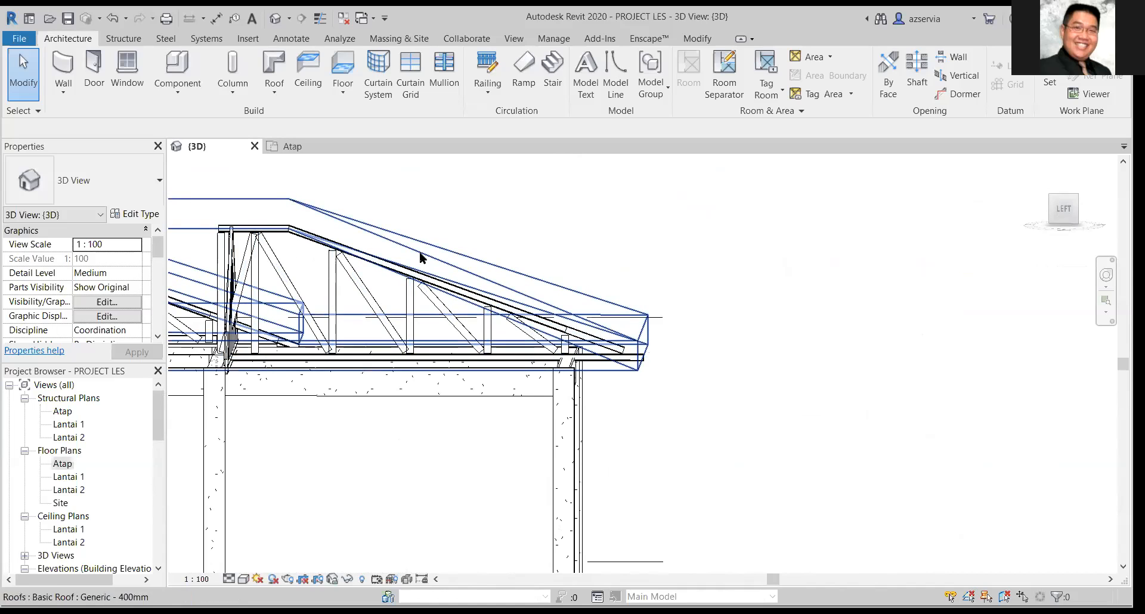
Examine the flat-topped half truss and where its inner end meets the crossing truss, from the left side and front.
scroll(343, 269, "up", 3)
middle_click_drag(348, 272, 565, 319)
scroll(545, 320, "down", 1)
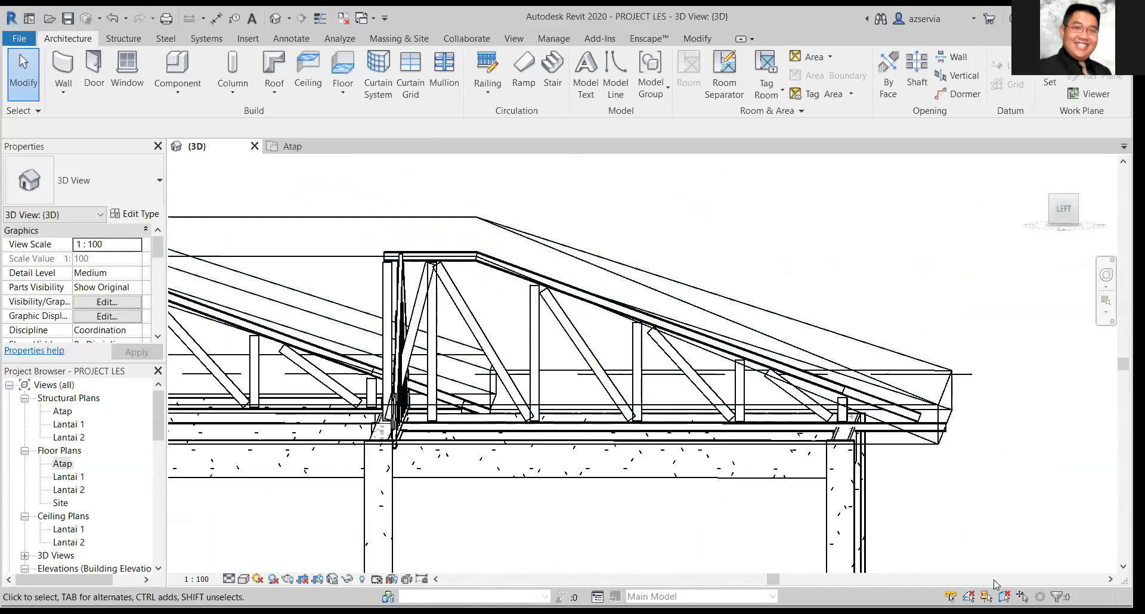
left_click(494, 261)
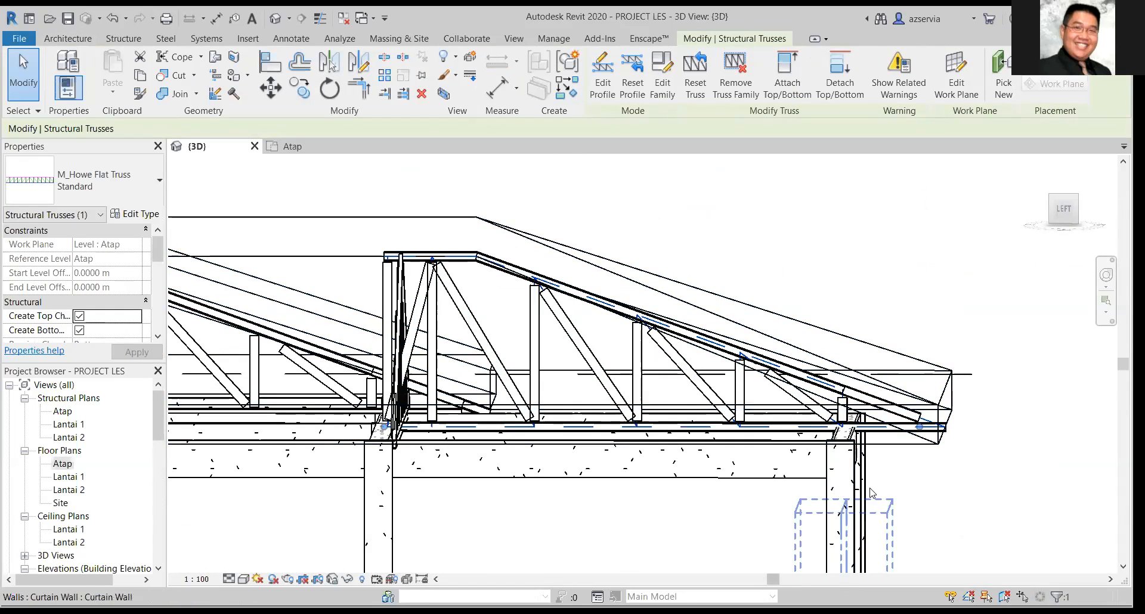
scroll(877, 479, "down", 3)
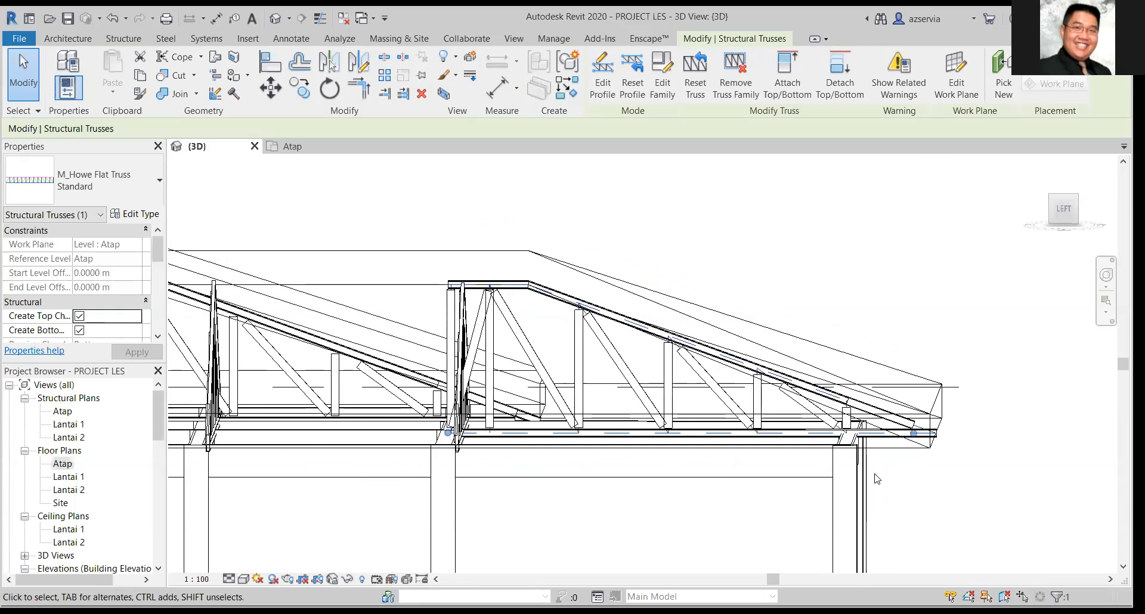
scroll(876, 479, "up", 3)
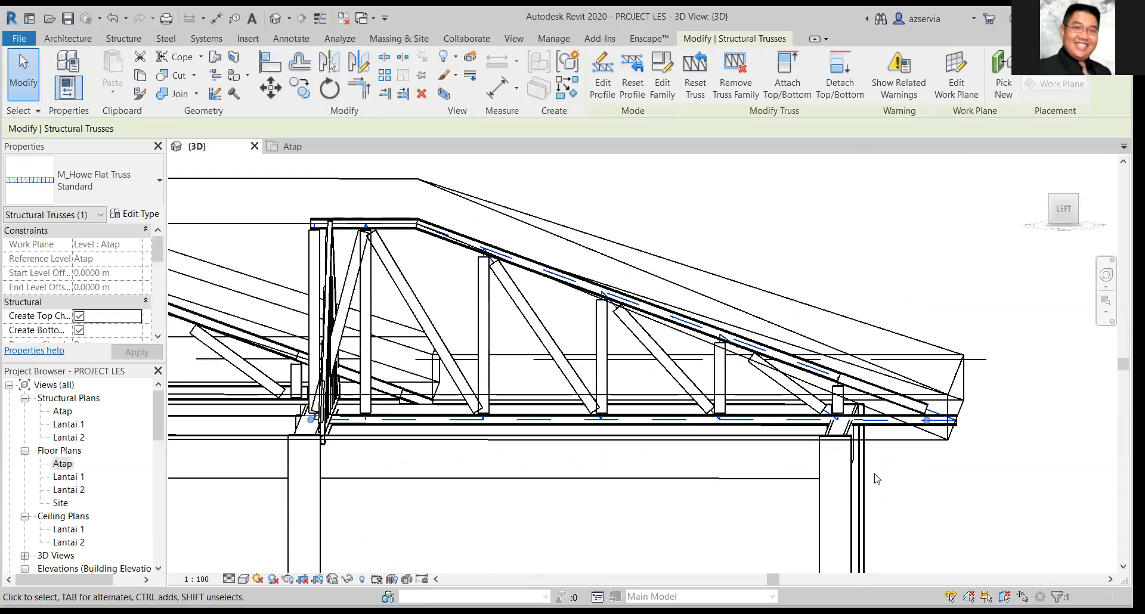
scroll(876, 479, "up", 4)
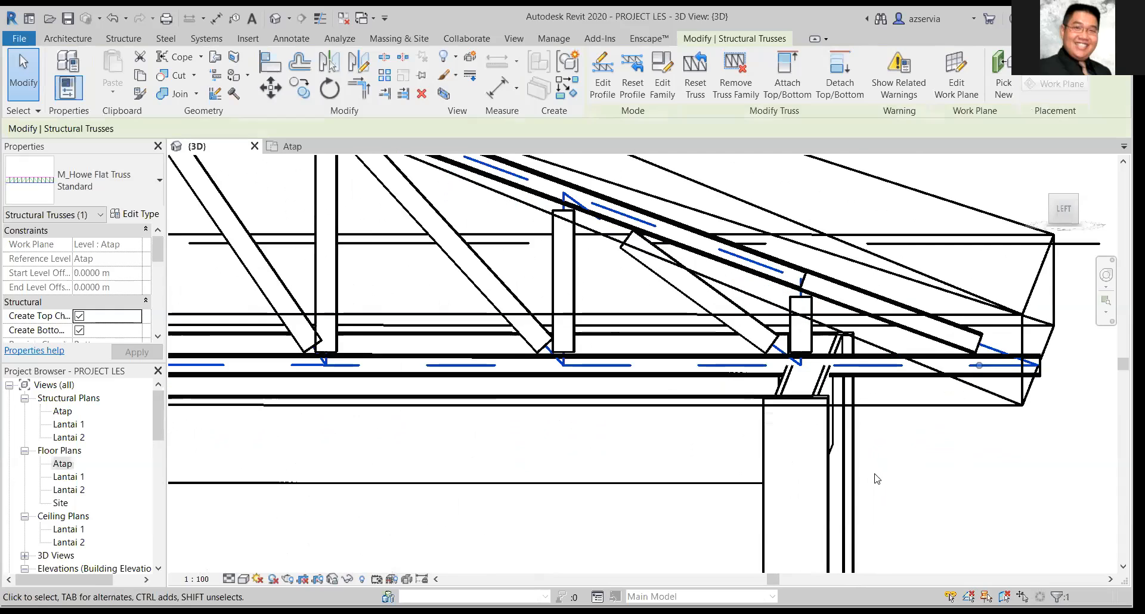
scroll(877, 479, "down", 4)
mouse_move(897, 522)
middle_mouse_down()
mouse_move(904, 540)
mouse_move(933, 434)
mouse_move(928, 453)
middle_mouse_up()
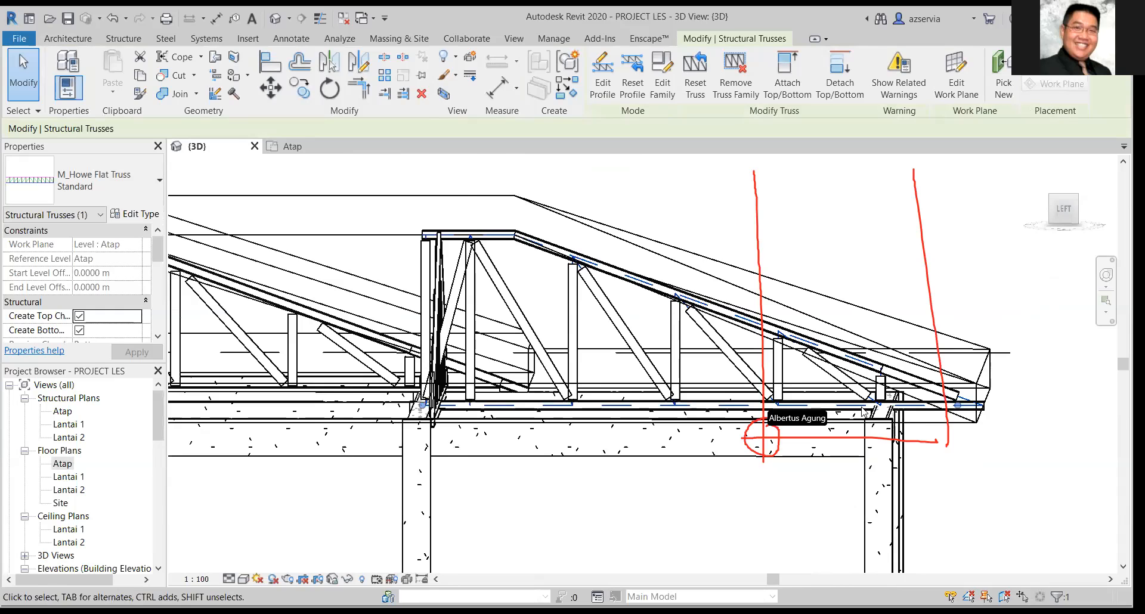
scroll(841, 459, "up", 1)
scroll(817, 506, "down", 1)
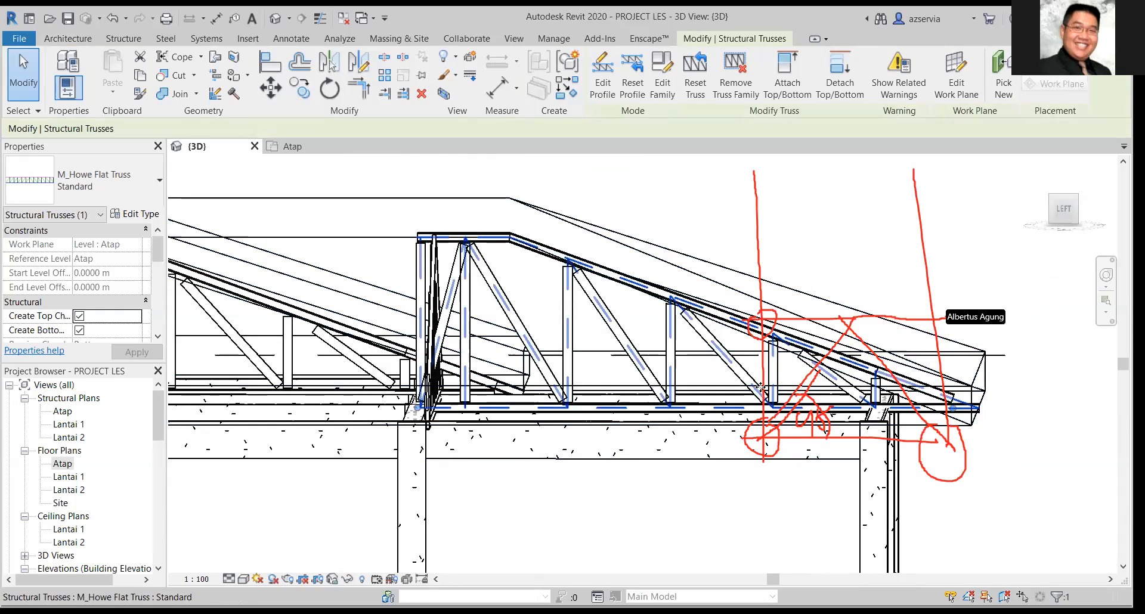
middle_click_drag(1039, 337, 1052, 410)
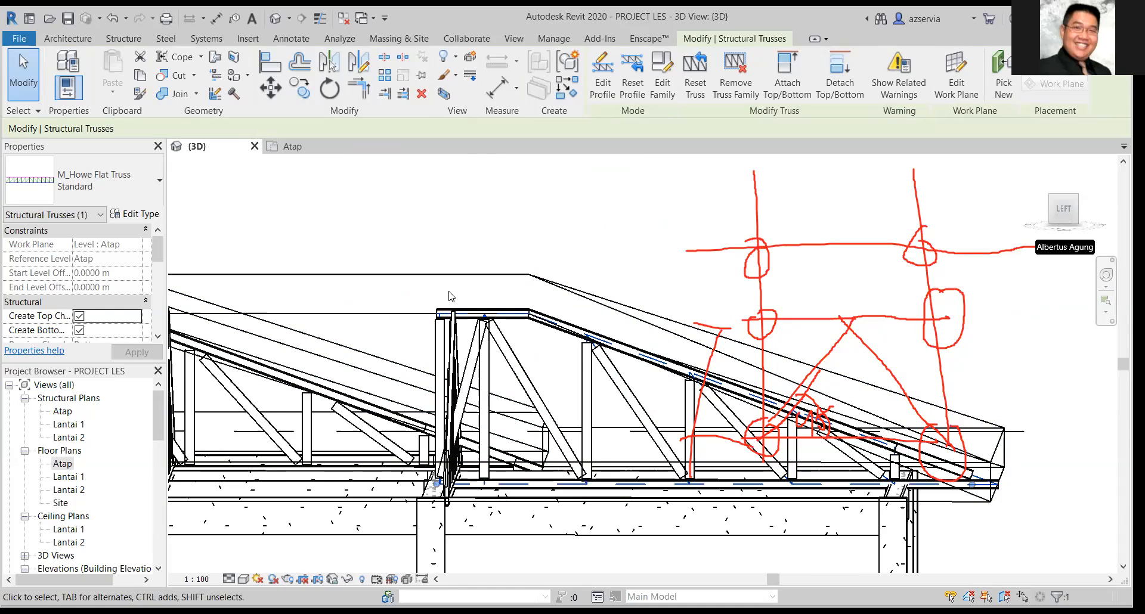
left_click(389, 226)
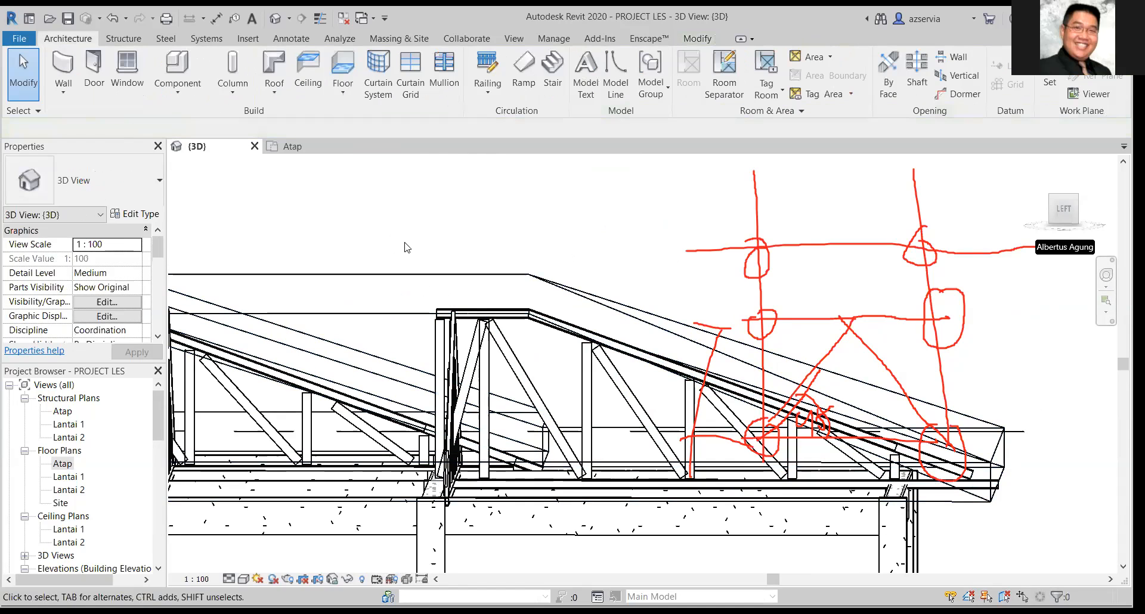
left_click(471, 356)
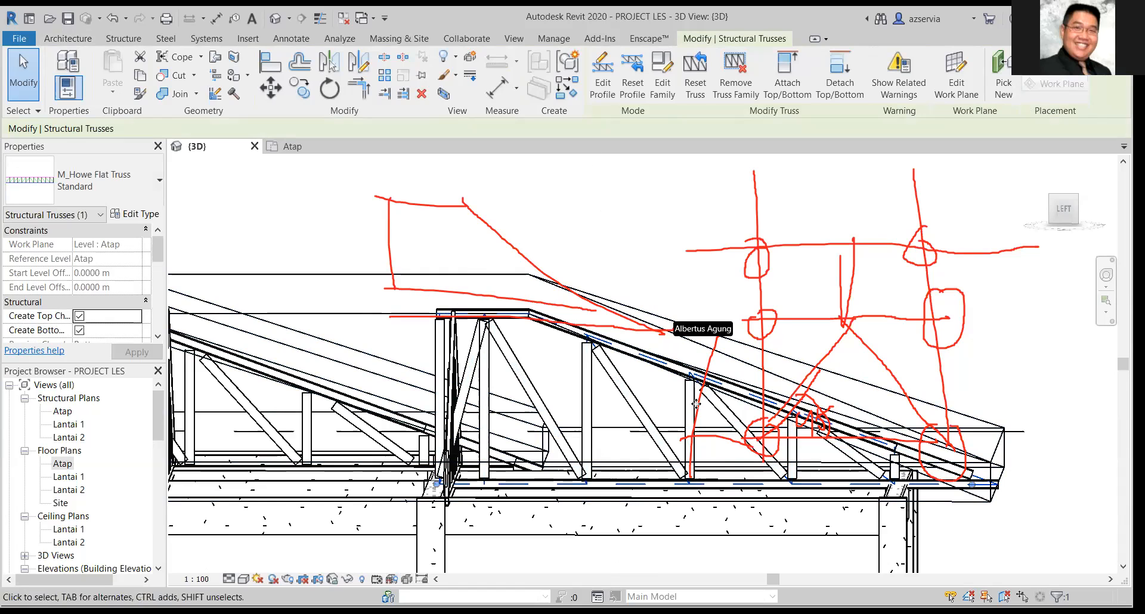
mouse_move(893, 382)
middle_mouse_down("shift")
mouse_move(883, 452)
mouse_move(794, 521)
middle_mouse_up("shift")
middle_click_drag(664, 465, 594, 417, "shift")
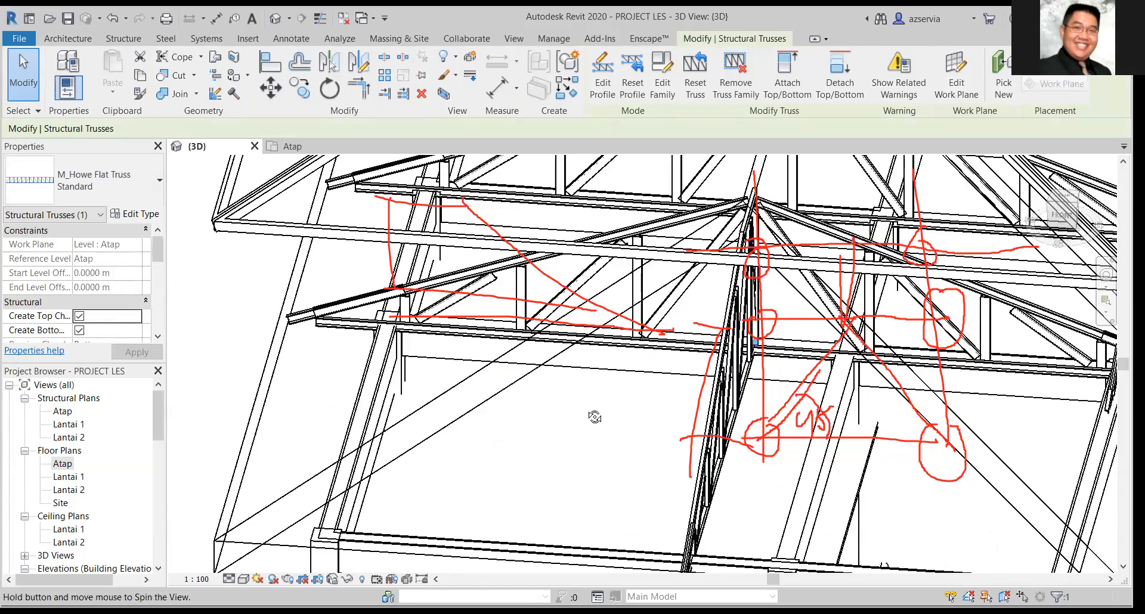
mouse_move(578, 371)
middle_mouse_down("shift")
mouse_move(577, 357)
mouse_move(872, 352)
middle_mouse_up("shift")
middle_click_drag(958, 346, 565, 432, "shift")
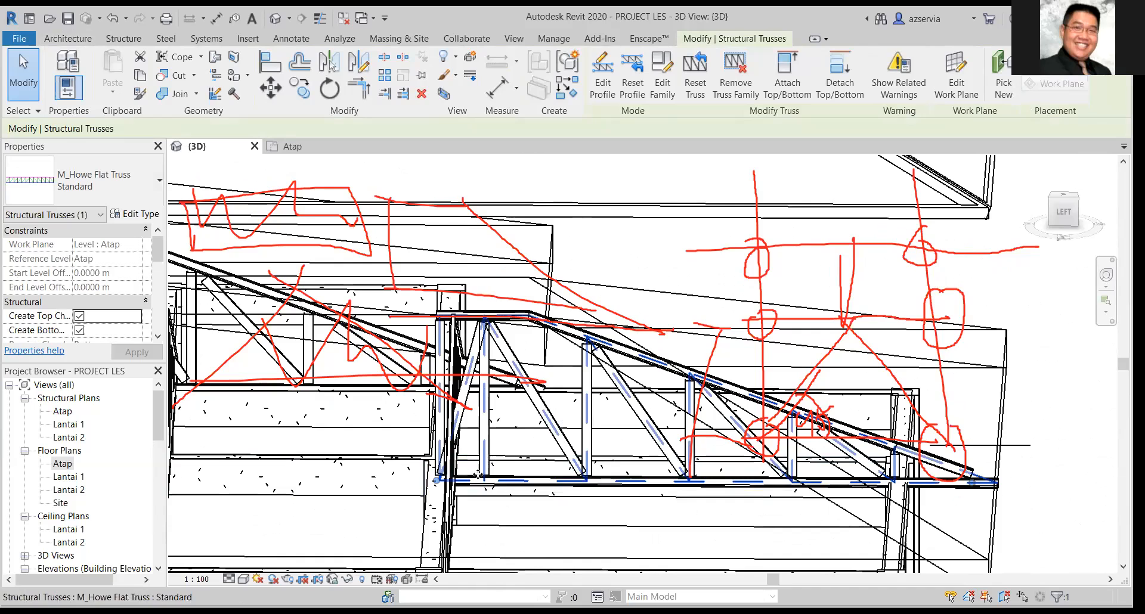
middle_click_drag(425, 488, 458, 427, "shift")
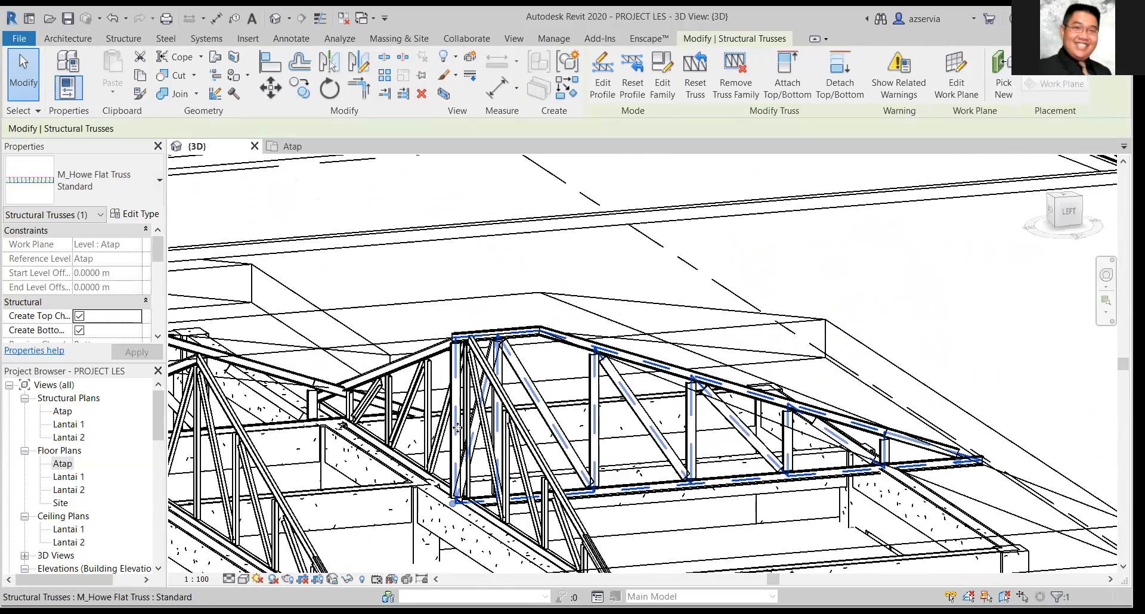
Edit the flat-topped half truss's profile, shortening its horizontal top chord segment at the inner end to about 0.80 m.
left_click(474, 424)
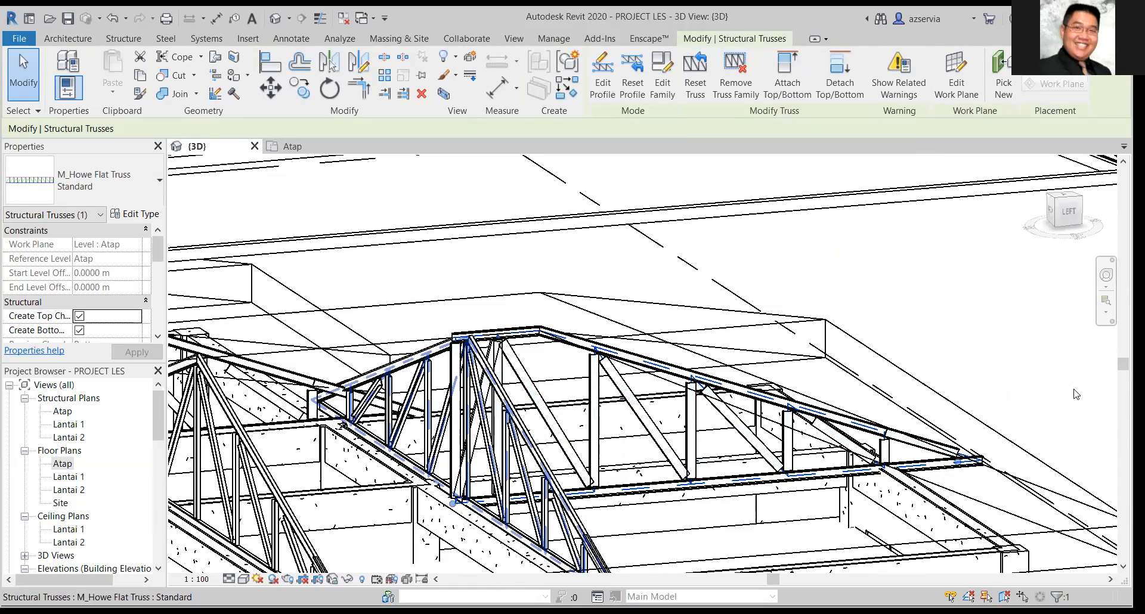
scroll(874, 458, "up", 2)
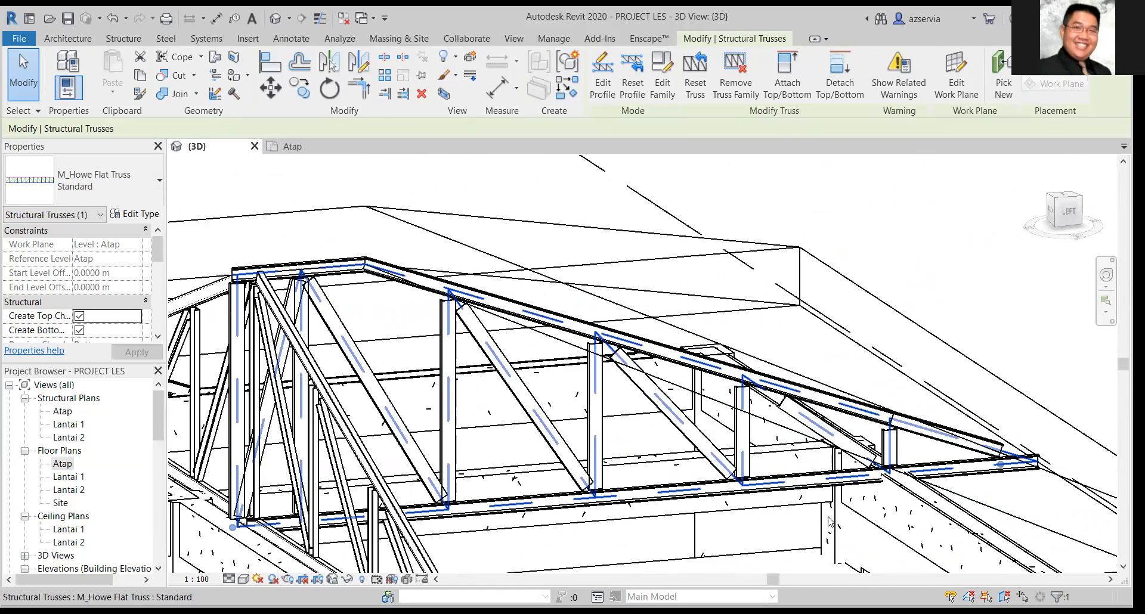
scroll(829, 522, "down", 1)
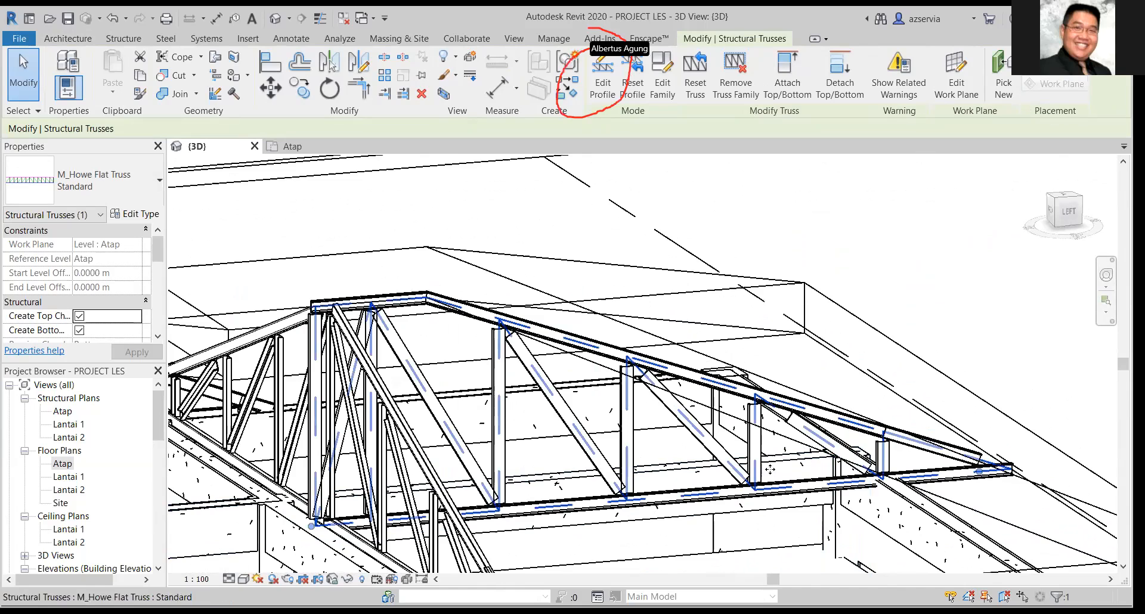
left_click(603, 84)
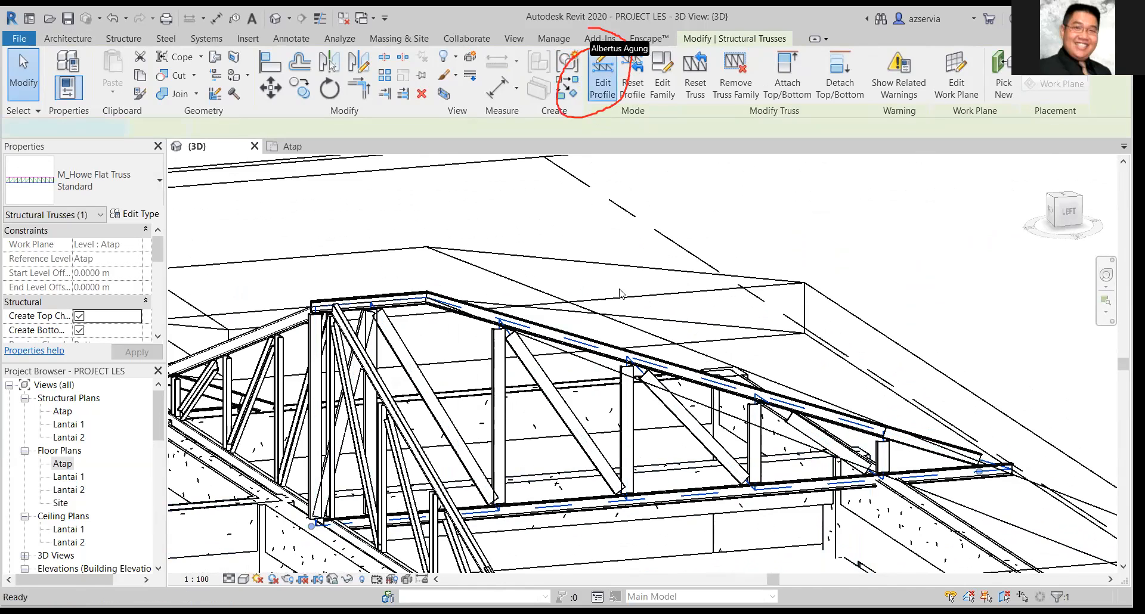
left_click(311, 307)
left_click_drag(310, 307, 334, 304)
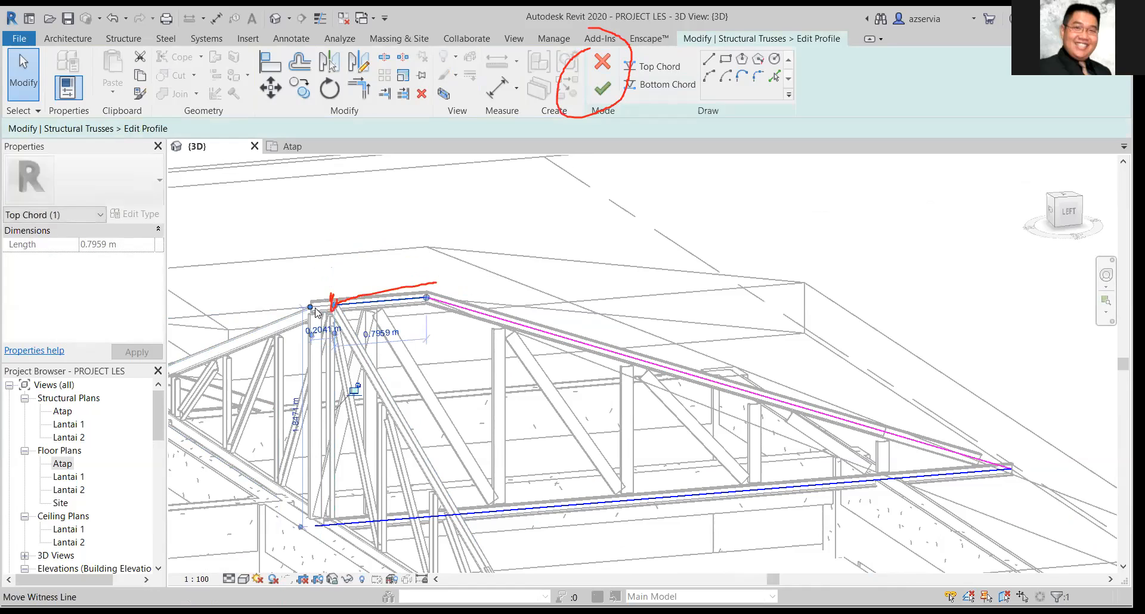
scroll(316, 312, "up", 2)
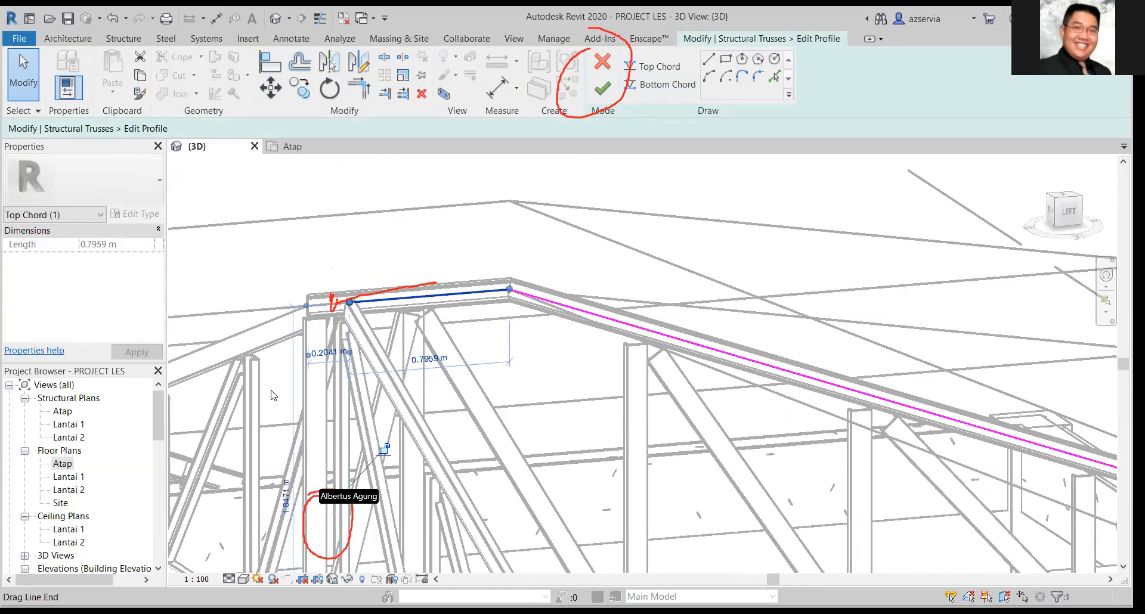
middle_click_drag(280, 409, 304, 399)
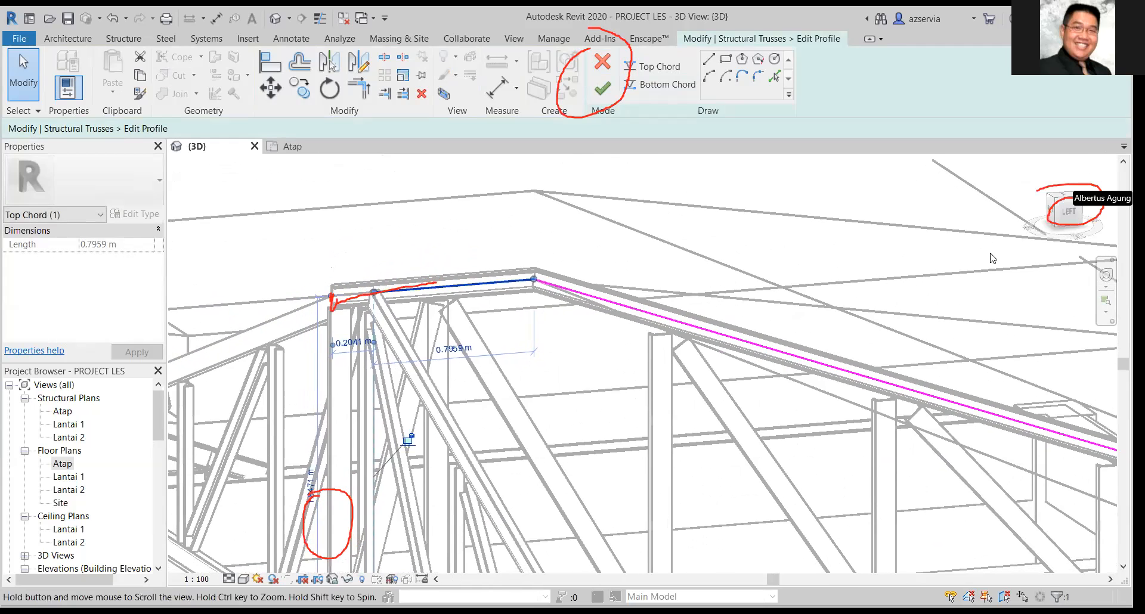
left_click(1072, 213)
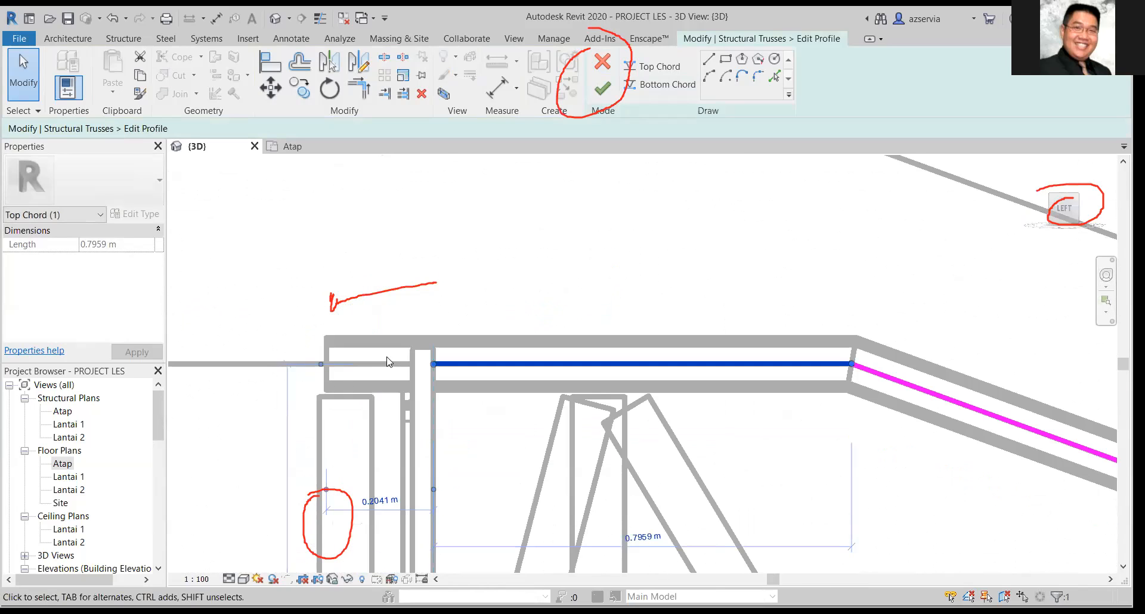
left_click(387, 361)
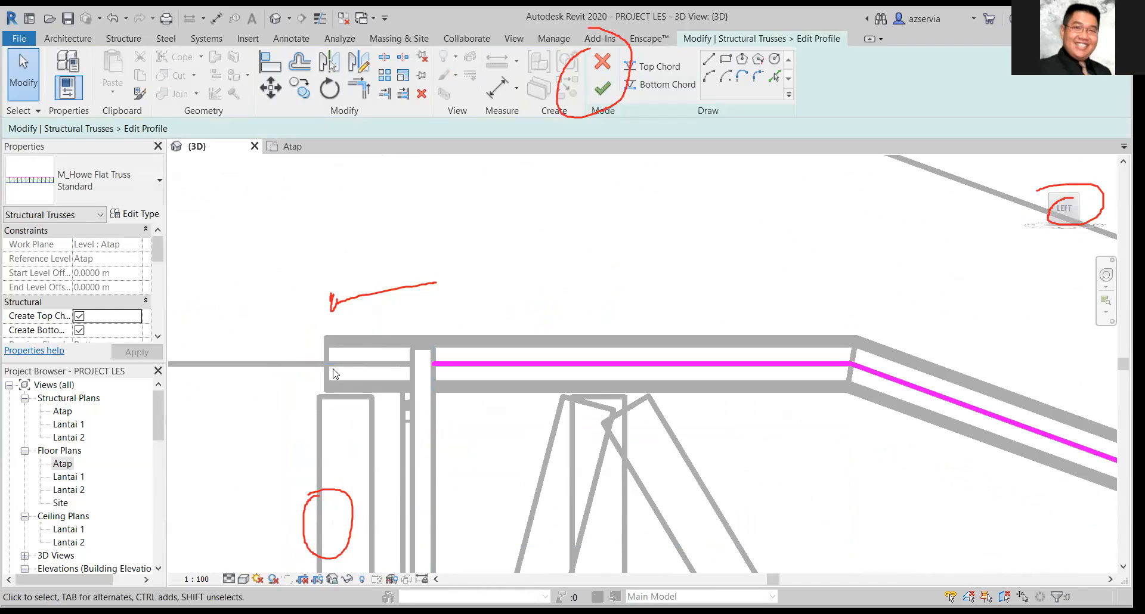
Shorten the half truss's bottom chord at its inner end to about 5.86 m, in line with the top chord, and finish the profile.
middle_click_drag(350, 415, 500, 161)
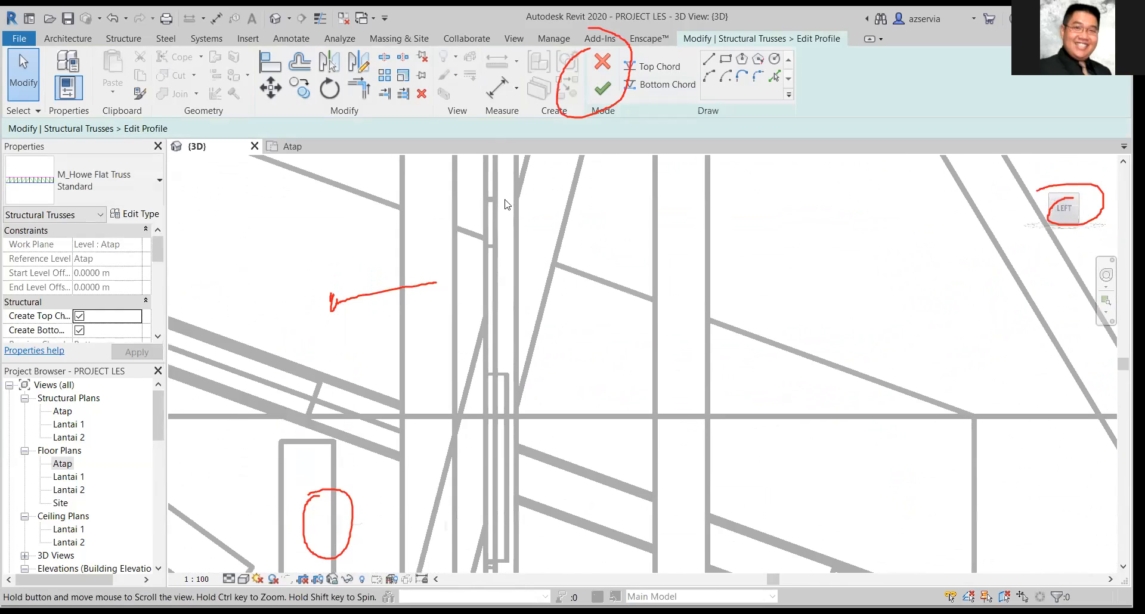
middle_click_drag(506, 477, 520, 303)
scroll(447, 433, "down", 3)
middle_click_drag(447, 433, 478, 475)
scroll(478, 475, "down", 3)
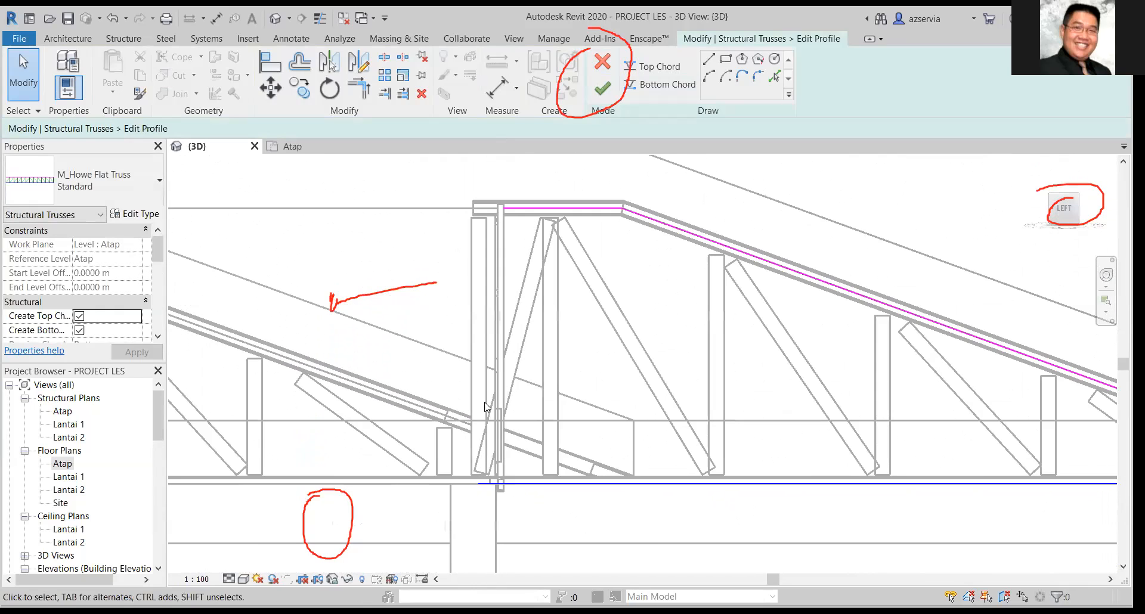
scroll(544, 287, "up", 1)
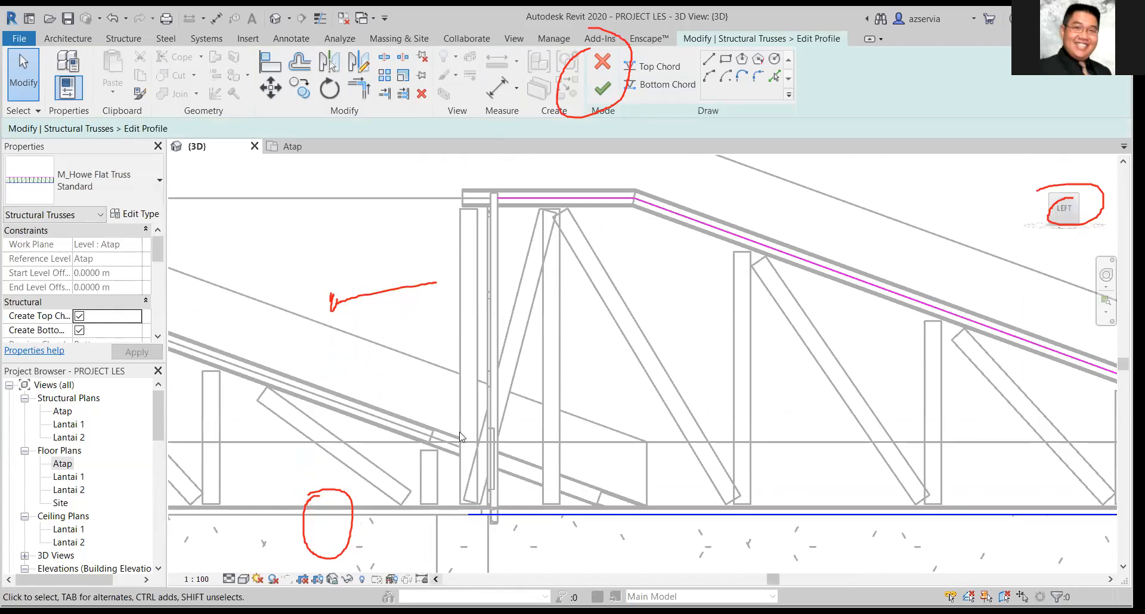
left_click(485, 514)
left_click_drag(469, 514, 500, 513)
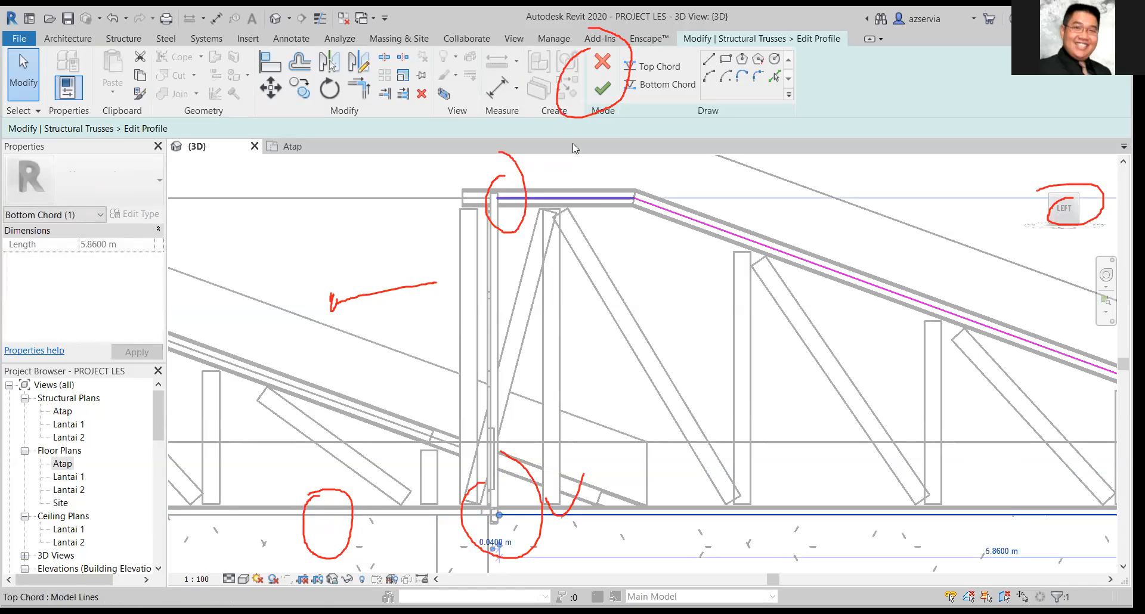
left_click(603, 88)
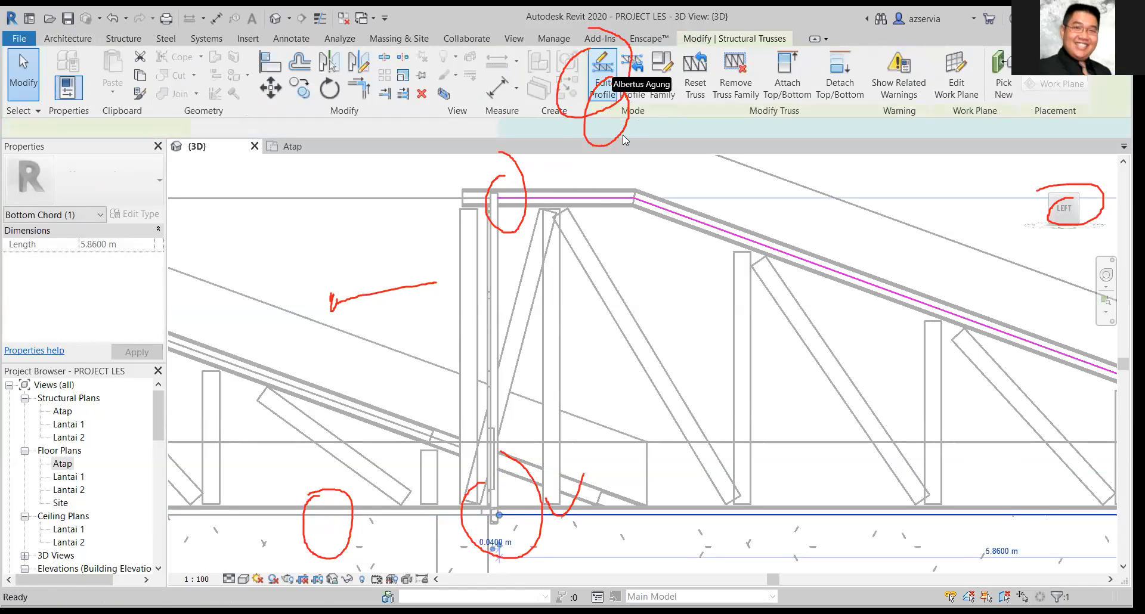
Examine the trimmed half truss's junction with the crossing truss and the neighbouring trusses throughout the roof frame.
left_click(904, 215)
key("Escape")
middle_click_drag(978, 224, 828, 337, "shift")
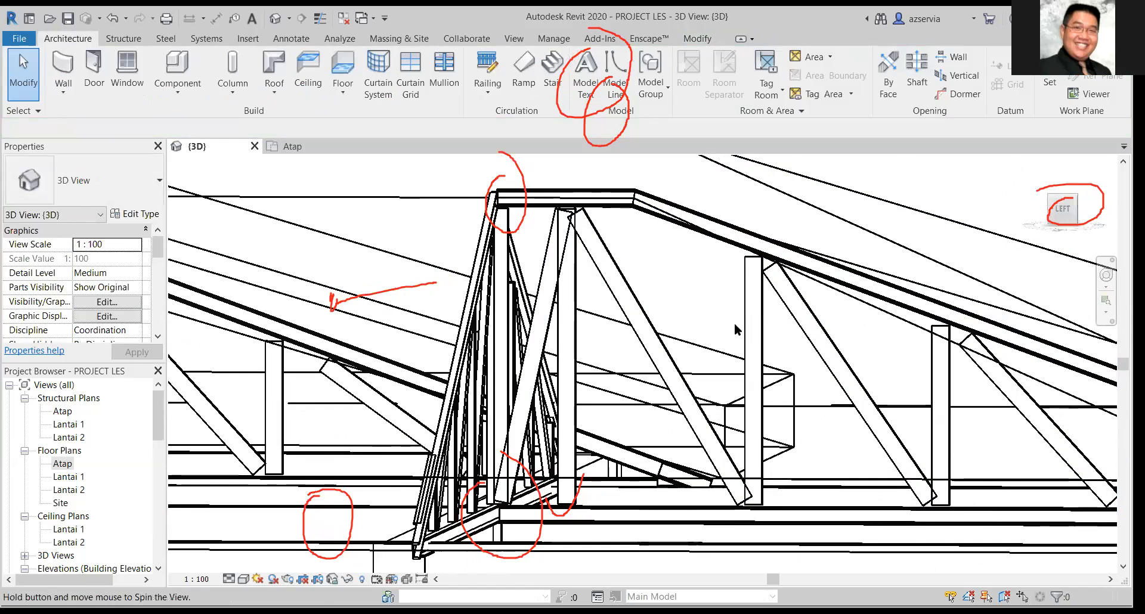
middle_click_drag(737, 329, 738, 330, "shift")
middle_click_drag(862, 370, 931, 378, "shift")
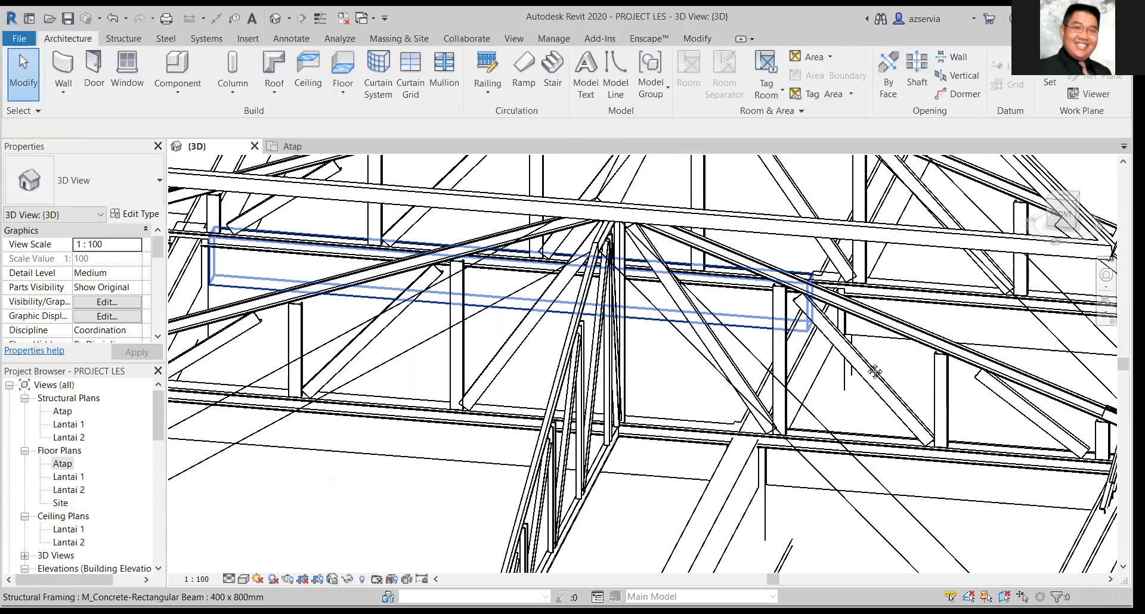
scroll(471, 431, "down", 5)
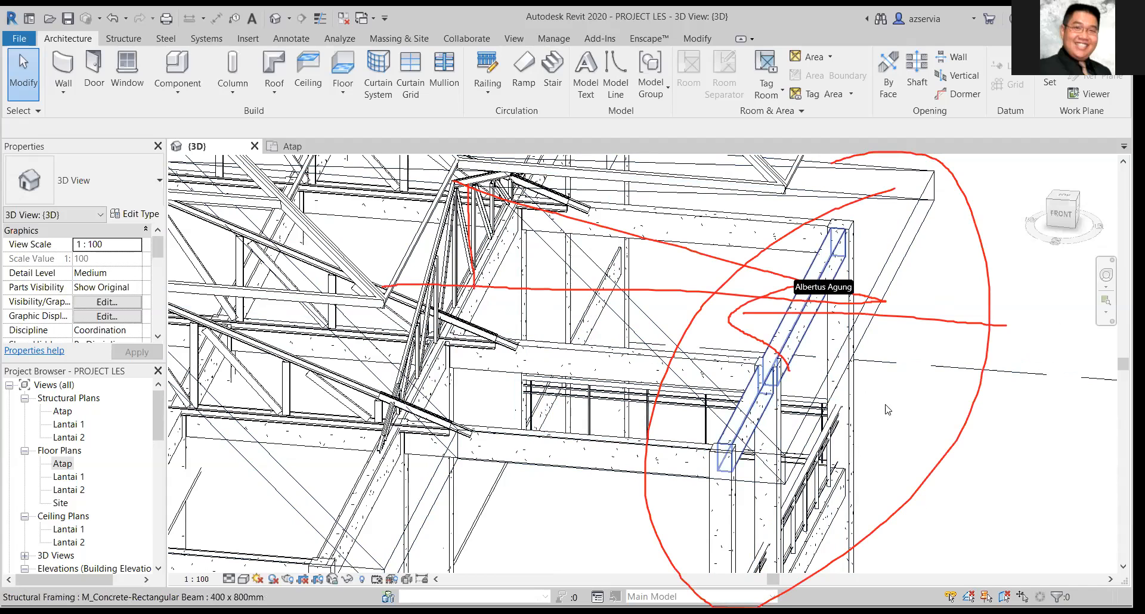
mouse_move(900, 420)
middle_mouse_down()
mouse_move(920, 507)
mouse_move(897, 424)
mouse_move(928, 485)
mouse_move(797, 291)
mouse_move(755, 257)
middle_mouse_up()
scroll(780, 300, "down", 2)
middle_click_drag(781, 300, 789, 380)
middle_click_drag(746, 329, 811, 363, "shift")
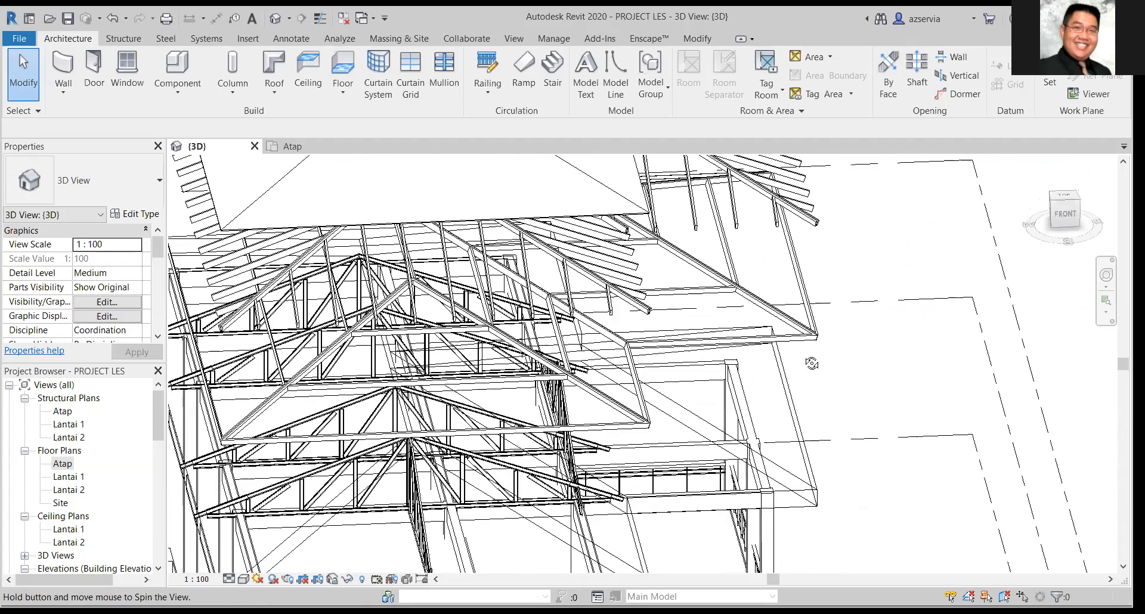
middle_click_drag(749, 333, 733, 434, "shift")
middle_click_drag(670, 504, 577, 481, "shift")
scroll(626, 489, "up", 3)
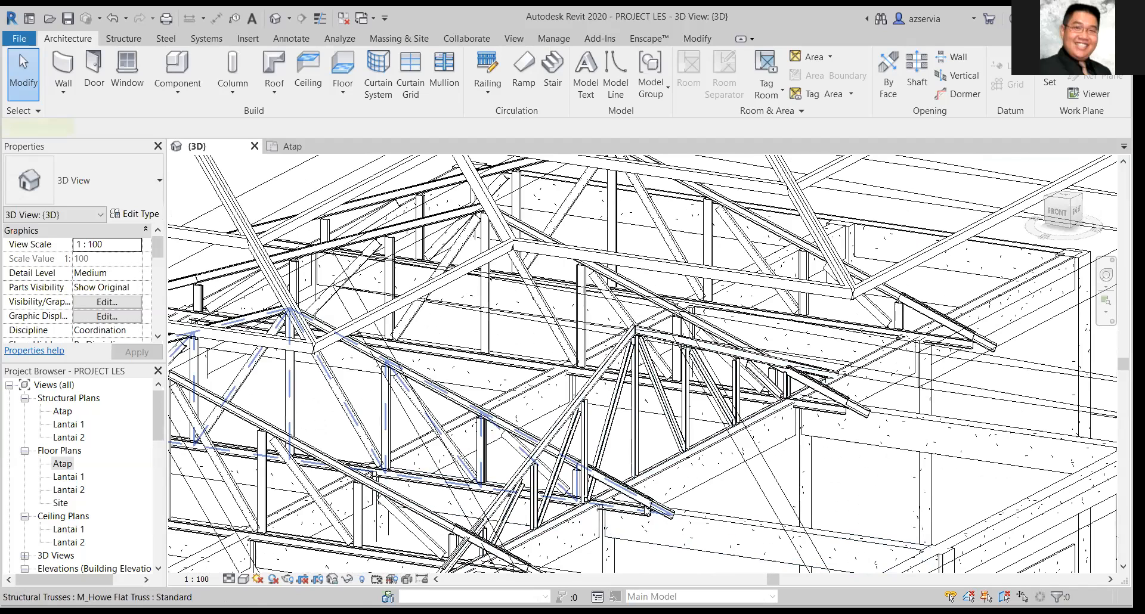
Edit the profile of the main truss at the side wing, pulling the eave end of its sloping top chord back to about 4.15 m long.
left_click(647, 511)
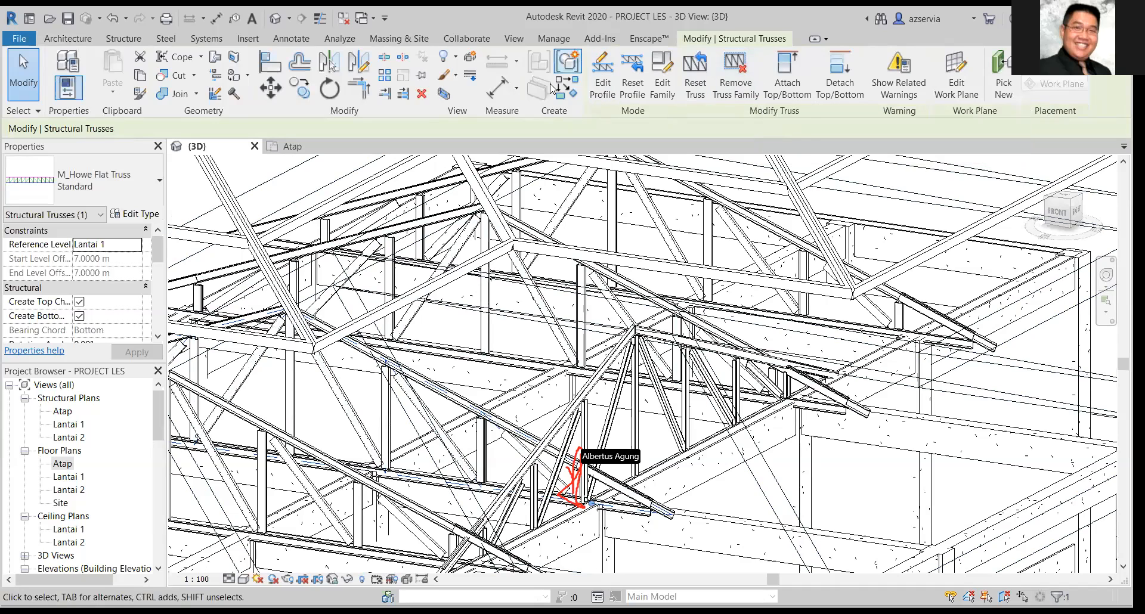
left_click(604, 74)
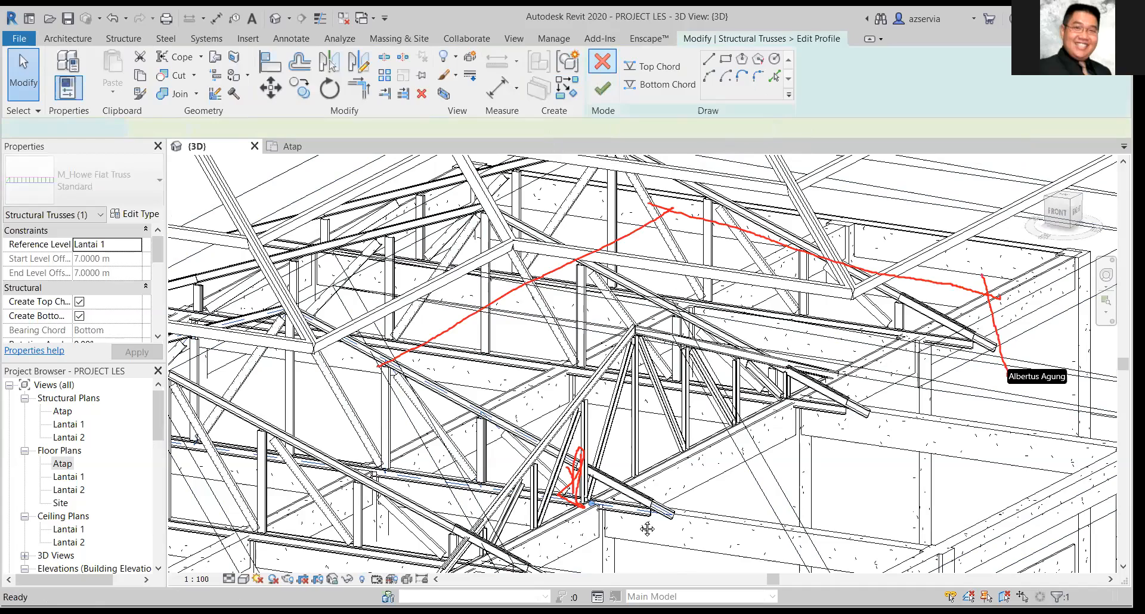
scroll(698, 509, "up", 2)
mouse_move(697, 508)
middle_mouse_down()
mouse_move(728, 502)
mouse_move(762, 512)
middle_mouse_up()
left_click(741, 506)
left_click_drag(755, 514, 630, 436)
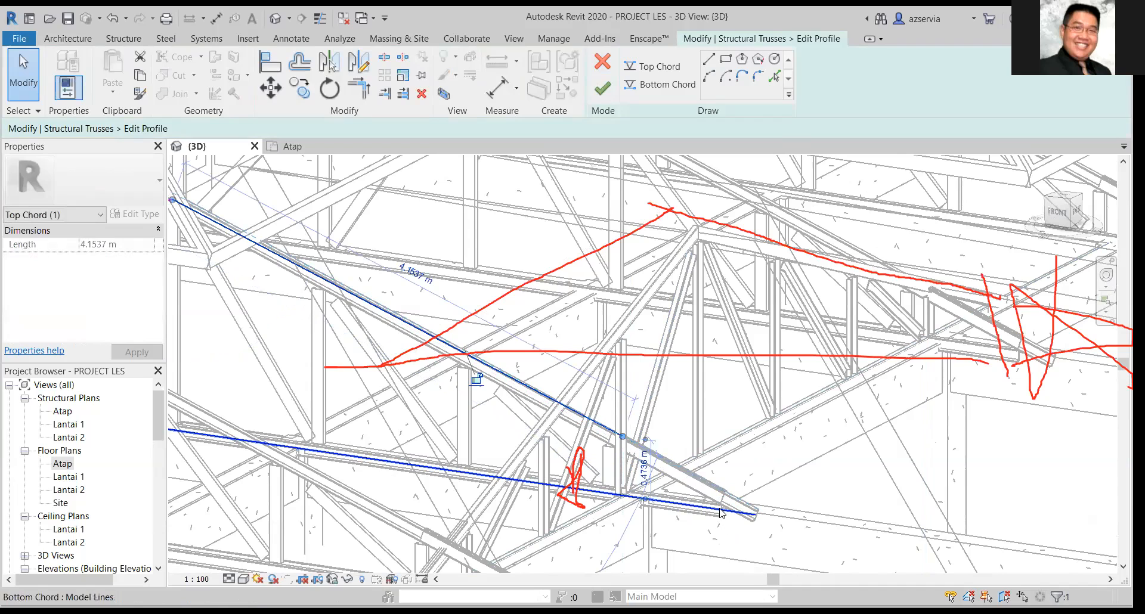
Pull the eave end of the side-wing truss's sloping top chord back to about 4.10 m long.
scroll(840, 536, "up", 1)
scroll(702, 395, "up", 2)
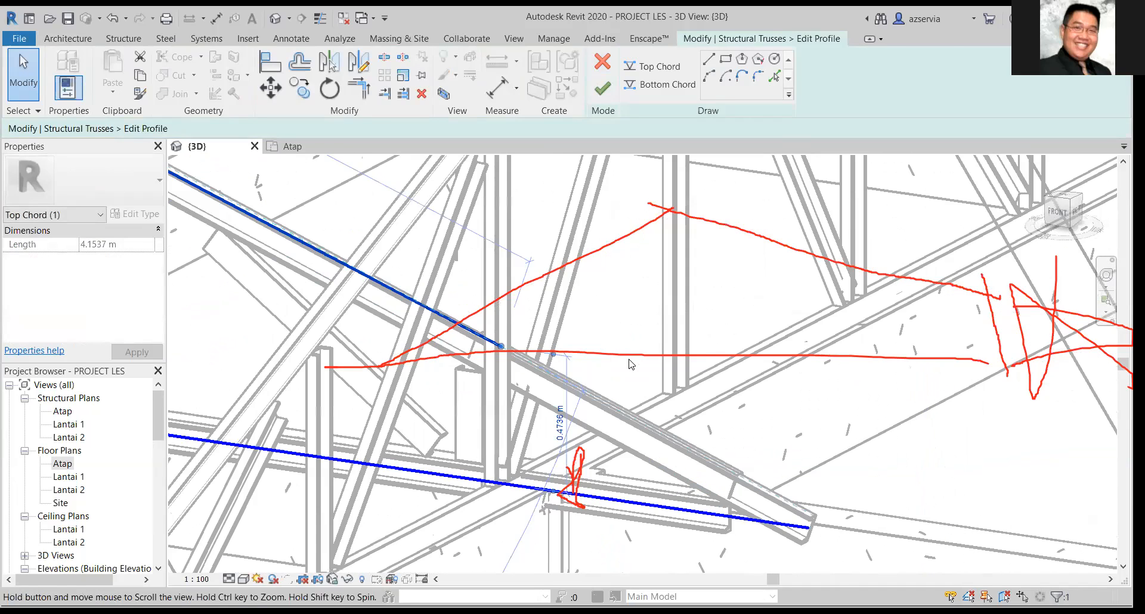
middle_click_drag(504, 348, 651, 381)
left_click_drag(649, 380, 635, 371)
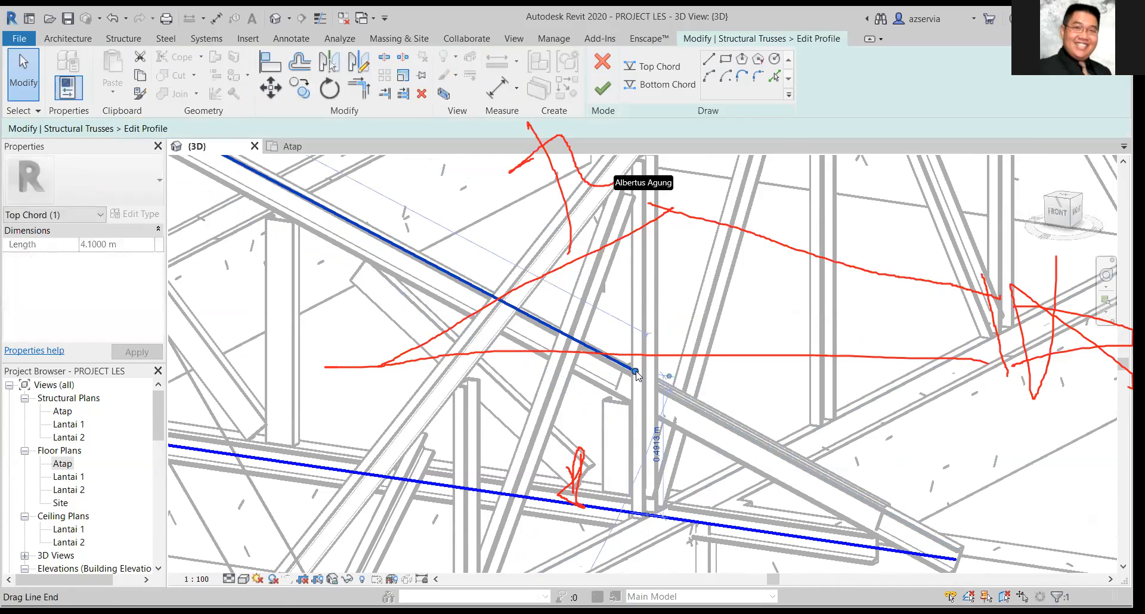
Shorten the same truss's bottom chord at its eave end to about 8.93 m, below the top chord's end.
scroll(635, 372, "down", 1)
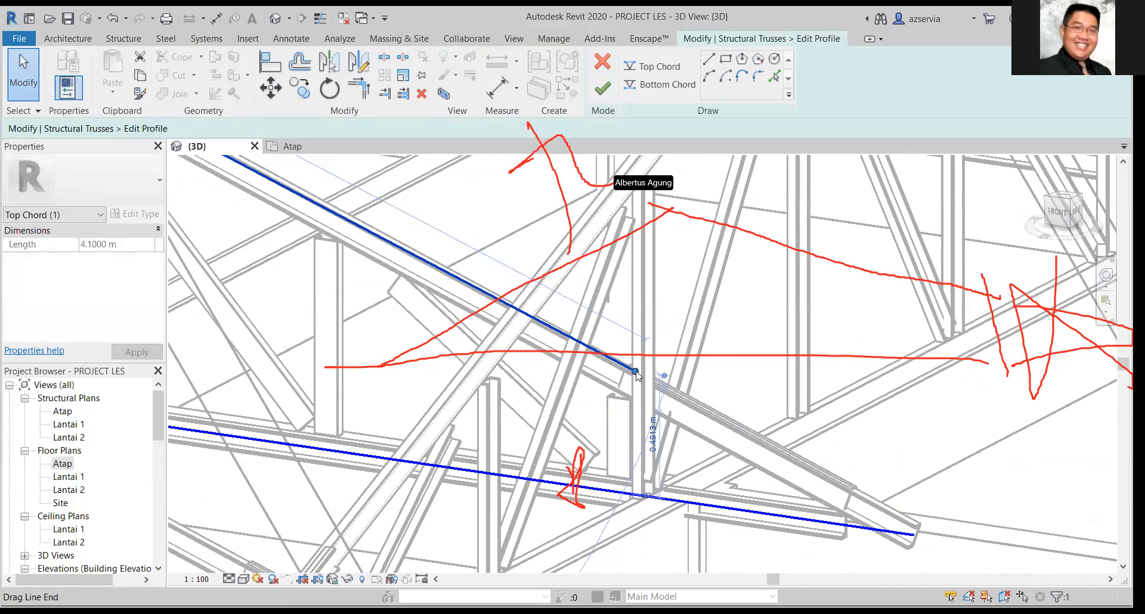
scroll(635, 372, "down", 1)
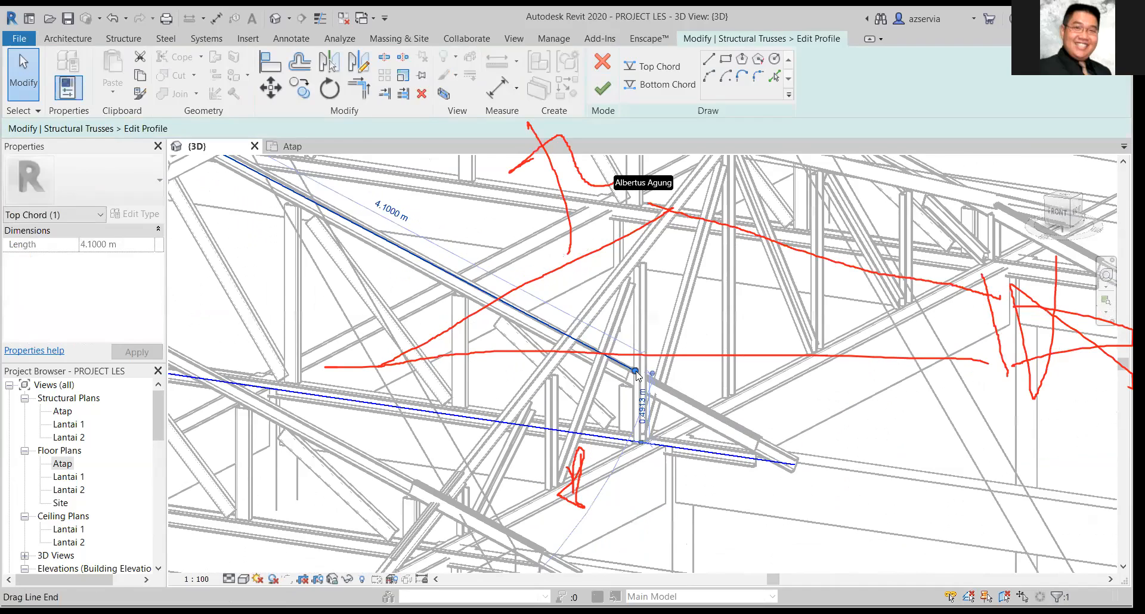
scroll(635, 373, "down", 1)
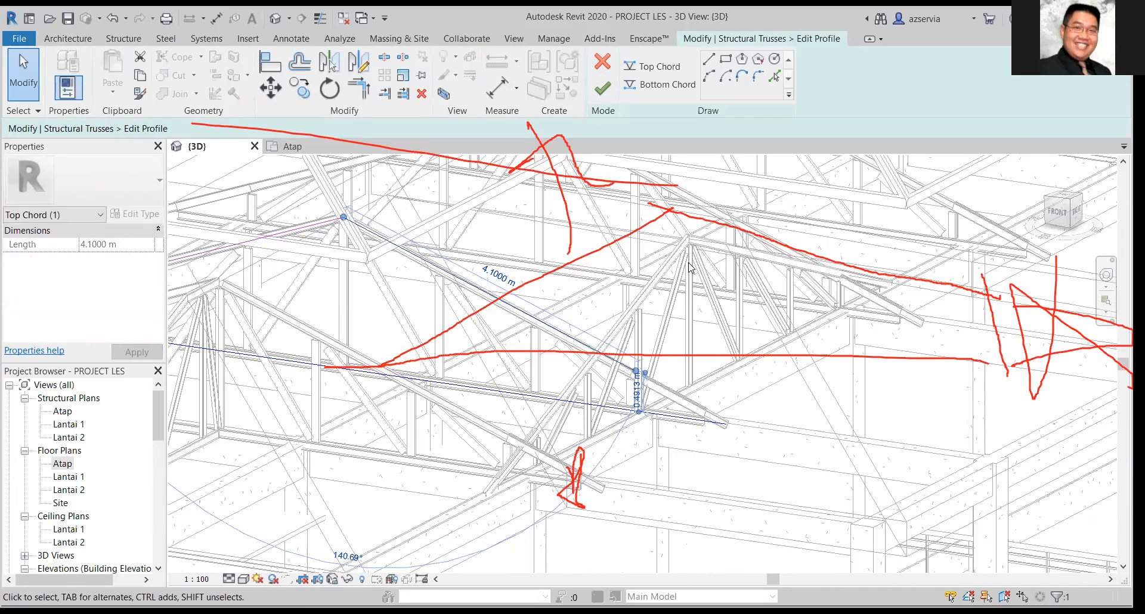
scroll(740, 455, "up", 1)
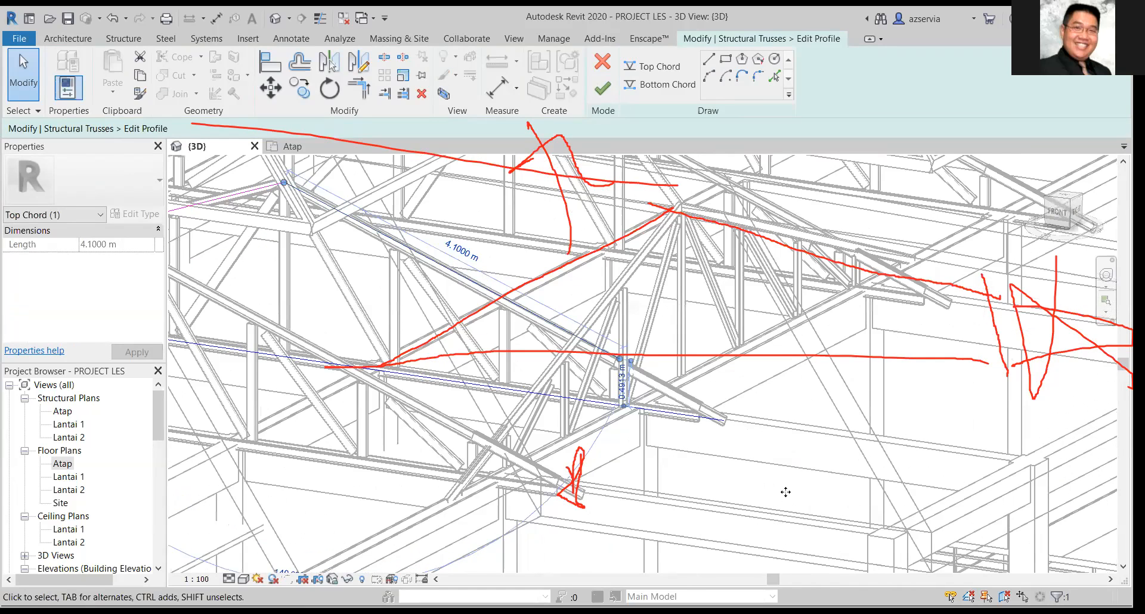
scroll(785, 492, "up", 2)
middle_click_drag(704, 483, 715, 497)
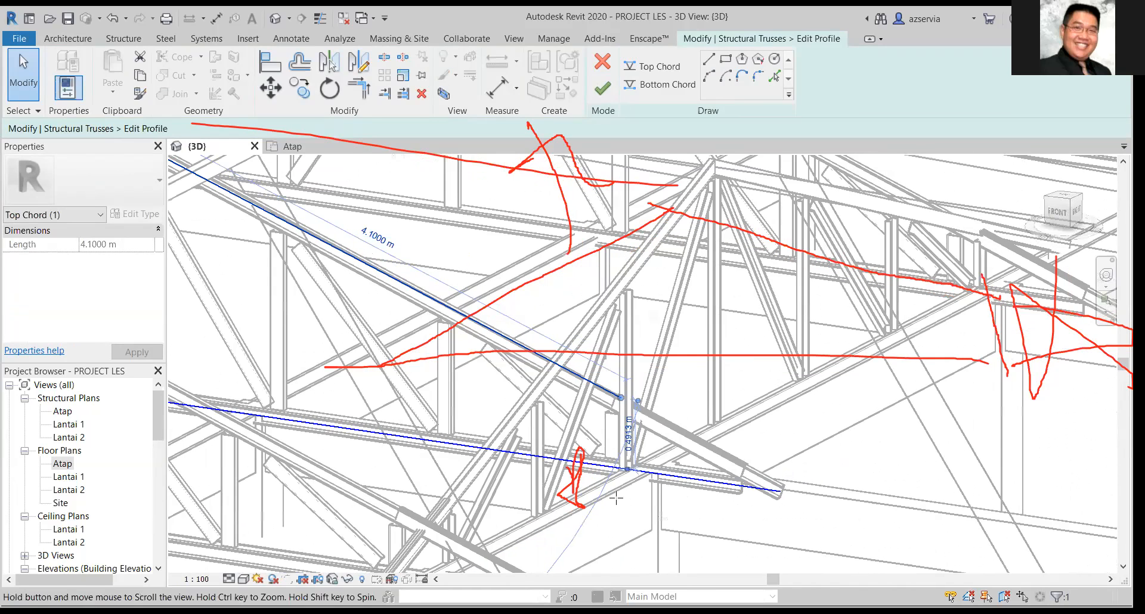
mouse_move(616, 495)
left_mouse_down()
mouse_move(632, 461)
mouse_move(611, 486)
left_mouse_up()
scroll(622, 451, "up", 1)
scroll(626, 457, "up", 2)
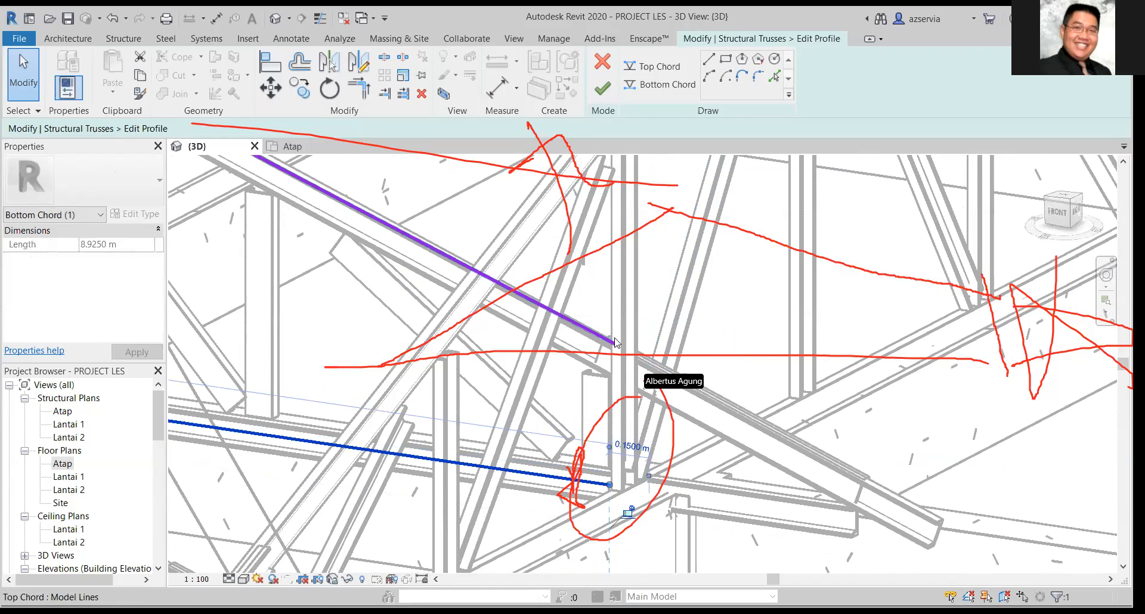
Shorten the top chord to about 4.08 m so its eave end aligns with the bottom chord, finish the profile and close the save reminder.
left_click(617, 343)
left_click_drag(616, 345, 608, 341)
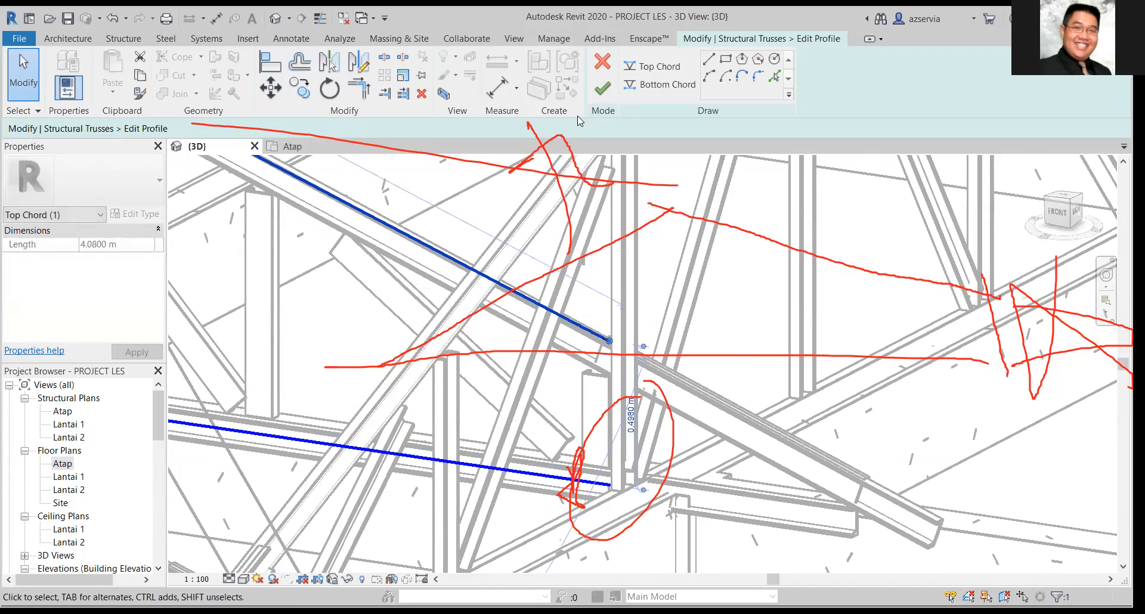
left_click(590, 93)
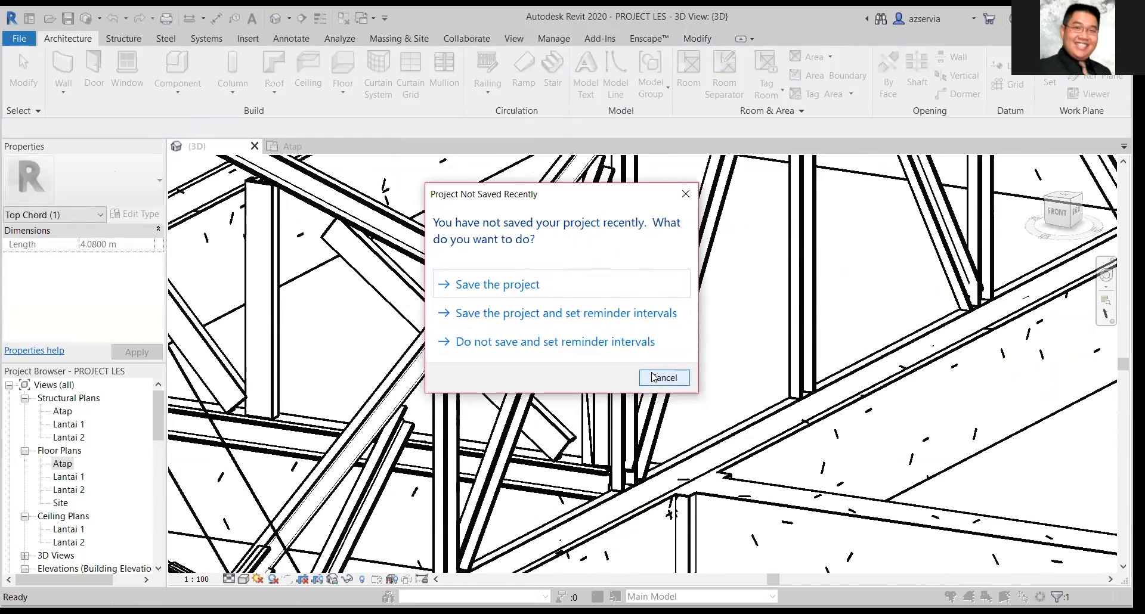
left_click(610, 282)
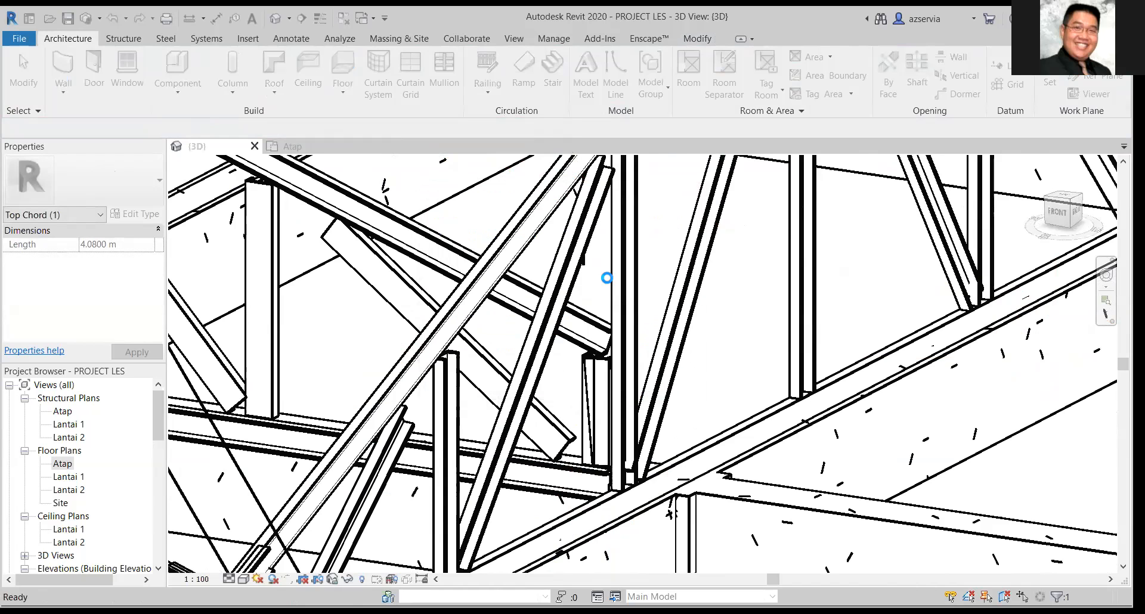
Edit the profile of the next main truss along the side wing, shortening its bottom chord at the eave end to about 9.04 m.
left_click(725, 412)
middle_click_drag(728, 415, 1023, 363, "shift")
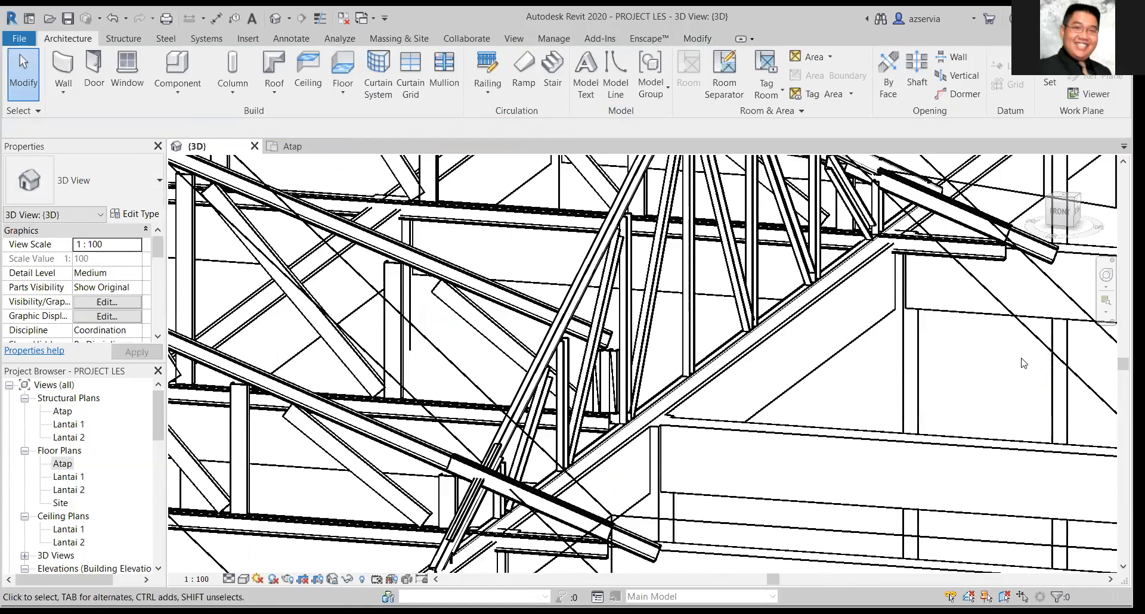
middle_click_drag(963, 305, 794, 420)
middle_click_drag(841, 391, 895, 494)
middle_click_drag(962, 541, 844, 353, "shift")
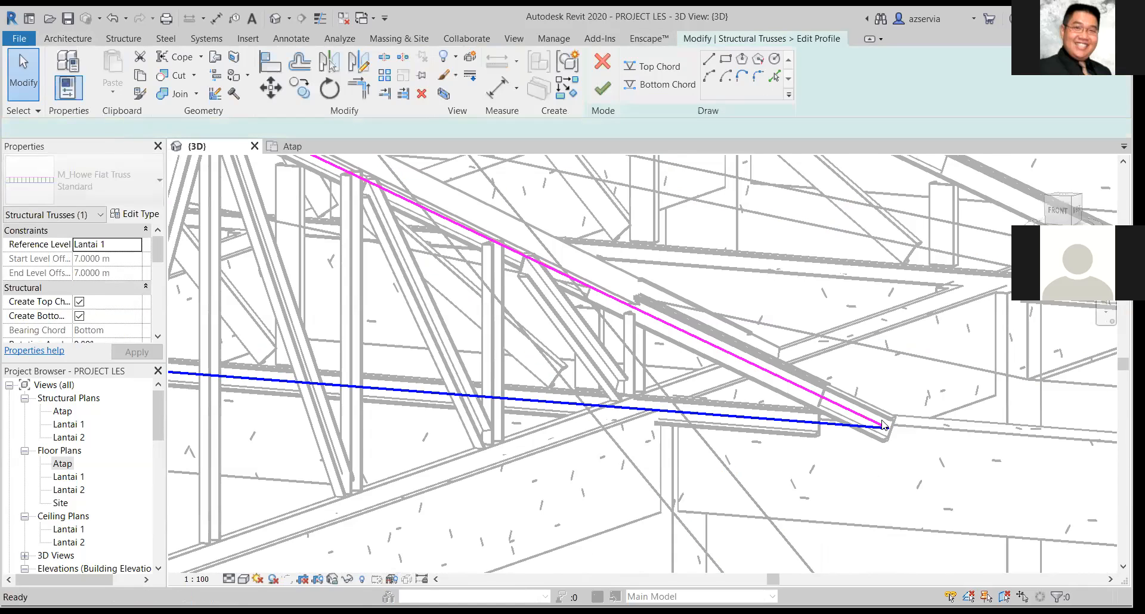
left_click(832, 426)
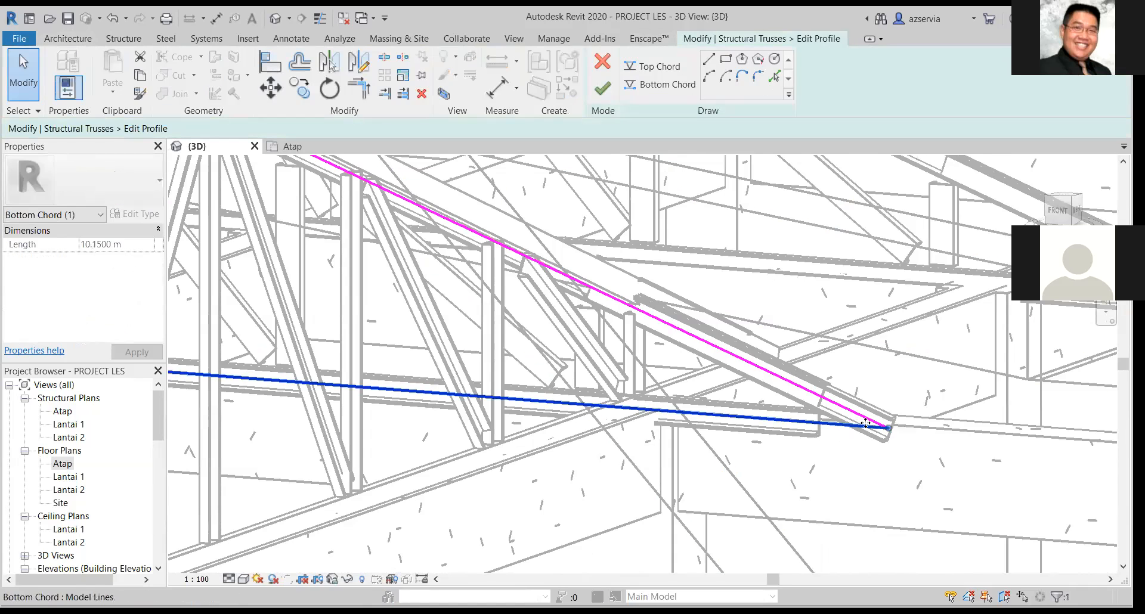
mouse_move(888, 426)
left_mouse_down()
mouse_move(623, 375)
mouse_move(634, 377)
mouse_move(627, 403)
left_mouse_up()
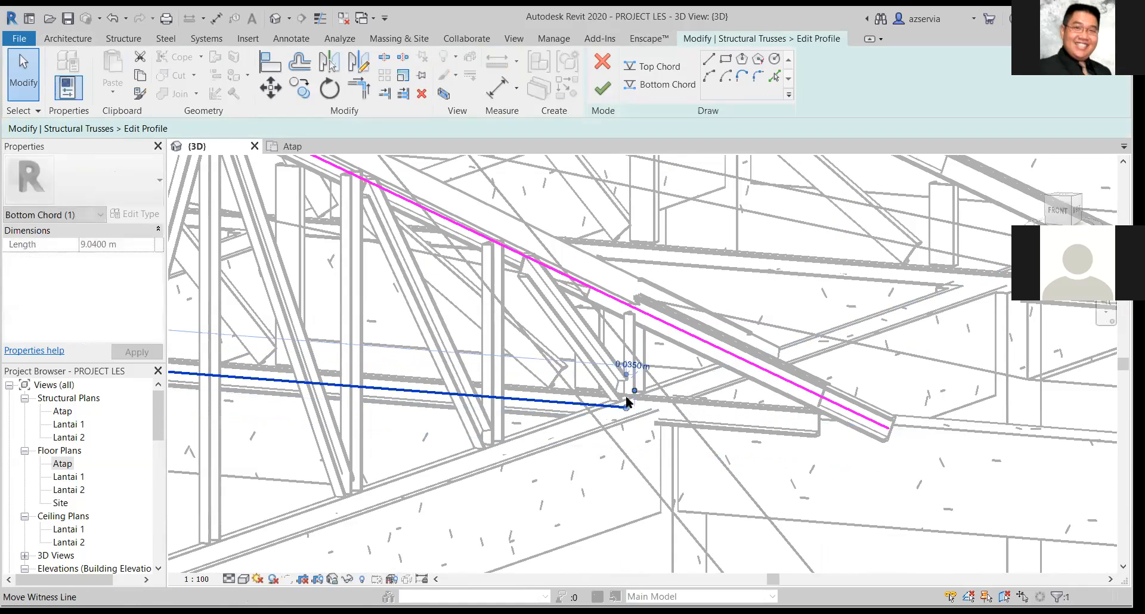
scroll(626, 401, "up", 2)
scroll(626, 399, "up", 2)
left_click_drag(626, 425, 623, 424)
middle_click_drag(900, 309, 711, 323)
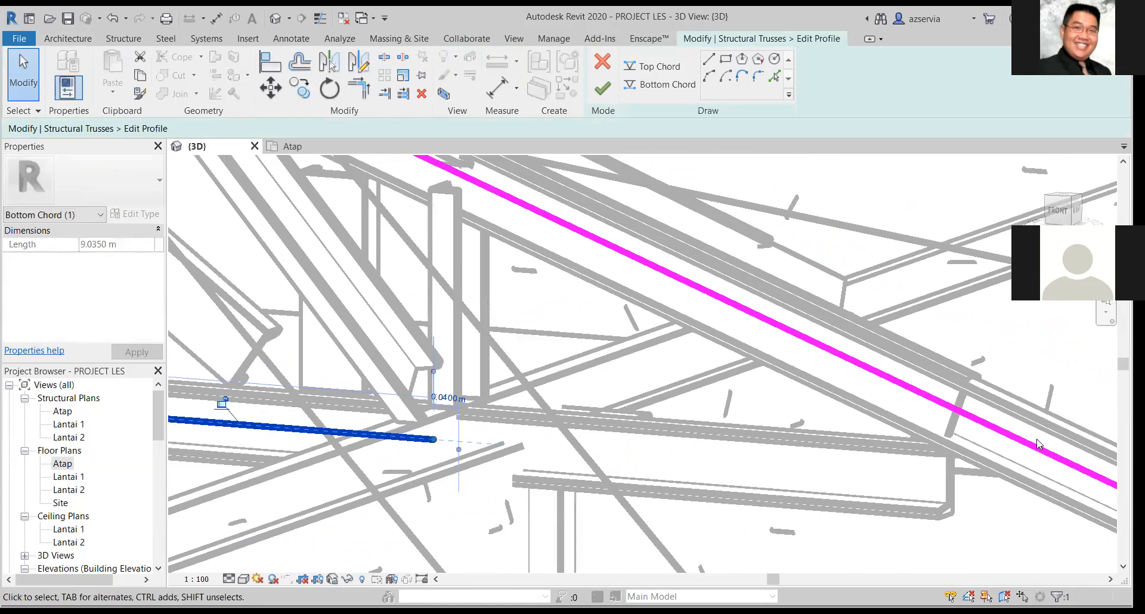
Pull the eave end of this truss's top chord back to about 4.25 m, check the bottom chord's end and finish the profile.
scroll(1038, 444, "down", 1)
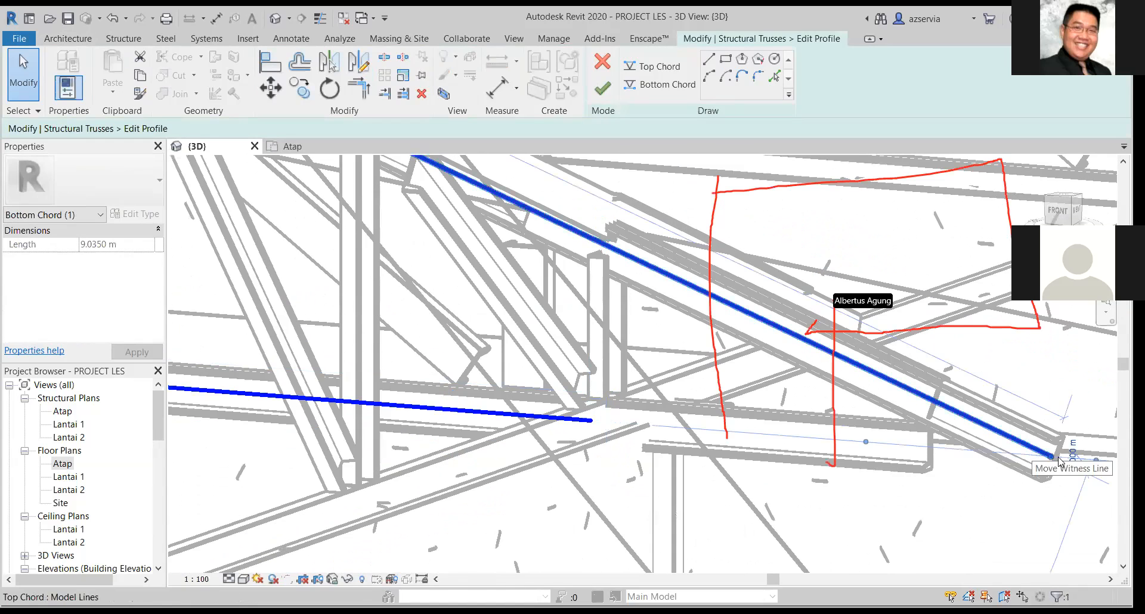
mouse_move(1059, 461)
left_mouse_down()
mouse_move(616, 244)
mouse_move(598, 252)
left_mouse_up()
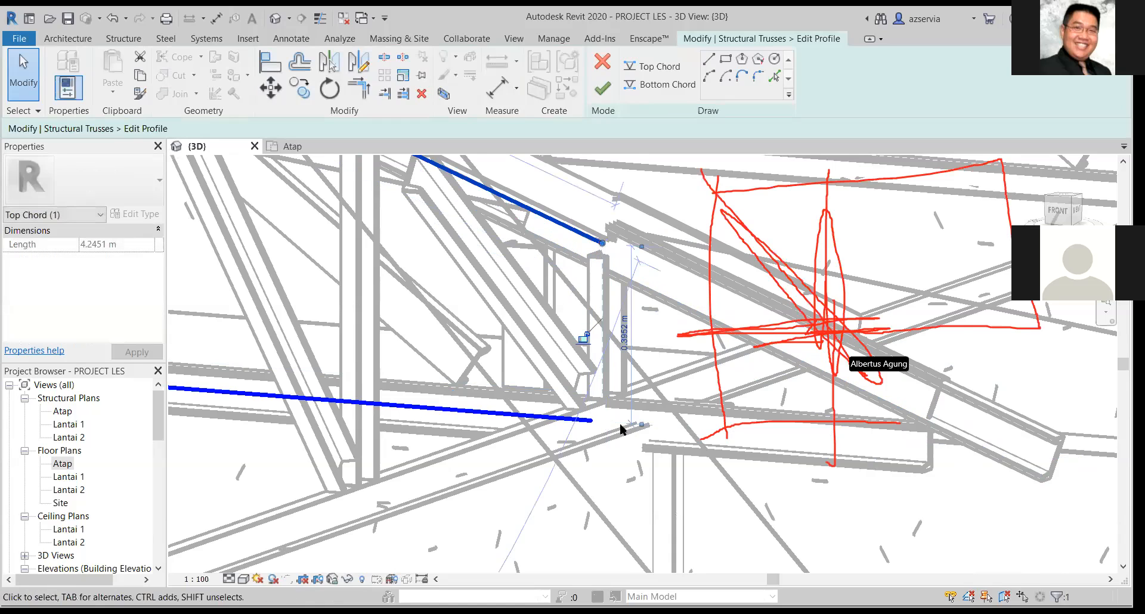
left_click(584, 419)
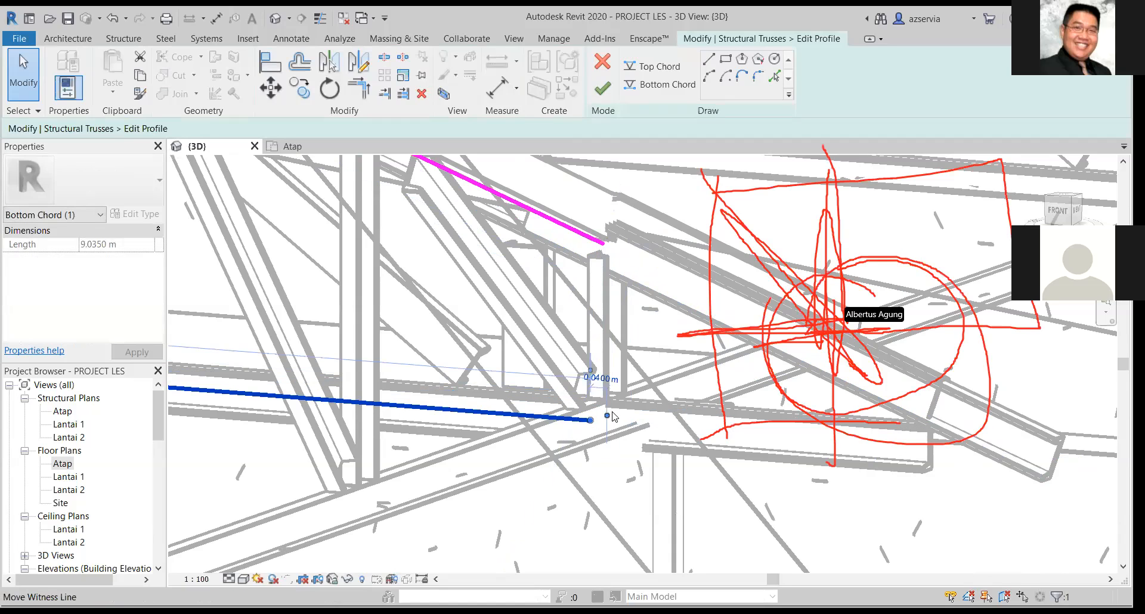
scroll(599, 437, "up", 1)
scroll(605, 419, "up", 1)
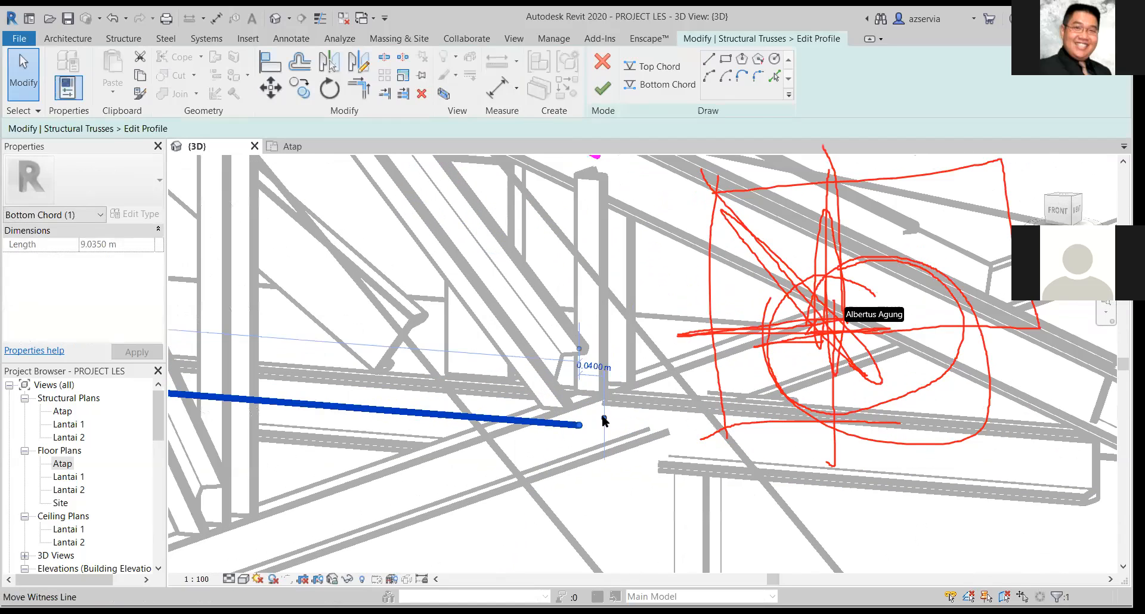
scroll(571, 415, "up", 1)
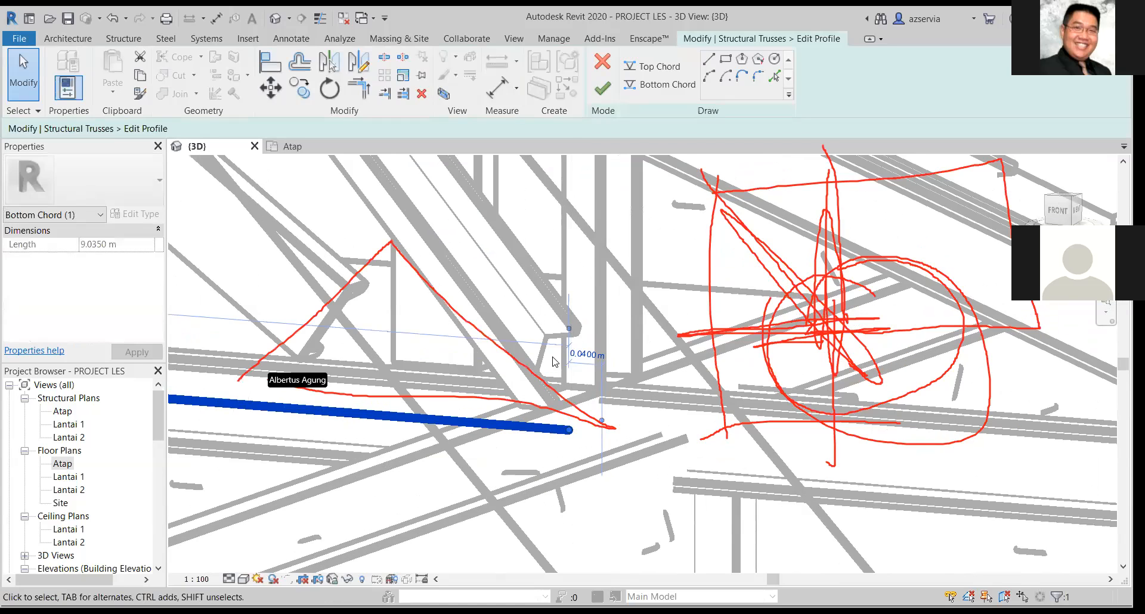
scroll(553, 360, "down", 1)
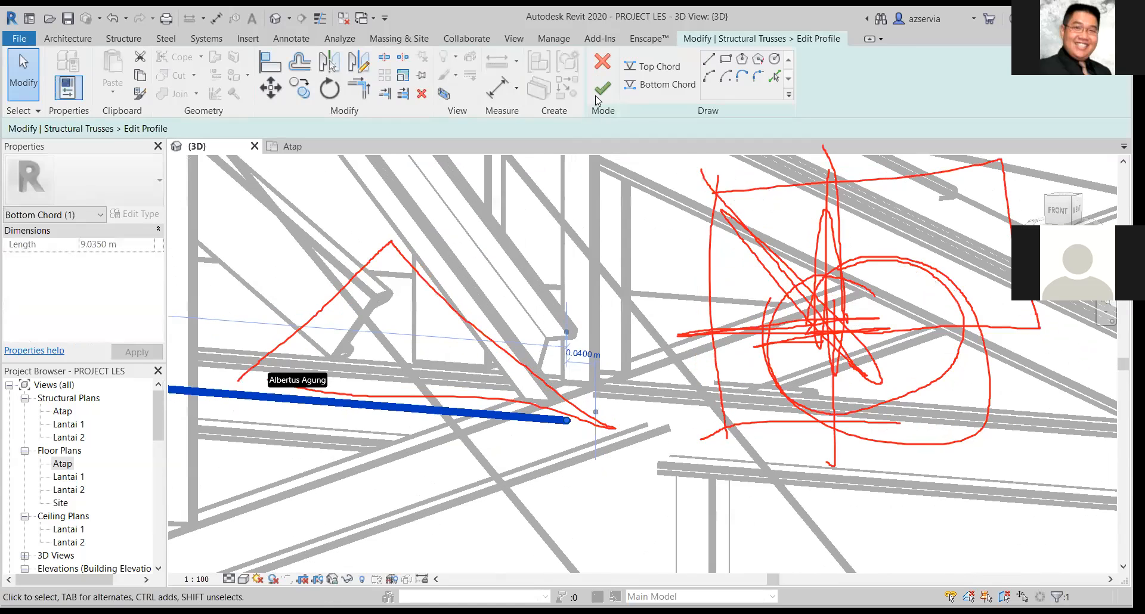
Select the next main truss, whose eave end overhangs the wall by the concrete column, and open its profile for editing.
mouse_move(610, 327)
middle_mouse_down("shift")
mouse_move(684, 372)
mouse_move(730, 376)
mouse_move(730, 347)
mouse_move(706, 369)
mouse_move(632, 372)
middle_mouse_up("shift")
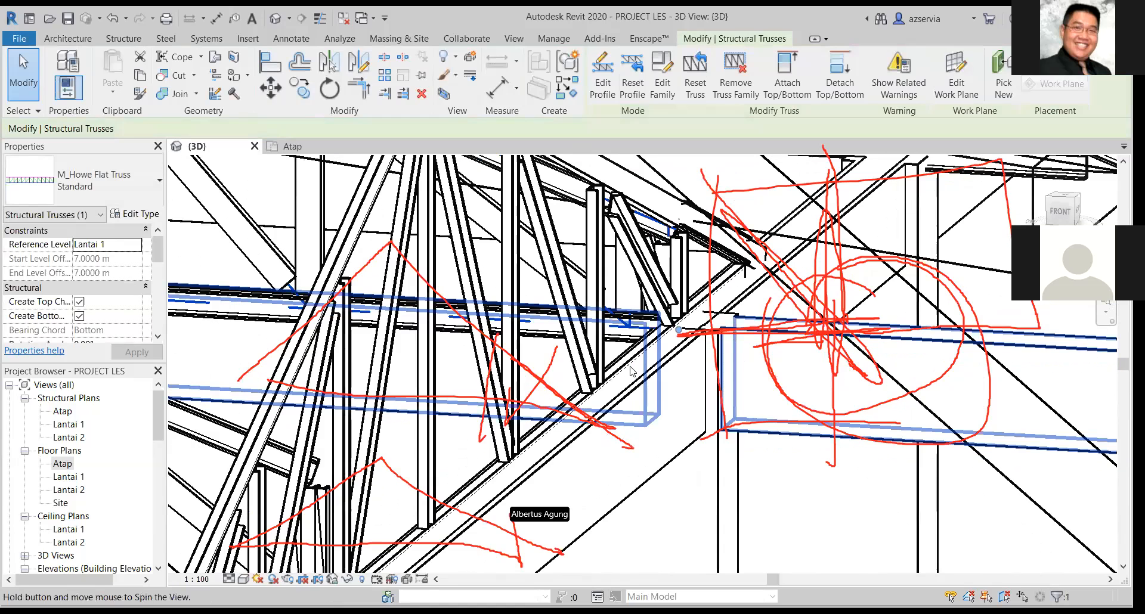
middle_click_drag(1103, 305, 1124, 295, "shift")
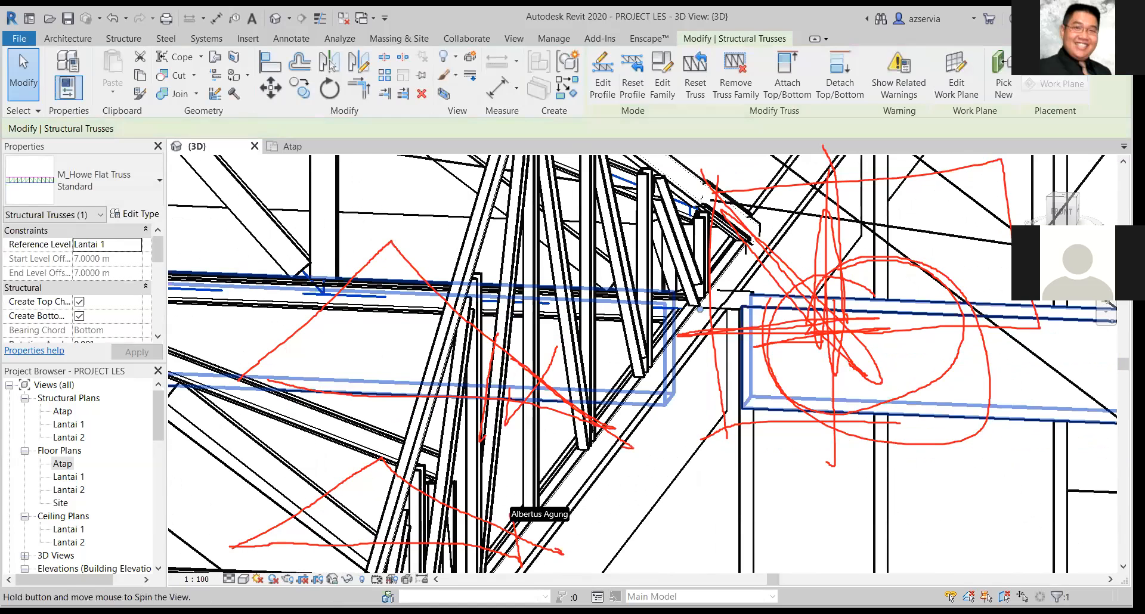
scroll(888, 285, "down", 3)
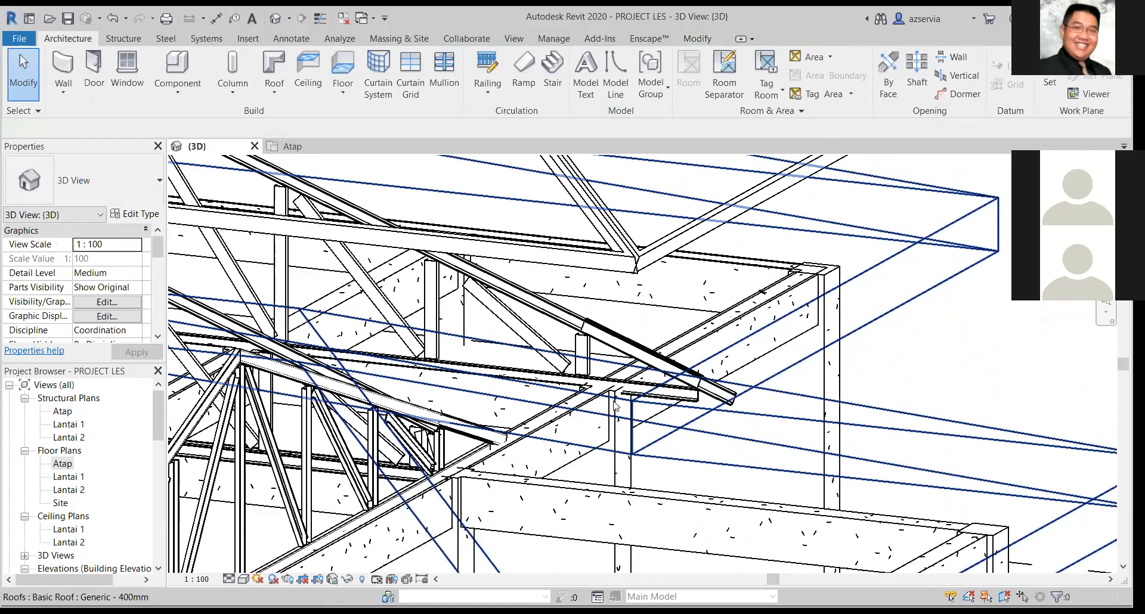
left_click(616, 401)
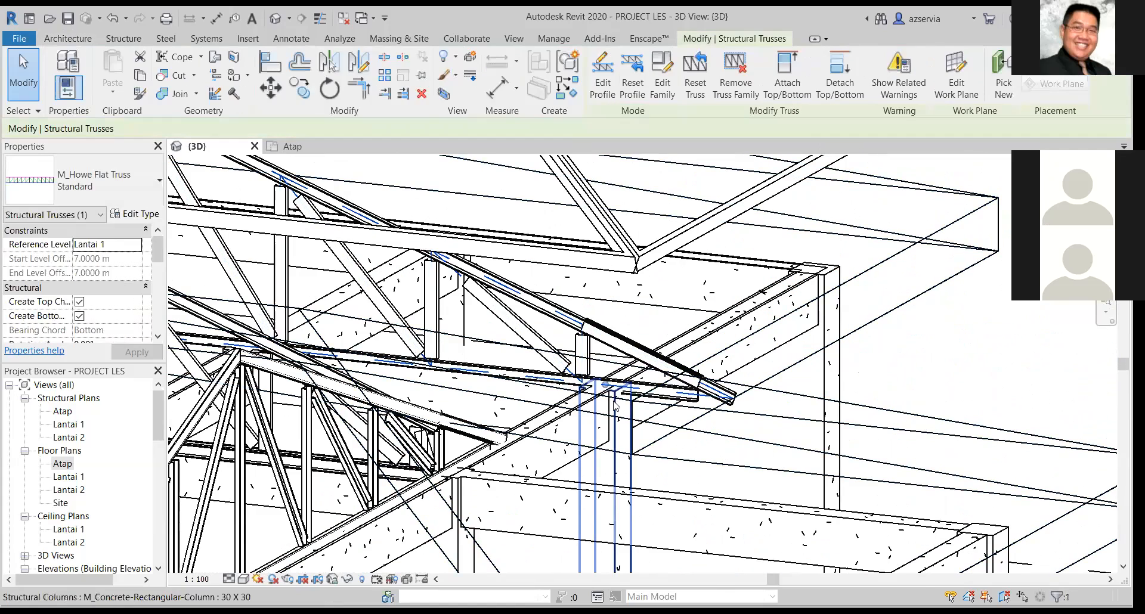
scroll(616, 405, "down", 1)
scroll(607, 389, "down", 3)
scroll(627, 359, "up", 4)
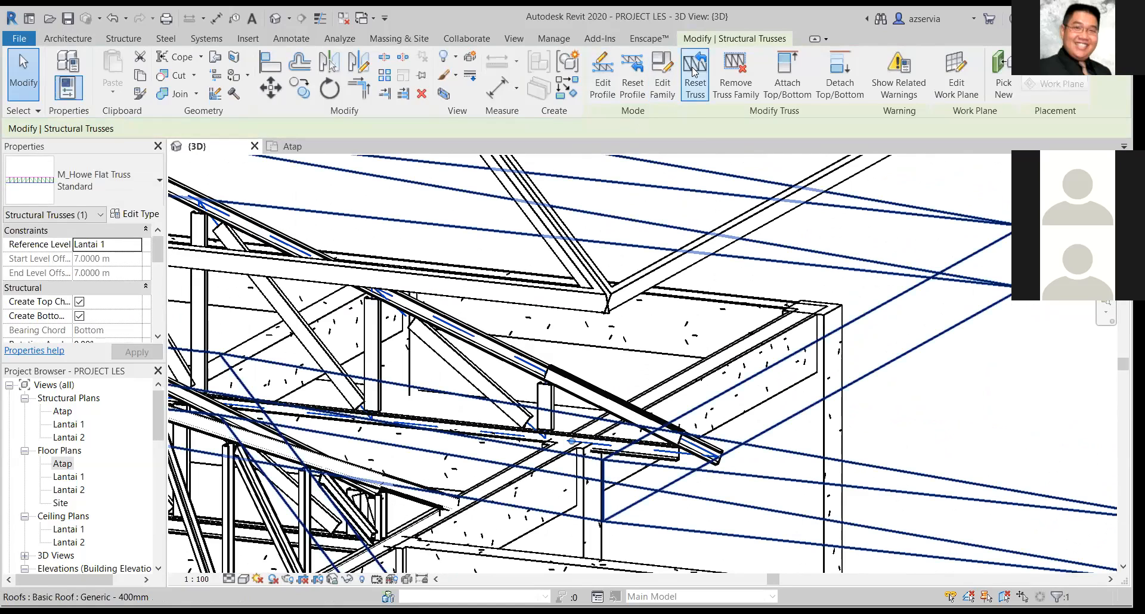
left_click(604, 74)
Try to pull the eave end of this truss's top chord back to the wall, and undo the change.
middle_click_drag(739, 456, 694, 444, "shift")
left_click(693, 444)
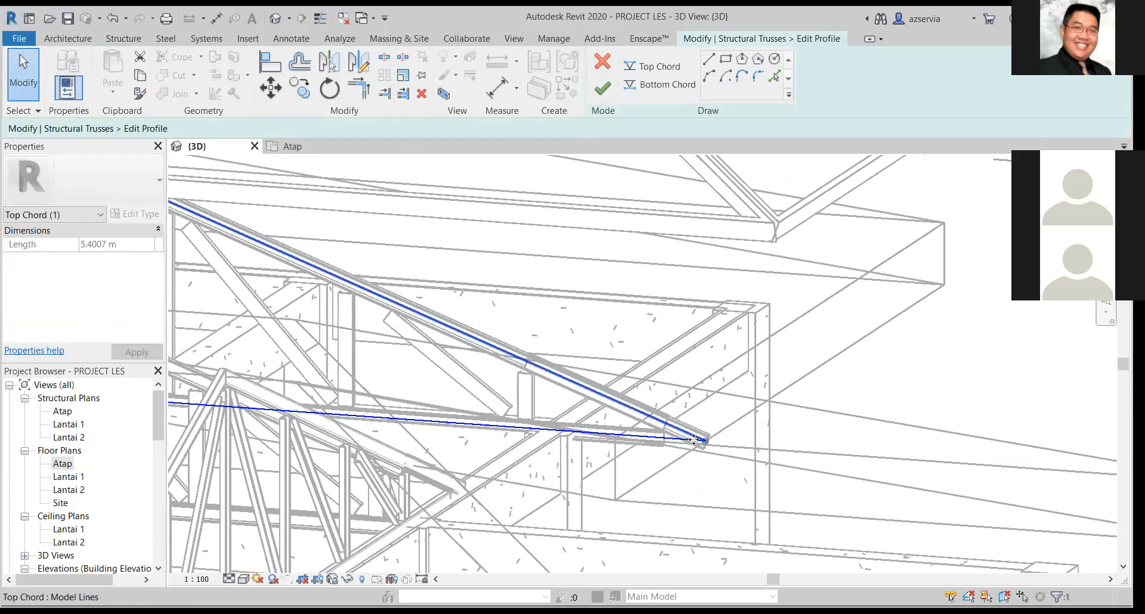
left_click_drag(704, 441, 576, 421)
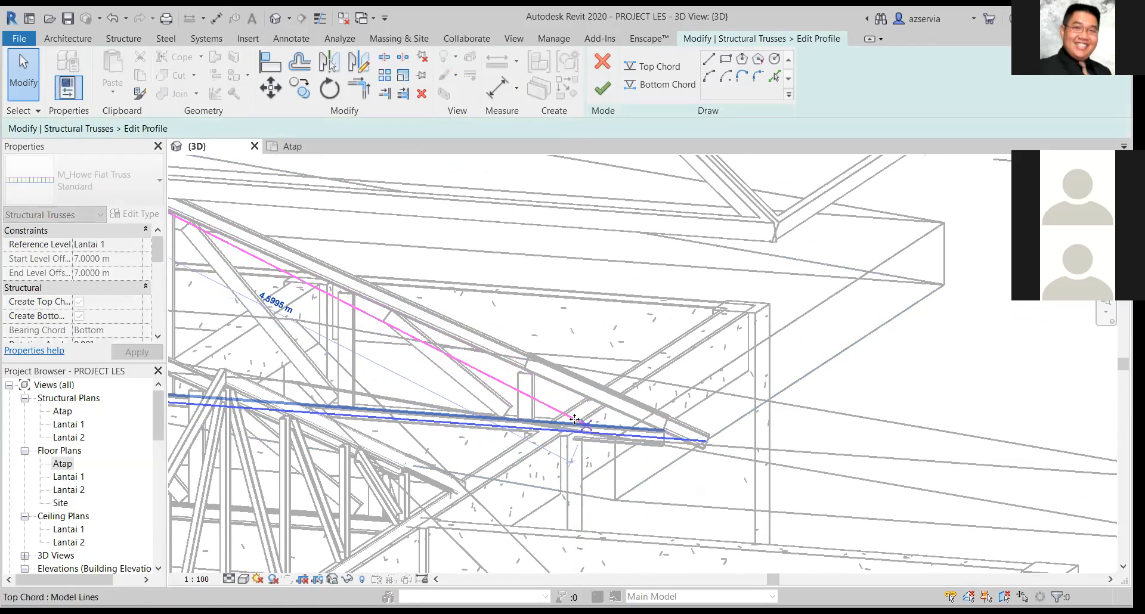
key("ctrl+z")
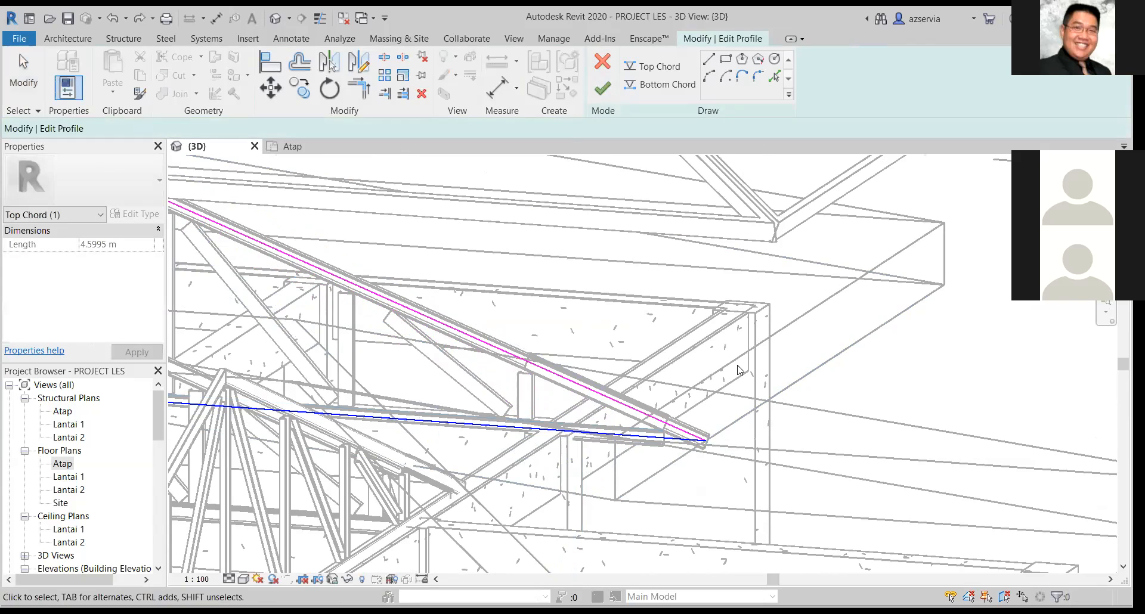
Shorten this truss's sloping top chord at the eave end to about 4.34 m, keeping its slope.
scroll(702, 444, "up", 1)
scroll(841, 483, "up", 3)
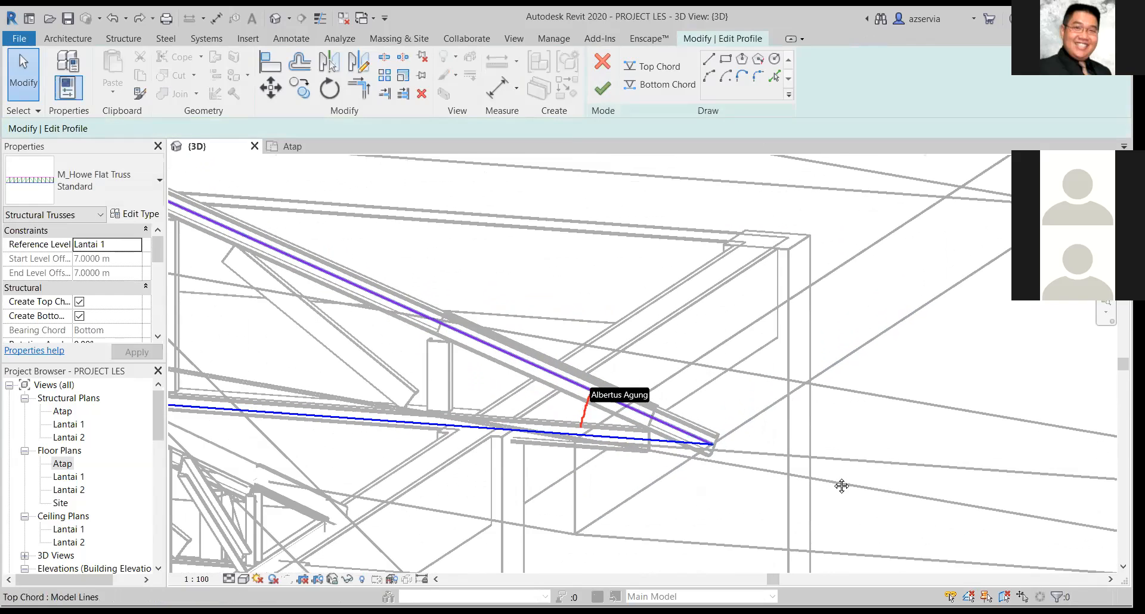
left_click(842, 480)
left_click_drag(860, 489, 574, 362)
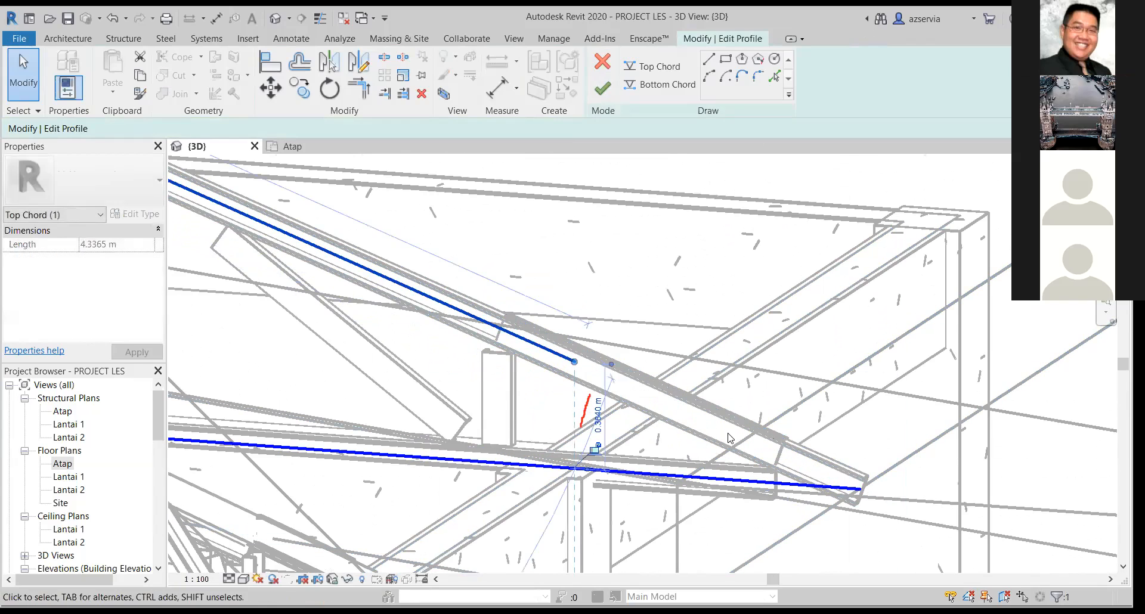
Shorten the truss's bottom chord at its eave end to 9.15 m, in line with the top chord, and finish the profile.
left_click(852, 490)
left_click_drag(785, 477, 567, 468)
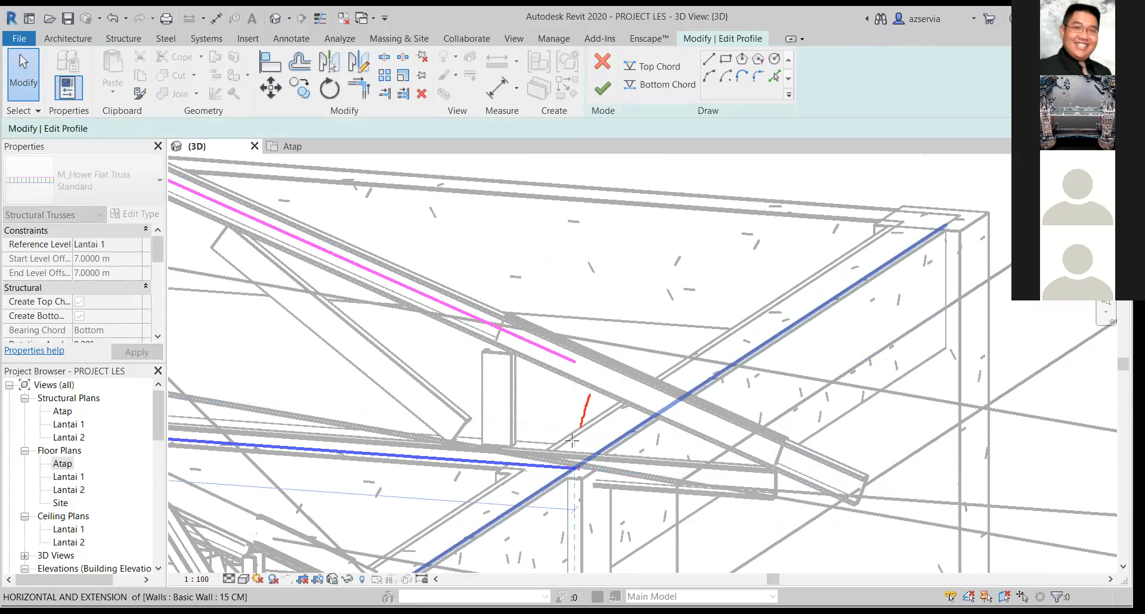
left_click(572, 443)
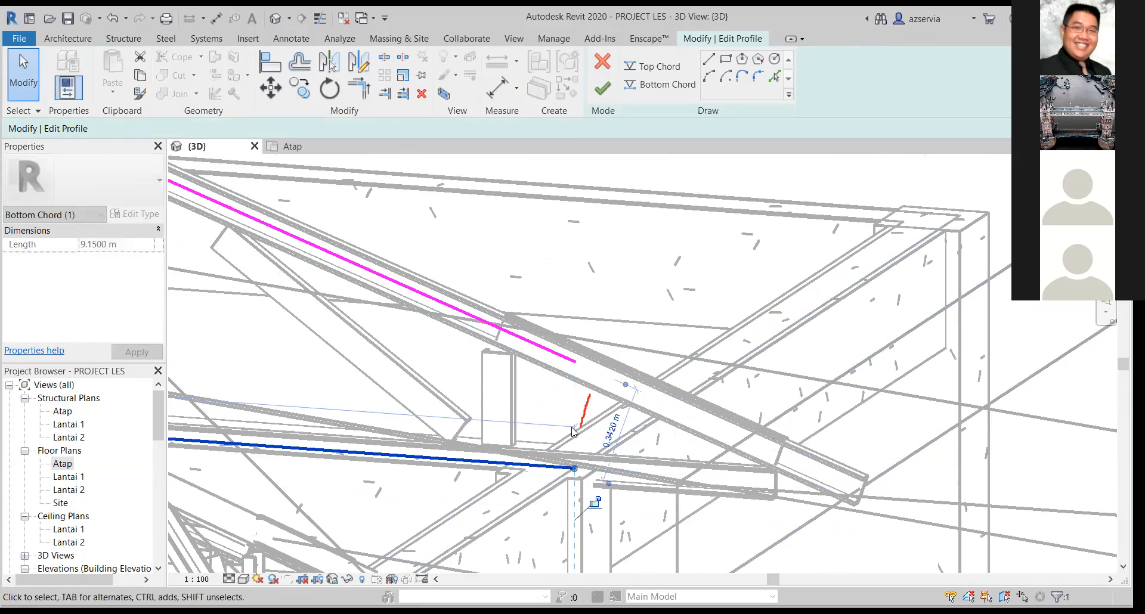
left_click(603, 88)
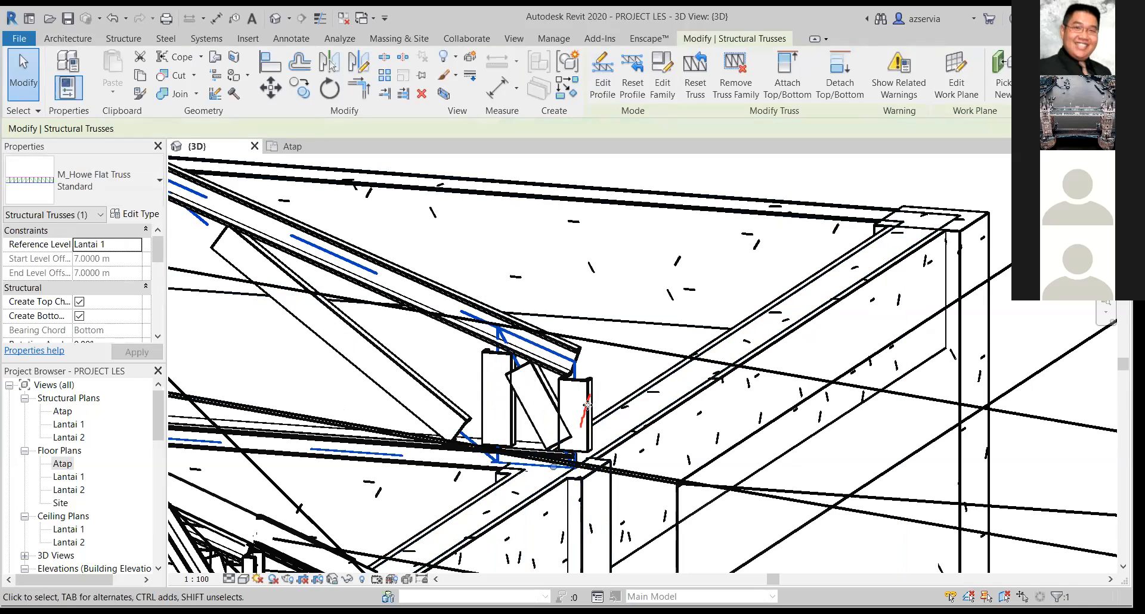
Undo the shortening of this truss's top and bottom chords and finish editing its profile.
key("ctrl+z")
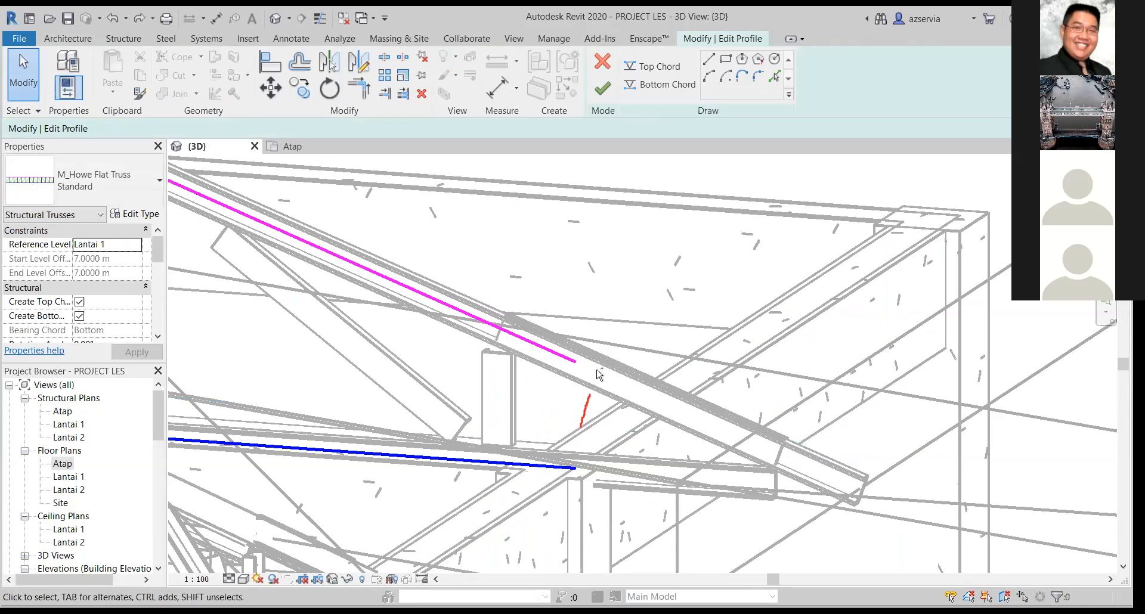
key("ctrl+z")
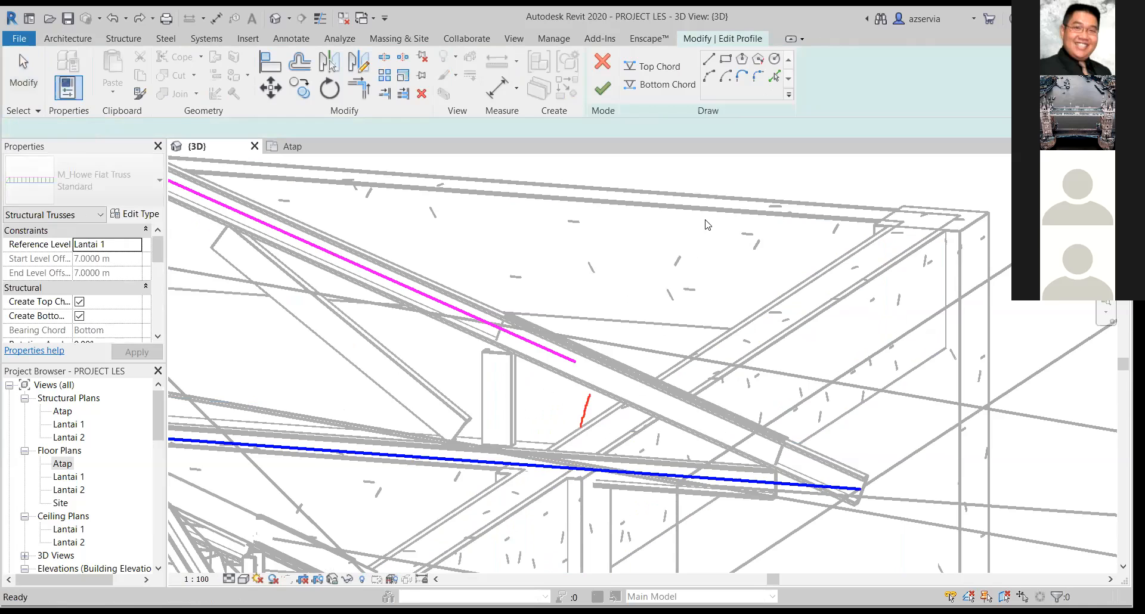
key("ctrl+z")
left_click(602, 87)
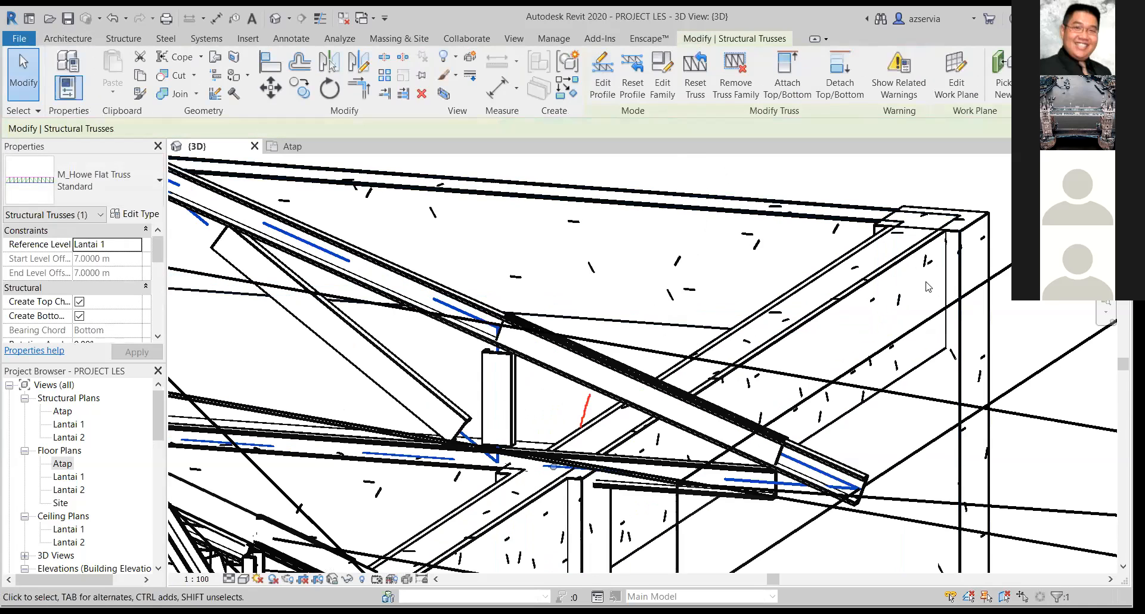
Examine the roof trusses and the front facade of the house from several angles in the 3D view.
scroll(743, 520, "down", 3)
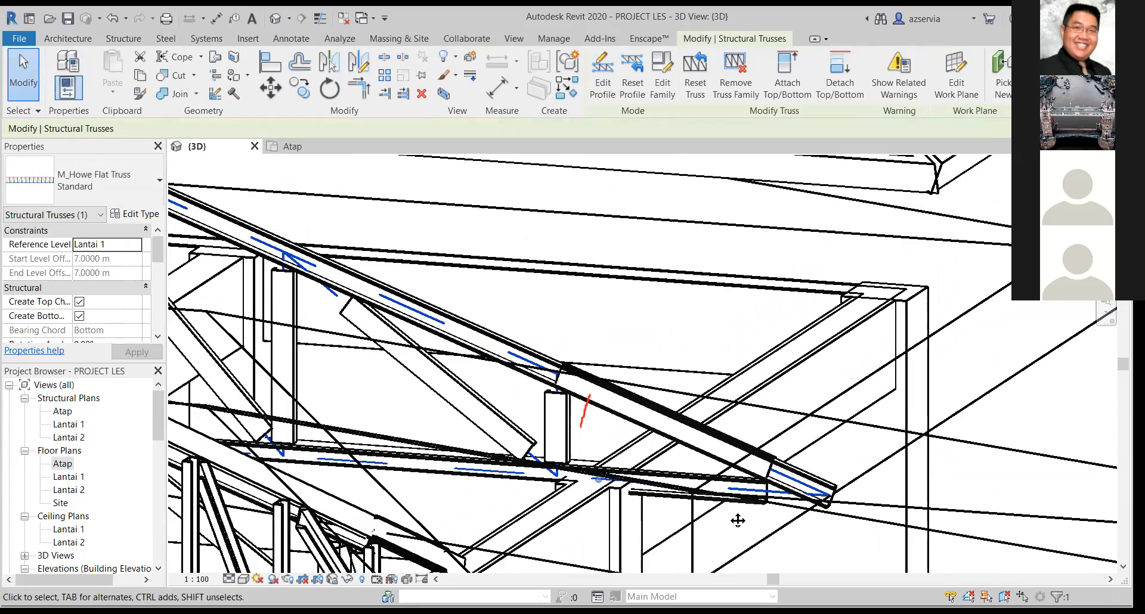
scroll(736, 517, "down", 3)
middle_click_drag(736, 517, 682, 336)
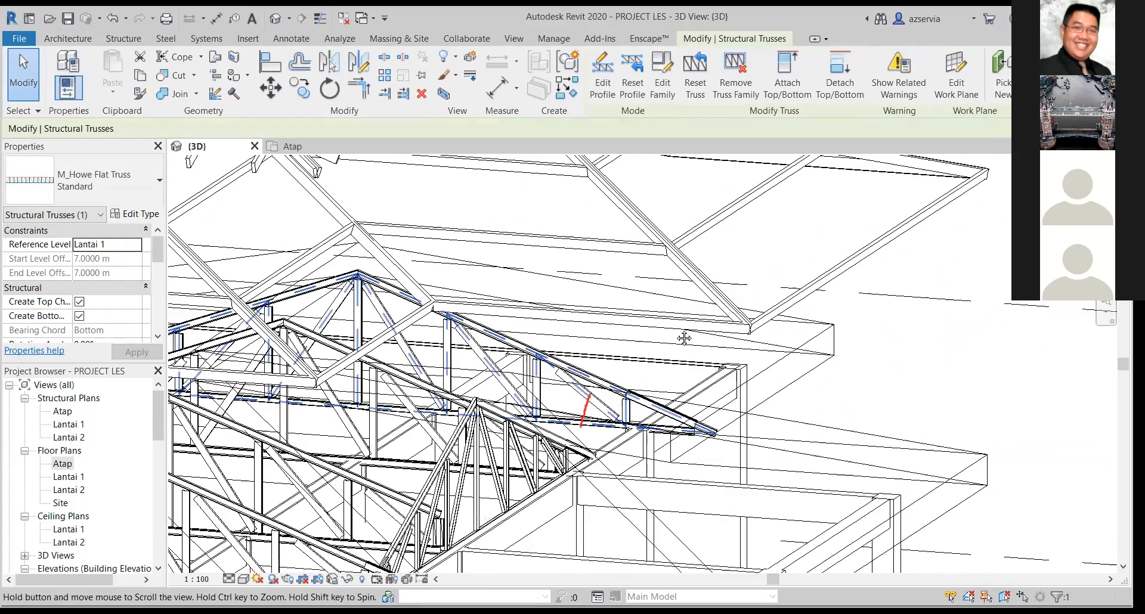
middle_click_drag(555, 405, 544, 400, "shift")
middle_click_drag(540, 399, 721, 376, "shift")
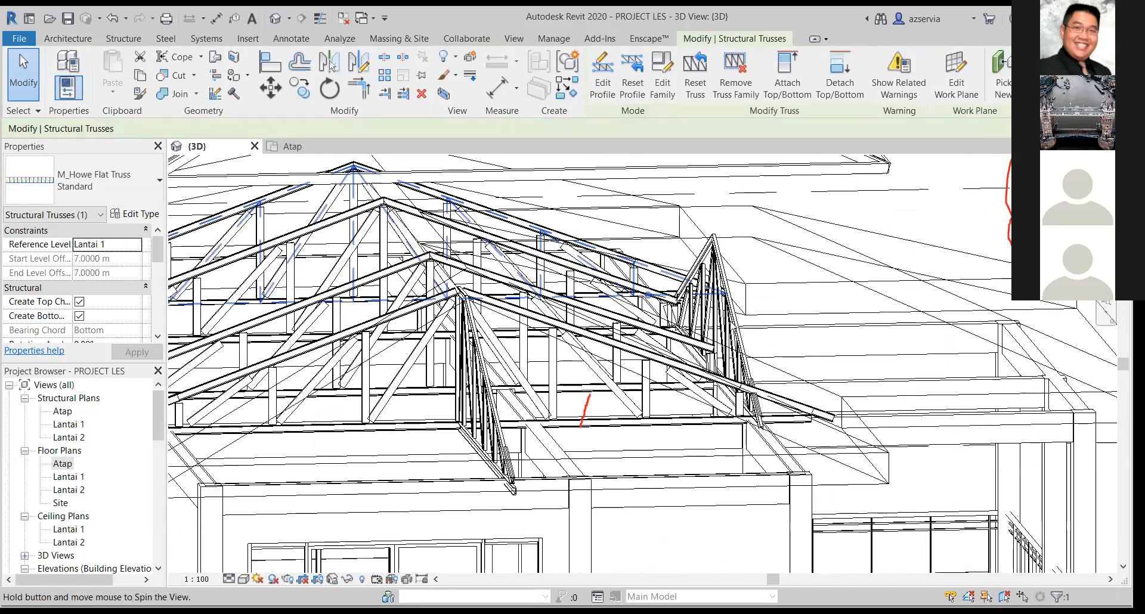
scroll(737, 364, "down", 5)
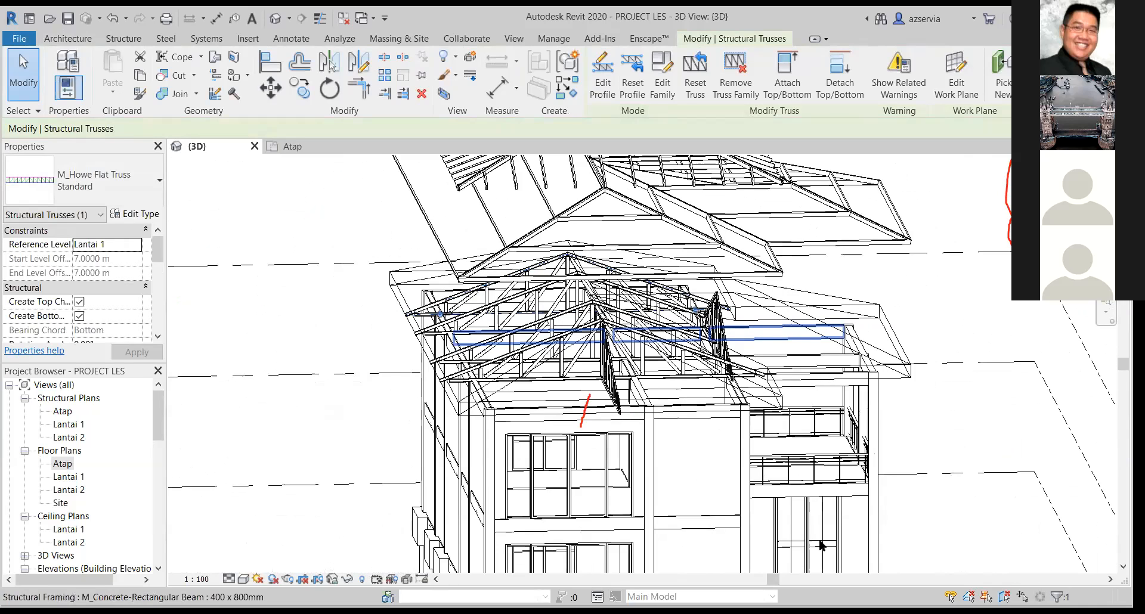
scroll(828, 549, "down", 1)
middle_click_drag(828, 550, 842, 355)
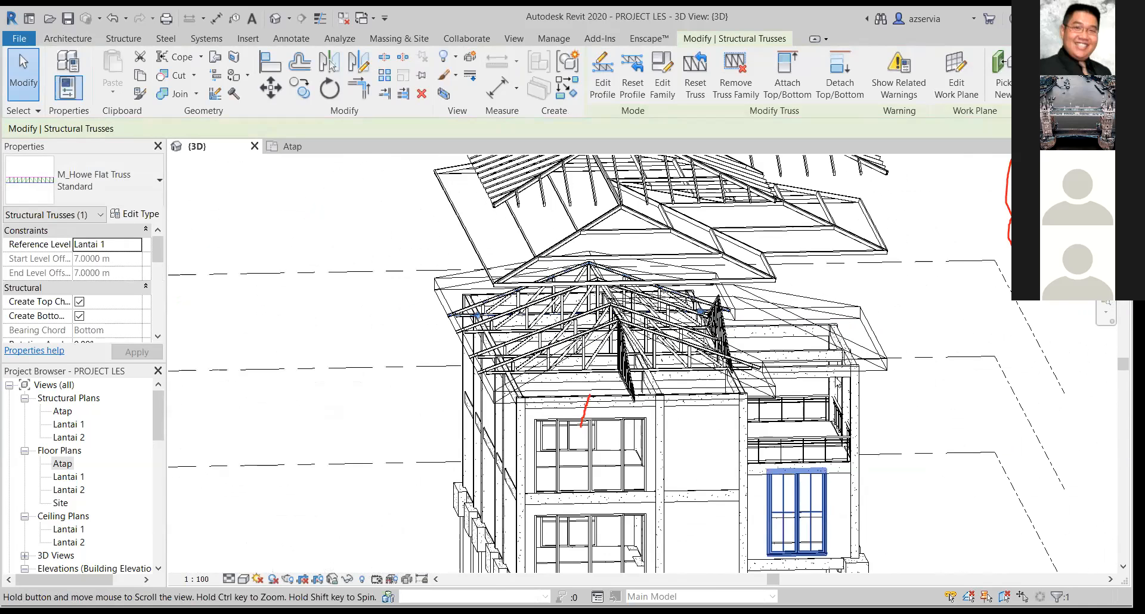
middle_click_drag(837, 407, 834, 403)
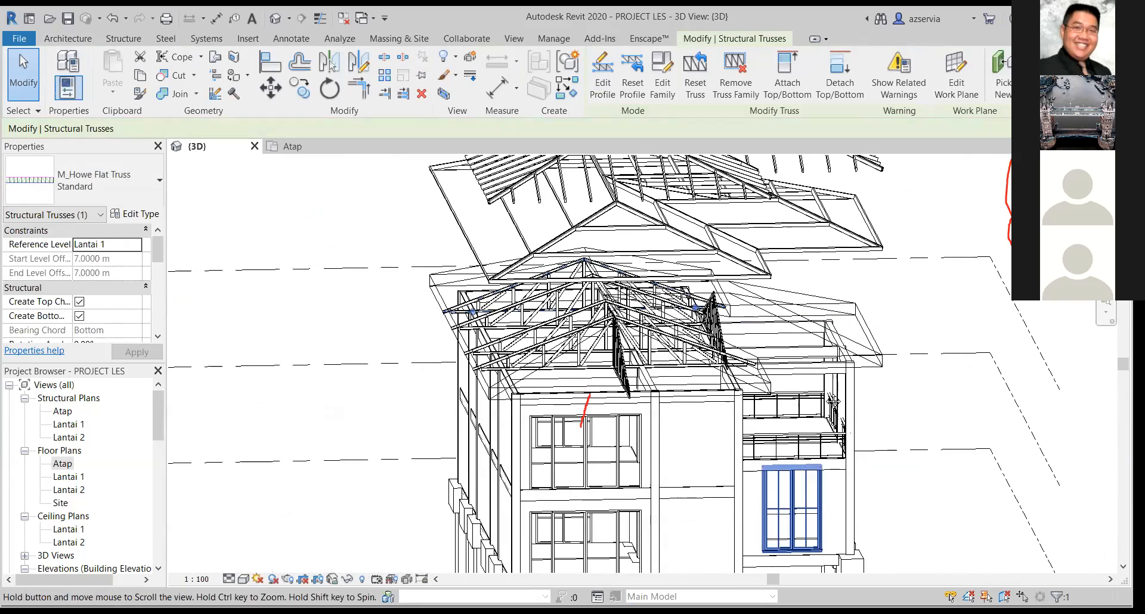
middle_click_drag(607, 467, 633, 495, "shift")
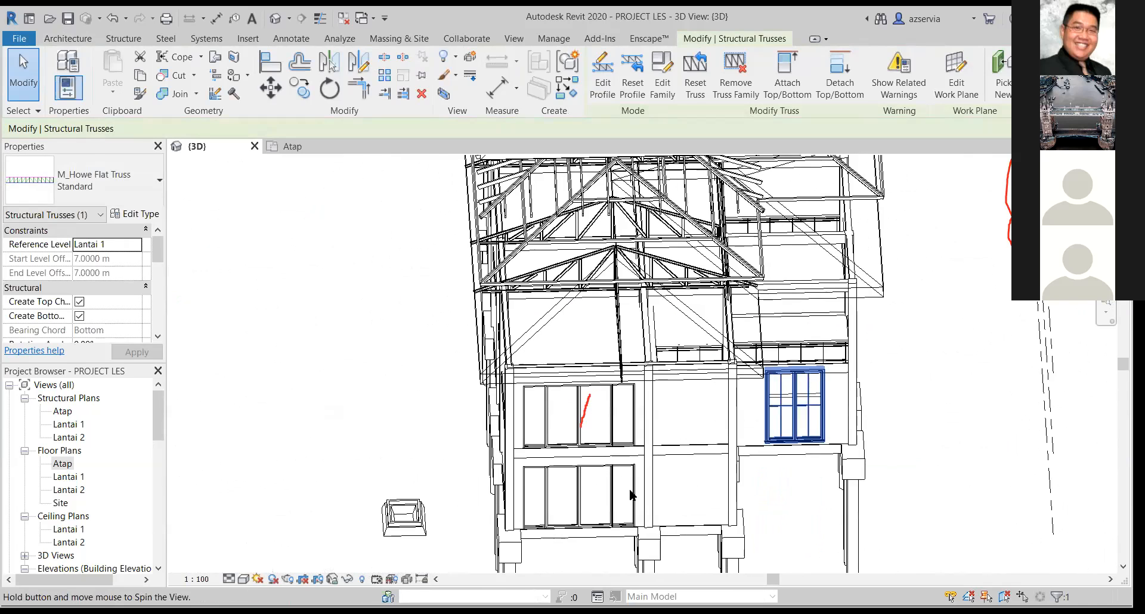
Show the Lantai 1 floor plan around the front wall with the double entrance door, with the truss deselected.
scroll(671, 445, "up", 4)
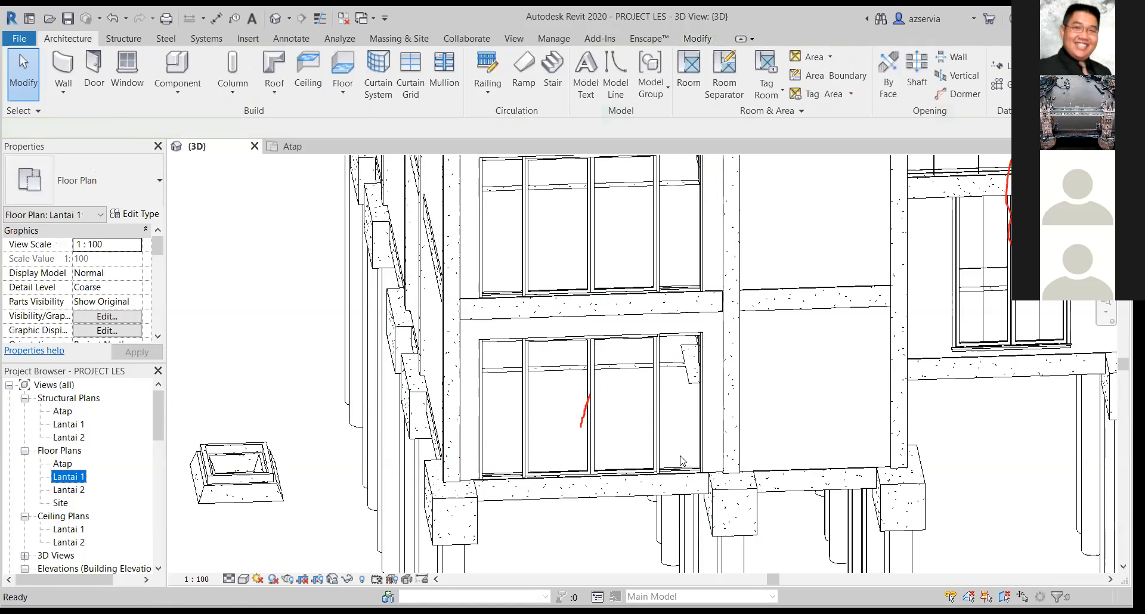
scroll(679, 456, "up", 6)
scroll(683, 456, "up", 2)
middle_click_drag(671, 455, 846, 501)
scroll(711, 507, "up", 1)
middle_click_drag(712, 507, 745, 500)
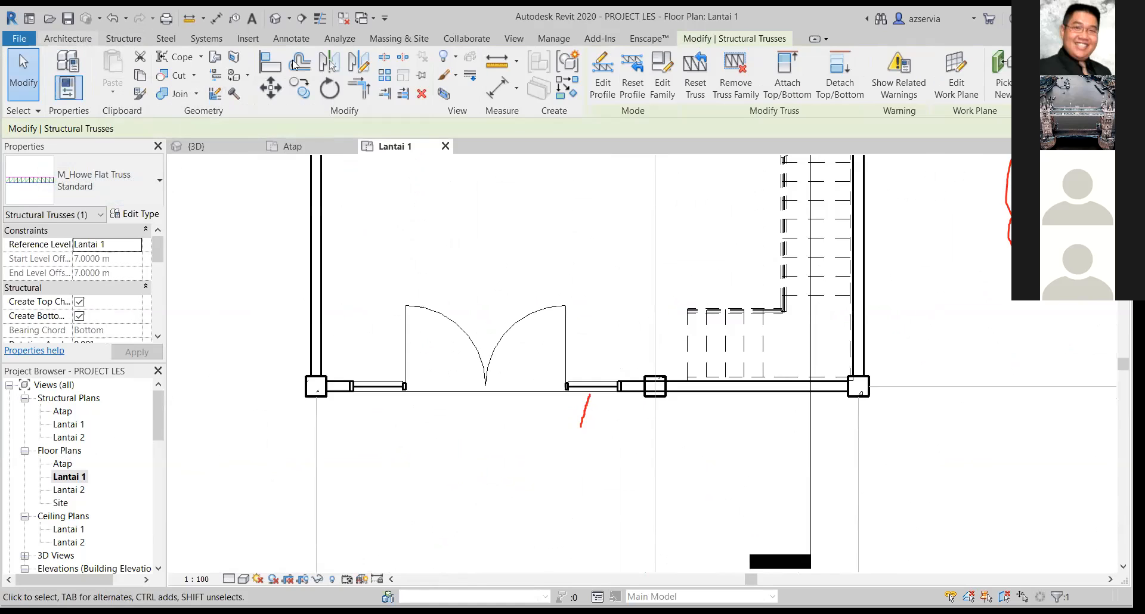
key("Escape")
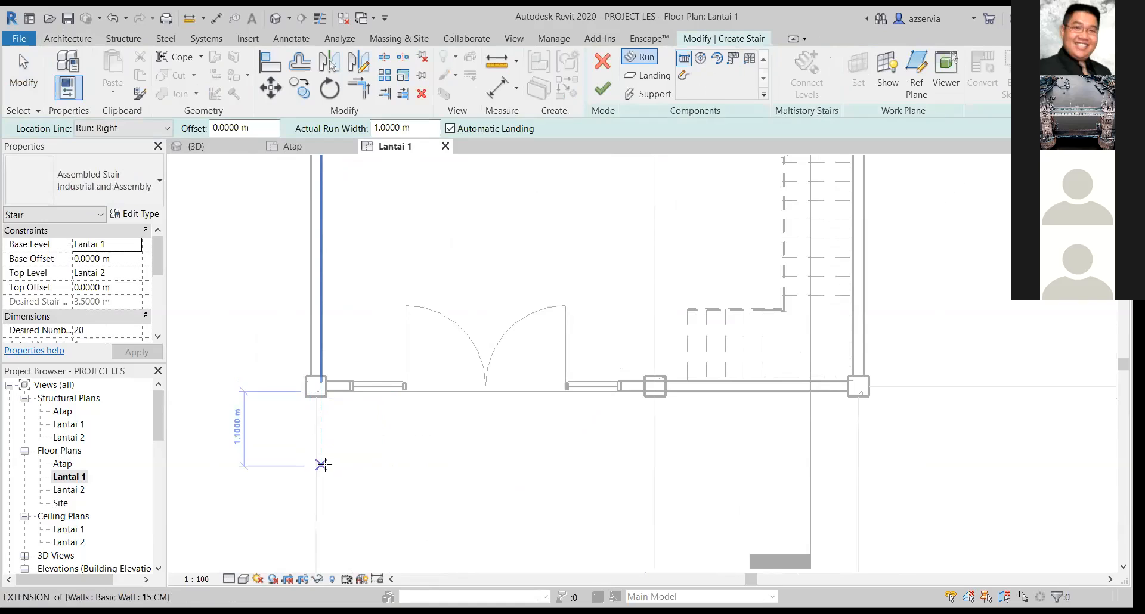
Try a straight stair run along the front wall from the corner column to the middle column, and undo it.
left_click(308, 387)
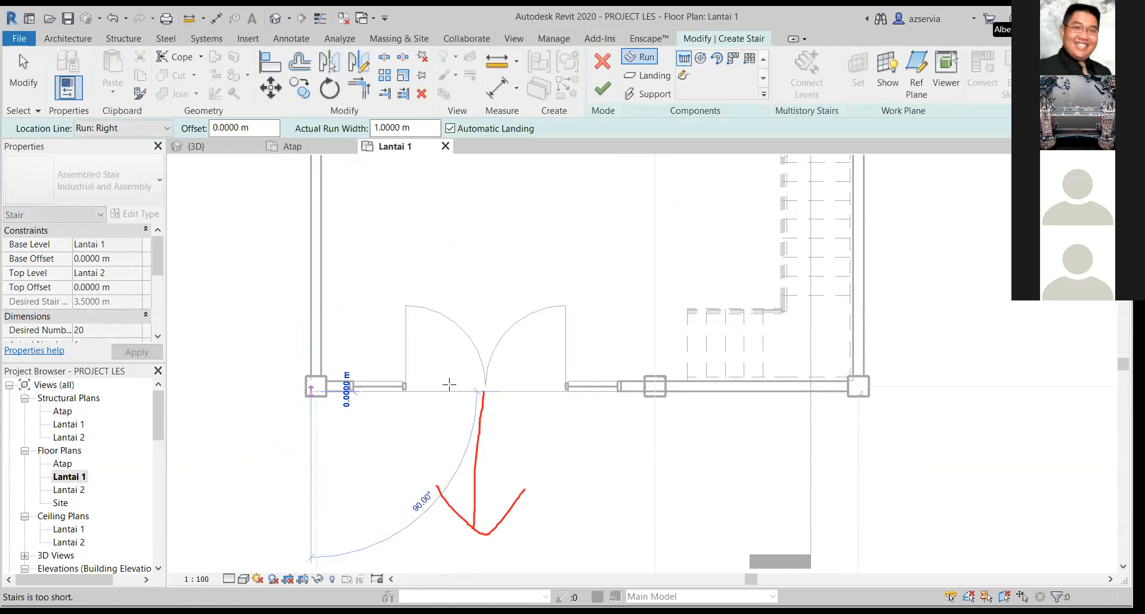
left_click(654, 392)
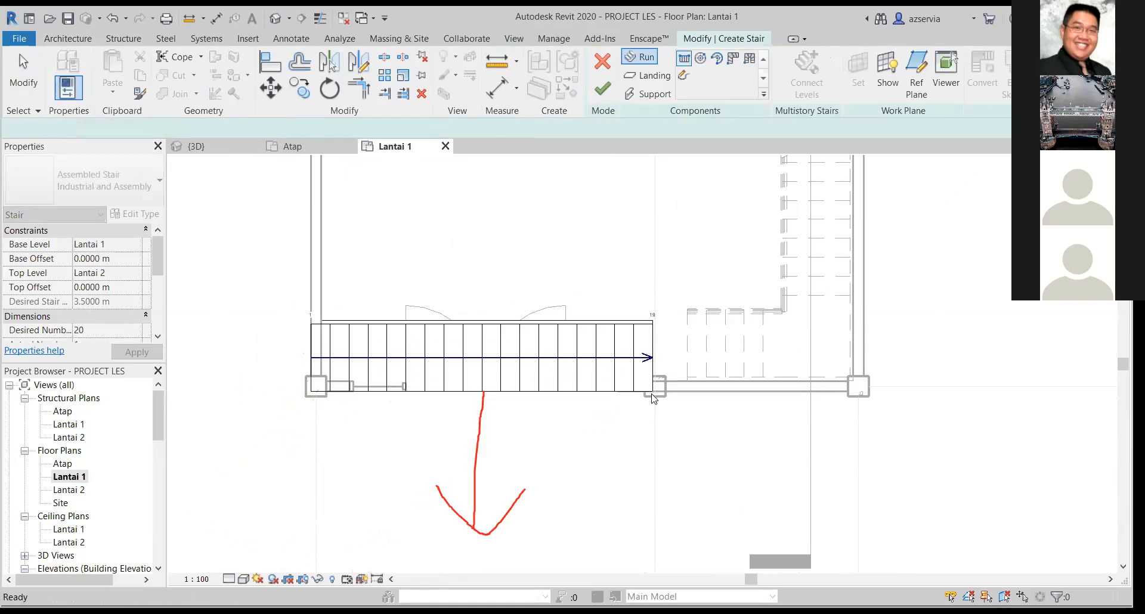
key("Escape")
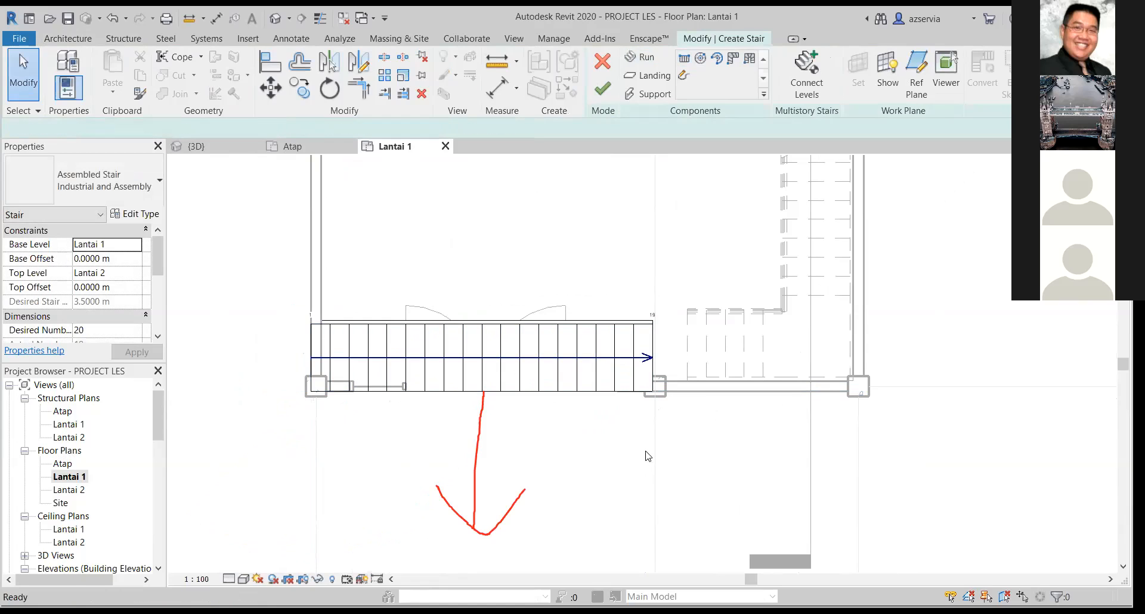
key("ctrl+z")
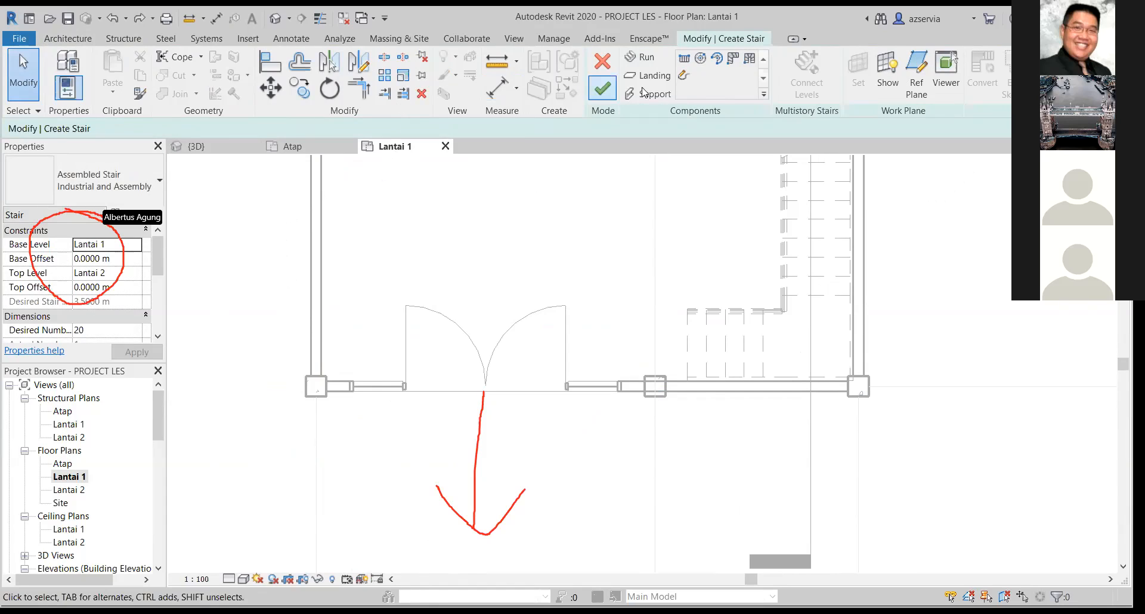
left_click(684, 58)
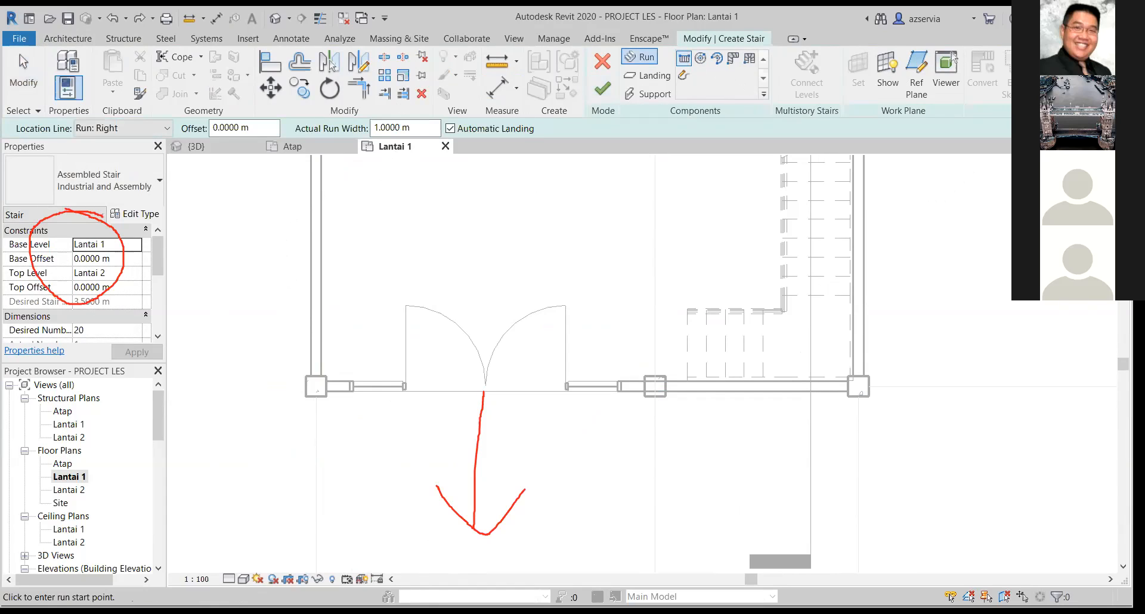
left_click(130, 245)
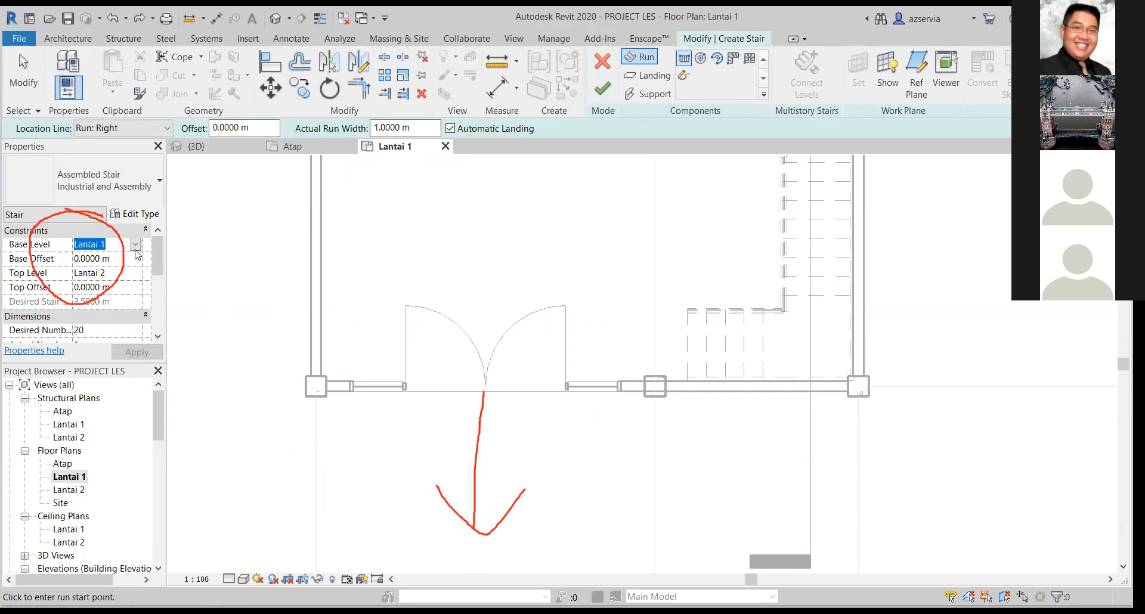
left_click(135, 246)
left_click(133, 254)
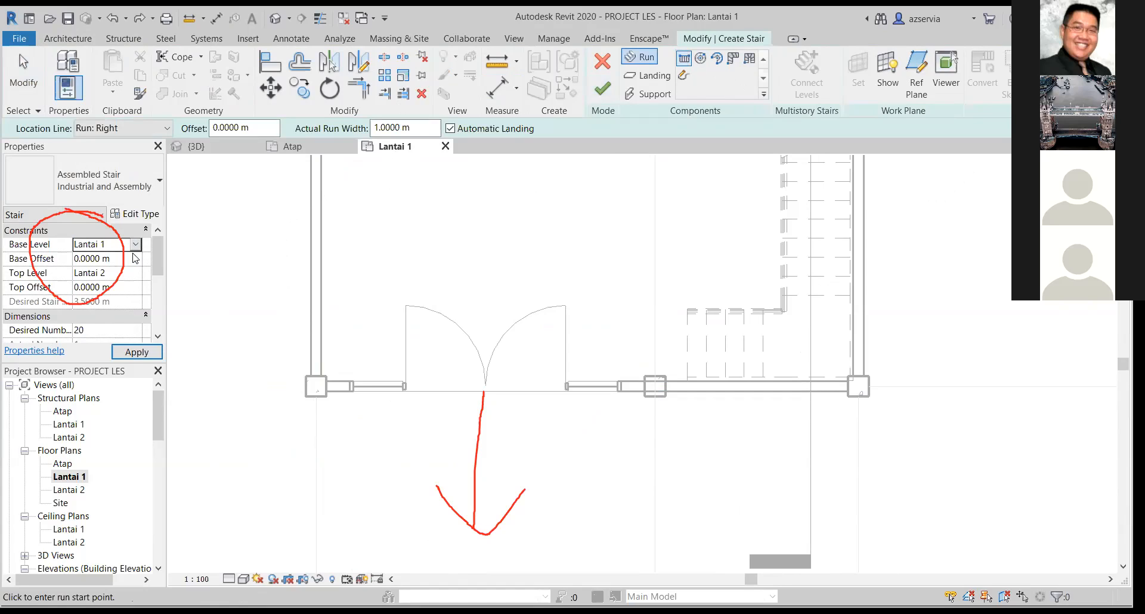
left_click(118, 260)
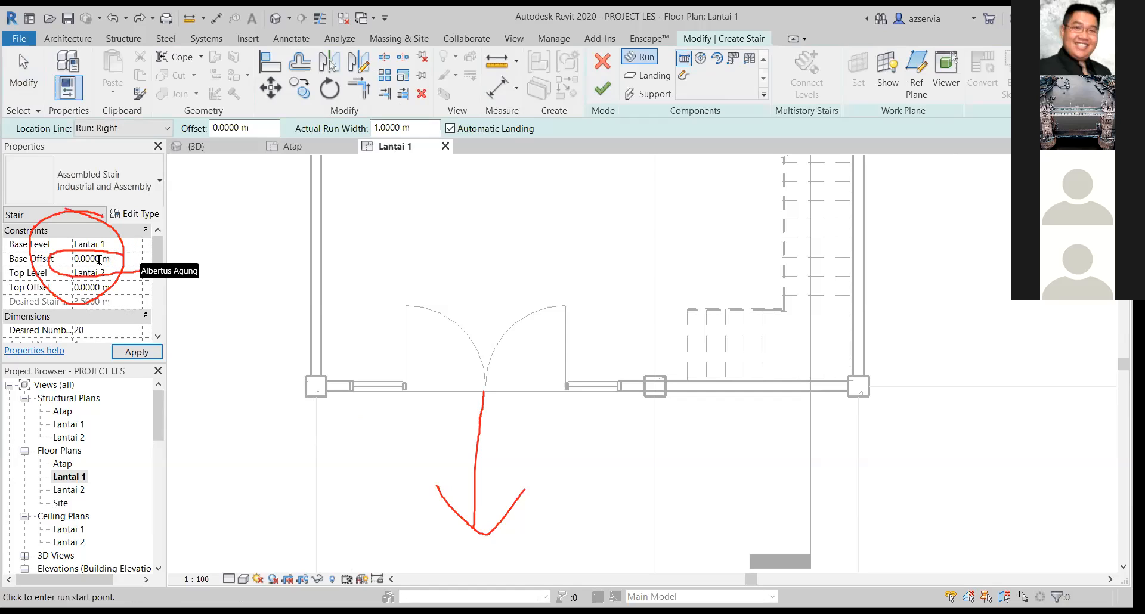
key("Escape")
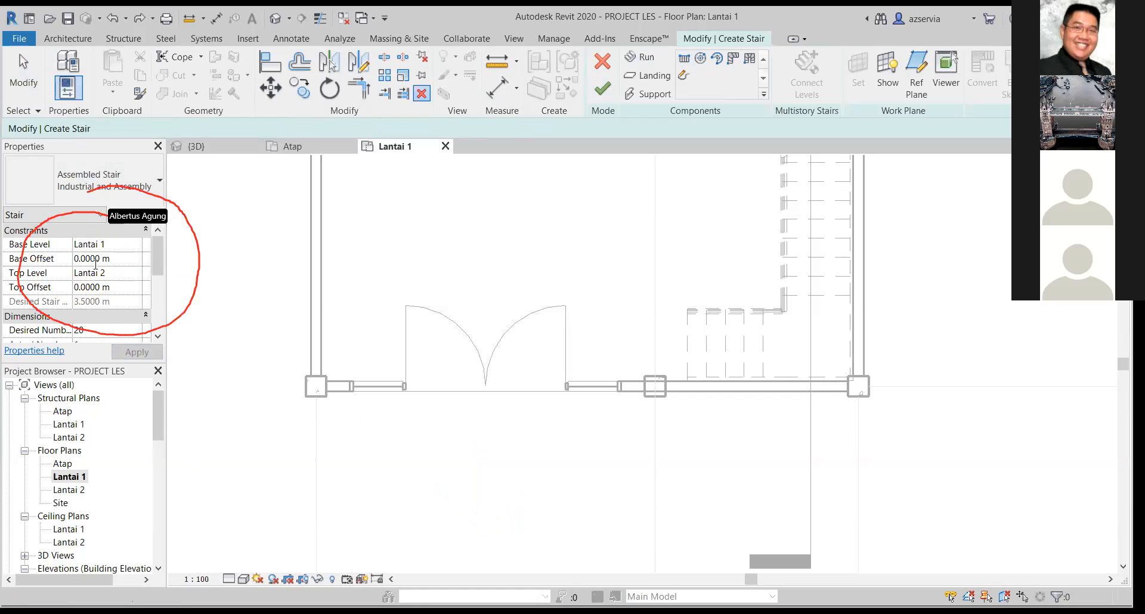
left_click(97, 263)
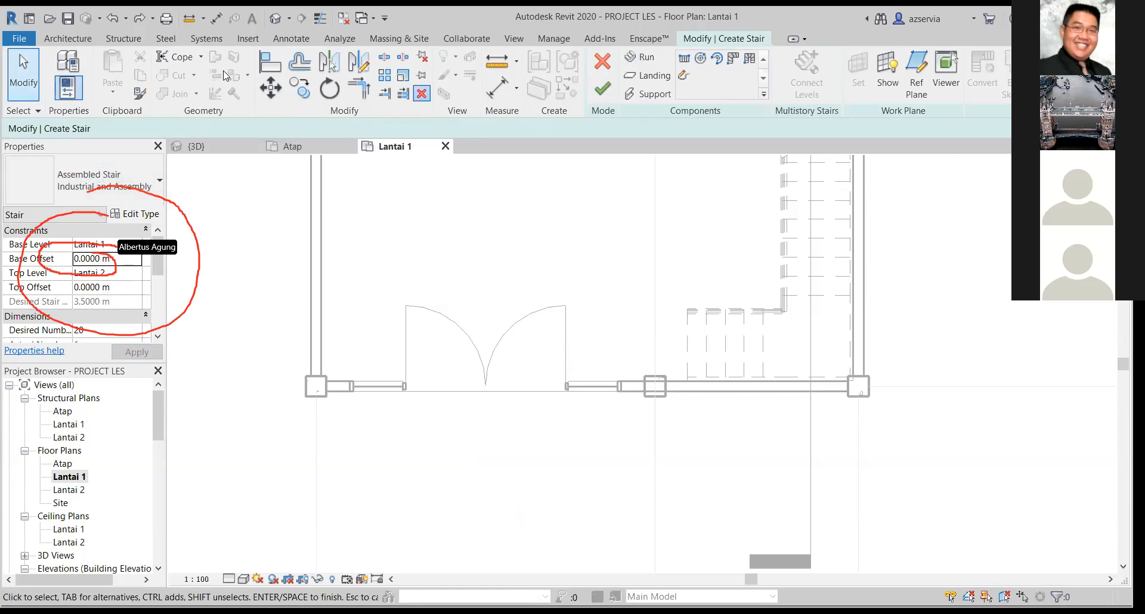
key("Escape")
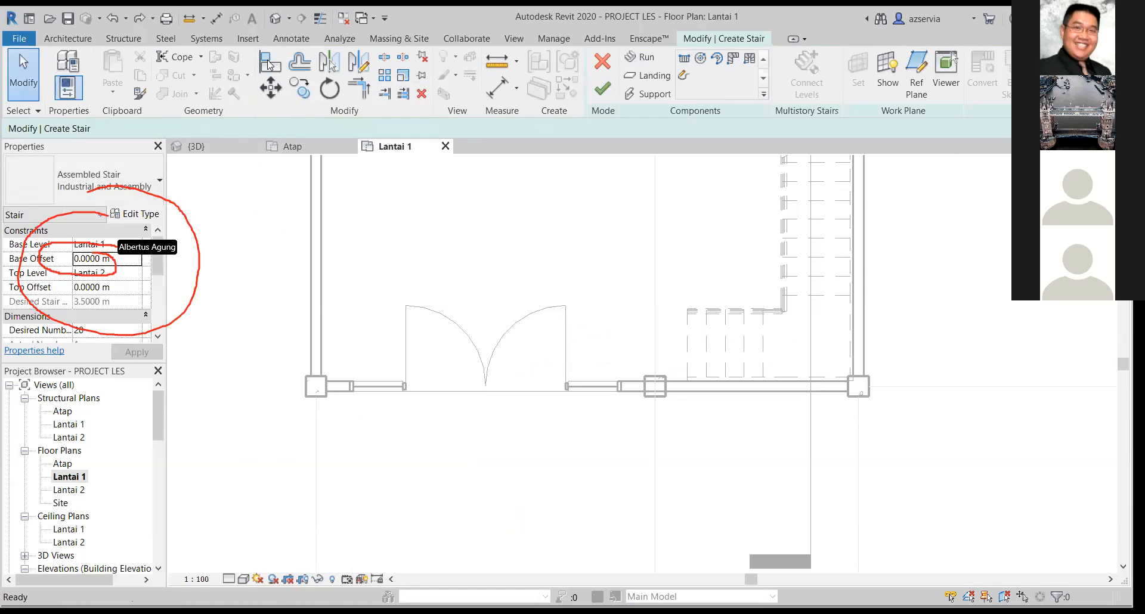
left_click(602, 90)
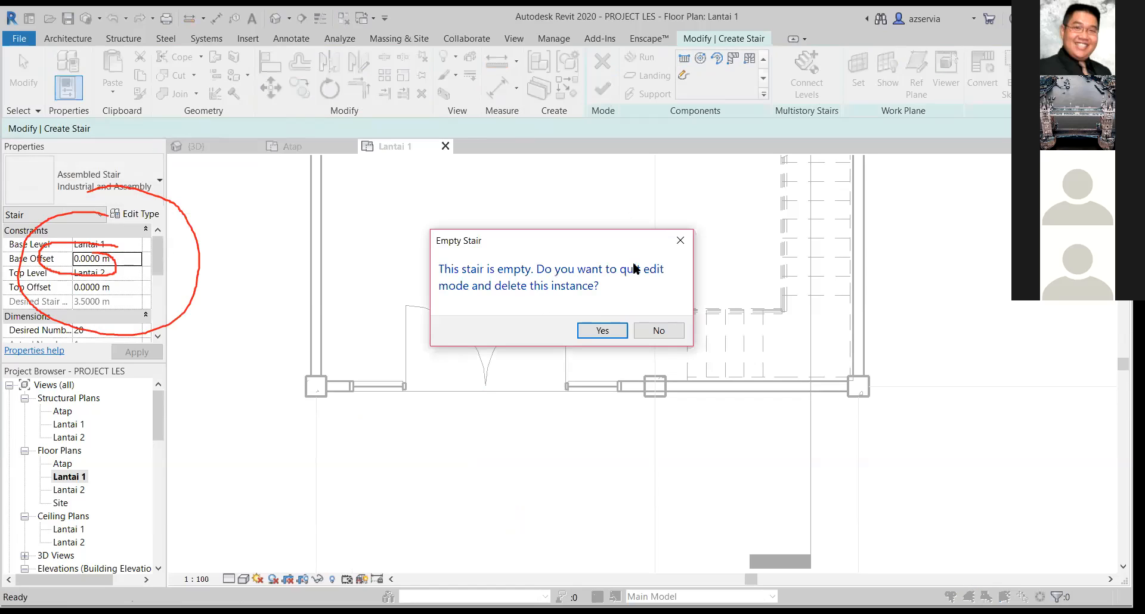
left_click(687, 242)
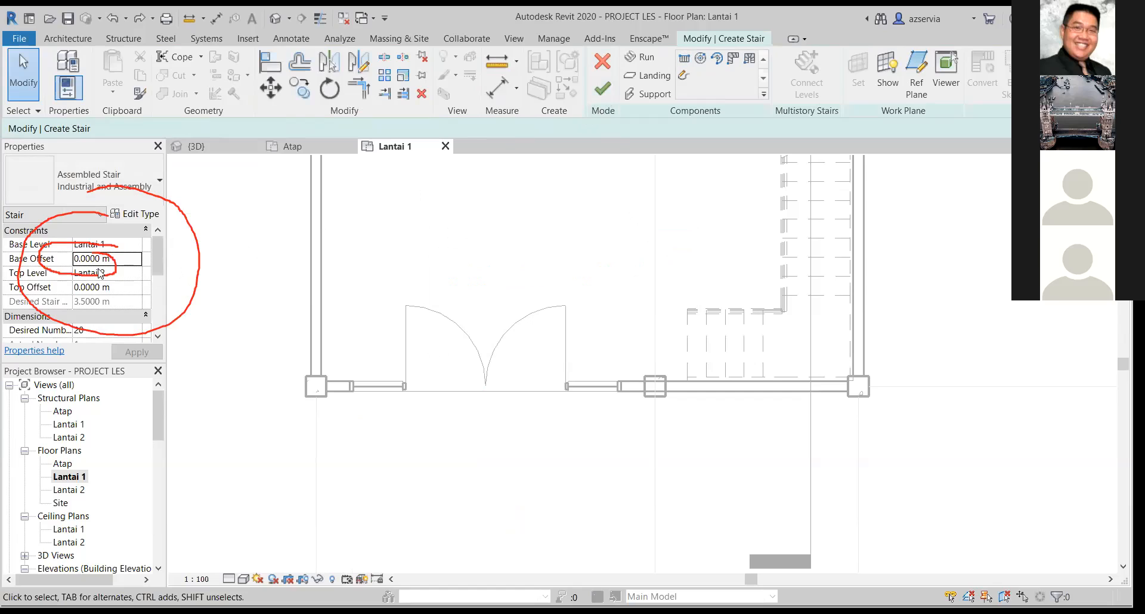
Set the new stair's base offset to -0.1 m.
key("BackSpace")
key("BackSpace")
key("BackSpace")
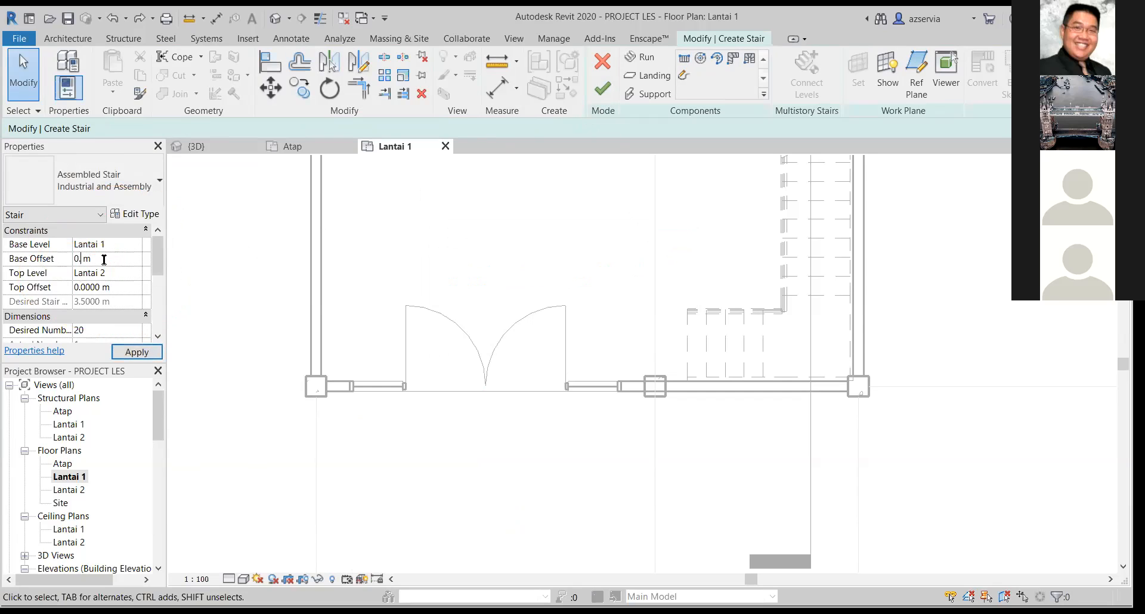
type("1")
left_click(157, 349)
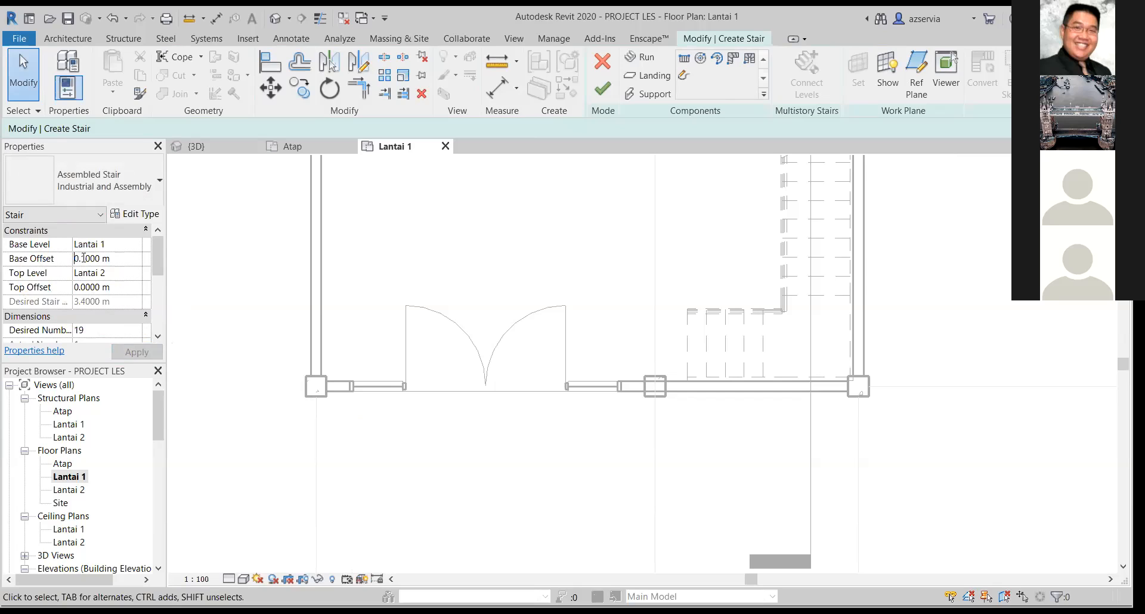
left_click(103, 260)
key("Home")
type("-")
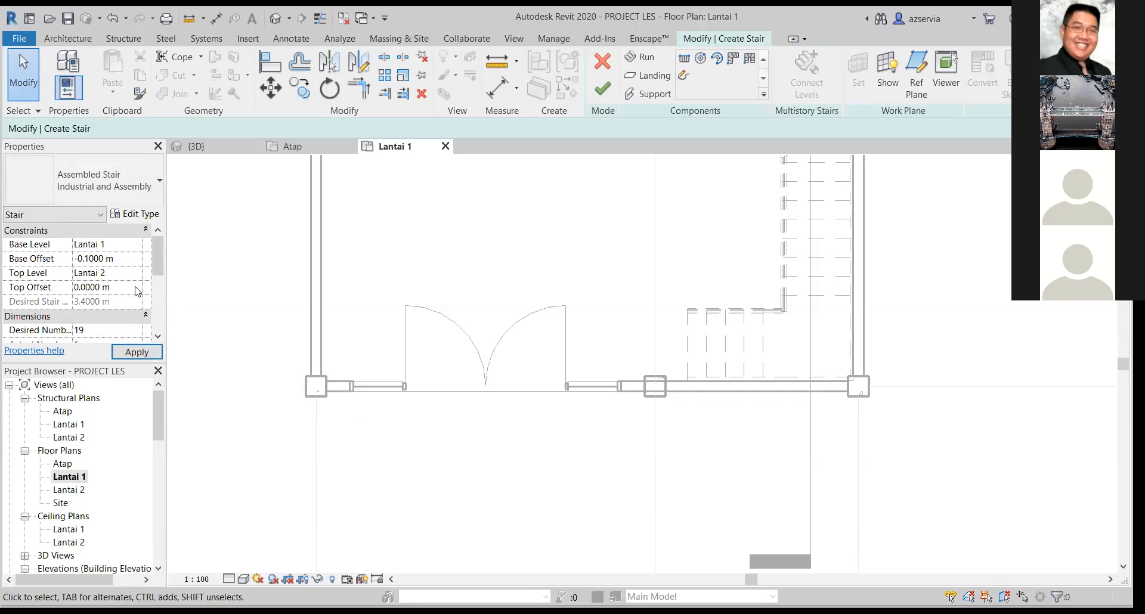
left_click(148, 353)
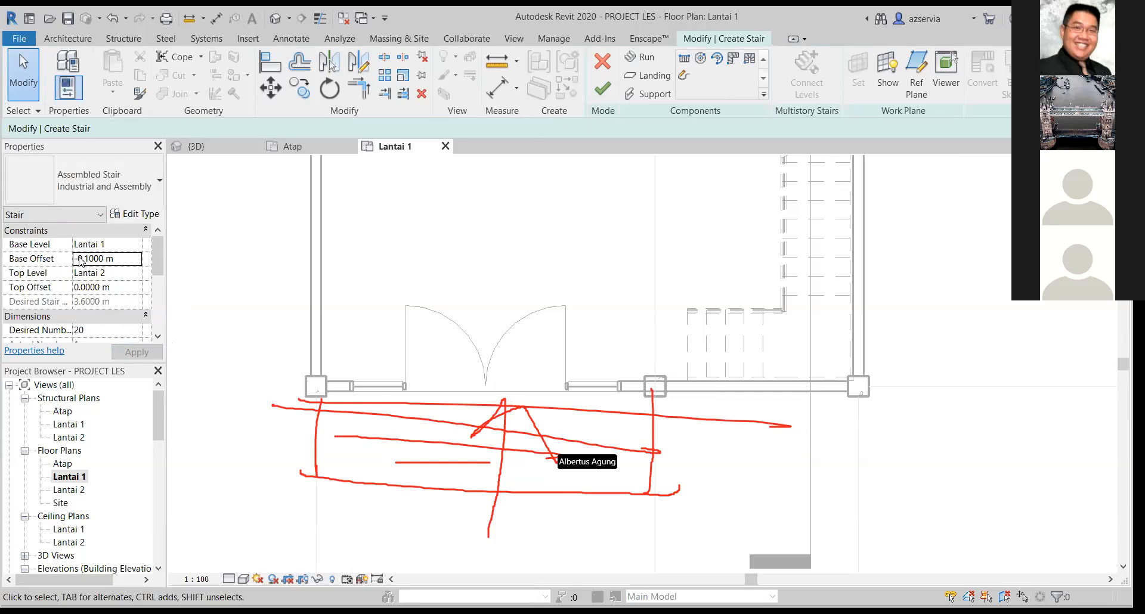
Set the new stair's base offset to -1 m and its top level to Lantai 1.
left_click(82, 263)
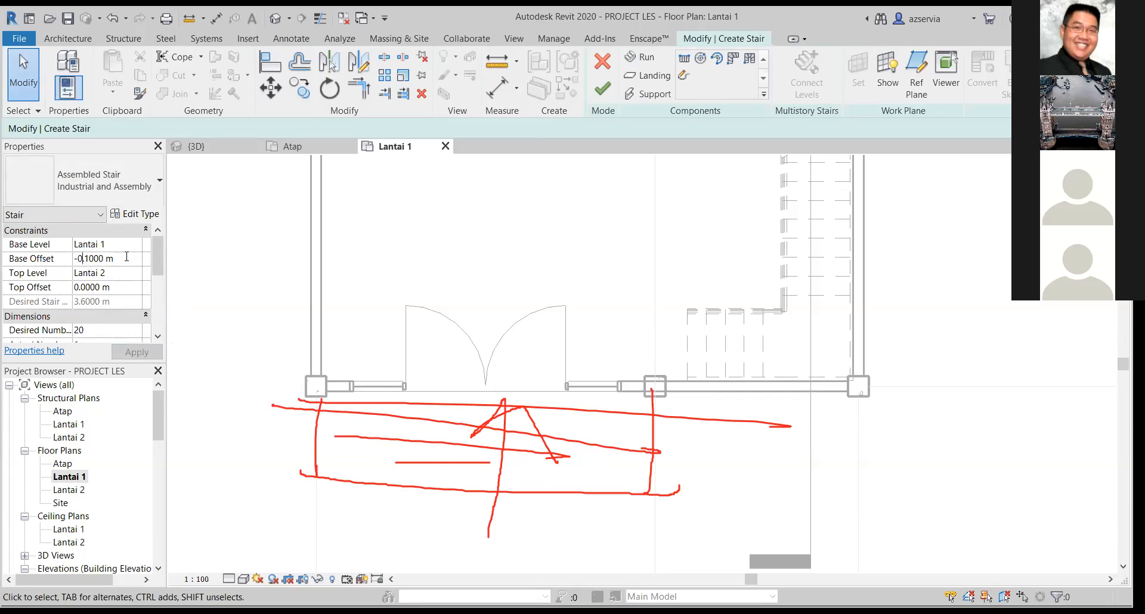
key("BackSpace")
key("BackSpace")
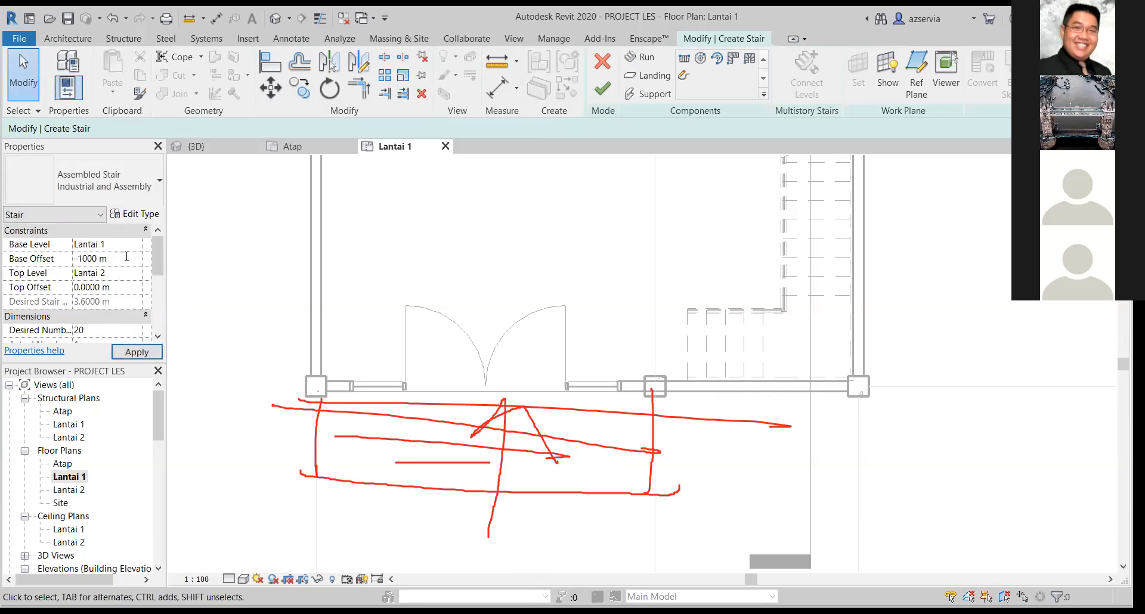
left_click(142, 353)
left_click(123, 259)
type("=")
key("BackSpace")
key("BackSpace")
key("BackSpace")
key("BackSpace")
key("BackSpace")
key("BackSpace")
key("BackSpace")
left_click(145, 354)
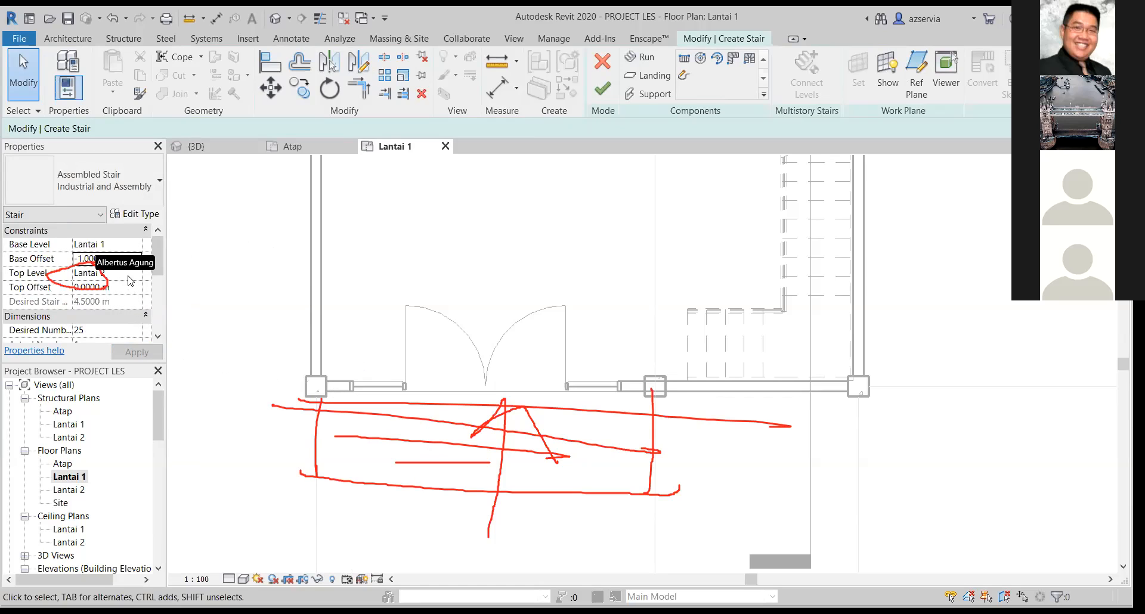
left_click(129, 273)
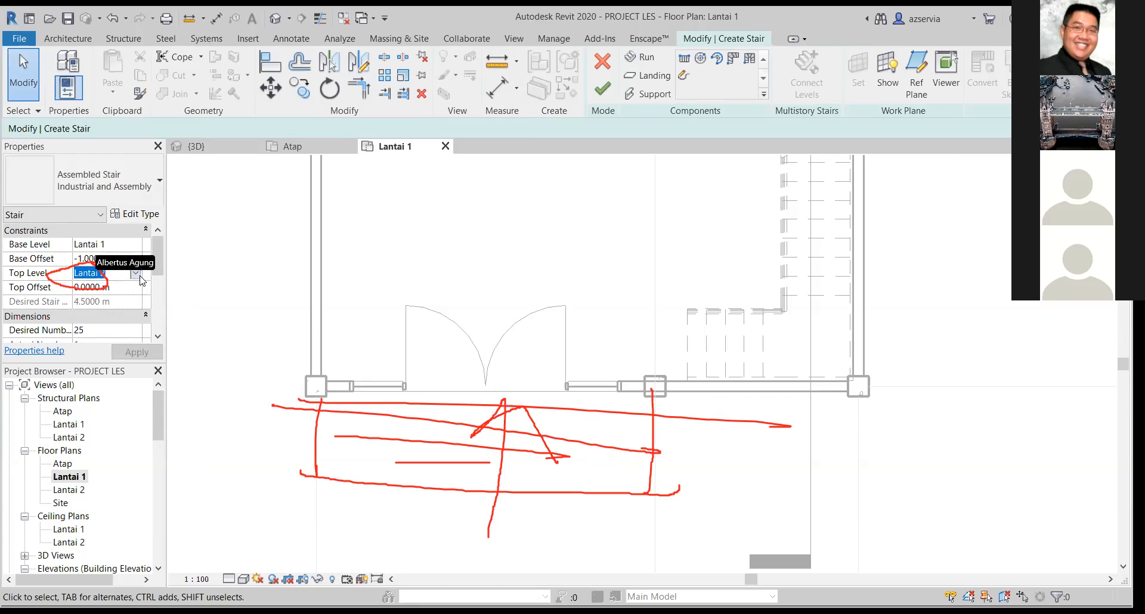
left_click(151, 354)
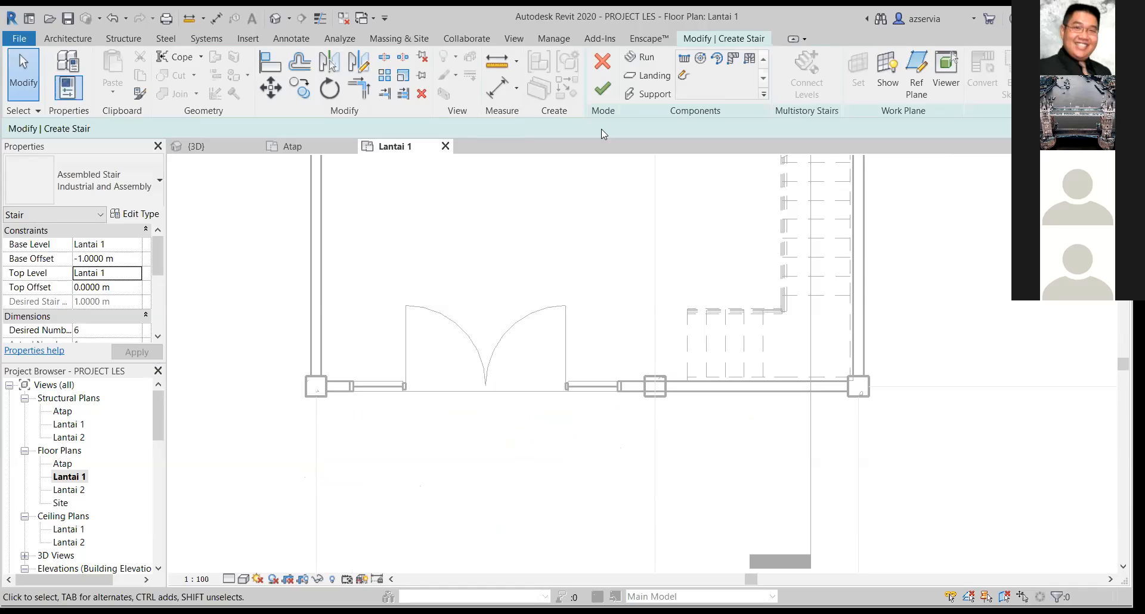
Draw a straight stair run outward from the front corner column and widen it to about 5.1 m, reaching the middle column.
left_click(639, 57)
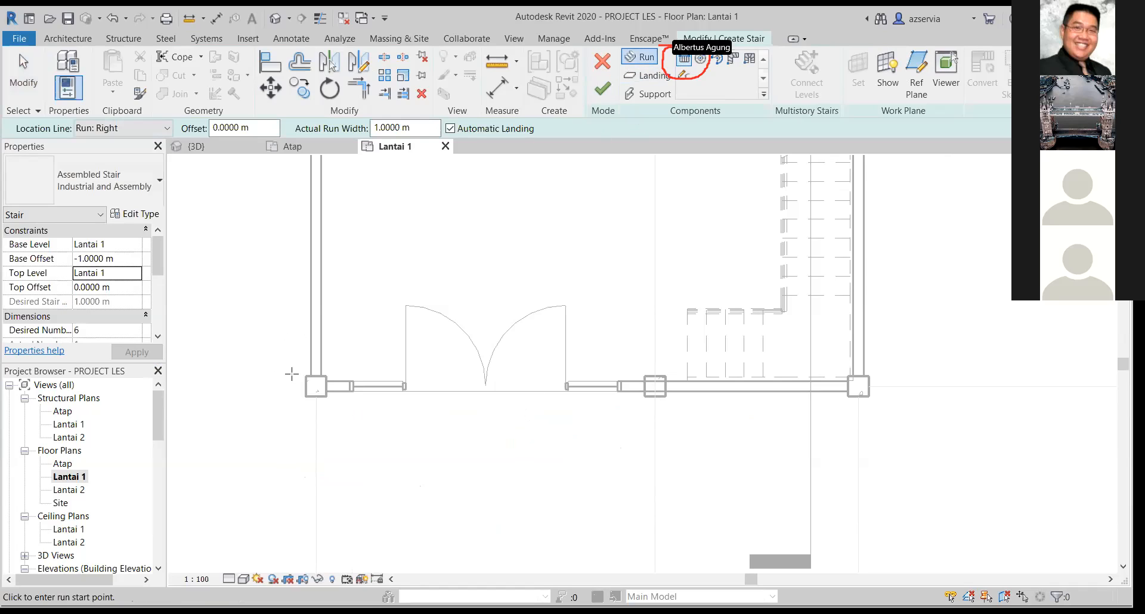
left_click(312, 390)
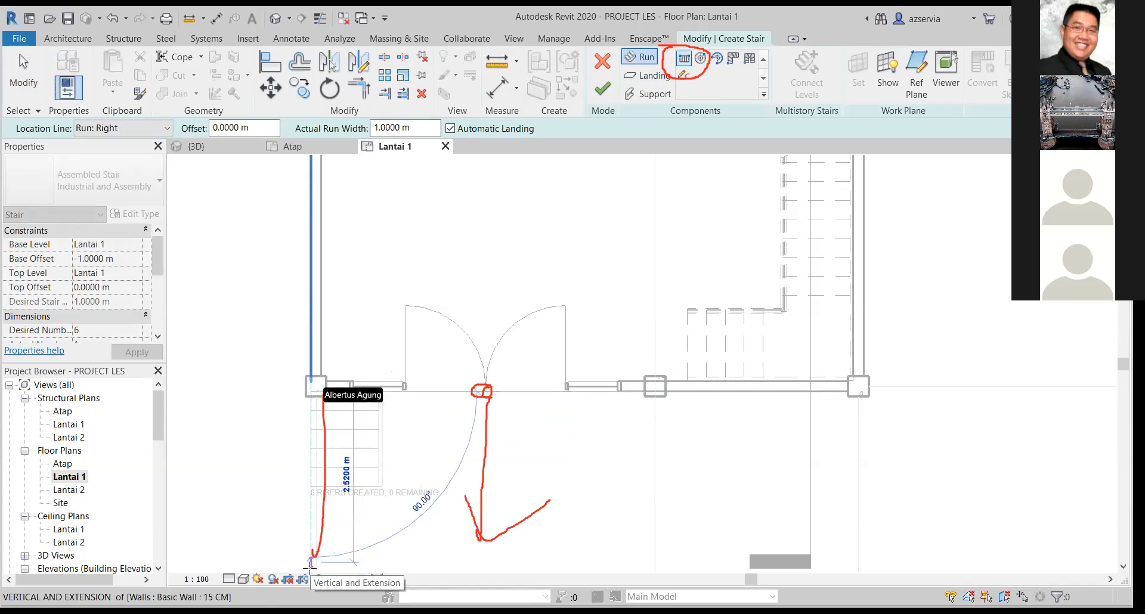
left_click(310, 561)
key("Escape")
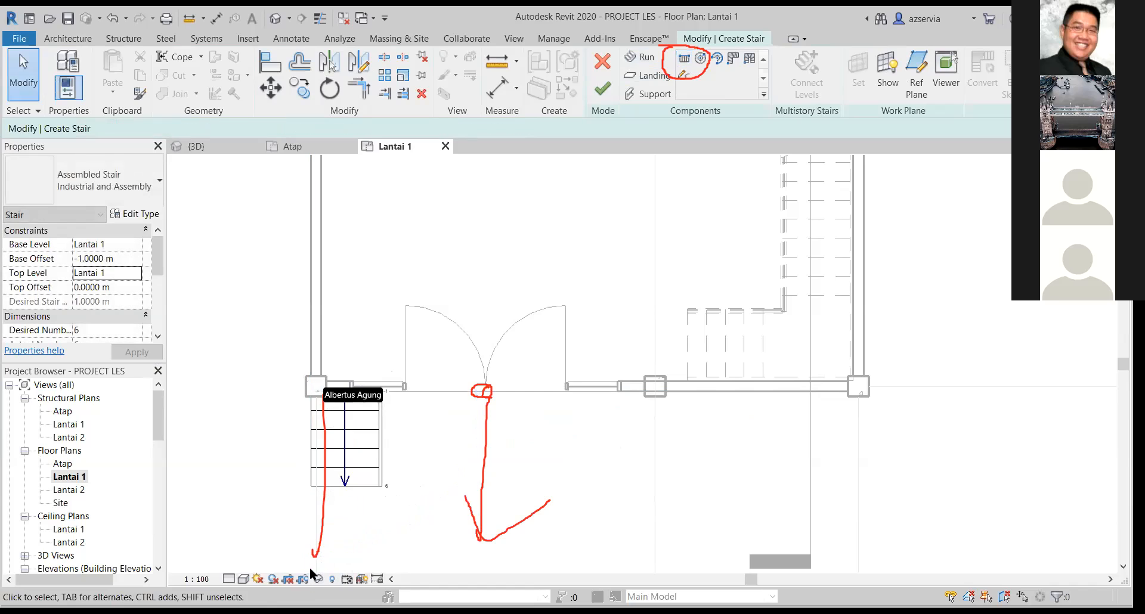
left_click(347, 445)
left_click_drag(385, 440, 658, 436)
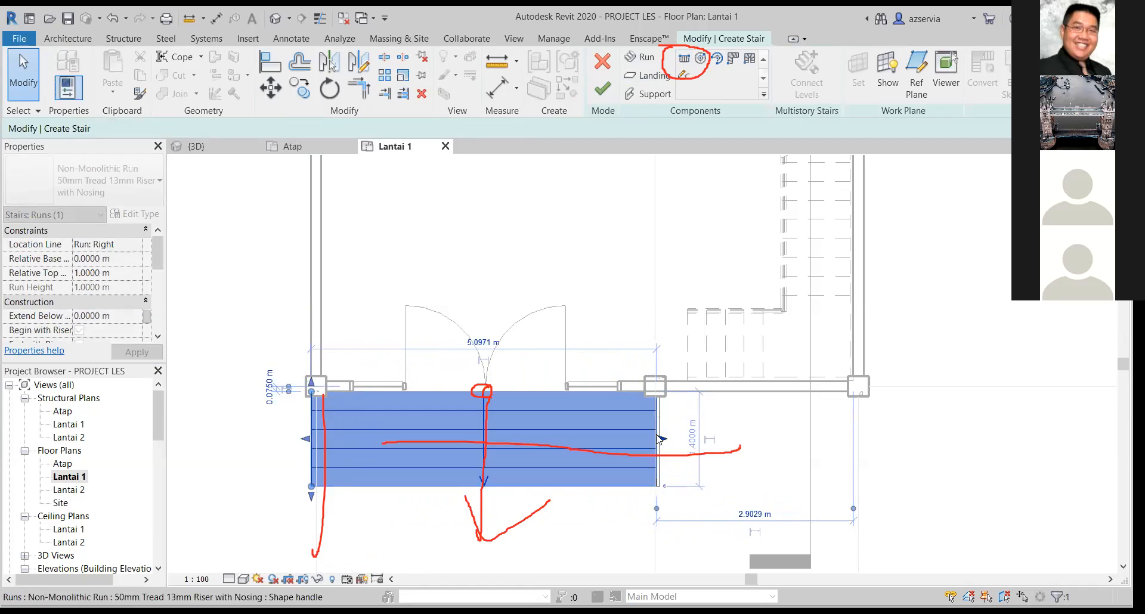
Flip the stair run's direction so that it climbs towards the double entrance door.
left_click(583, 520)
scroll(576, 518, "up", 1)
middle_click_drag(582, 520, 604, 536)
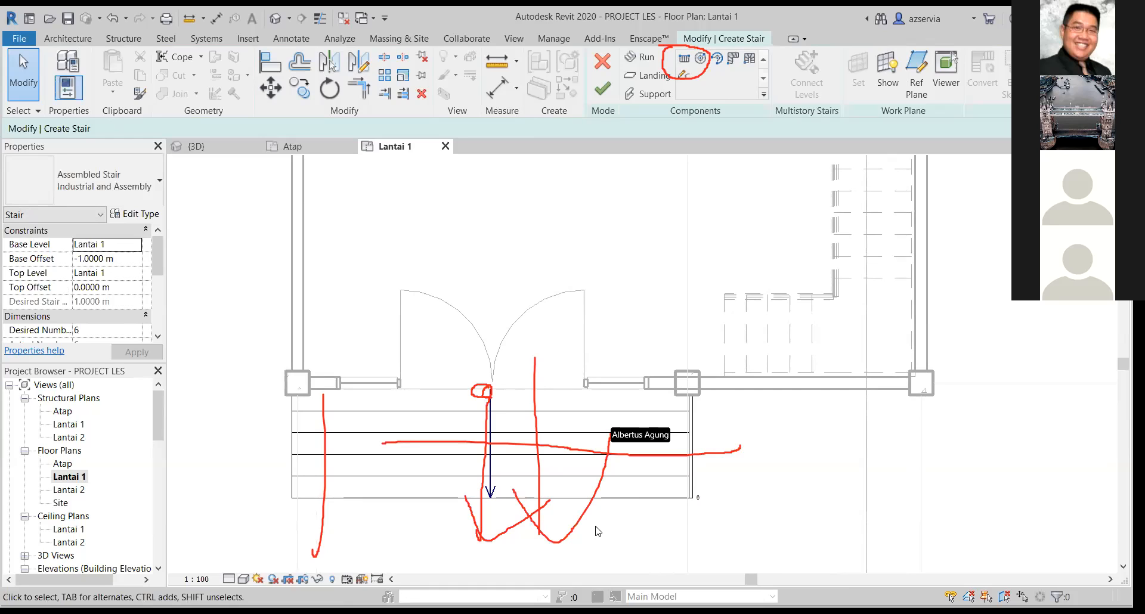
left_click(579, 477)
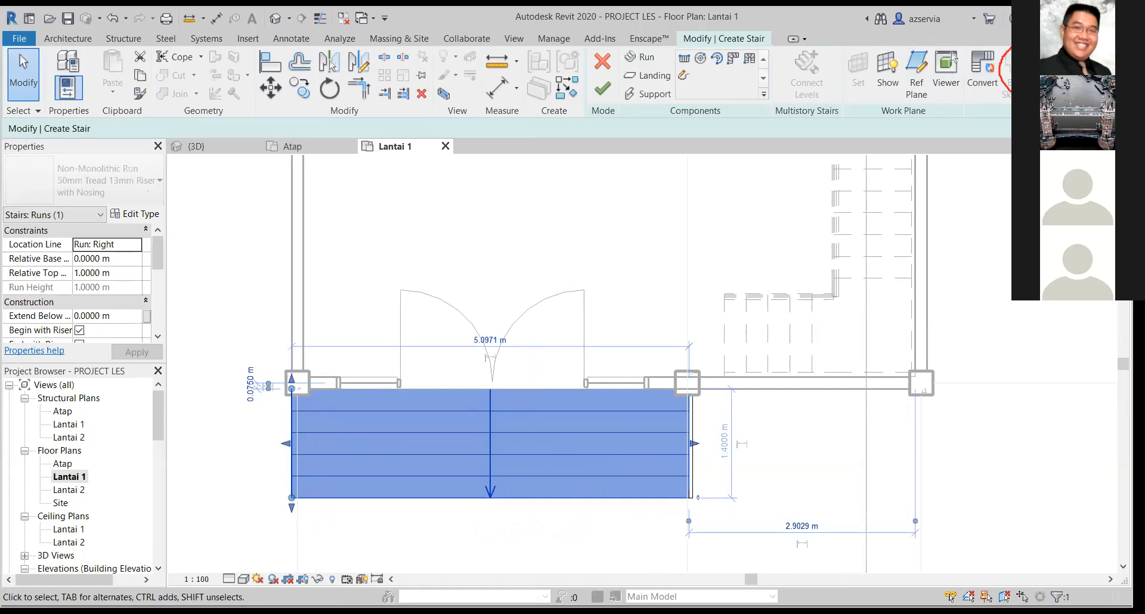
key("Escape")
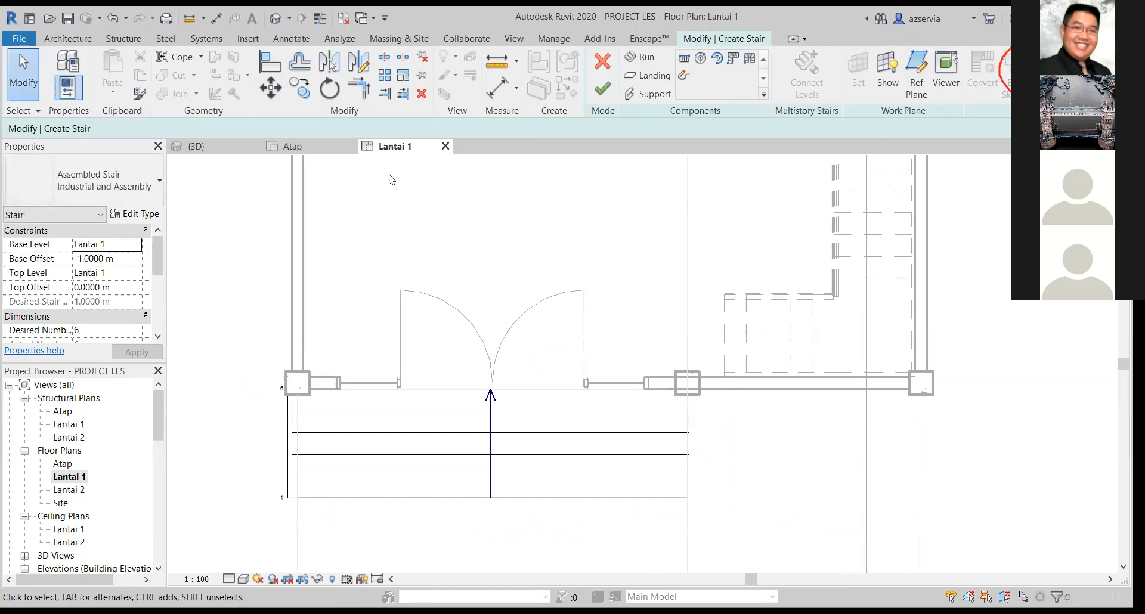
Widen the stair run slightly past the middle column's centre to its outer face, and finish the stair.
left_click(686, 444)
left_click_drag(696, 444, 719, 444)
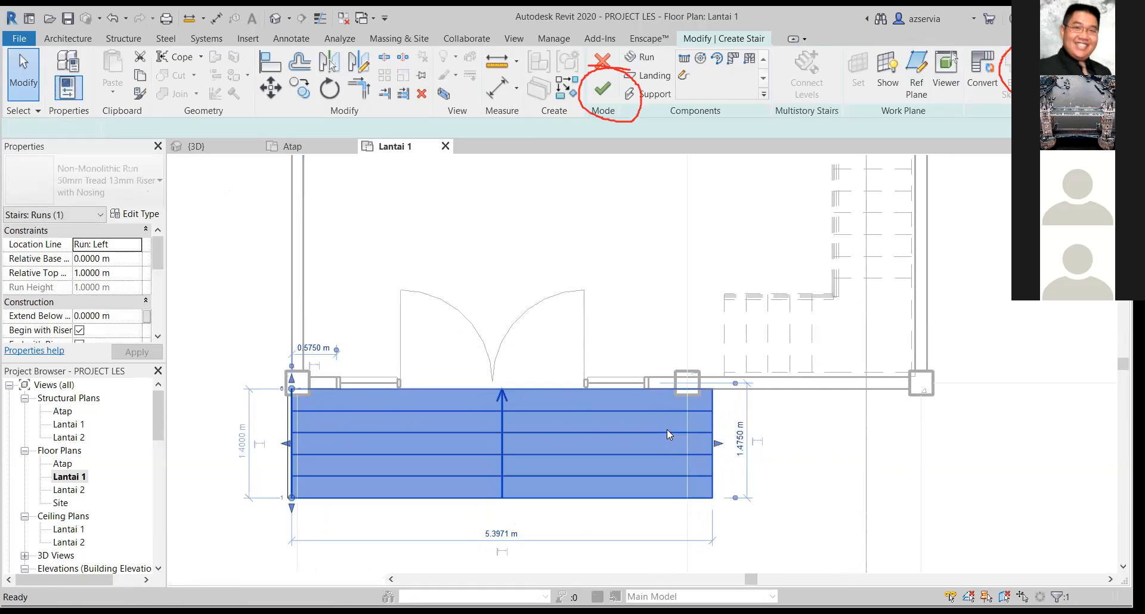
key("ctrl+z")
left_click(838, 414)
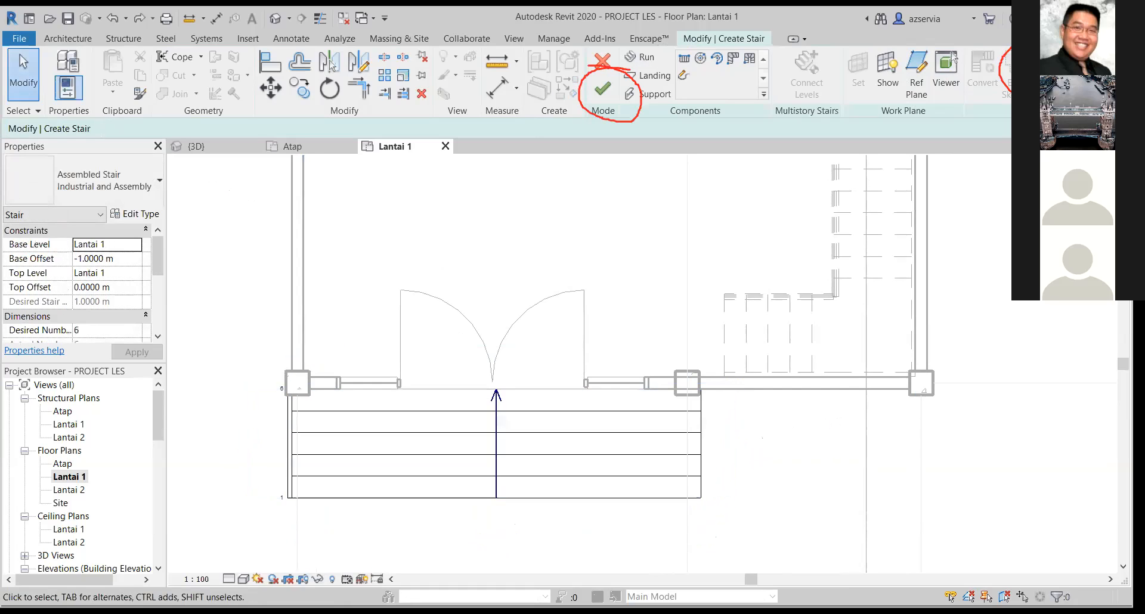
left_click(605, 95)
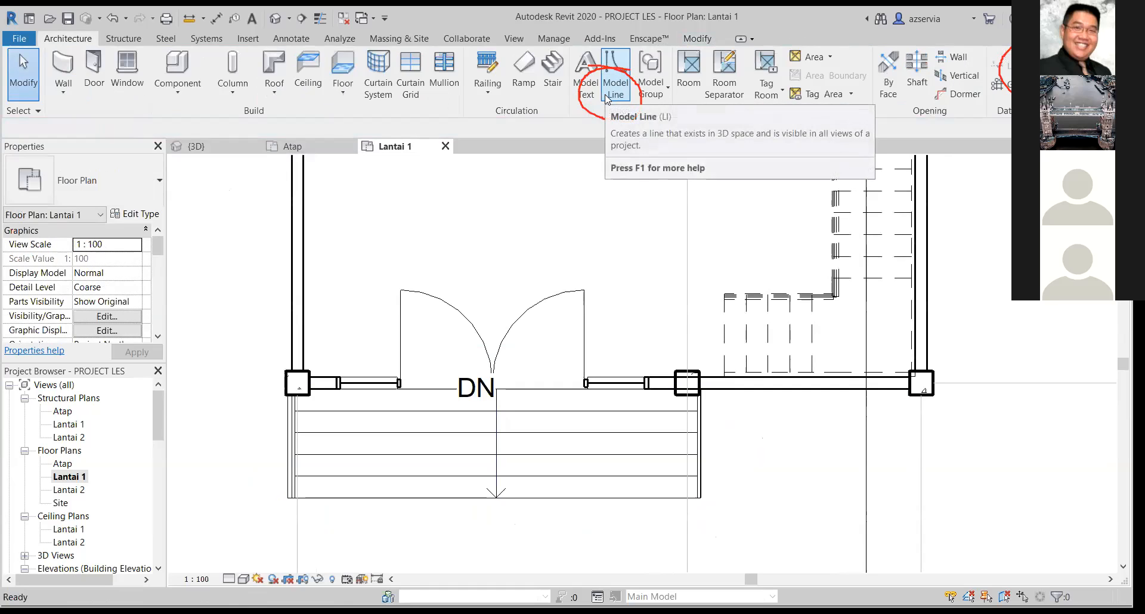
Examine in the 3D view how the new front stair meets the pile caps under the front columns.
left_click(206, 148)
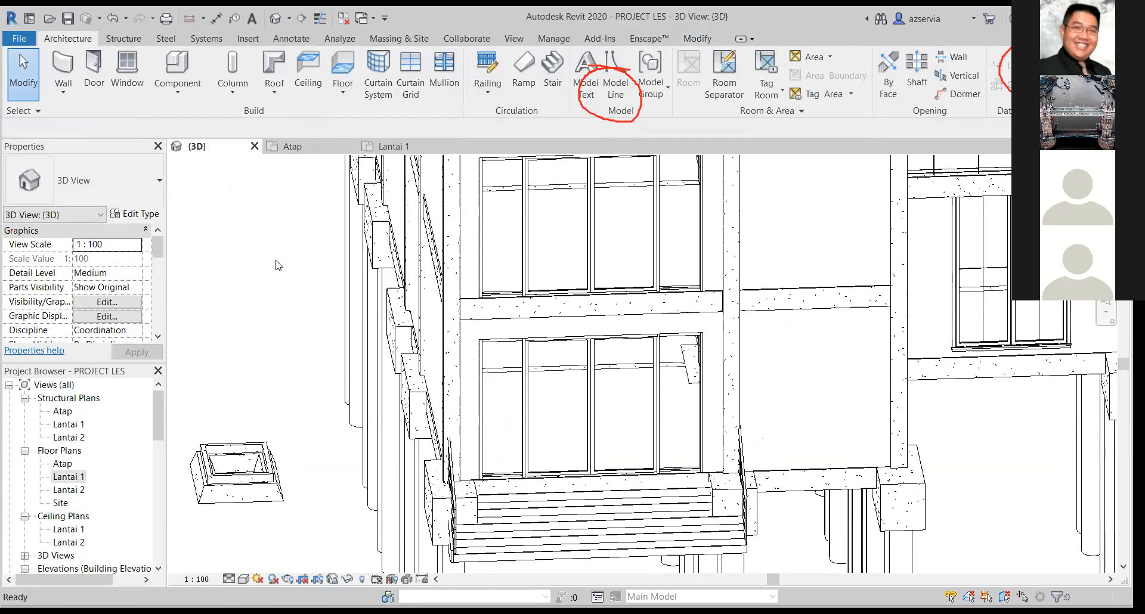
mouse_move(310, 361)
middle_mouse_down("shift")
mouse_move(273, 341)
mouse_move(346, 264)
mouse_move(316, 313)
mouse_move(294, 324)
mouse_move(310, 334)
middle_mouse_up("shift")
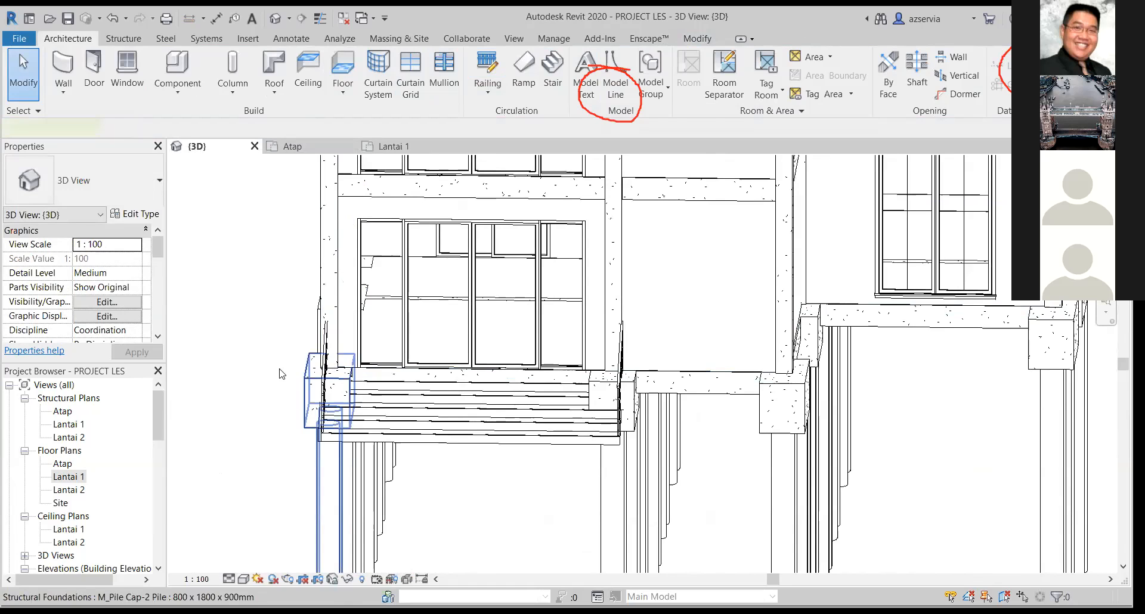
left_click(333, 388)
scroll(253, 358, "up", 3)
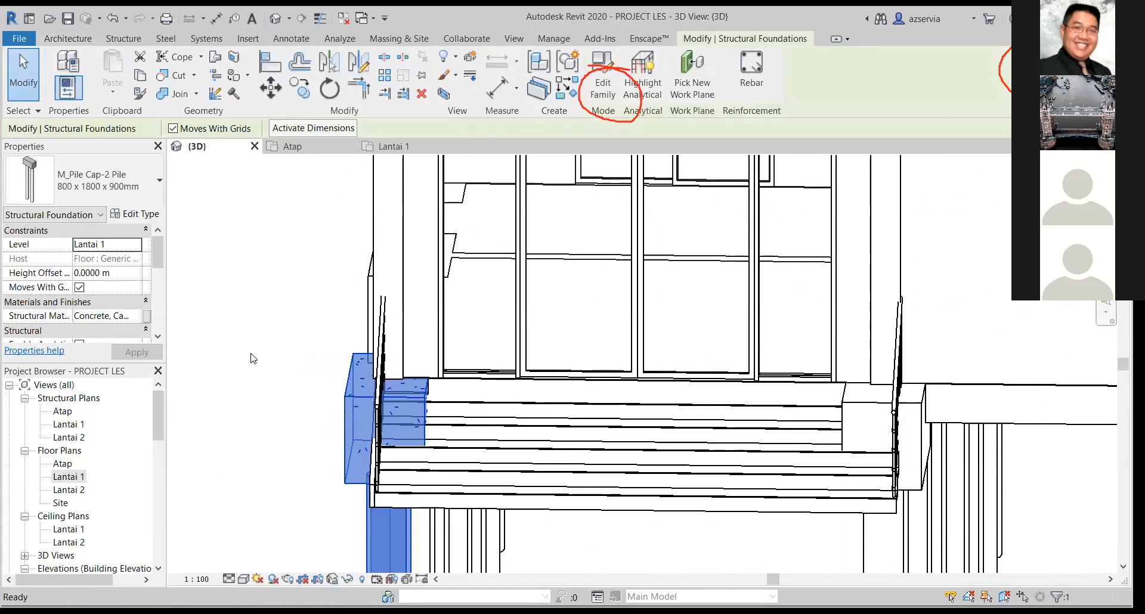
left_click(251, 356)
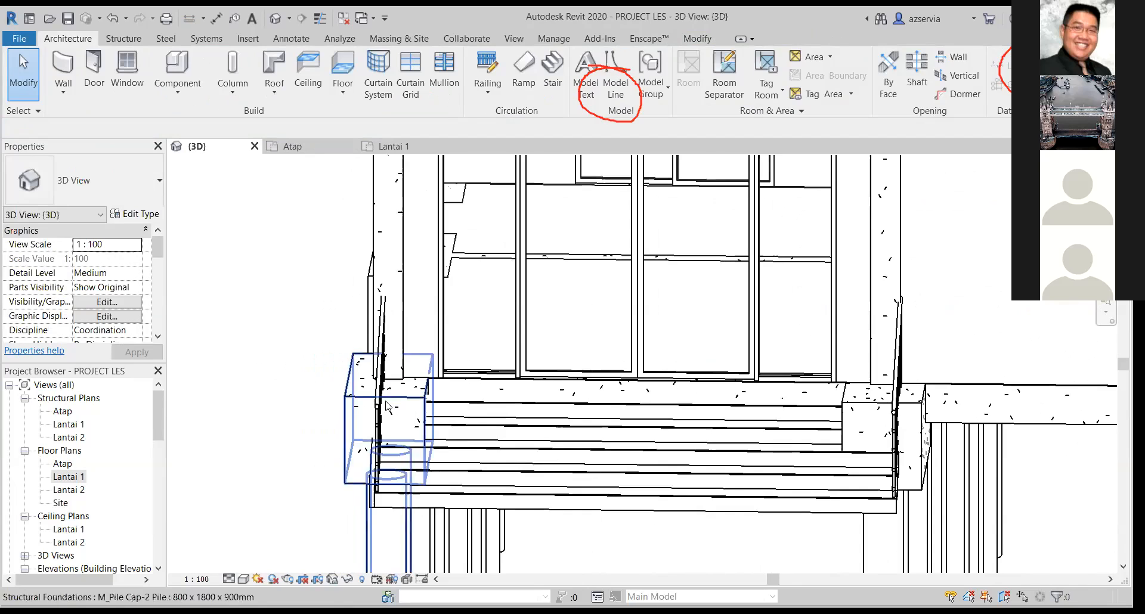
left_click(359, 395)
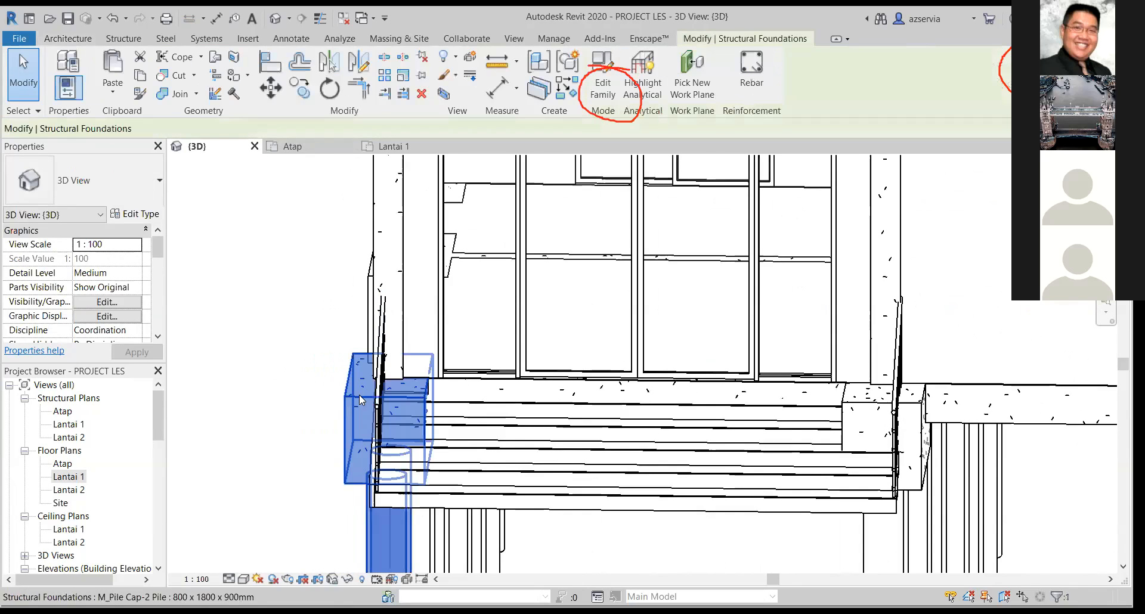
left_click(319, 400)
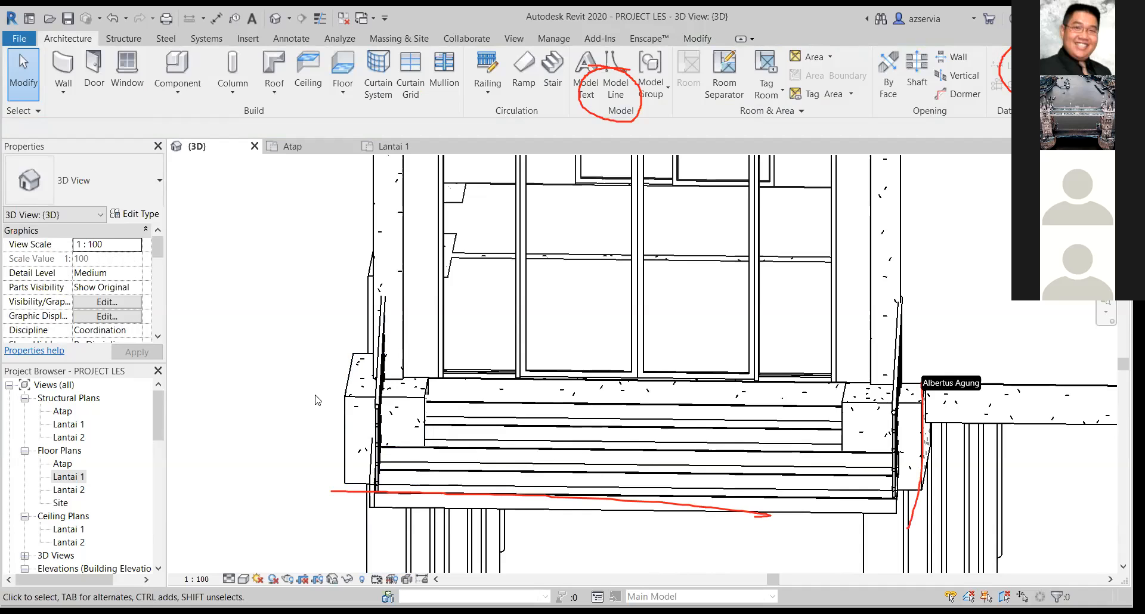
left_click(346, 421)
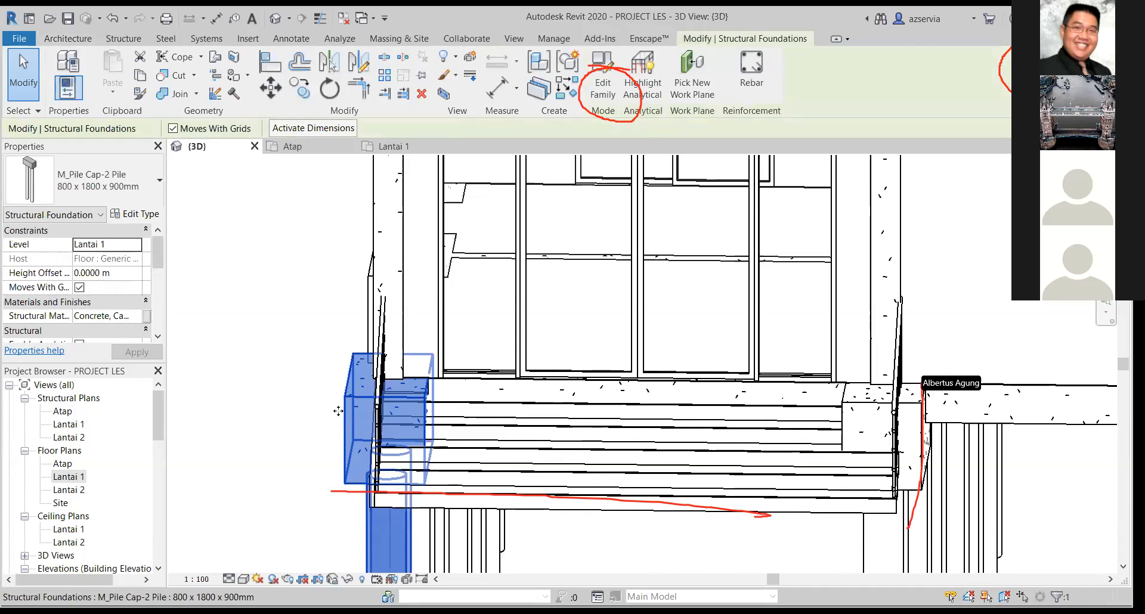
scroll(335, 415, "down", 2)
right_click(335, 413)
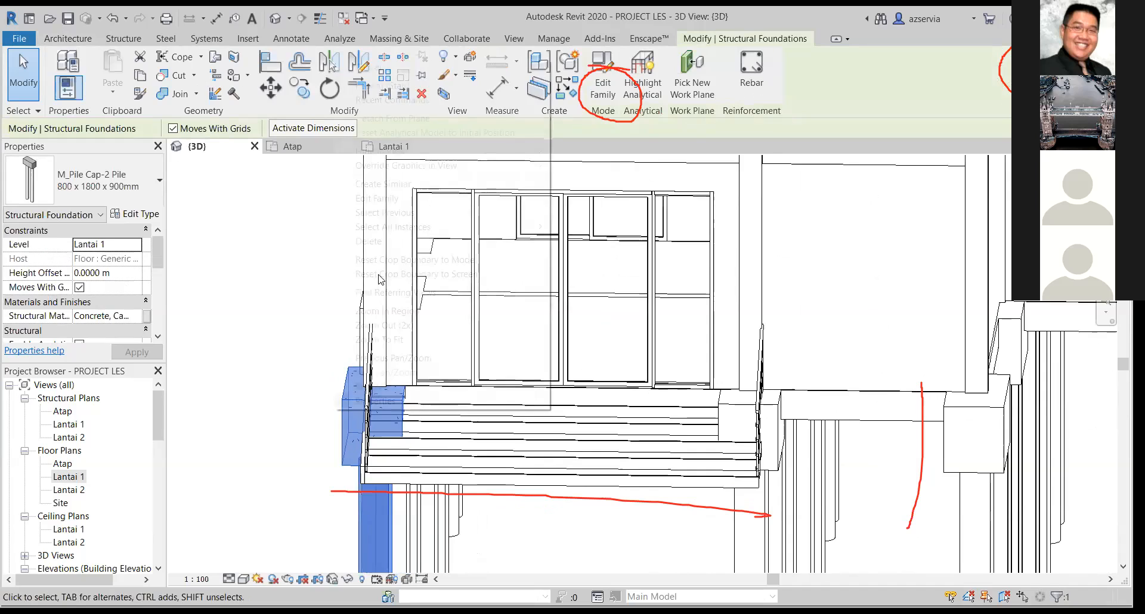
left_click(249, 245)
left_click(250, 245)
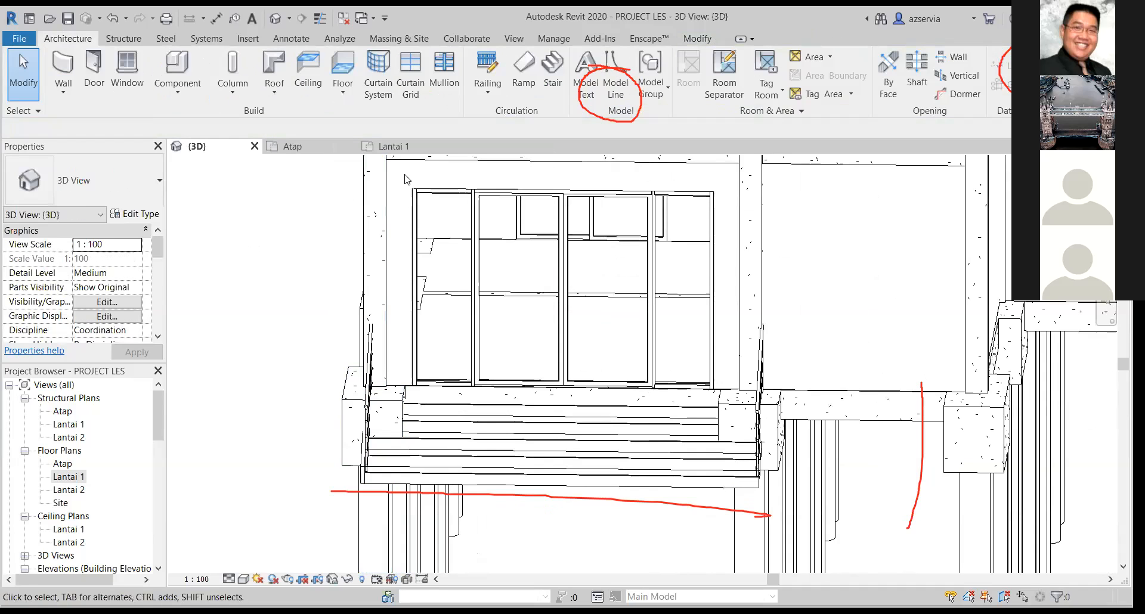
Open the Lantai 1 structural plan and inspect the pile caps along the front wall.
double_click(65, 424)
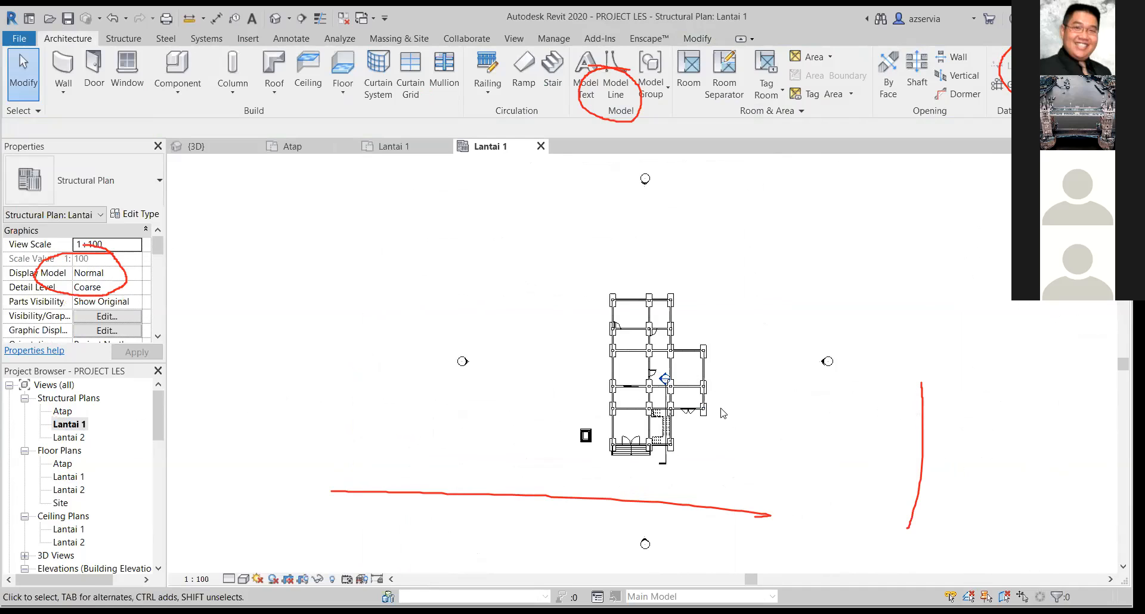
scroll(723, 413, "up", 6)
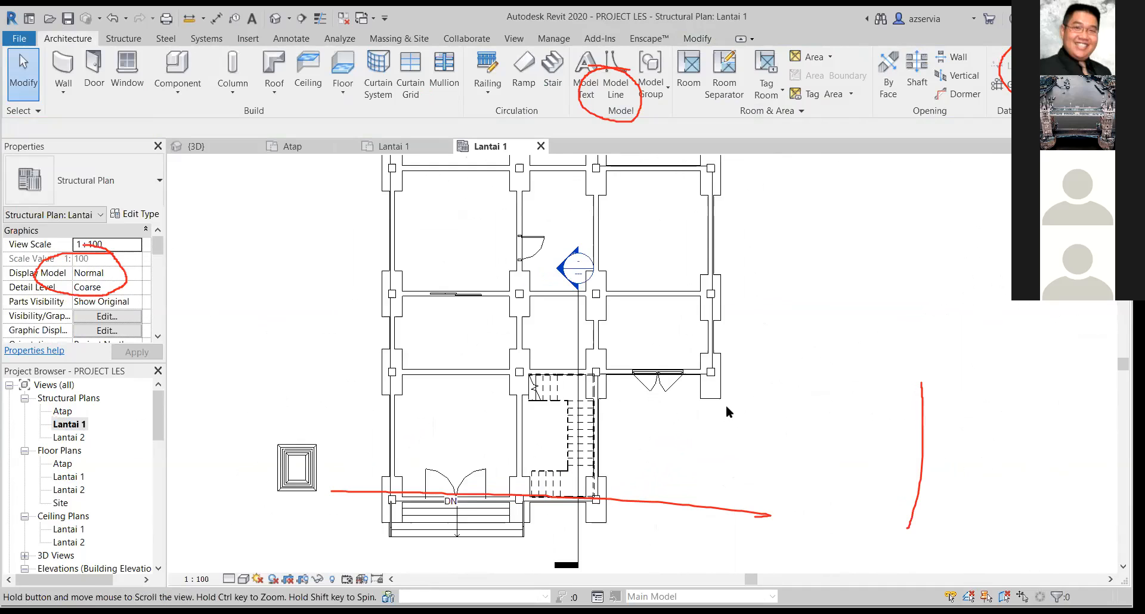
middle_click_drag(725, 412, 761, 389)
left_click(628, 488)
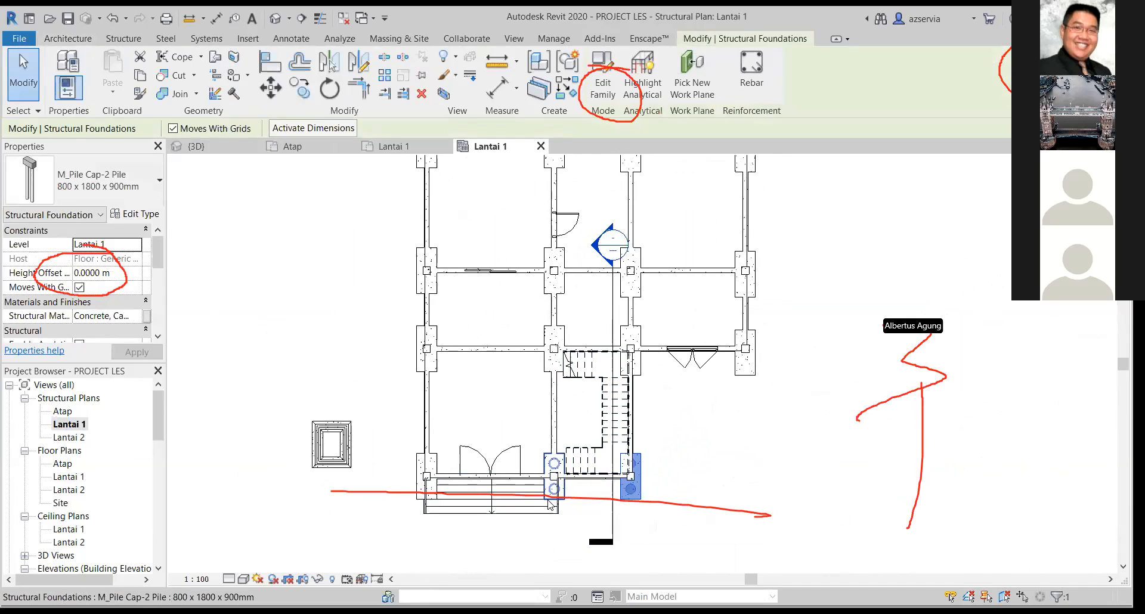
Select all 800 x 1800 x 900mm pile caps in the entire project from the 3D view and set their height offset to -1 m.
left_click(196, 148)
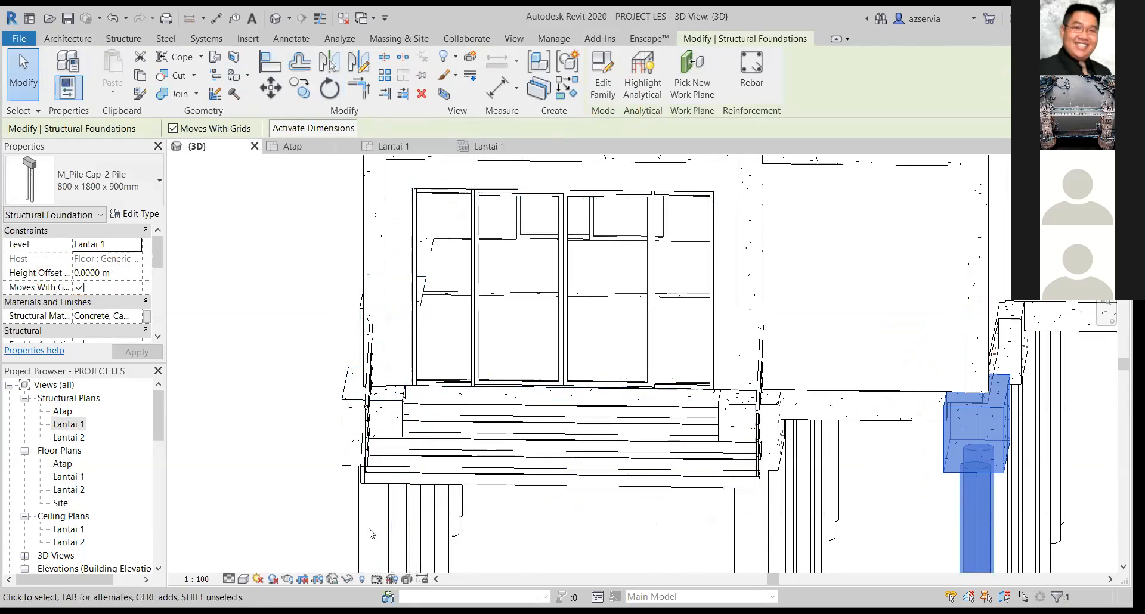
left_click(348, 385)
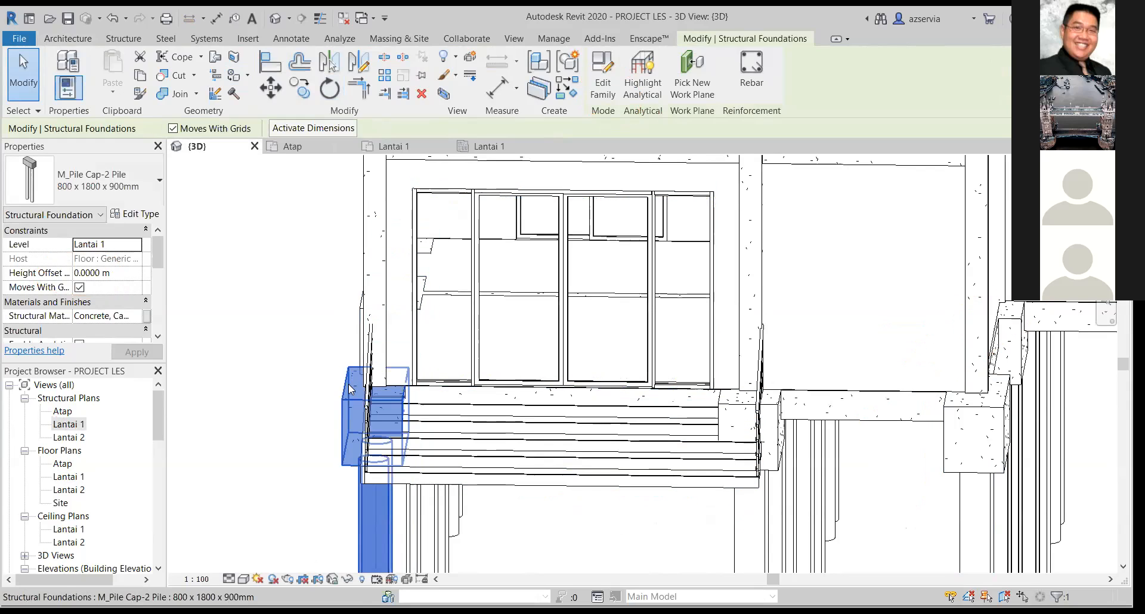
right_click(348, 384)
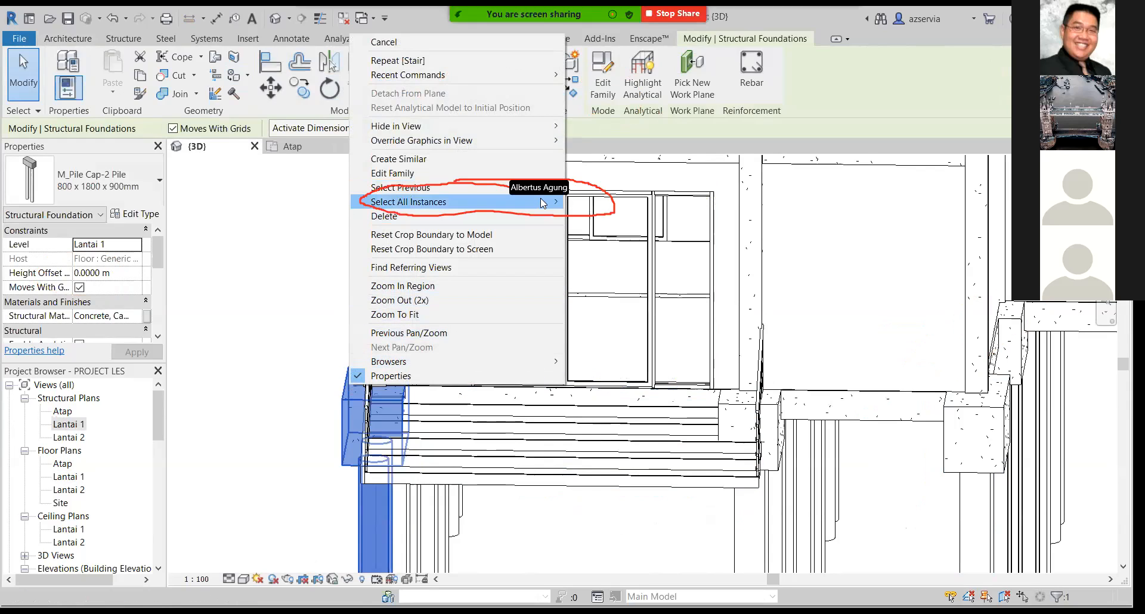
mouse_move(554, 202)
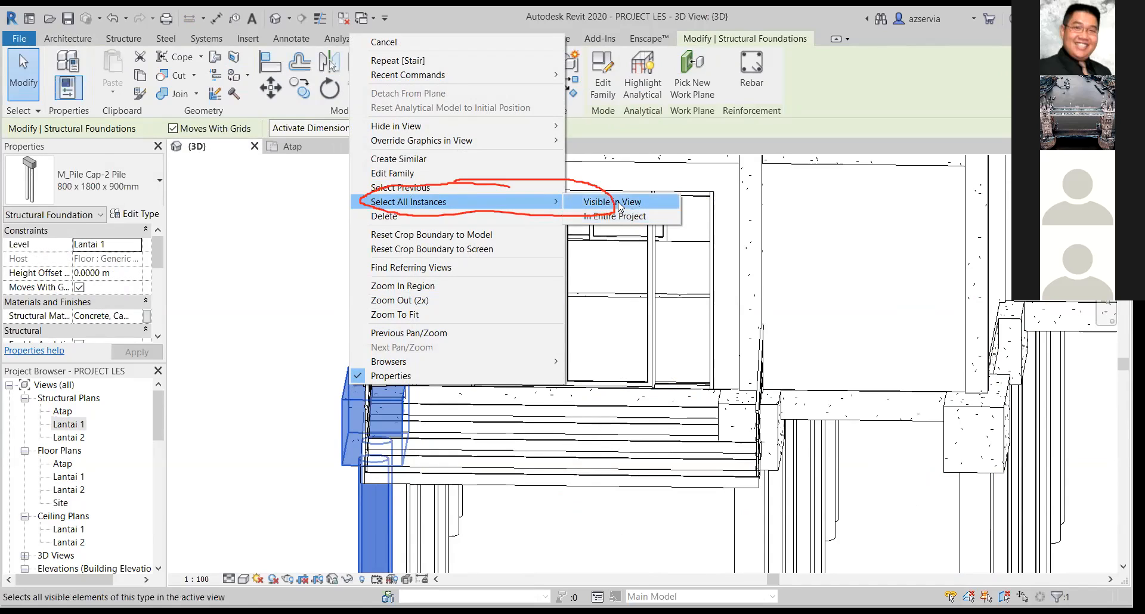
left_click(626, 217)
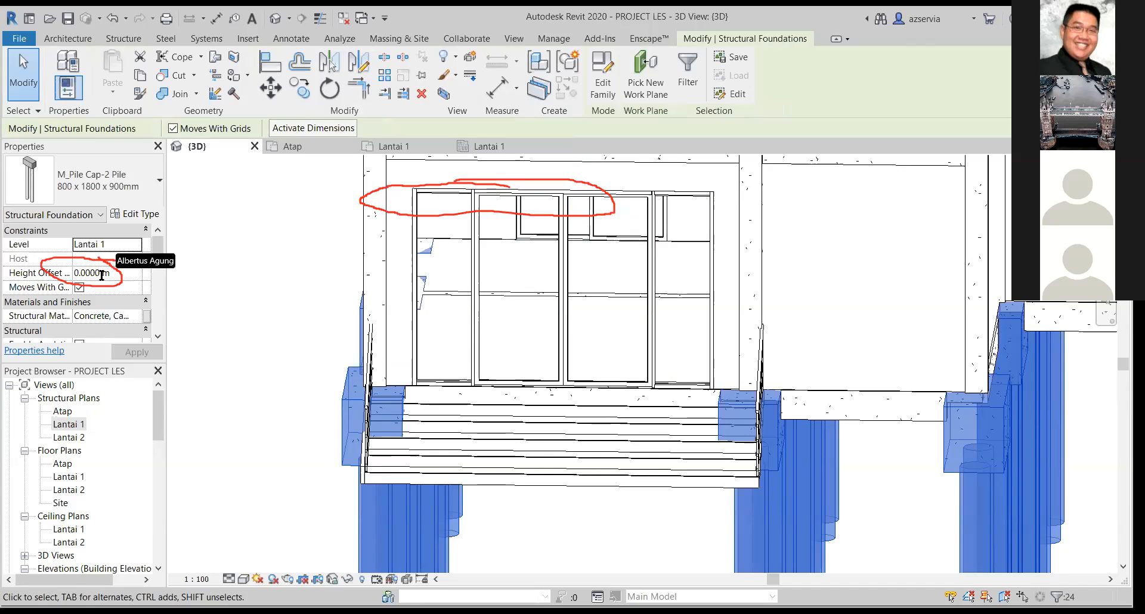
key("BackSpace")
key("BackSpace")
key("BackSpace")
key("BackSpace")
key("BackSpace")
key("BackSpace")
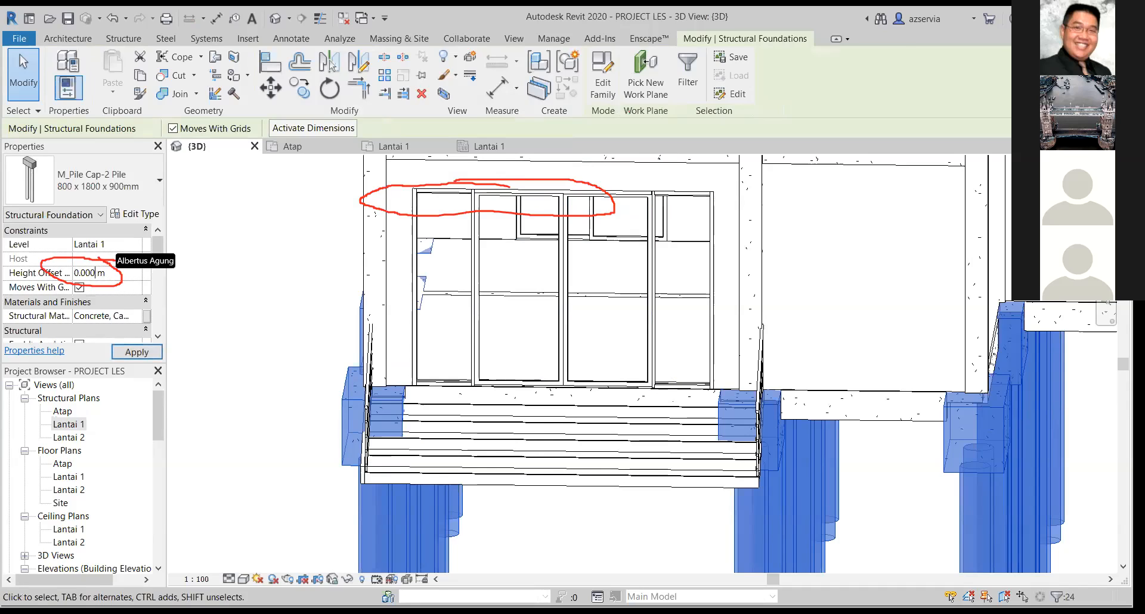
type("-1.")
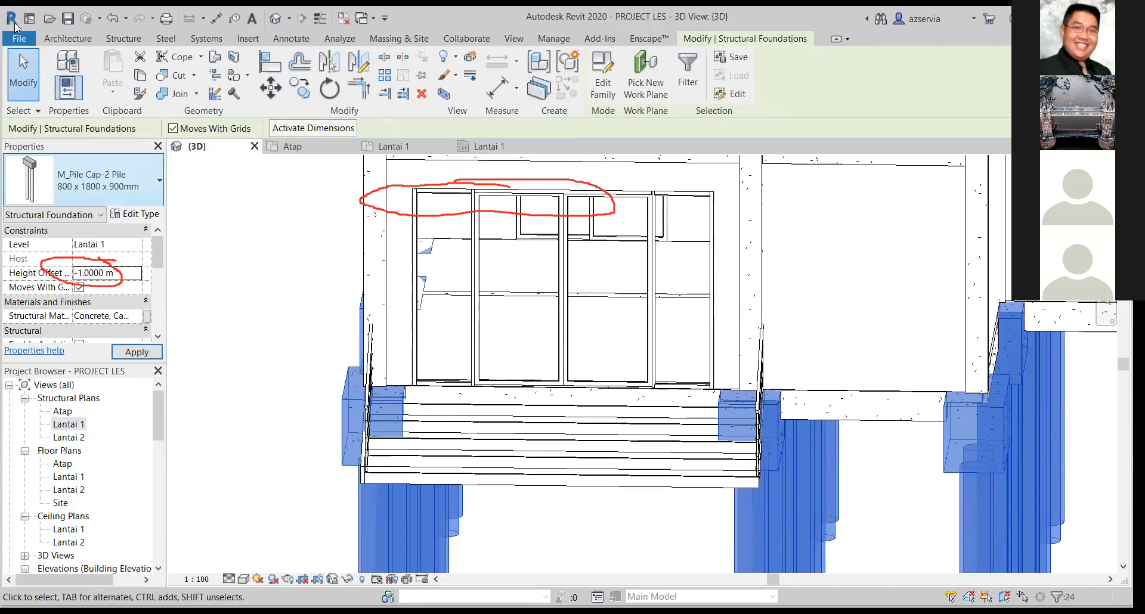
left_click(137, 351)
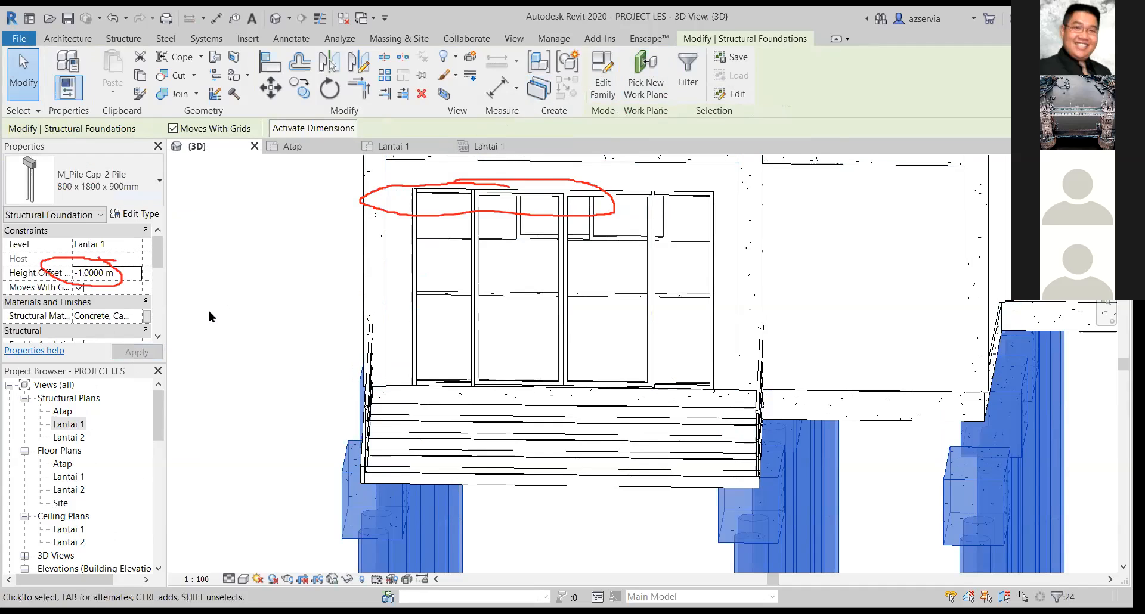
middle_click_drag(223, 319, 592, 306, "shift")
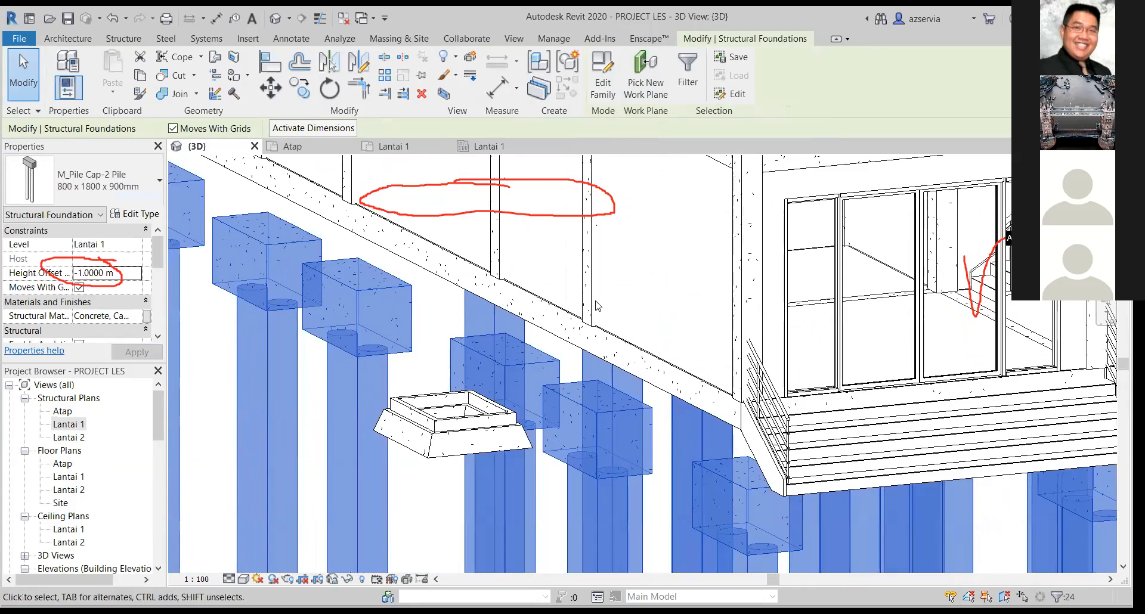
key("Escape")
Select all 30 x 30 concrete rectangular columns in the entire project and set their base offset to -1 m.
left_click(593, 306)
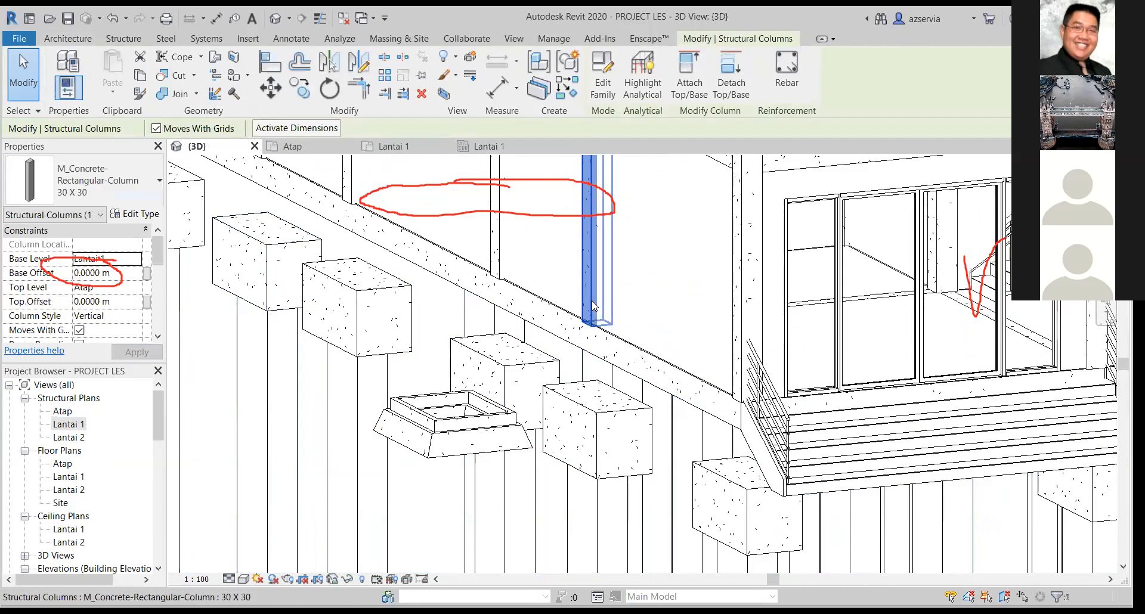
right_click(594, 269)
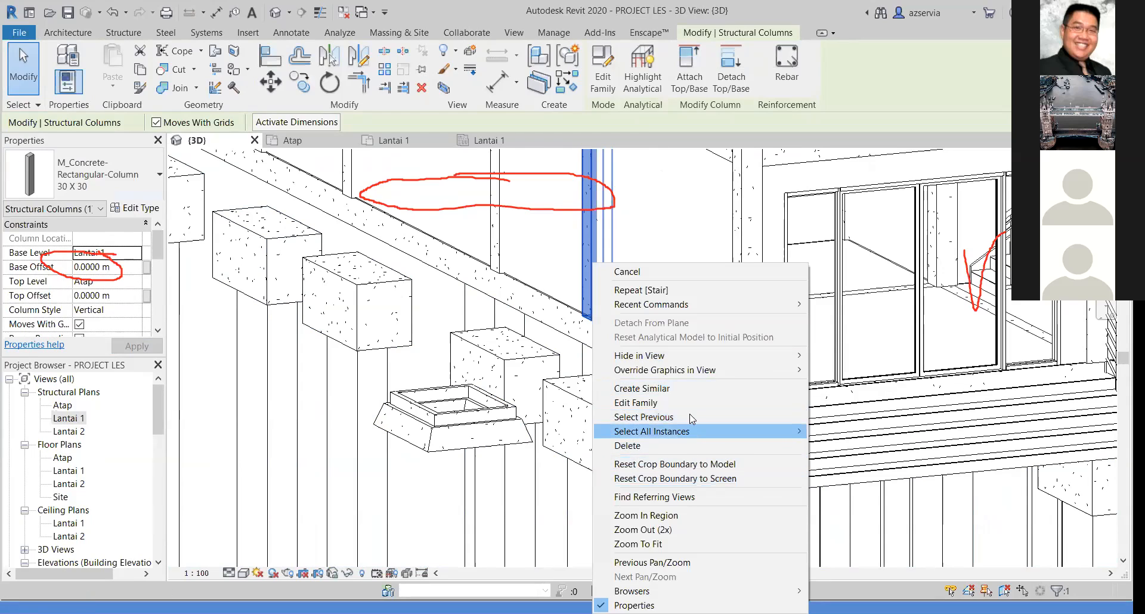
mouse_move(739, 434)
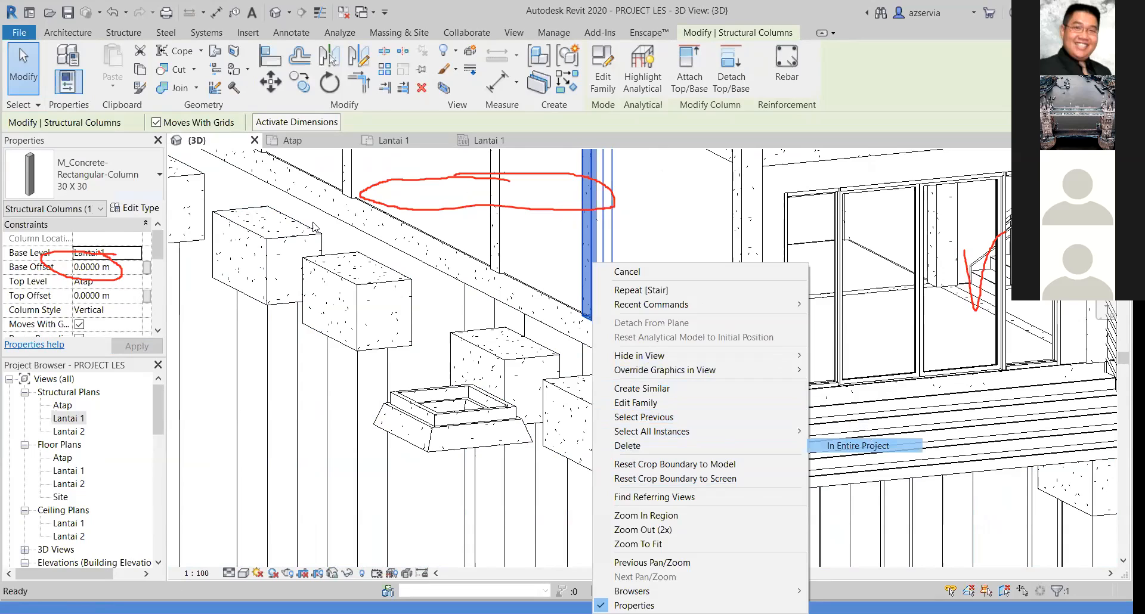
left_click(858, 445)
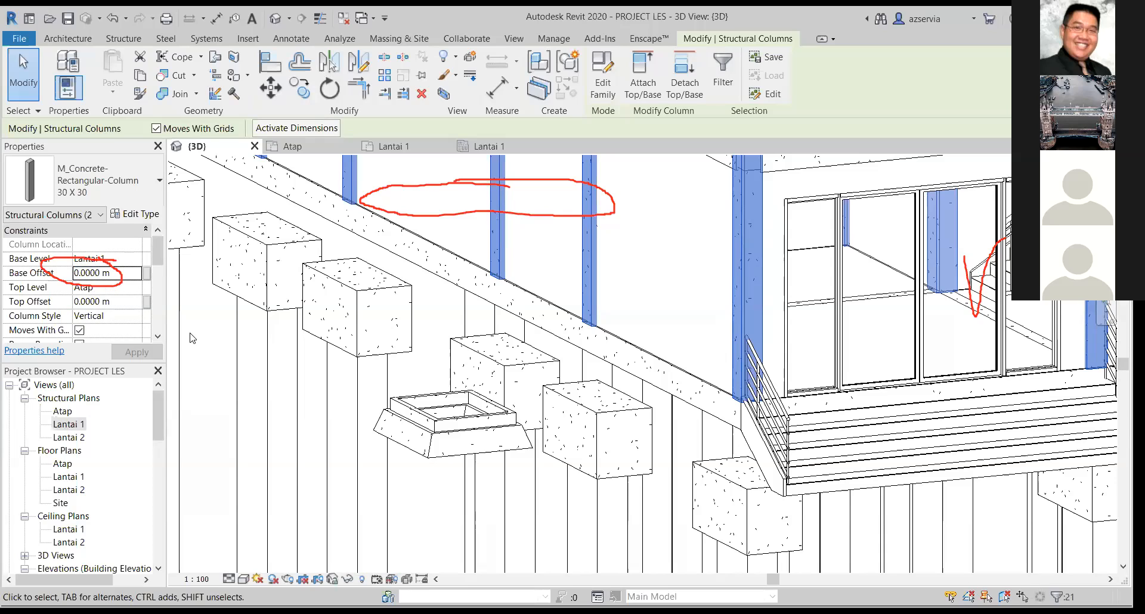
left_click(97, 273)
double_click(82, 273)
type("-1m")
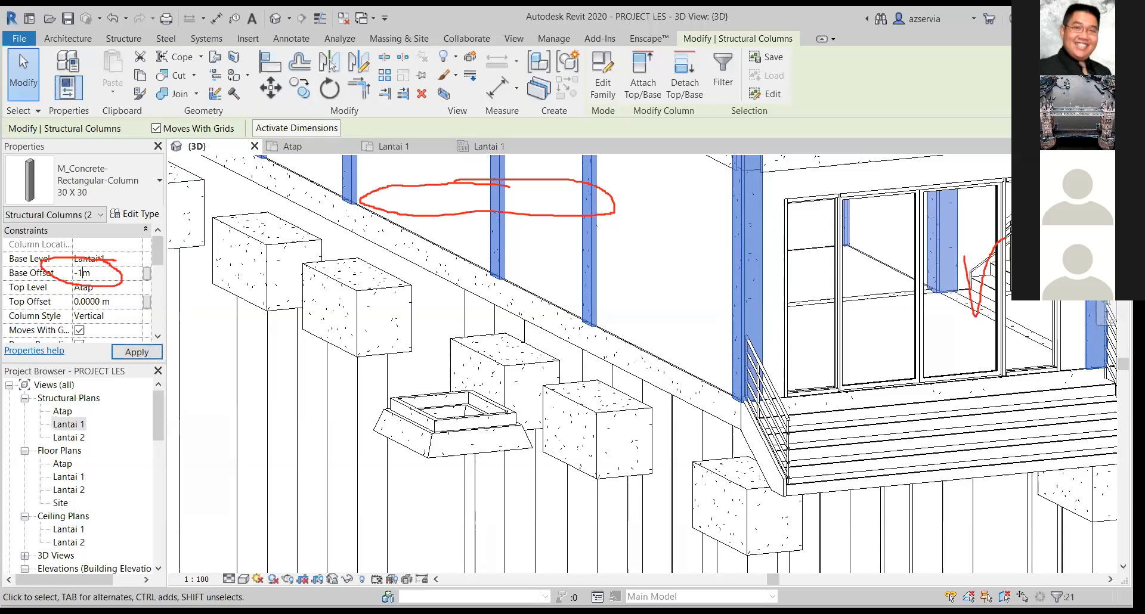
left_click(104, 321)
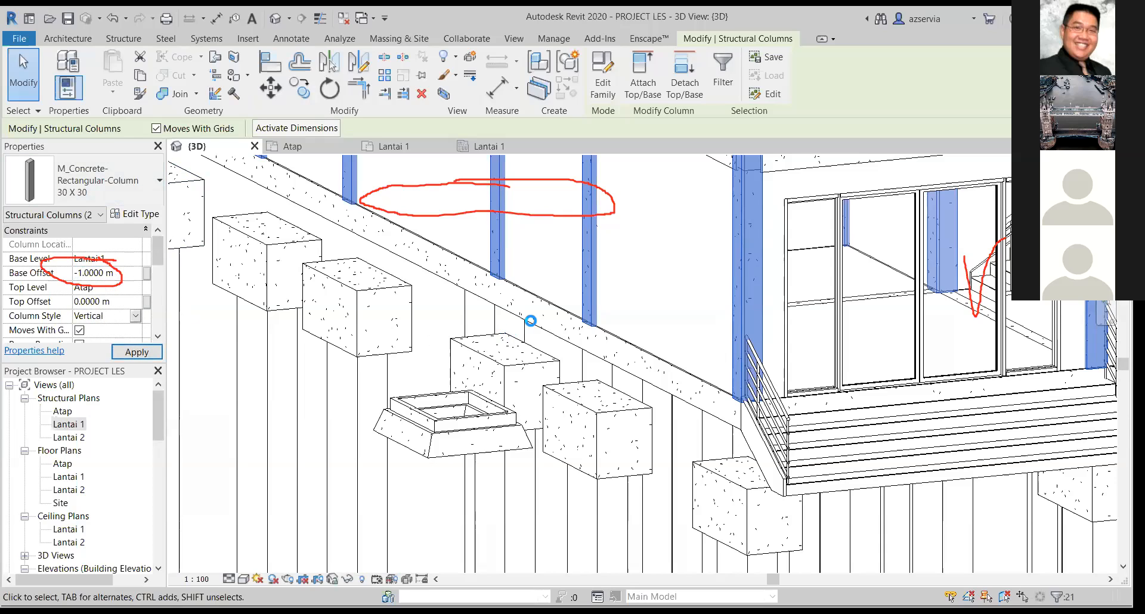
scroll(478, 320, "down", 5)
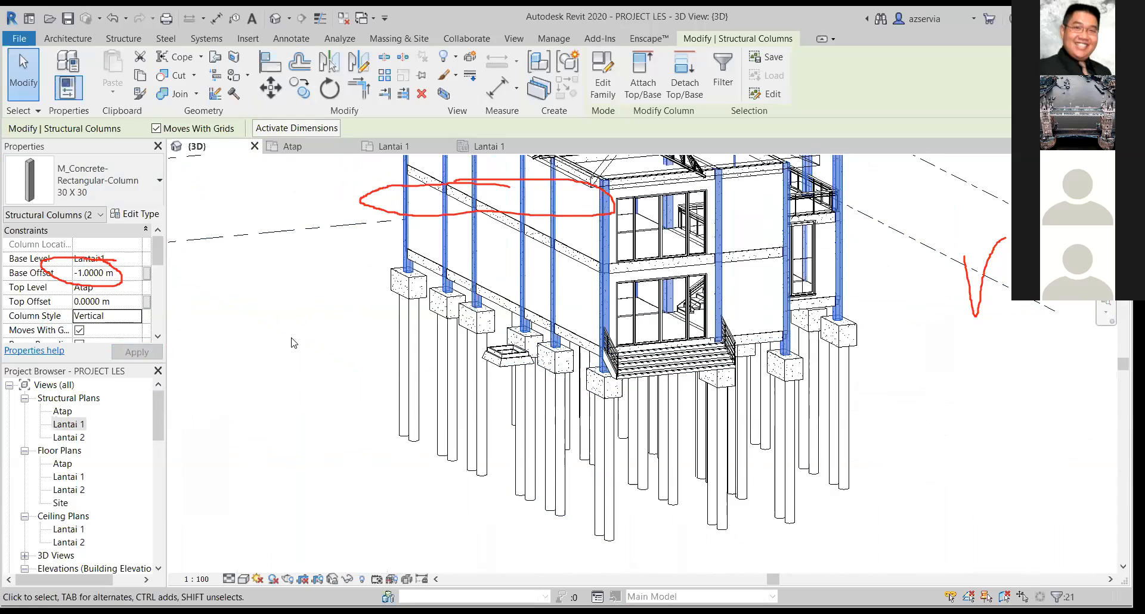
Examine from below and from the front how the lowered columns meet the pile caps around the house.
mouse_move(302, 409)
middle_mouse_down()
mouse_move(288, 527)
mouse_move(270, 458)
mouse_move(310, 451)
mouse_move(419, 467)
mouse_move(449, 455)
mouse_move(457, 383)
mouse_move(966, 430)
mouse_move(1074, 398)
mouse_move(1025, 407)
mouse_move(971, 437)
mouse_move(871, 591)
mouse_move(839, 424)
mouse_move(828, 165)
mouse_move(933, 263)
mouse_move(1004, 449)
mouse_move(1081, 462)
middle_mouse_up()
left_click(268, 456)
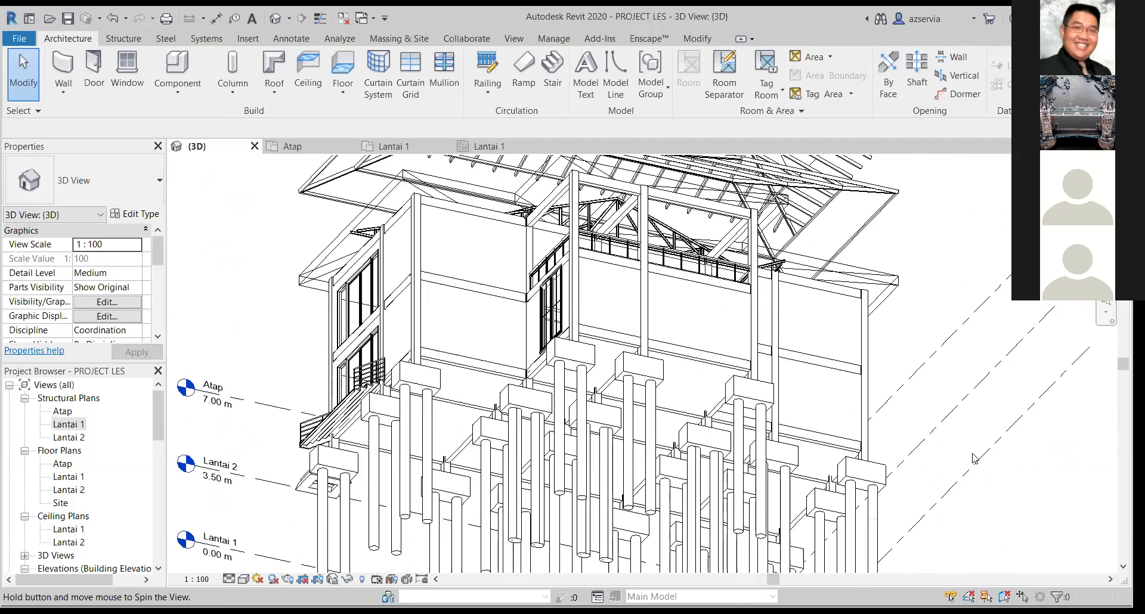
middle_click_drag(973, 458, 981, 428, "shift")
scroll(605, 382, "up", 2)
scroll(818, 340, "up", 2)
scroll(878, 376, "up", 2)
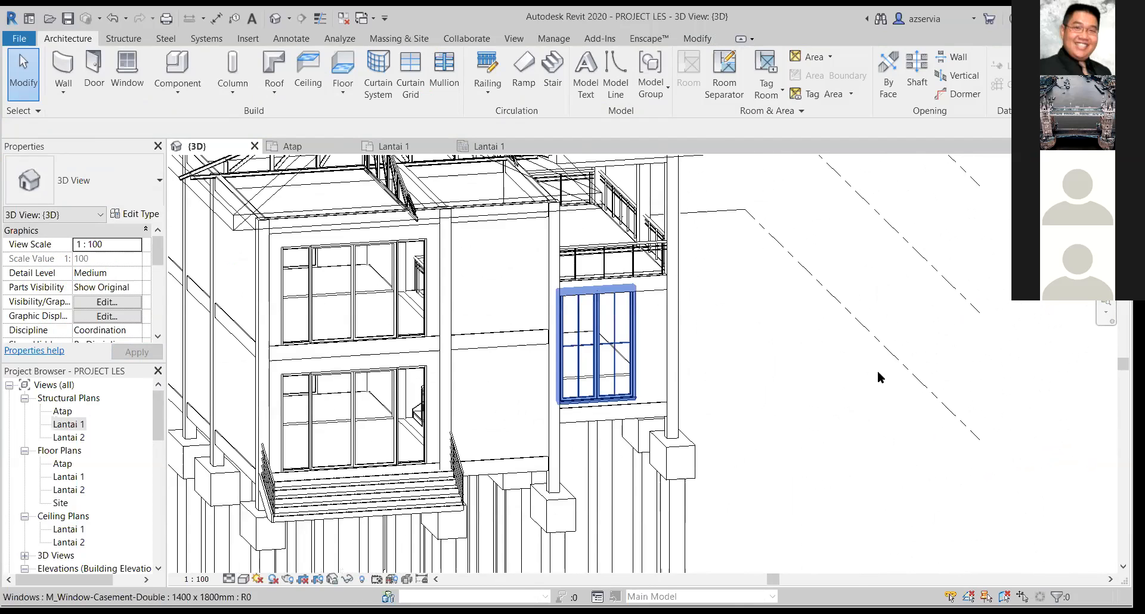
scroll(882, 381, "down", 2)
scroll(1000, 353, "down", 2)
scroll(1008, 386, "down", 3)
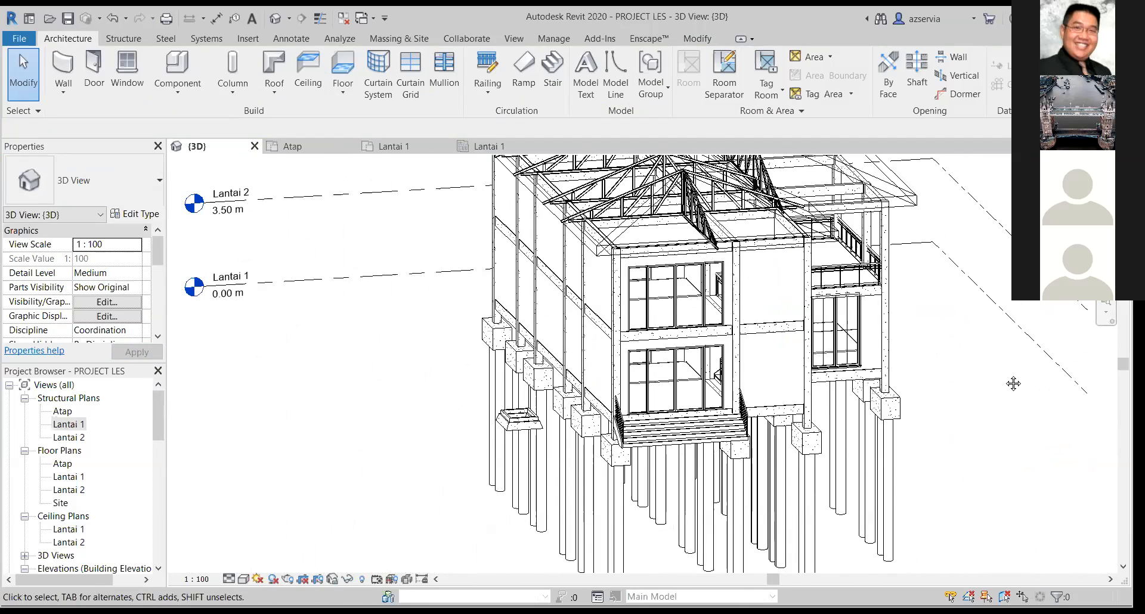
scroll(1013, 383, "down", 4)
mouse_move(1012, 386)
middle_mouse_down("shift")
mouse_move(954, 513)
mouse_move(1036, 399)
mouse_move(1002, 383)
middle_mouse_up("shift")
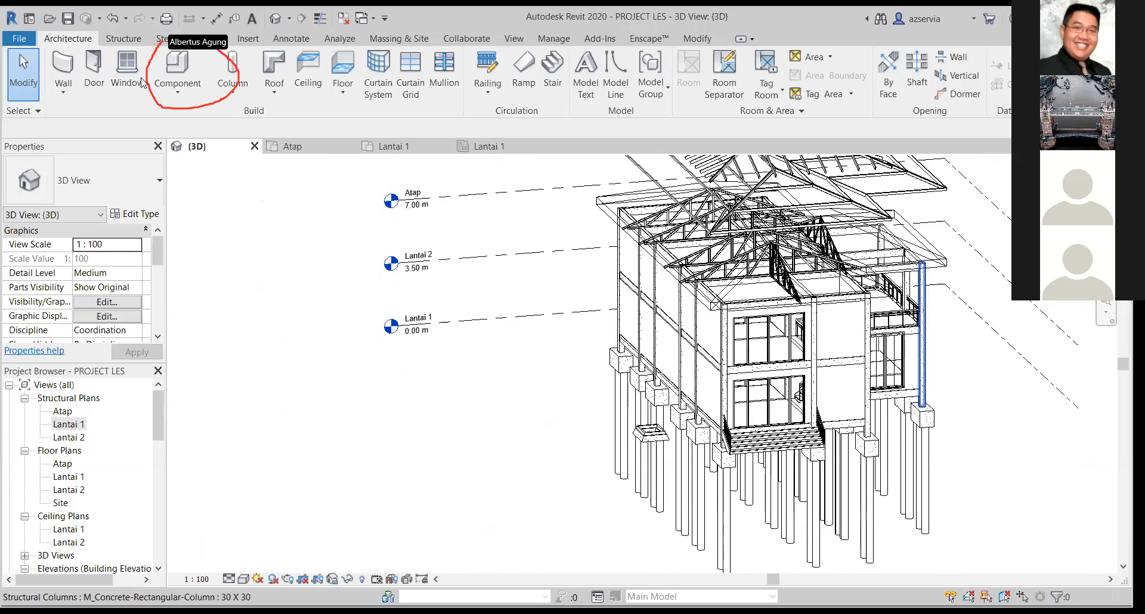
Start loading a component family and browse to the Furniture folder of the US Metric library.
left_click(177, 89)
left_click(185, 129)
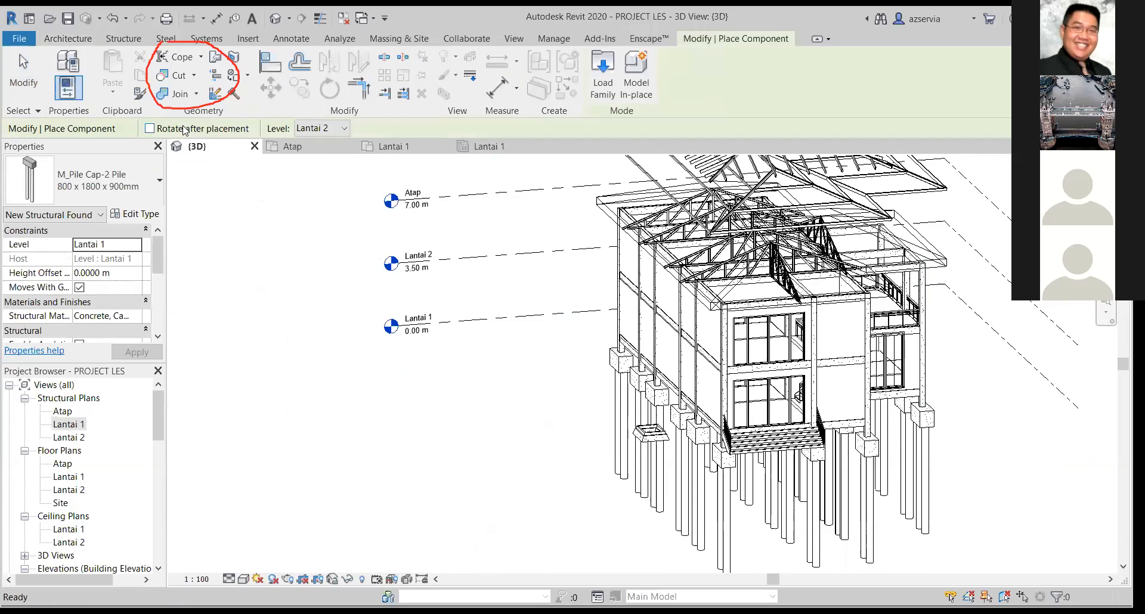
left_click(139, 164)
left_click(601, 72)
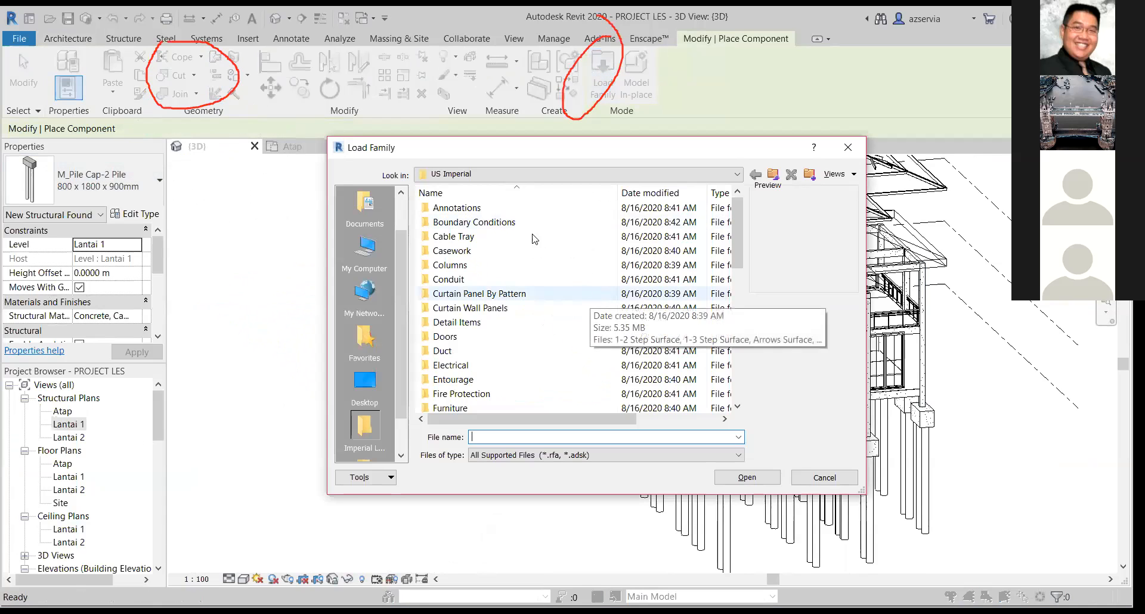
scroll(518, 262, "down", 3)
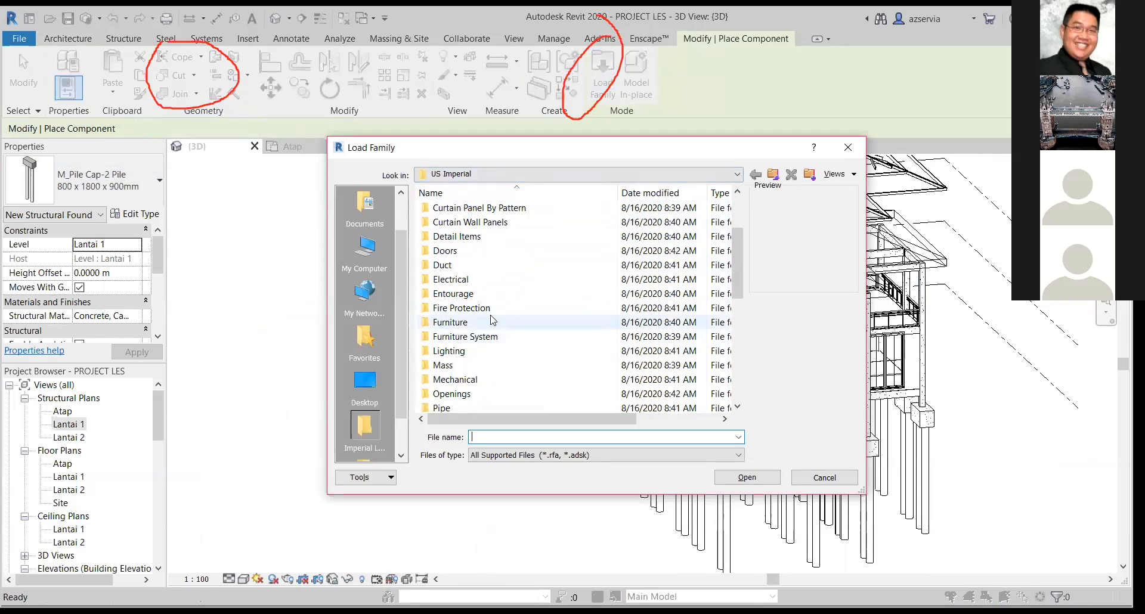
left_click(772, 175)
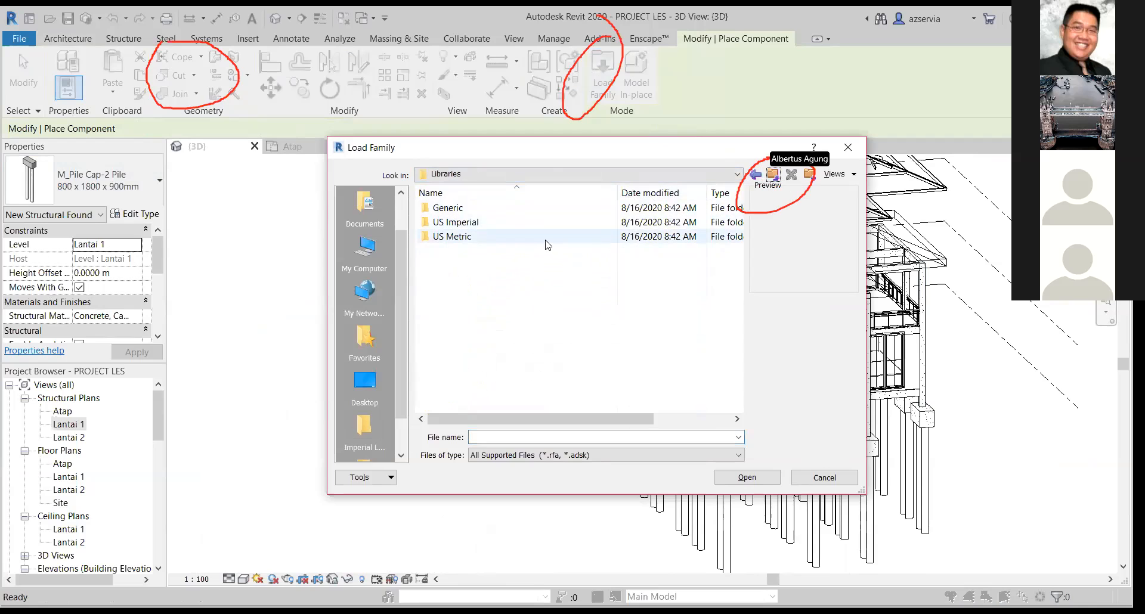
double_click(507, 238)
scroll(497, 293, "down", 4)
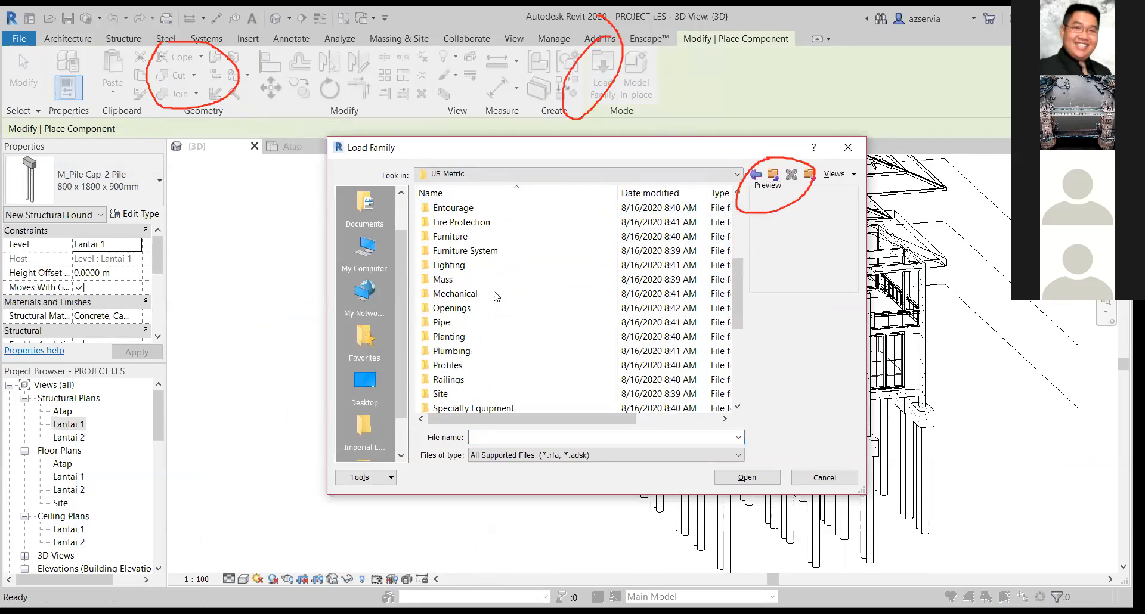
scroll(494, 291, "up", 2)
double_click(469, 322)
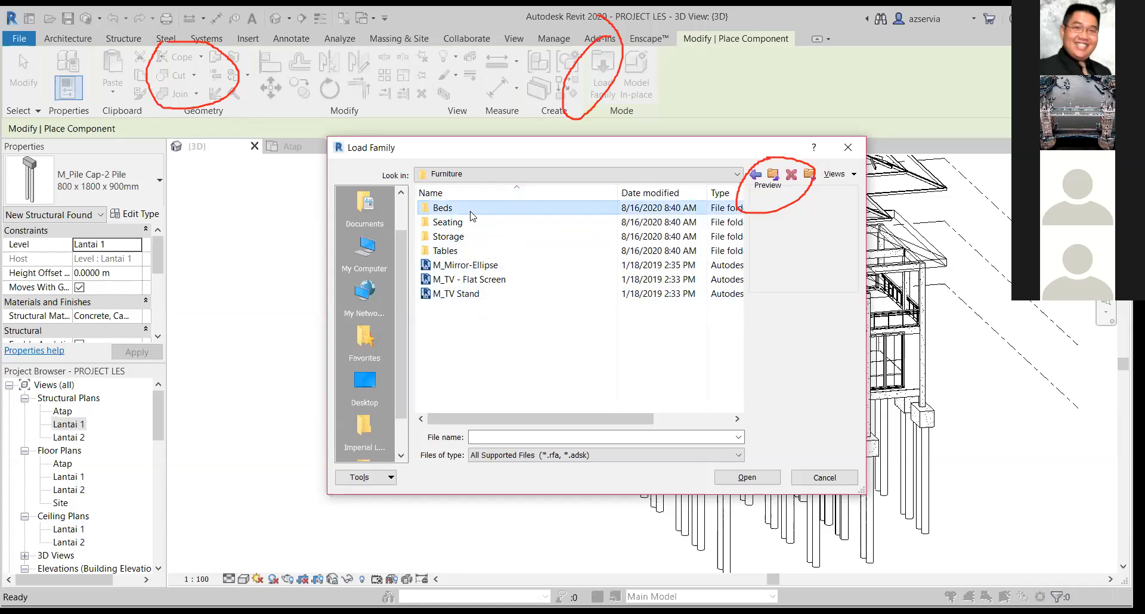
Preview the bed families in the Beds folder, including M_Bed-Hospital and M_Bed-Standard.
double_click(471, 210)
left_click(471, 210)
left_click(486, 237)
left_click(492, 265)
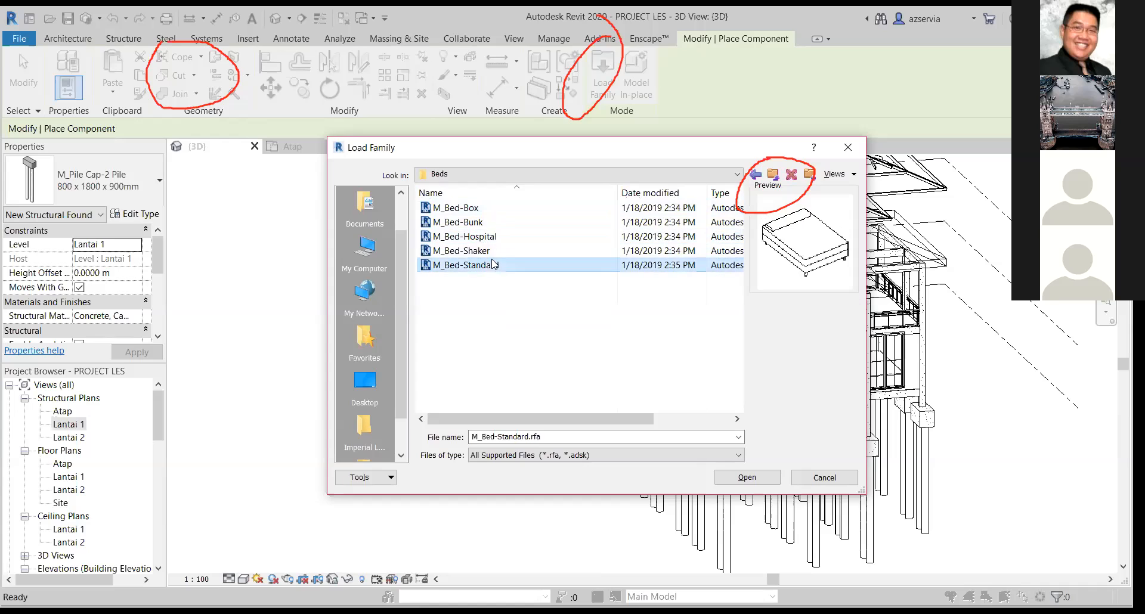
left_click(587, 322)
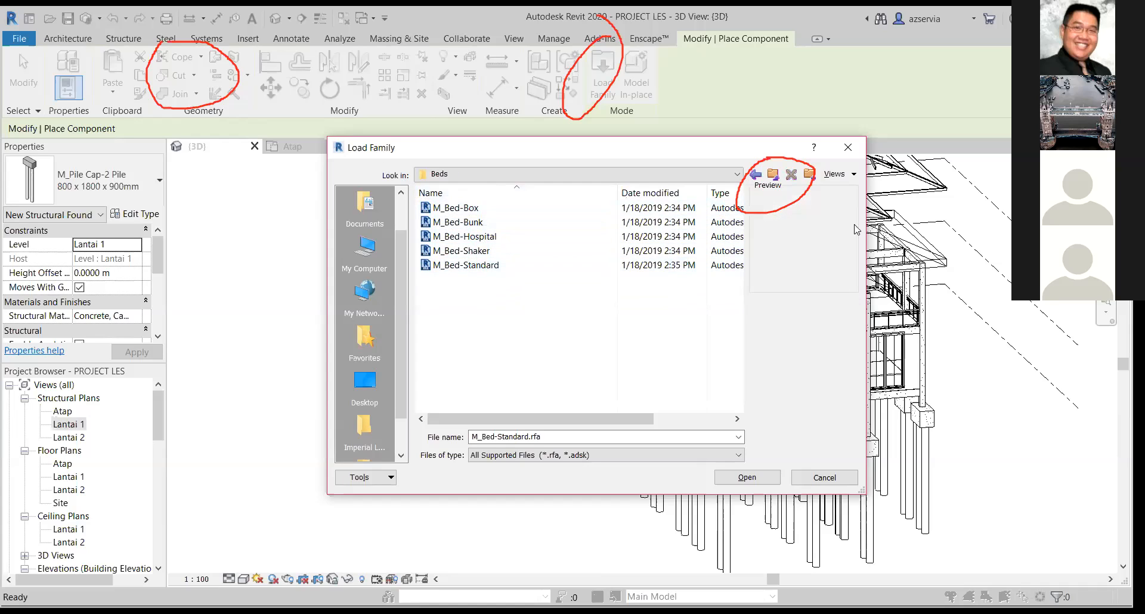
Preview the table families in the Tables folder, including M_Table-Dining, M_Table-Round, M_Table-Ellipse and M_Table-Coffee.
left_click(773, 176)
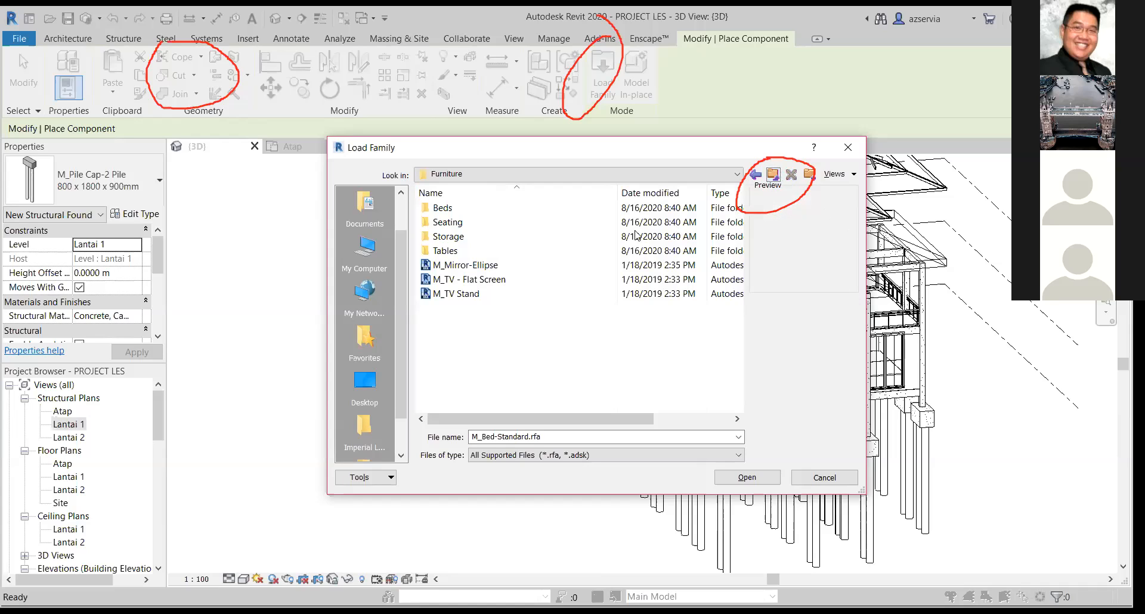
double_click(534, 254)
left_click(541, 253)
left_click(545, 280)
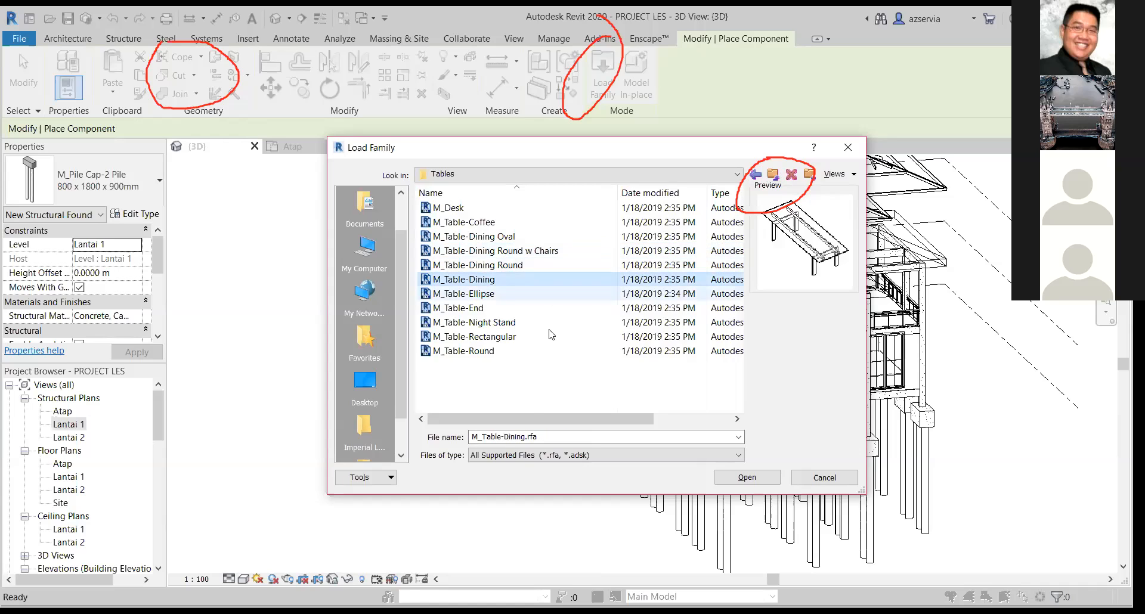
left_click(547, 330)
left_click(489, 350)
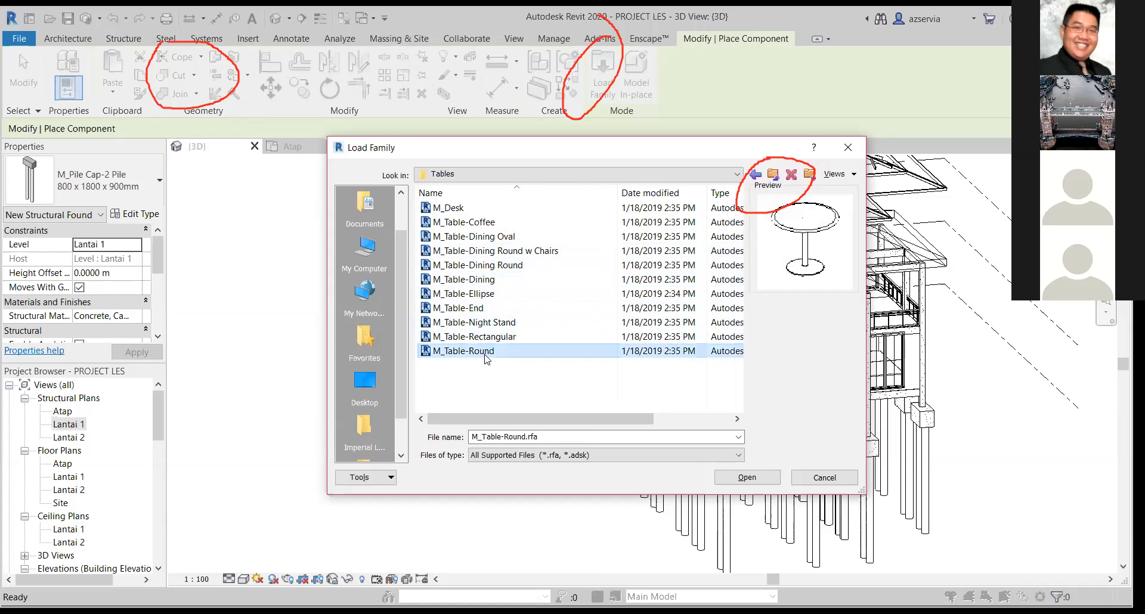
left_click(471, 293)
left_click(449, 223)
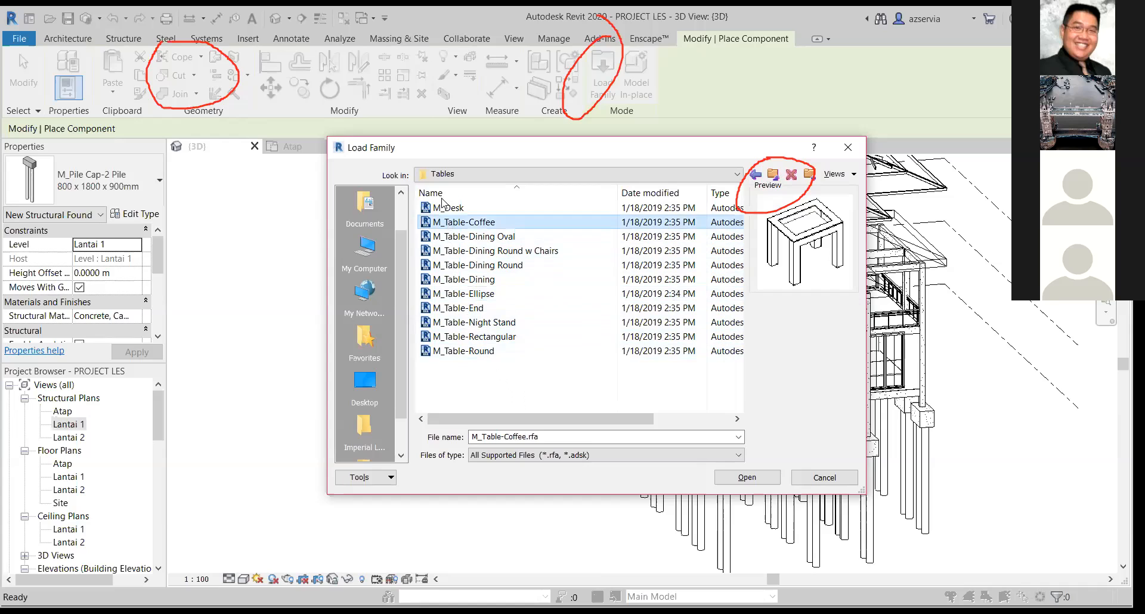
left_click(442, 195)
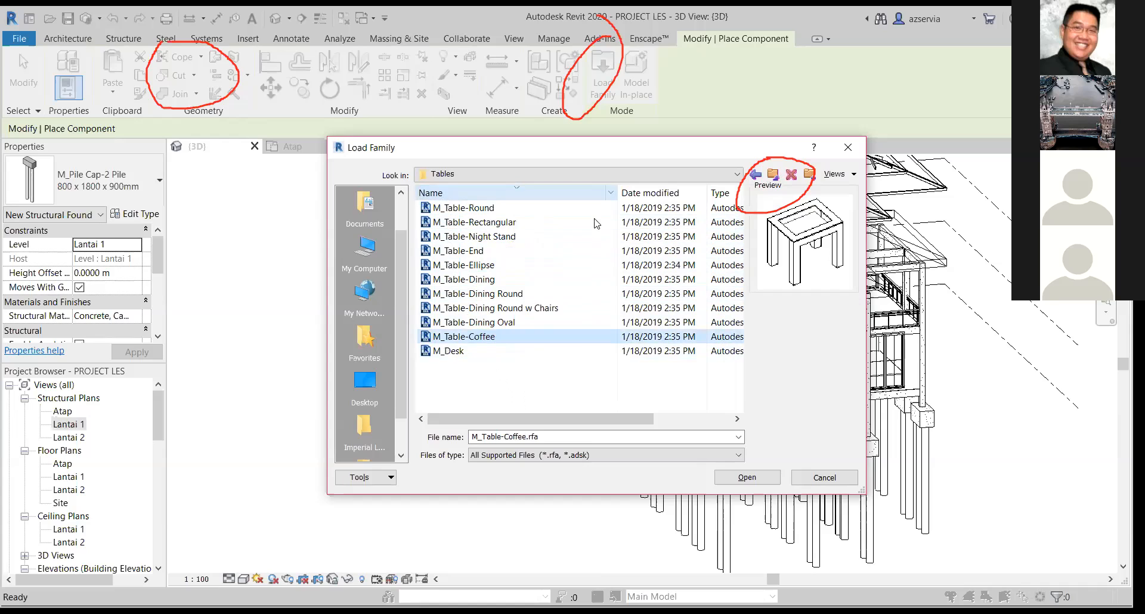
Return to the US Metric folder, close the family browser without loading anything and end component placement.
left_click(775, 178)
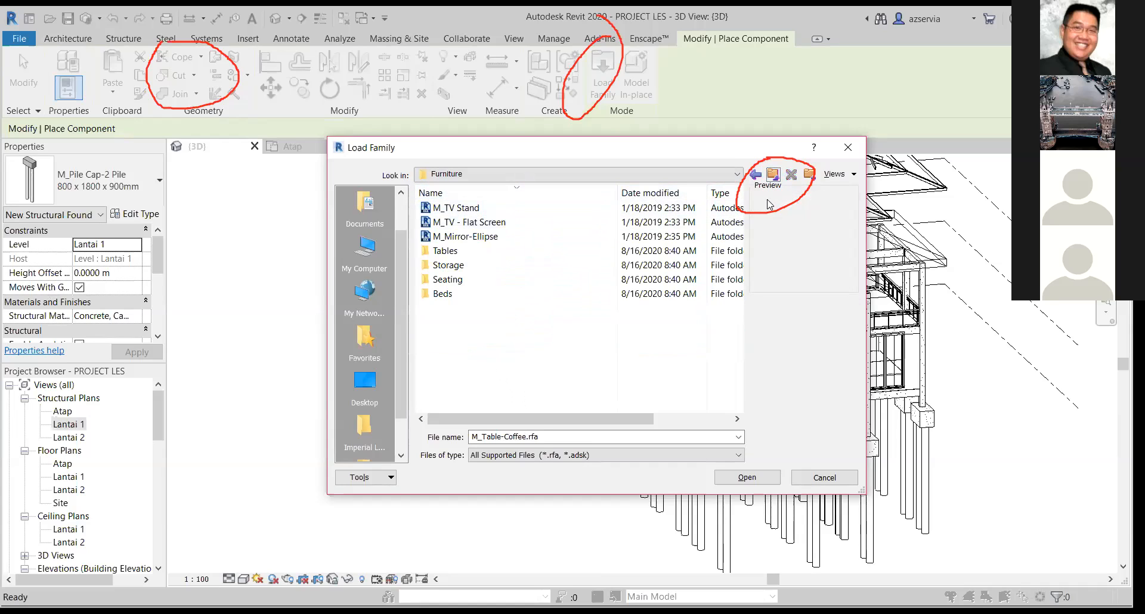
left_click(776, 176)
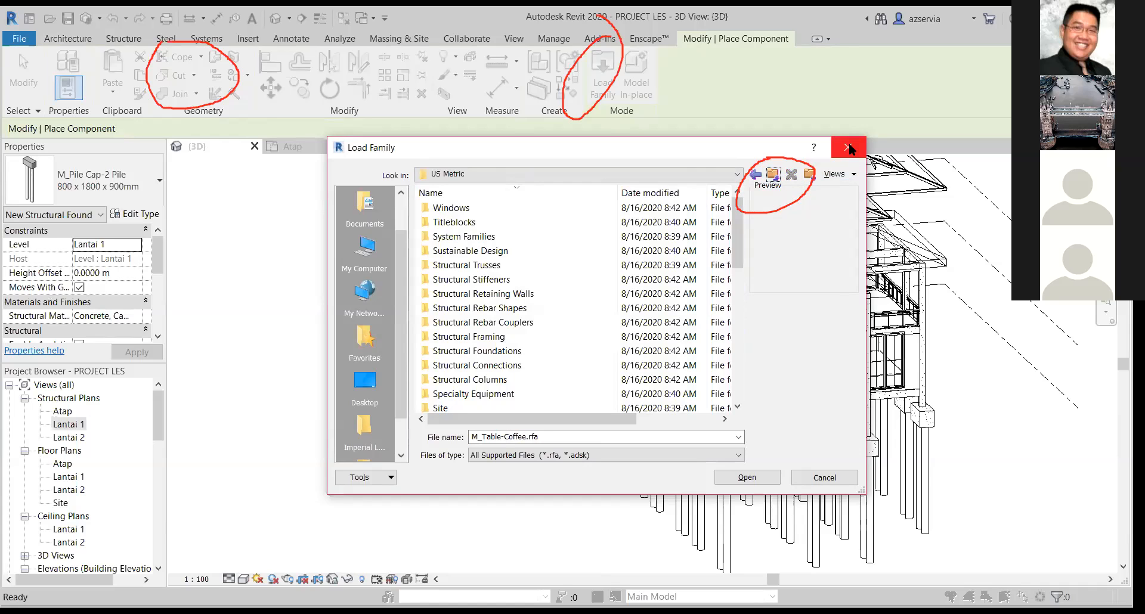
key("Escape")
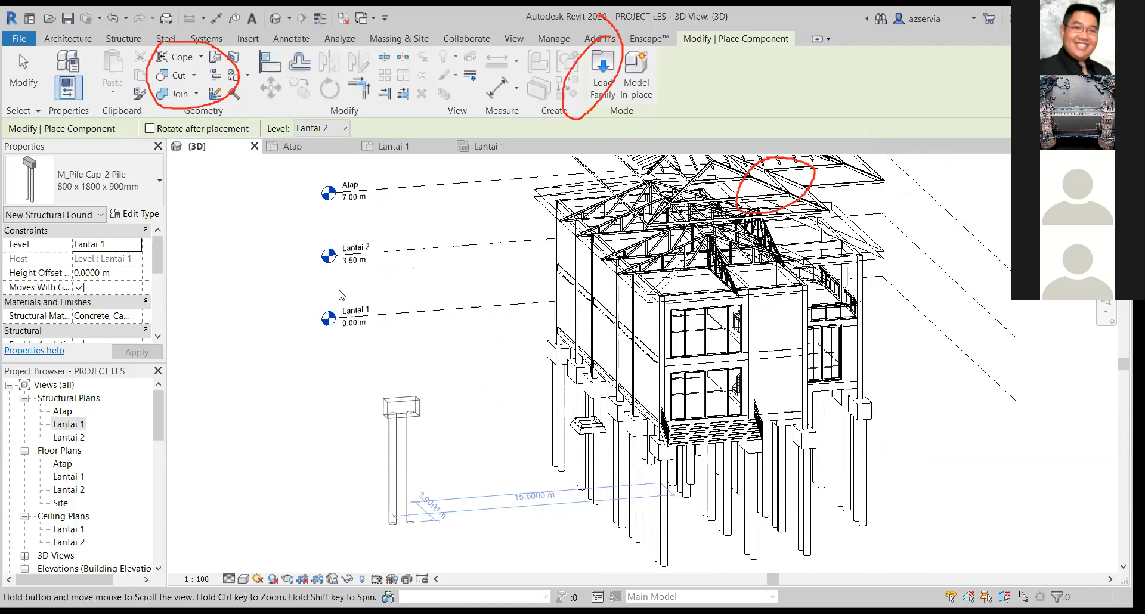
key("Escape")
key("Escape")
Examine the whole house in 3D from its front corner, covering the entrance stair, foundations and roof framing.
middle_click_drag(468, 454, 322, 201)
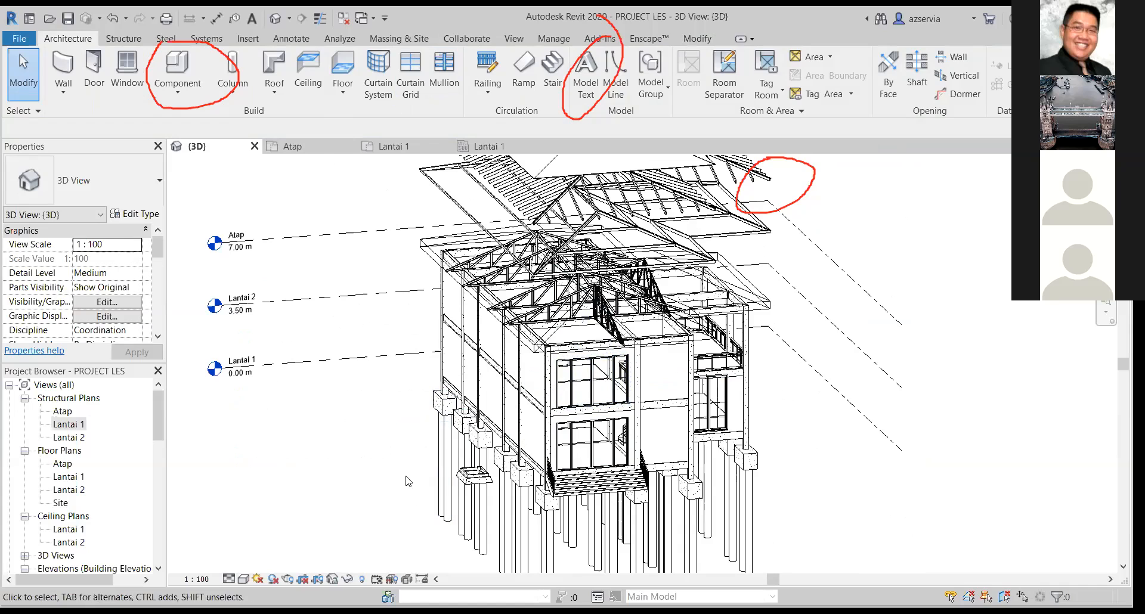
middle_click_drag(551, 458, 607, 161, "shift")
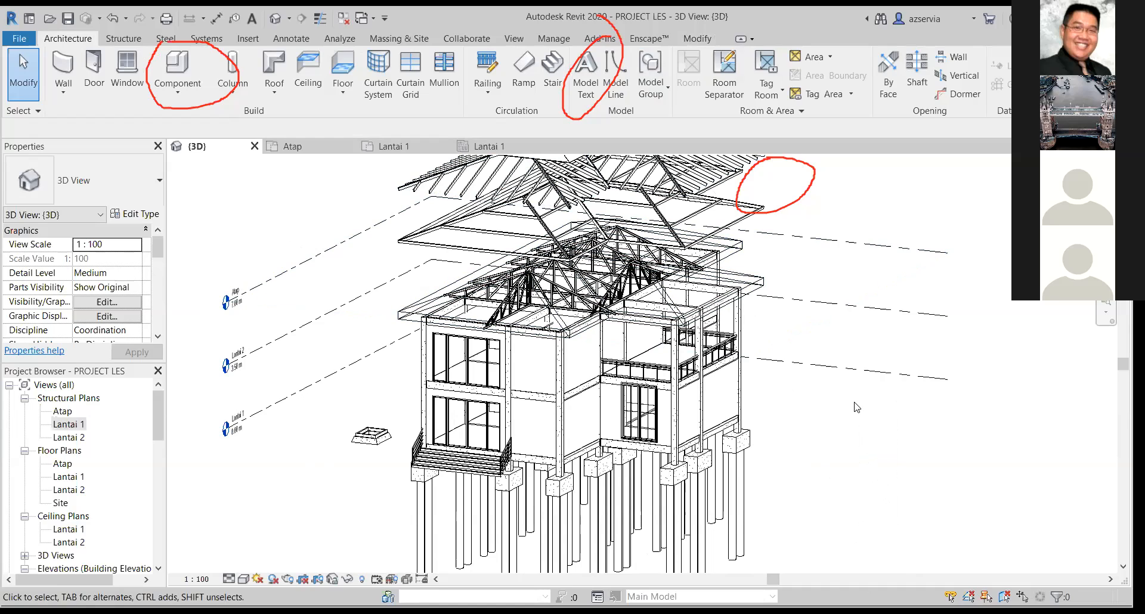
scroll(863, 411, "up", 3)
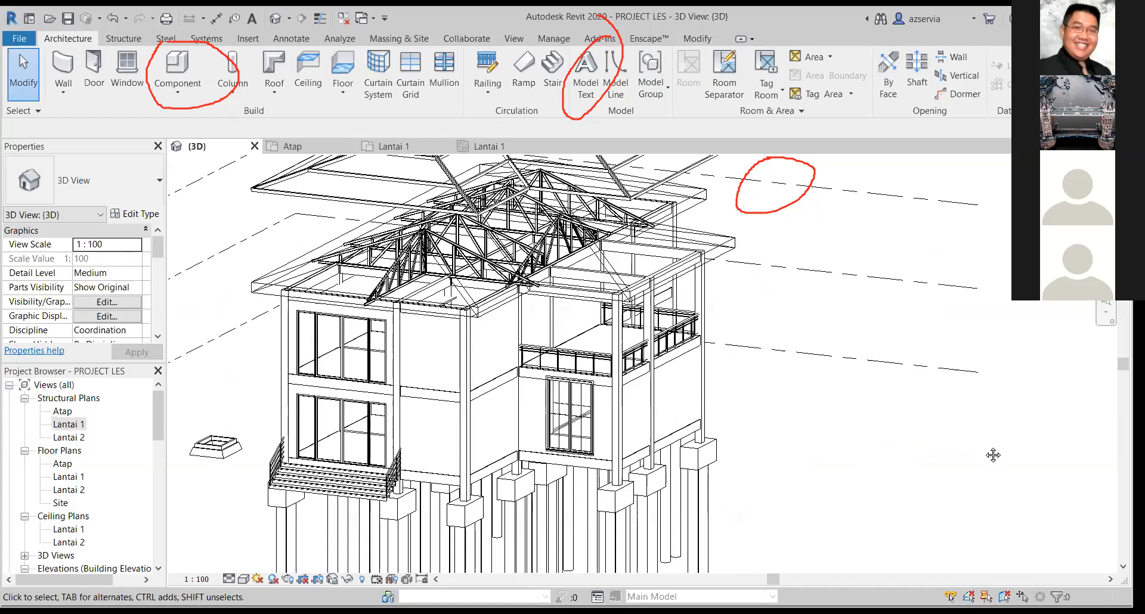
scroll(988, 449, "down", 1)
scroll(948, 512, "down", 3)
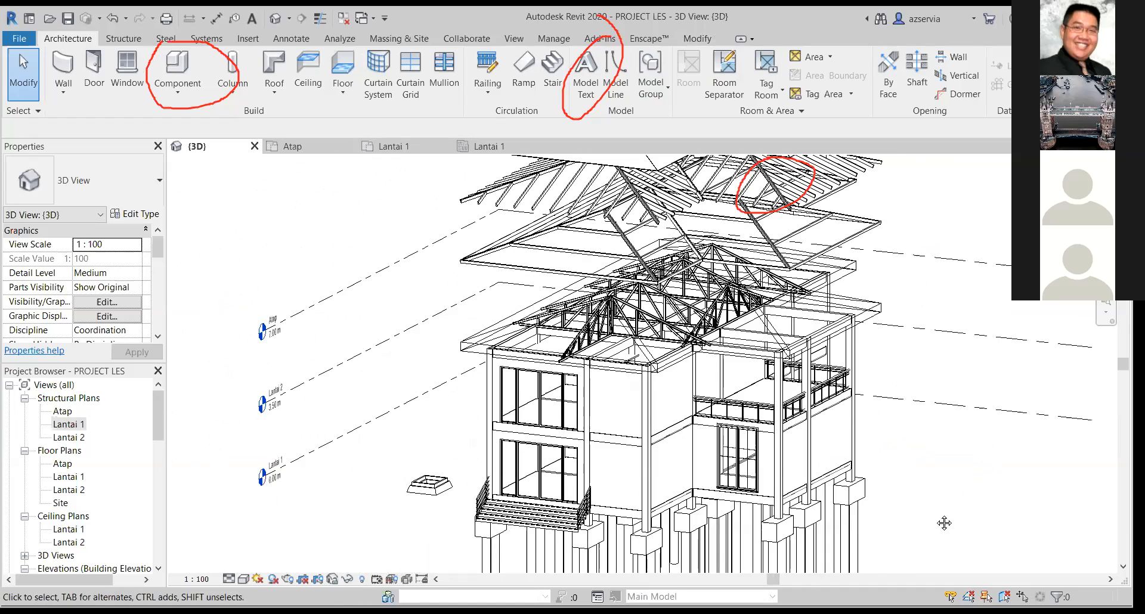
middle_click_drag(901, 484, 890, 447)
middle_click_drag(881, 442, 865, 396)
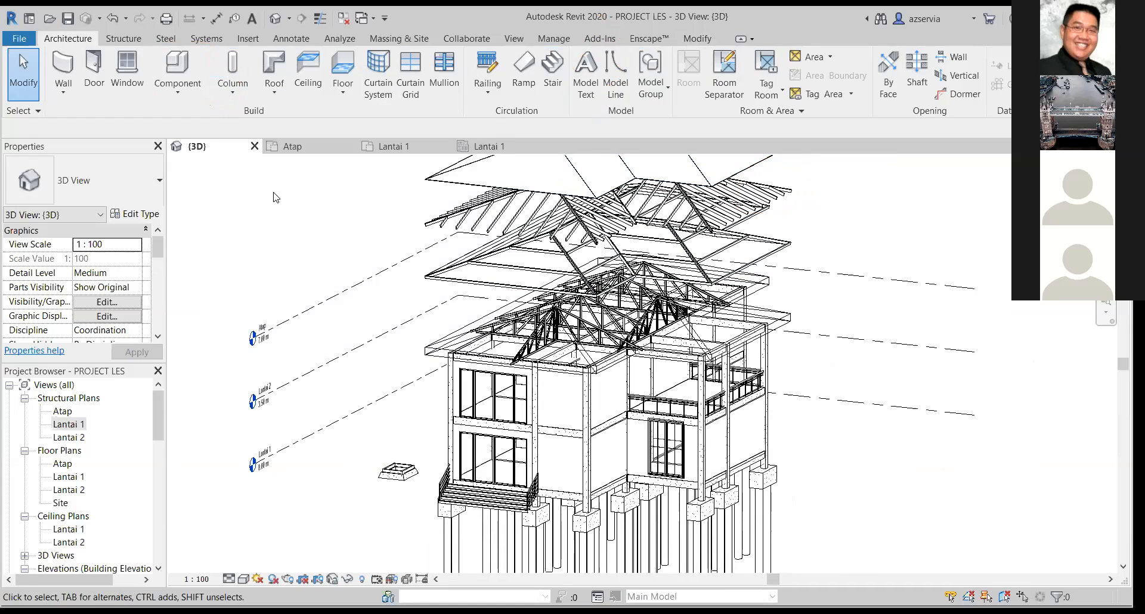
left_click(244, 39)
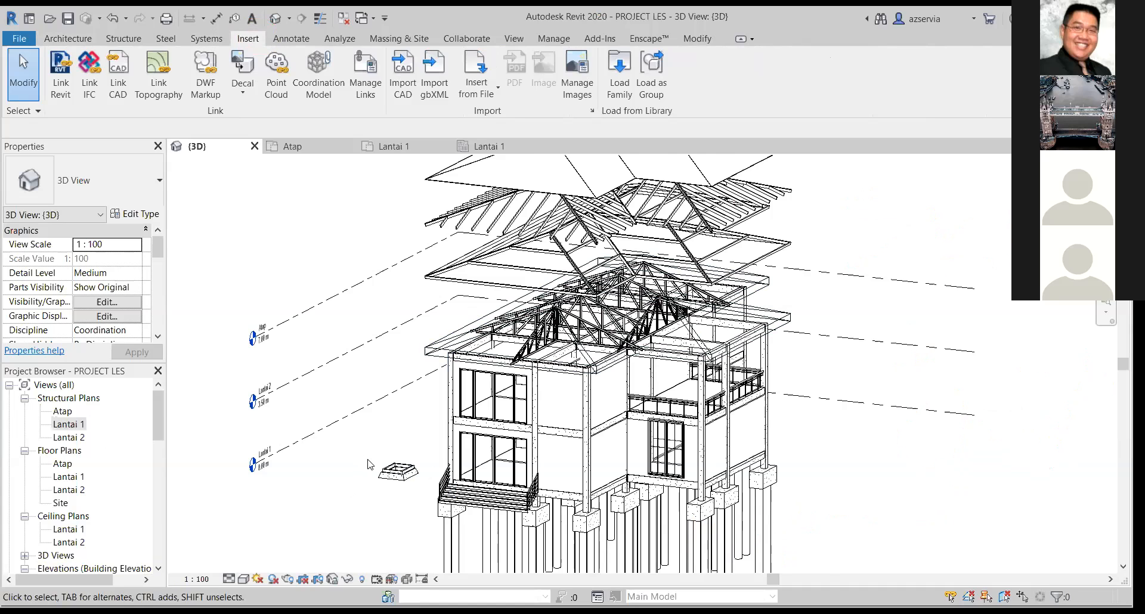
Delete the loose hollow tapered block standing apart from the house beside the front entrance stair.
scroll(380, 492, "up", 5)
mouse_move(340, 358)
left_mouse_down()
mouse_move(344, 509)
mouse_move(516, 519)
mouse_move(467, 500)
left_mouse_up()
key("Delete")
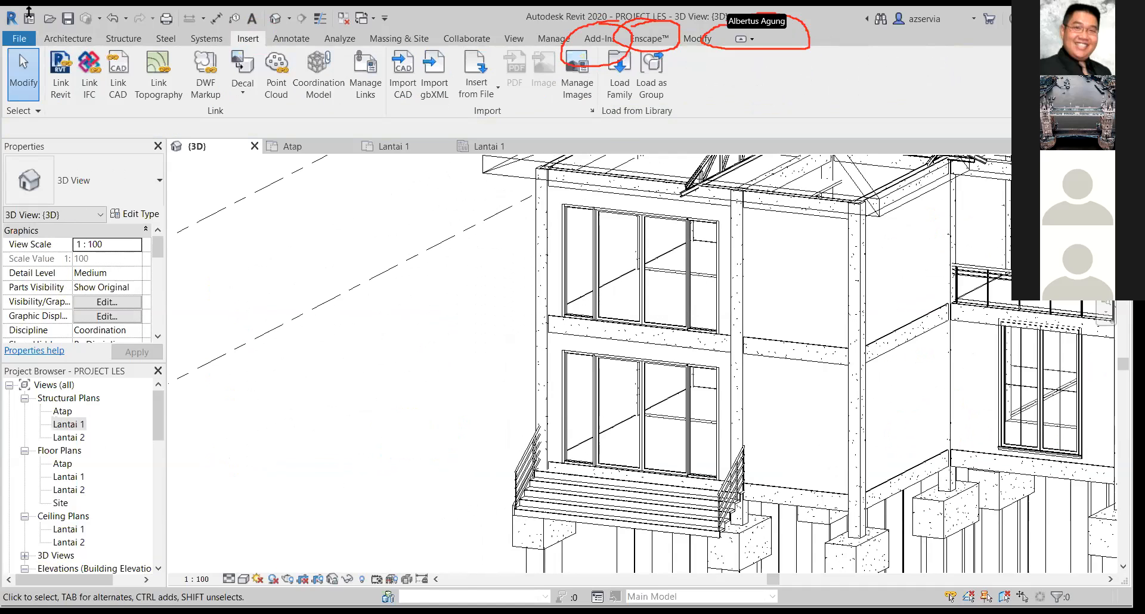
scroll(401, 307, "down", 1)
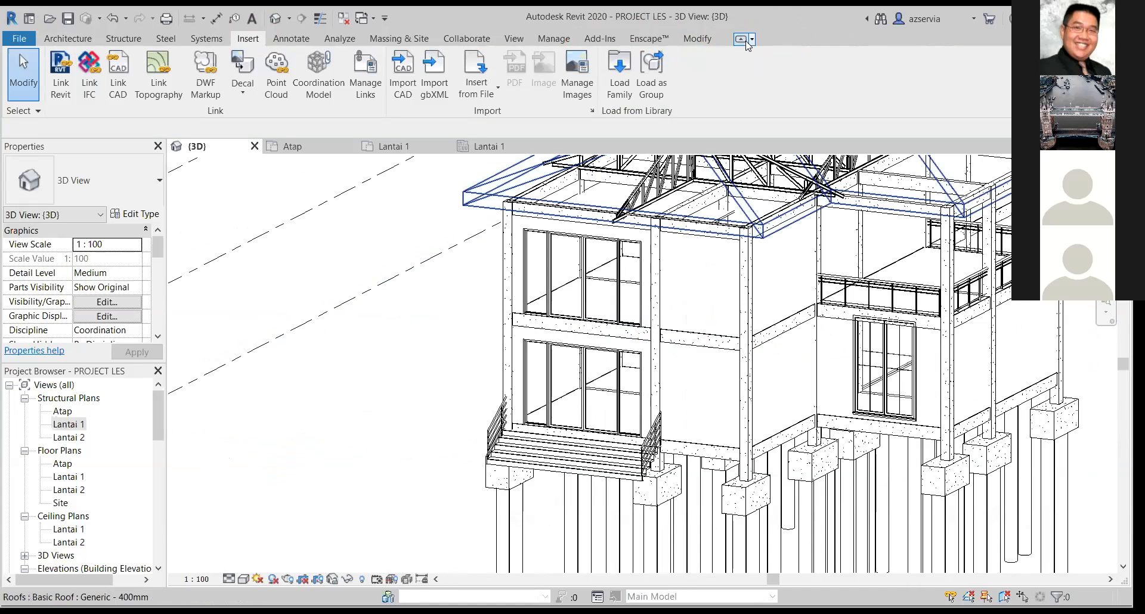
left_click(752, 41)
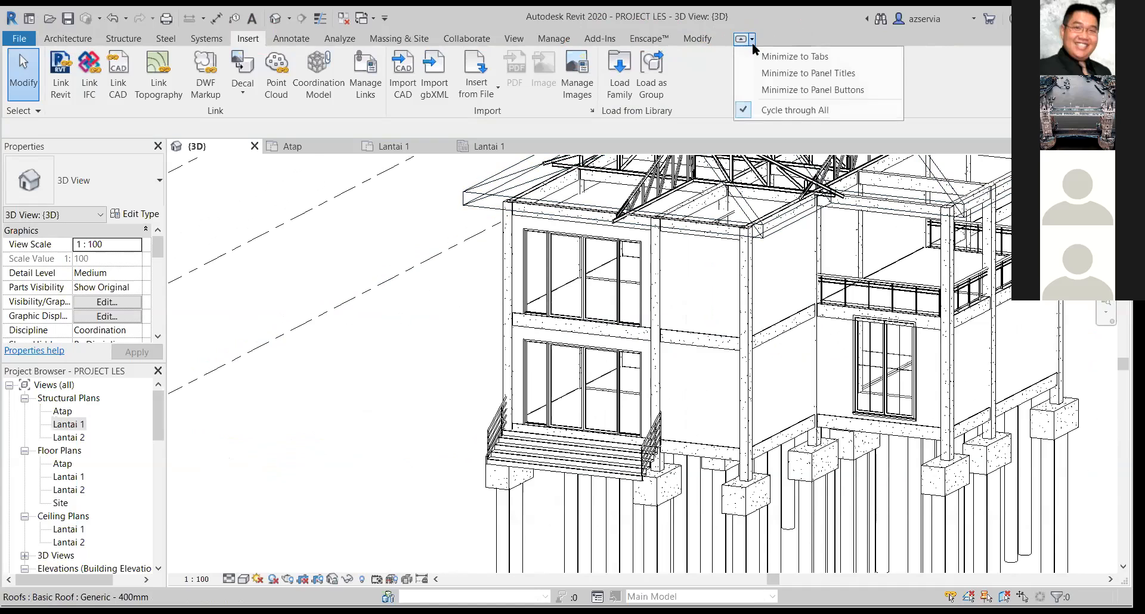
left_click(716, 48)
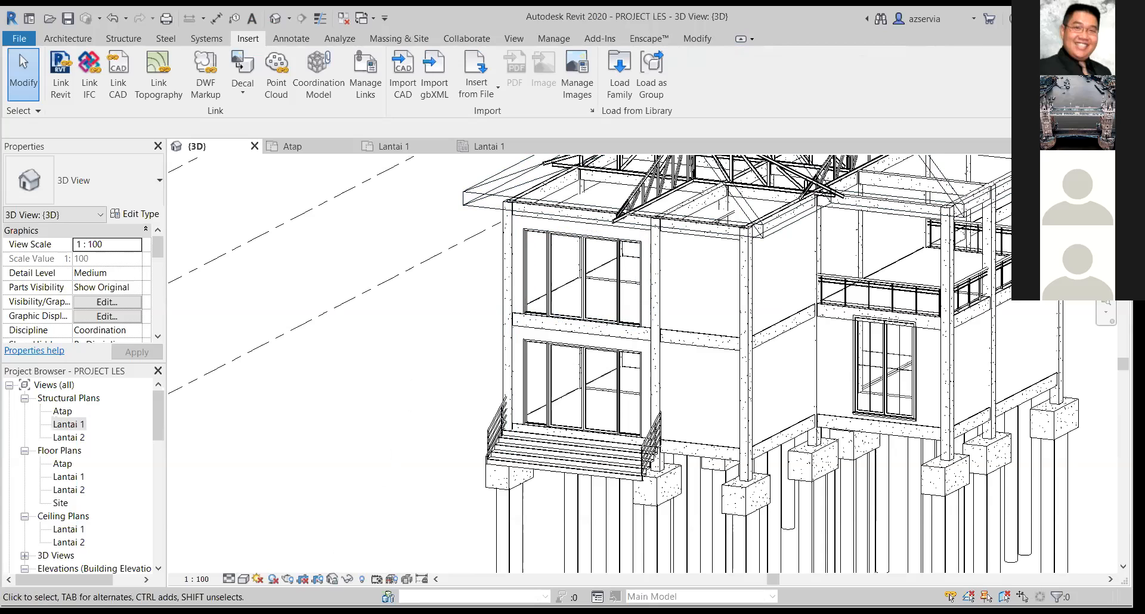
Show the house's 3D view in the Realistic visual style and inspect its front and entrance stair.
left_click(241, 578)
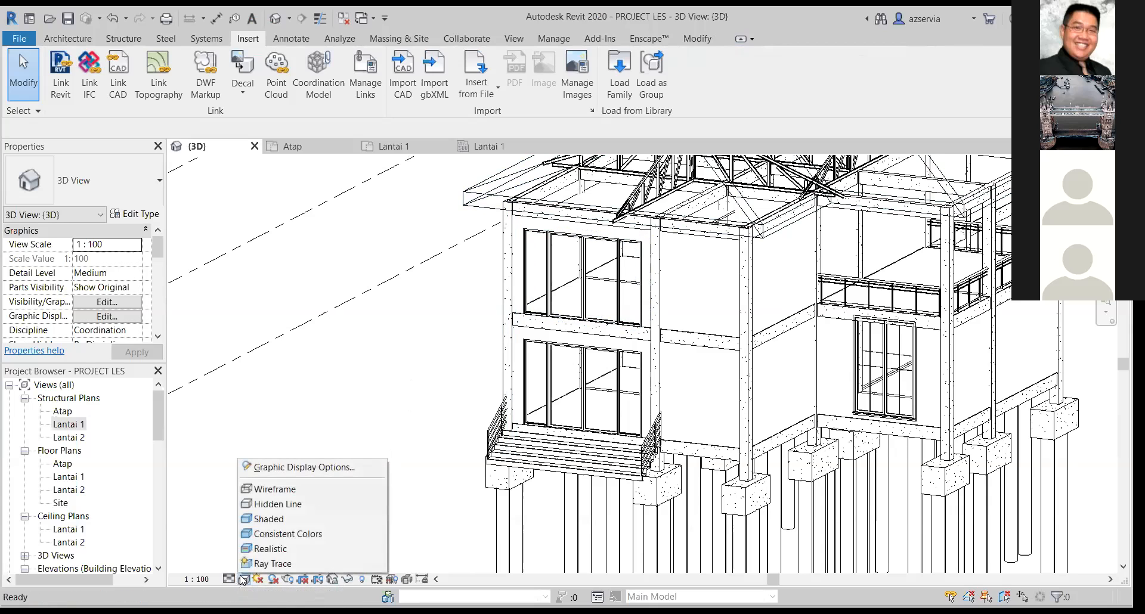
left_click(255, 549)
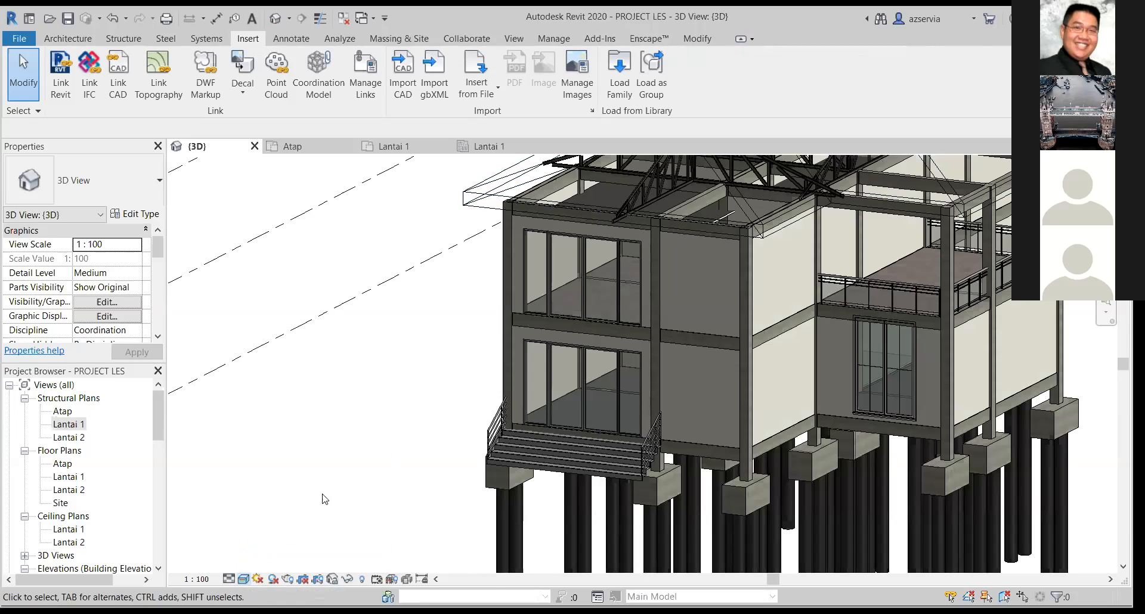
middle_click_drag(447, 444, 400, 481)
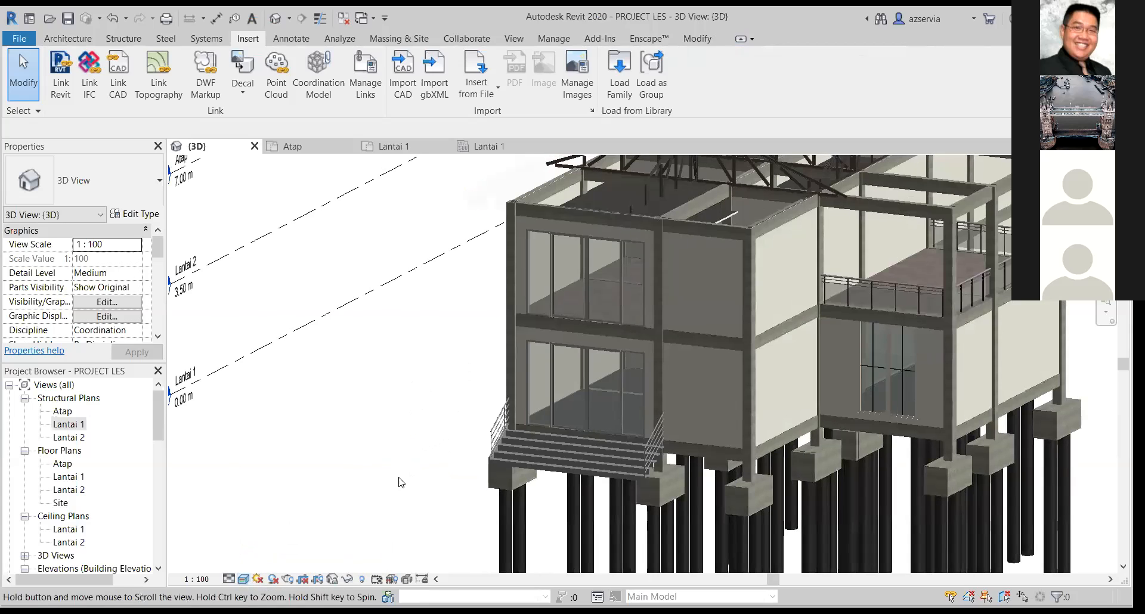
Switch the 3D view to the Shaded visual style and examine the house from different angles.
left_click(243, 579)
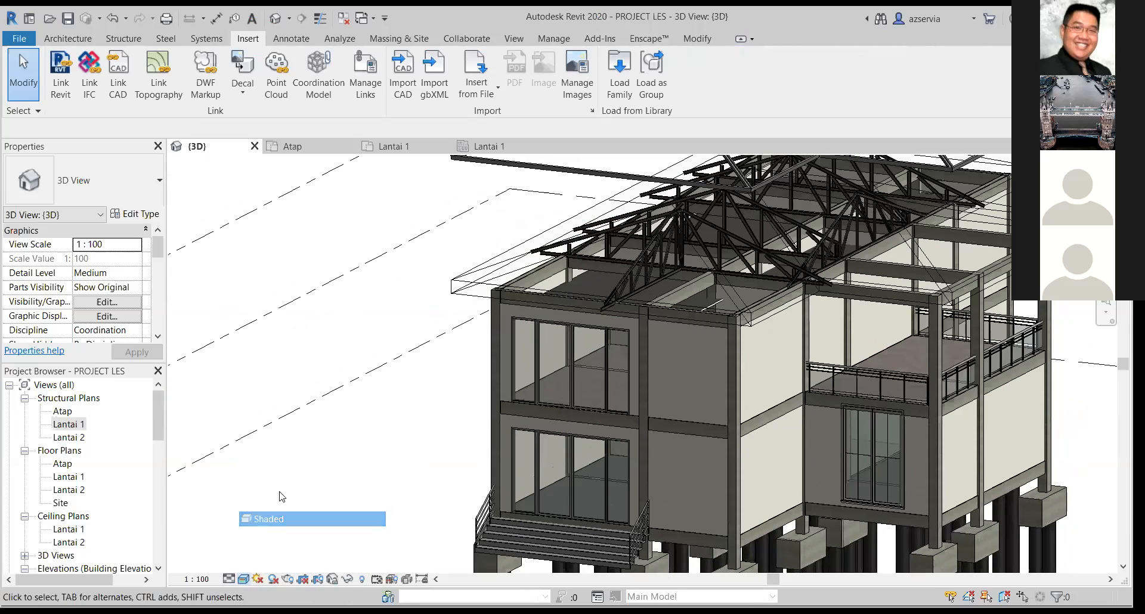
middle_click_drag(312, 246, 260, 390)
left_click_drag(260, 390, 247, 381, "shift")
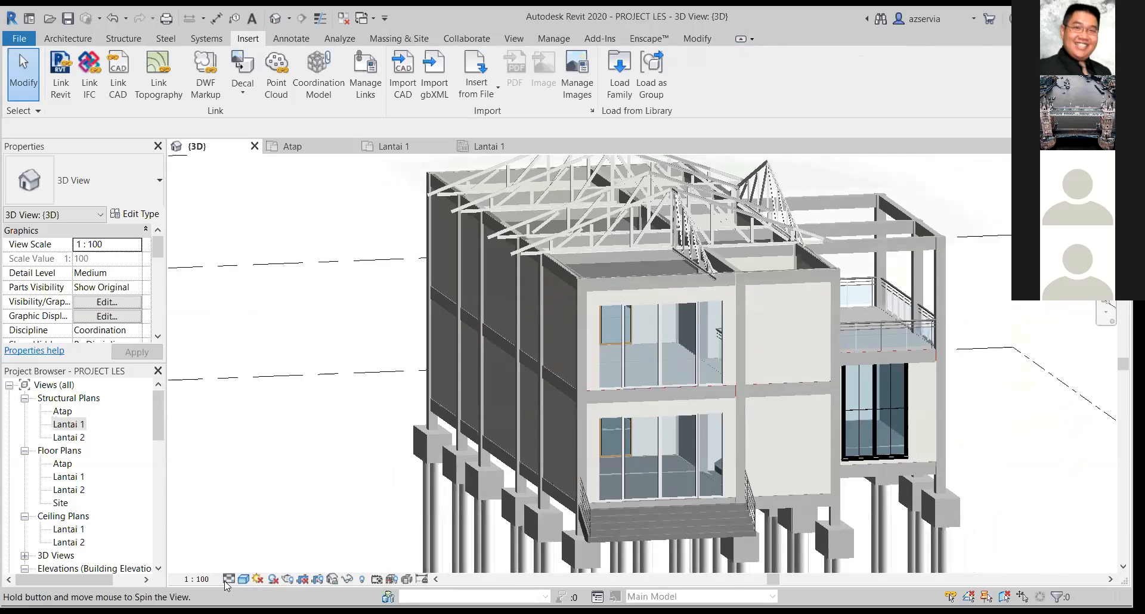
Return the house's 3D view to the Hidden Line visual style.
left_click(226, 581)
left_click(246, 579)
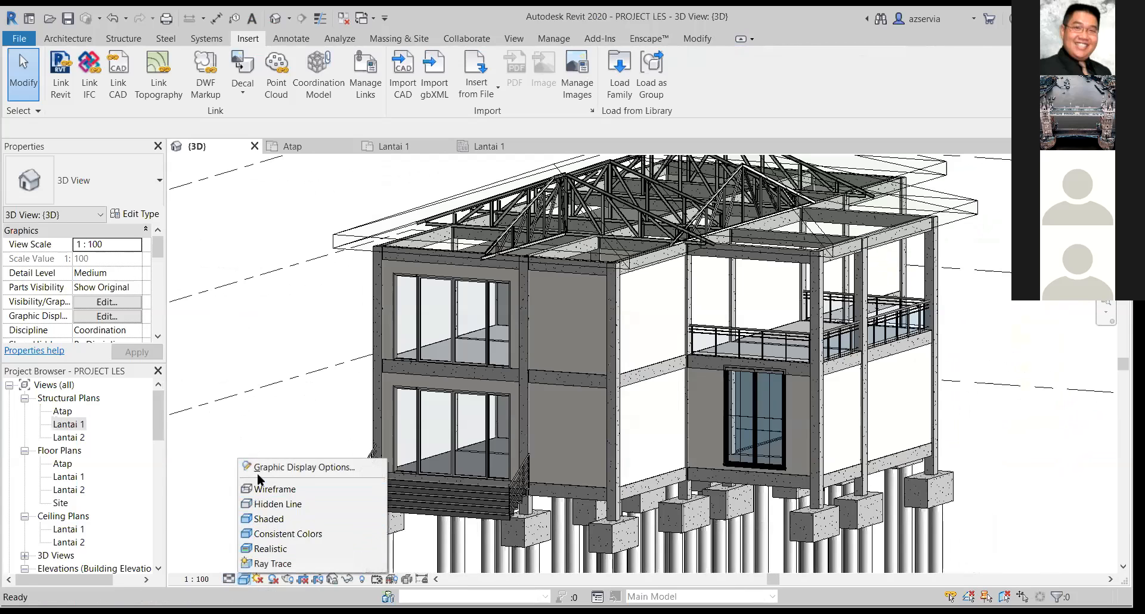
left_click(265, 502)
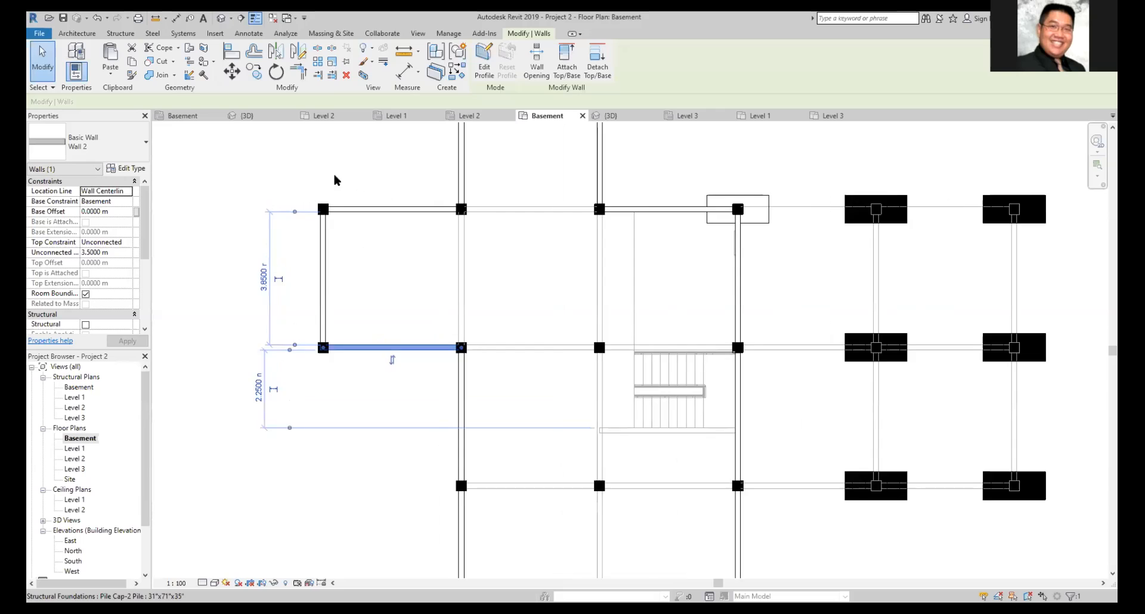
In Project 2's Basement plan, start copying the lower-left horizontal wall from its left endpoint, turn off Constrain, then cancel the copy and clear the selection.
scroll(335, 180, "up", 3)
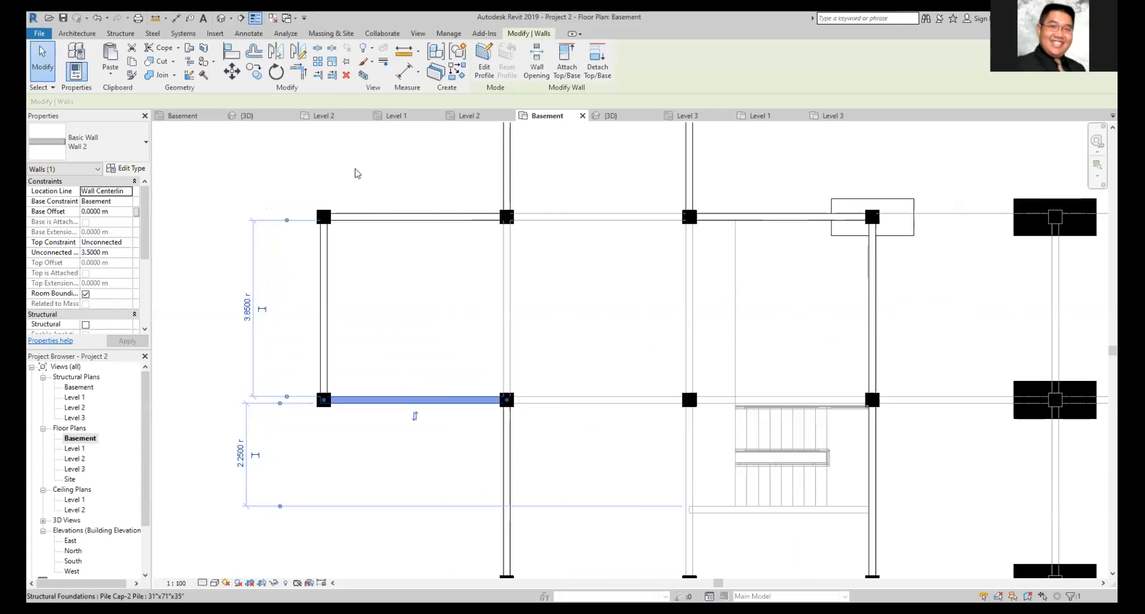
scroll(490, 316, "down", 2)
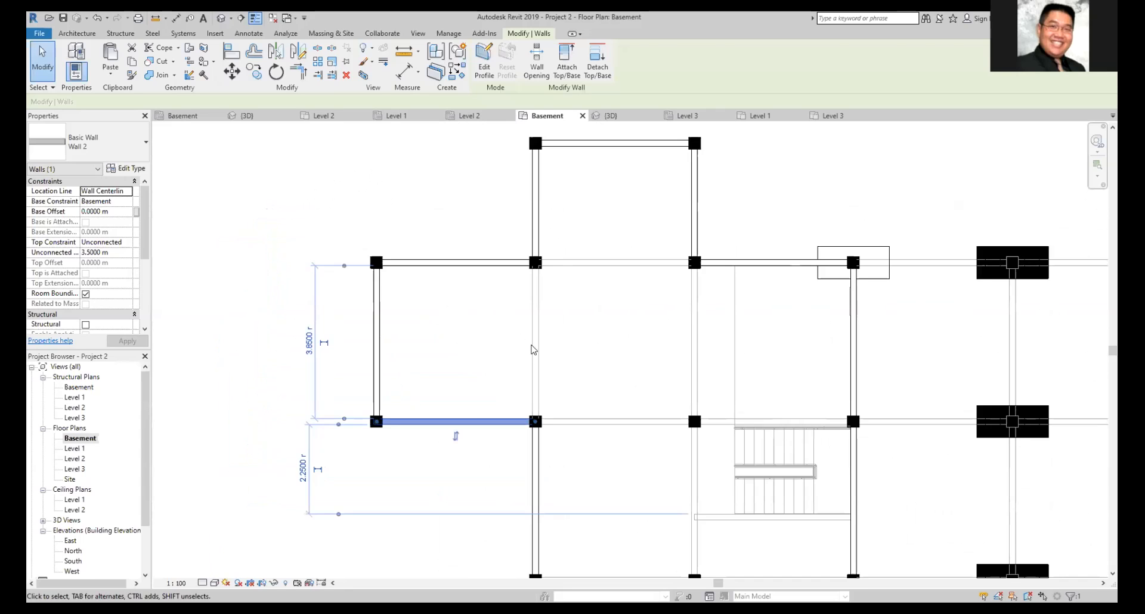
left_click(474, 403)
left_click(459, 423)
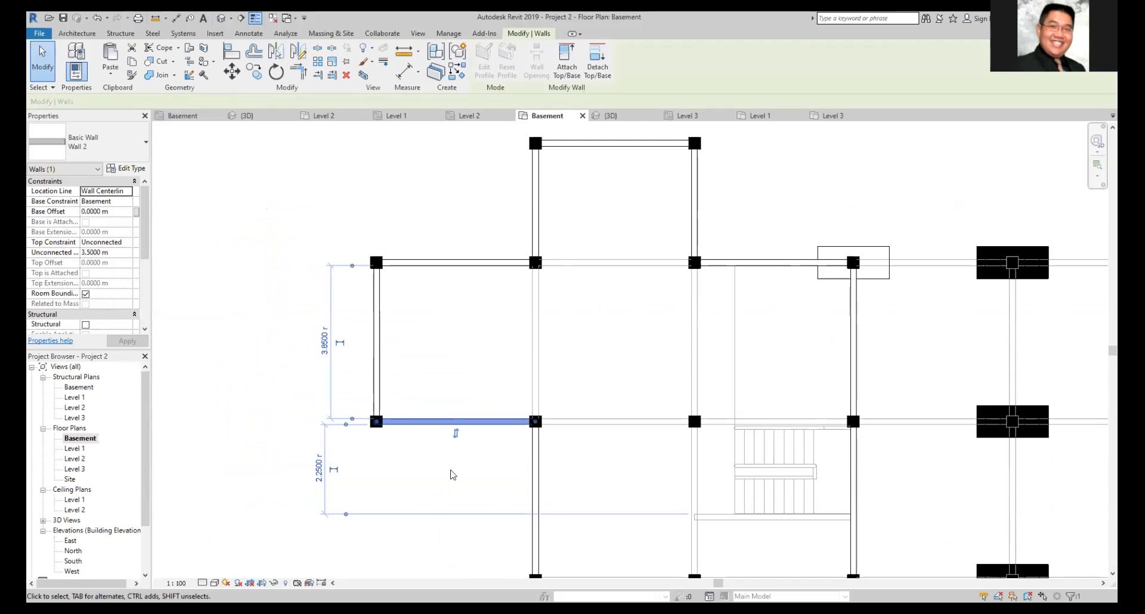
key("m")
key("v")
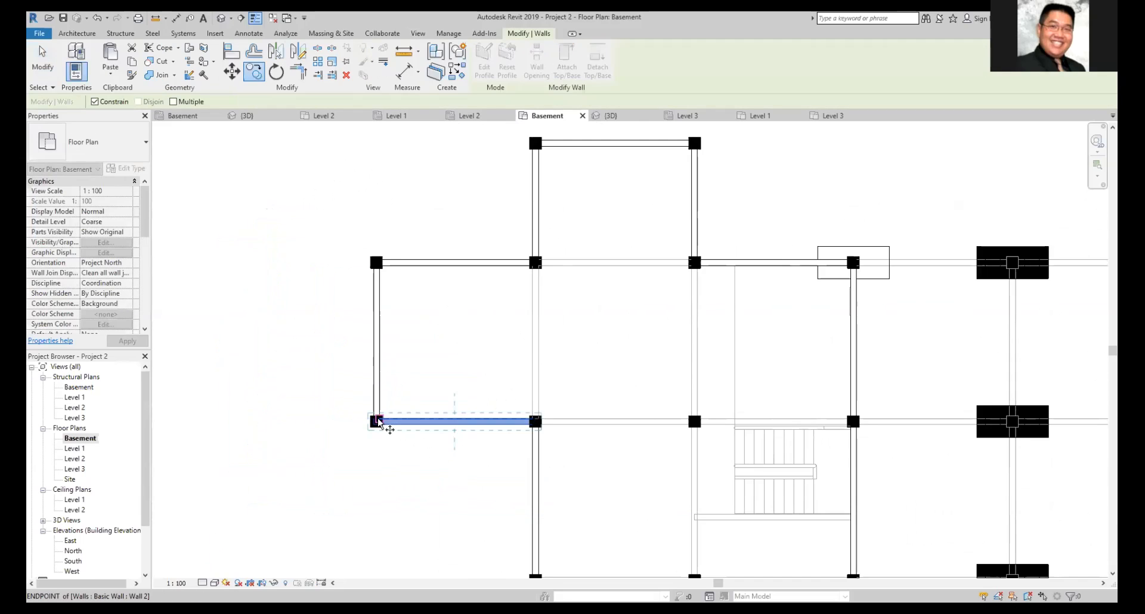
left_click(376, 422)
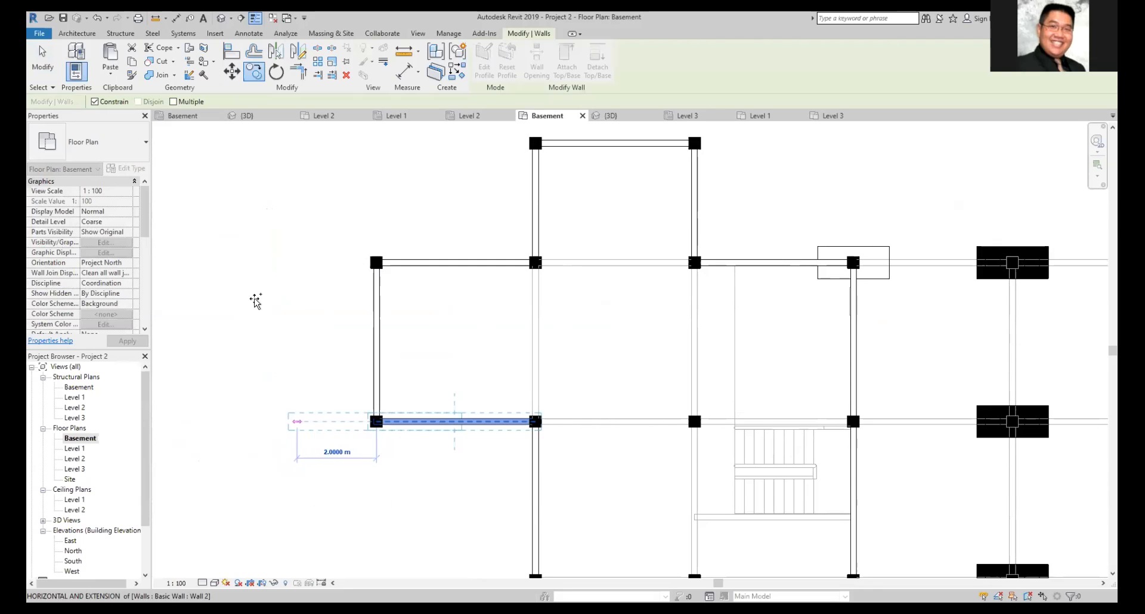
left_click(95, 103)
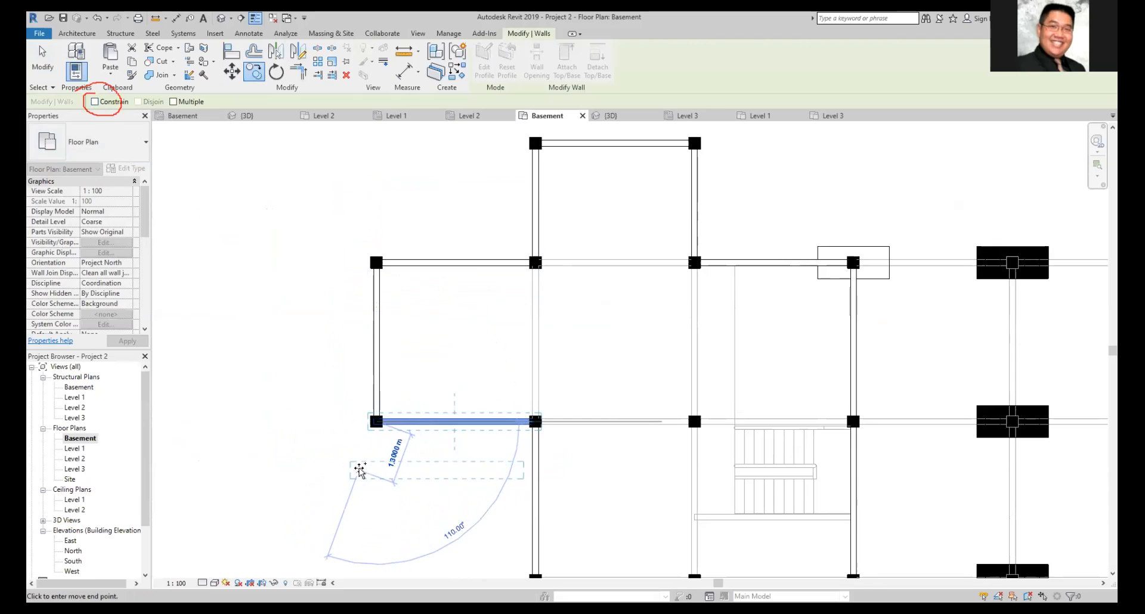
key("Escape")
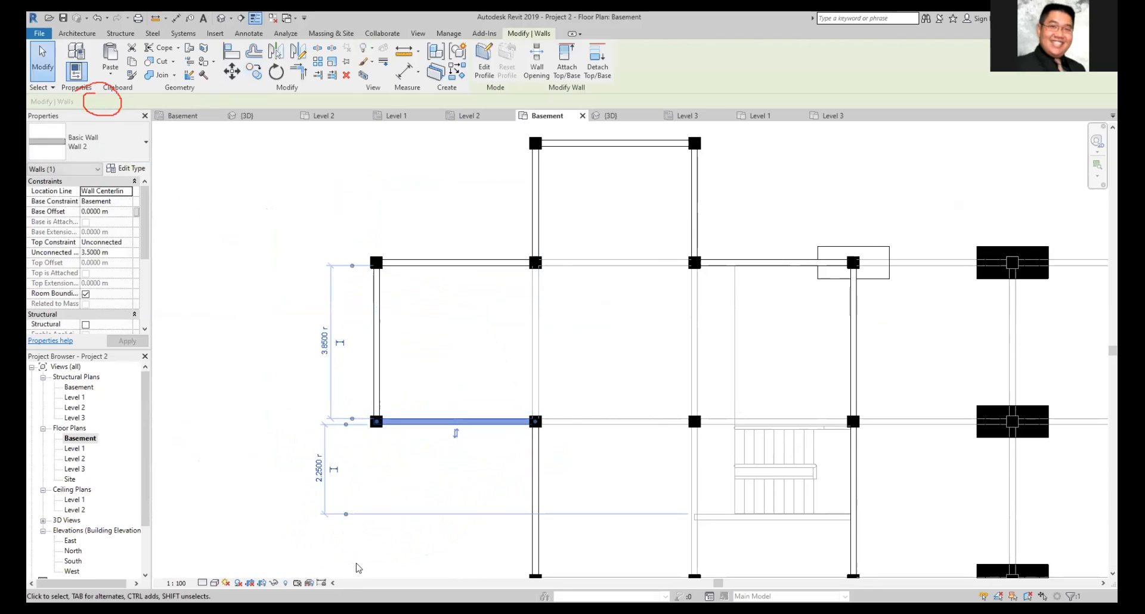
key("Escape")
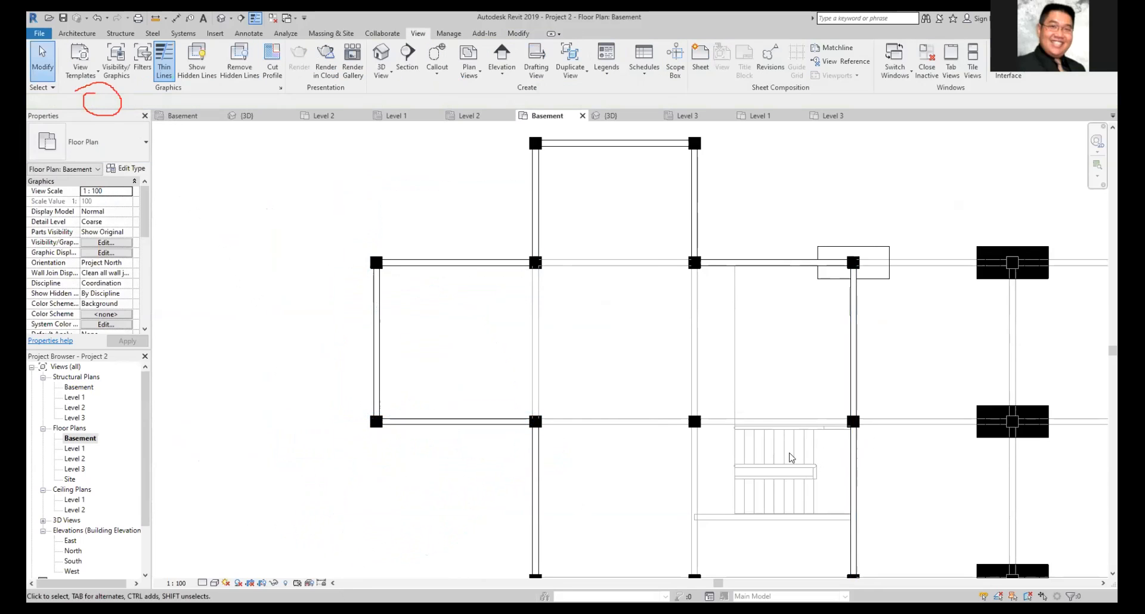
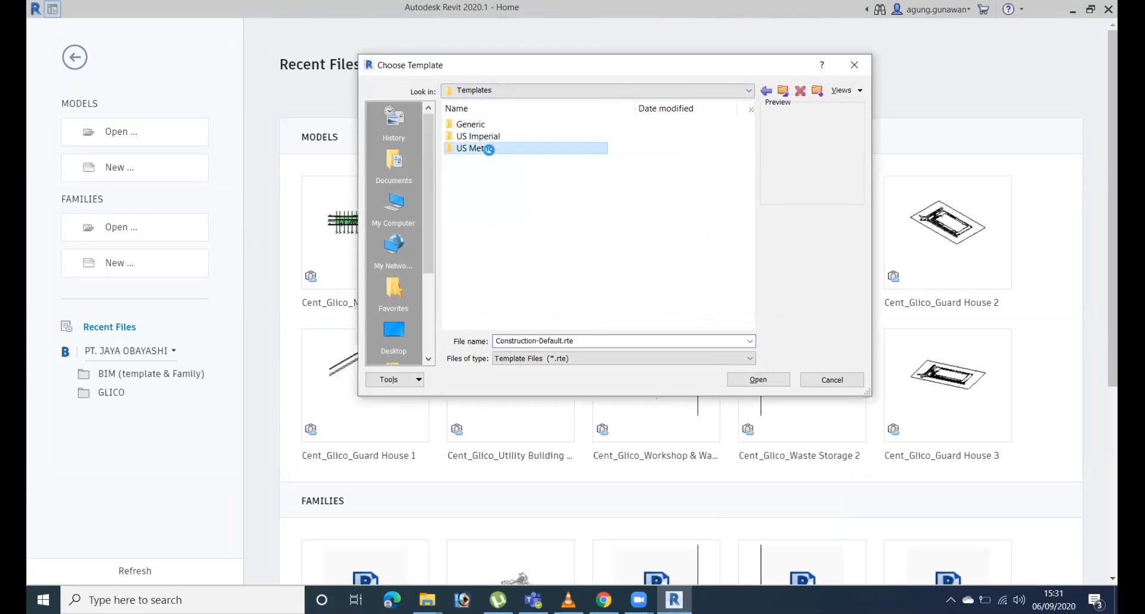
Create a new project from the Construction-DefaultMetric template in the US Metric folder.
left_click(508, 149)
left_click(524, 125)
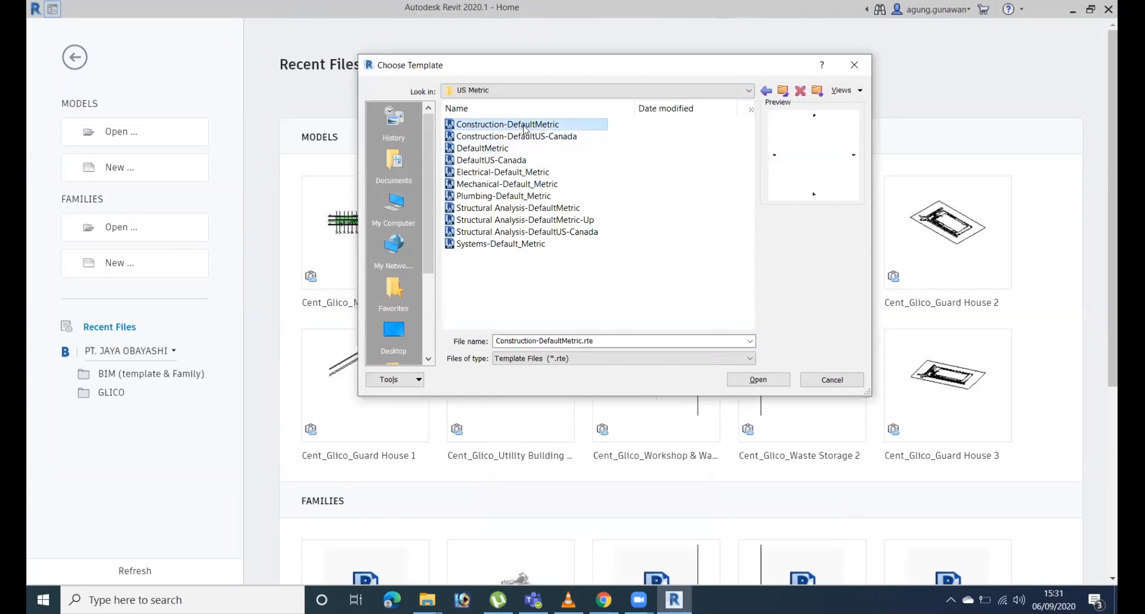
left_click(758, 379)
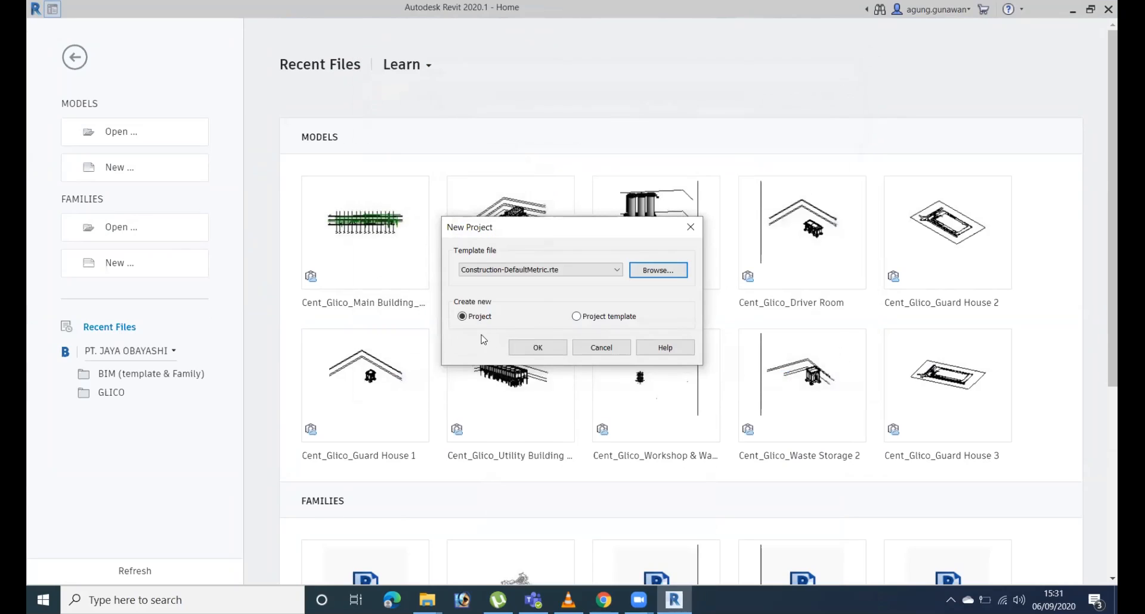
left_click(535, 348)
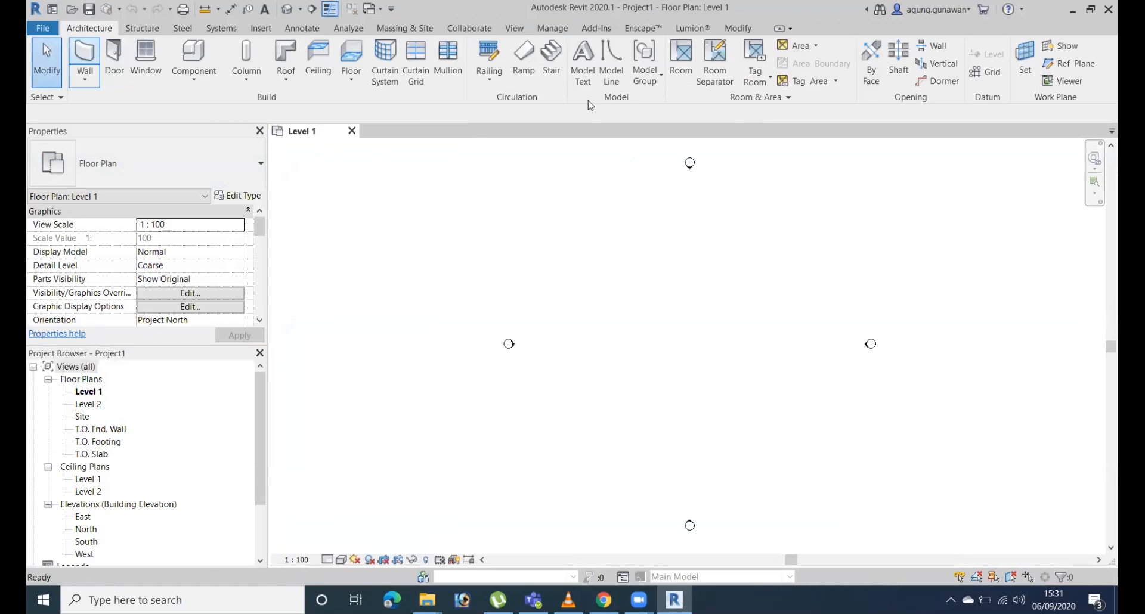
Draw a rectangle of Generic - 200mm walls, about 11000 by 19000 mm, between the elevation markers on Level 1.
key("w")
key("a")
left_click(608, 47)
left_click(650, 282)
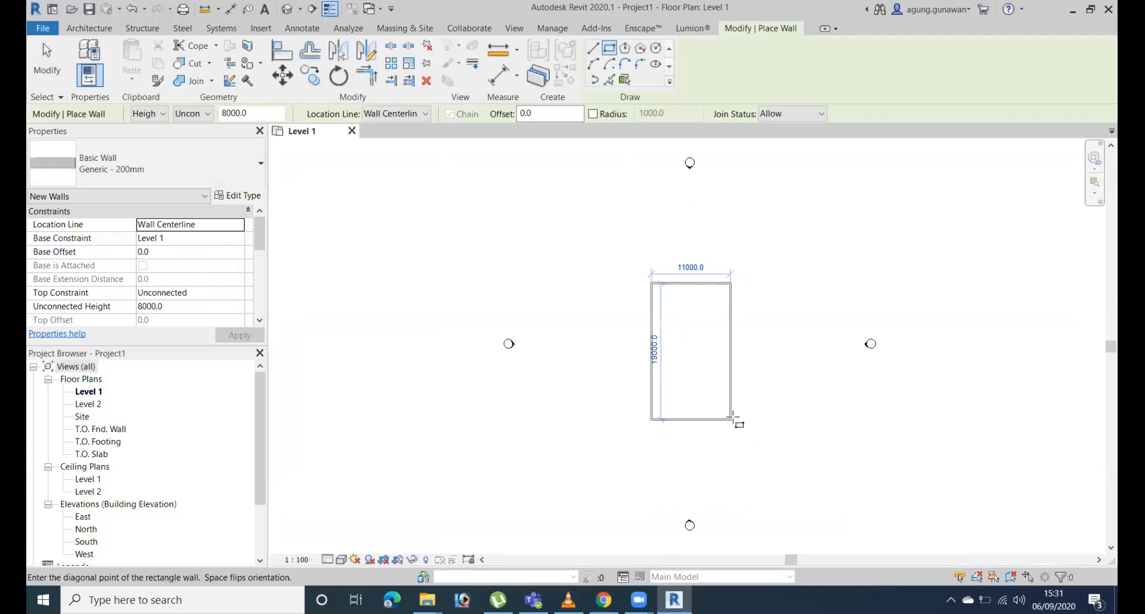
left_click(731, 420)
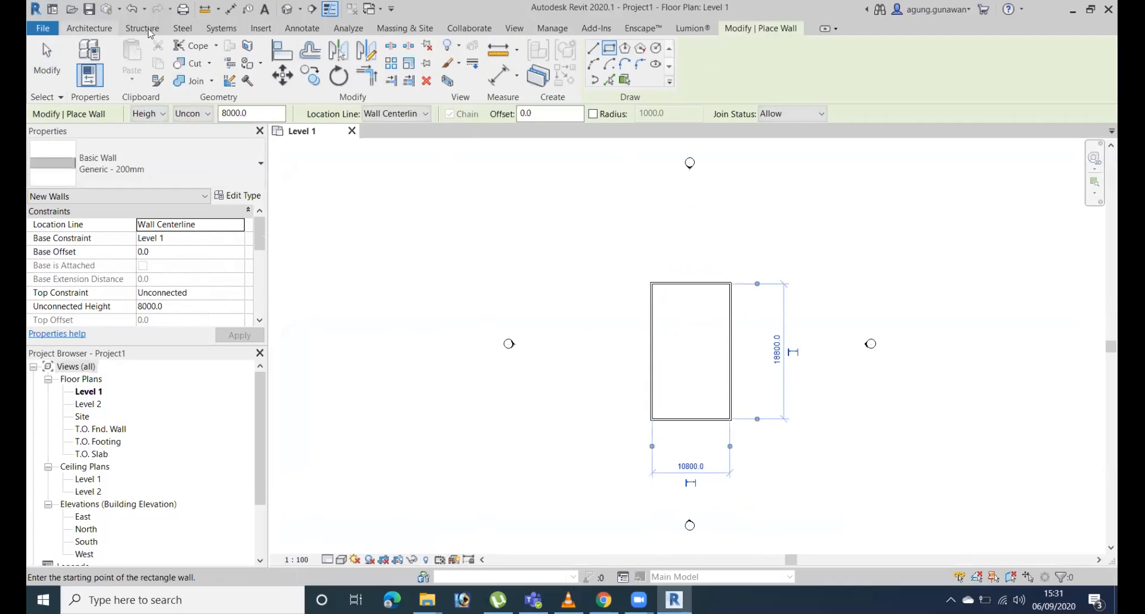
left_click(102, 30)
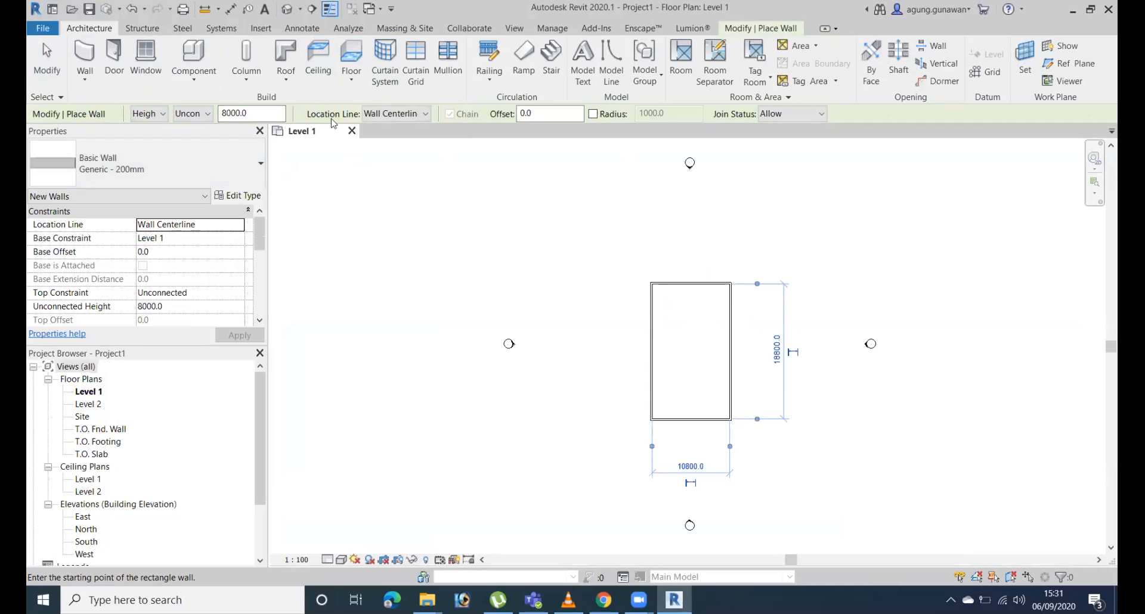
left_click(293, 82)
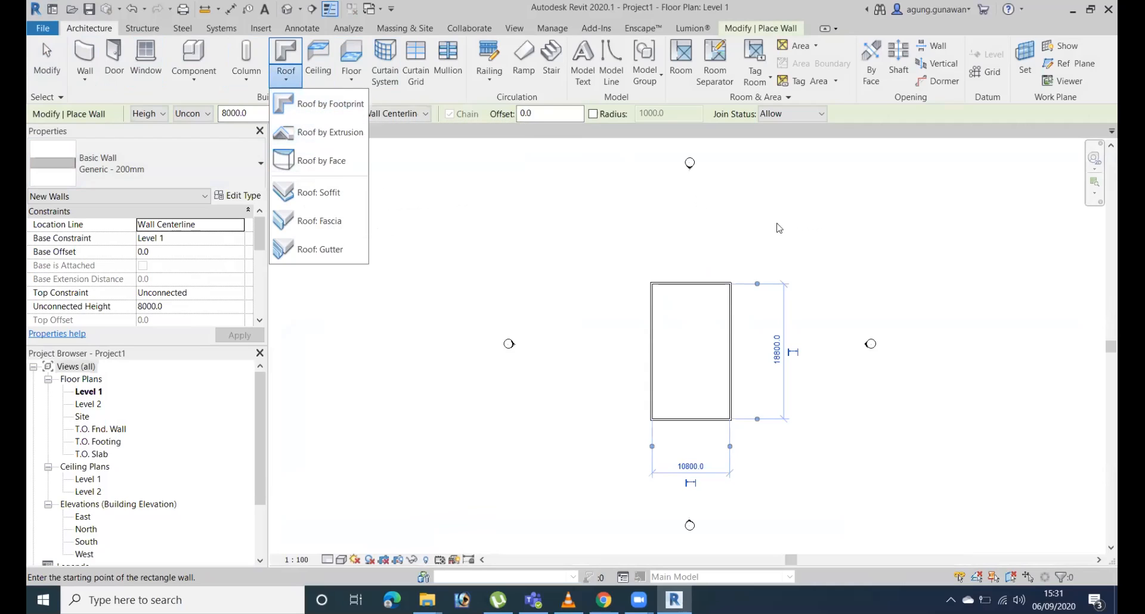
left_click(597, 192)
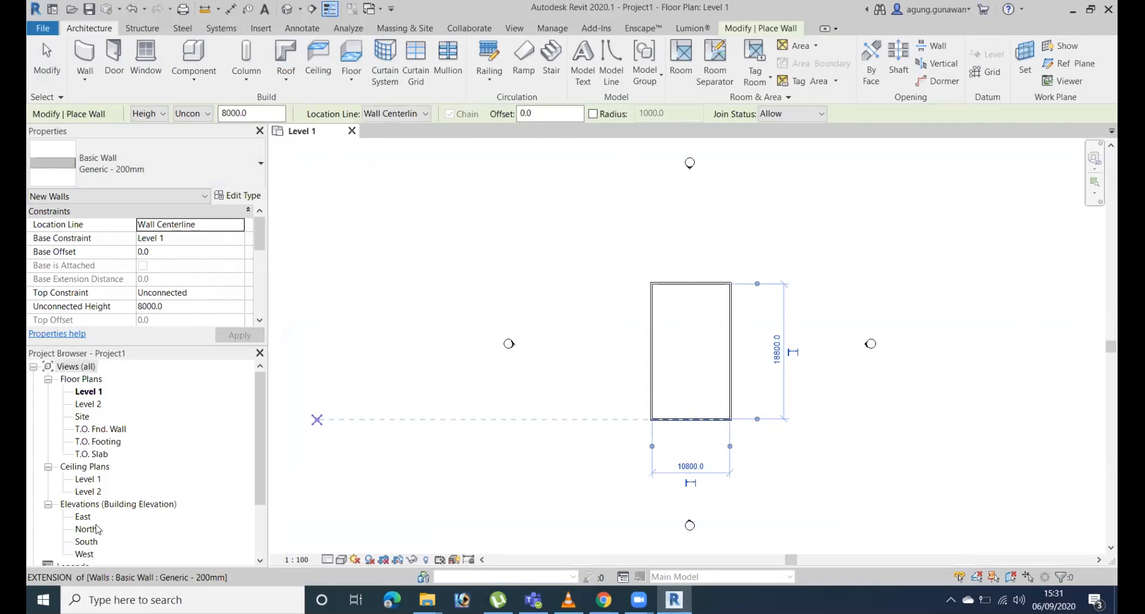
In the North elevation, delete the T.O. Fnd. Wall, T.O. Slab, T.O. Footing and B.O. Footing levels together with their plan views.
double_click(86, 529)
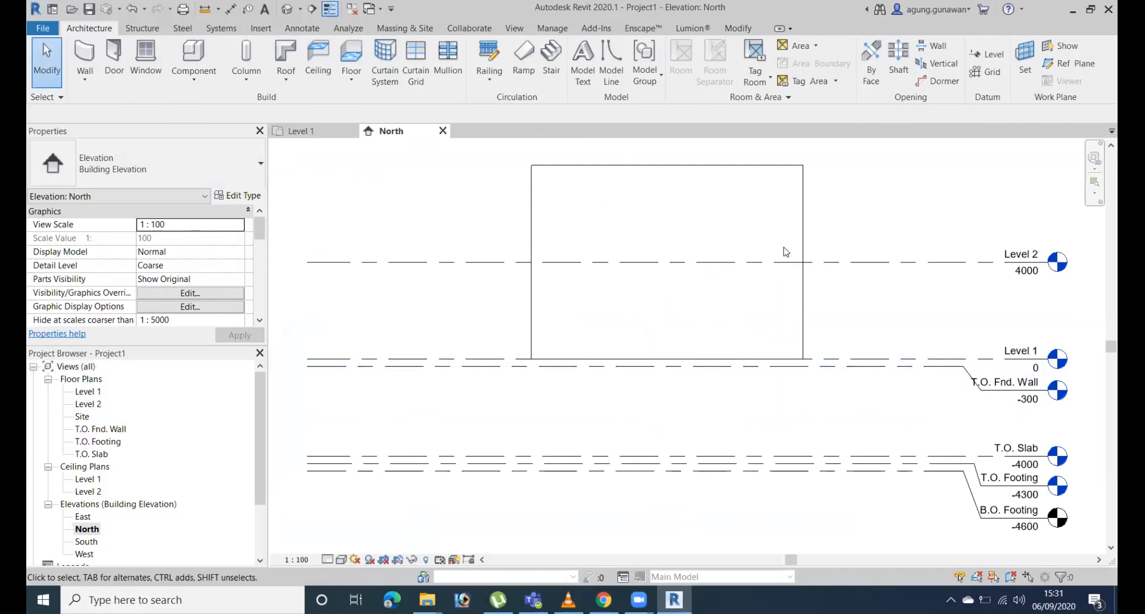
middle_click_drag(885, 434, 826, 337)
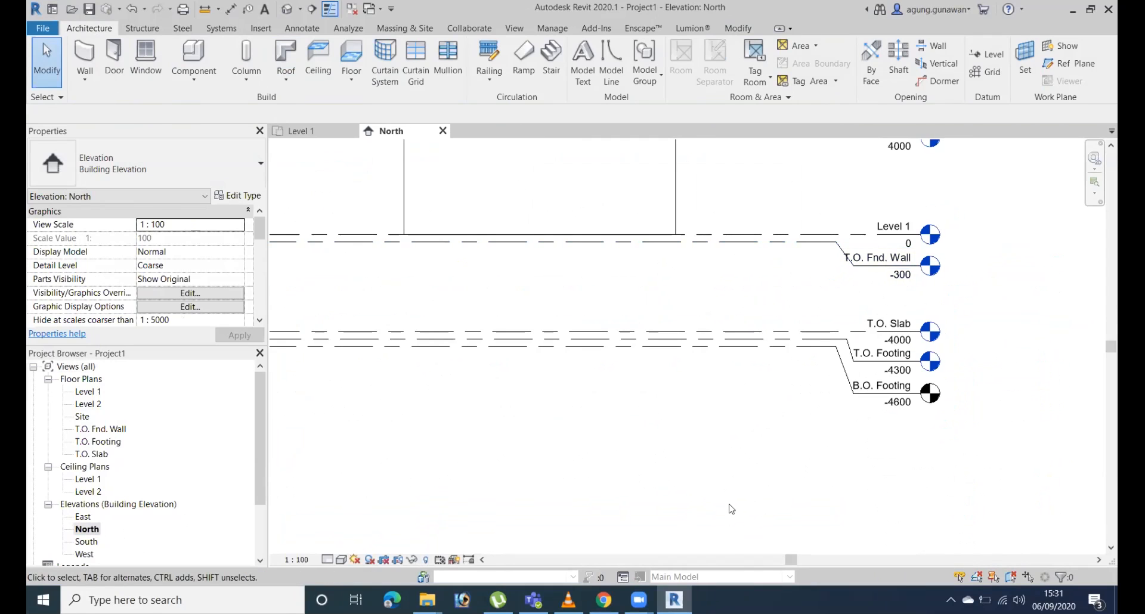
left_click_drag(887, 460, 838, 247)
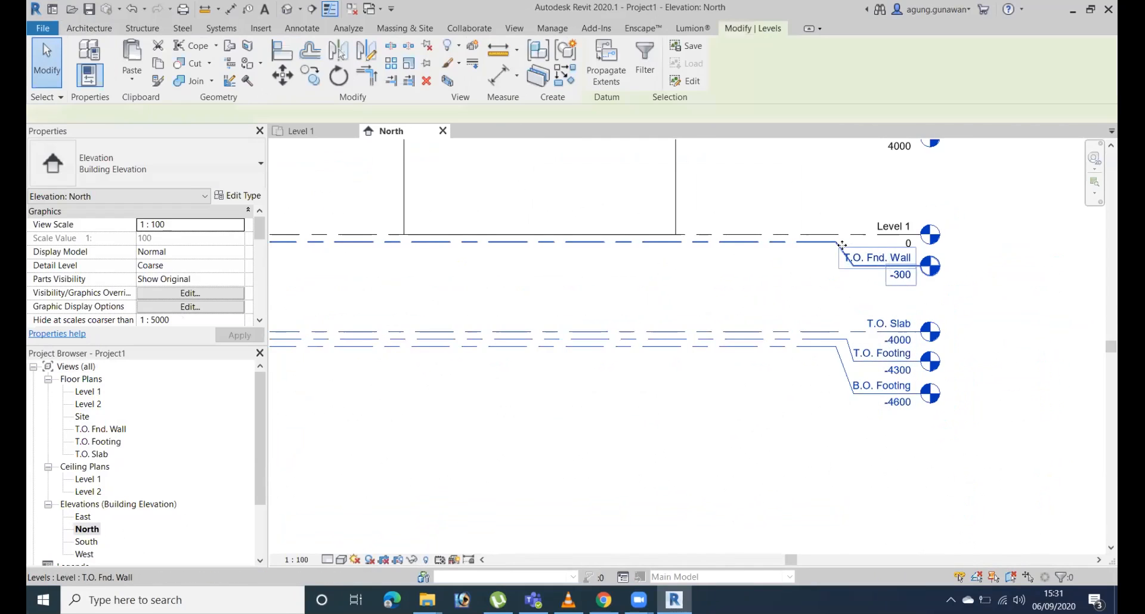
key("Delete")
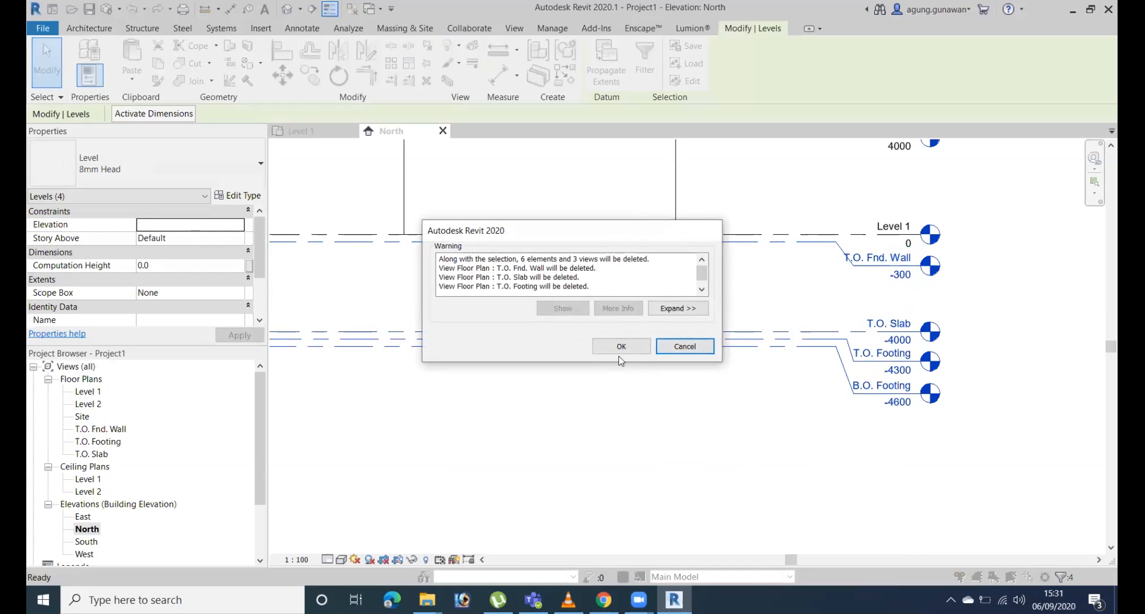
left_click(621, 346)
scroll(685, 448, "down", 2)
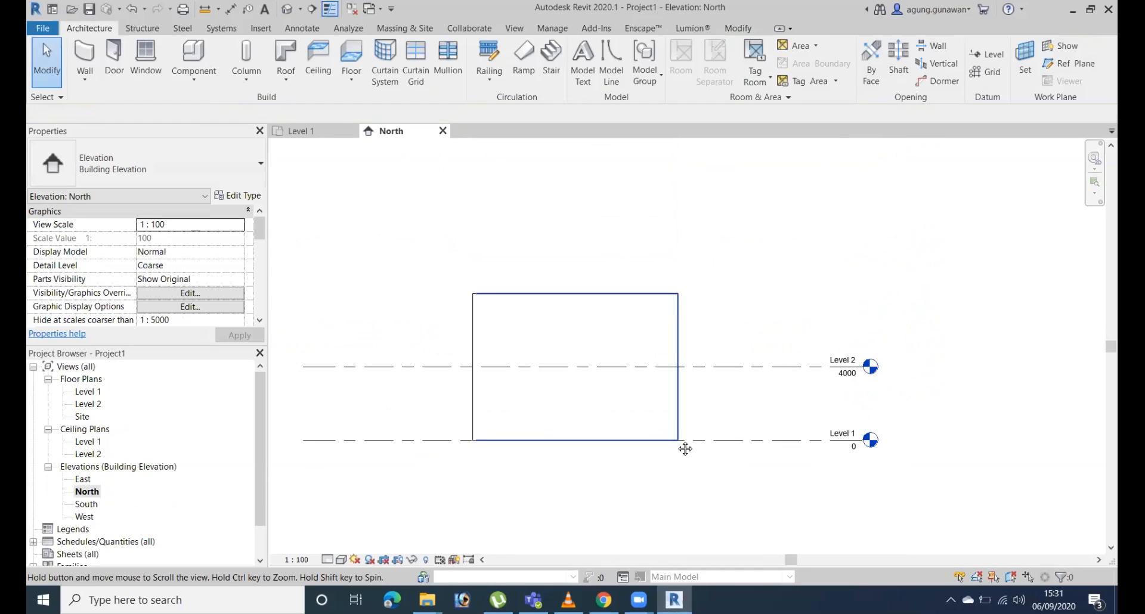
Set the top constraint of all four walls to Up to level: Level 2.
left_click_drag(677, 285, 353, 346)
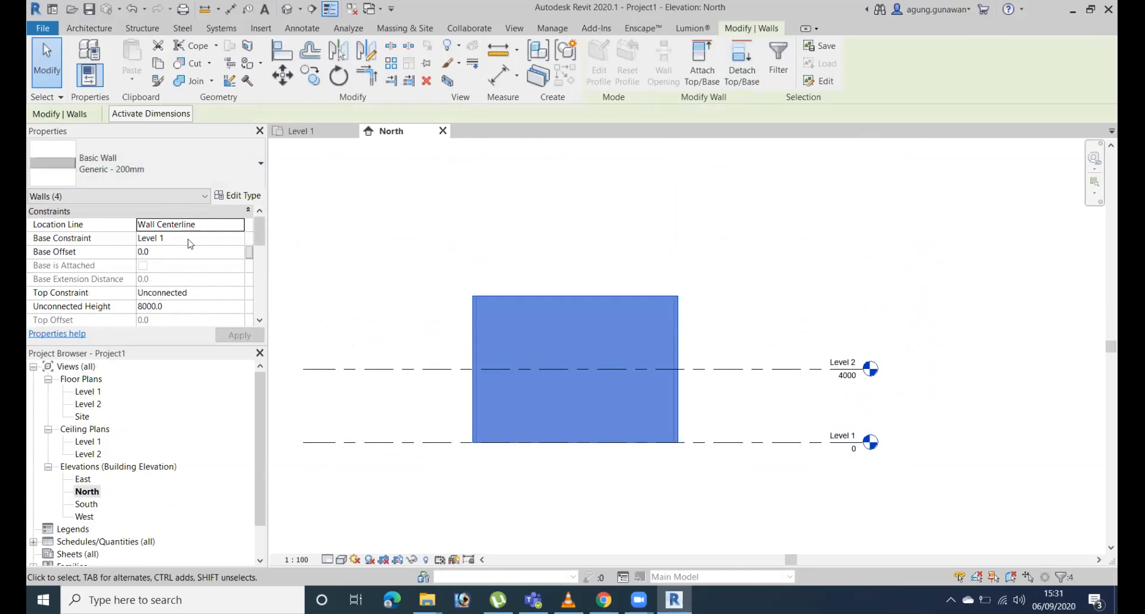
left_click(243, 292)
left_click(242, 292)
left_click(191, 331)
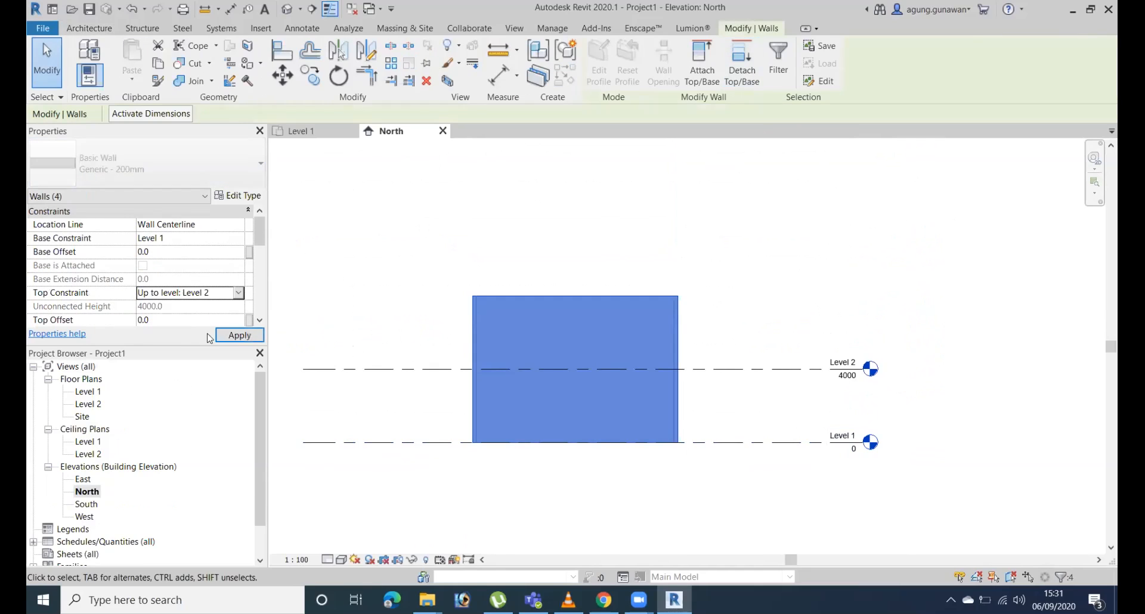
middle_click_drag(730, 363, 781, 378)
left_click(770, 281)
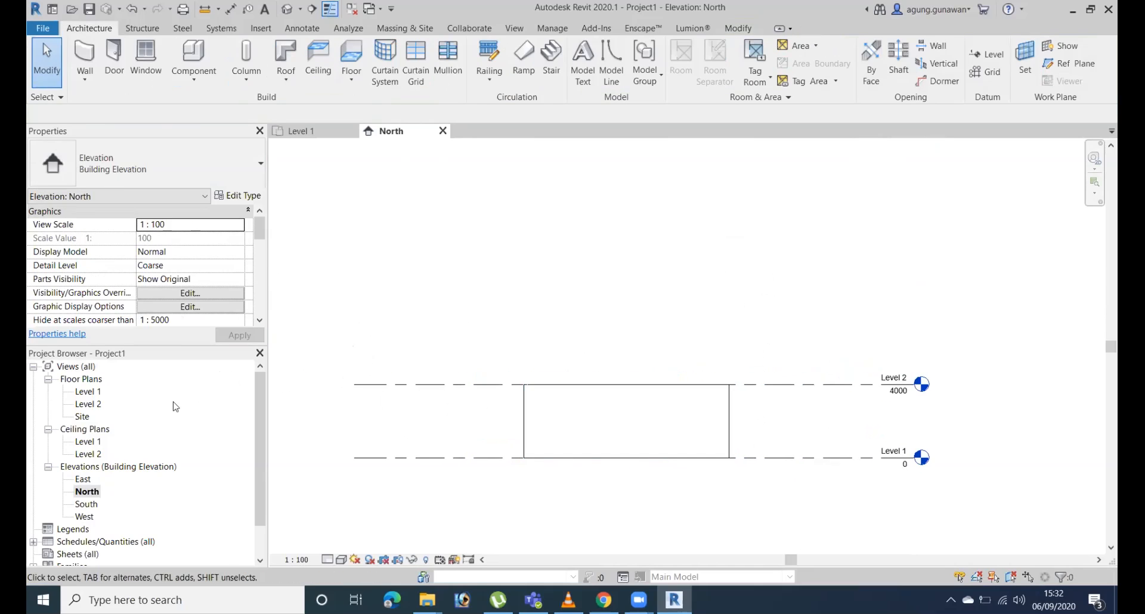
Start a Roof by Extrusion in the 3D view on the long right-hand wall's outer face, referenced to Level 2 with 0.0 offset.
left_click(288, 75)
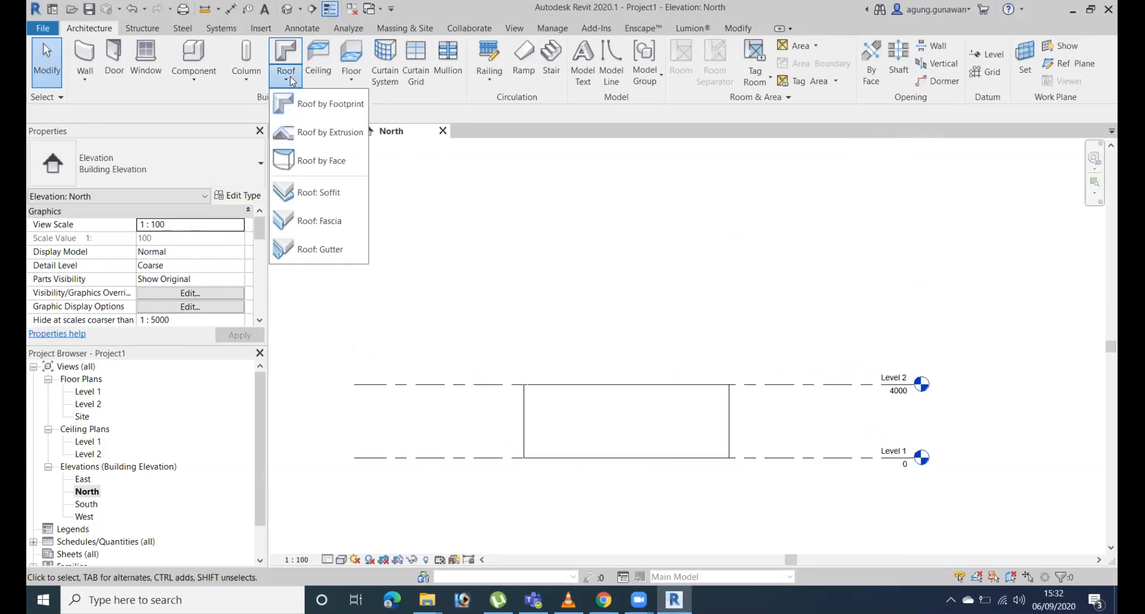
left_click(308, 133)
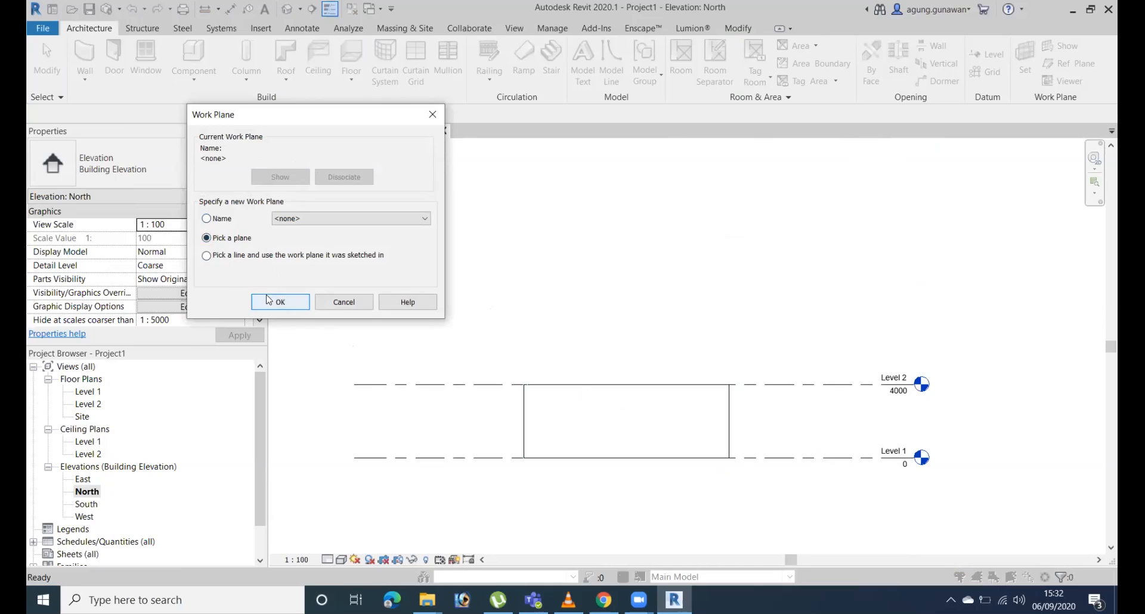
left_click(280, 302)
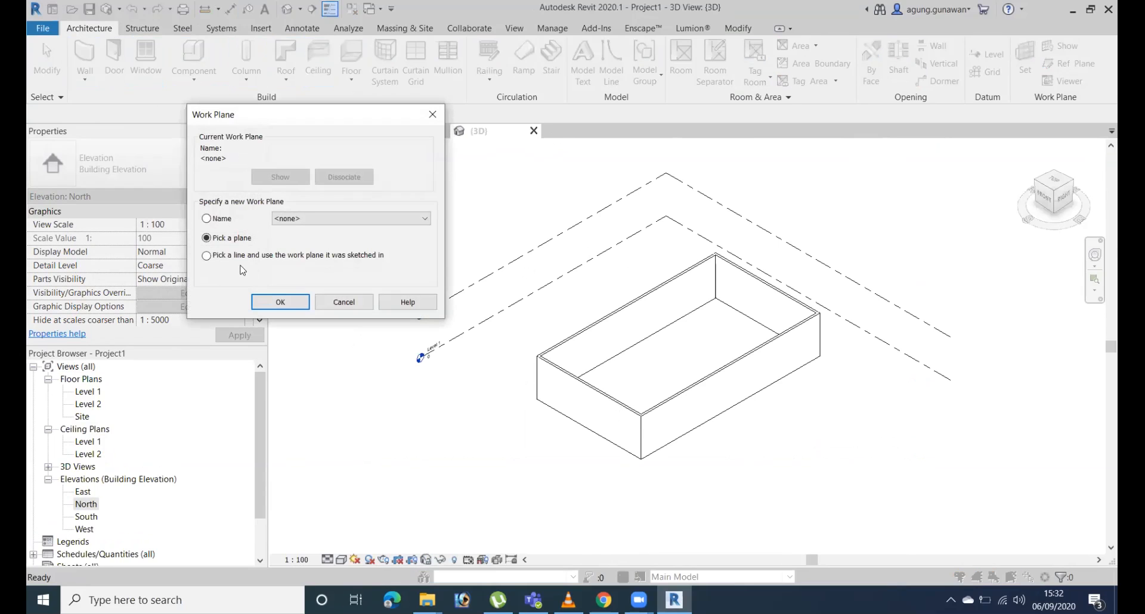
left_click(273, 304)
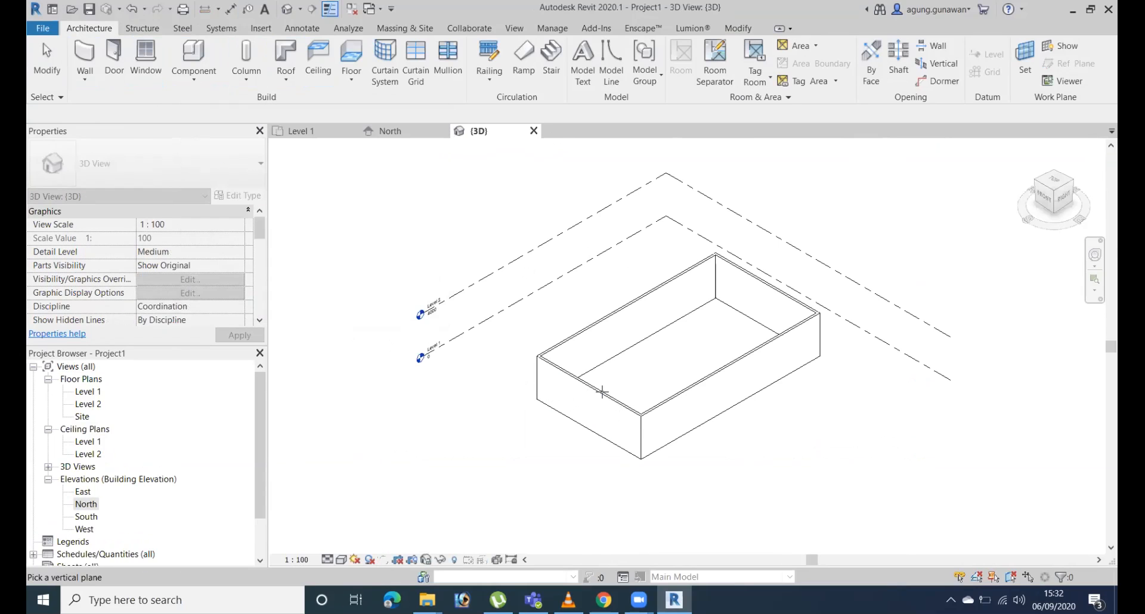
left_click(734, 374)
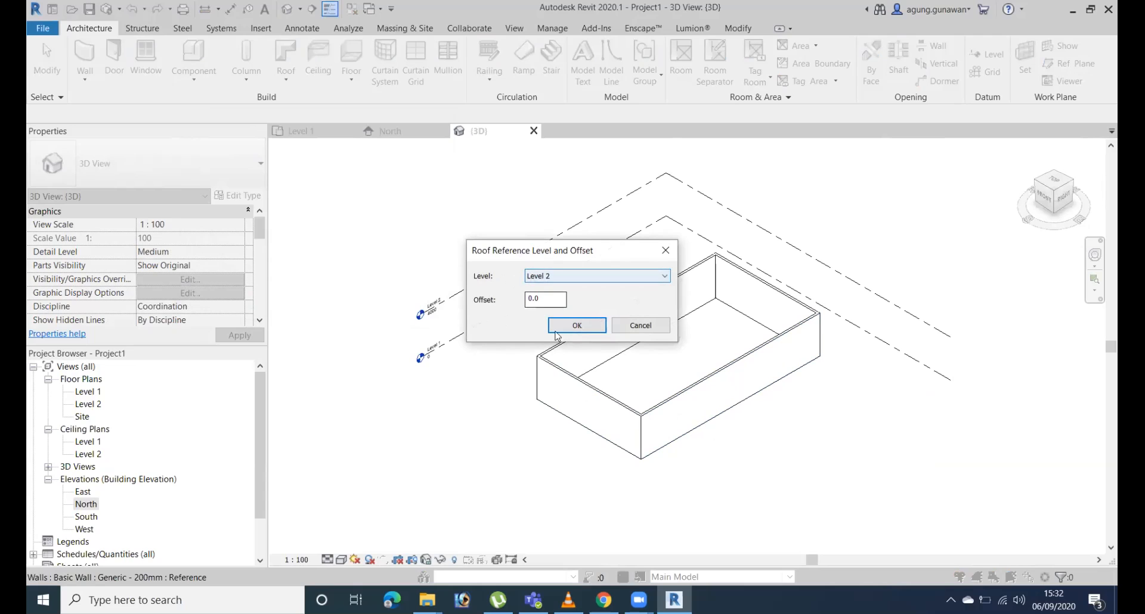
left_click(576, 325)
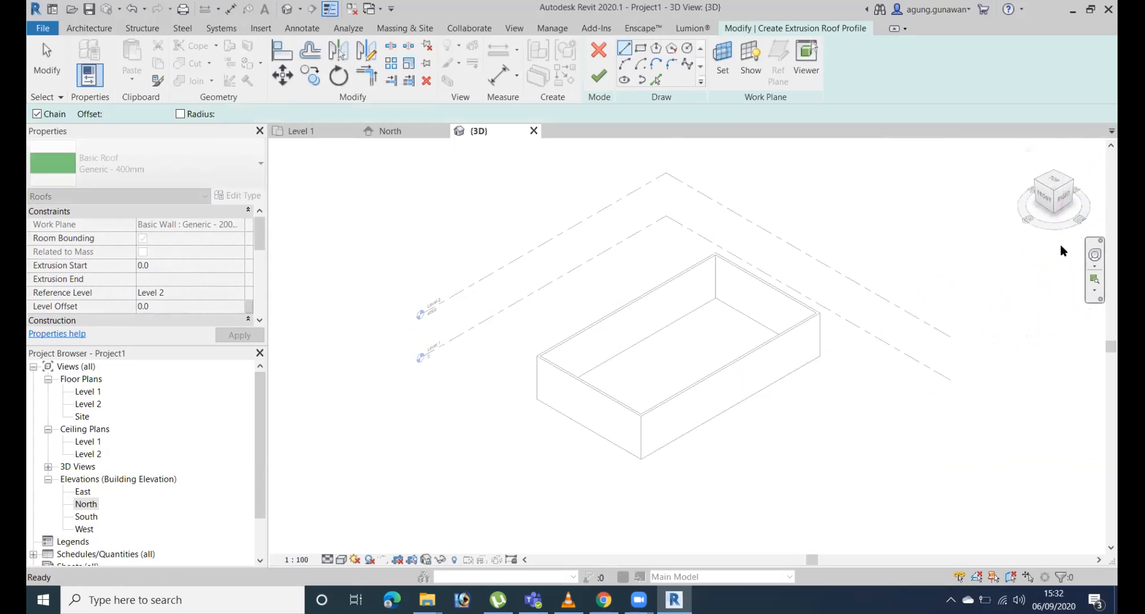
From the Right view, sketch a shallow upward start-end-radius arc about 9900 mm wide above Level 2, beginning outside the building's left end.
left_click(1064, 206)
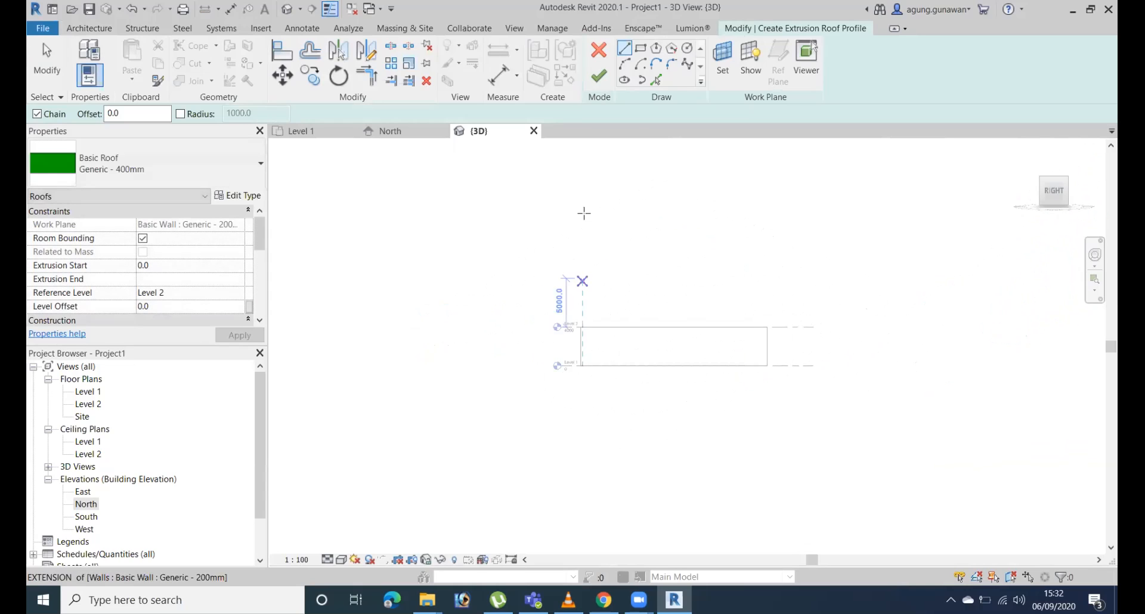
left_click(624, 63)
scroll(609, 316, "up", 3)
mouse_move(711, 350)
middle_mouse_down()
mouse_move(341, 363)
mouse_move(620, 348)
middle_mouse_up()
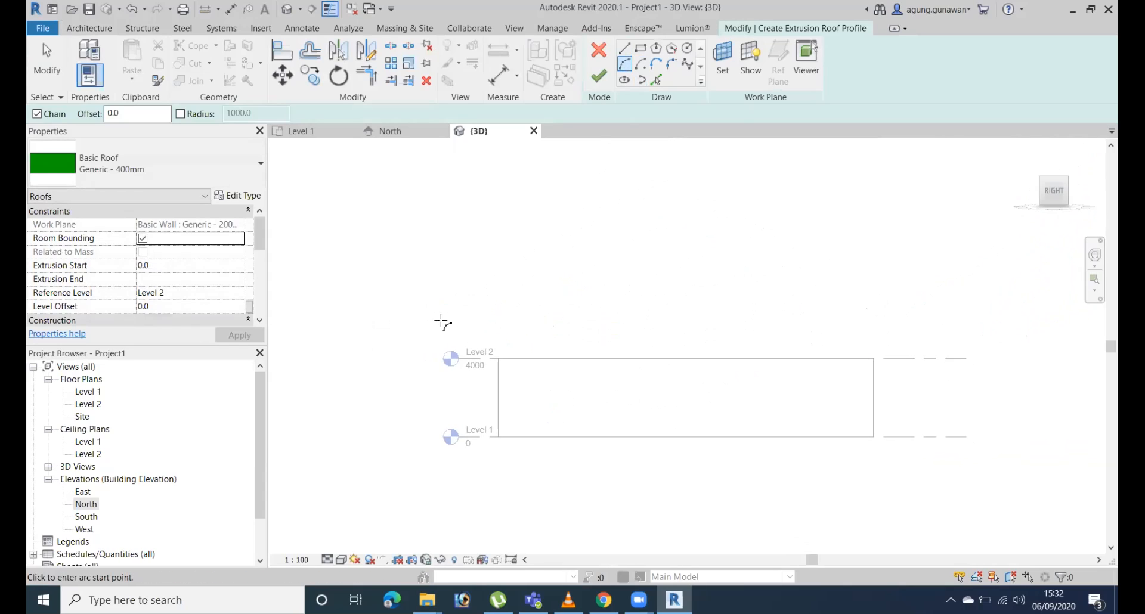
left_click(456, 325)
left_click(651, 324)
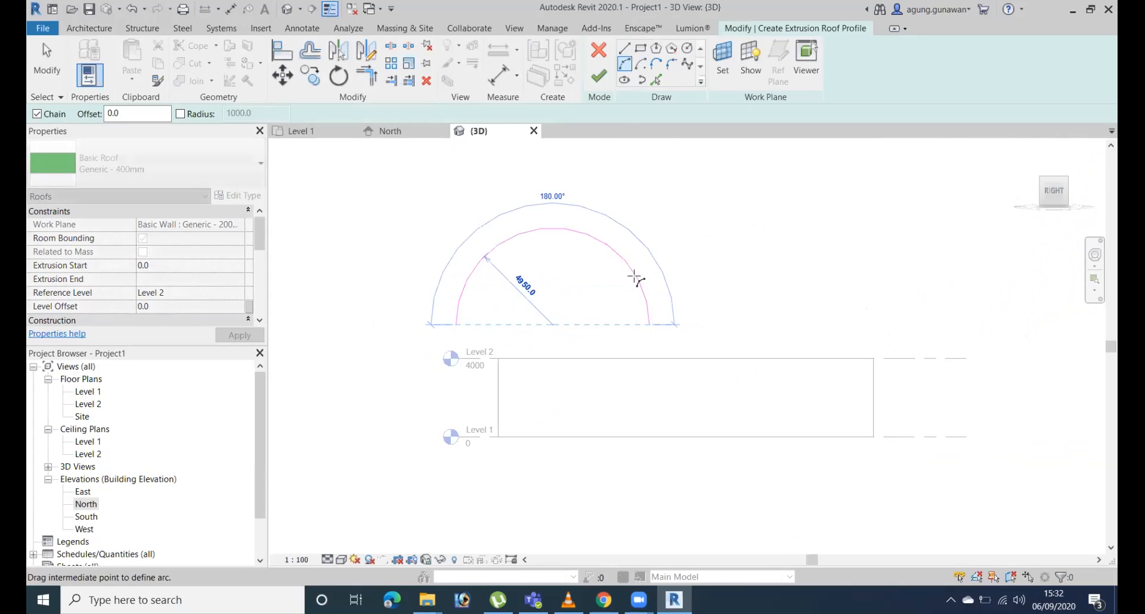
left_click(607, 304)
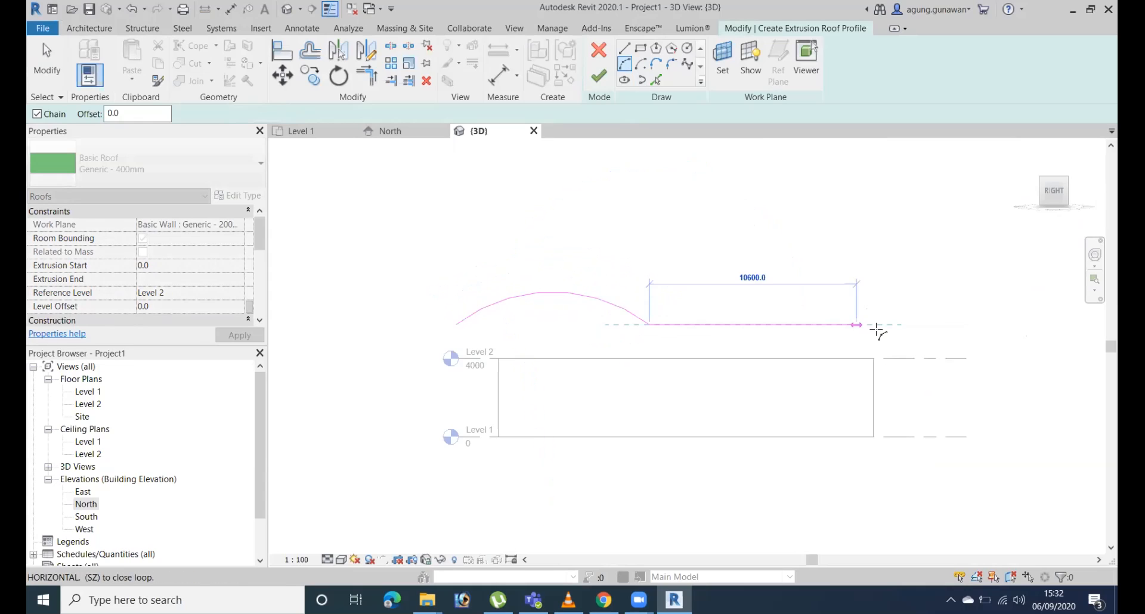
Continue the roof profile with a downward arc tangent to the first, radius about 12855 mm, ending beyond the building's right end.
left_click(954, 323)
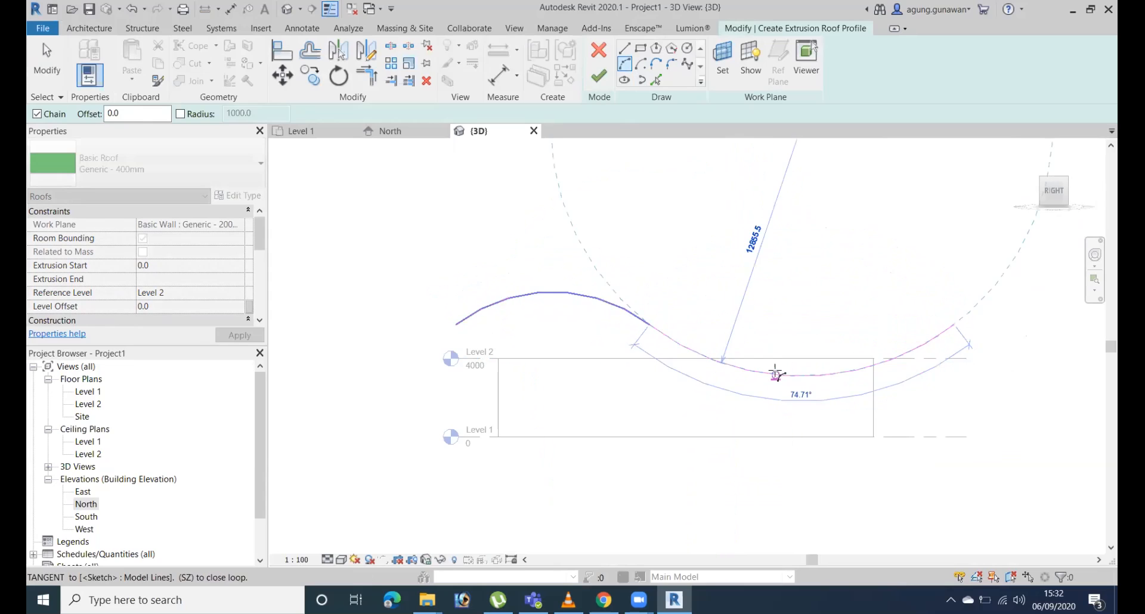
left_click(769, 358)
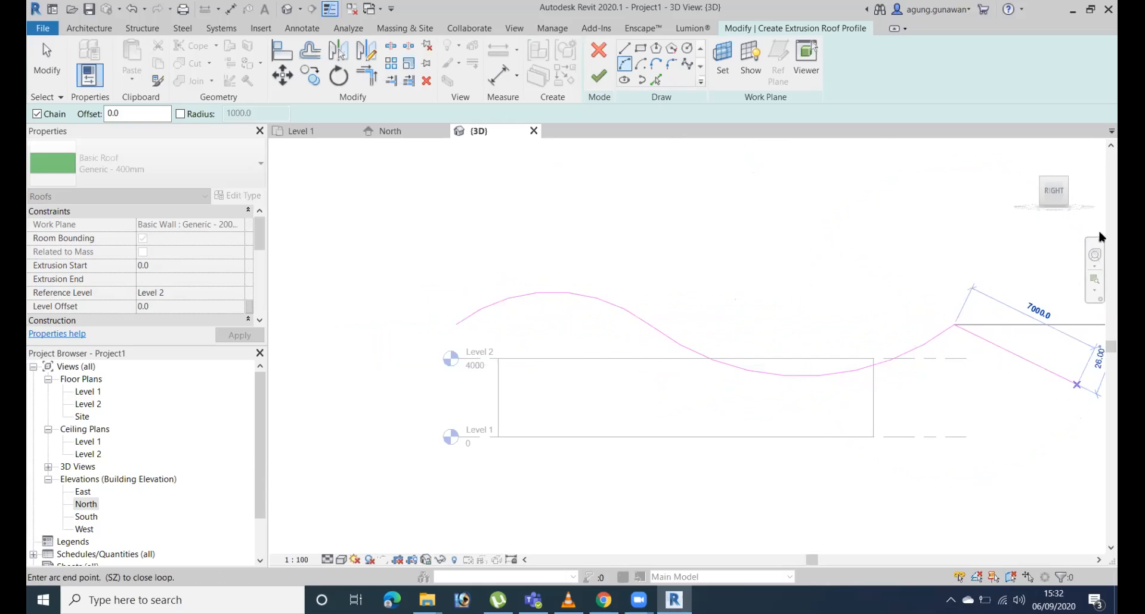
key("Escape")
key("Escape")
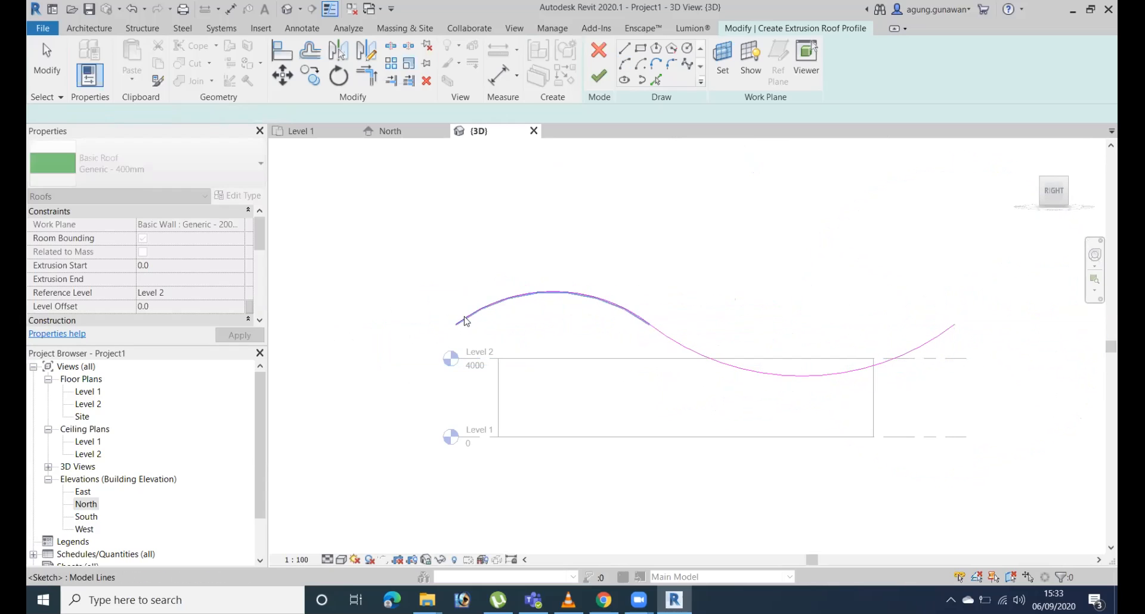
Stretch the first arc's free end outward and down to about the height of Level 2.
left_click(464, 319)
left_click_drag(456, 325, 422, 359)
left_click(820, 246)
Move both profile arcs up together so the whole wave sits just above the walls.
left_click_drag(823, 241, 603, 334)
key("Up")
key("Up")
key("Up")
key("Up")
key("Up")
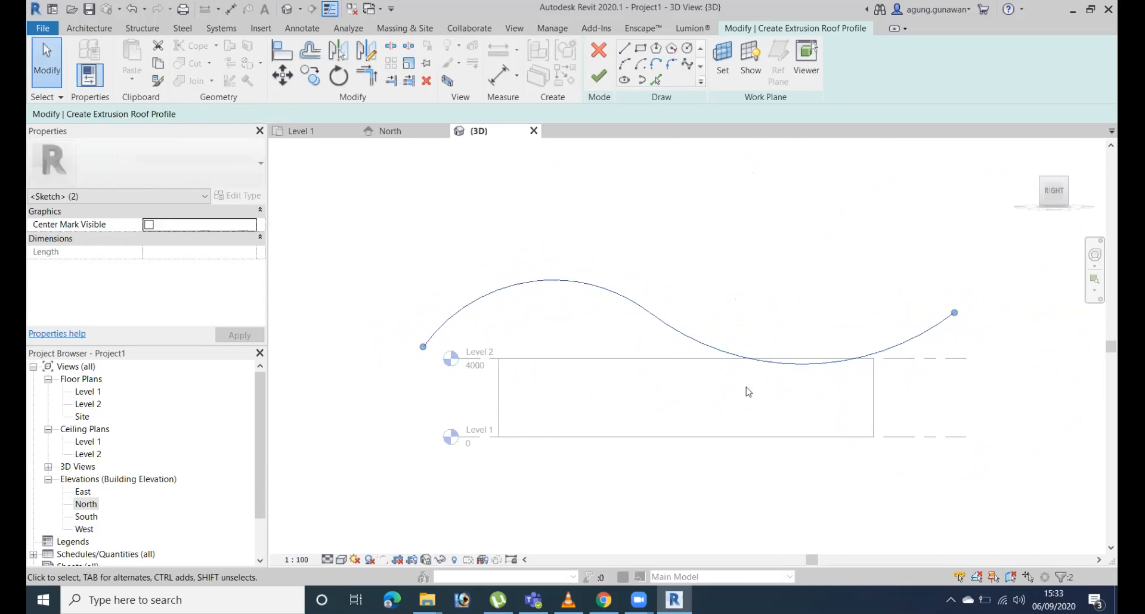
key("Up")
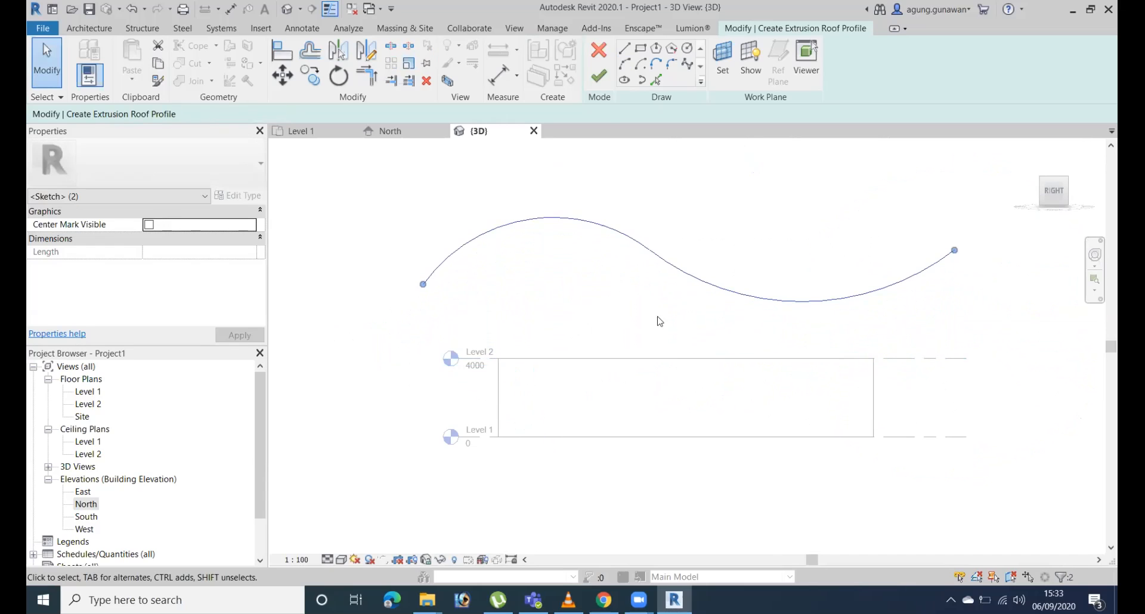
key("Down")
key("Down")
key("Down")
key("Down")
key("Down")
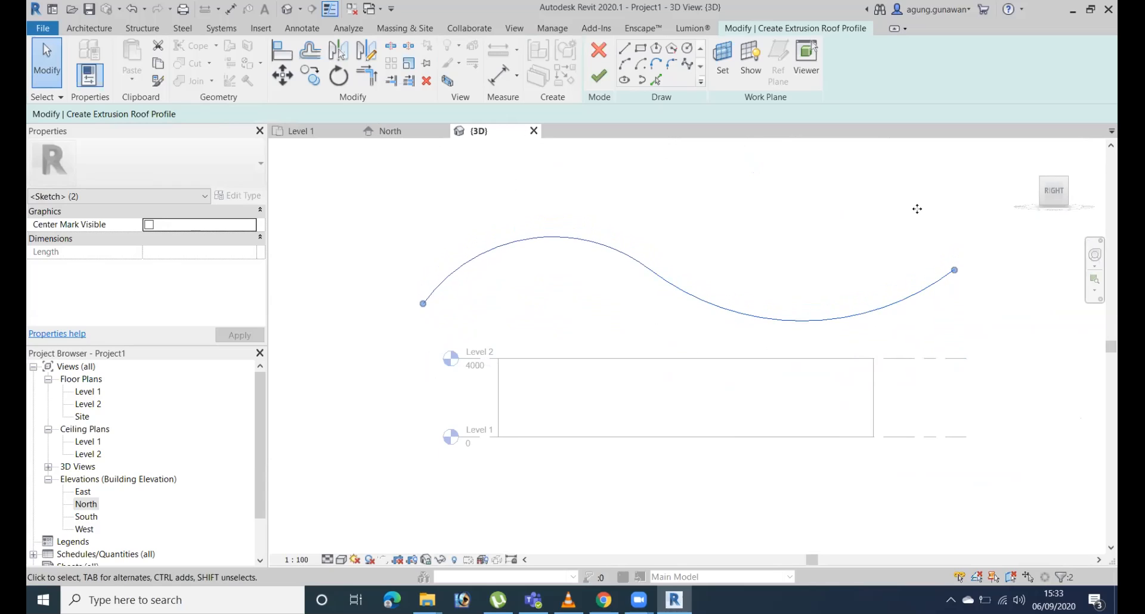
Finish the extrusion roof from the wave profile and change its type to Sloped Glazing.
mouse_move(678, 366)
middle_mouse_down("shift")
mouse_move(902, 469)
mouse_move(889, 539)
mouse_move(808, 369)
mouse_move(848, 333)
middle_mouse_up("shift")
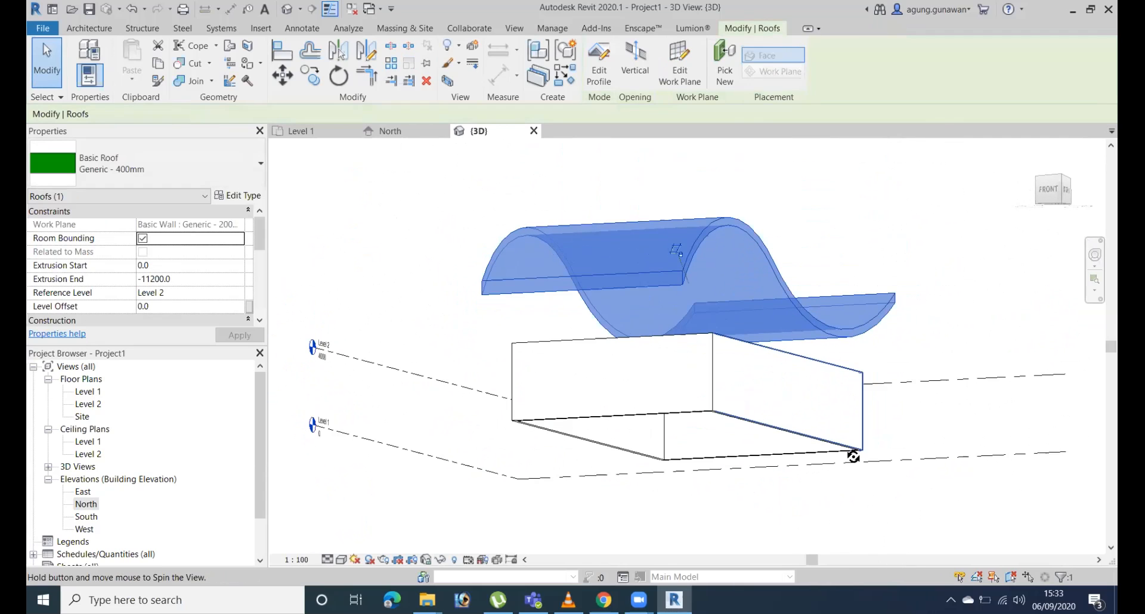
middle_click_drag(854, 456, 805, 417, "shift")
left_click(168, 169)
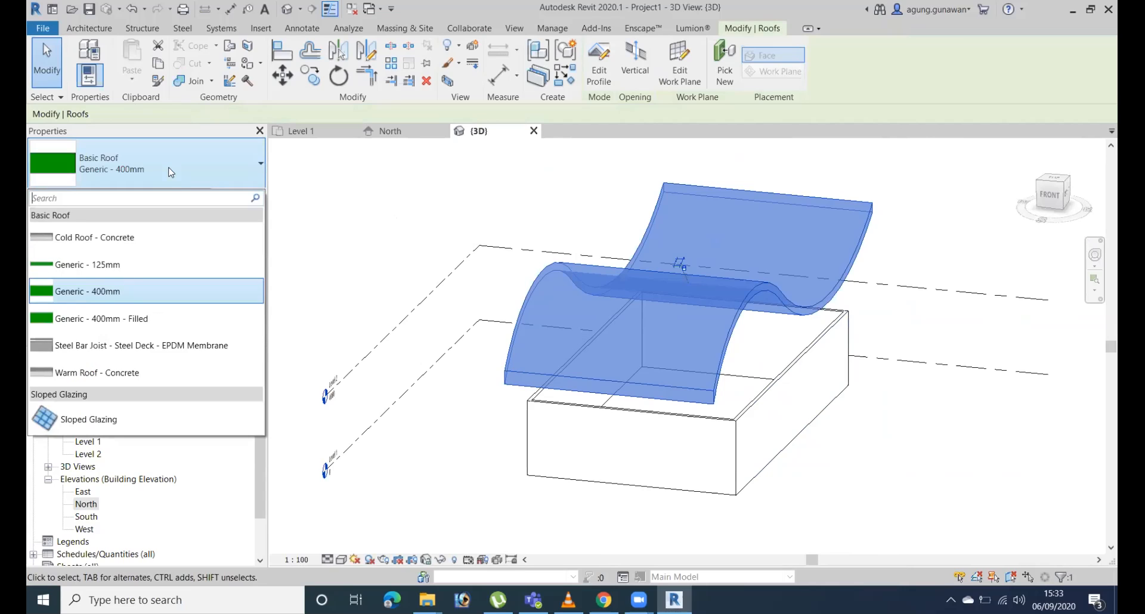
left_click(190, 420)
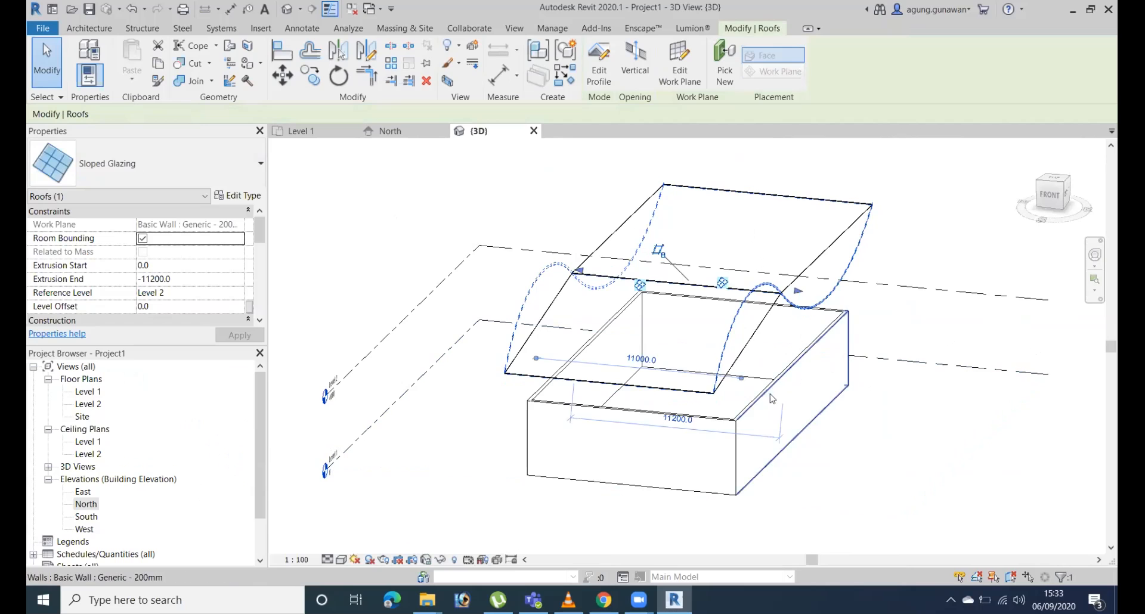
Edit the Sloped Glazing roof's type properties and set its curtain panel to System Panel : Glazed.
middle_click_drag(844, 384, 745, 269, "shift")
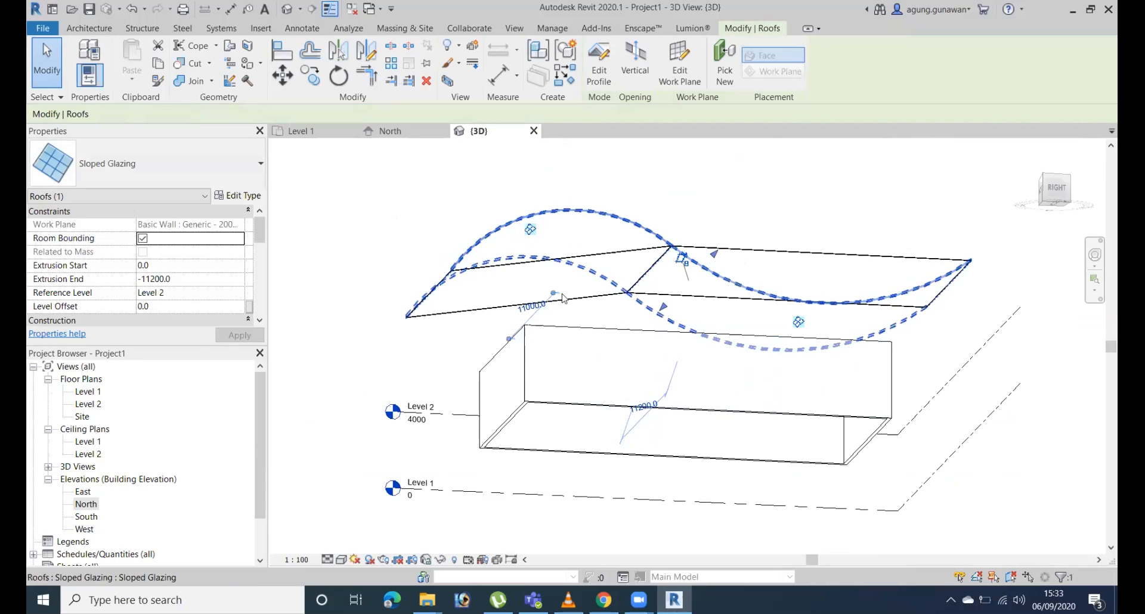
left_click(253, 197)
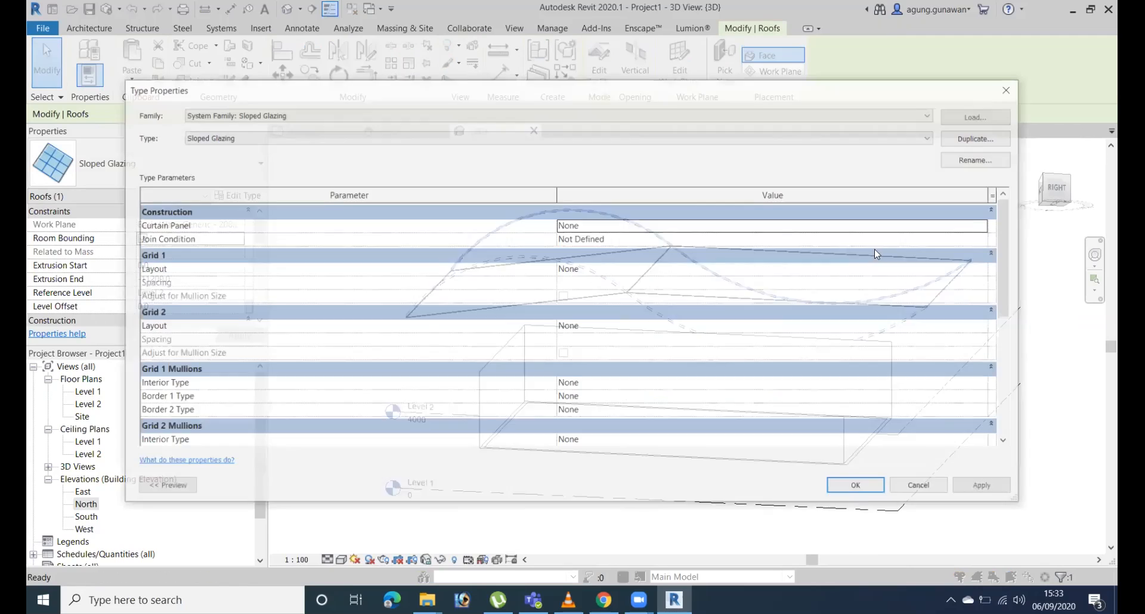
left_click(988, 225)
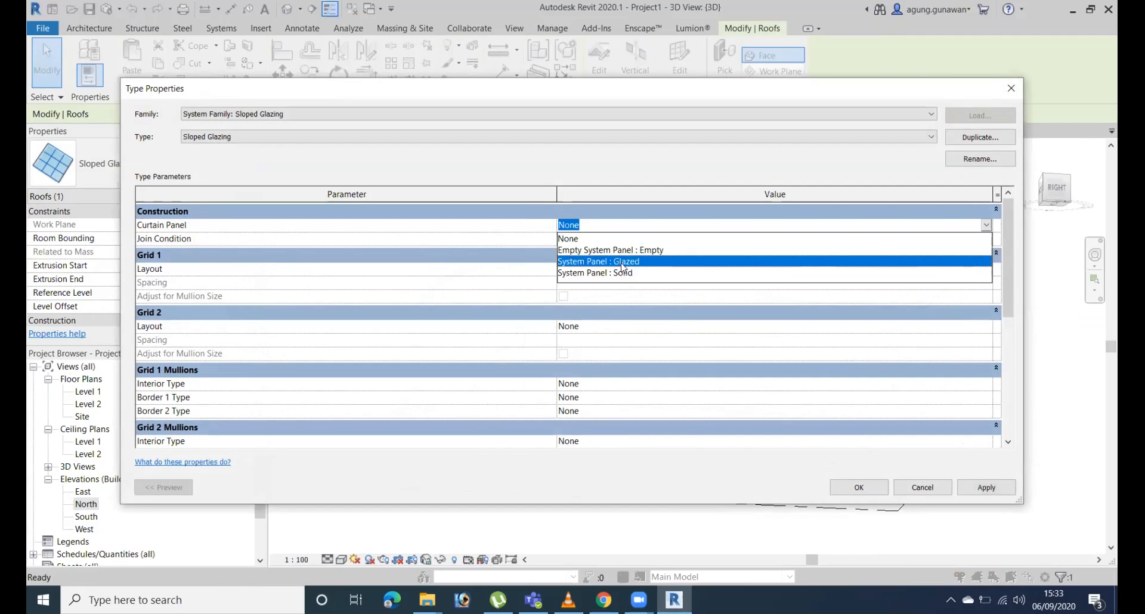
left_click(629, 261)
Set the Grid 1 layout to Maximum Spacing and the Grid 2 layout to Minimum Spacing.
left_click(990, 268)
left_click(987, 269)
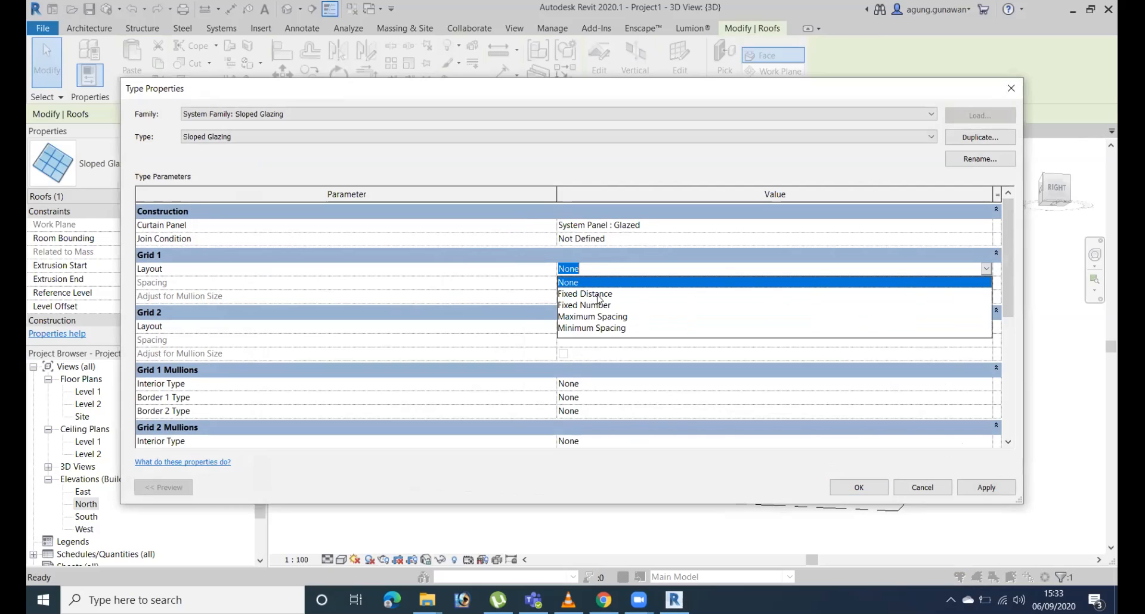
left_click(597, 317)
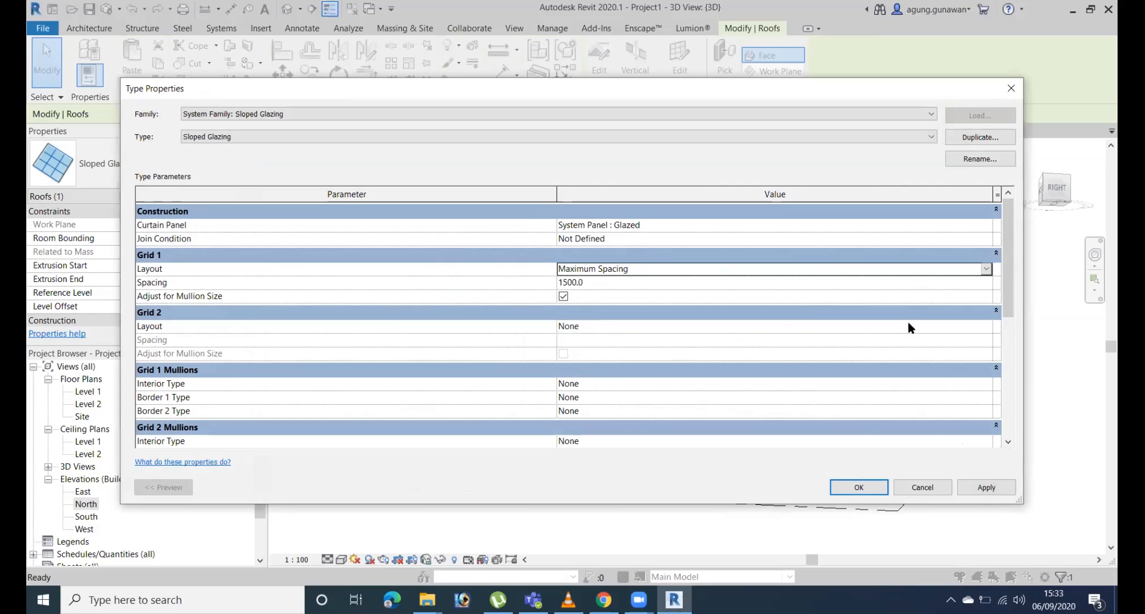
left_click(988, 328)
left_click(986, 327)
left_click(592, 385)
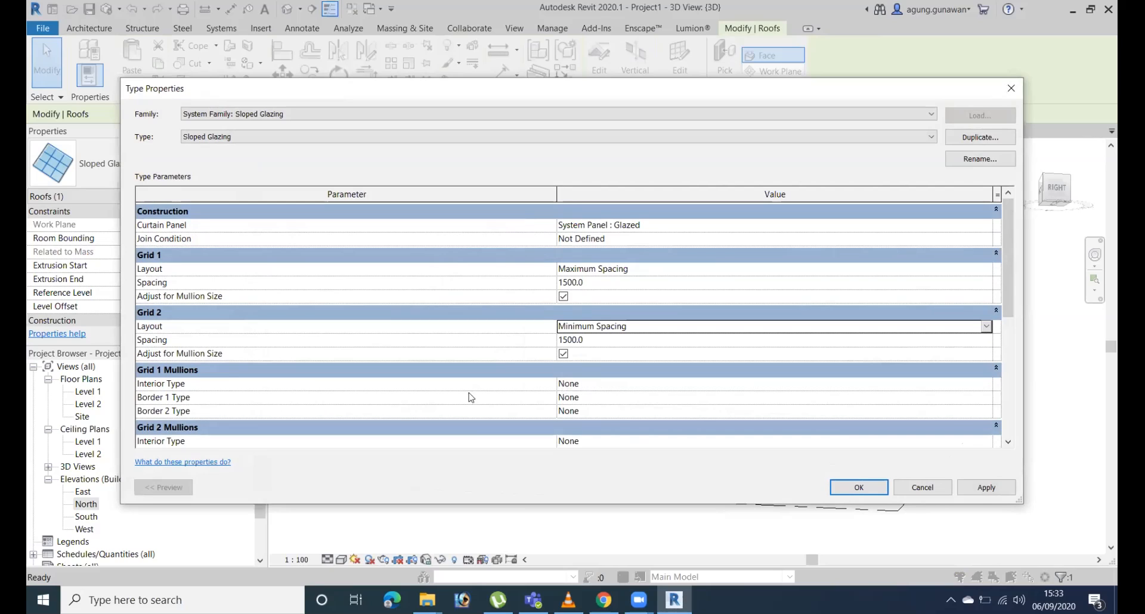
Set the Grid 1 interior, Border 1 and Border 2 mullions to Rectangular Mullion : 50 x 150mm.
left_click(989, 388)
left_click(986, 384)
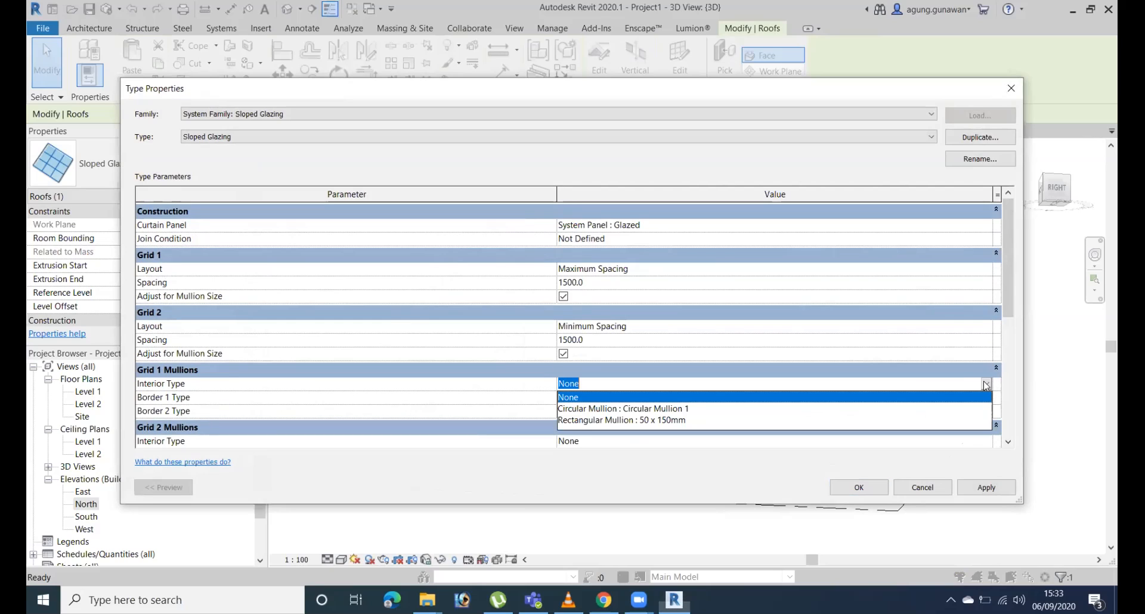
left_click(669, 421)
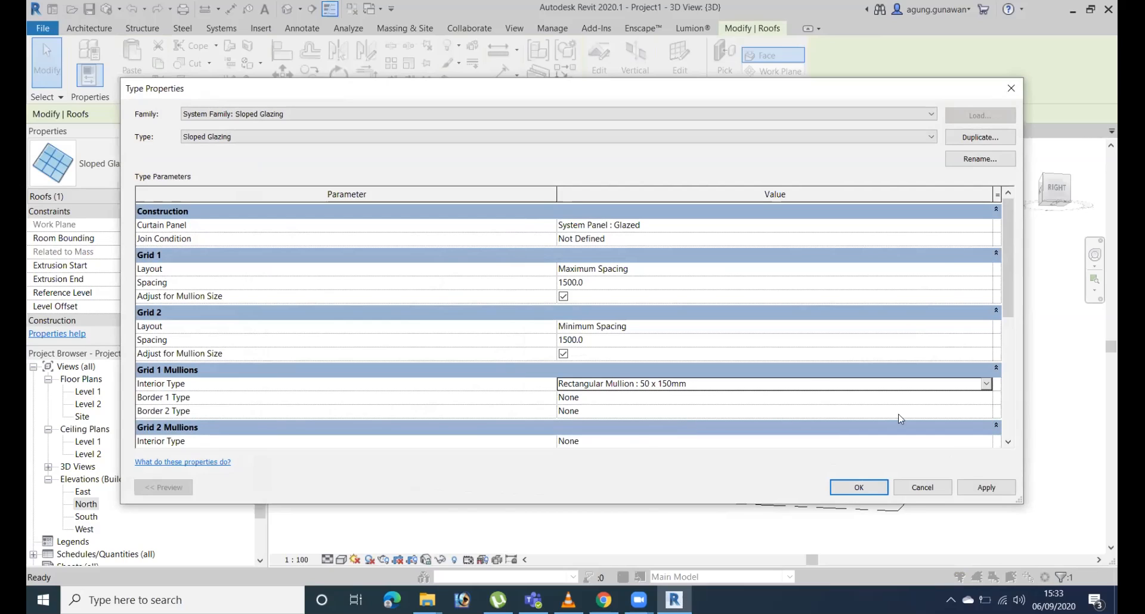
left_click(989, 398)
left_click(986, 398)
left_click(676, 456)
left_click(986, 411)
left_click(986, 411)
left_click(684, 474)
Set the Grid 2 interior, Border 1 and Border 2 mullions to Rectangular Mullion : 50 x 150mm and apply the type changes.
scroll(981, 388, "down", 2)
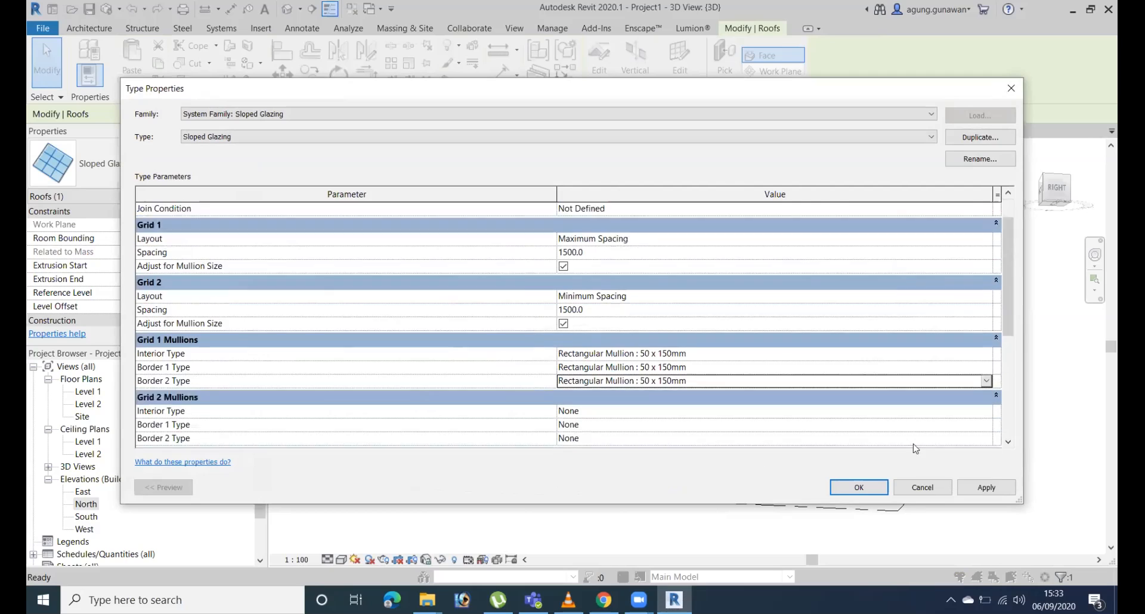
left_click(986, 381)
left_click(987, 381)
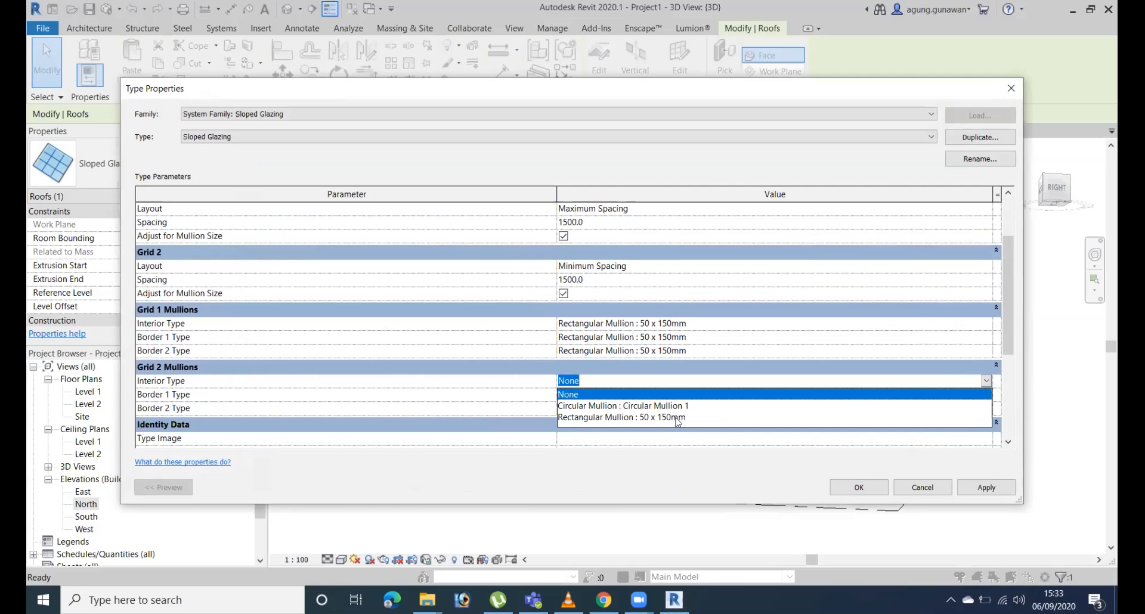
left_click(775, 419)
left_click(987, 394)
left_click(987, 394)
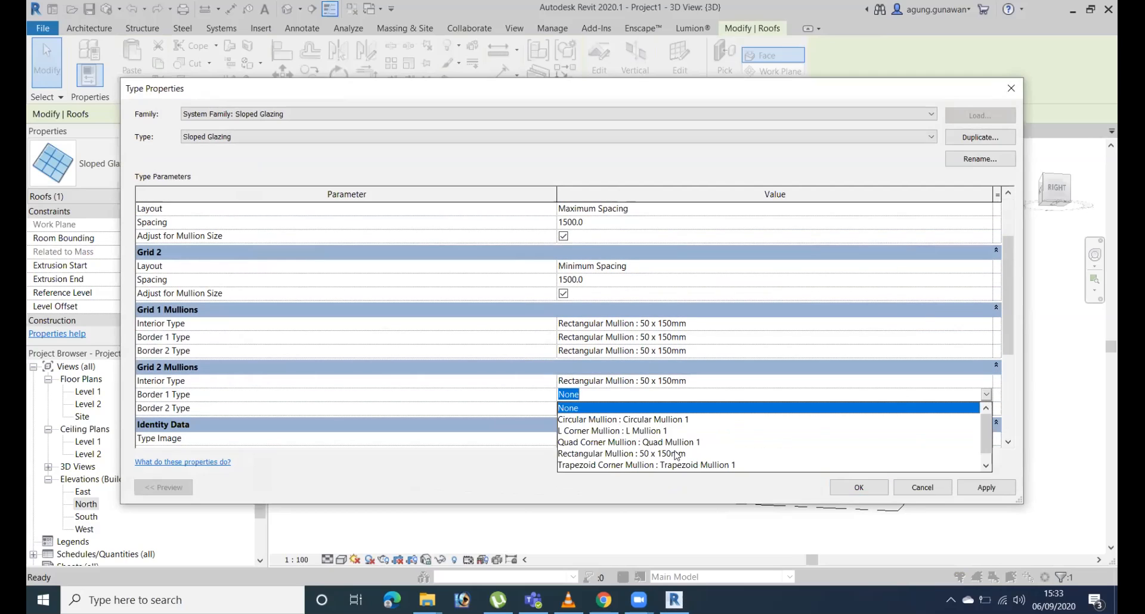
left_click(677, 454)
left_click(987, 408)
left_click(987, 408)
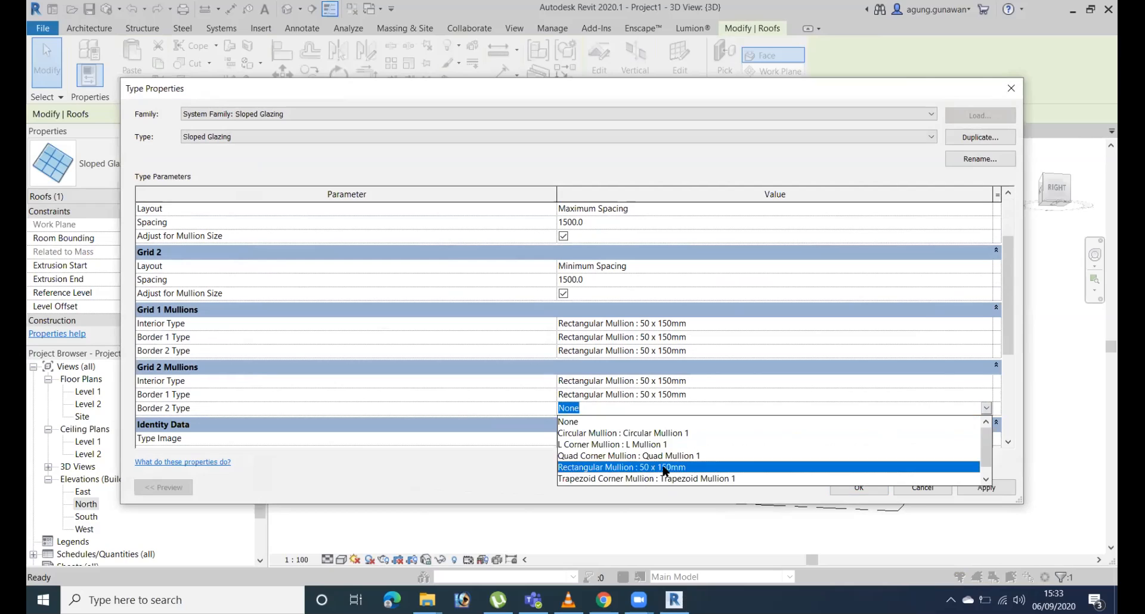
left_click(665, 467)
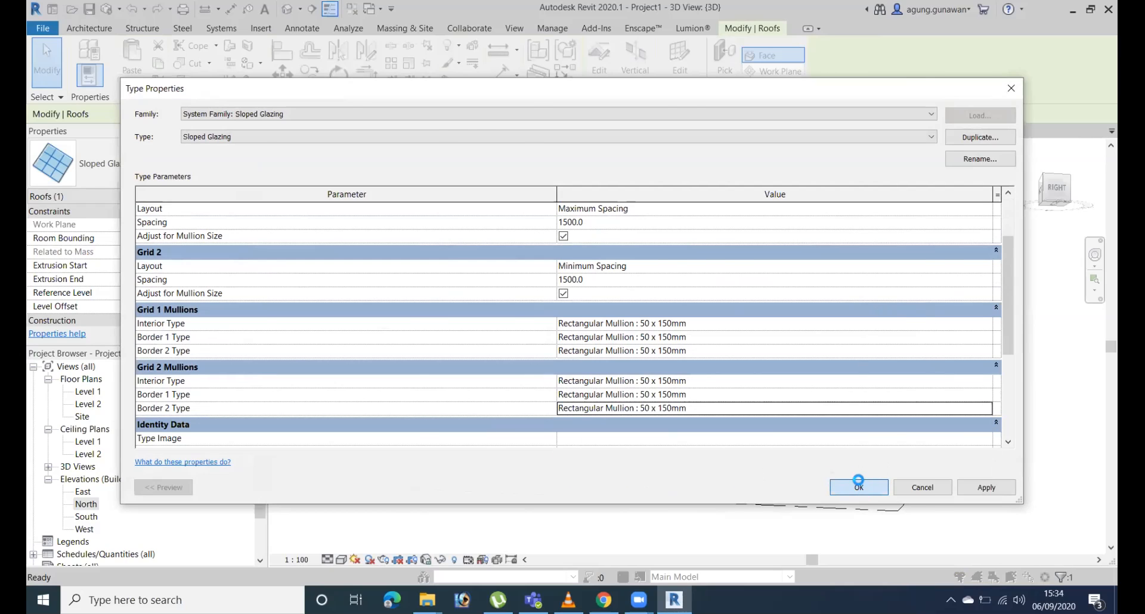
left_click(857, 485)
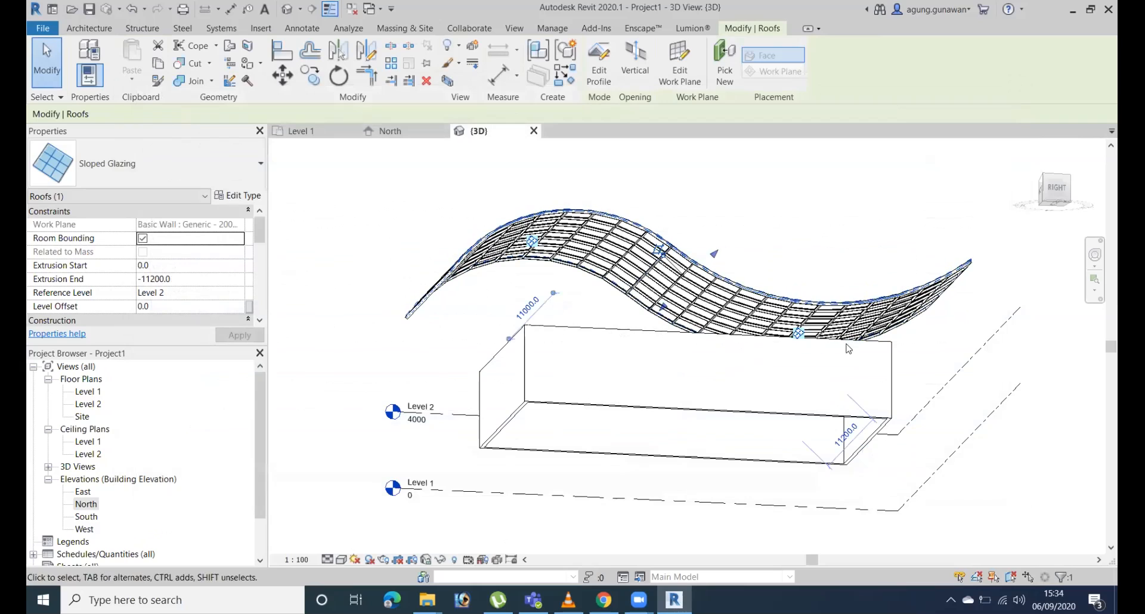
In the top view, stretch both extrusion ends of the roof beyond the walls, to start 1700 and end -14000.
middle_click_drag(849, 349, 626, 587, "shift")
left_click(1057, 189)
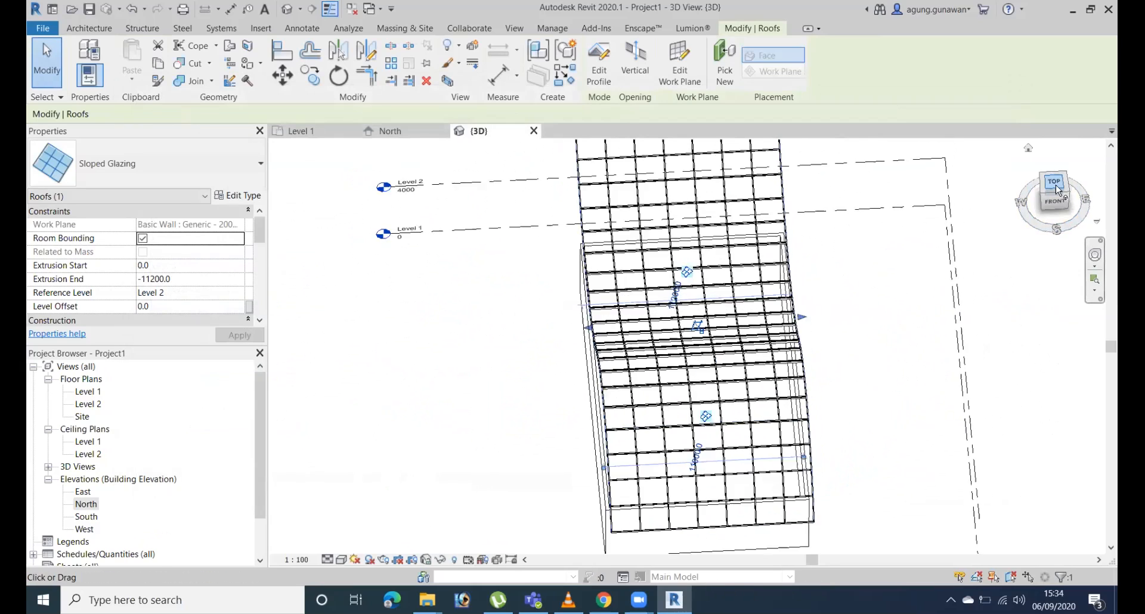
scroll(775, 358, "up", 2)
left_click_drag(764, 344, 546, 348)
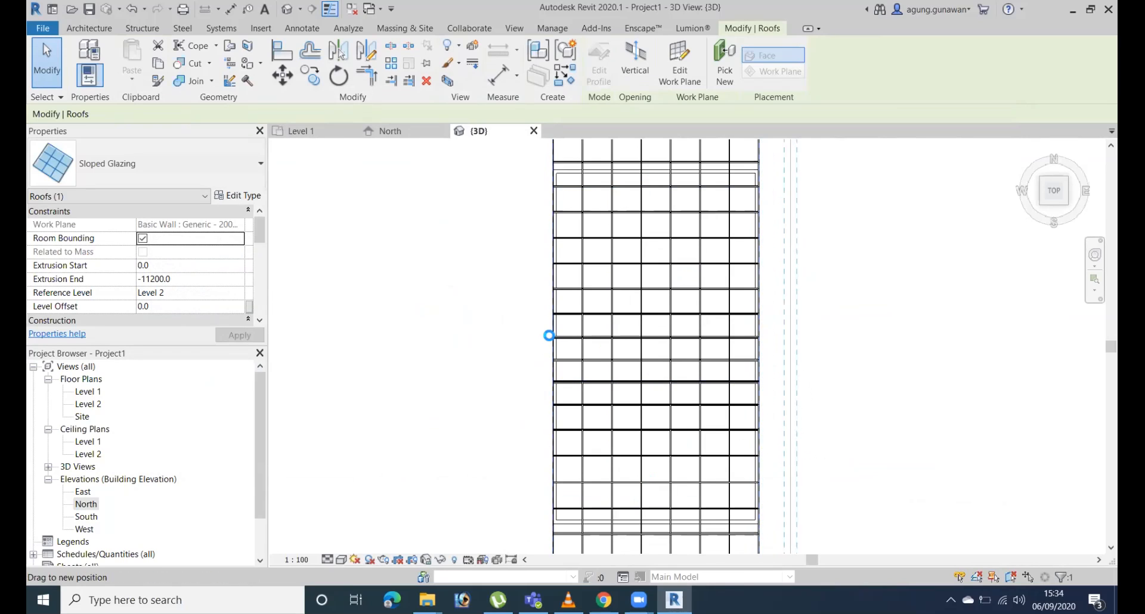
left_click_drag(954, 375, 791, 359)
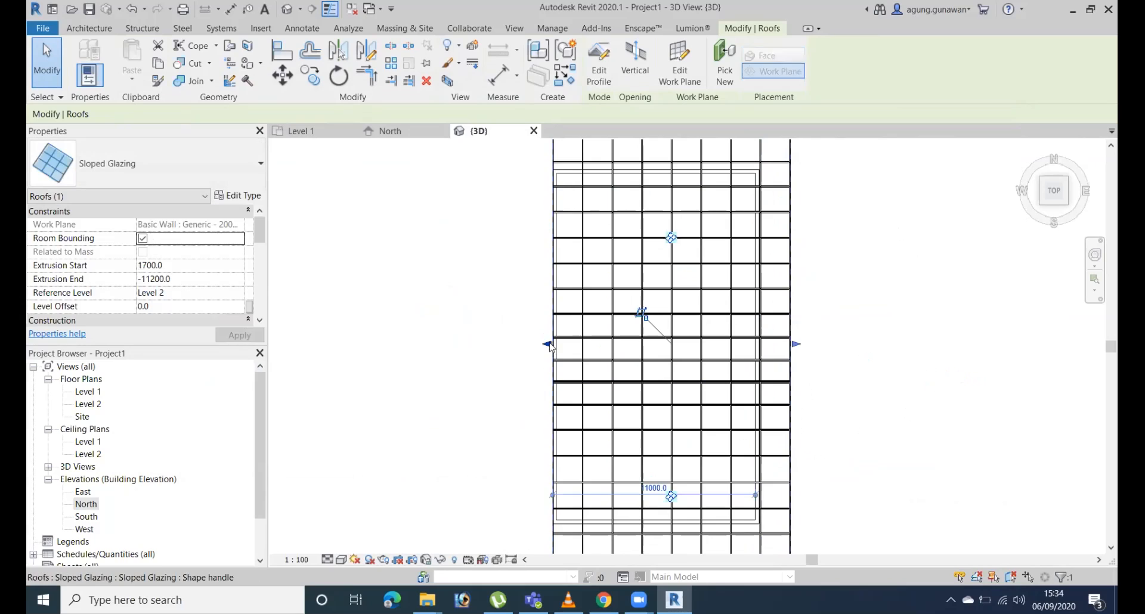
left_click_drag(547, 344, 954, 442)
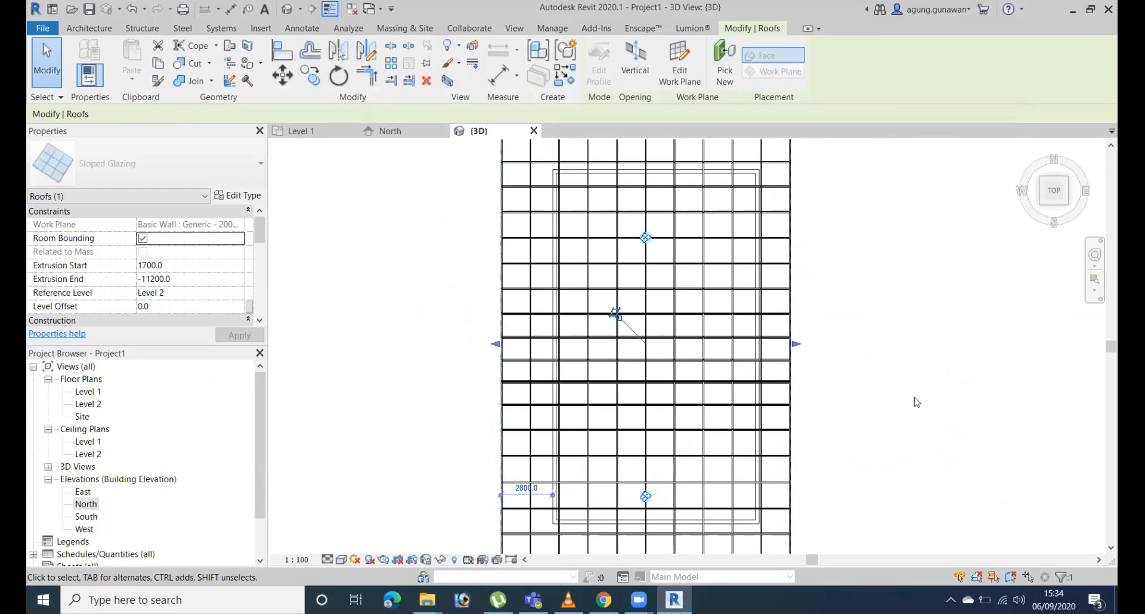
Stretch the start side of the roof further out, to an extrusion start of 5800.
middle_click_drag(887, 388, 947, 273, "shift")
left_click(1041, 196)
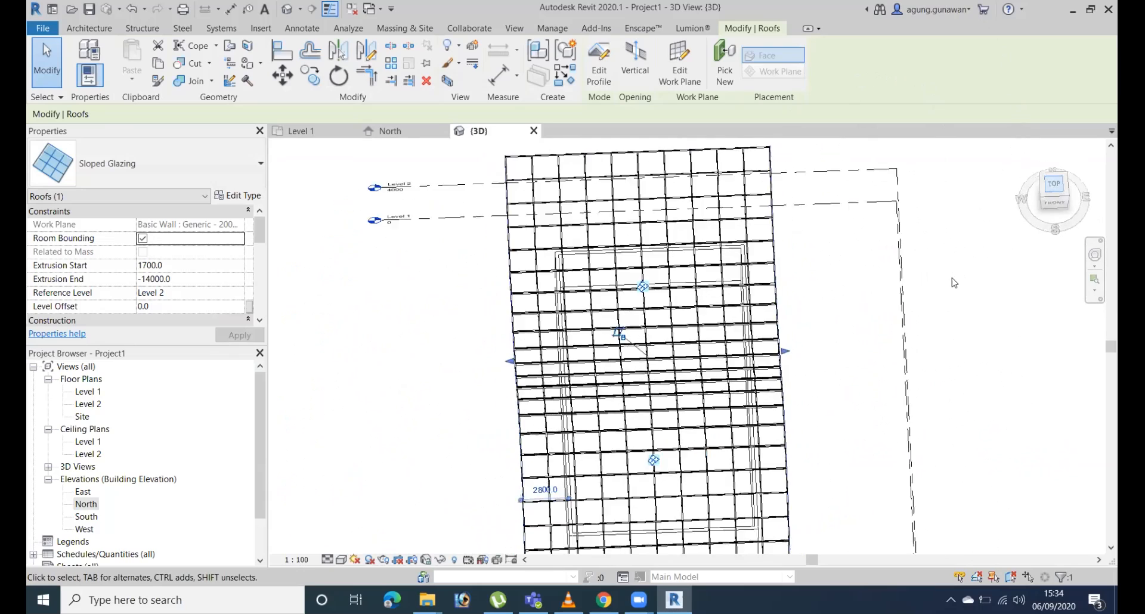
left_click_drag(849, 351, 900, 376)
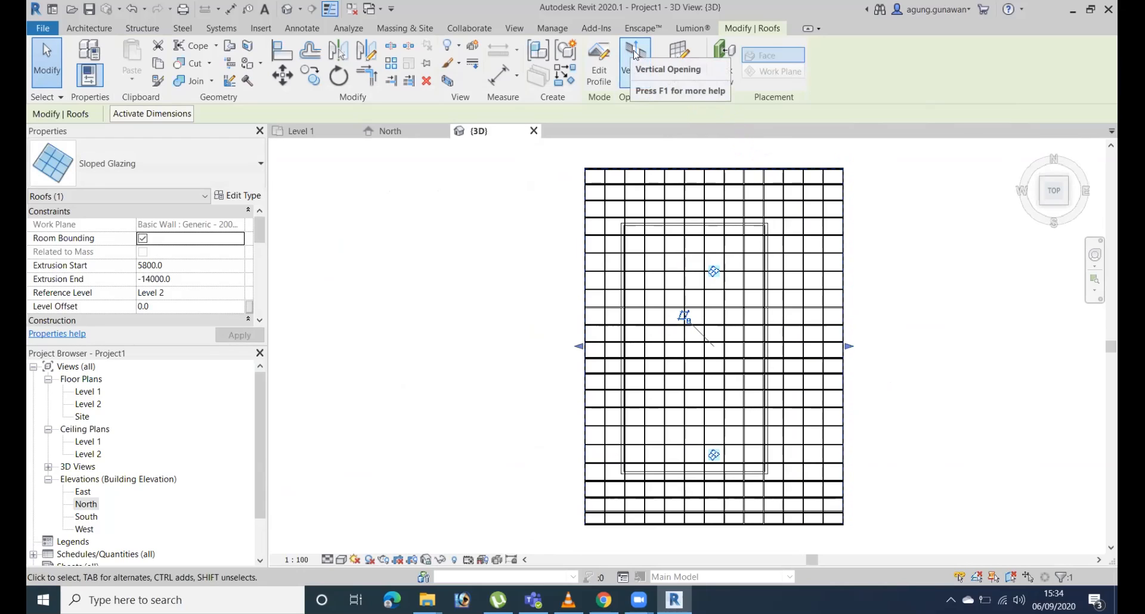
Start a vertical opening in the glazed roof and sketch a rectangle about 5093 by 11843 mm inside the wall outline.
left_click(635, 50)
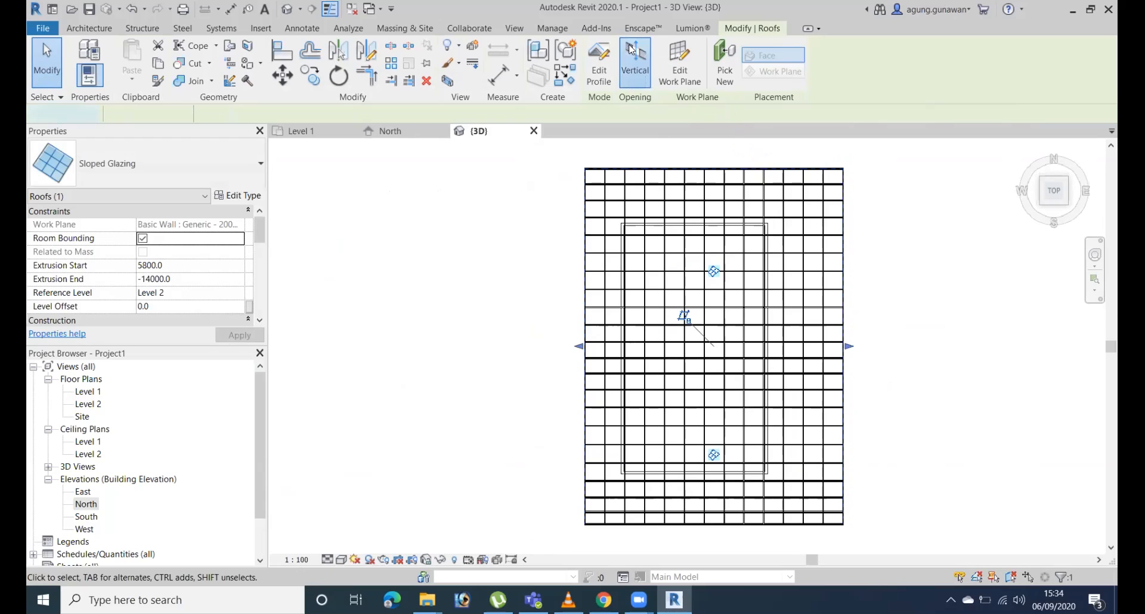
left_click(696, 205)
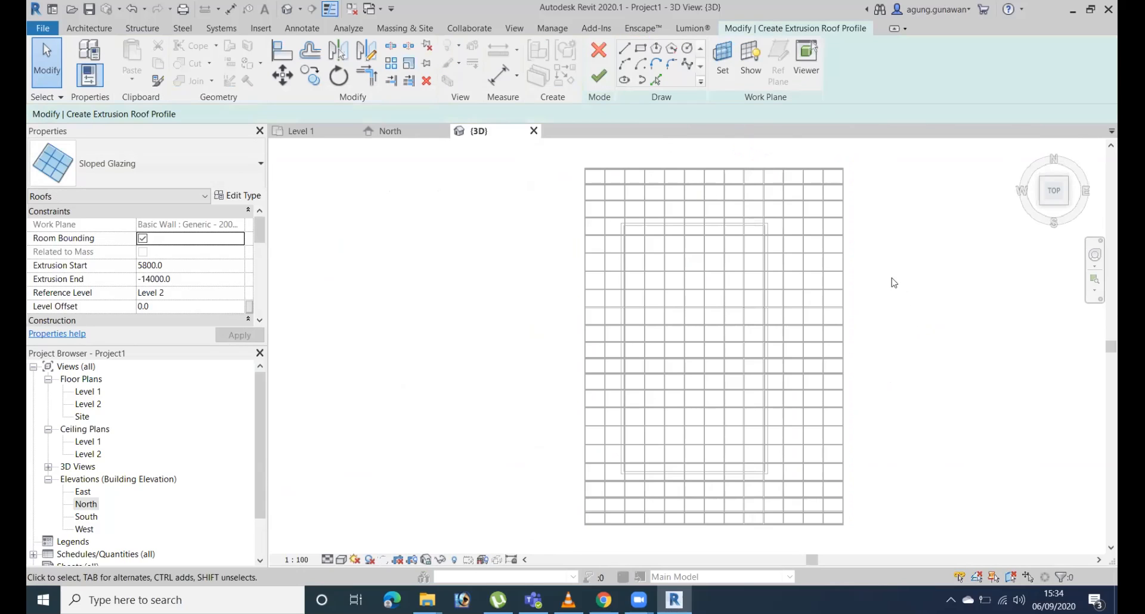
left_click(641, 50)
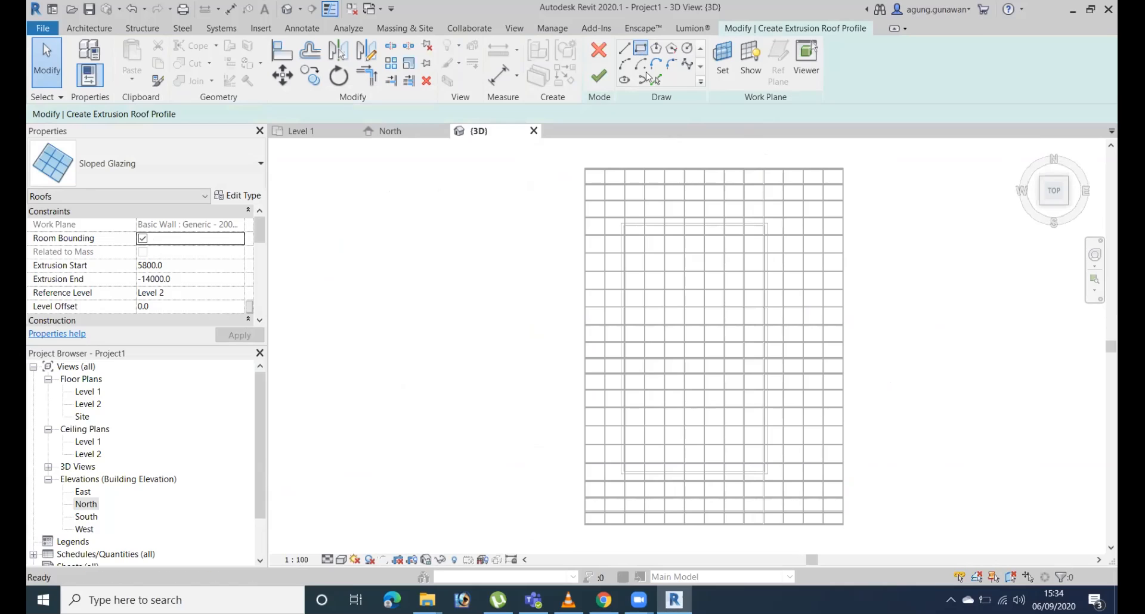
left_click(678, 261)
left_click(745, 416)
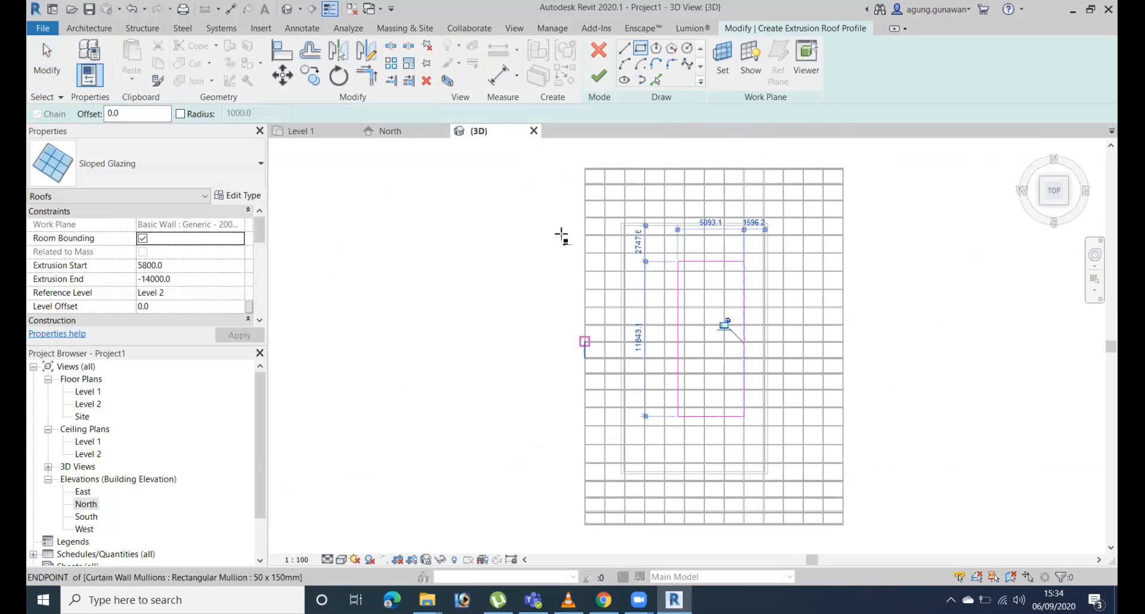
Sketch three connected arcs rounding the roof's upper end, running from its left edge over the upper edge to its right edge.
left_click(624, 66)
left_click(585, 271)
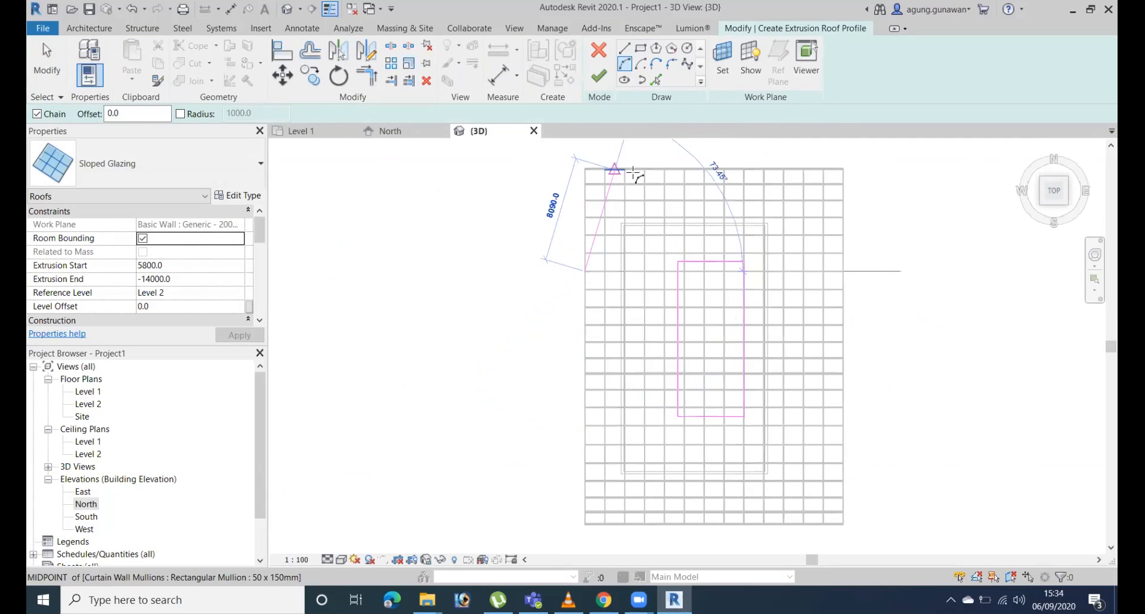
left_click(636, 171)
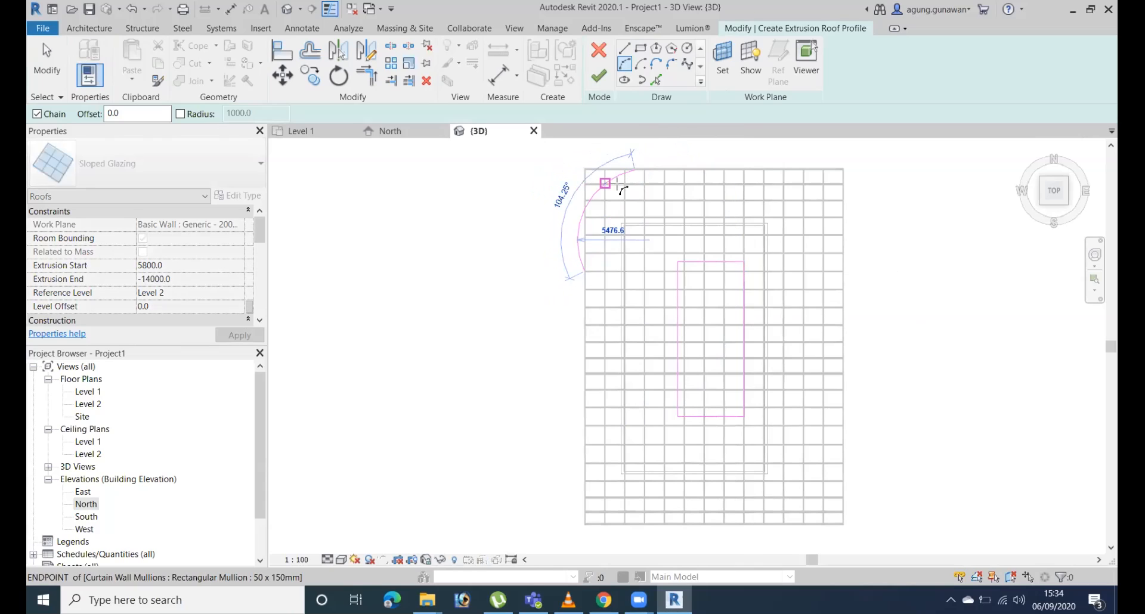
left_click(794, 174)
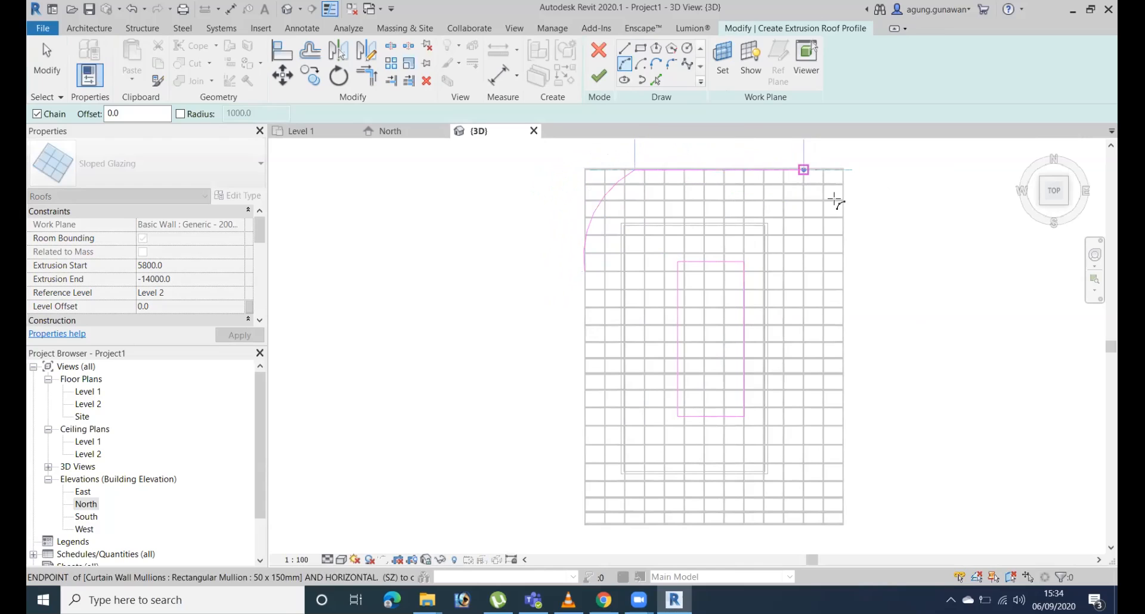
left_click(785, 172)
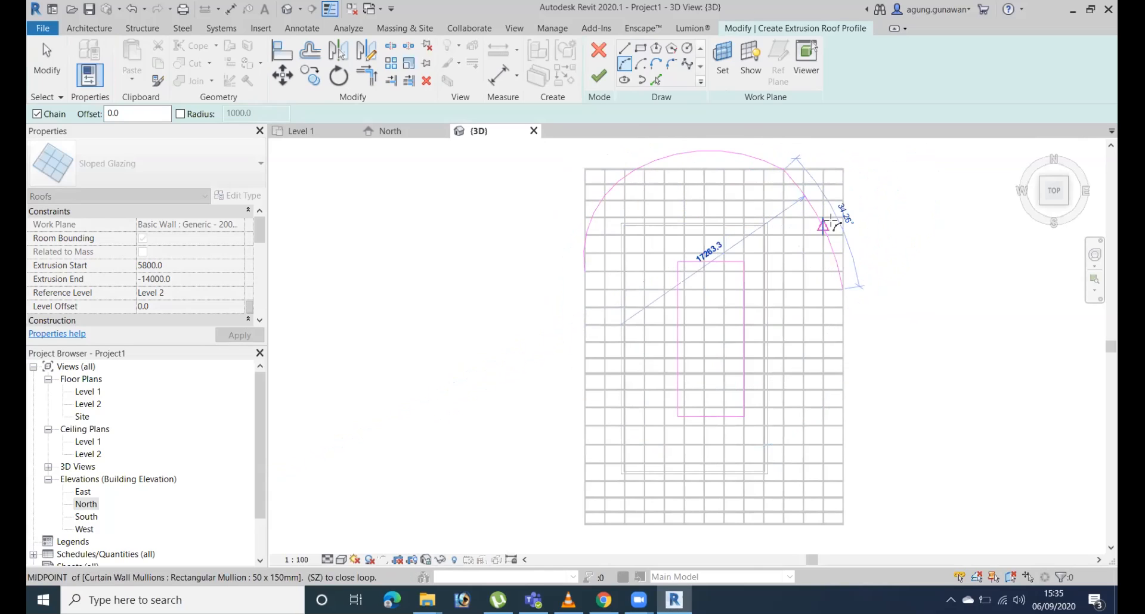
left_click(830, 220)
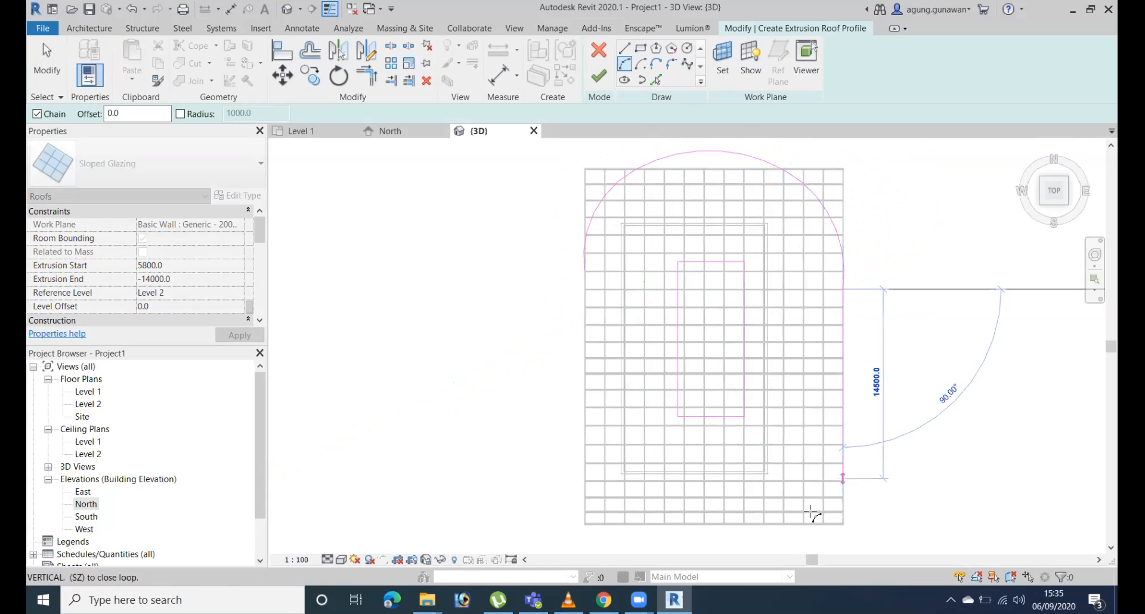
key("Escape")
key("Escape")
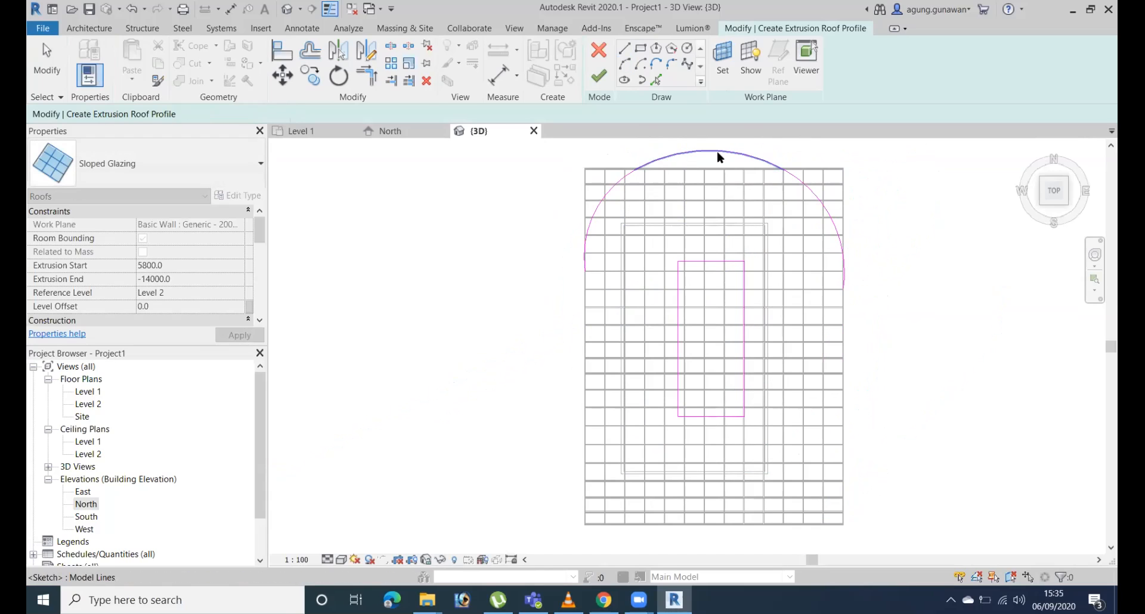
Sketch two connected lines, about 10672 and 13034 mm long, from the roof's left edge to its lower edge and up to its right edge.
scroll(654, 256, "down", 4)
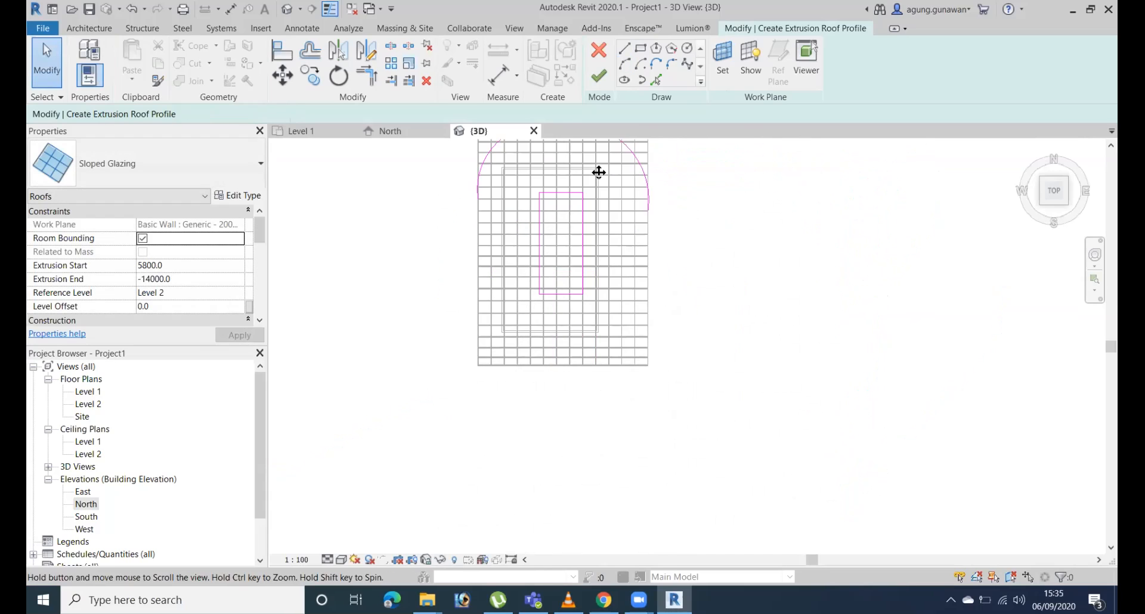
middle_click_drag(588, 243, 613, 290)
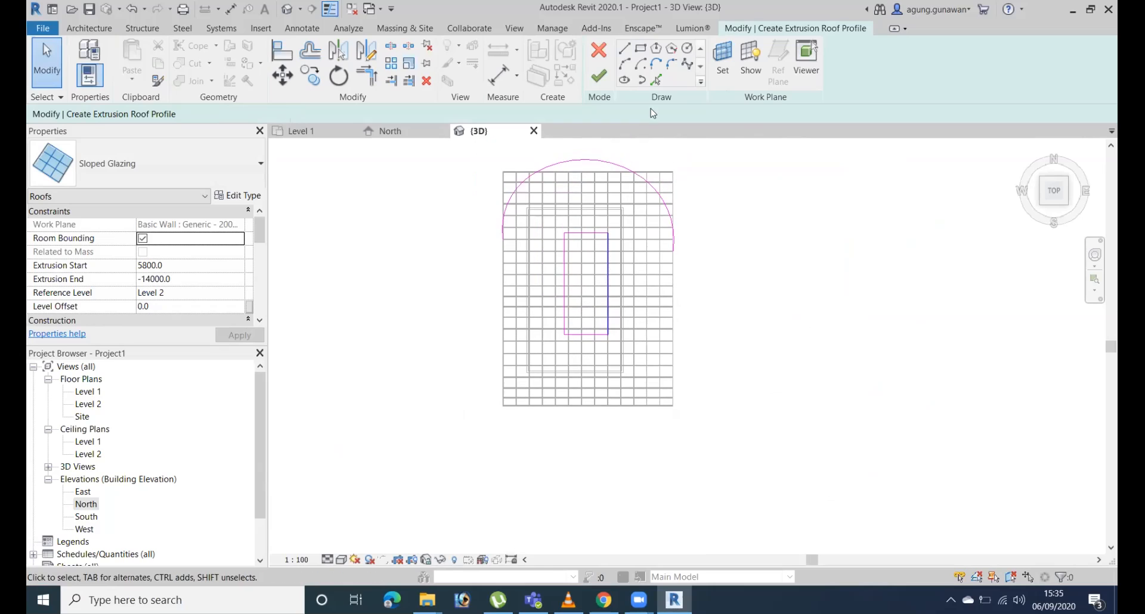
left_click(625, 51)
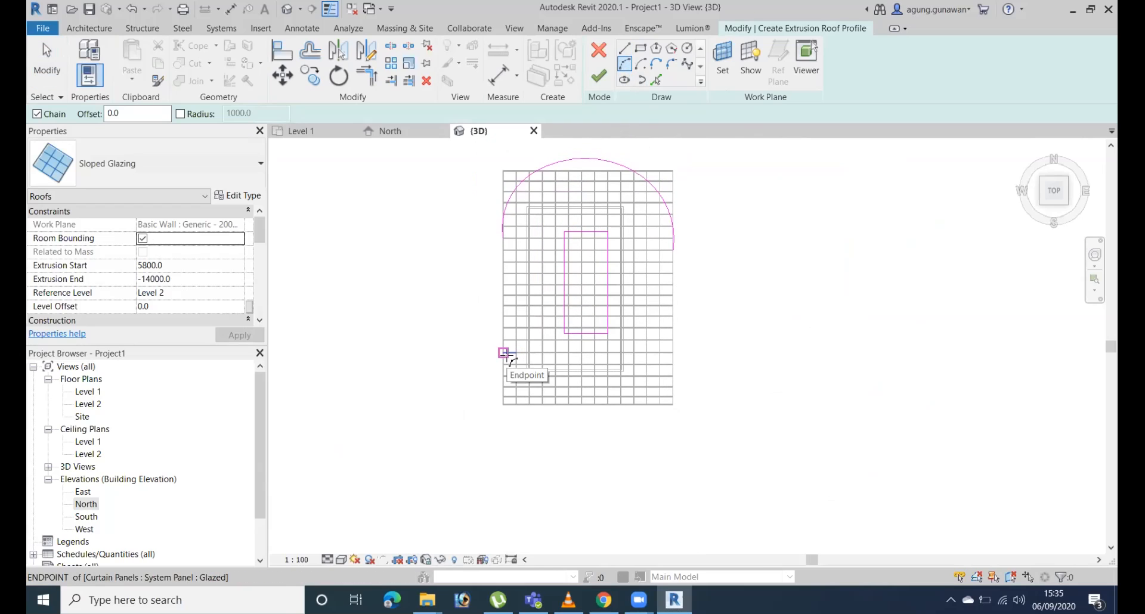
left_click(625, 49)
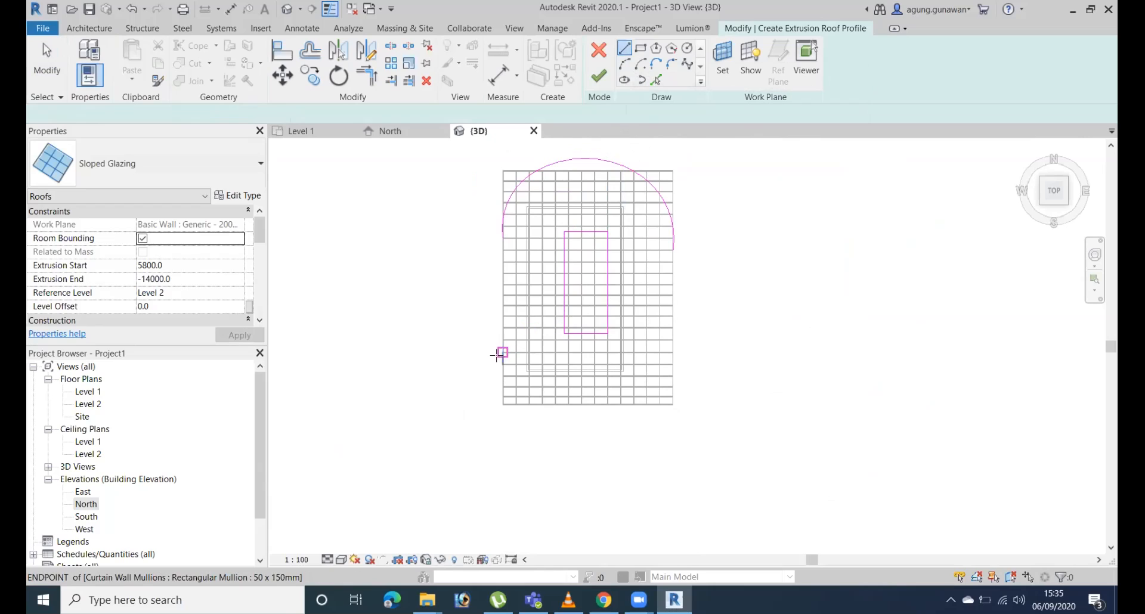
left_click(503, 346)
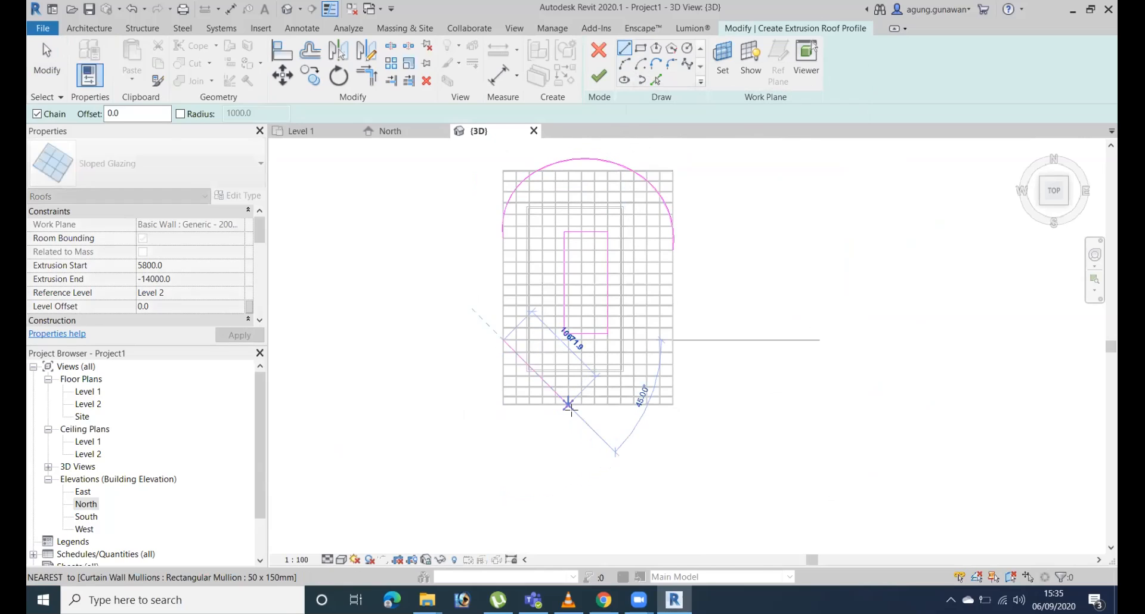
left_click(570, 406)
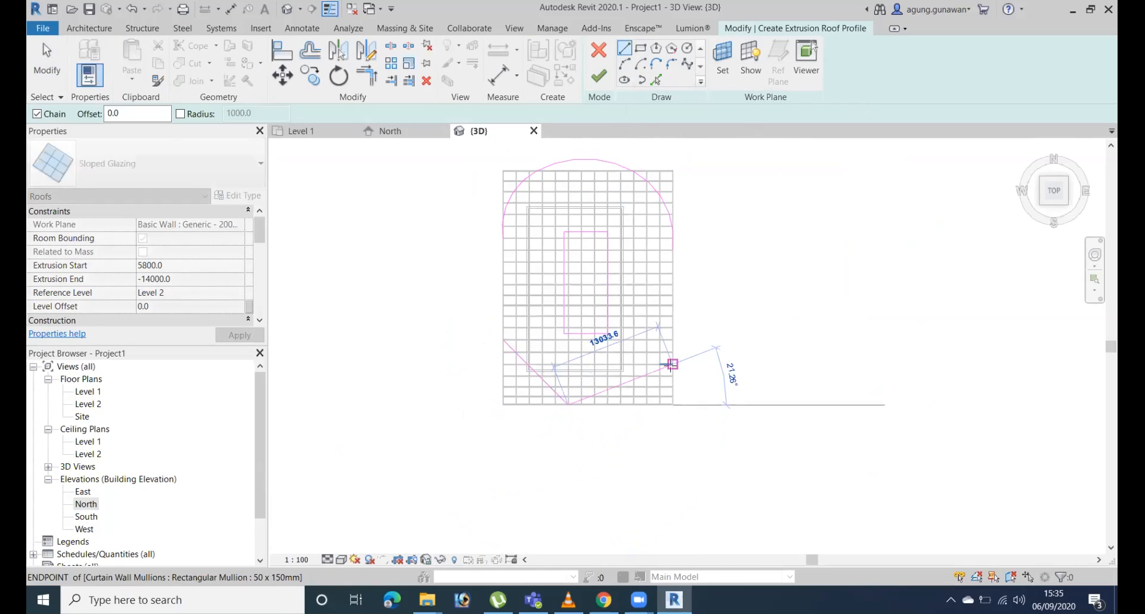
left_click(673, 364)
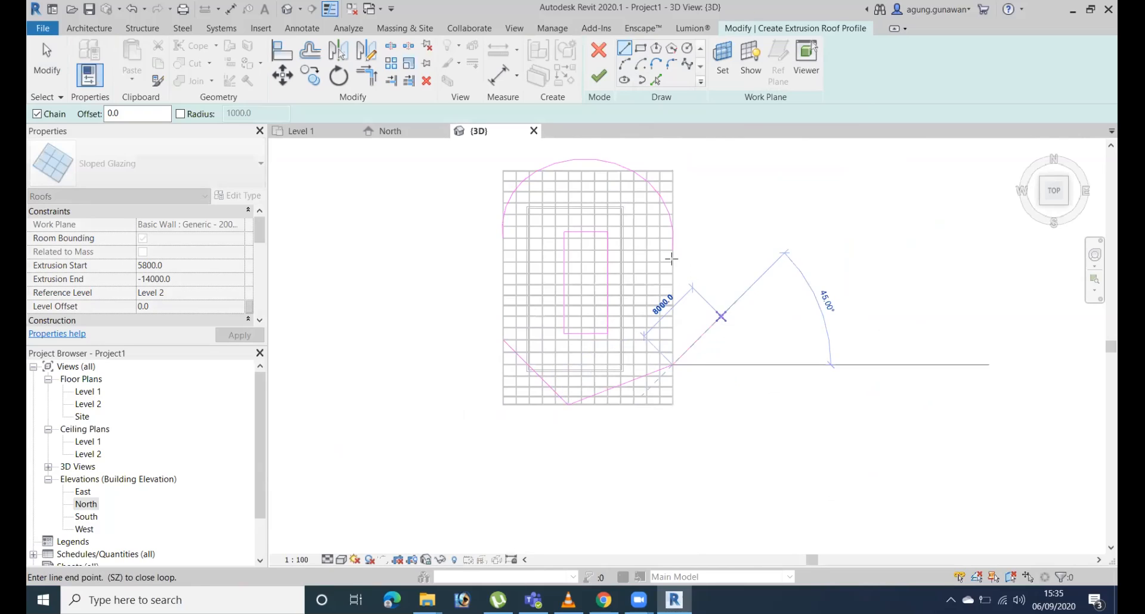
Join the two lower lines to the arcs with straight lines along the roof's side edges, closing the outline.
left_click(673, 238)
left_click(503, 238)
left_click(503, 341)
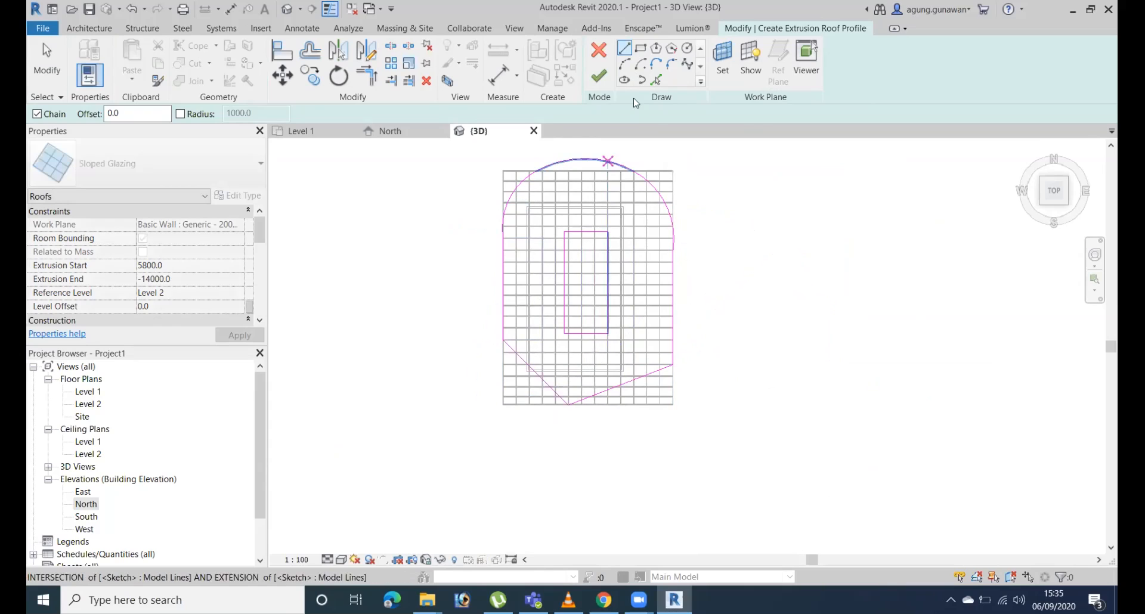
Sketch a larger rectangle enclosing the whole roof and the rounded outline.
left_click(640, 48)
left_click(479, 147)
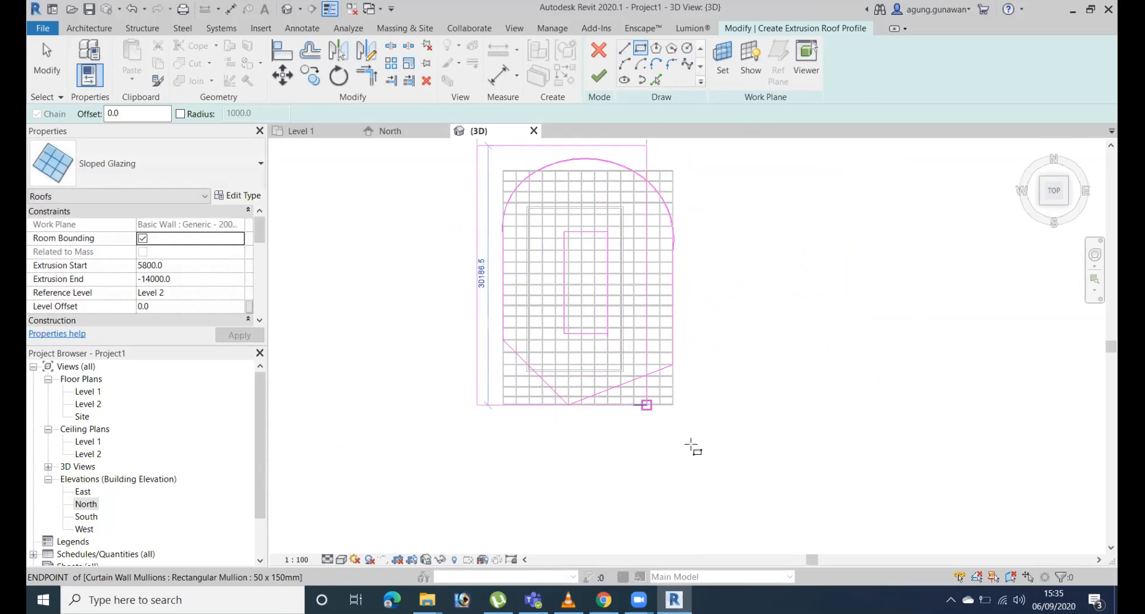
left_click(709, 455)
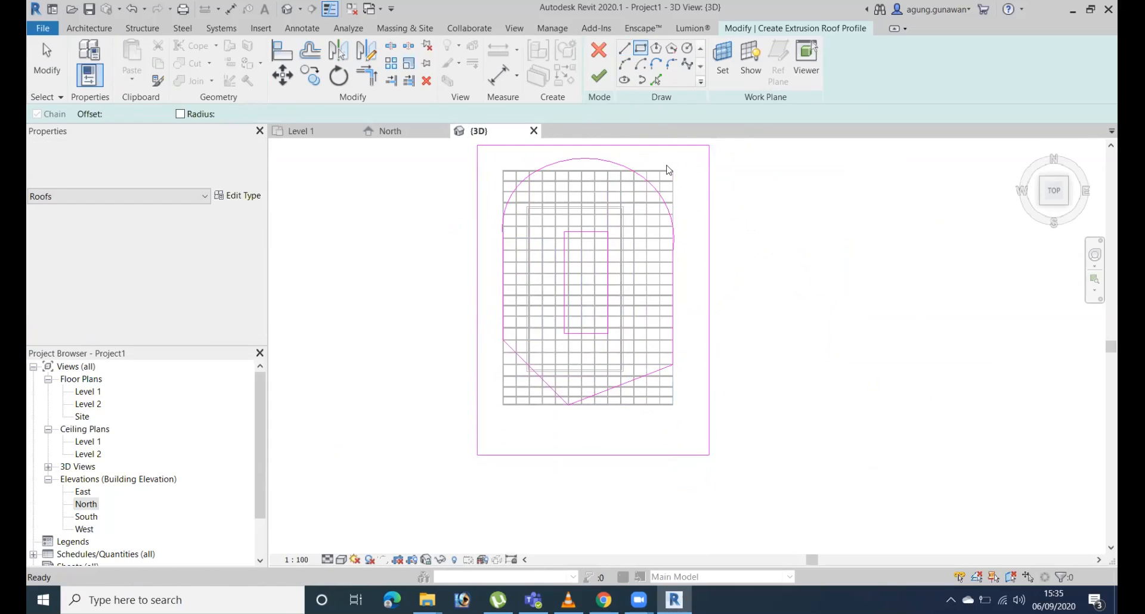
key("Escape")
key("Escape")
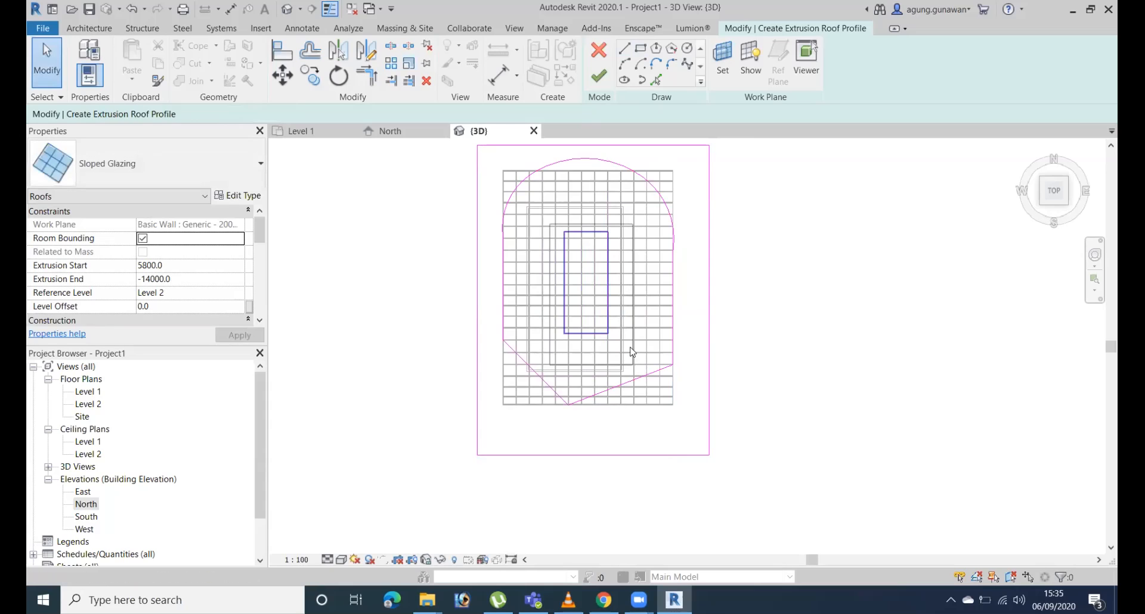
Delete the small inner rectangle and finish the opening, deleting the mullions that can no longer be created.
left_click(632, 349)
key("Delete")
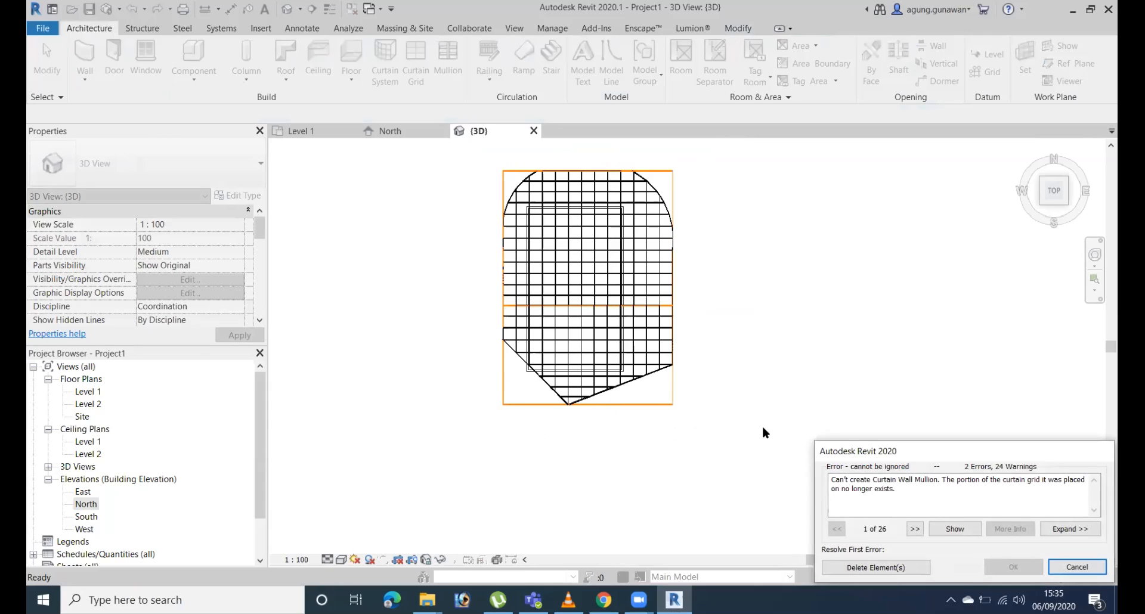
key("Return")
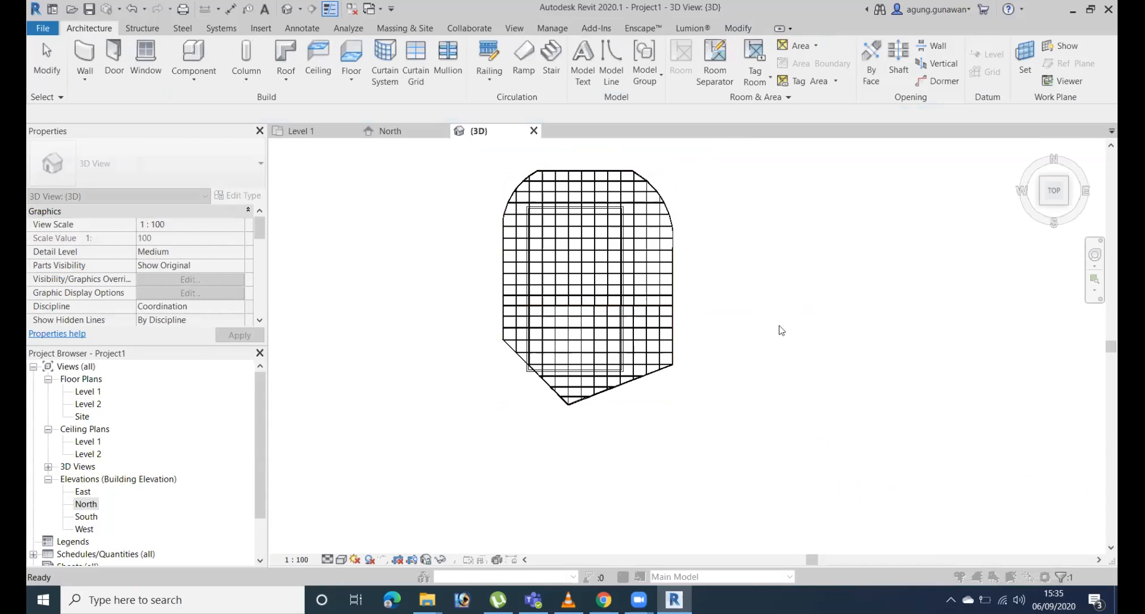
Reopen the vertical opening's sketch for editing and look at it from the top.
mouse_move(681, 328)
middle_mouse_down("shift")
mouse_move(682, 169)
mouse_move(682, 226)
mouse_move(824, 181)
mouse_move(687, 197)
mouse_move(699, 344)
mouse_move(856, 443)
mouse_move(789, 477)
mouse_move(745, 537)
mouse_move(637, 460)
mouse_move(608, 269)
middle_mouse_up("shift")
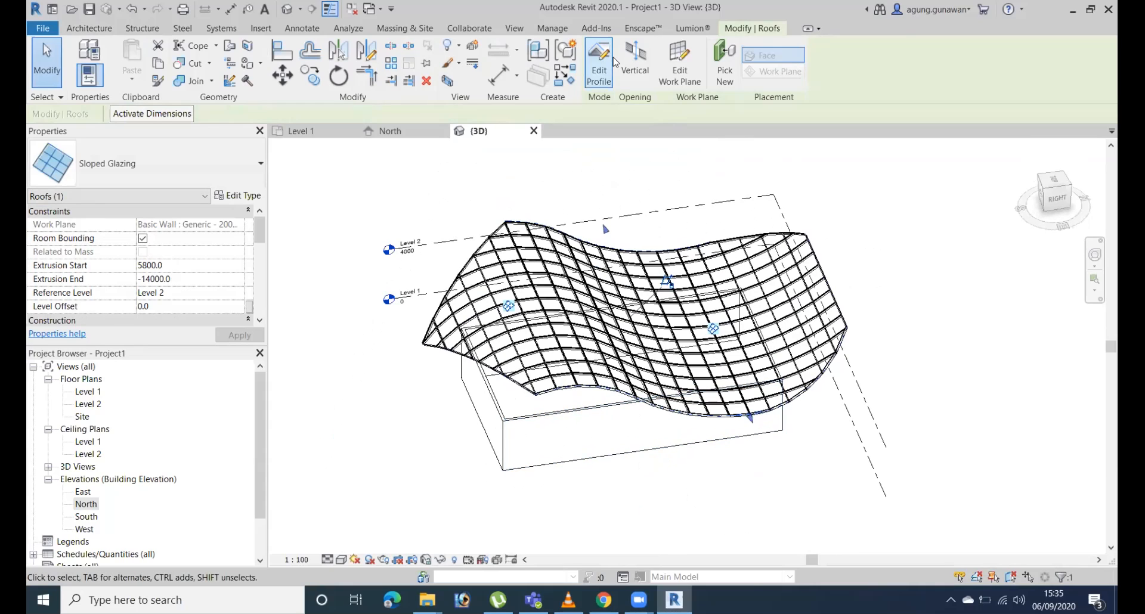
left_click(644, 56)
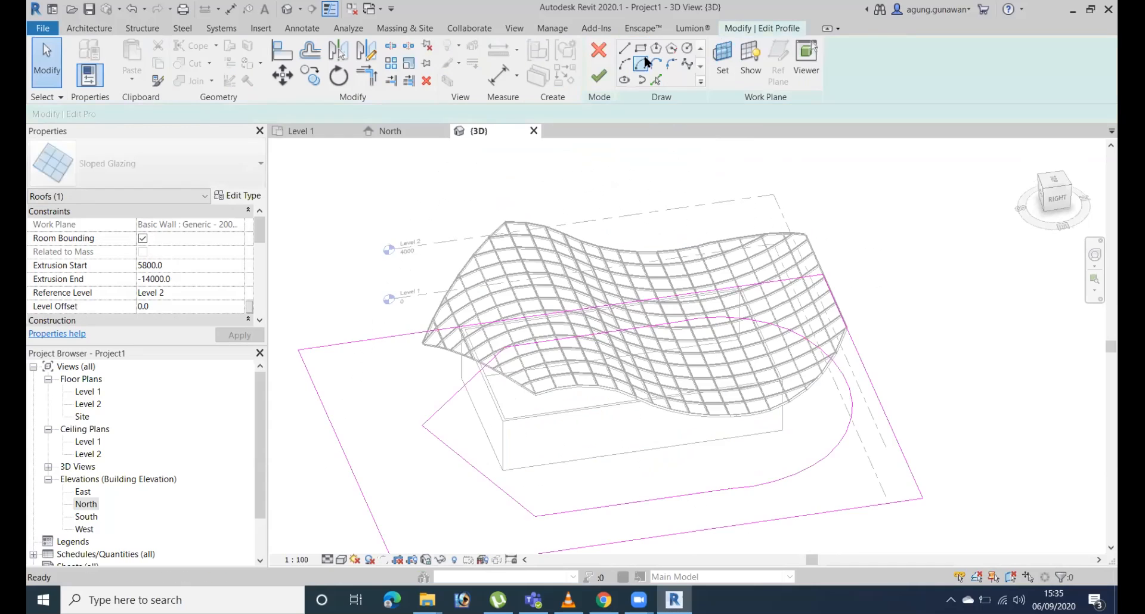
left_click(1044, 176)
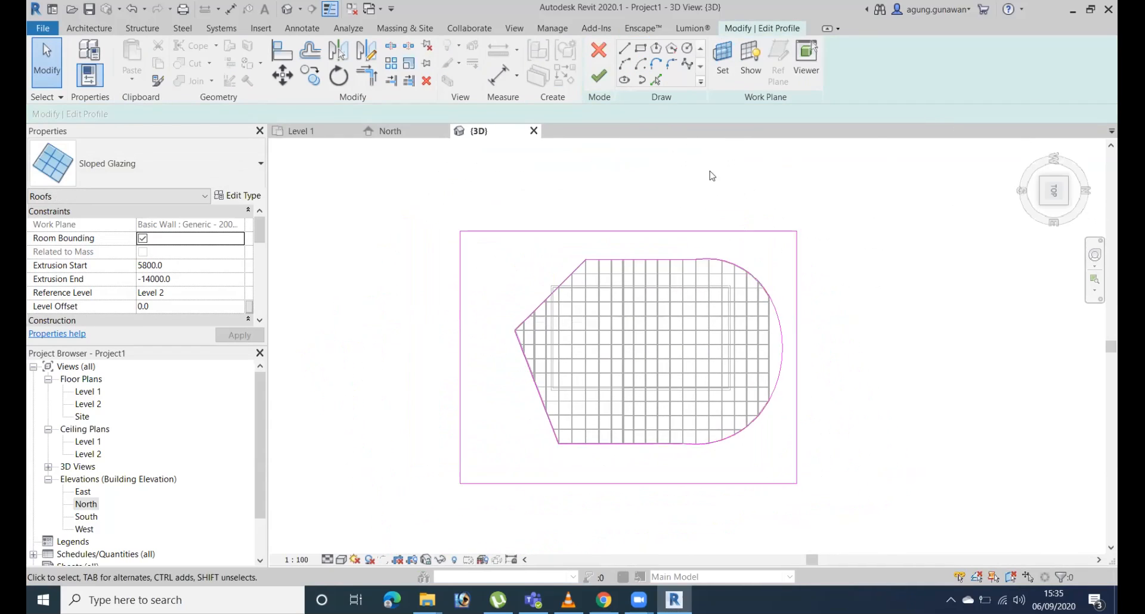
Add a circle of about 4297 mm radius near the roof's middle and finish the opening, deleting the mullions that cannot be created.
left_click(648, 50)
left_click(658, 51)
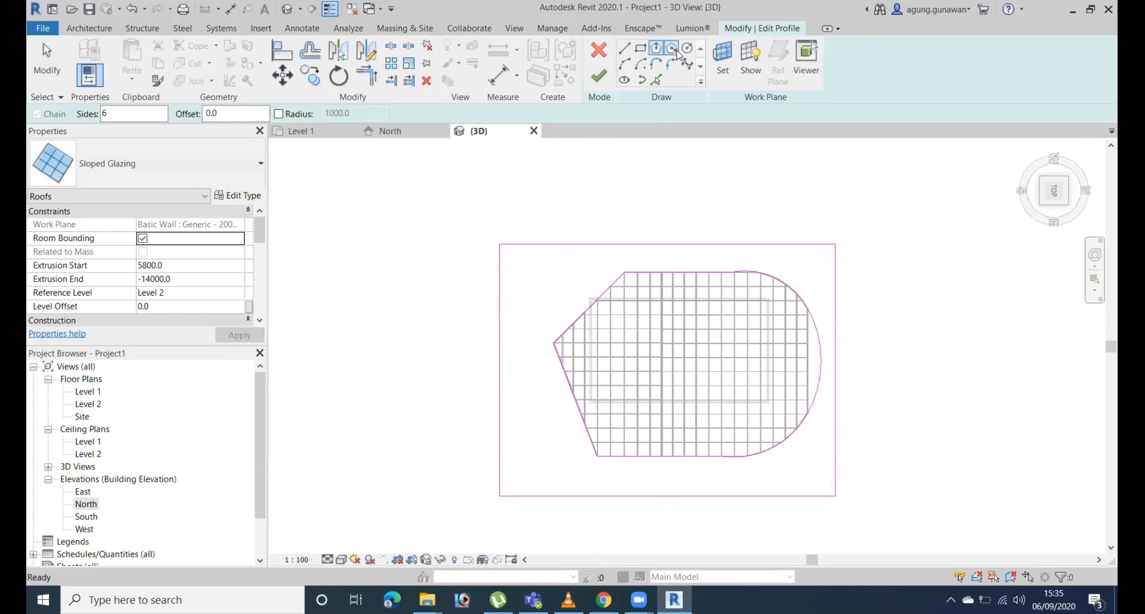
left_click(673, 50)
left_click(688, 50)
left_click(684, 357)
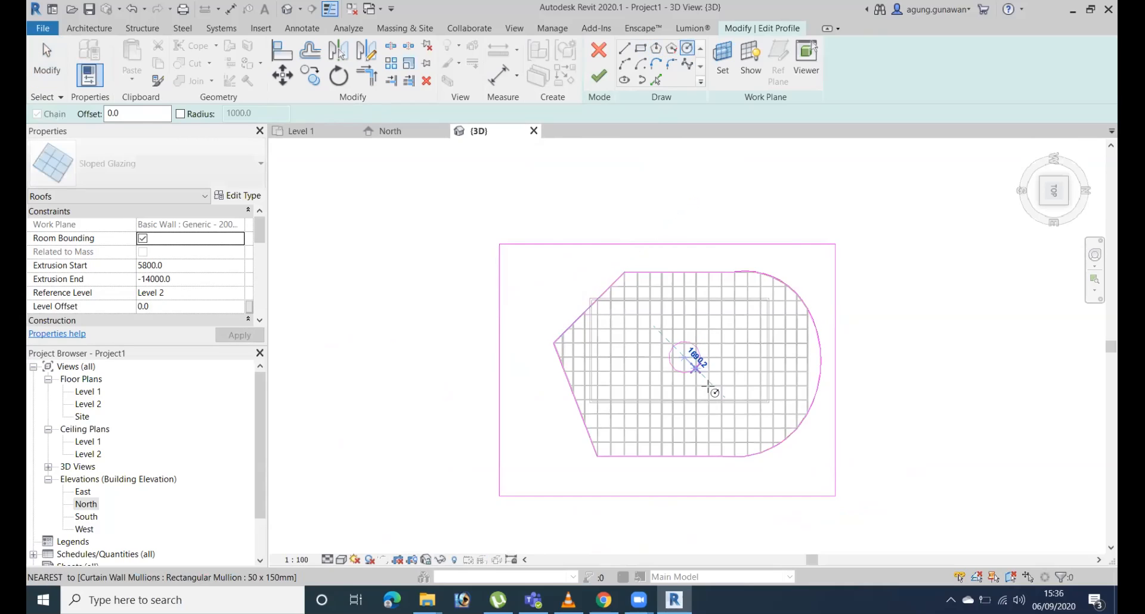
left_click(712, 386)
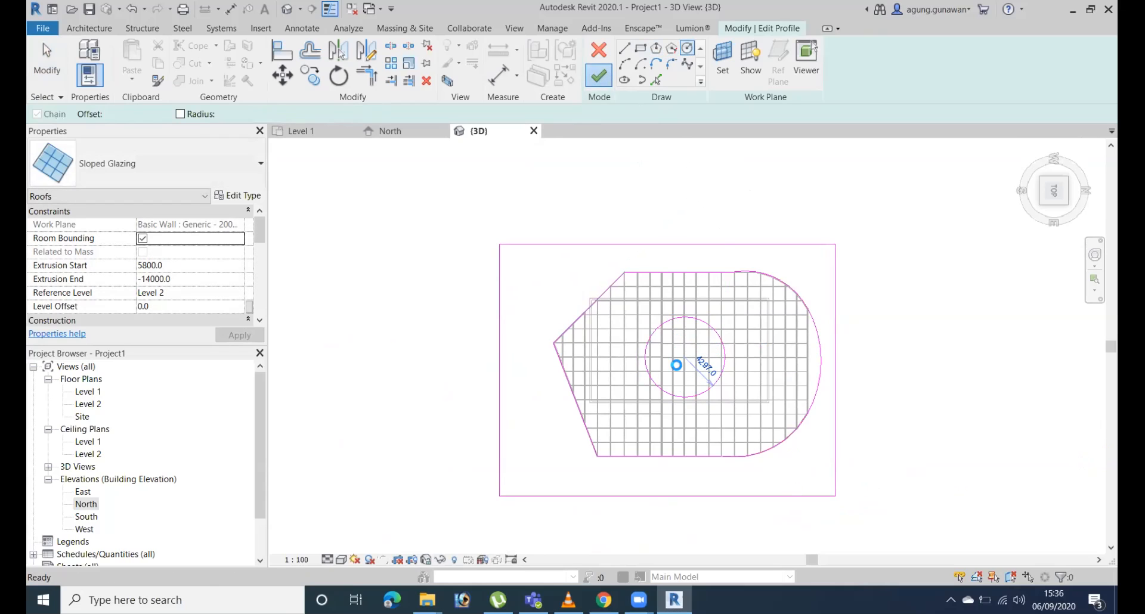
left_click(599, 76)
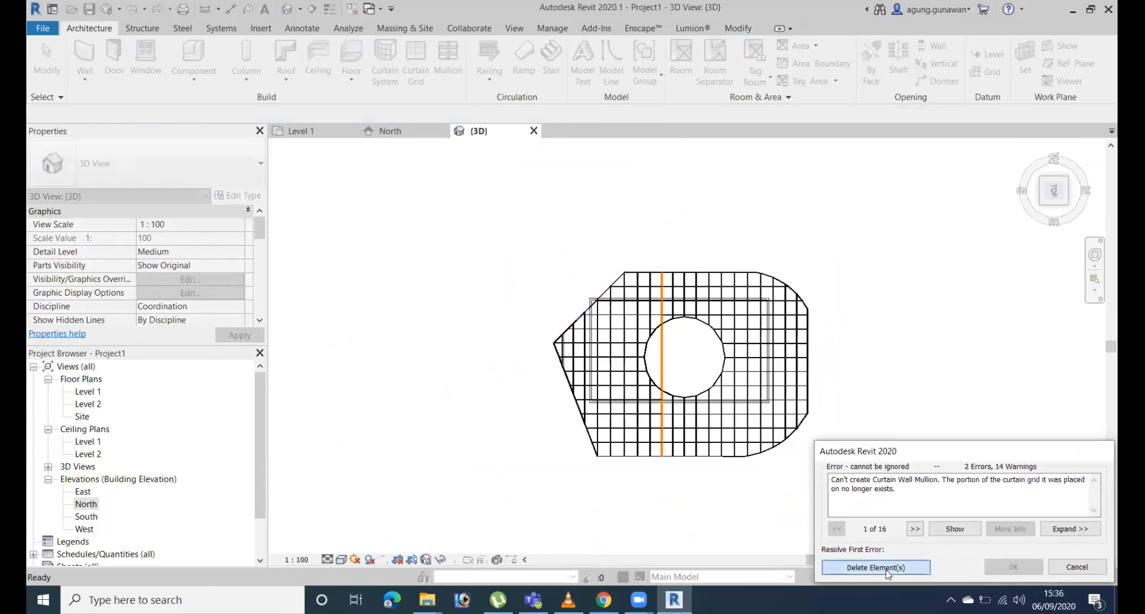
left_click(887, 568)
Display the 3D view in the Shaded visual style and look over the cut roof.
middle_click_drag(746, 507, 767, 460, "shift")
scroll(713, 412, "up", 3)
scroll(829, 426, "down", 1)
middle_click_drag(830, 426, 751, 393)
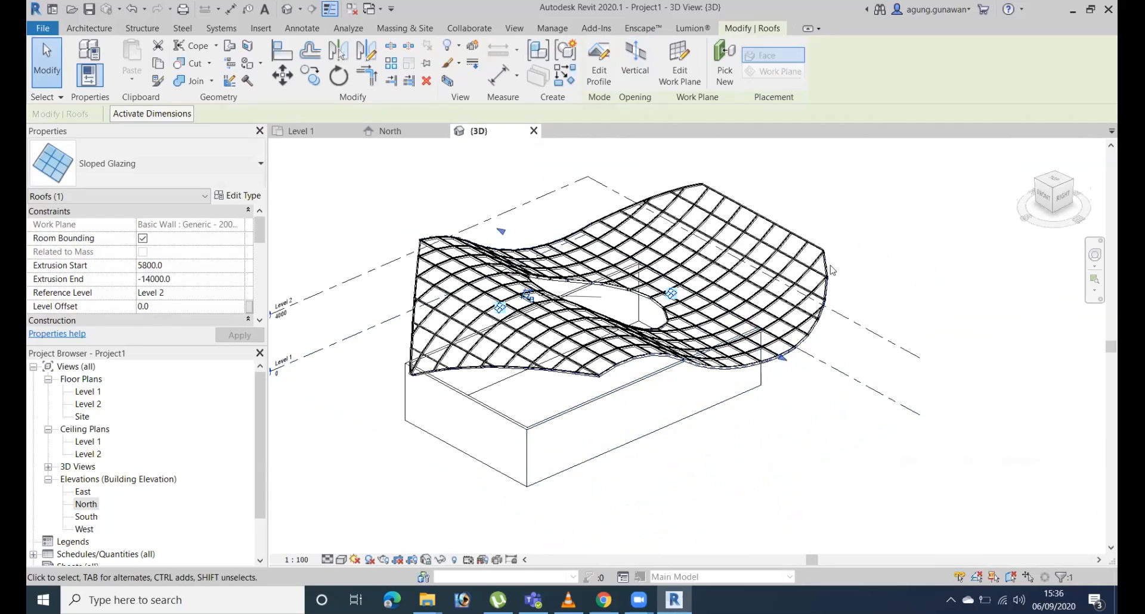
left_click(341, 561)
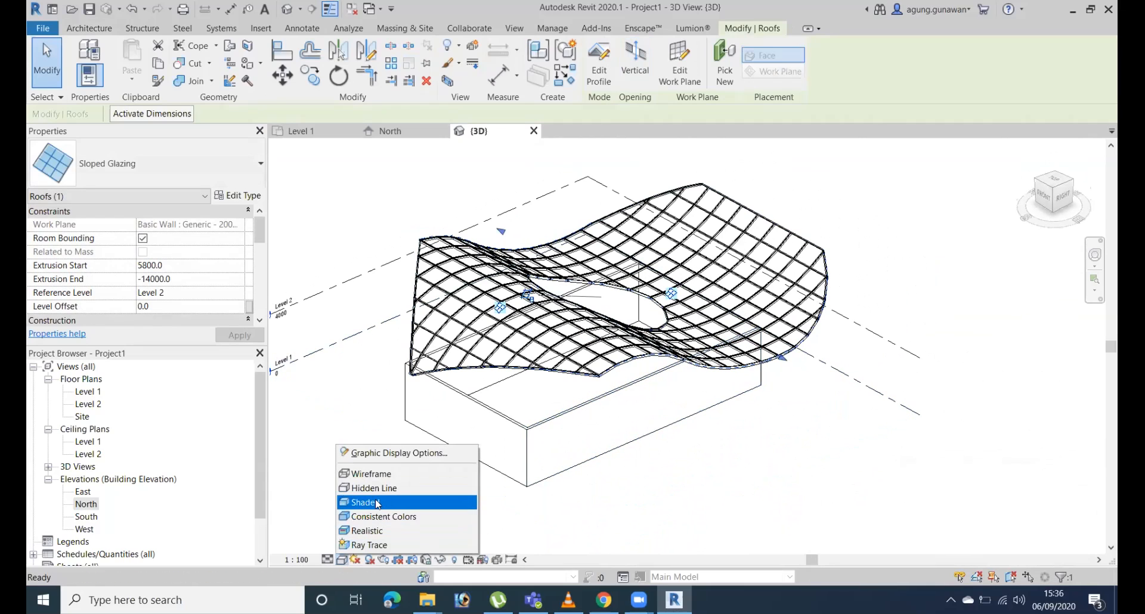
left_click(373, 502)
mouse_move(713, 301)
middle_mouse_down()
mouse_move(892, 287)
mouse_move(853, 254)
middle_mouse_up()
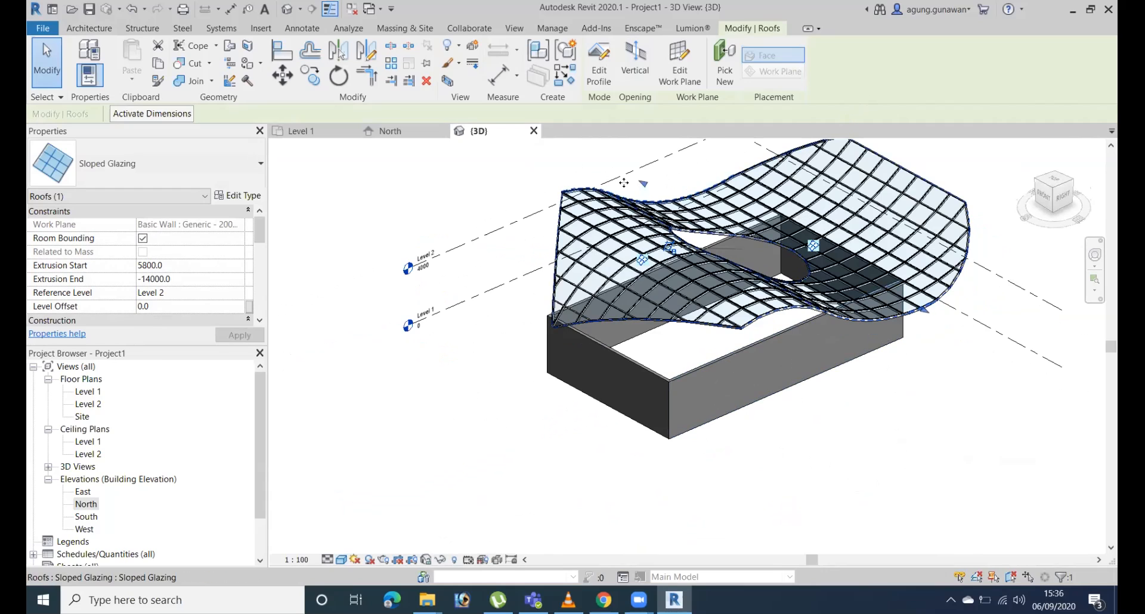
middle_click_drag(841, 354, 753, 457)
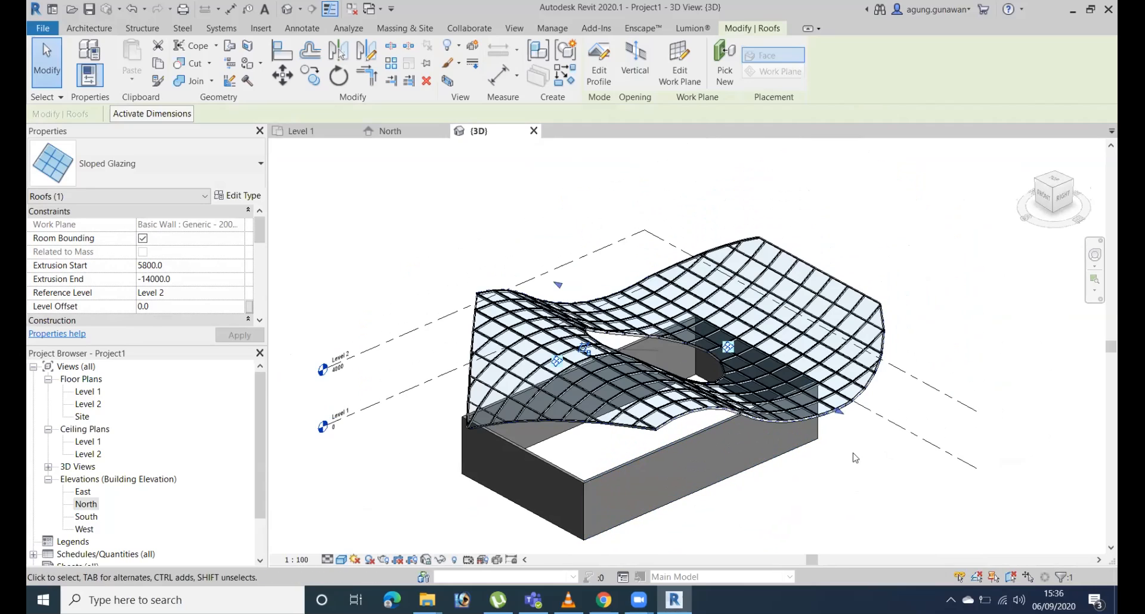
middle_click_drag(857, 458, 829, 386)
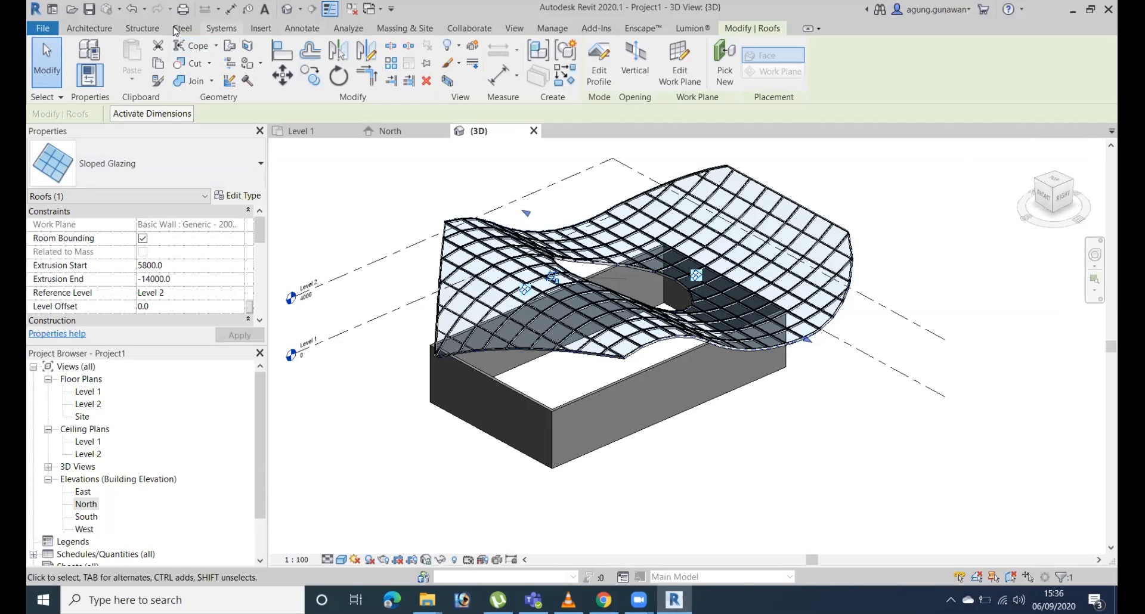
Start an in-place model component in the Furniture category with the name Furniture 1.
left_click(261, 29)
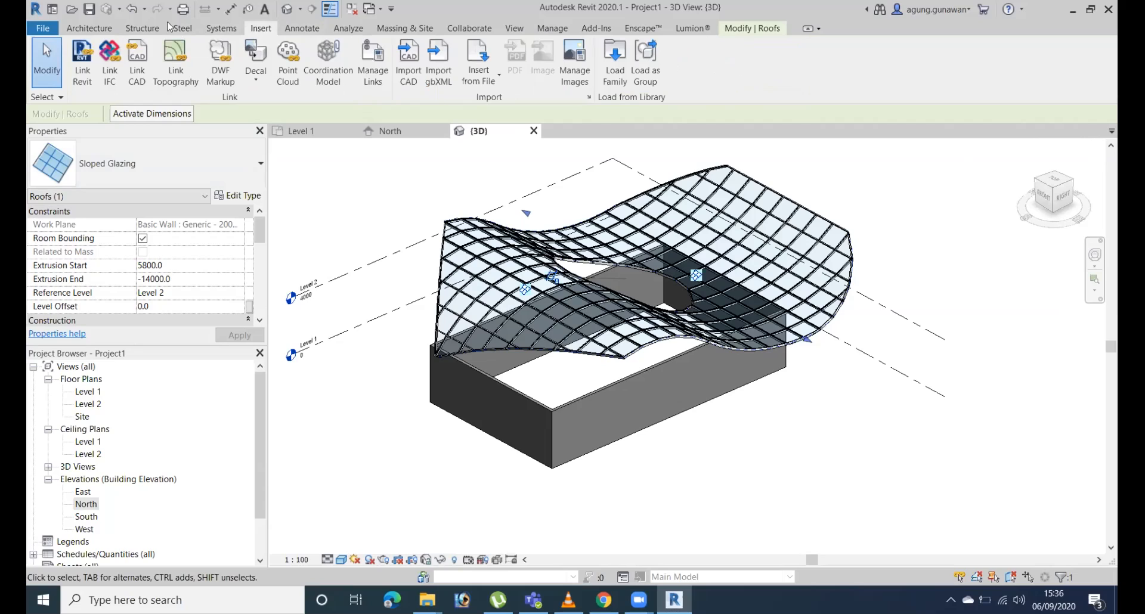
left_click(89, 28)
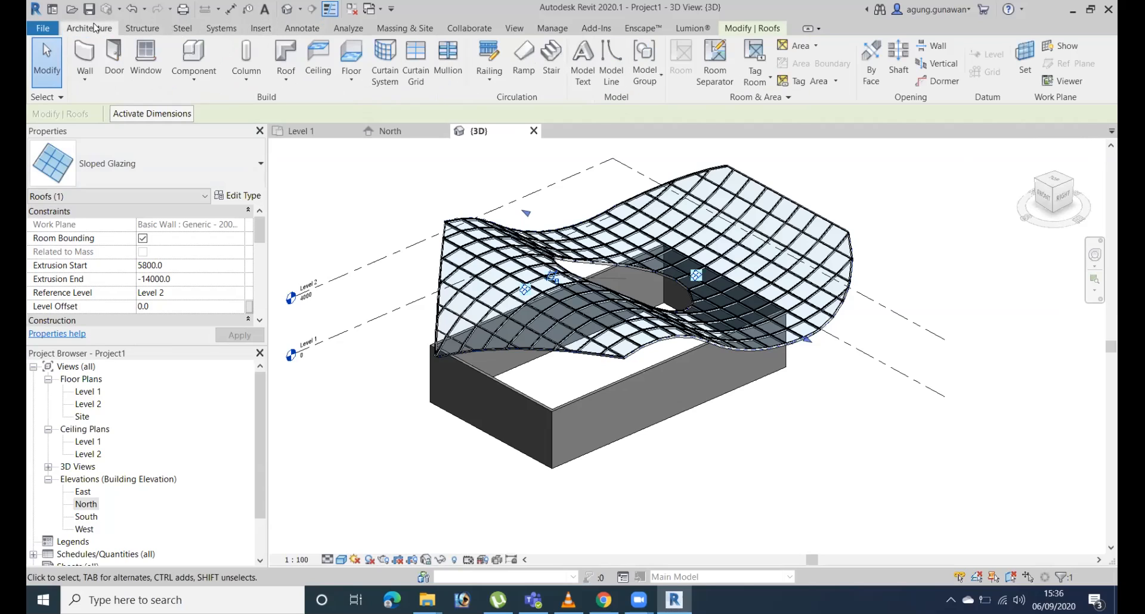
left_click(208, 73)
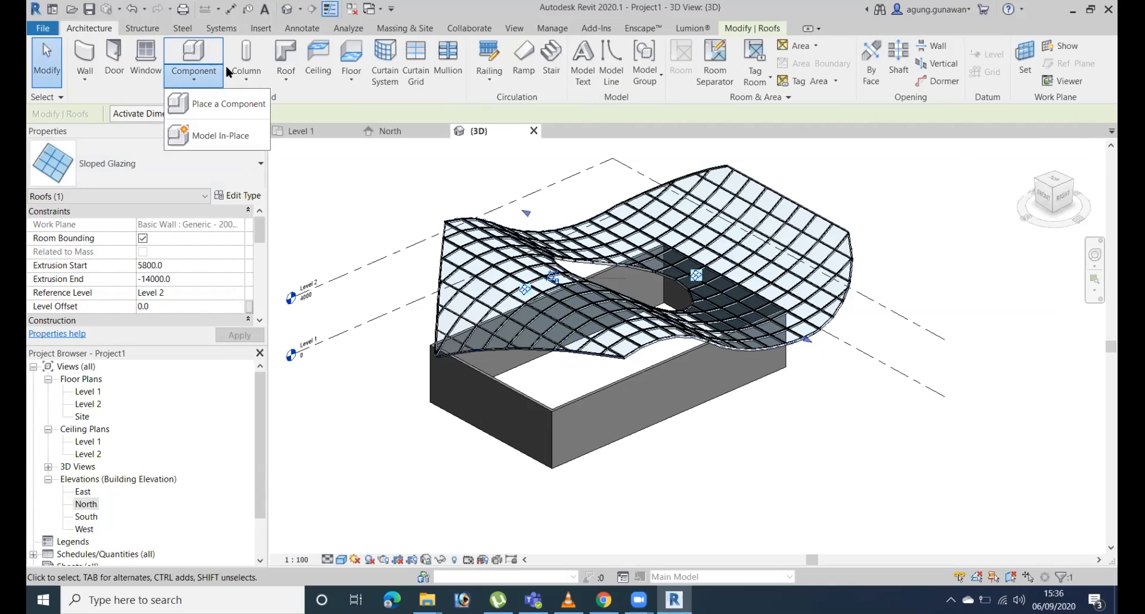
left_click(237, 147)
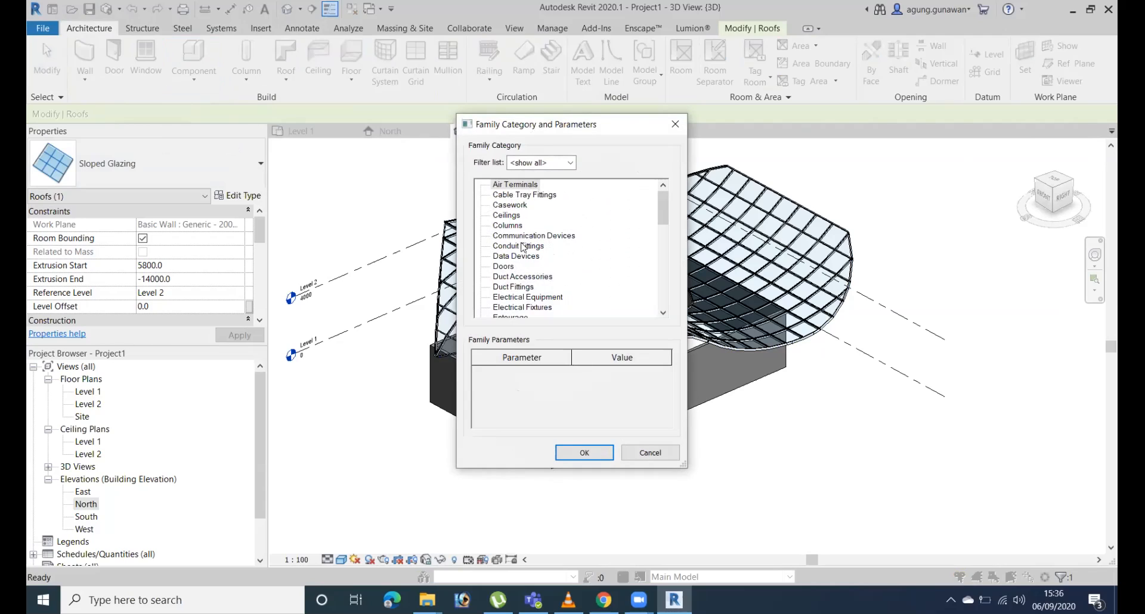
scroll(535, 277, "down", 2)
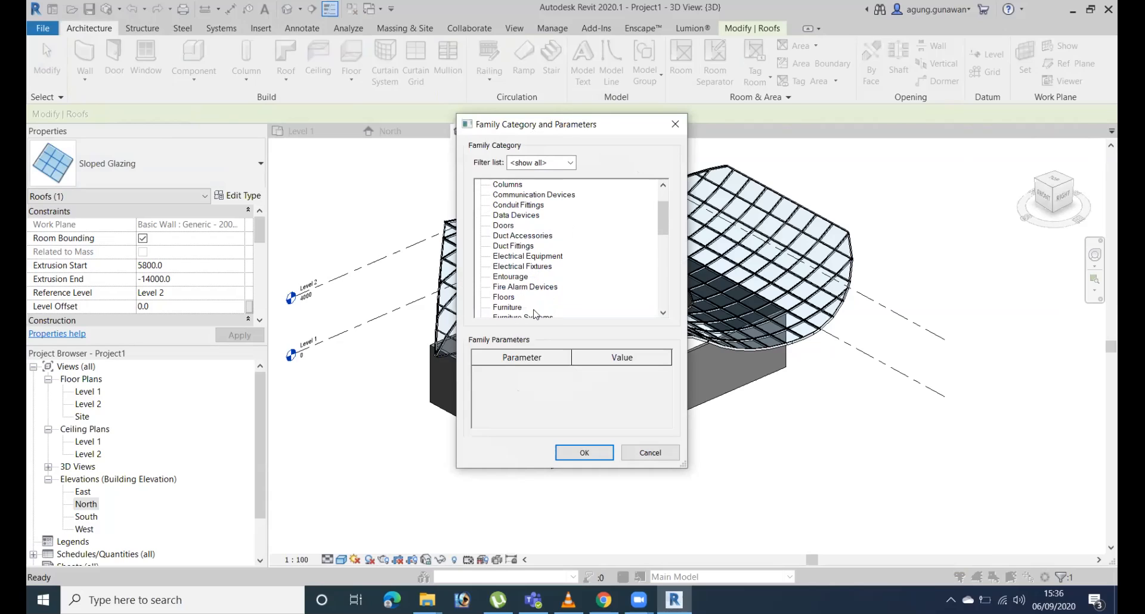
left_click(516, 306)
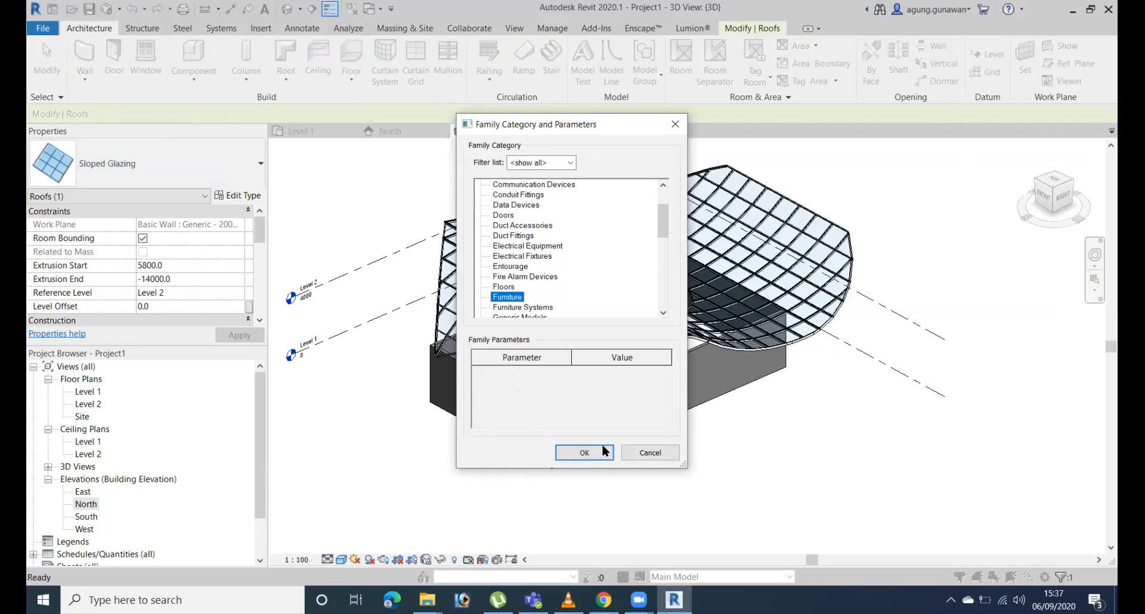
left_click(580, 453)
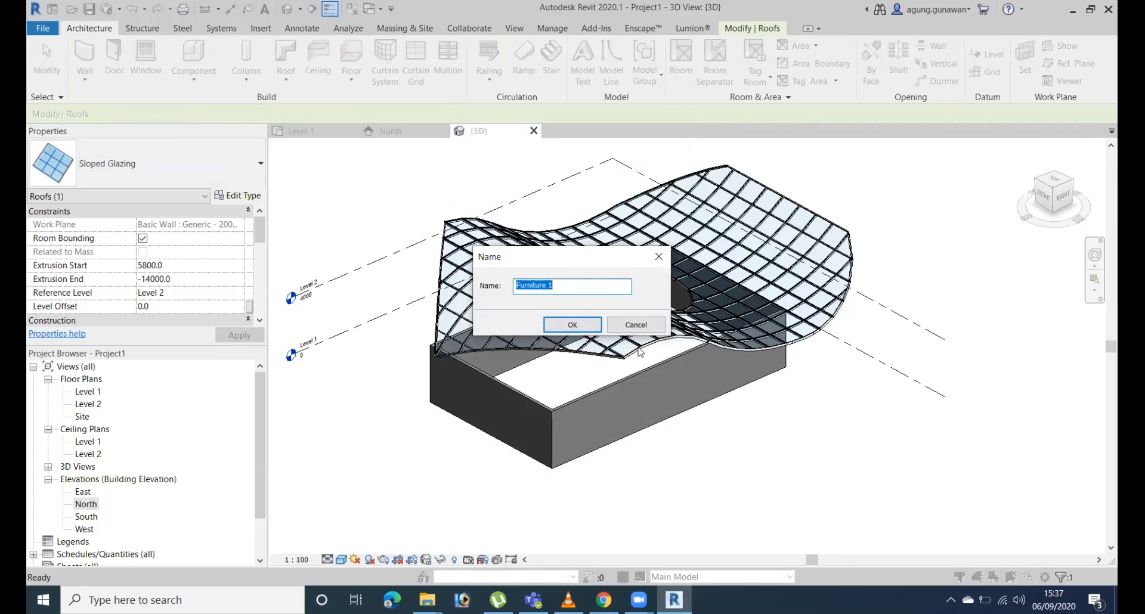
left_click(572, 325)
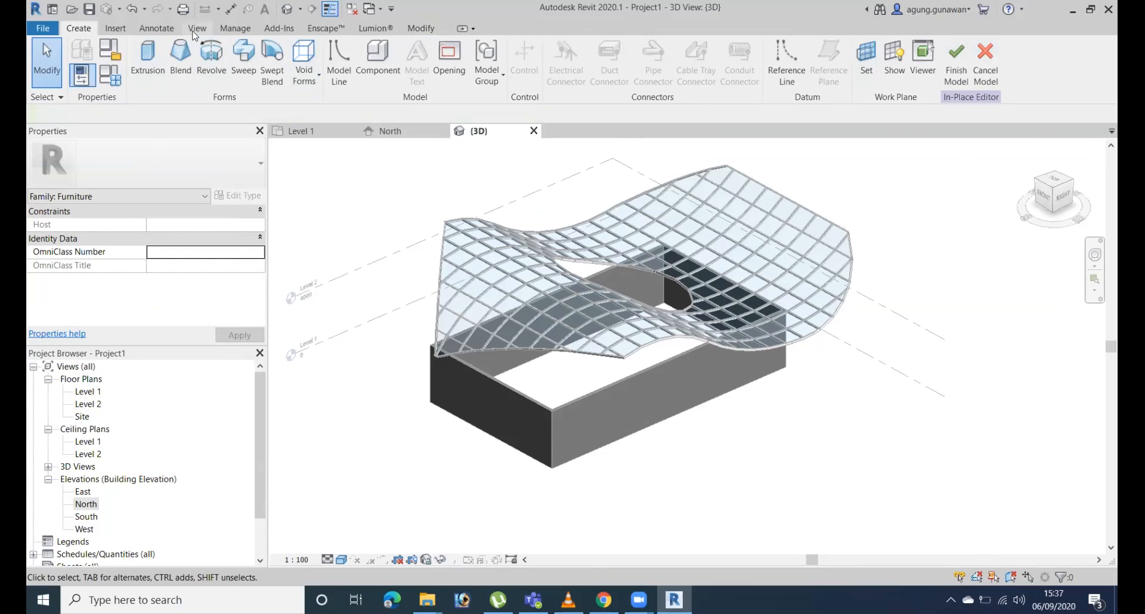
Extrude a circle of about 2900 mm radius on Level 1, in front of the walled building.
left_click(147, 64)
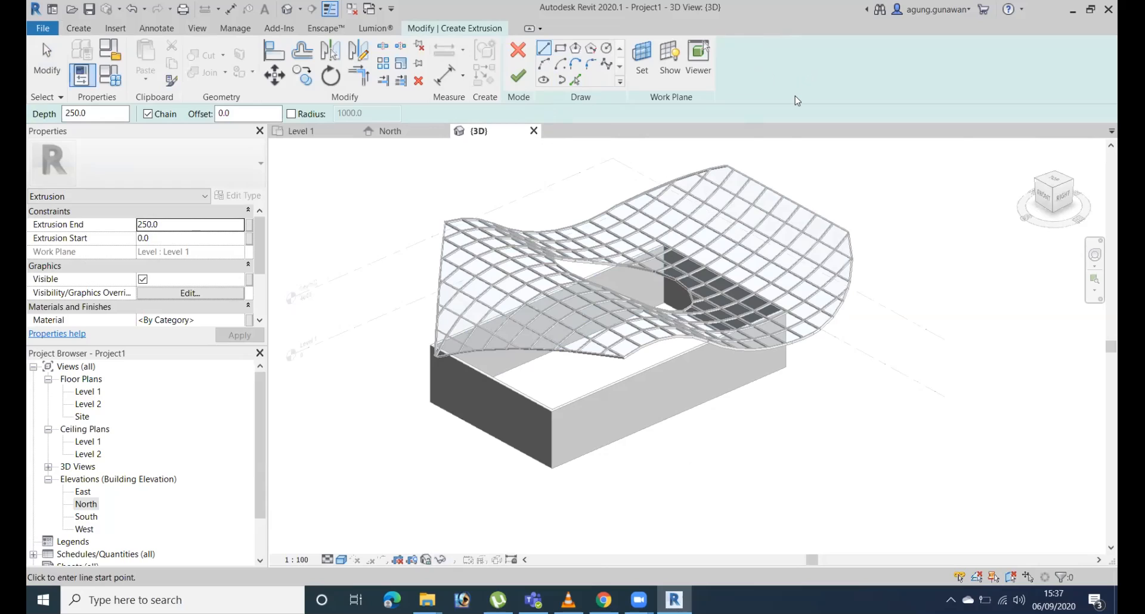
left_click(607, 50)
left_click(642, 486)
left_click(684, 497)
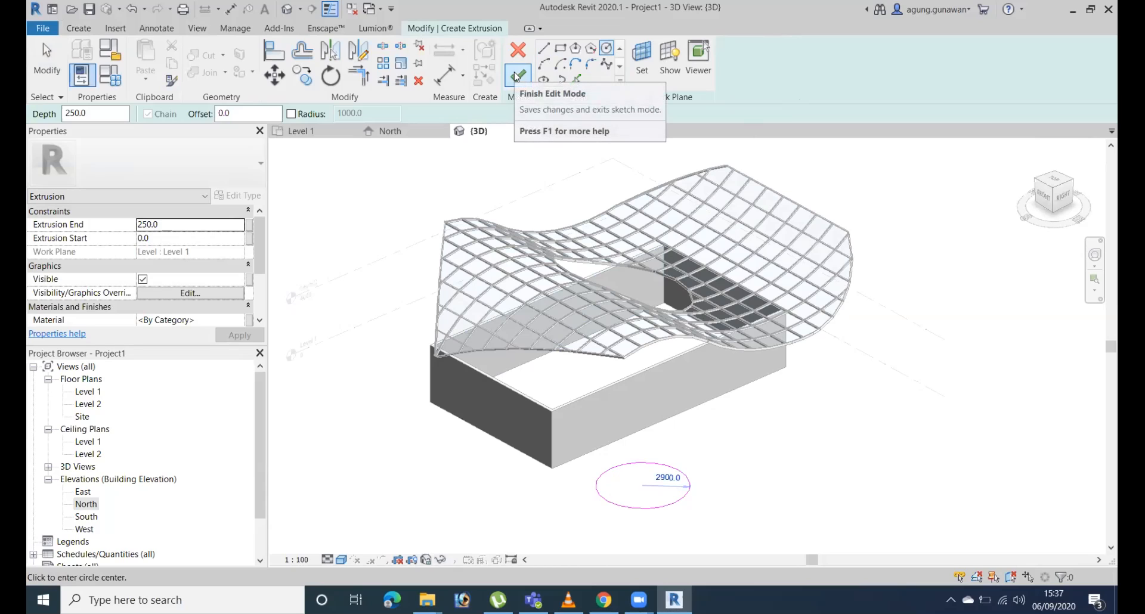
left_click(516, 76)
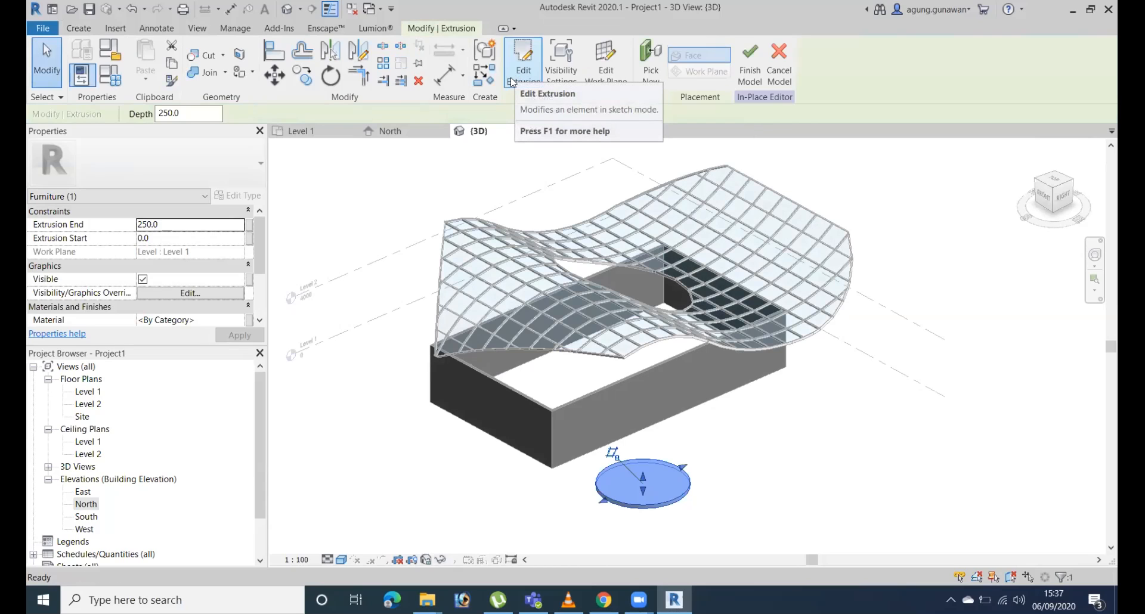
Stretch the circular extrusion to a height of about 3029 mm and finish the in-place model.
left_click_drag(644, 479, 645, 438)
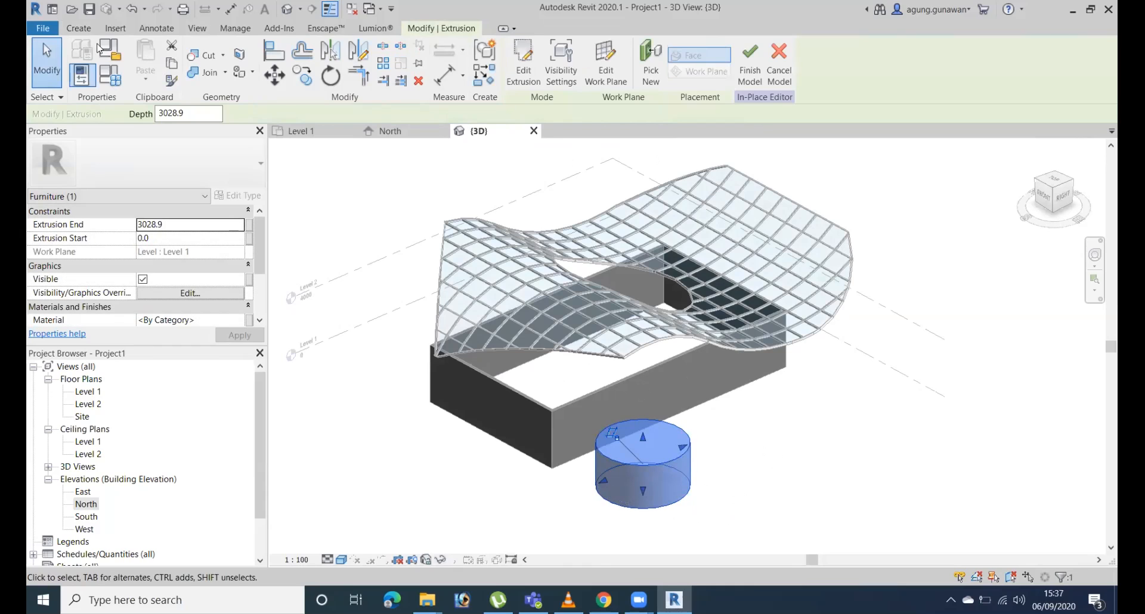
left_click(750, 66)
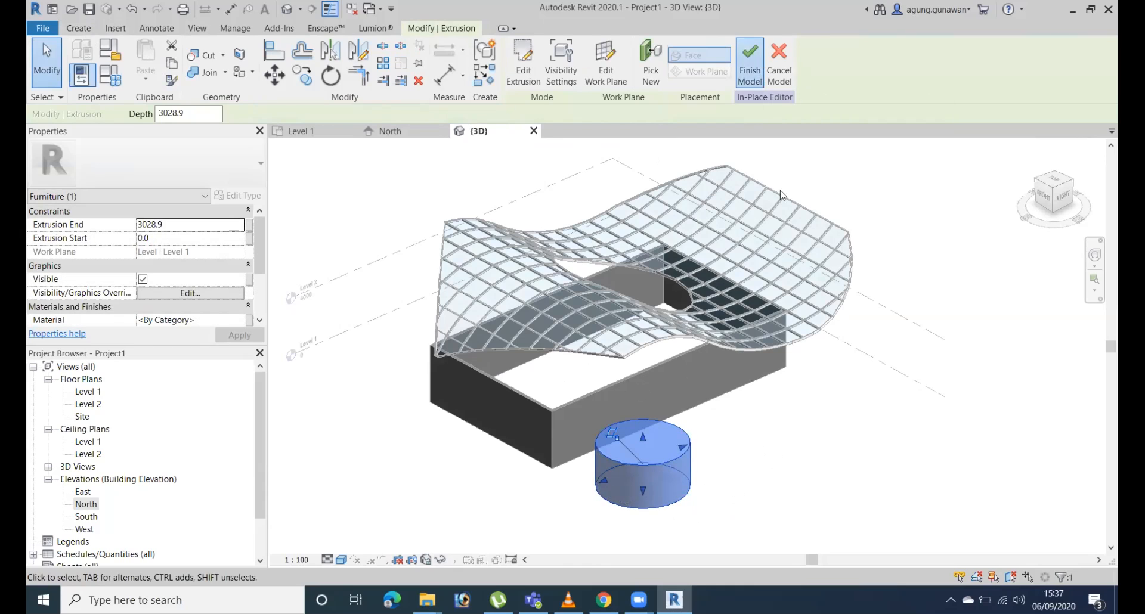
left_click(663, 465)
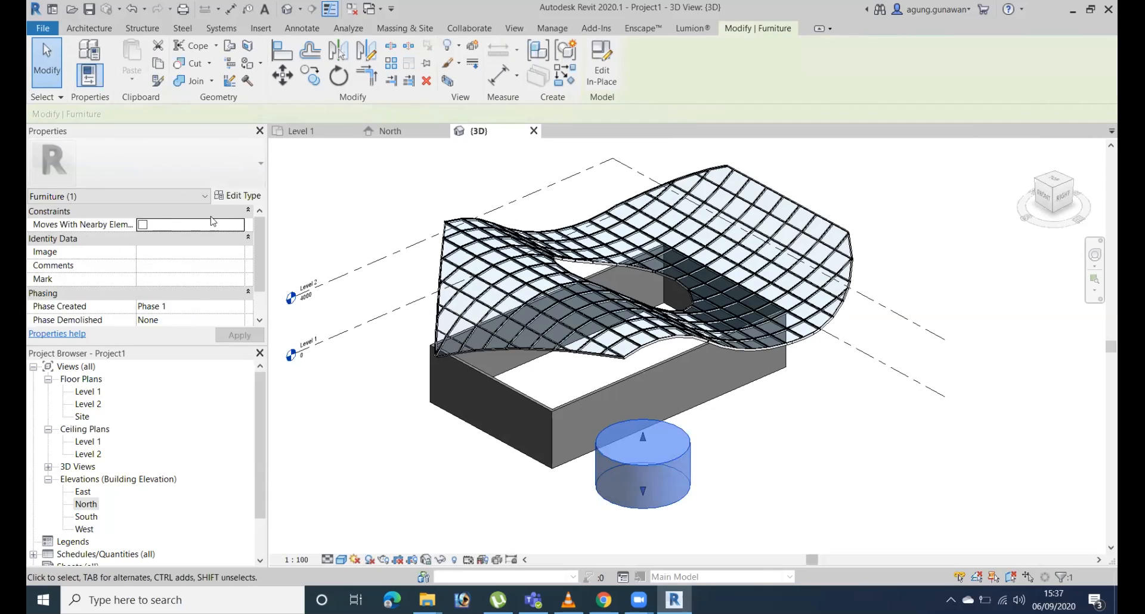
left_click(818, 446)
left_click(667, 463)
middle_click_drag(706, 468, 711, 396)
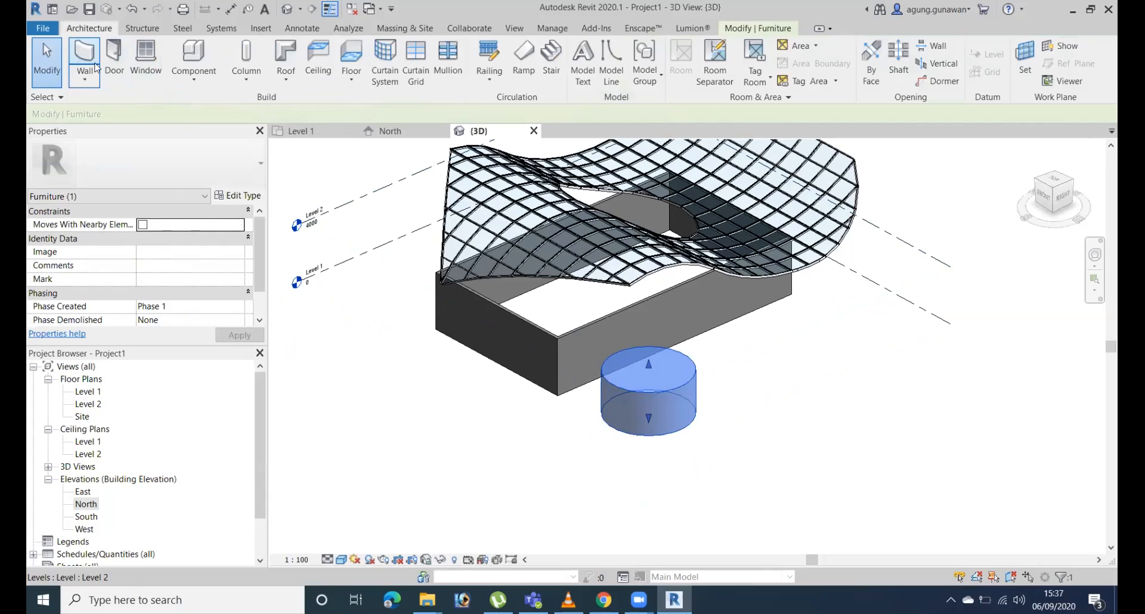
Start a second in-place model component in the Furniture category with the name Furniture 2.
left_click(193, 75)
left_click(221, 136)
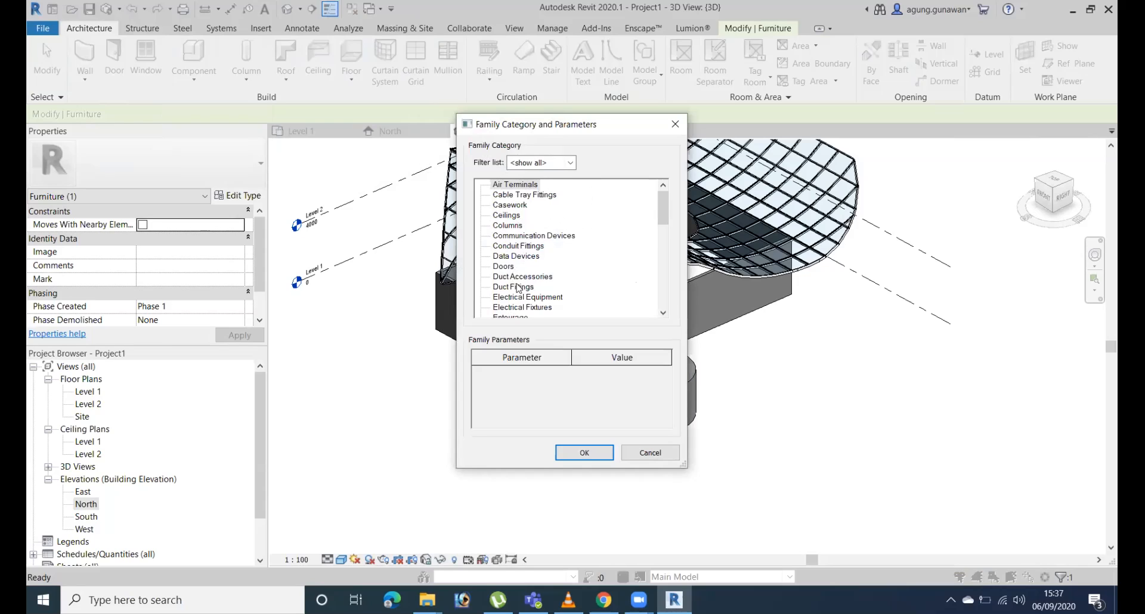
scroll(516, 295, "down", 1)
scroll(518, 316, "down", 1)
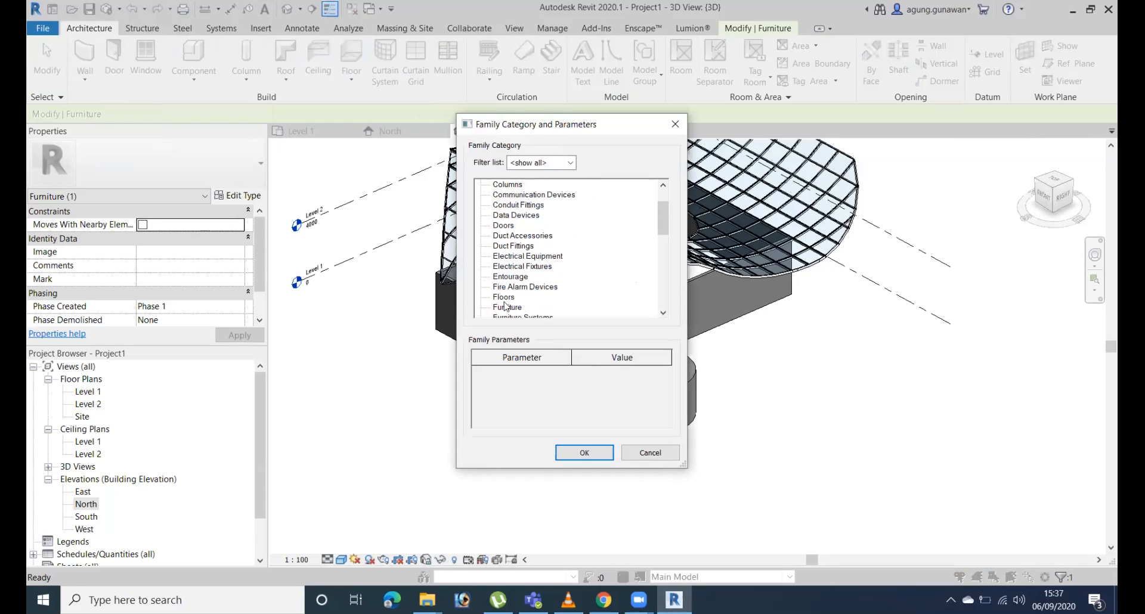
left_click(510, 308)
left_click(573, 453)
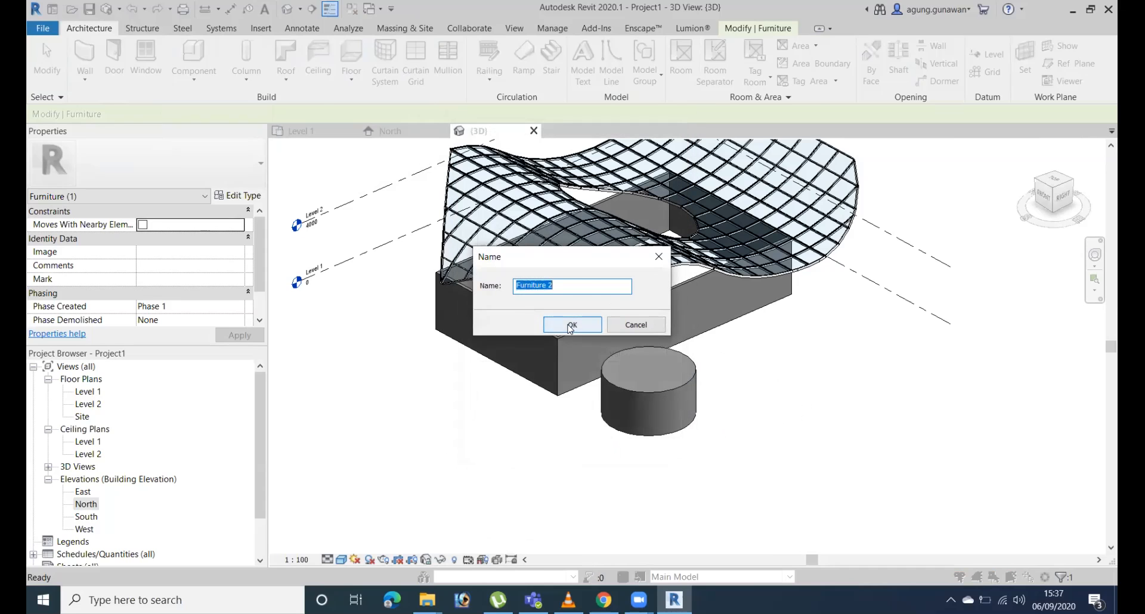
left_click(571, 325)
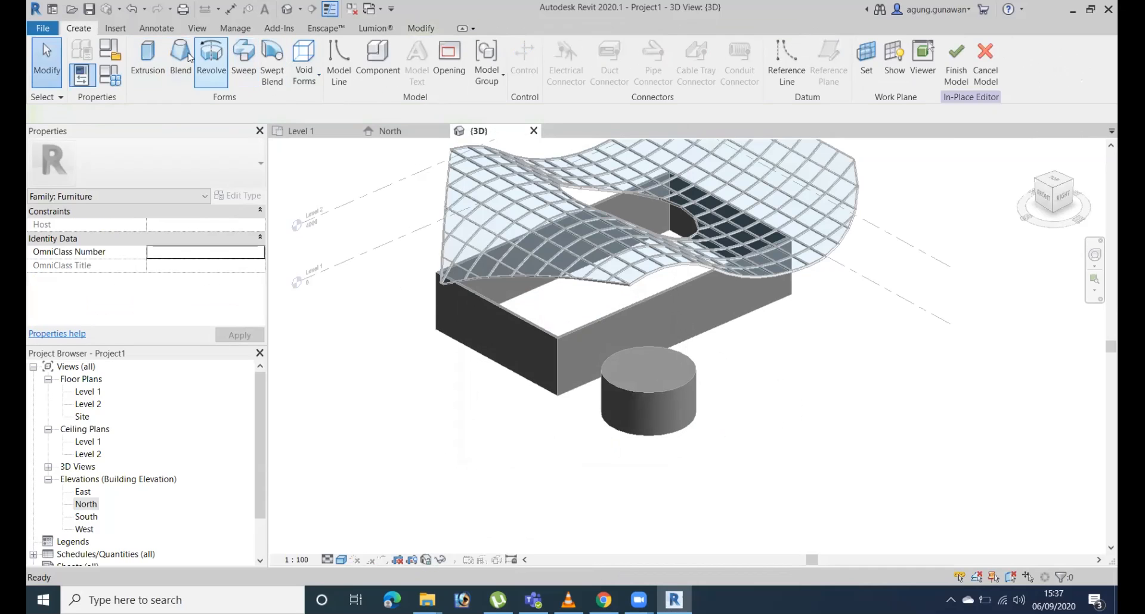
Extrude a rectangle of about 3000 by 1000 mm on Level 1, between the cylinder and the building's far corner.
left_click(147, 59)
left_click(560, 47)
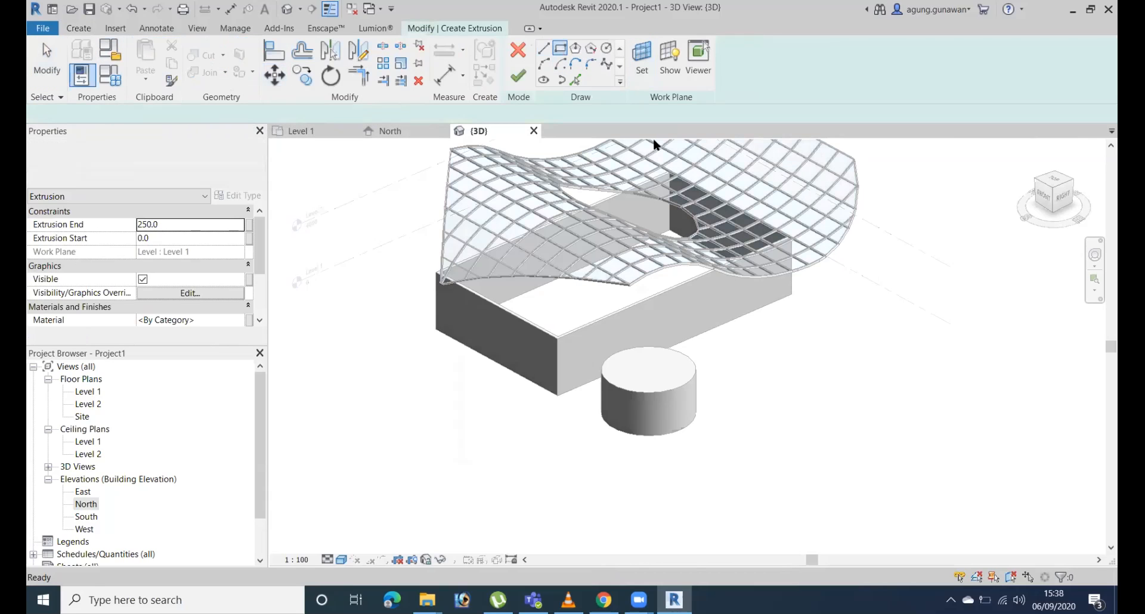
left_click(773, 353)
left_click(727, 378)
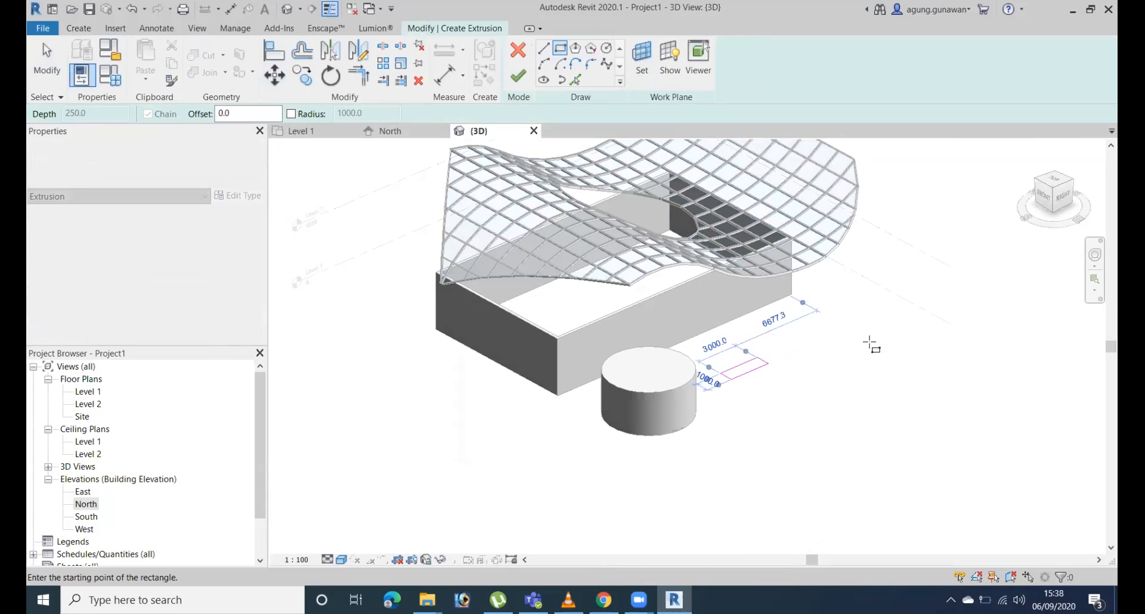
left_click(517, 75)
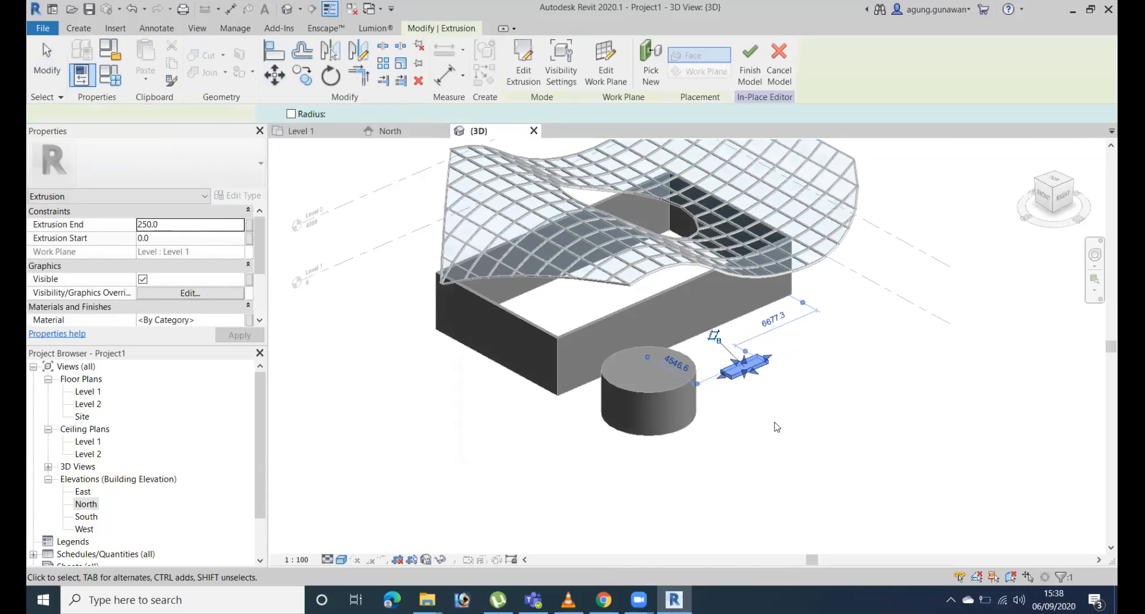
Stretch the rectangular block to a height of about 3029 mm, narrow it into a slim post and finish the in-place model.
left_click_drag(749, 306, 745, 293)
scroll(722, 346, "up", 2)
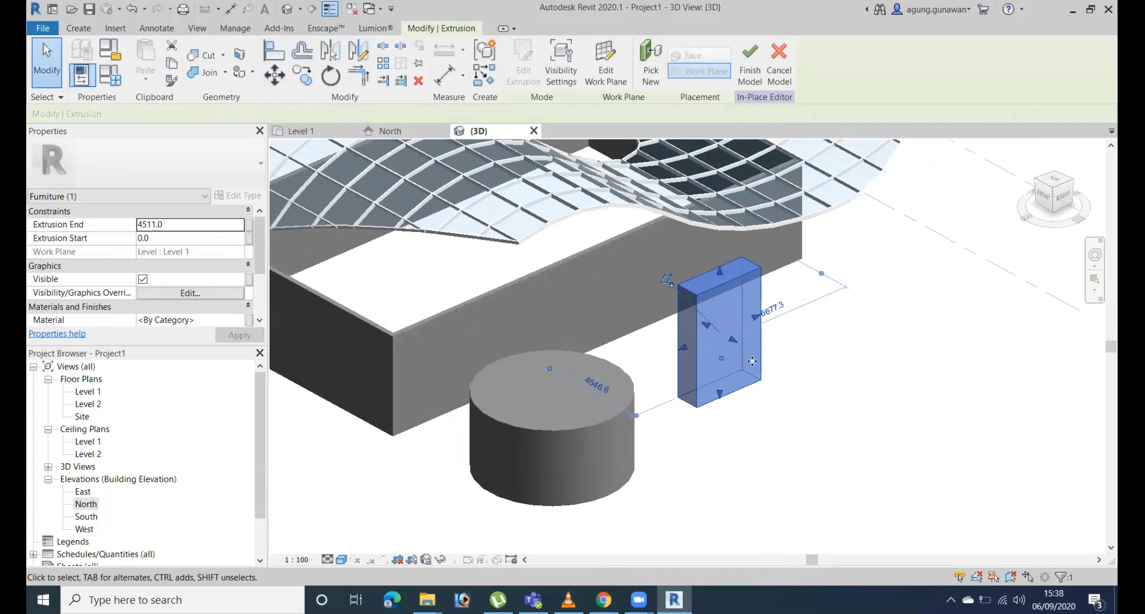
scroll(718, 345, "up", 3)
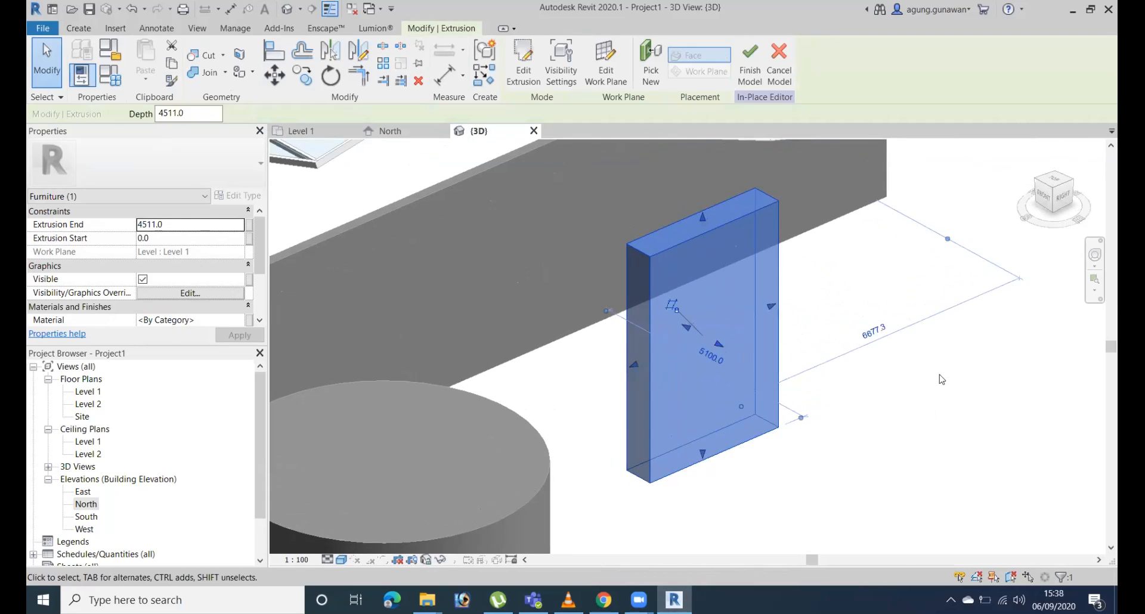
left_click_drag(702, 219, 702, 292)
left_click_drag(773, 346, 680, 358)
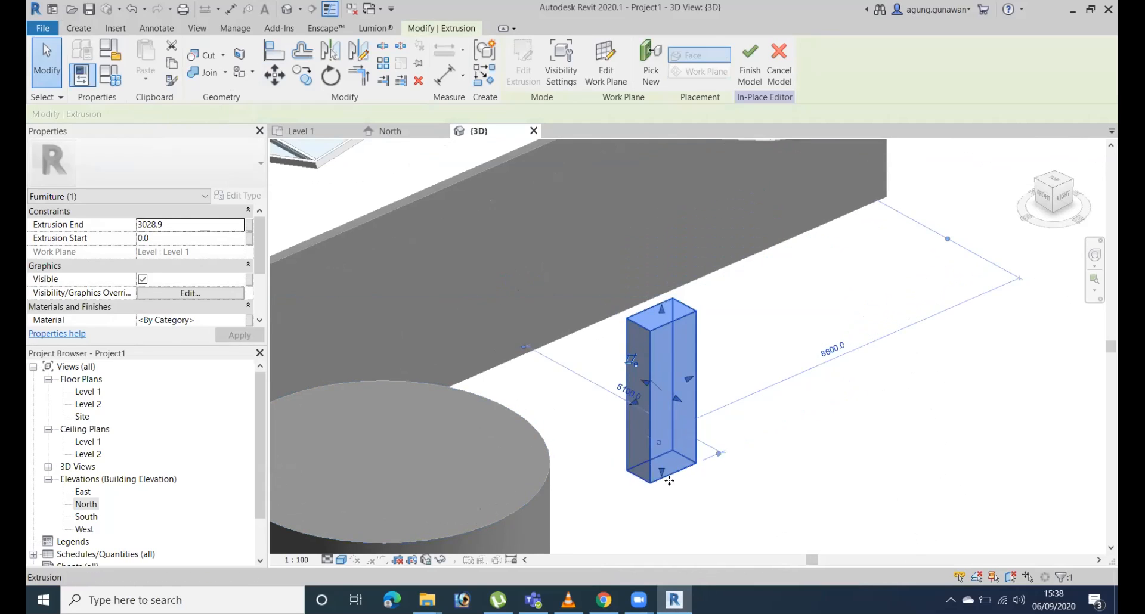
middle_click_drag(517, 503, 593, 335)
scroll(594, 333, "down", 1)
left_click(563, 346)
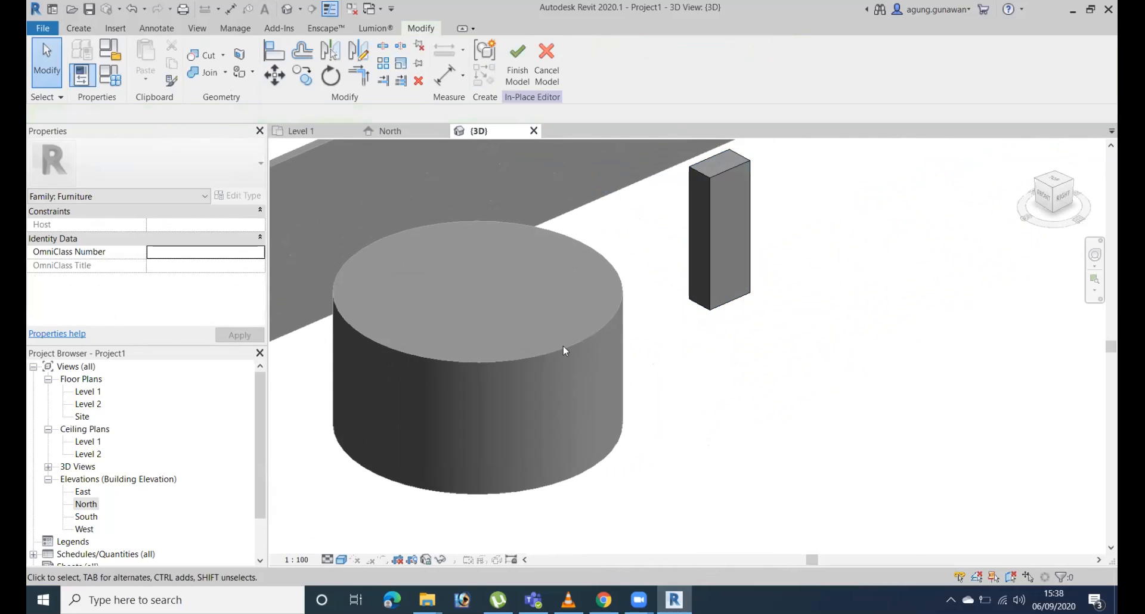
scroll(799, 353, "down", 2)
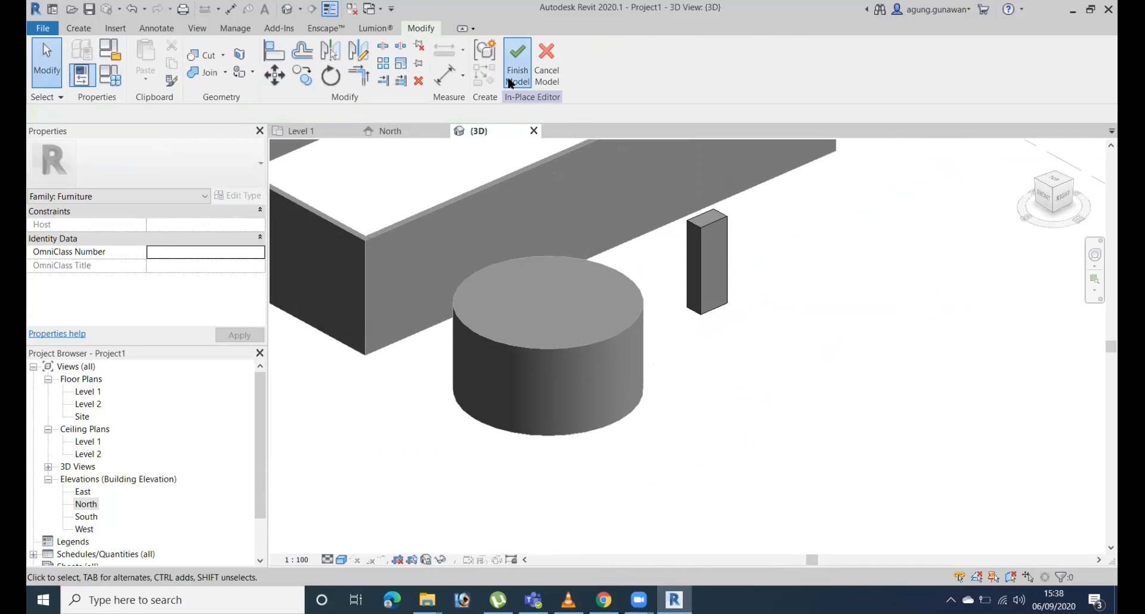
left_click(517, 60)
Thin the cylinder into a flat tabletop by raising its base, and move the post beneath its centre as a table leg.
left_click(601, 341)
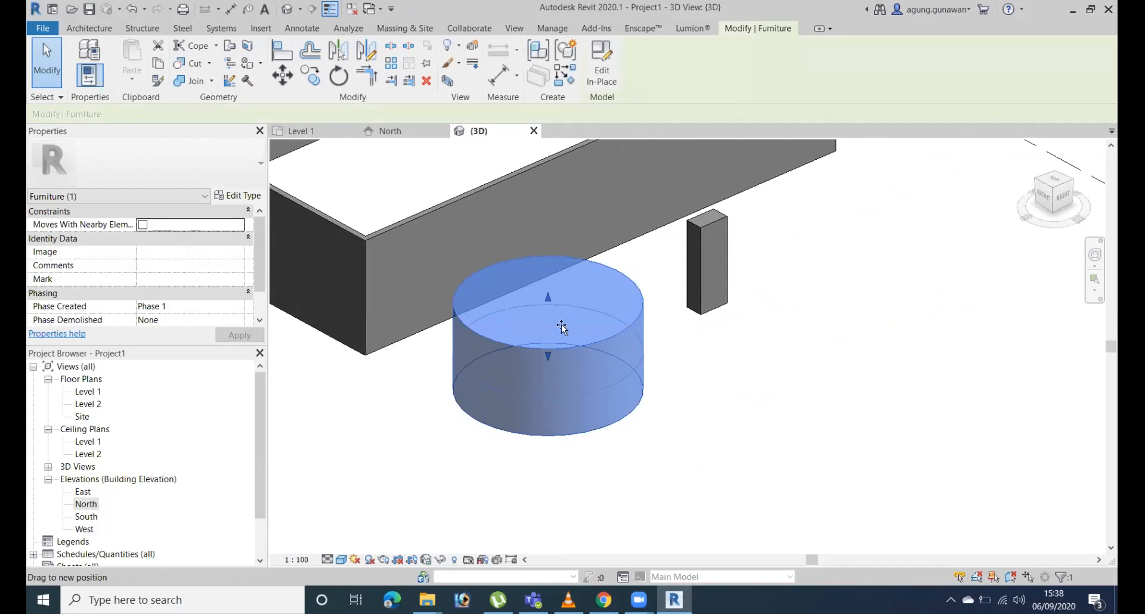
left_click_drag(548, 325, 717, 251)
left_click(716, 250)
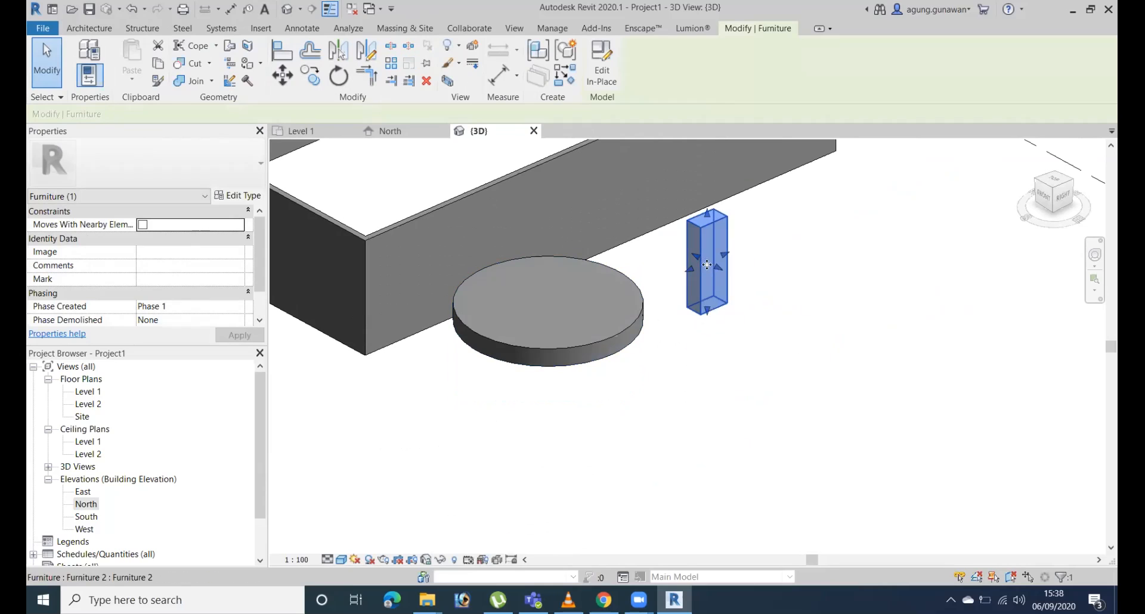
left_click_drag(697, 291, 590, 393)
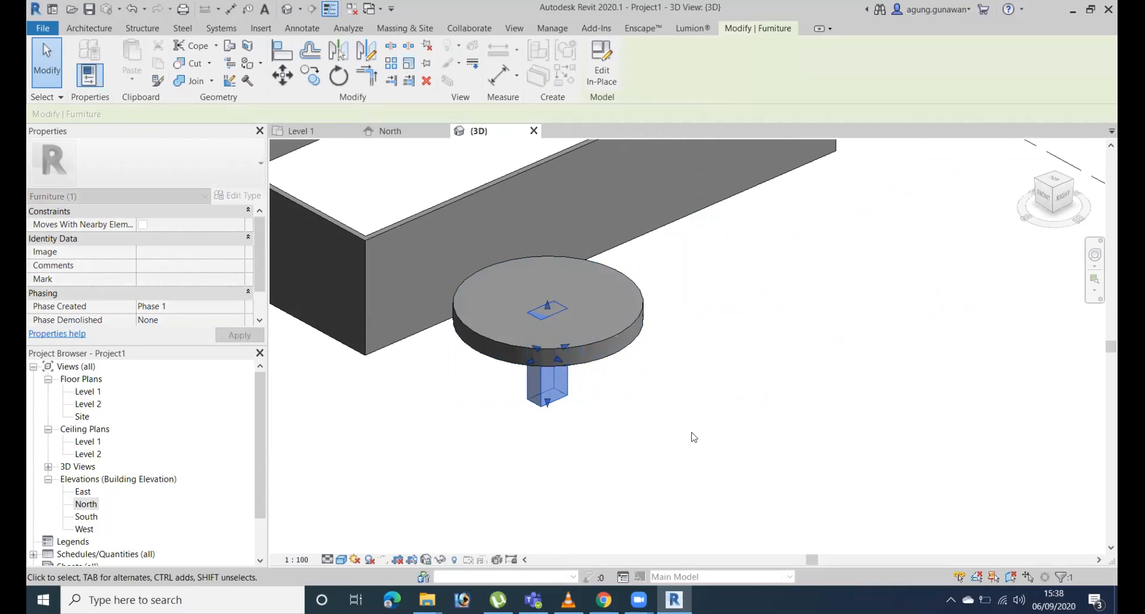
middle_click_drag(633, 381, 686, 281, "shift")
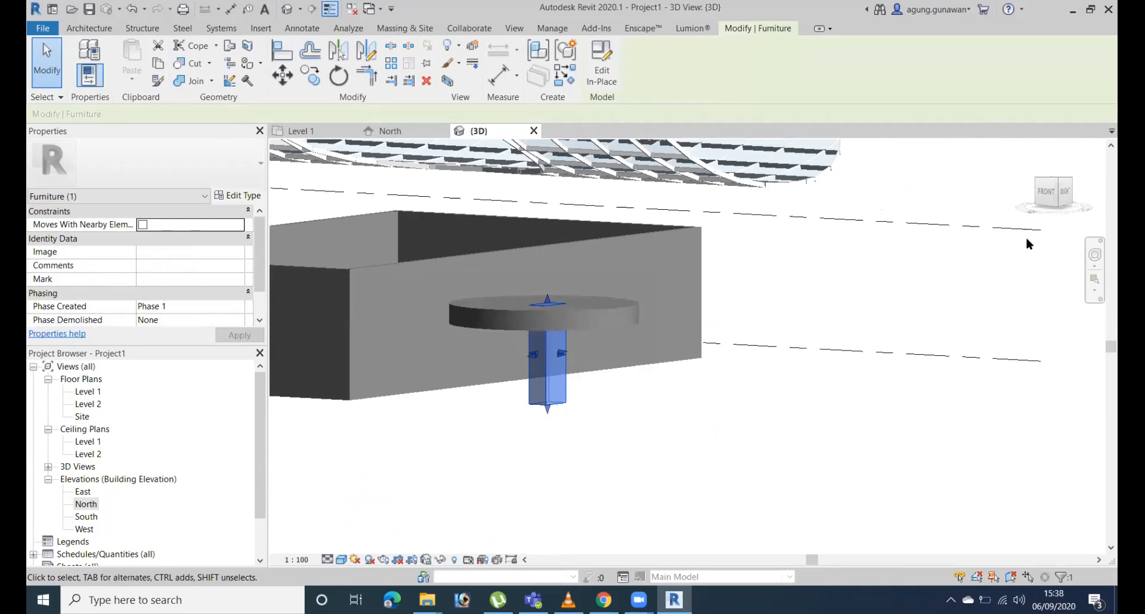
left_click(1045, 192)
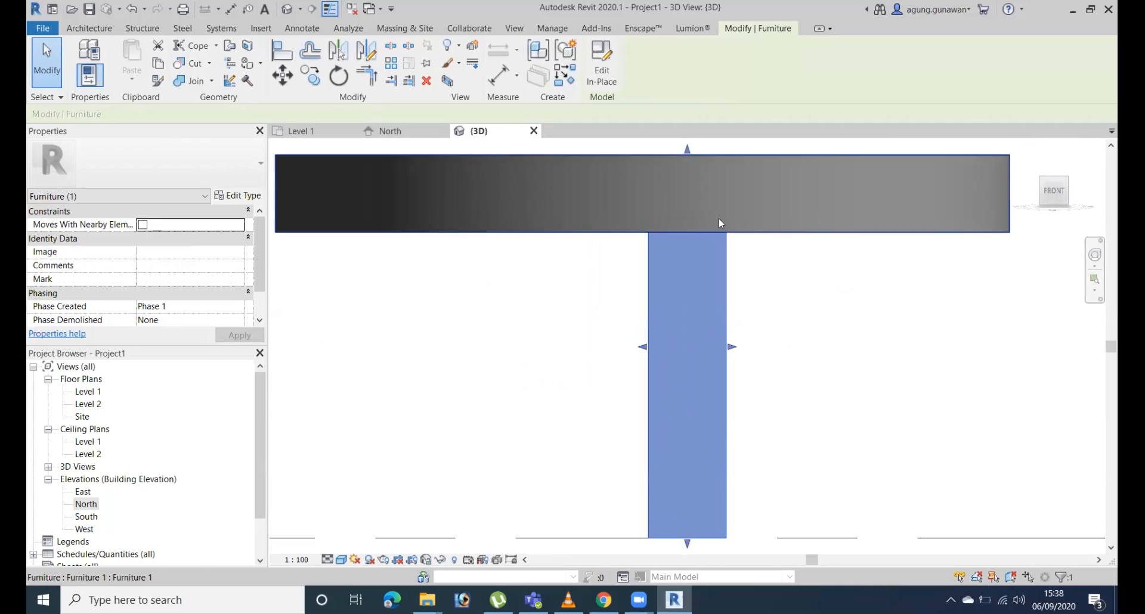
middle_click_drag(888, 348, 287, 316, "shift")
left_click(592, 465)
scroll(593, 466, "down", 1)
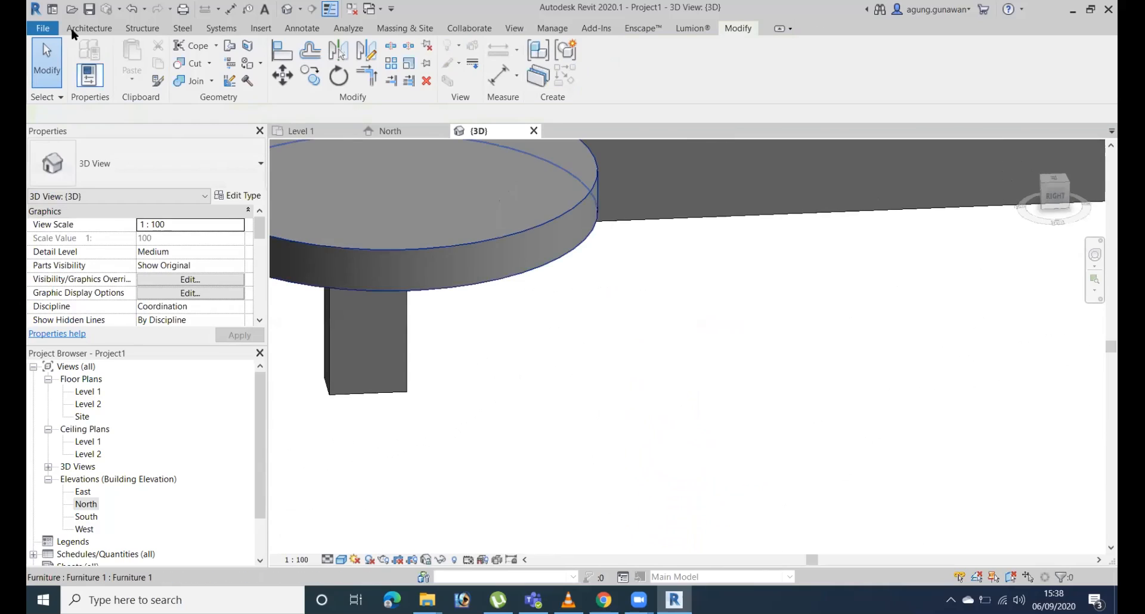
Start a third in-place model component in the Furniture category, accepting the suggested name.
left_click(90, 29)
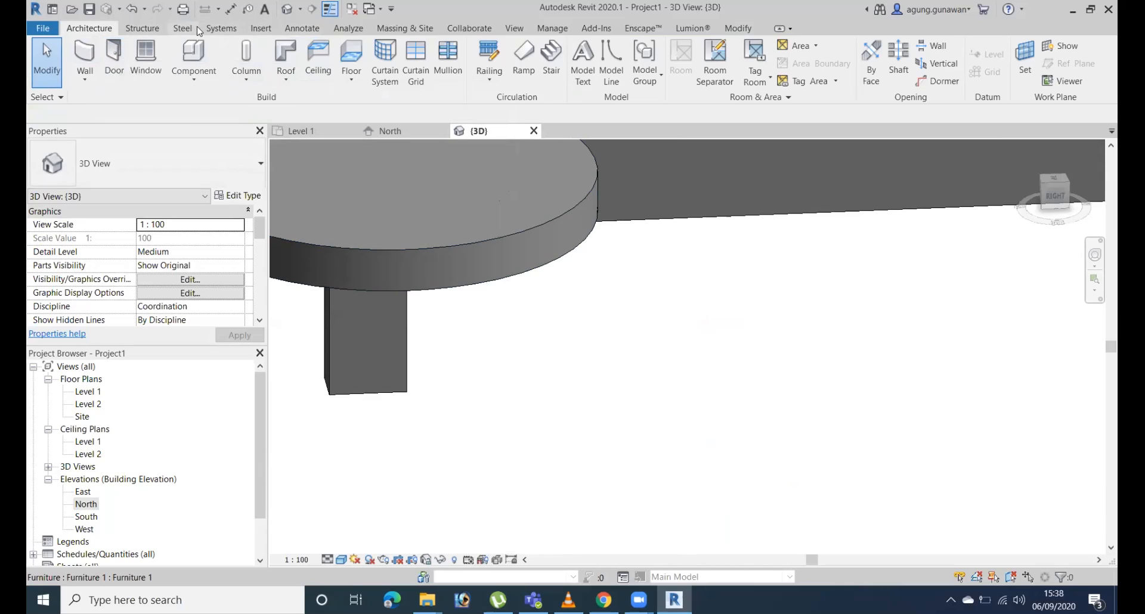
left_click(193, 75)
left_click(240, 135)
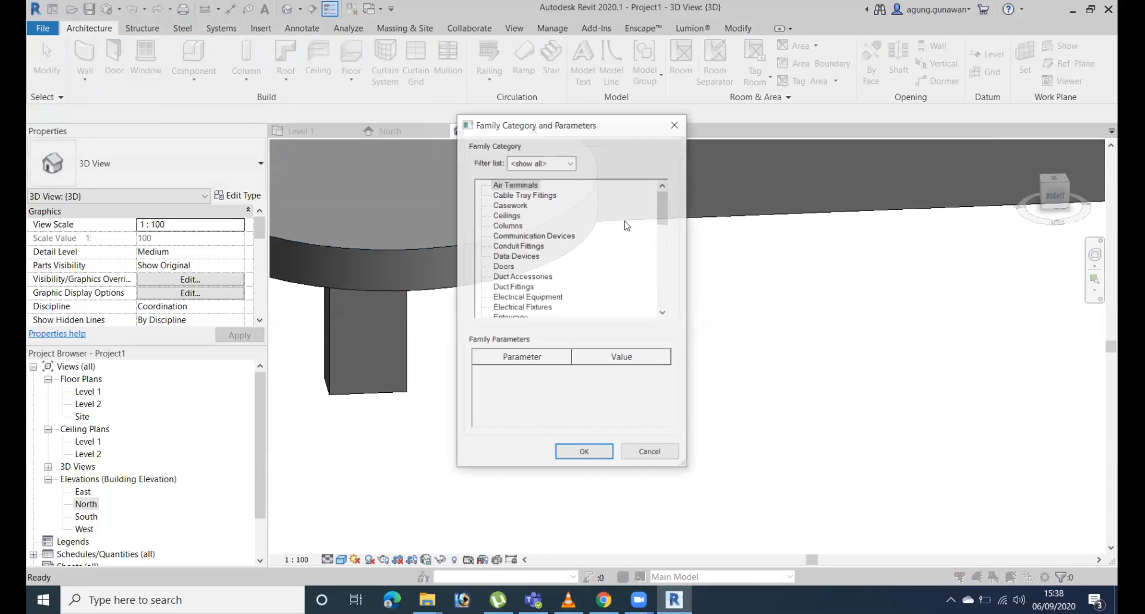
scroll(520, 258, "down", 2)
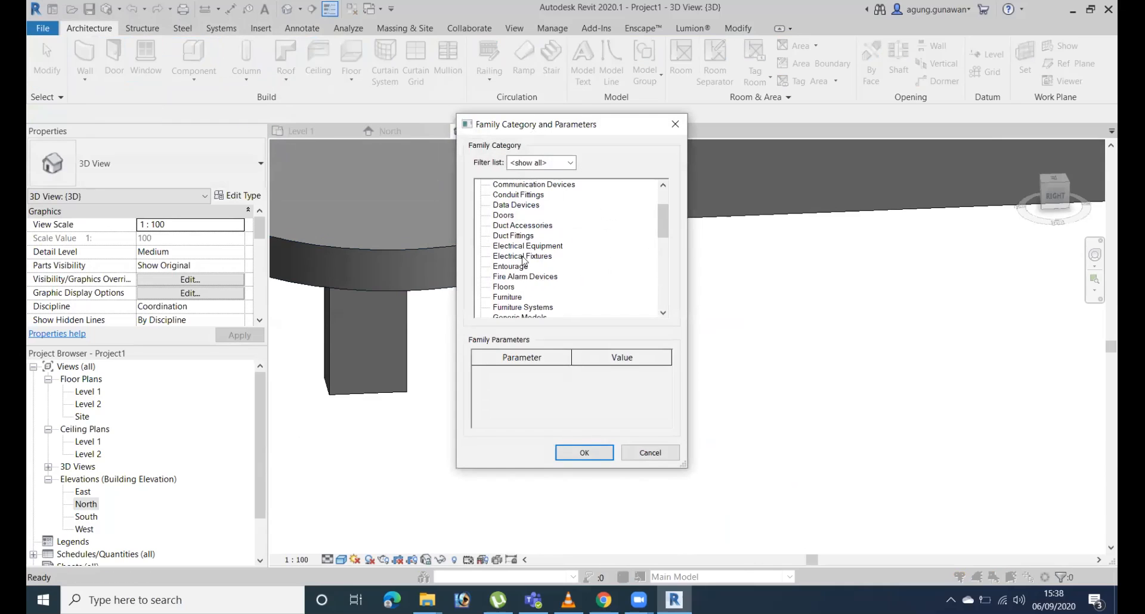
left_click(583, 455)
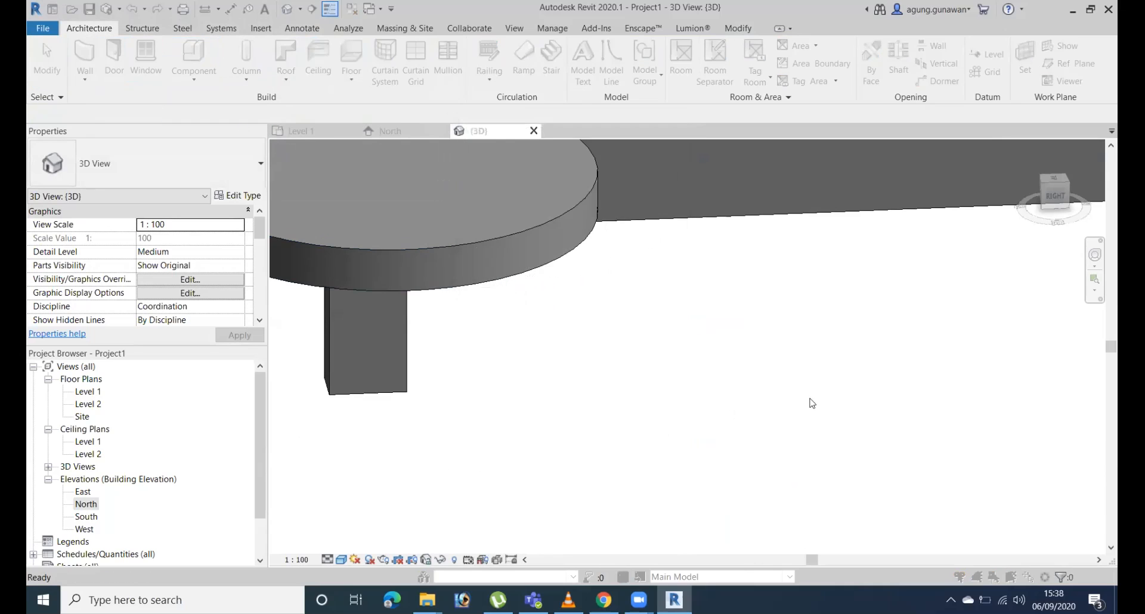
left_click(589, 329)
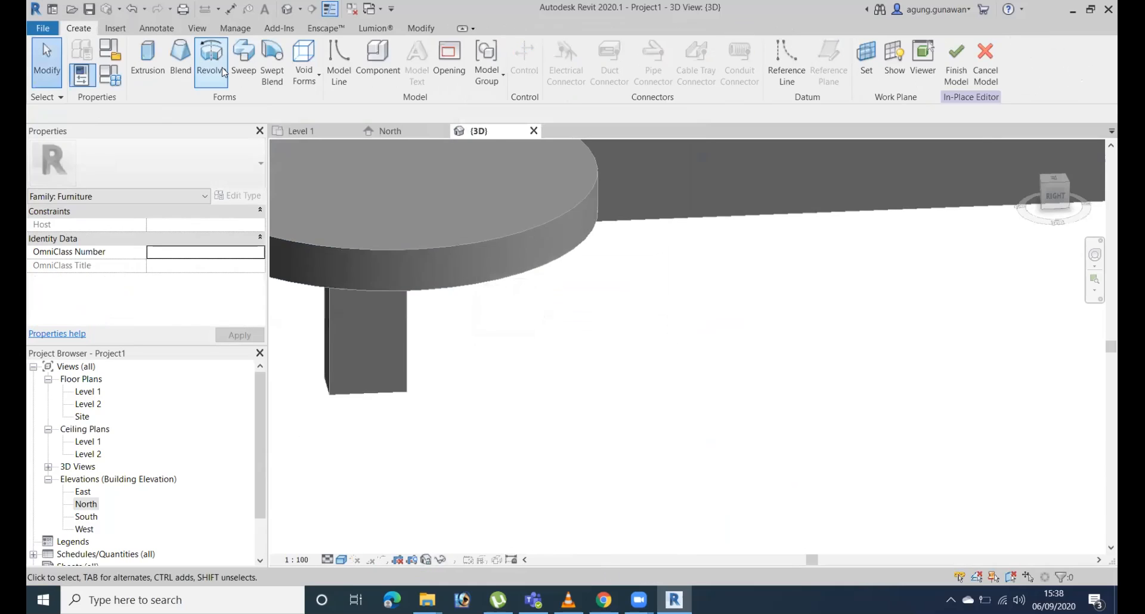
Start a blend and sketch its base boundary as a rectangle of about 4400 by 6200 mm beside the table.
left_click(181, 60)
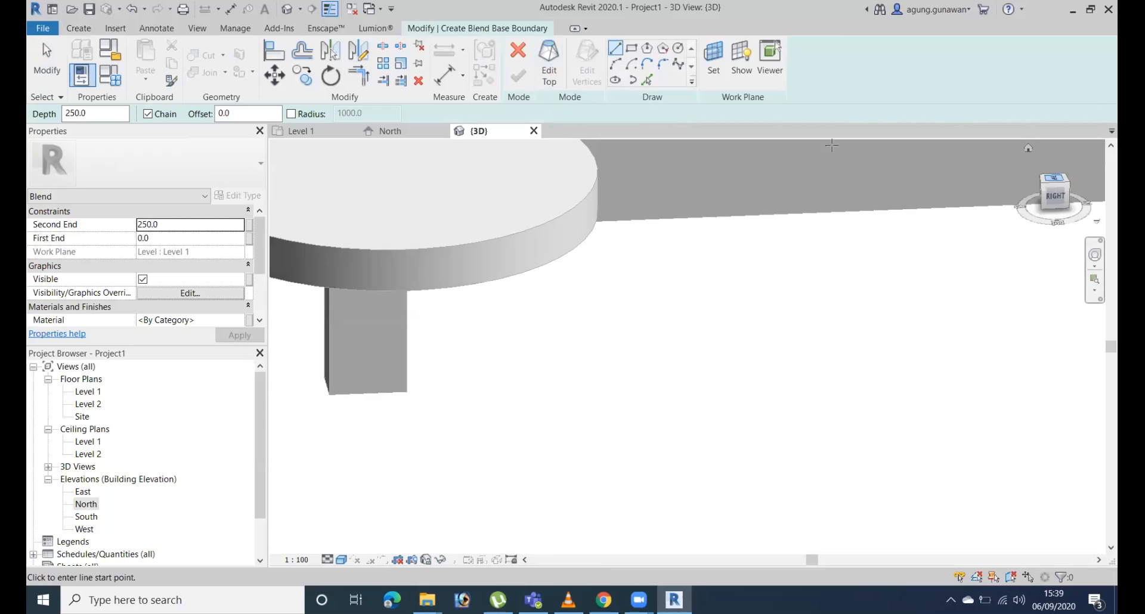
left_click(549, 63)
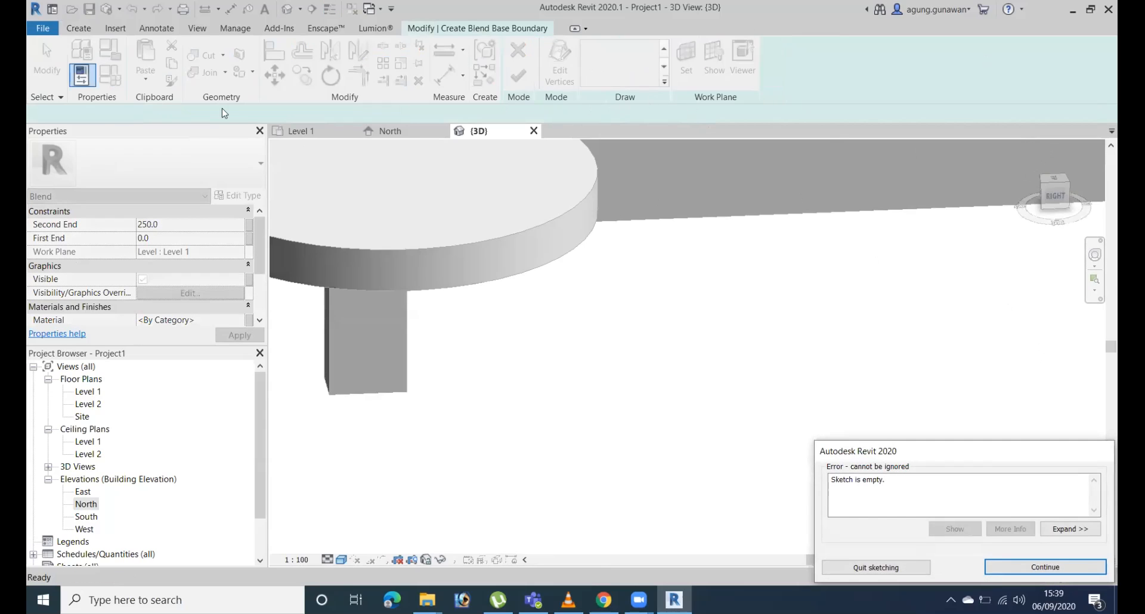
key("Return")
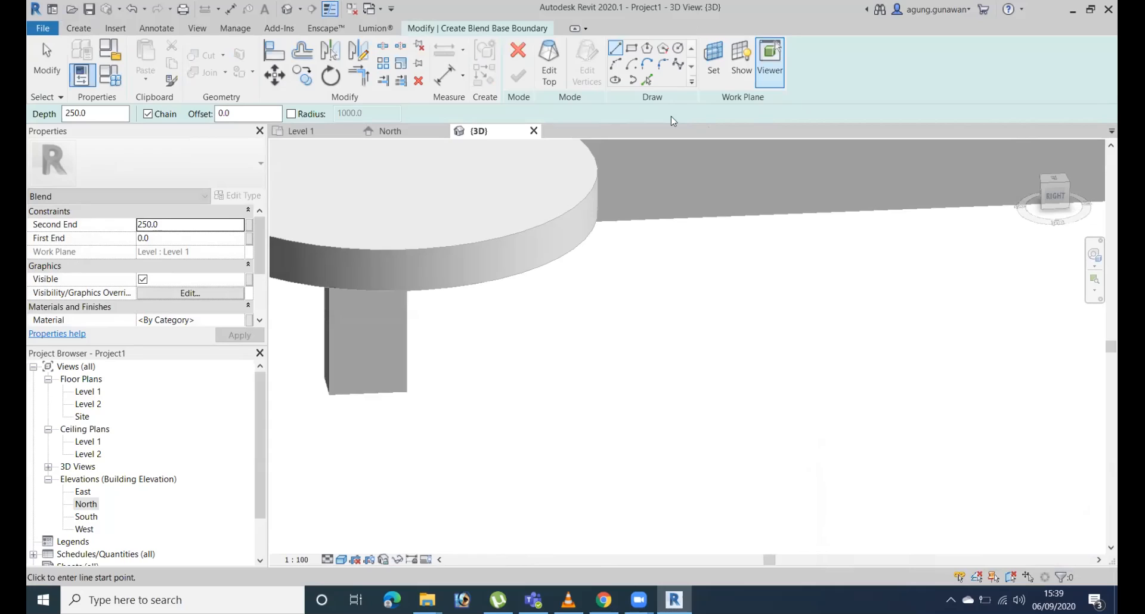
left_click(632, 47)
left_click(708, 293)
left_click(1071, 449)
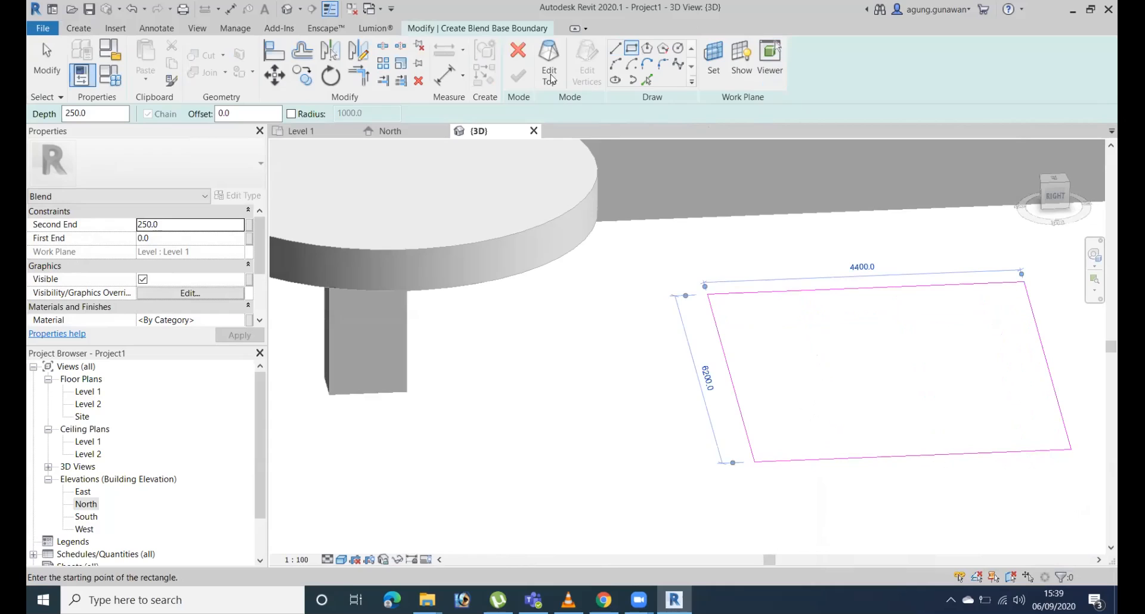
left_click(1053, 180)
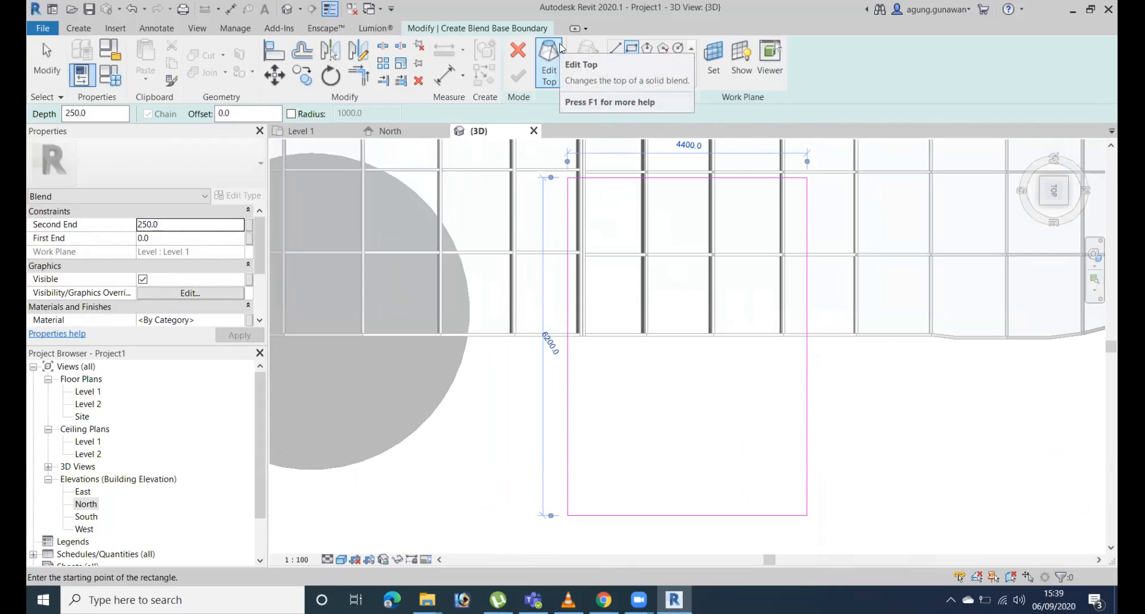
Sketch the blend's top boundary as a circle of about 1900 mm radius over the rectangular base and finish the blend.
left_click(546, 62)
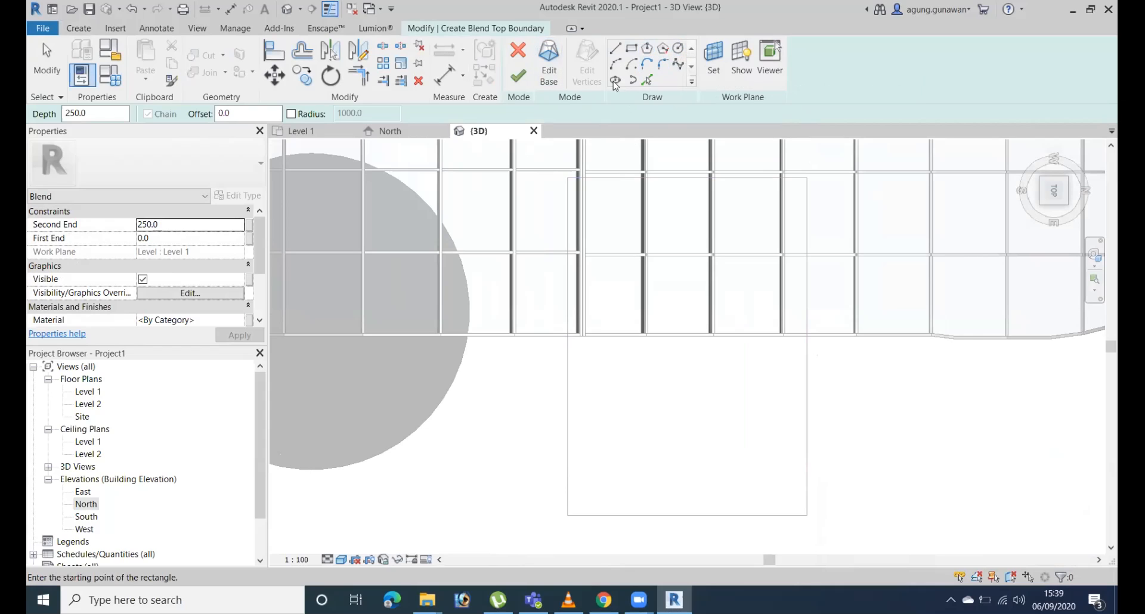
left_click(678, 48)
left_click(674, 316)
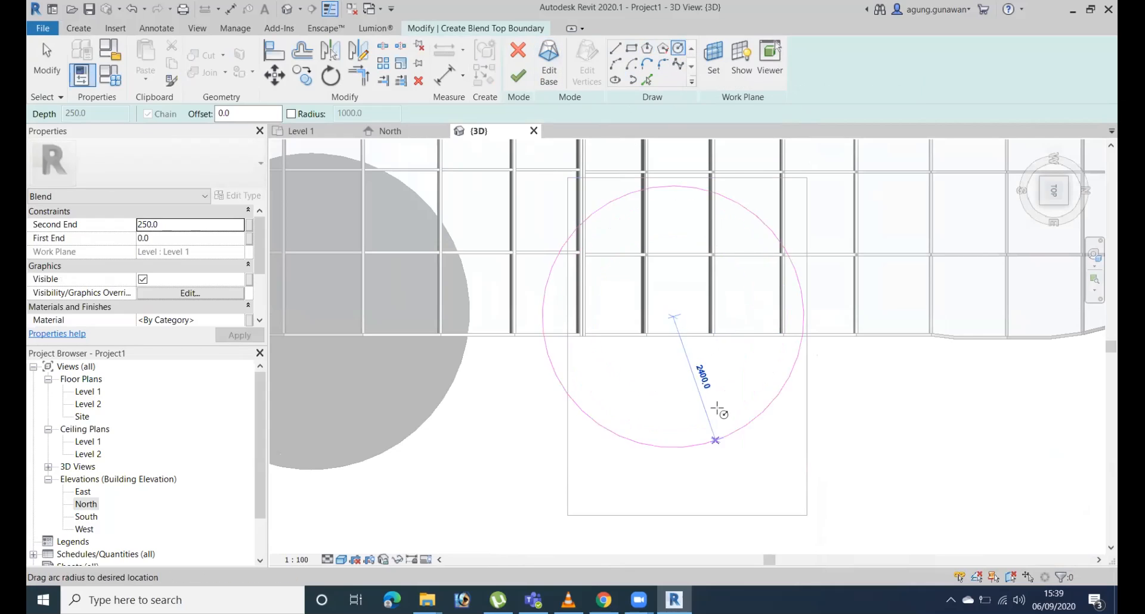
left_click(743, 398)
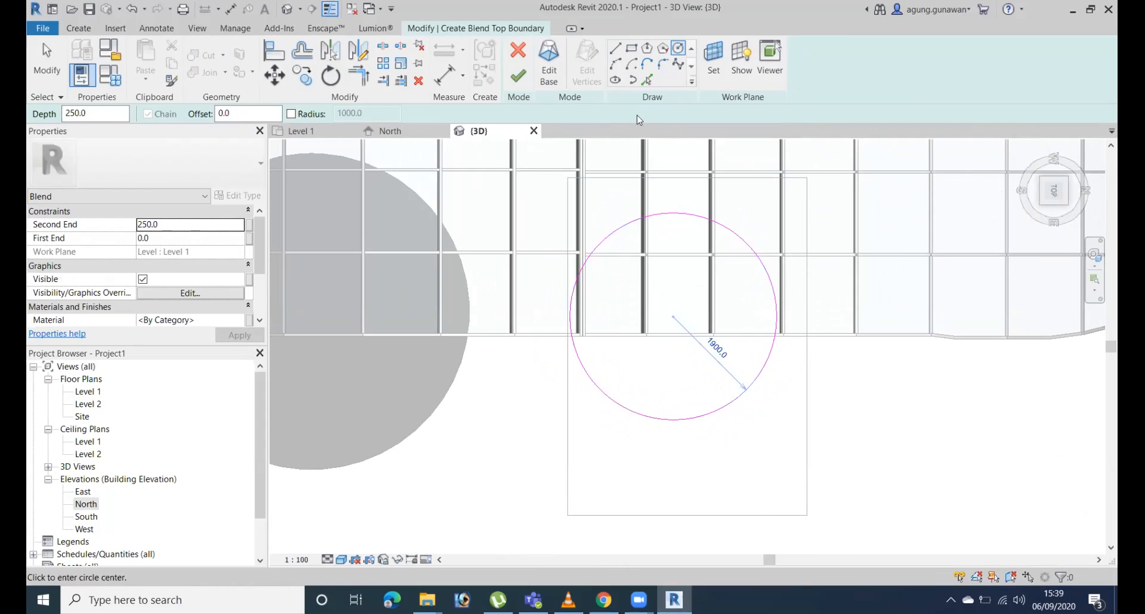
left_click(522, 83)
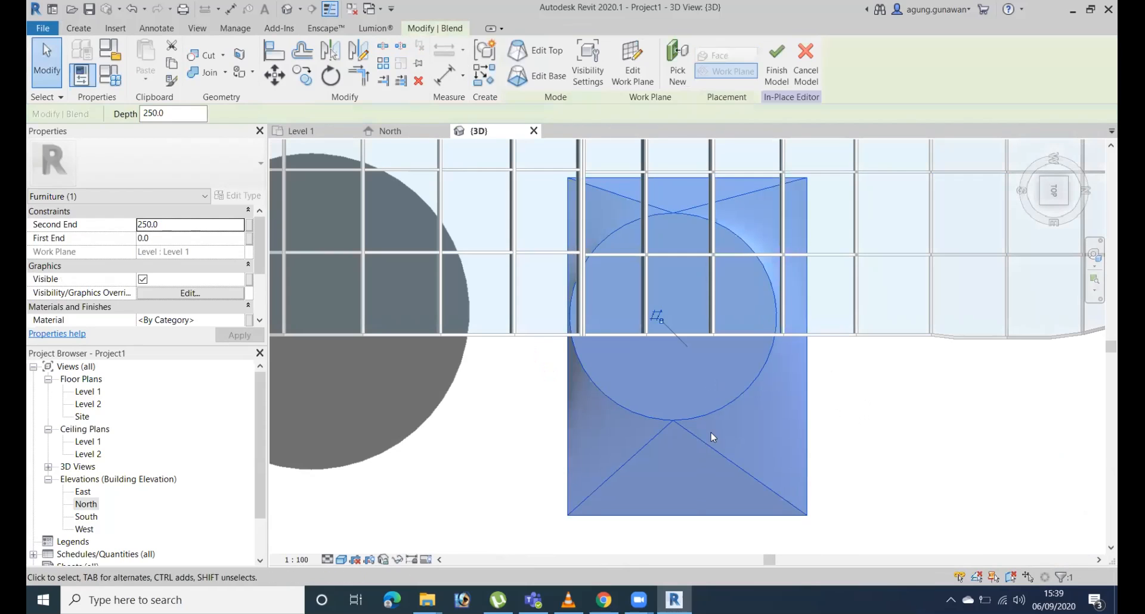
Stretch the blend upward to a height of about 4852 mm by raising its circular top face.
middle_click_drag(784, 455, 849, 274, "shift")
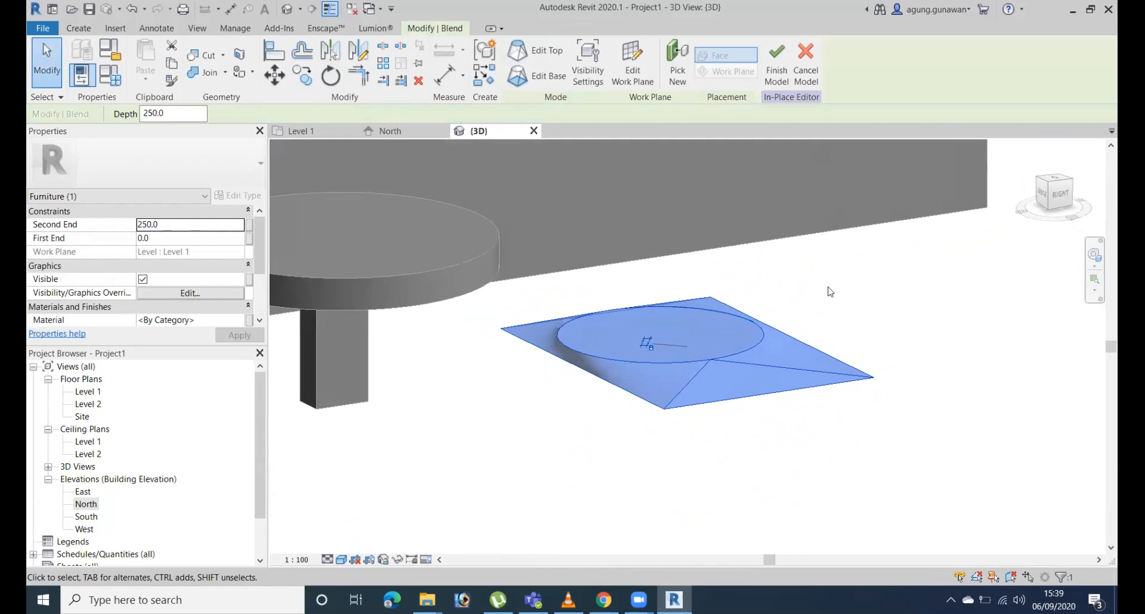
left_click(774, 325)
left_click(764, 331)
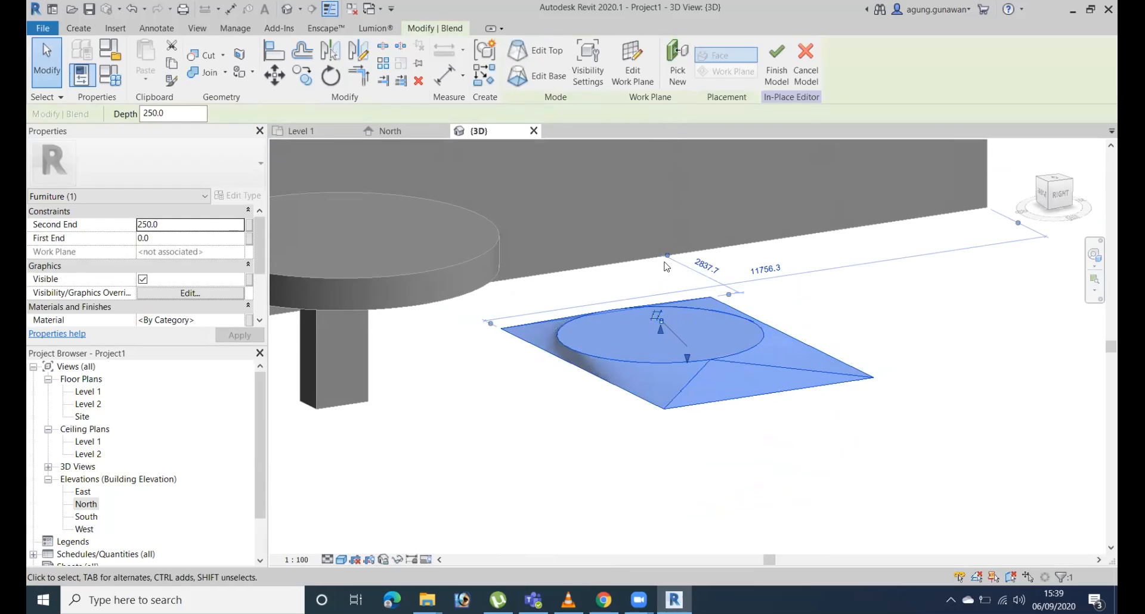
key("Escape")
left_click(740, 352)
middle_click_drag(740, 374, 793, 346, "shift")
middle_click_drag(749, 289, 667, 319, "shift")
left_click_drag(656, 328, 669, 161)
middle_click_drag(956, 271, 676, 299, "shift")
middle_click_drag(670, 230, 827, 340, "shift")
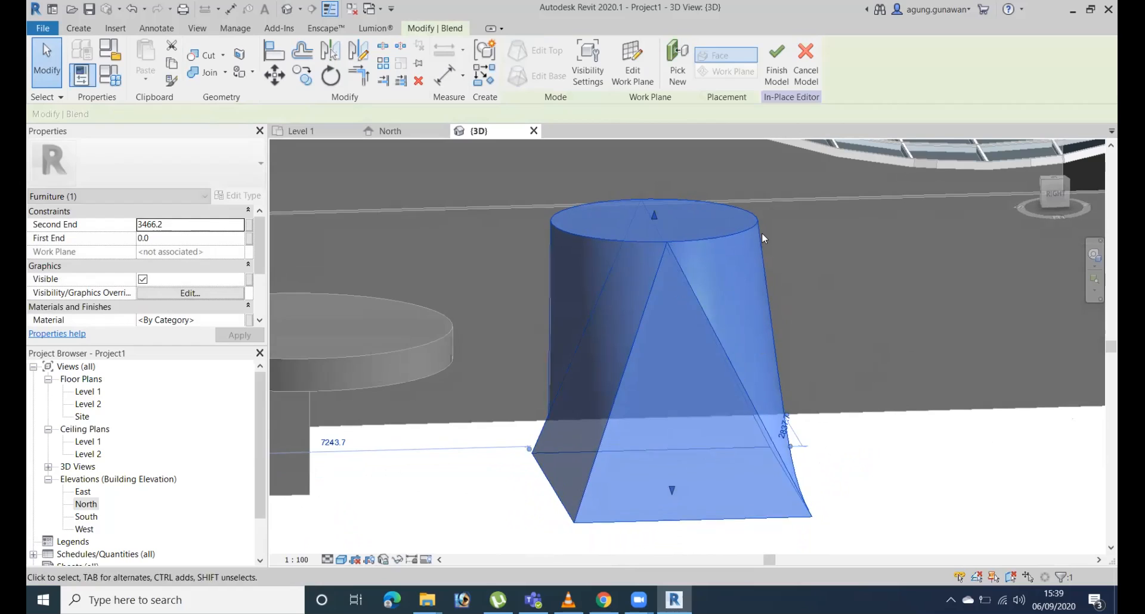
left_click(961, 520)
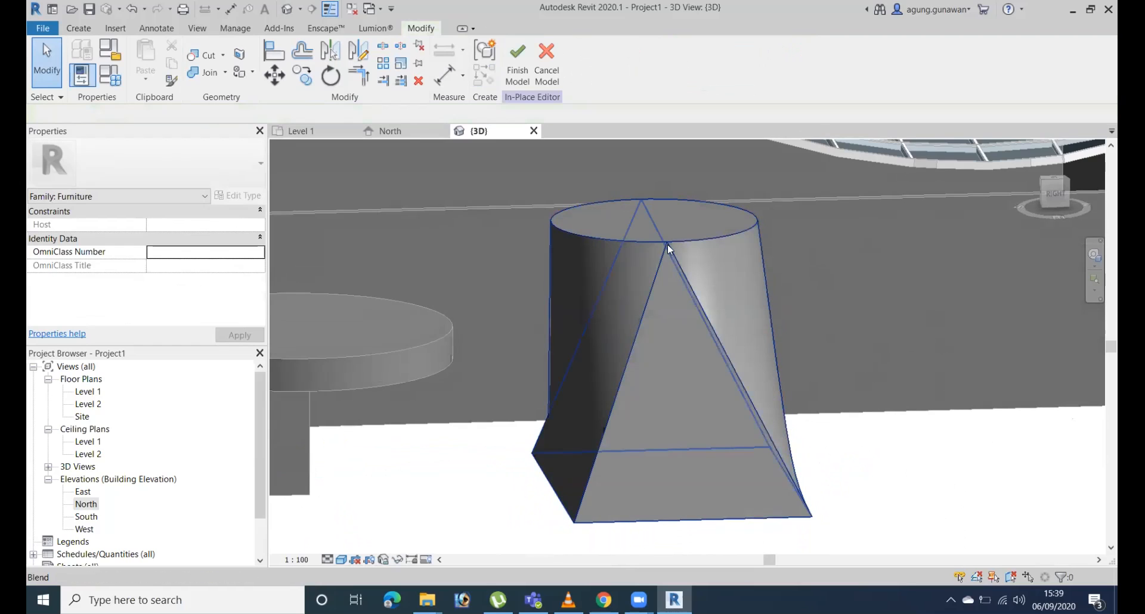
left_click(669, 401)
middle_click_drag(1031, 476, 874, 420, "shift")
left_click(957, 448)
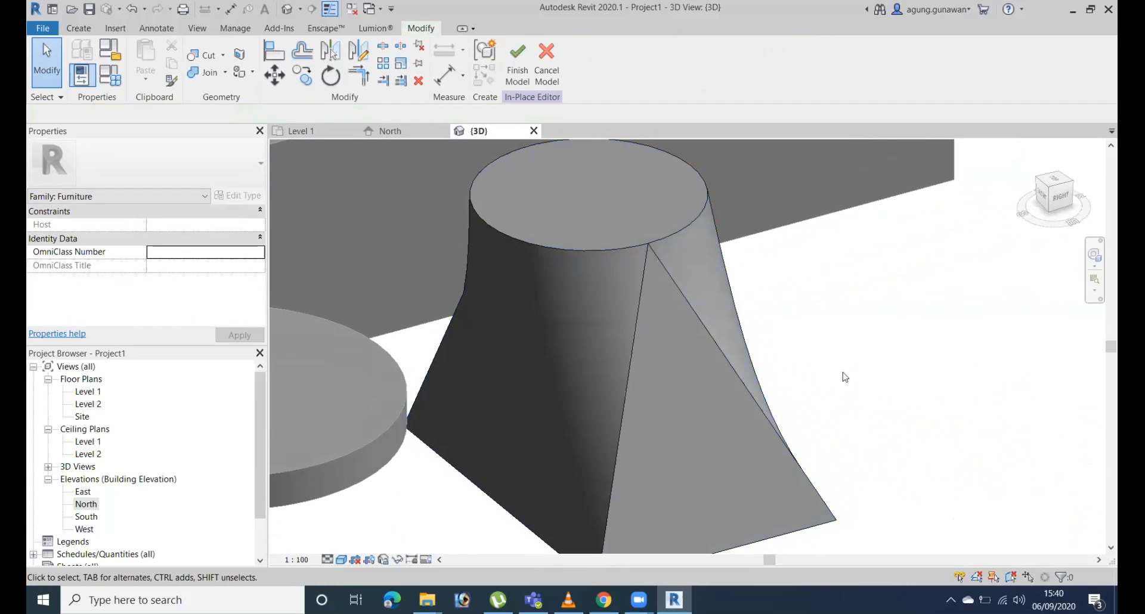
Start a revolve and try to pick its axis line from the table post's lower edge and the wall's base edge.
left_click(88, 30)
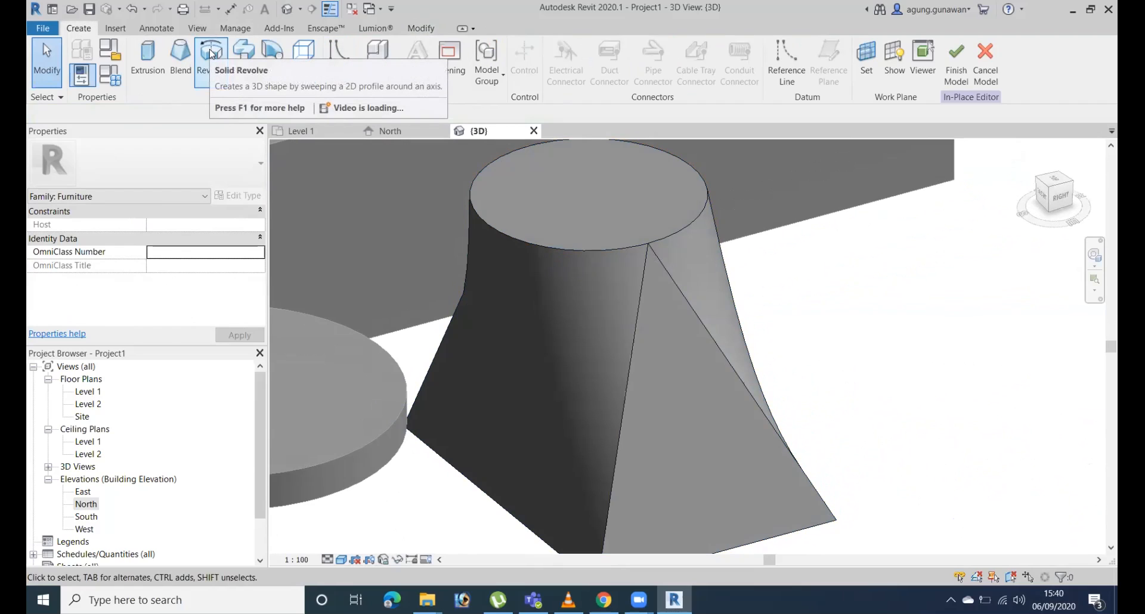
scroll(991, 436, "down", 5)
scroll(559, 202, "up", 1)
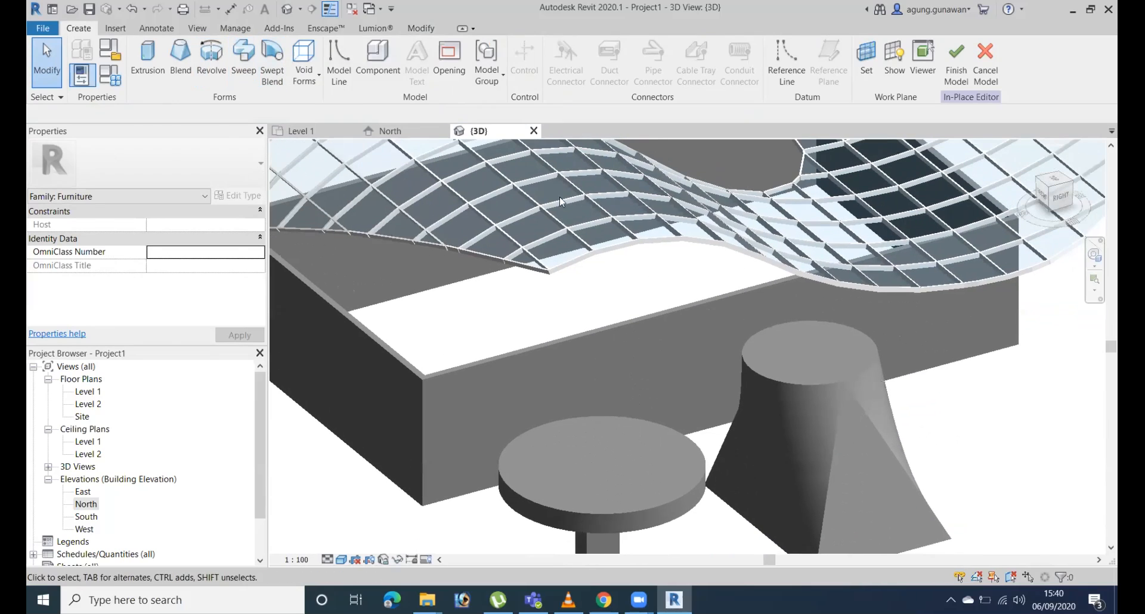
middle_click_drag(742, 422, 465, 327)
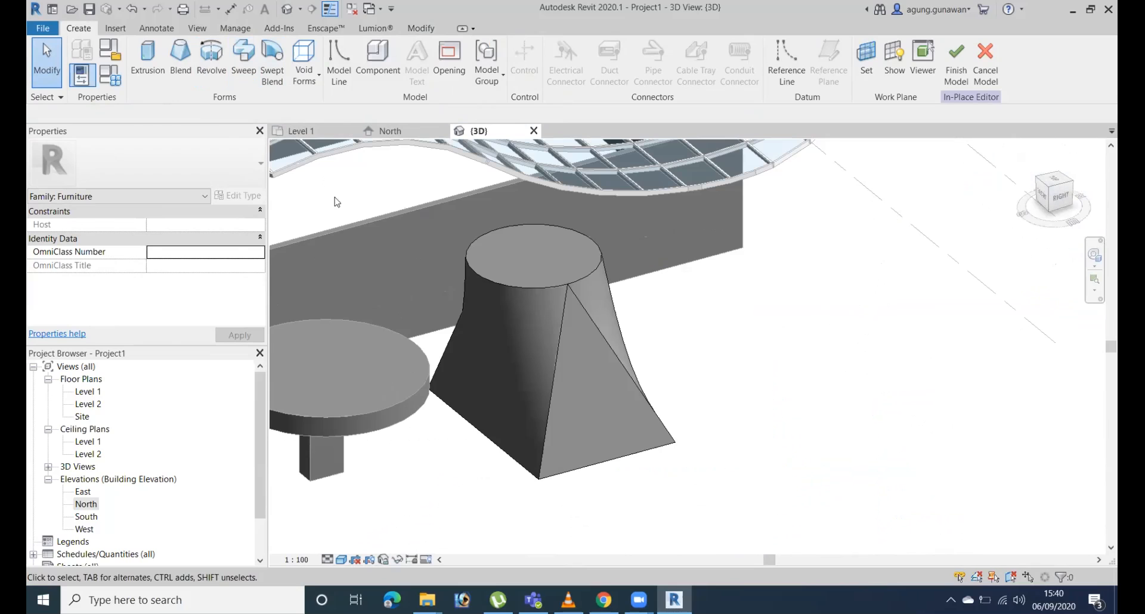
left_click(211, 60)
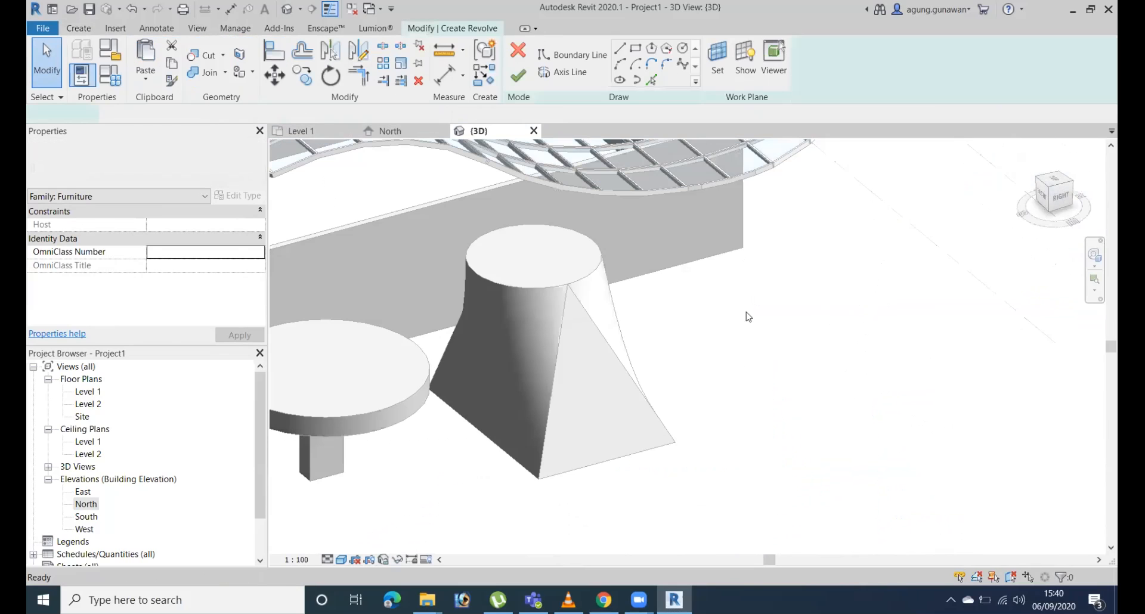
middle_click_drag(765, 317, 984, 322)
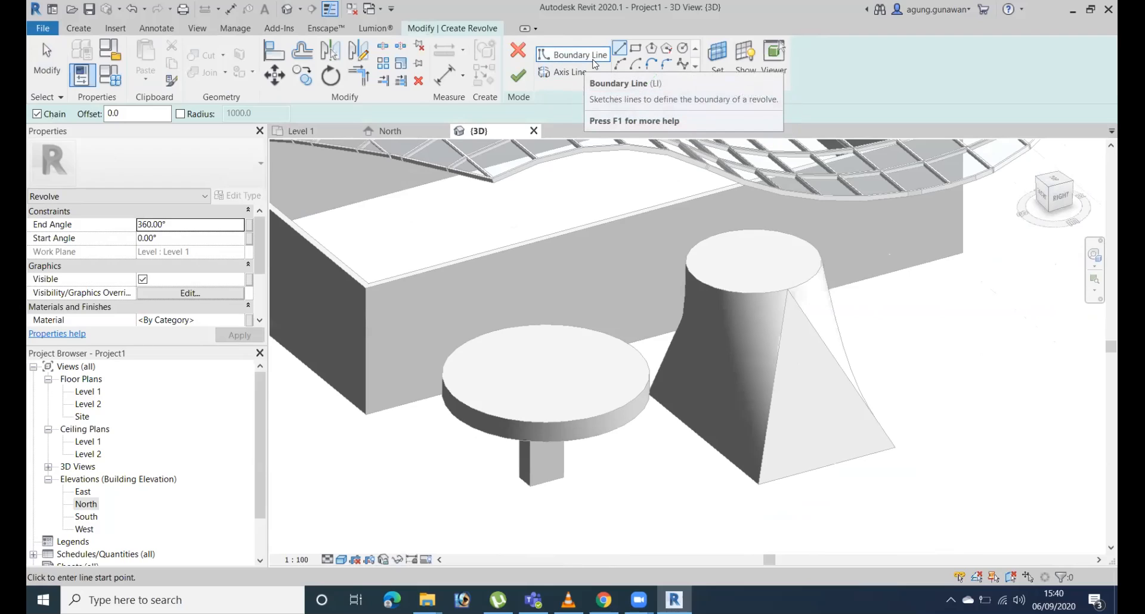
left_click(564, 71)
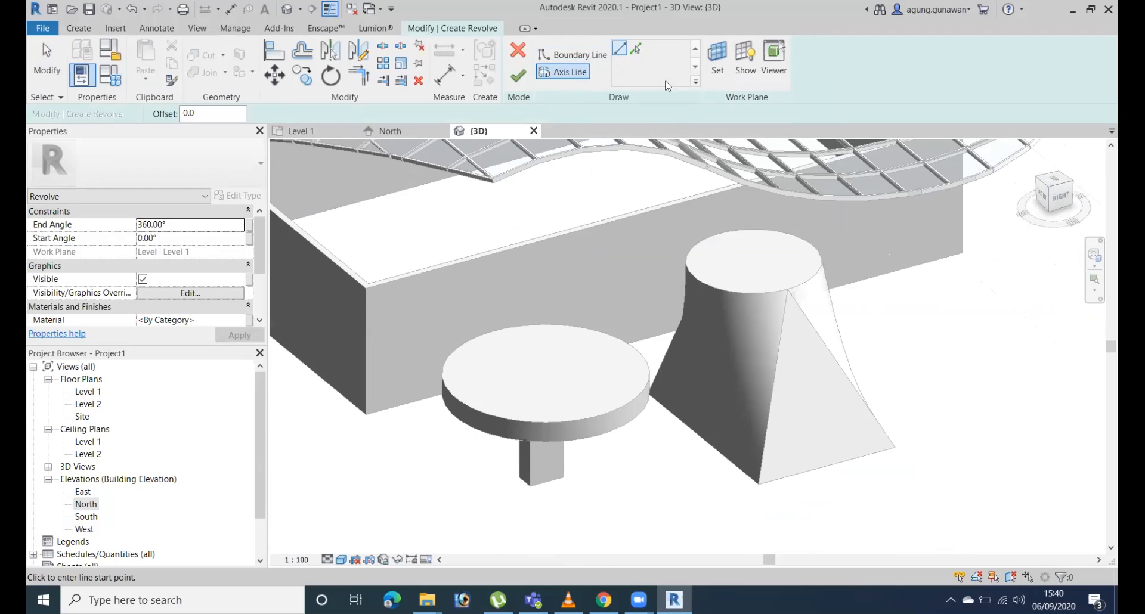
left_click(636, 51)
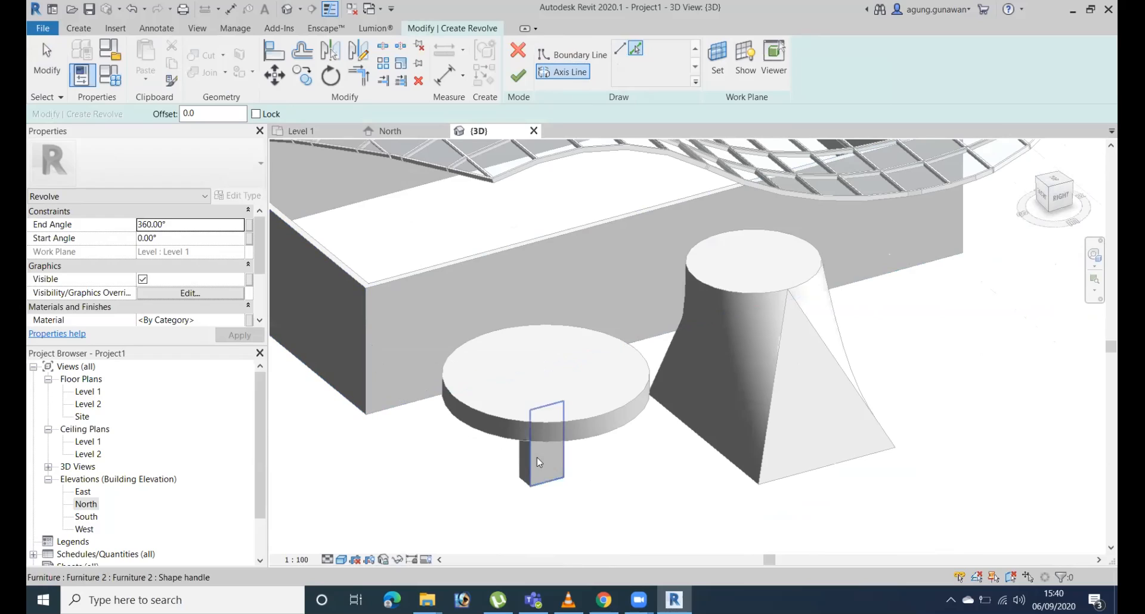
left_click(535, 484)
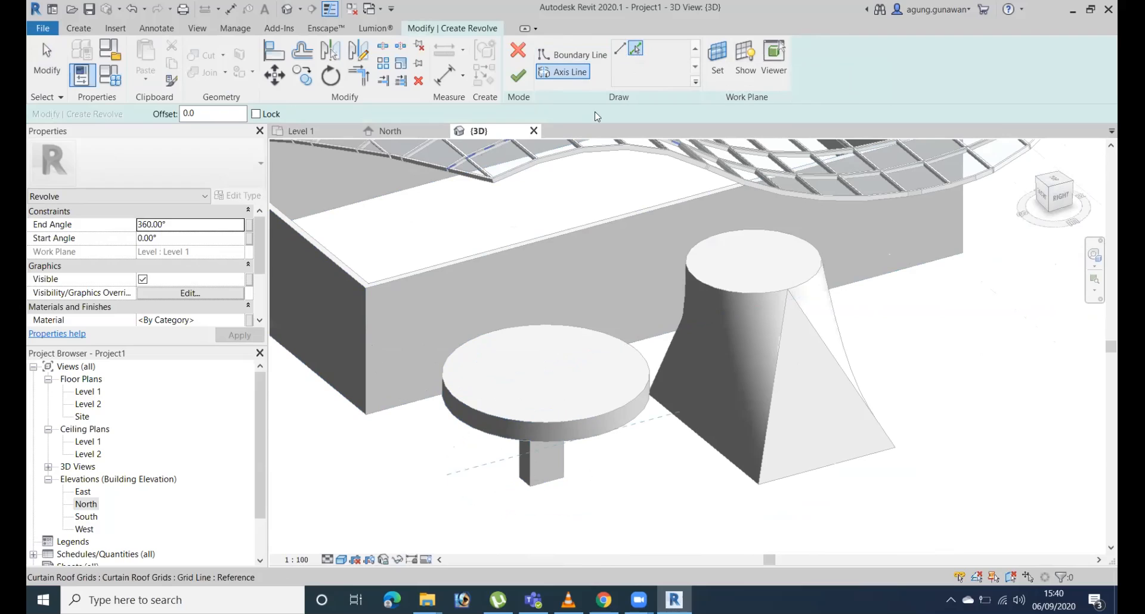
left_click(361, 389)
Set the 3D view to Wireframe and clear the picked axis line along the wall's base from the revolve sketch.
middle_click_drag(718, 294, 916, 286)
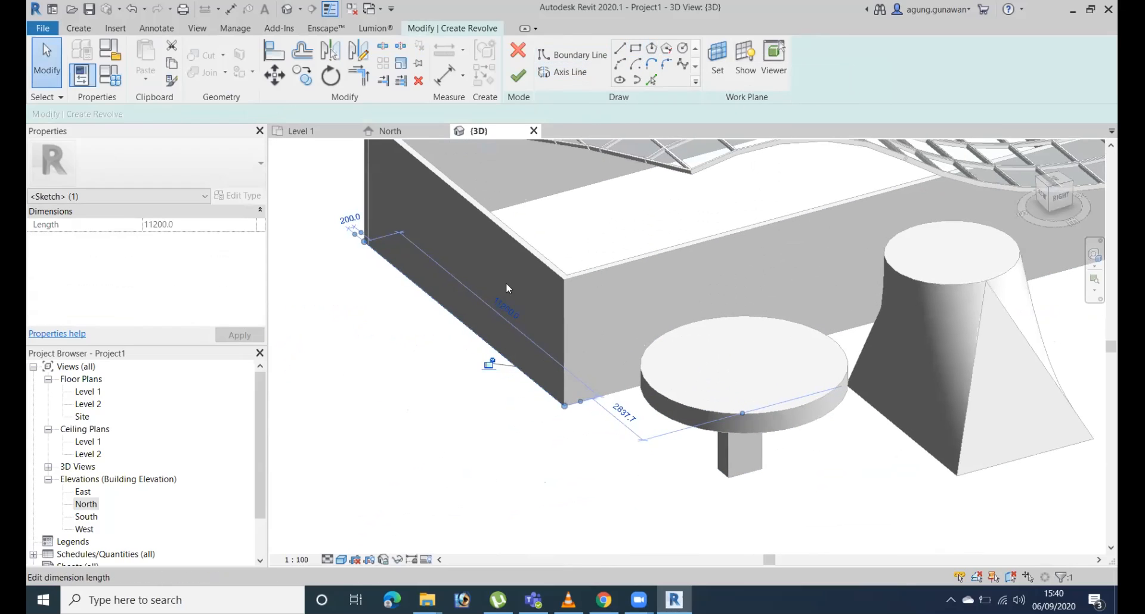
scroll(600, 362, "up", 5)
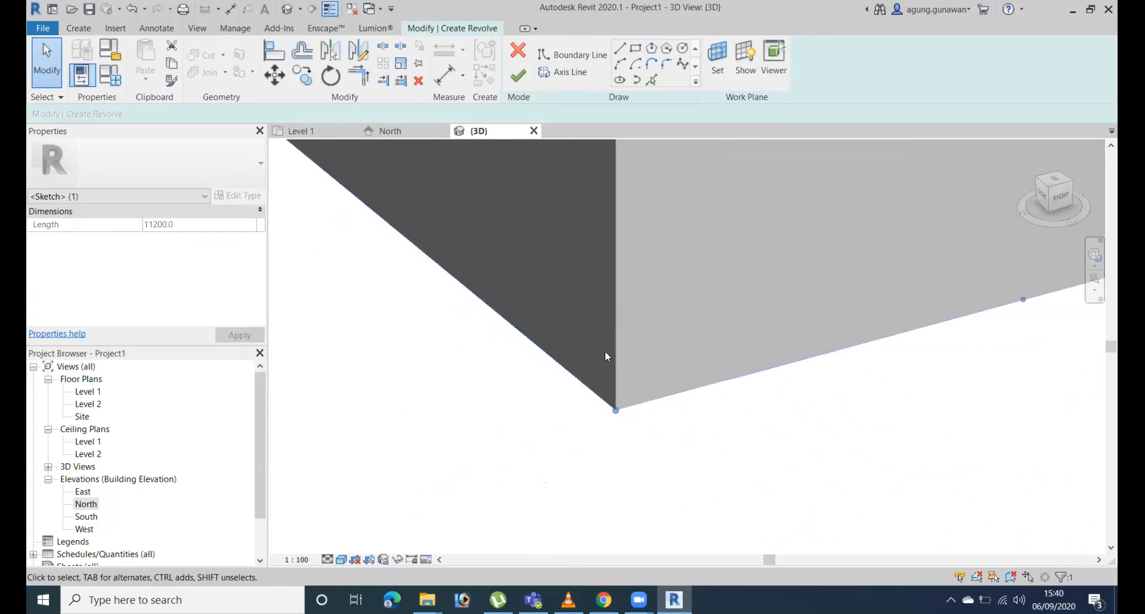
scroll(602, 351, "up", 4)
left_click(343, 559)
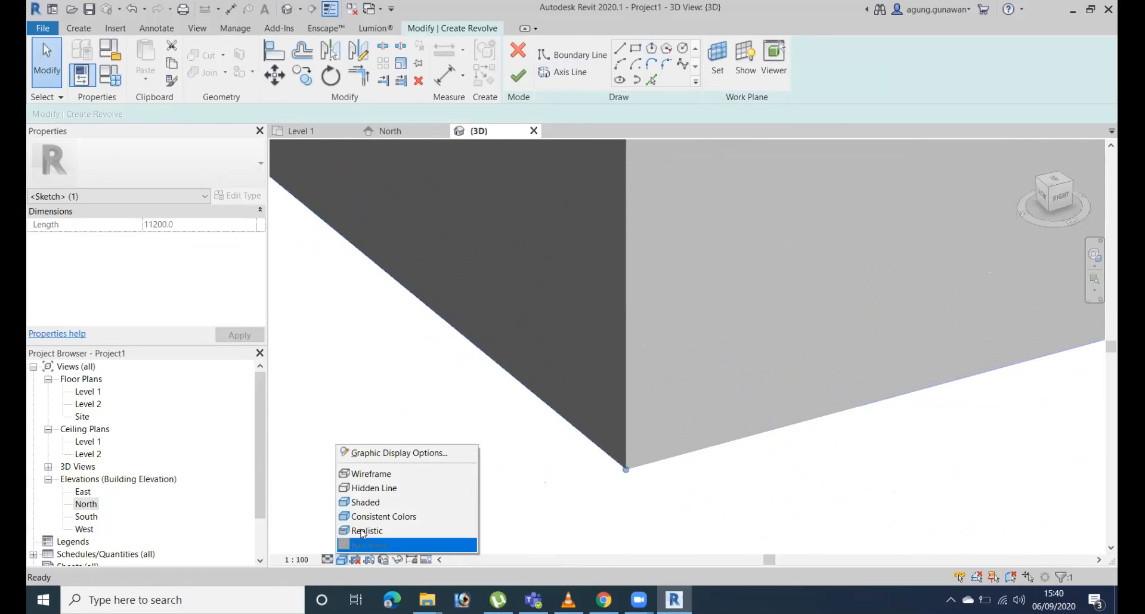
left_click(387, 474)
scroll(590, 418, "down", 2)
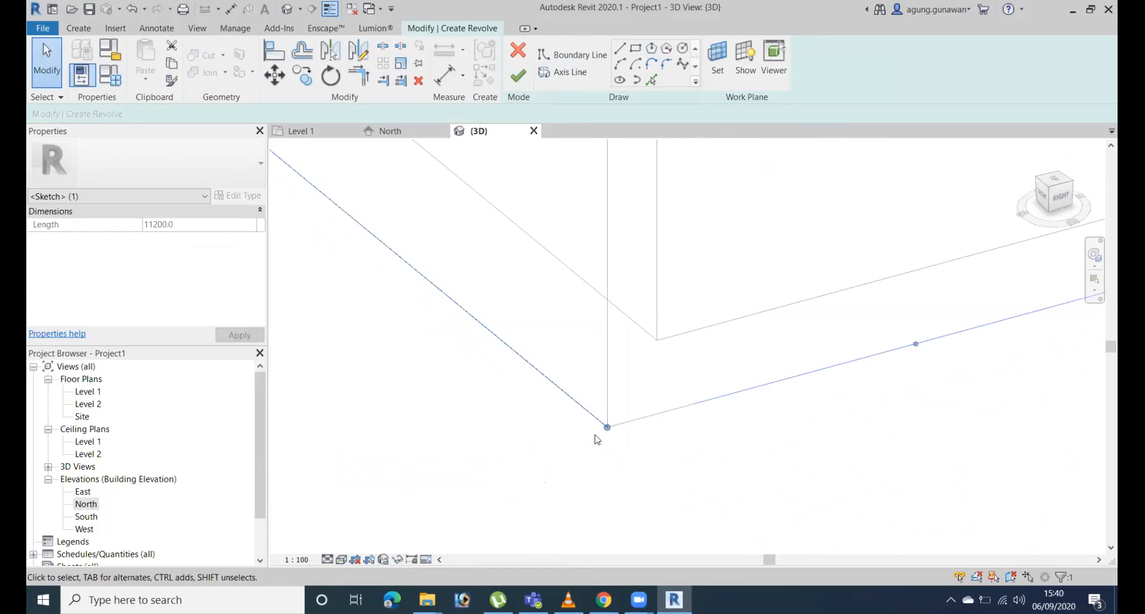
scroll(738, 483, "down", 3)
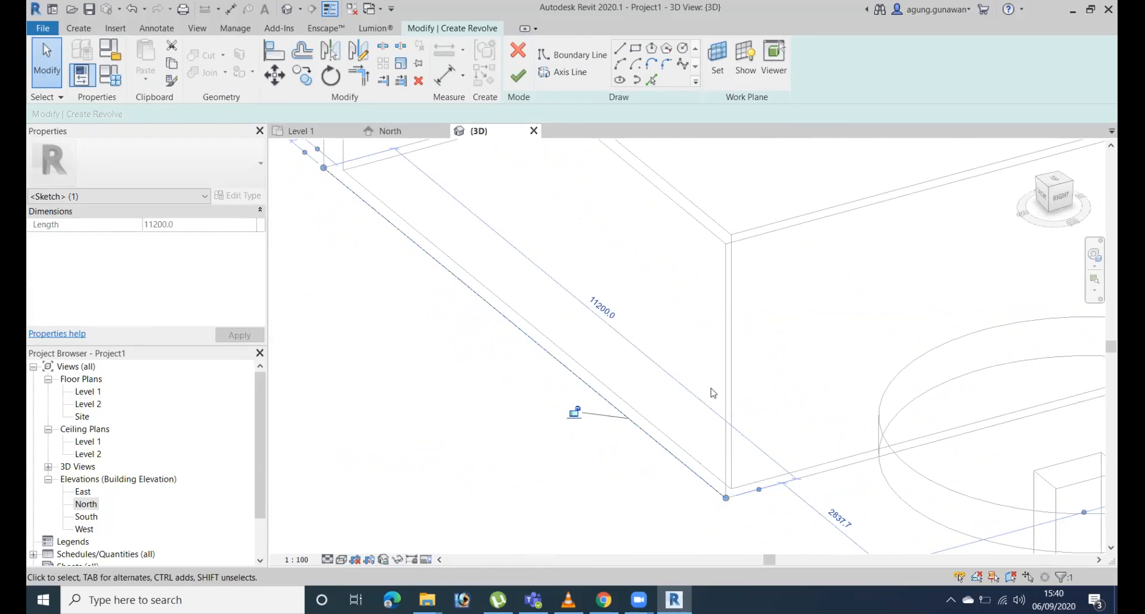
left_click(700, 358)
left_click(597, 395)
middle_click_drag(755, 431, 744, 368)
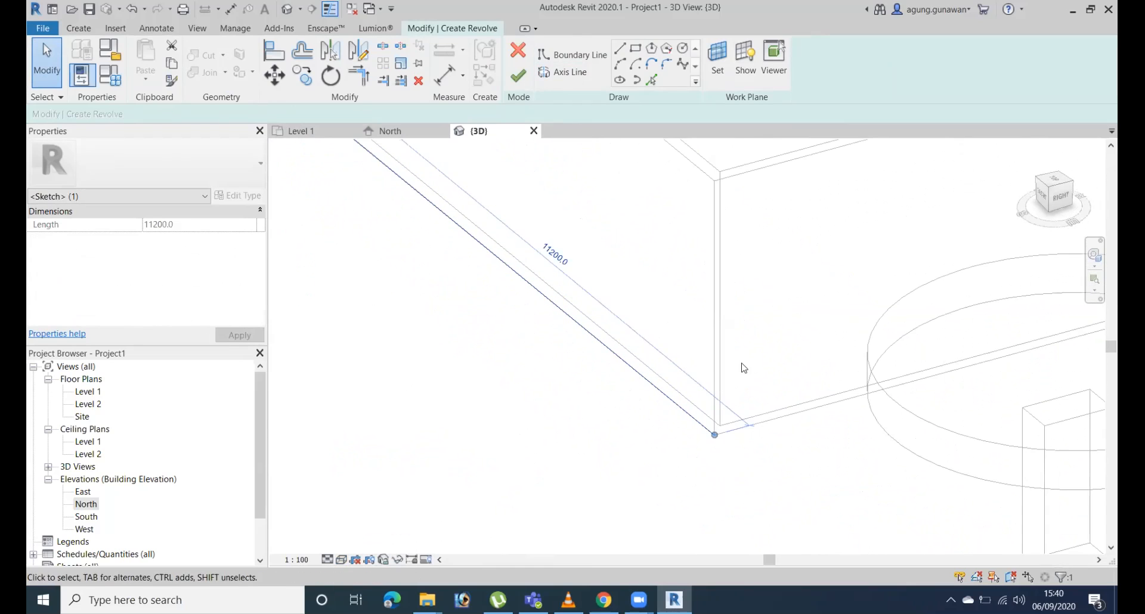
left_click(812, 376)
scroll(811, 377, "down", 4)
Pick the end wall's base edge as a revolve boundary line and try to pick the same edge as the axis.
left_click(651, 79)
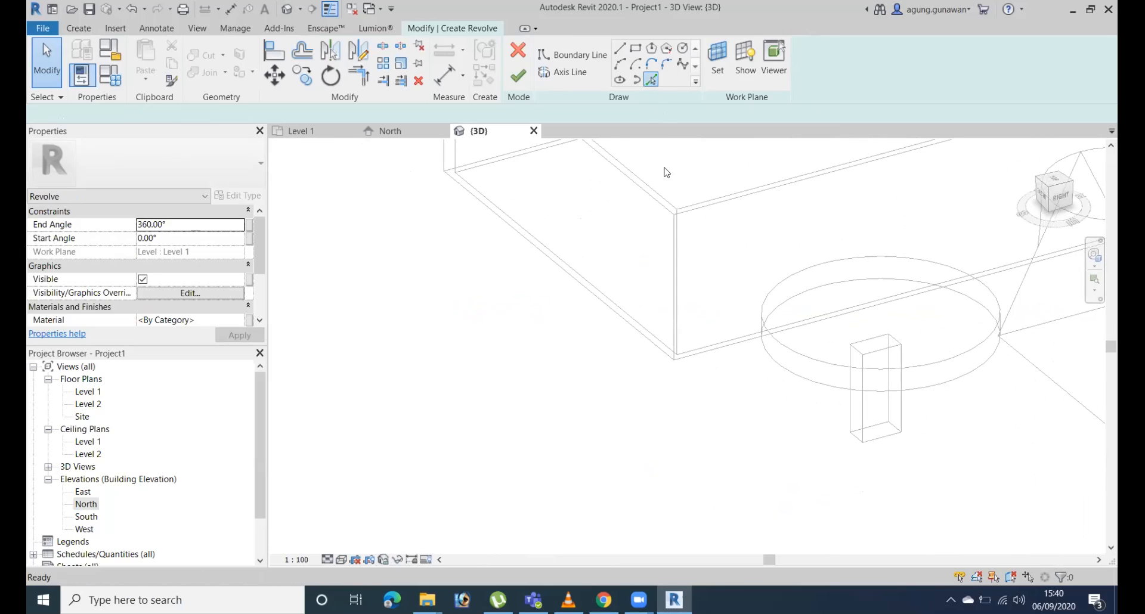
left_click(650, 341)
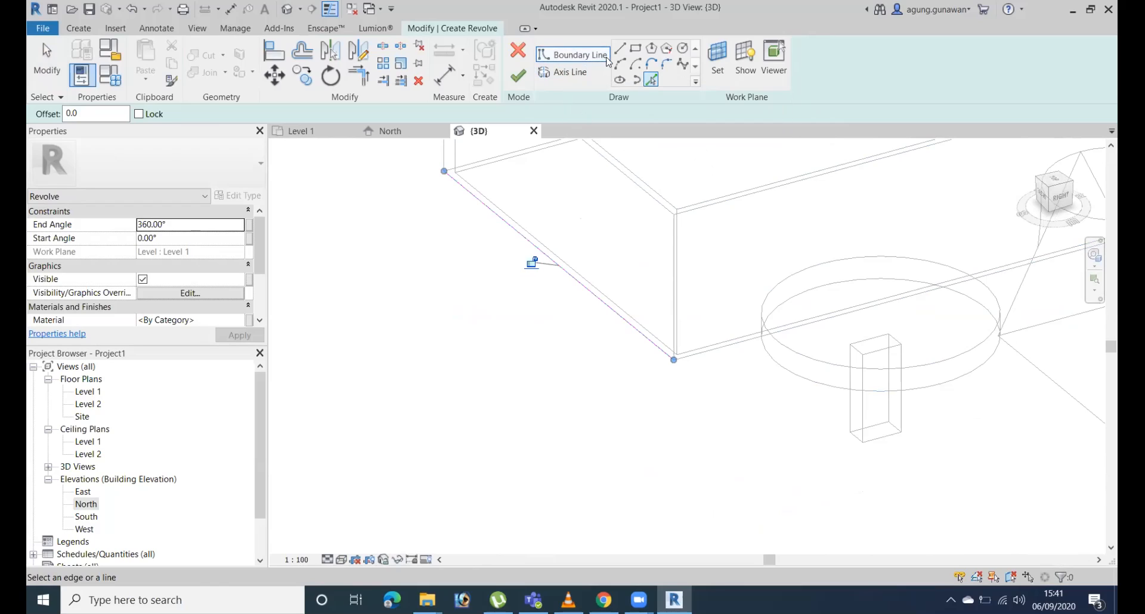
left_click(569, 72)
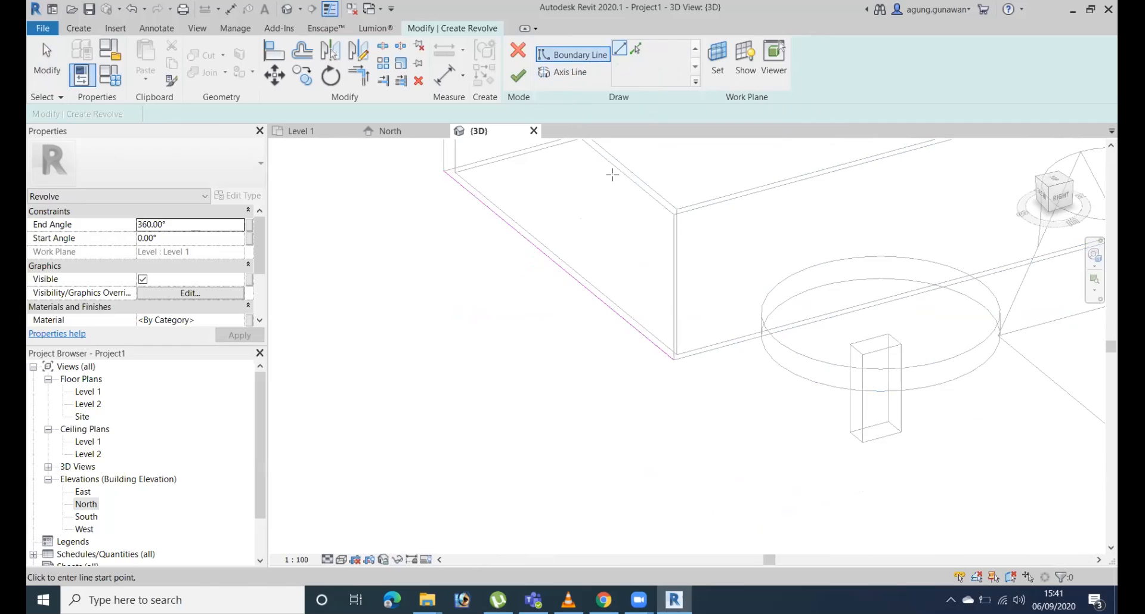
left_click(634, 50)
left_click(604, 298)
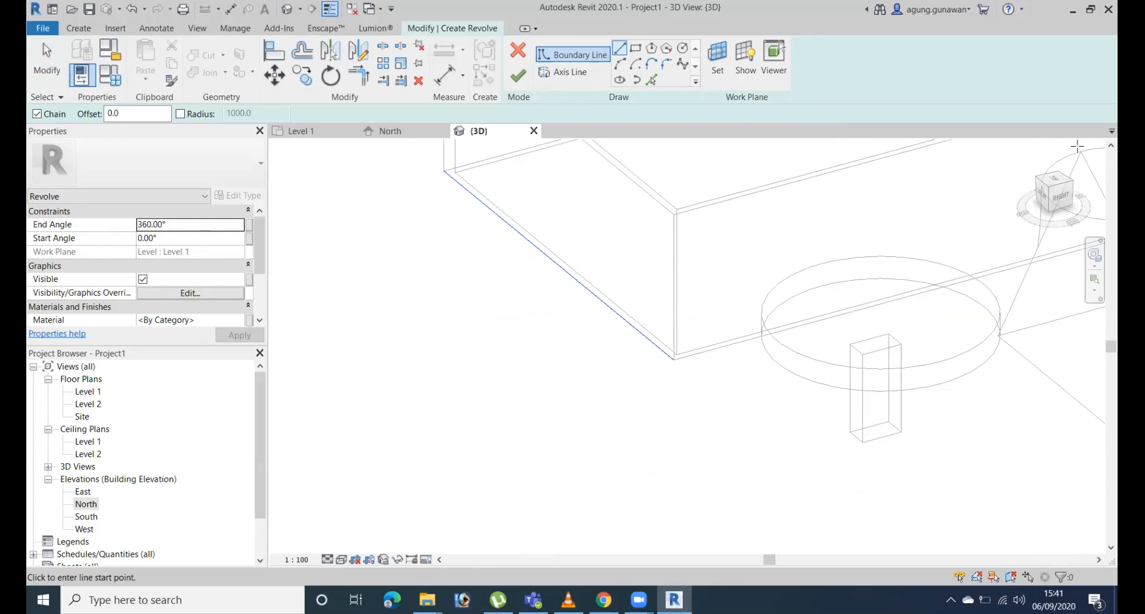
Orient the 3D view to the right side, then cancel the revolve sketch and discard its lines.
left_click(1059, 198)
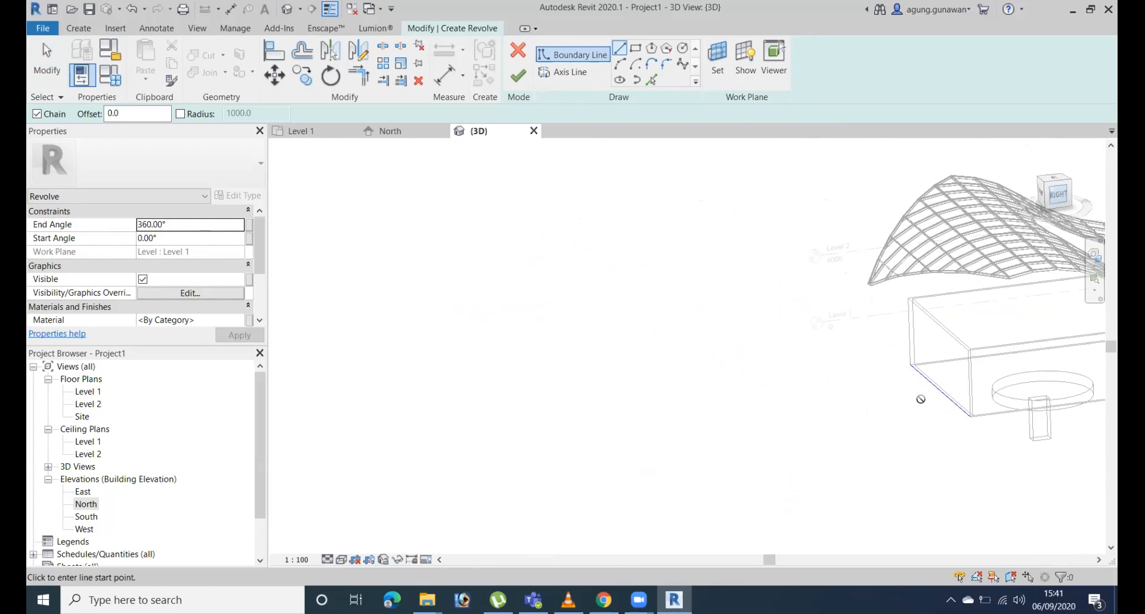
scroll(682, 379, "up", 5)
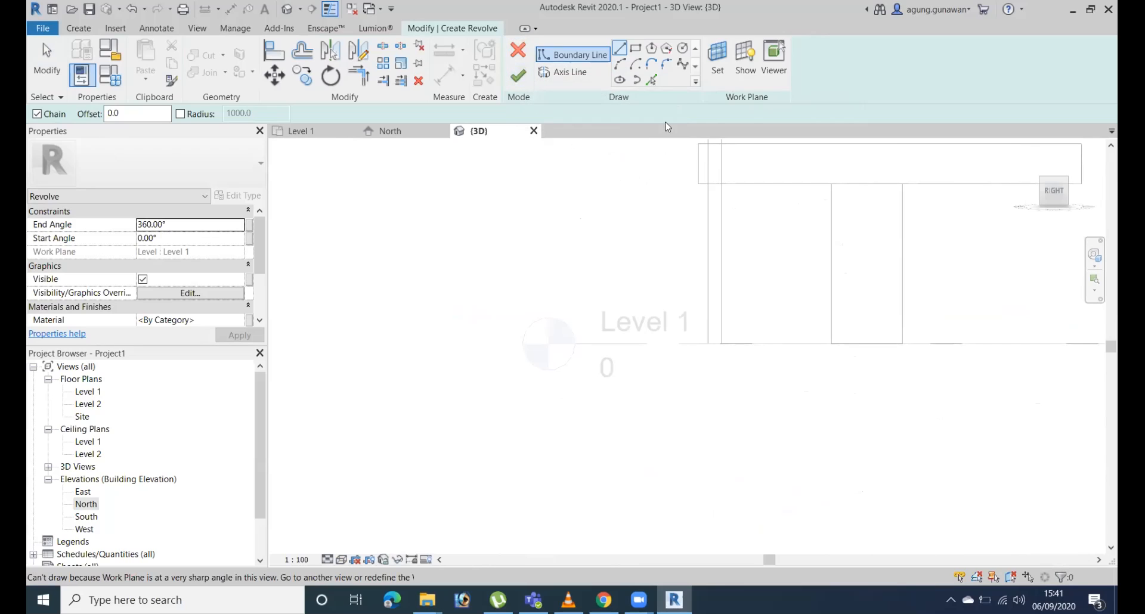
left_click(518, 51)
left_click(602, 306)
Finish the in-place furniture model containing the blend.
scroll(754, 300, "down", 3)
middle_click_drag(655, 312, 720, 334, "shift")
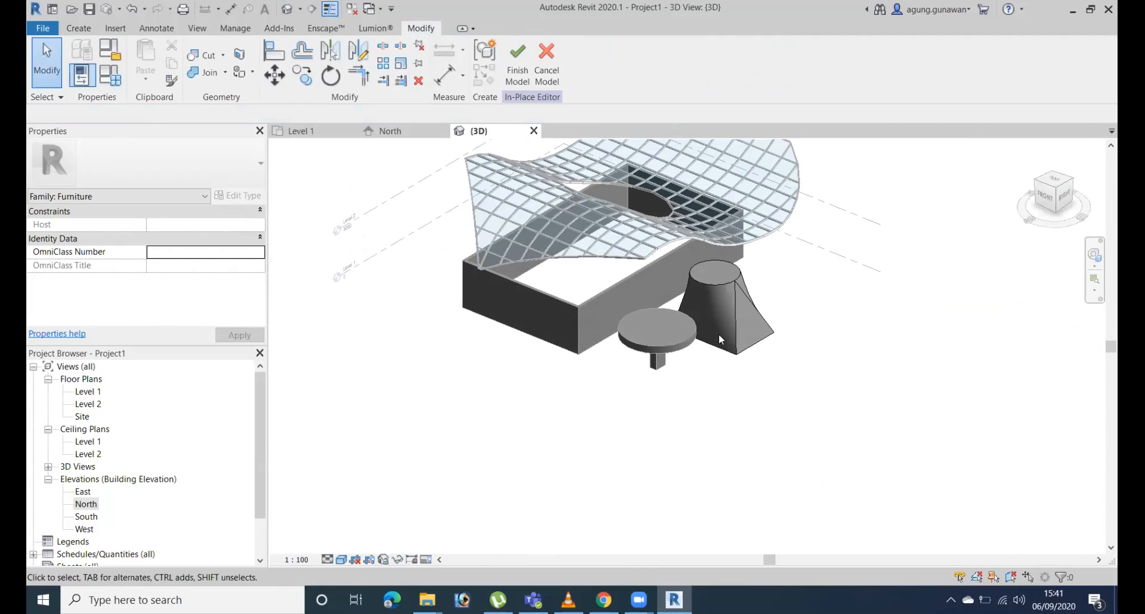
left_click(740, 334)
left_click(742, 337)
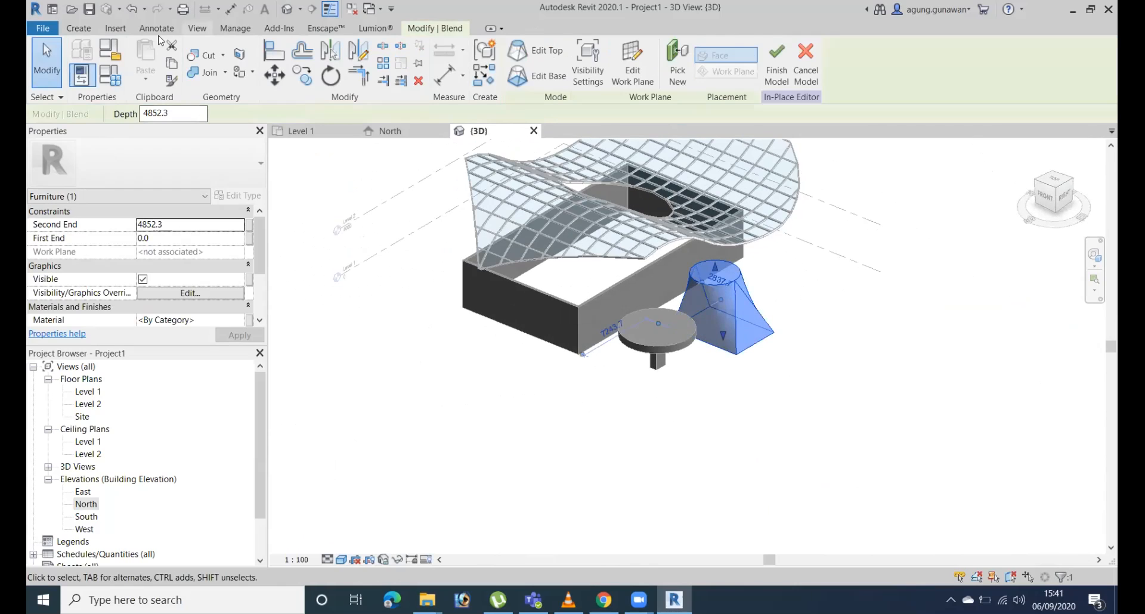
left_click(668, 346)
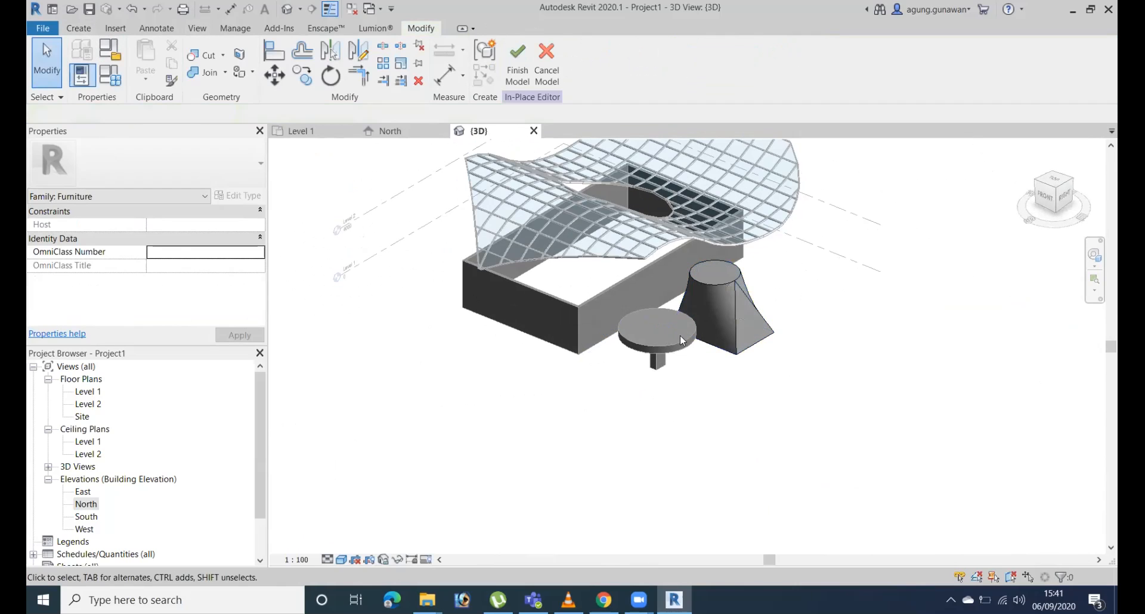
left_click(517, 66)
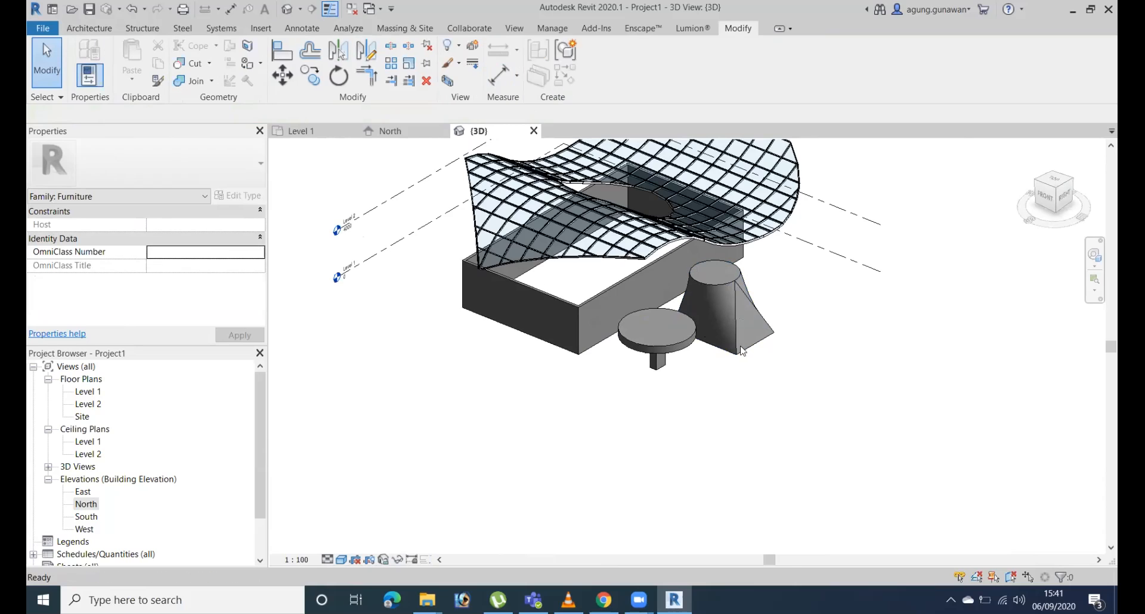
left_click(725, 284)
left_click(683, 344)
scroll(616, 381, "up", 4)
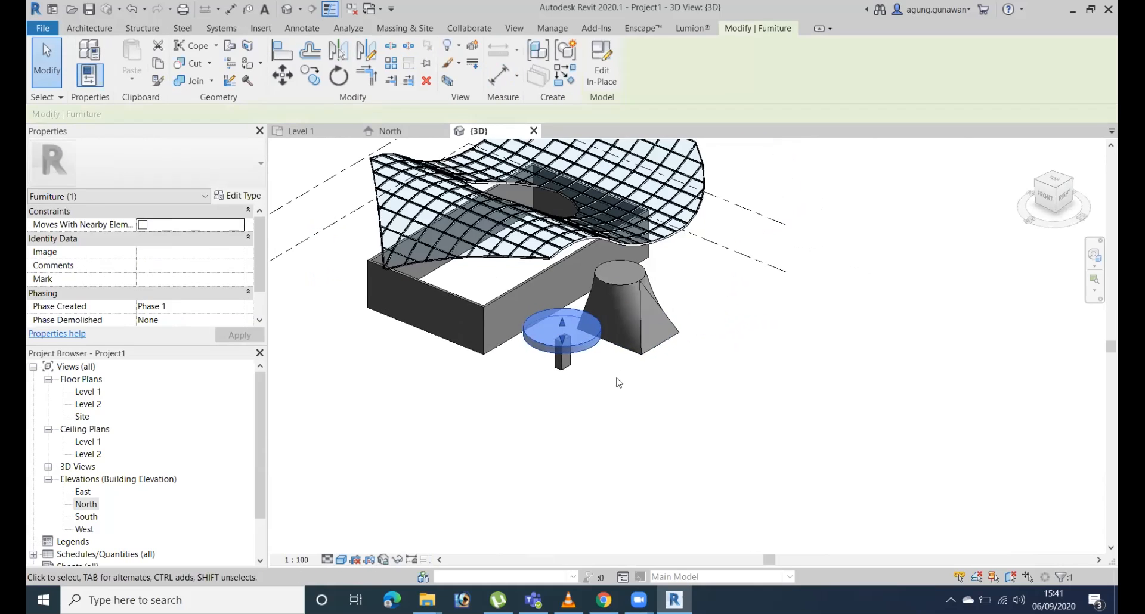
left_click(495, 358)
left_click(653, 167)
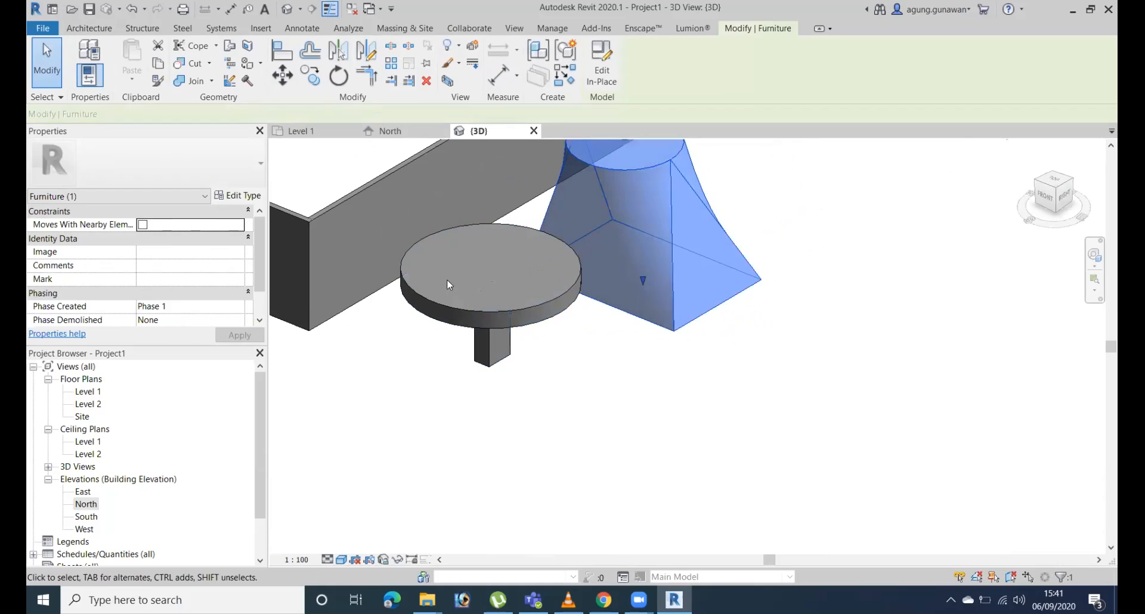
Start an in-place model in the Casework category and name it Casework 1.
left_click(507, 310)
left_click(495, 372)
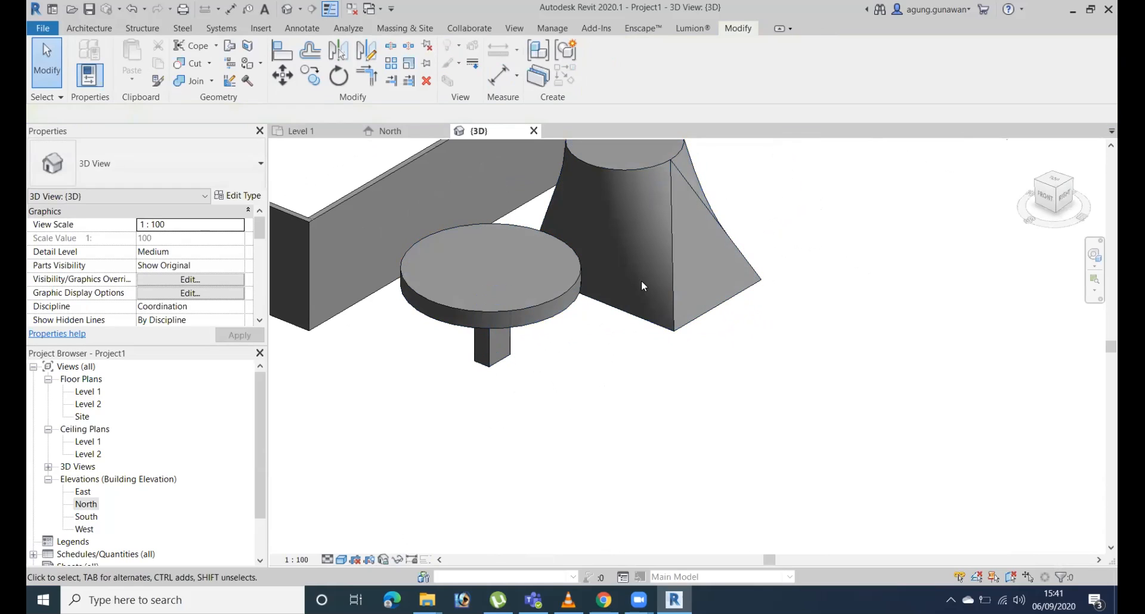
left_click(675, 269)
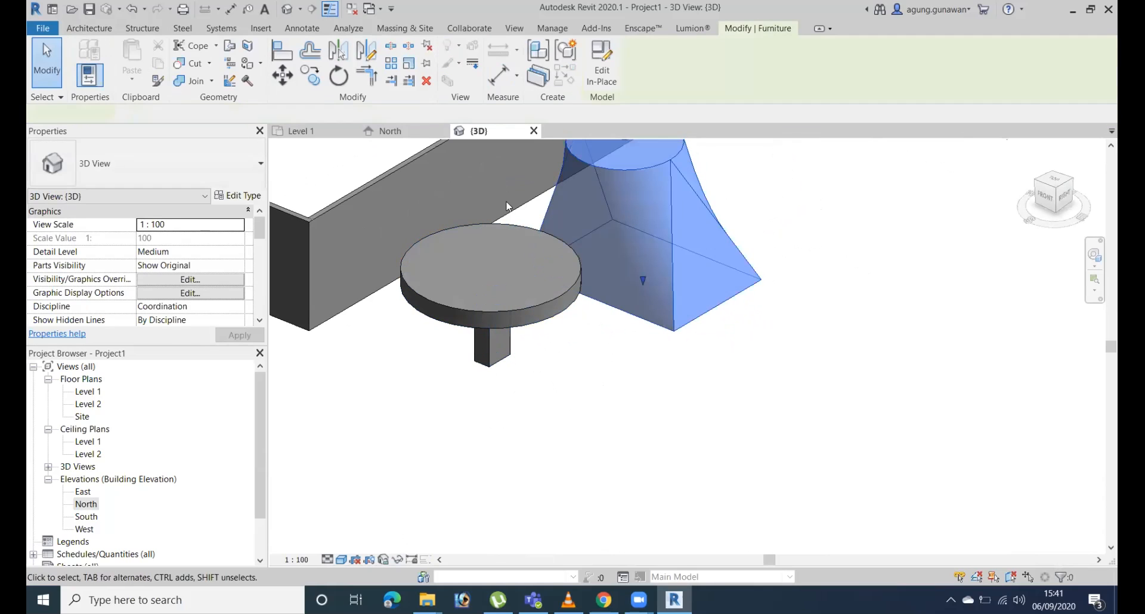
left_click(90, 30)
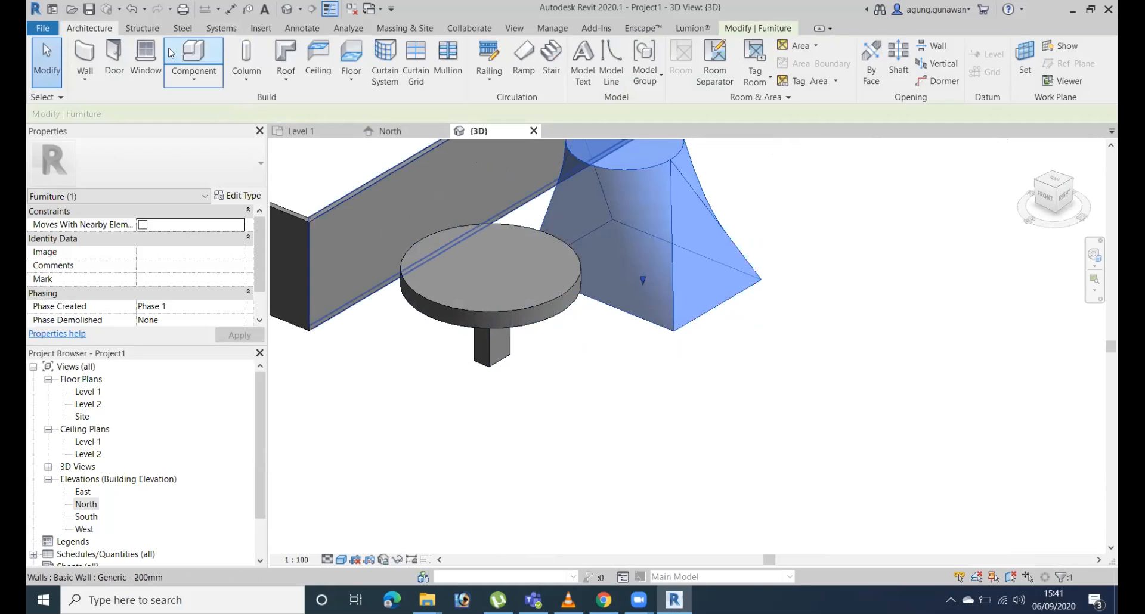
left_click(194, 74)
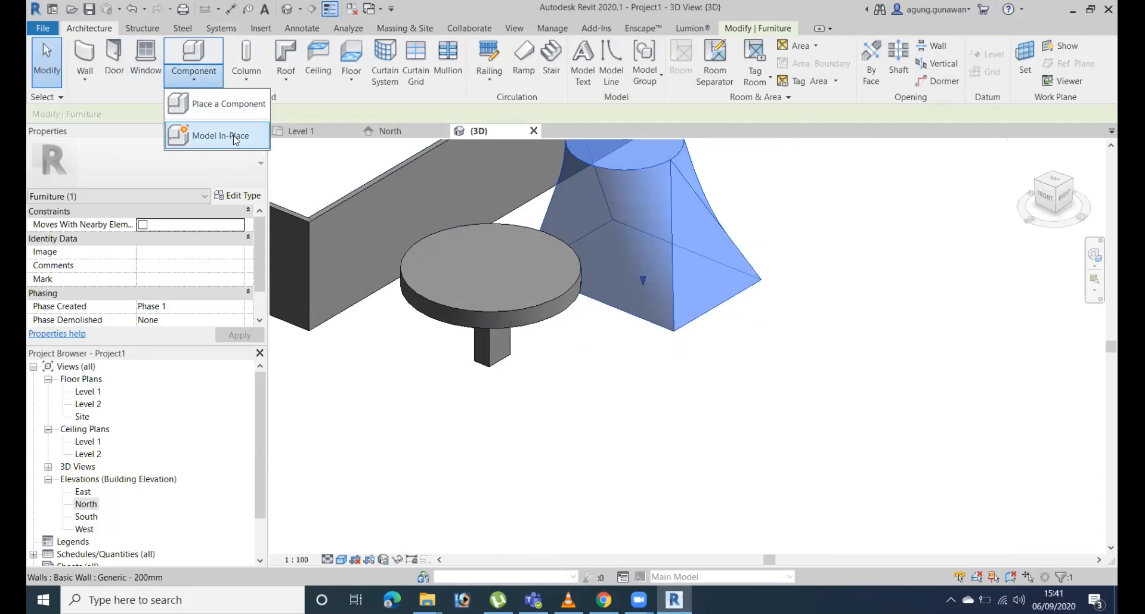
left_click(218, 136)
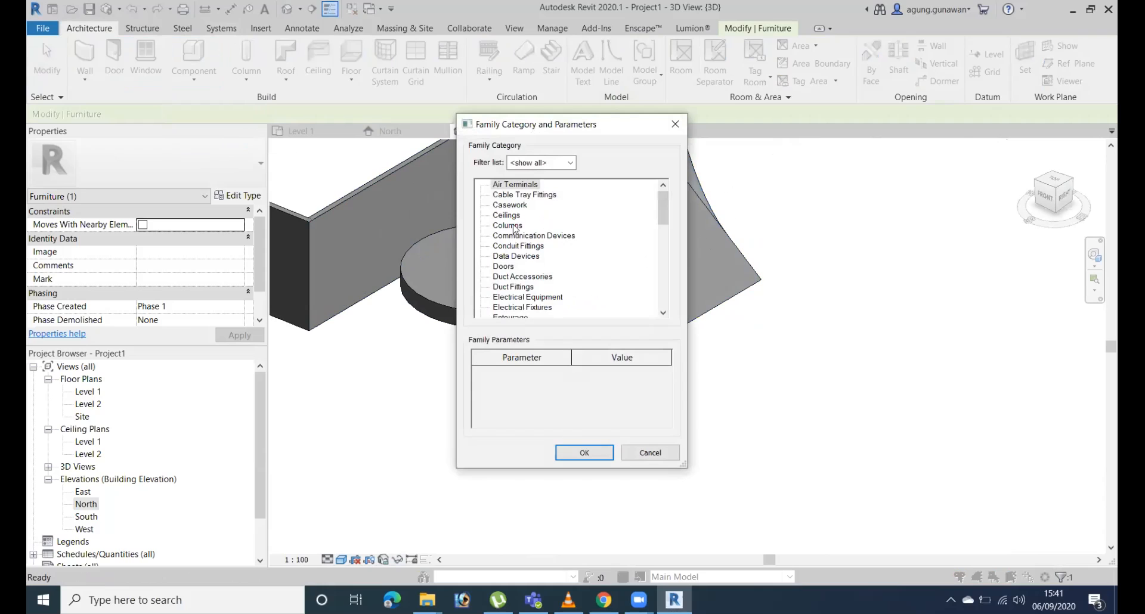
left_click(584, 452)
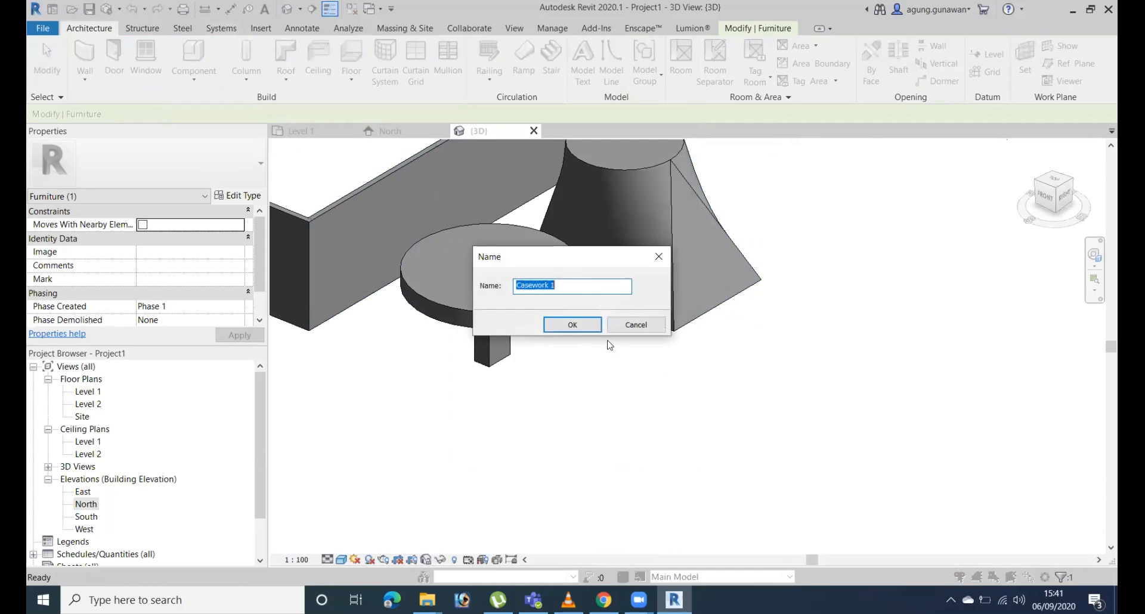
left_click(572, 325)
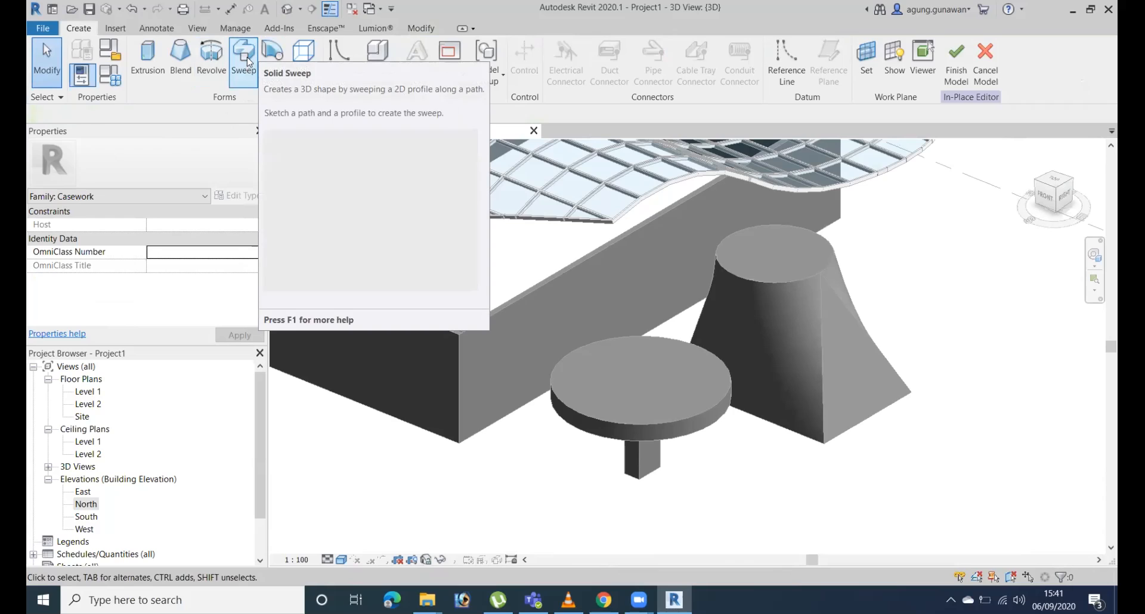
Start a solid sweep and pick the top edges of the four building walls as its path.
left_click(243, 56)
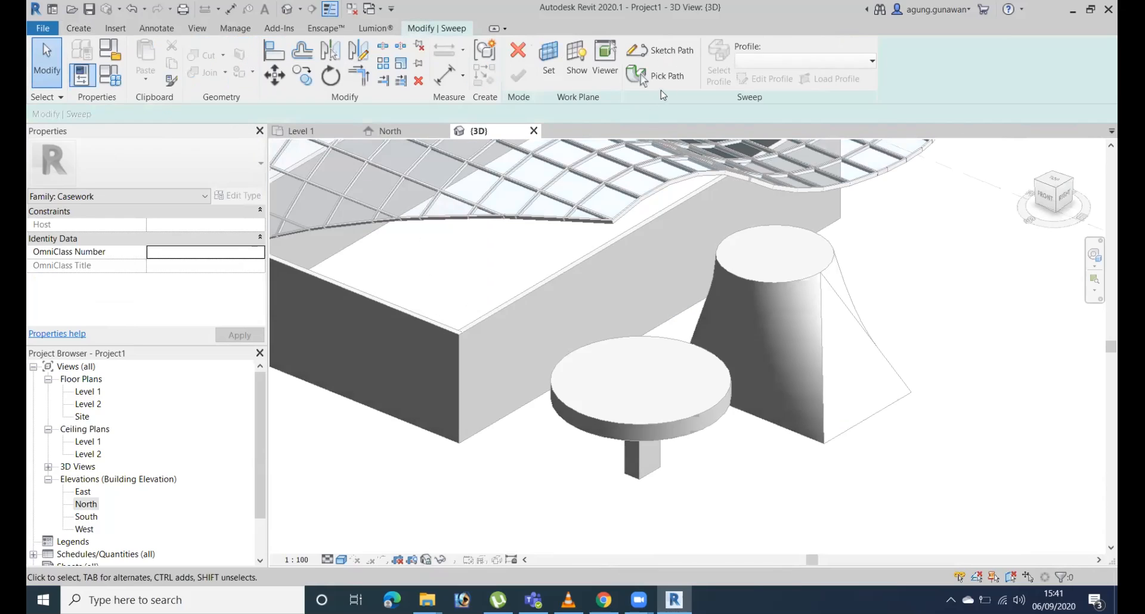
left_click(667, 80)
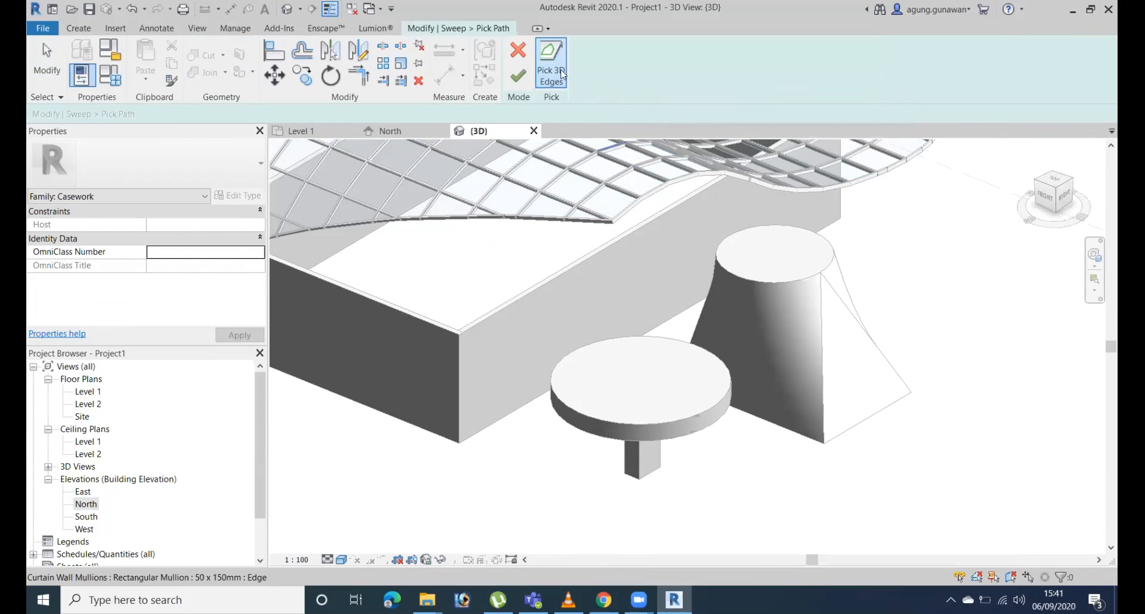
left_click(423, 321)
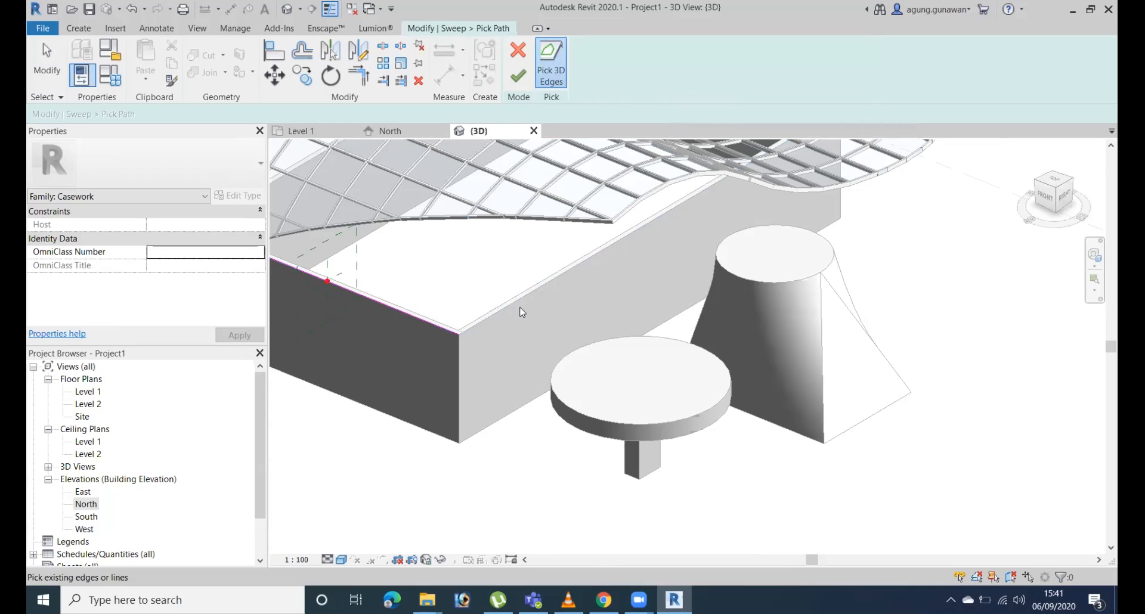
scroll(618, 258, "down", 2)
middle_click_drag(618, 259, 666, 315)
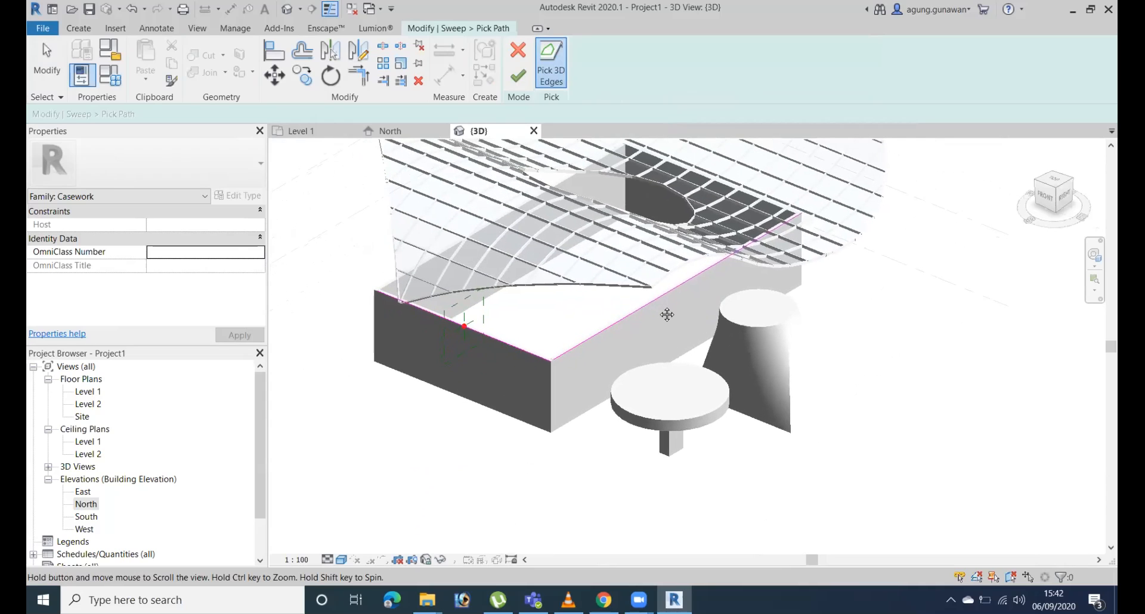
middle_click_drag(563, 263, 678, 244, "shift")
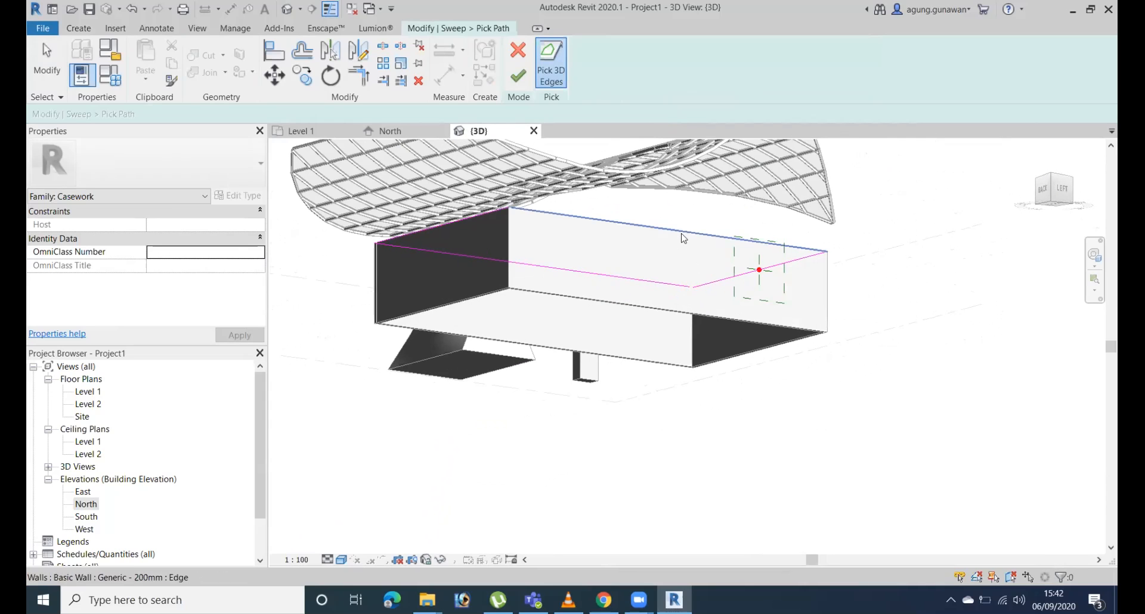
middle_click_drag(942, 295, 718, 322, "shift")
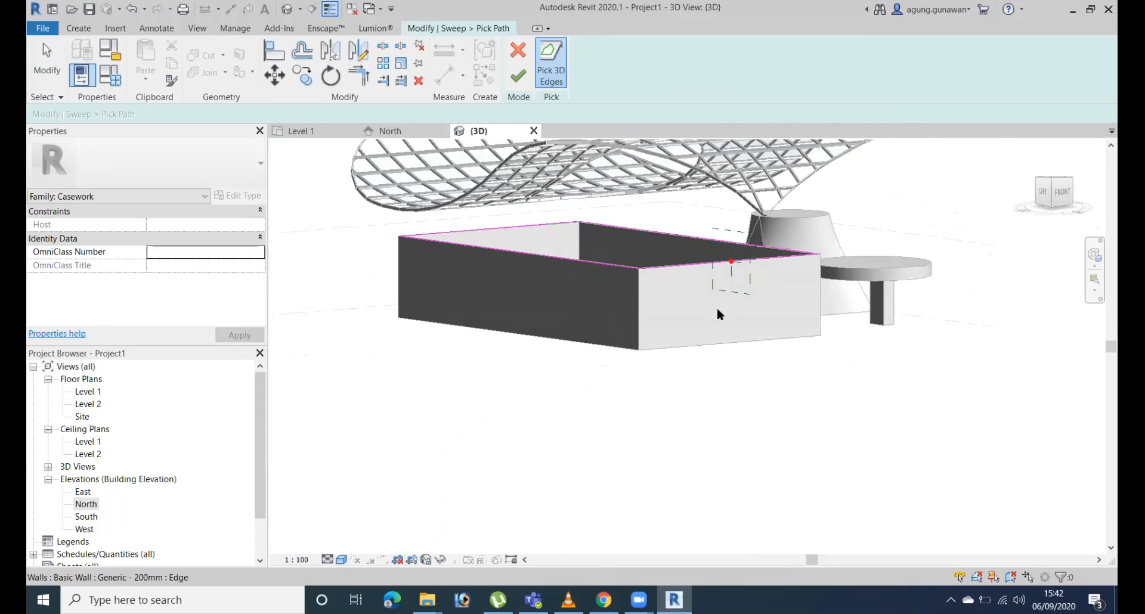
Try to finish the picked sweep path, then continue editing it.
scroll(716, 306, "up", 2)
middle_click_drag(781, 280, 805, 290, "shift")
left_click(518, 76)
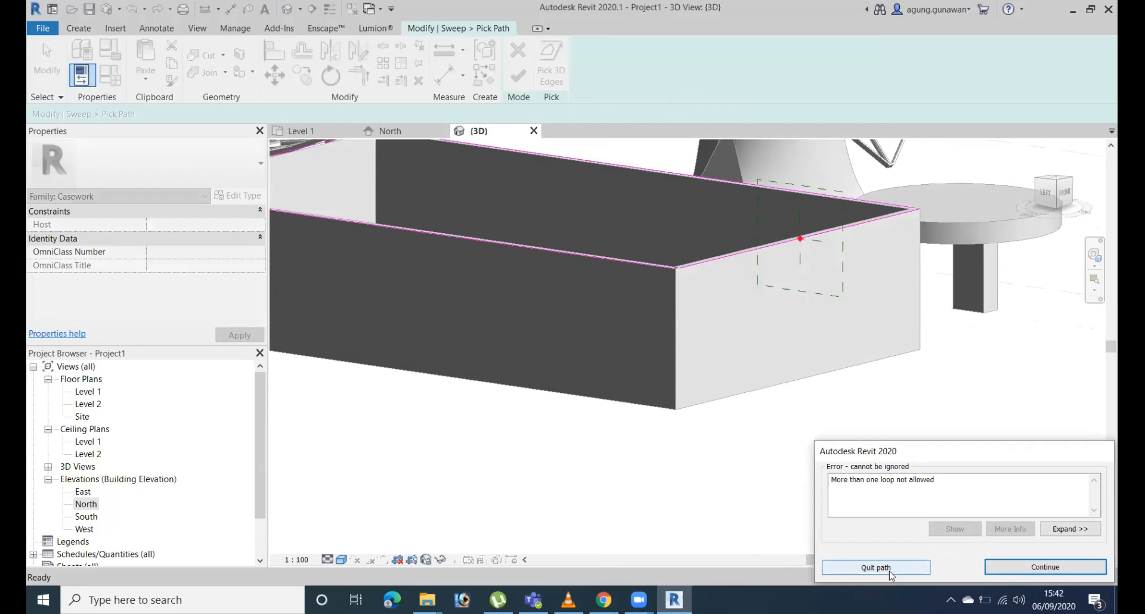
middle_click_drag(816, 372, 736, 370, "shift")
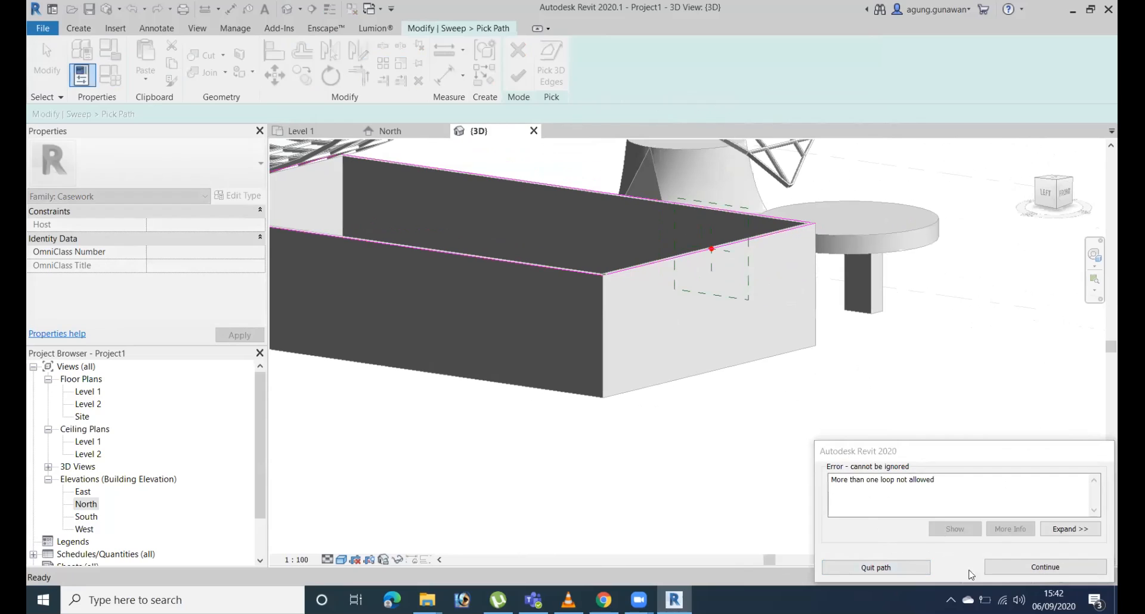
left_click(1008, 565)
Trim the sweep path lines to each other at the wall corners and finish the path.
middle_click_drag(832, 269, 798, 349)
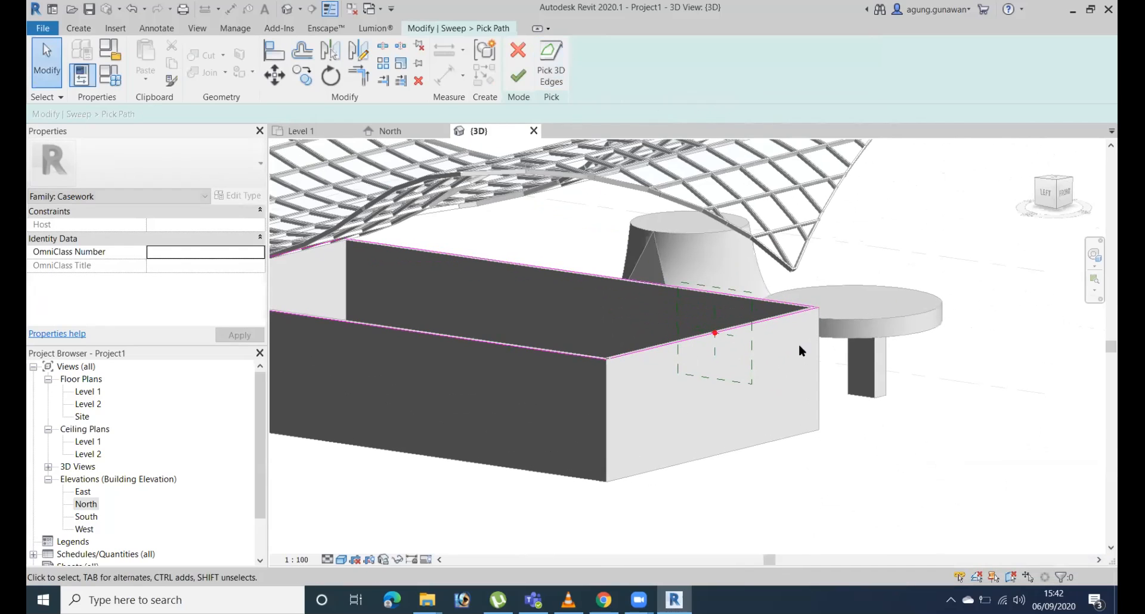
key("t")
key("r")
left_click(800, 308)
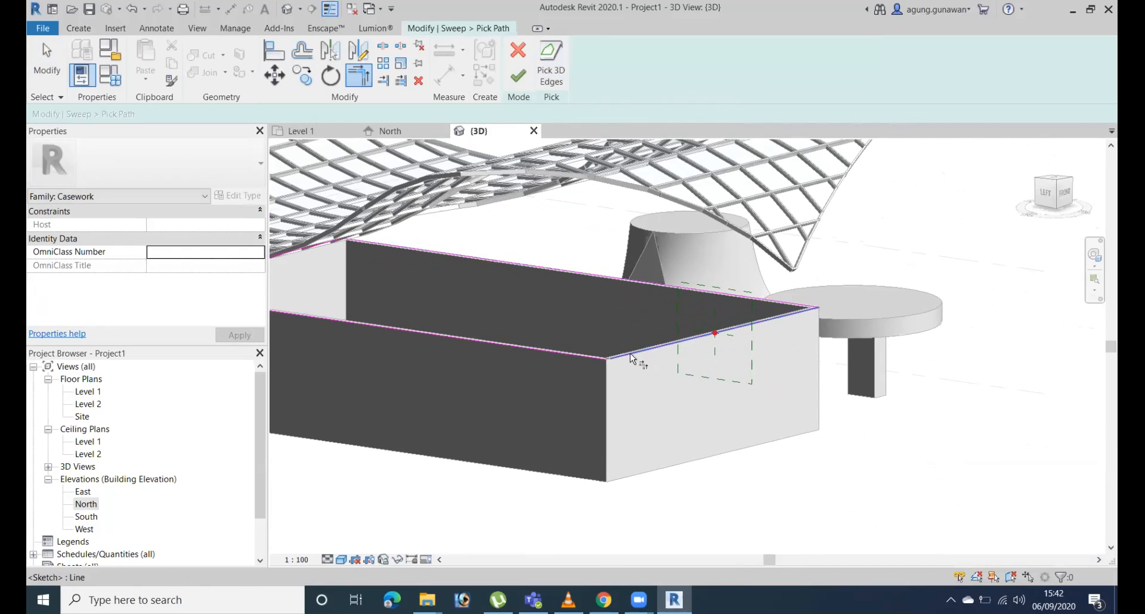
middle_click_drag(516, 289, 552, 260, "shift")
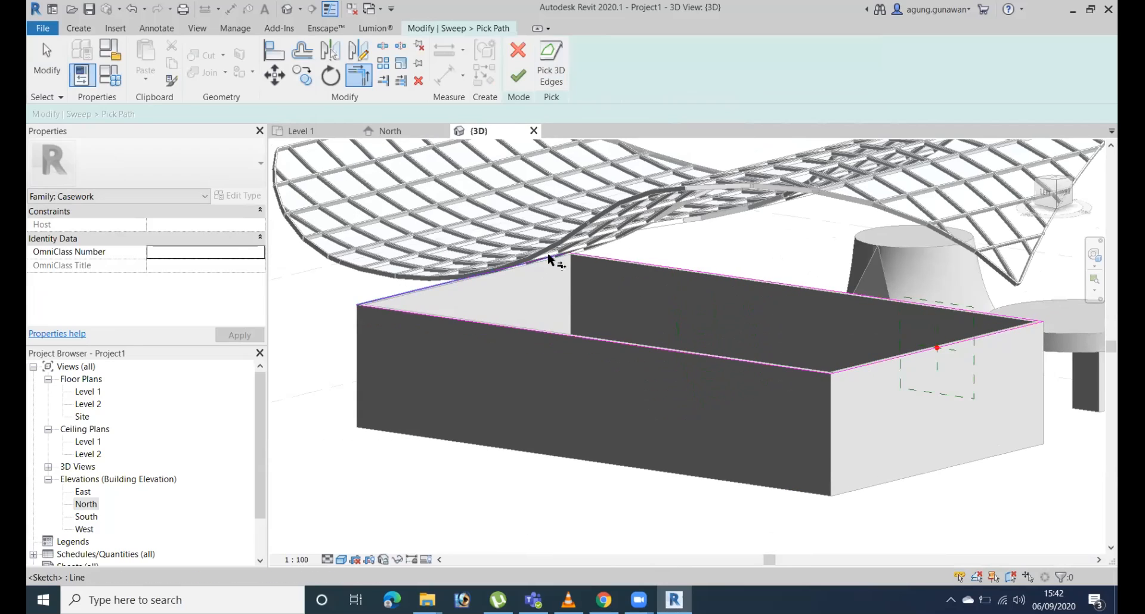
left_click(407, 319)
middle_click_drag(724, 389, 537, 368)
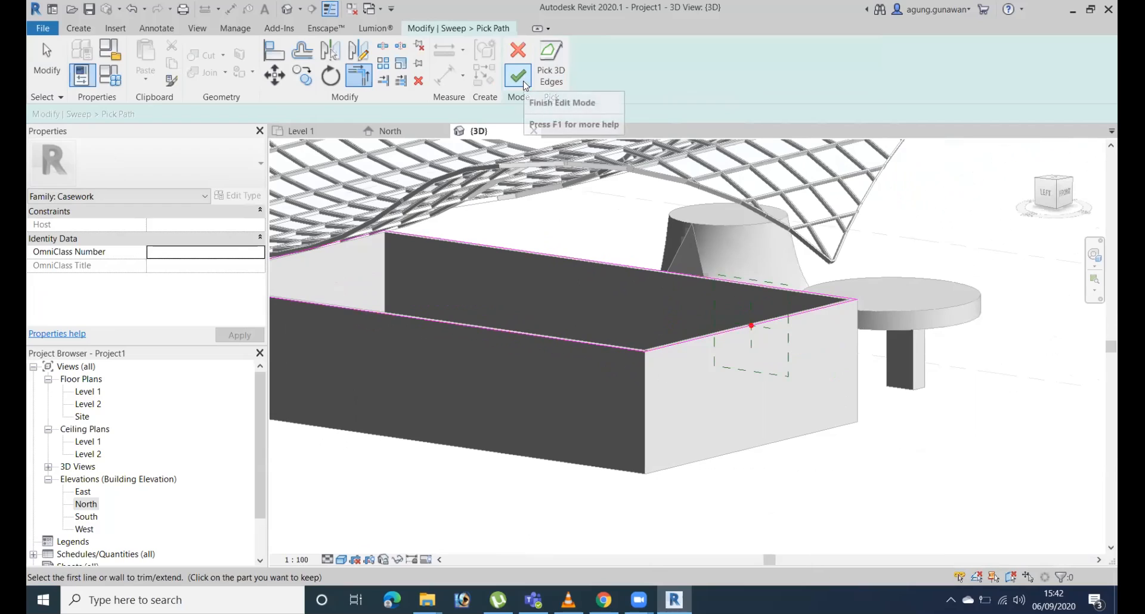
left_click(518, 75)
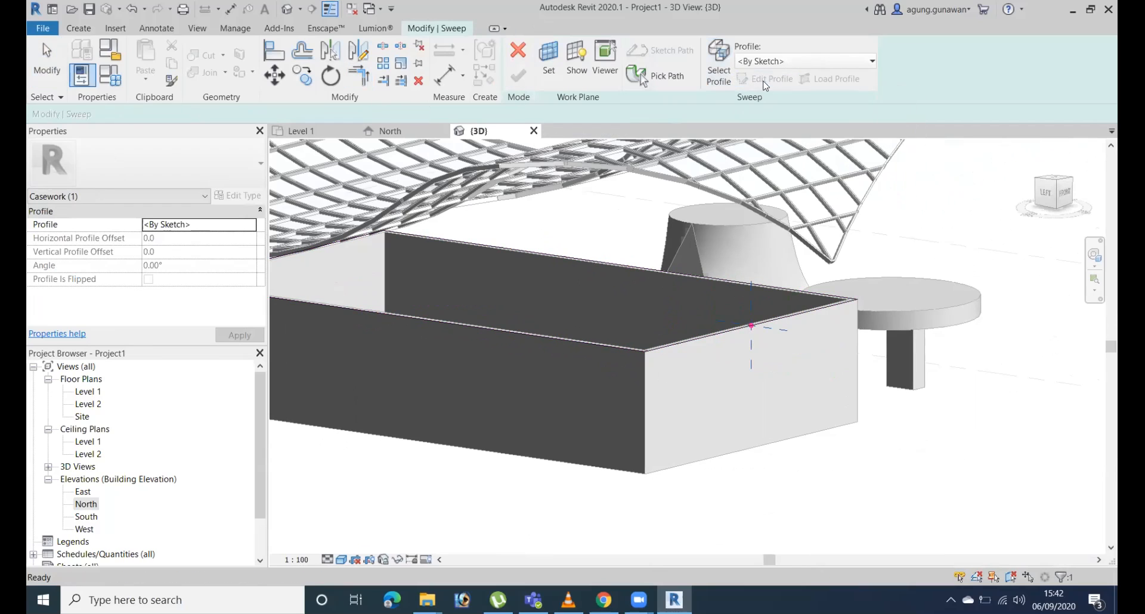
Select the sweep's profile, keep it as By Sketch and open the profile sketch for editing.
left_click(771, 63)
left_click(790, 44)
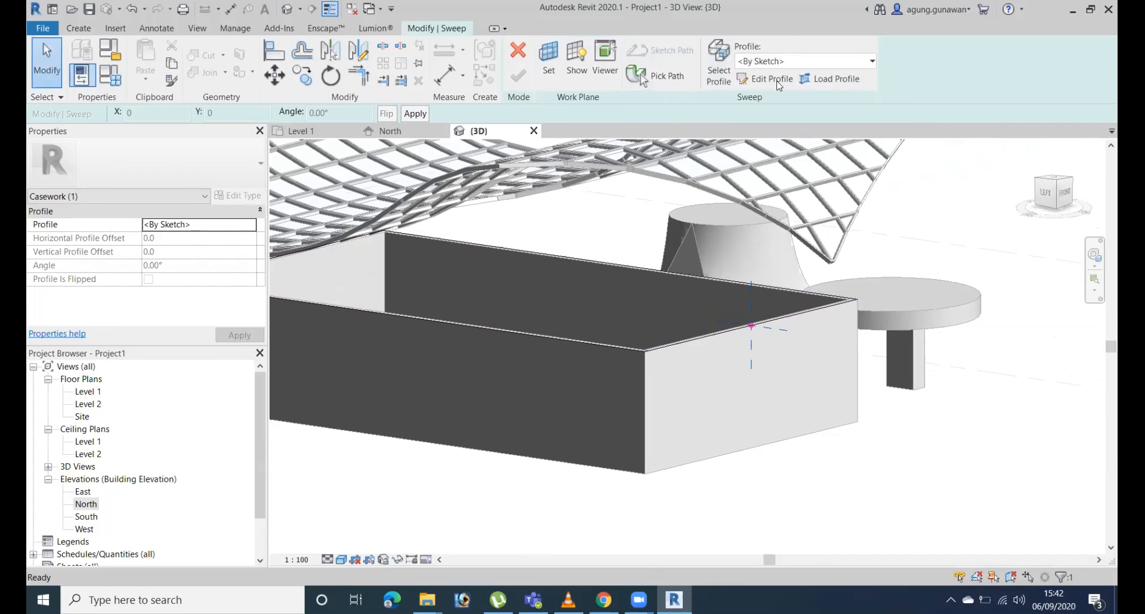
left_click(796, 59)
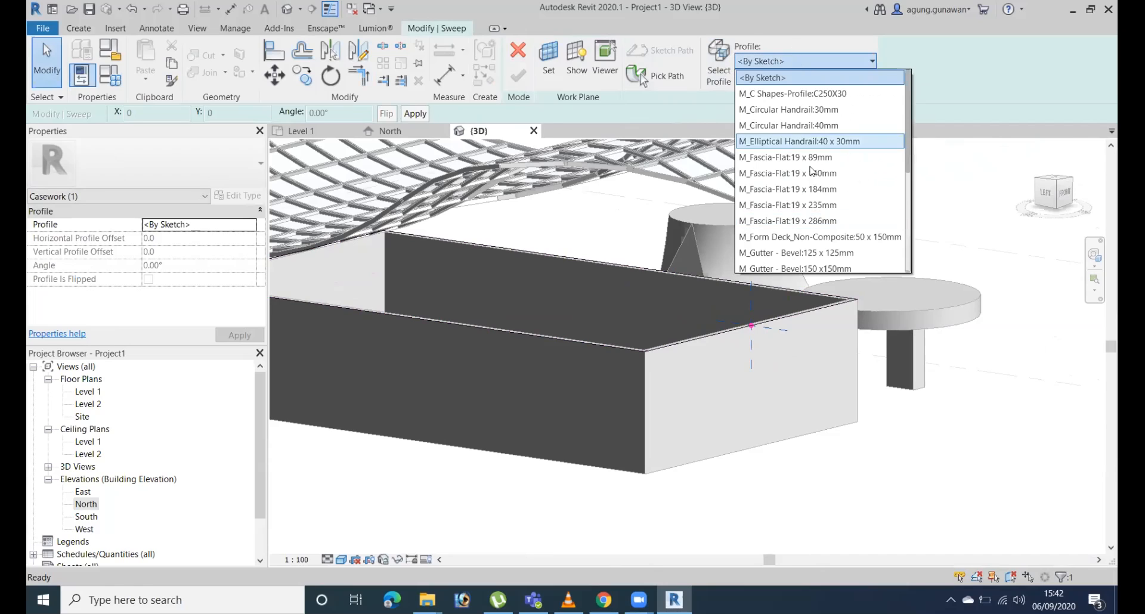
left_click(838, 83)
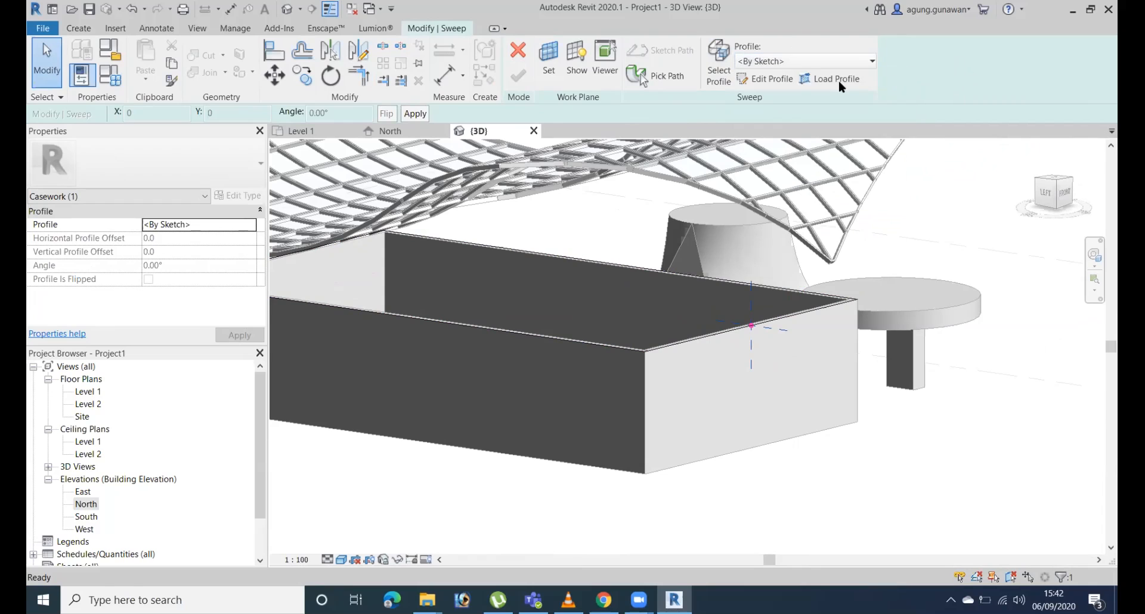
left_click(771, 79)
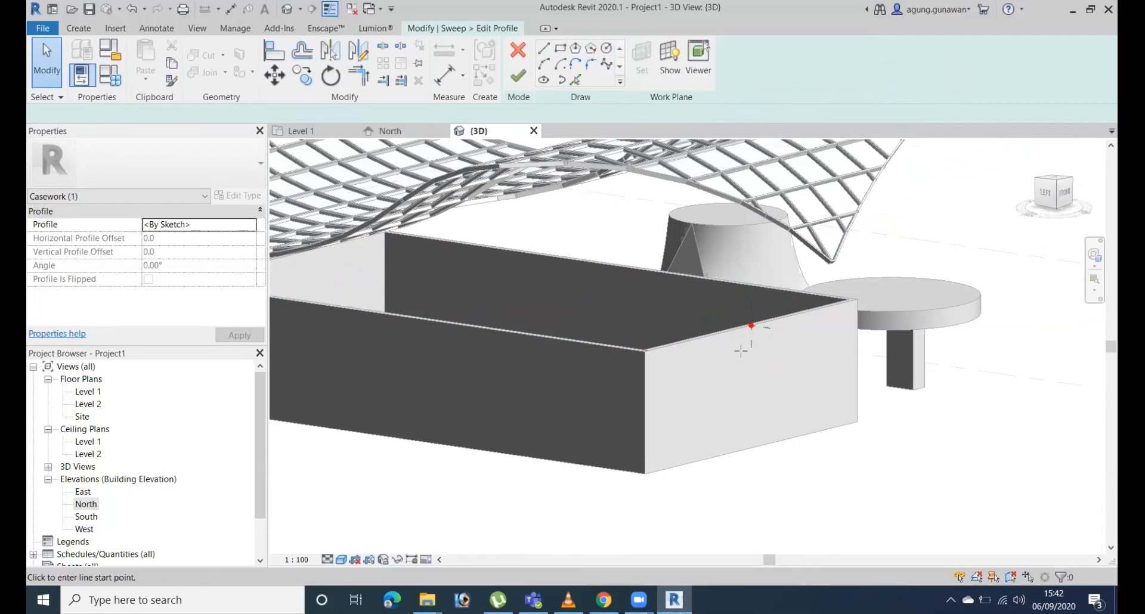
Draw a closed stepped line profile starting at the path's reference point, outside the wall's top edge.
scroll(776, 325, "up", 5)
scroll(784, 319, "down", 2)
scroll(754, 272, "up", 2)
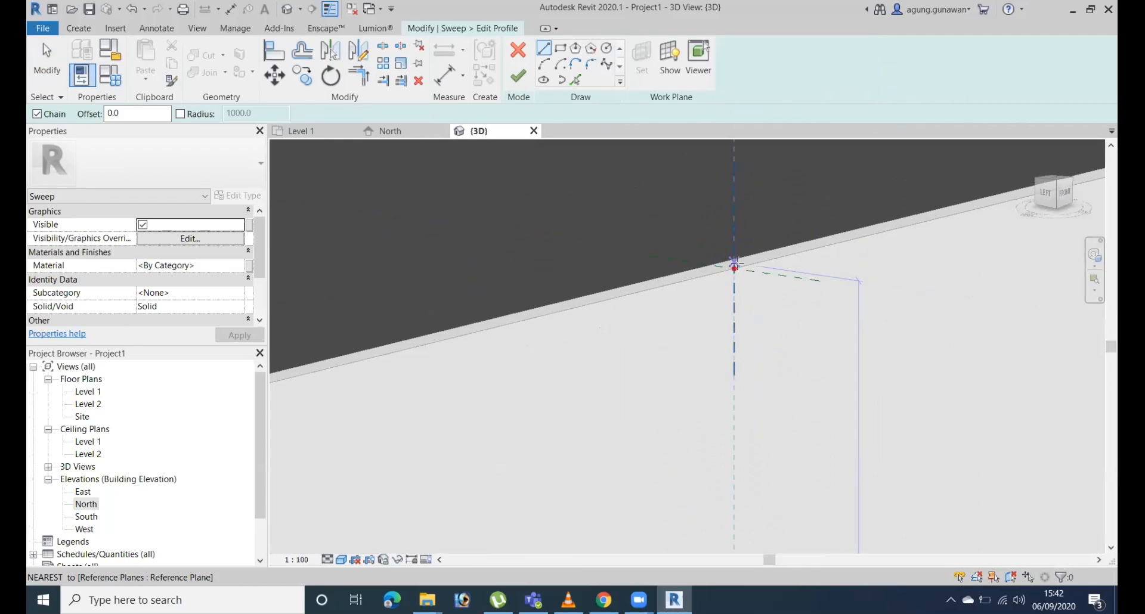
left_click(734, 267)
left_click(743, 297)
left_click(754, 298)
left_click(754, 280)
left_click(768, 282)
left_click(768, 274)
left_click(734, 268)
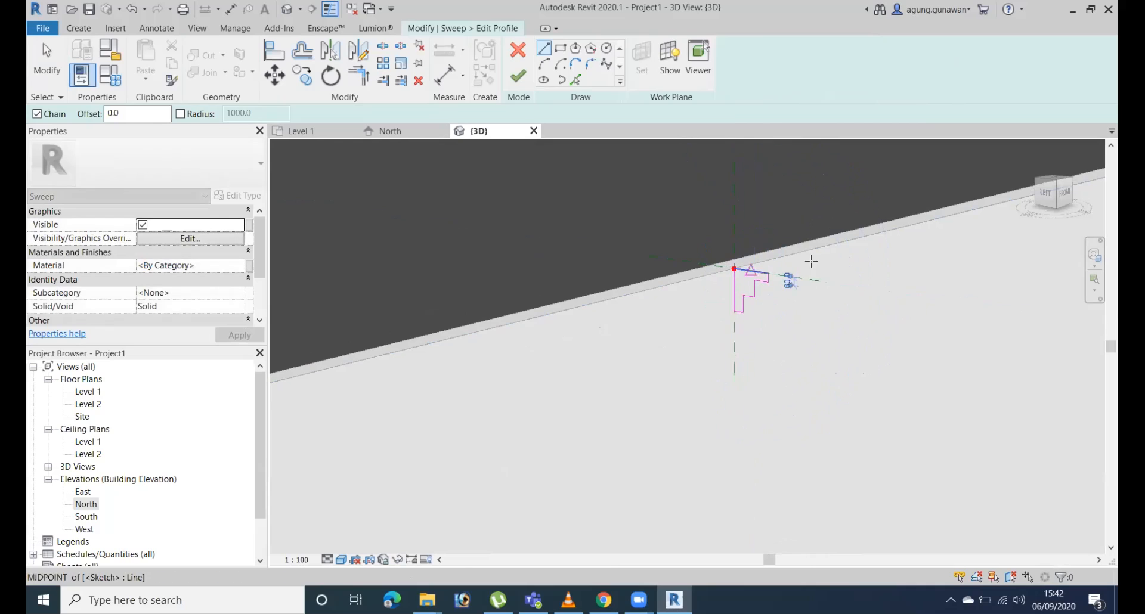
Add an arc of about 68 mm radius from the profile's outer step corner to the midpoint of the lower vertical line.
scroll(846, 269, "up", 4)
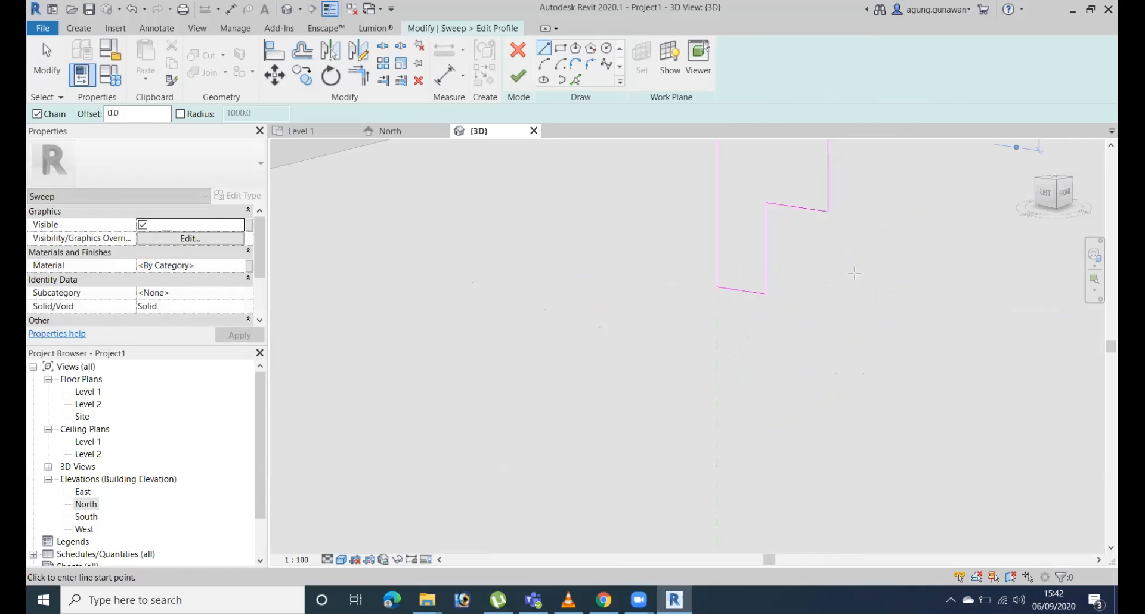
left_click(544, 64)
left_click(828, 212)
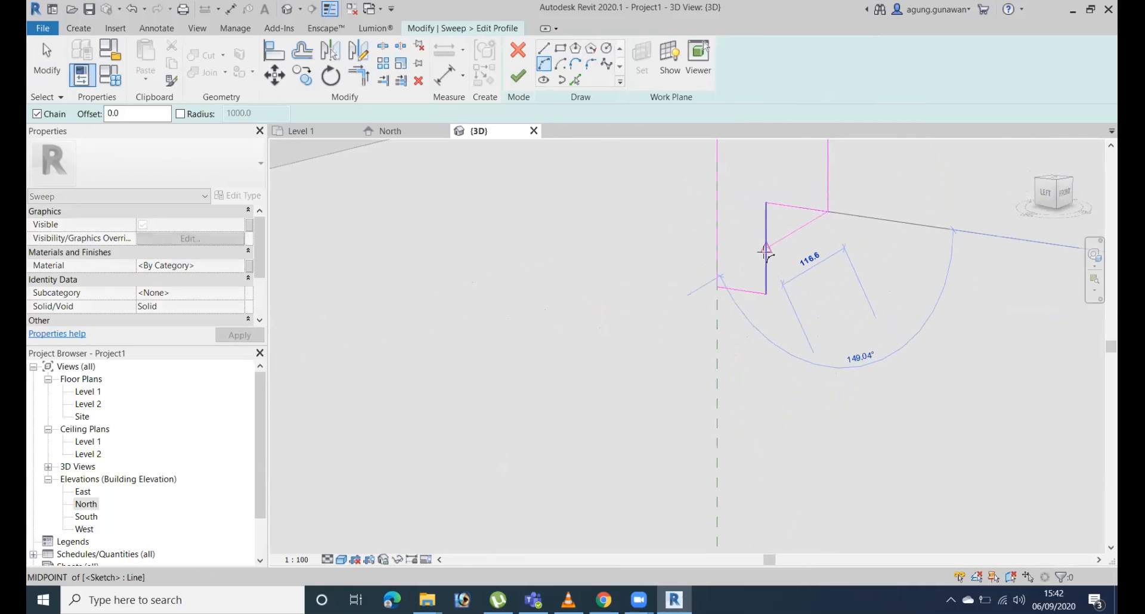
left_click(766, 249)
left_click(800, 257)
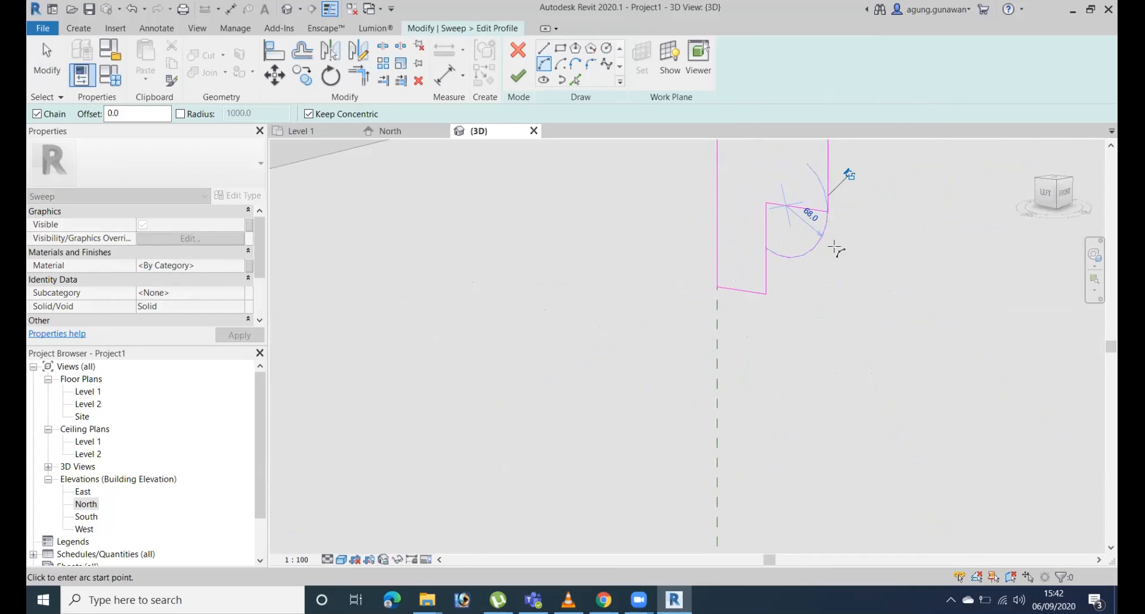
key("Escape")
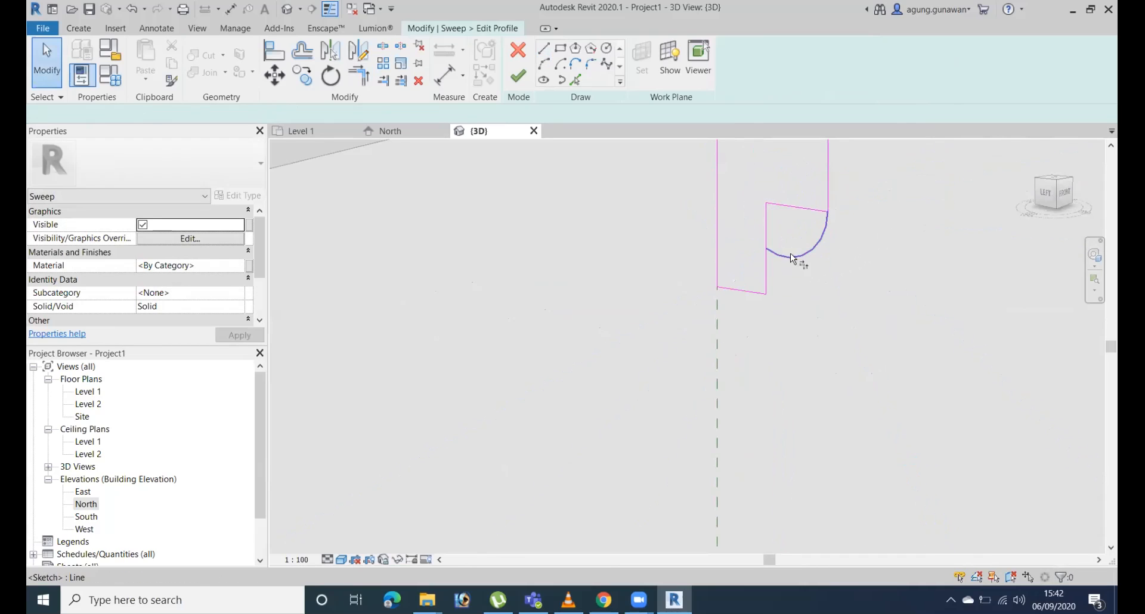
Trim the lower vertical line to the arc and delete the leftover step line above the arc.
key("a")
key("l")
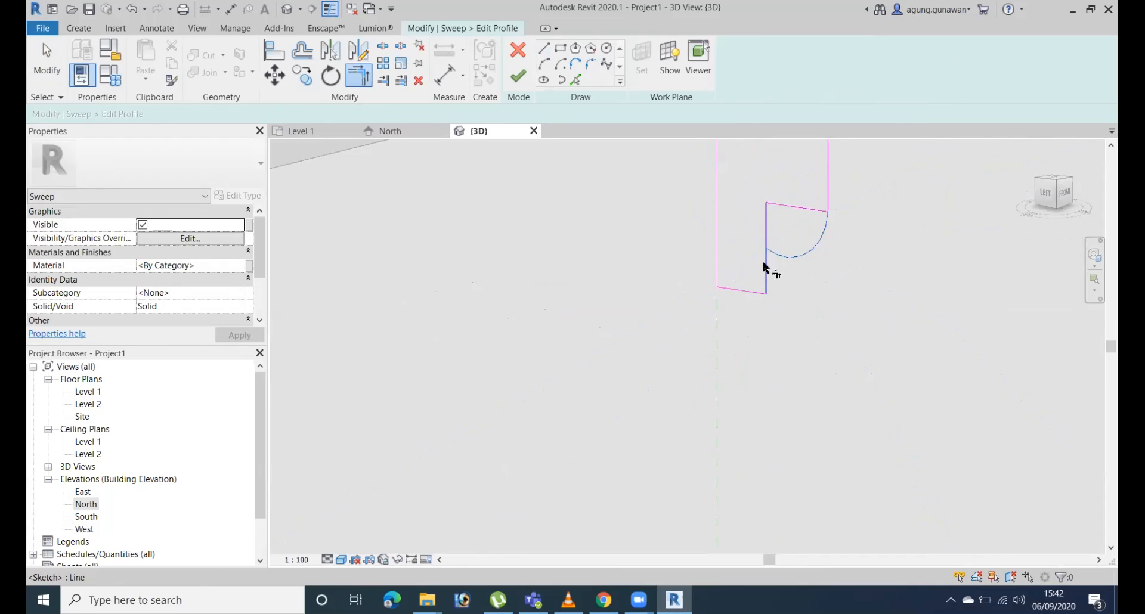
key("Escape")
left_click(805, 210)
mouse_move(869, 248)
middle_mouse_down()
mouse_move(839, 281)
mouse_move(876, 257)
mouse_move(954, 334)
mouse_move(1062, 338)
mouse_move(751, 324)
middle_mouse_up()
key("Delete")
scroll(847, 286, "down", 4)
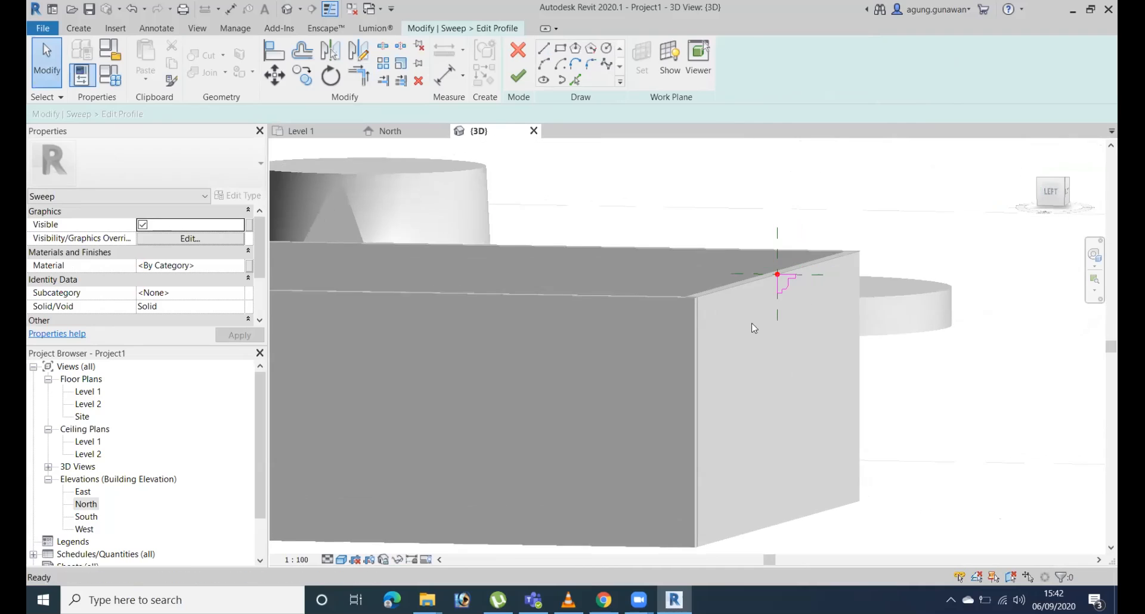
Finish the profile sketch, the sweep along the wall tops and the in-place casework model.
left_click(517, 73)
left_click(518, 74)
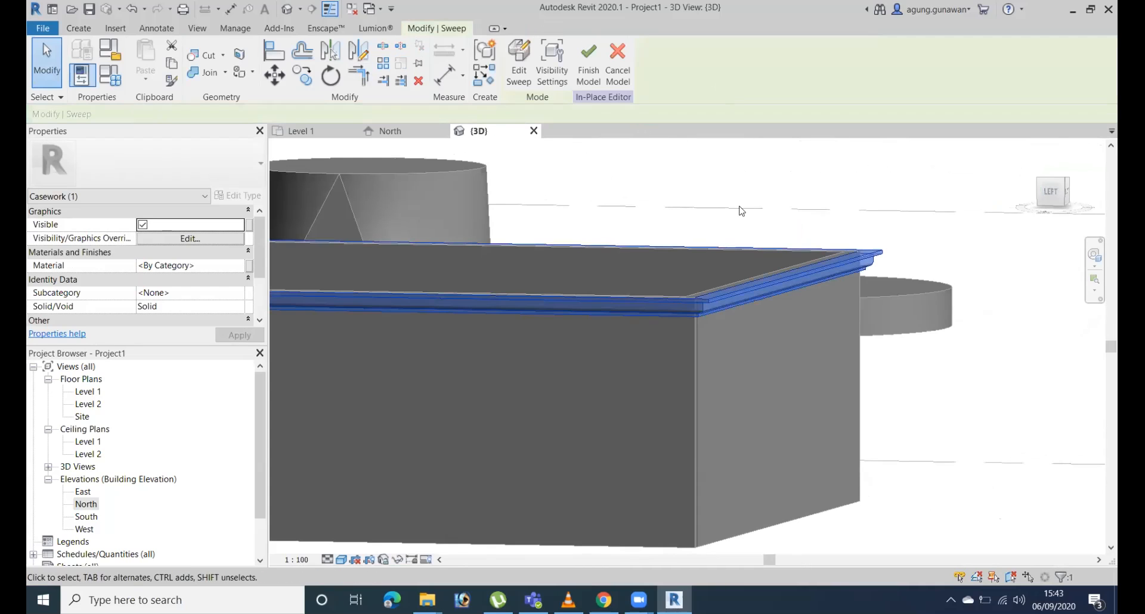
left_click(583, 76)
middle_click_drag(745, 250, 810, 271, "shift")
scroll(810, 272, "up", 2)
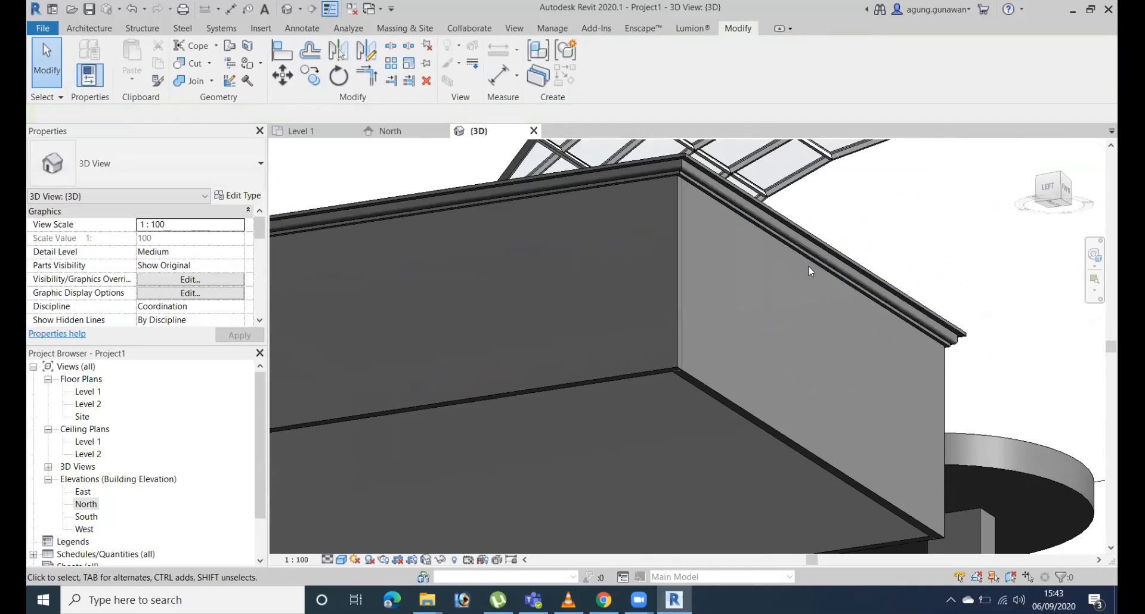
scroll(709, 379, "down", 4)
mouse_move(710, 379)
middle_mouse_down("shift")
mouse_move(807, 432)
mouse_move(823, 478)
mouse_move(935, 427)
middle_mouse_up("shift")
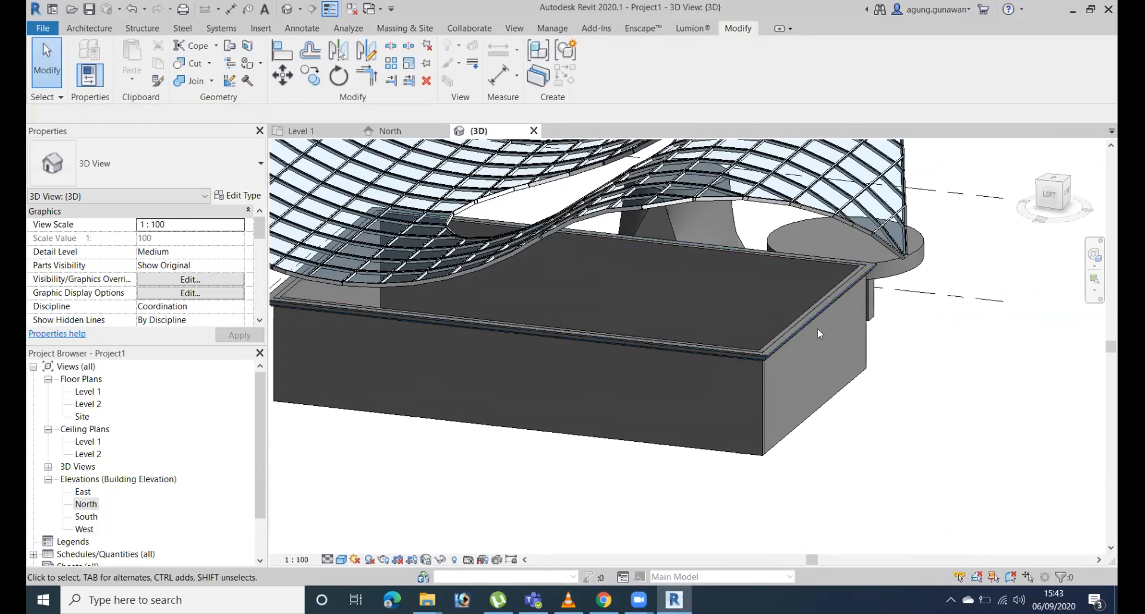
Nudge the short end wall inward and outward along the building until the long side measures 17900 mm.
left_click(810, 407)
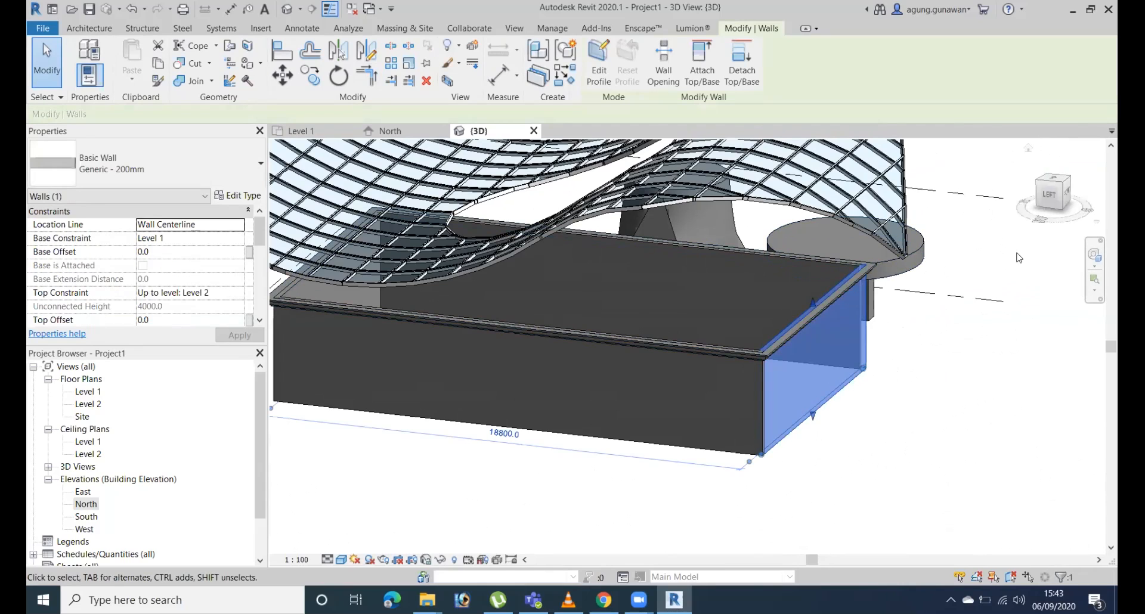
key("Left")
key("Left")
key("Left")
key("Left")
key("Left")
key("Left")
key("Left")
key("Left")
key("Left")
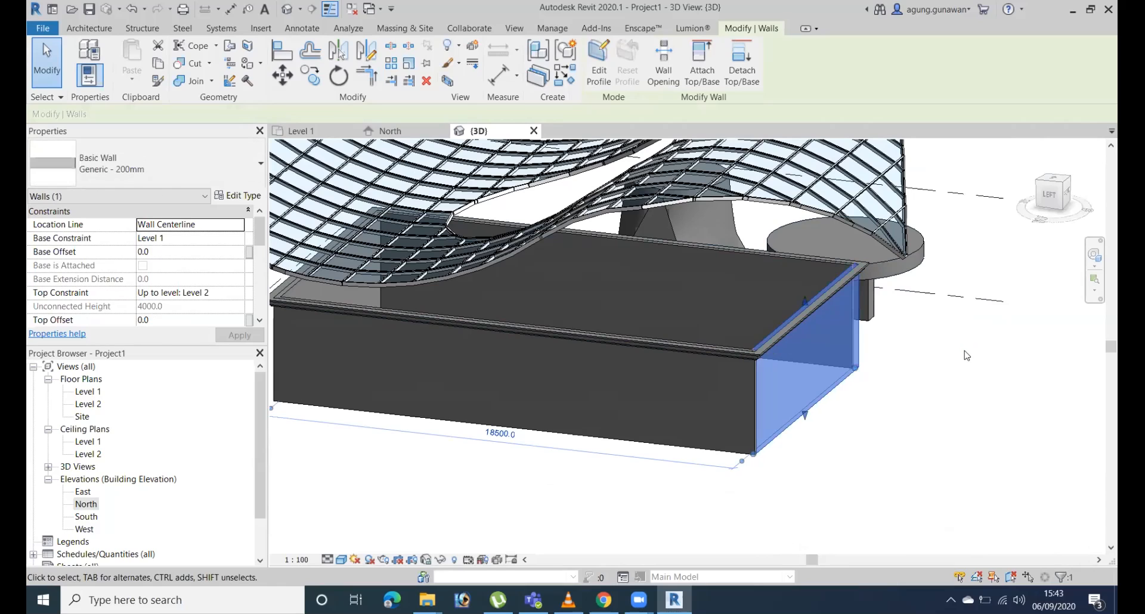
key("Left")
key("Left")
key("Left")
key("Left")
key("Left")
key("Left")
key("Left")
key("Left")
key("Left")
key("Left")
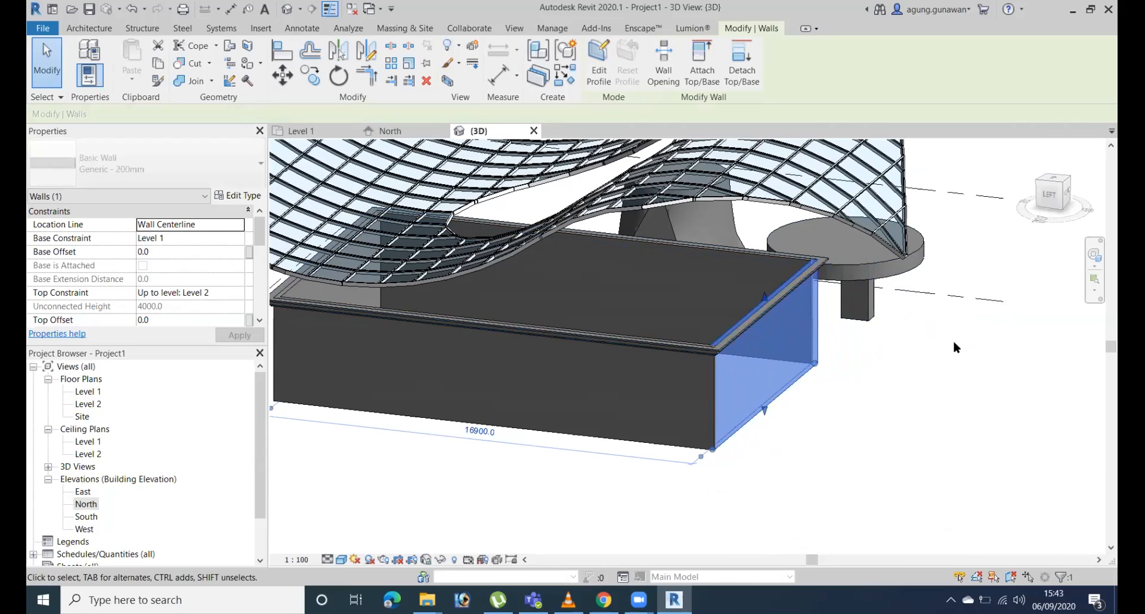
key("Right")
key("Right")
key("Right")
key("Right")
key("Right")
key("Right")
key("Right")
key("Right")
key("Right")
key("Right")
key("Right")
key("Right")
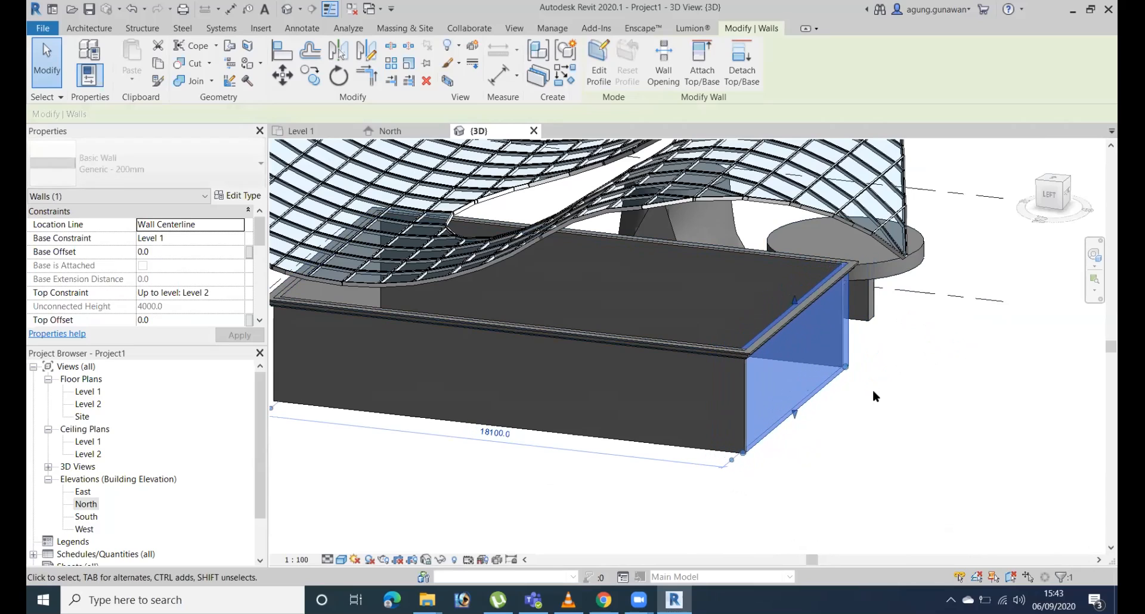
key("Left")
key("Left")
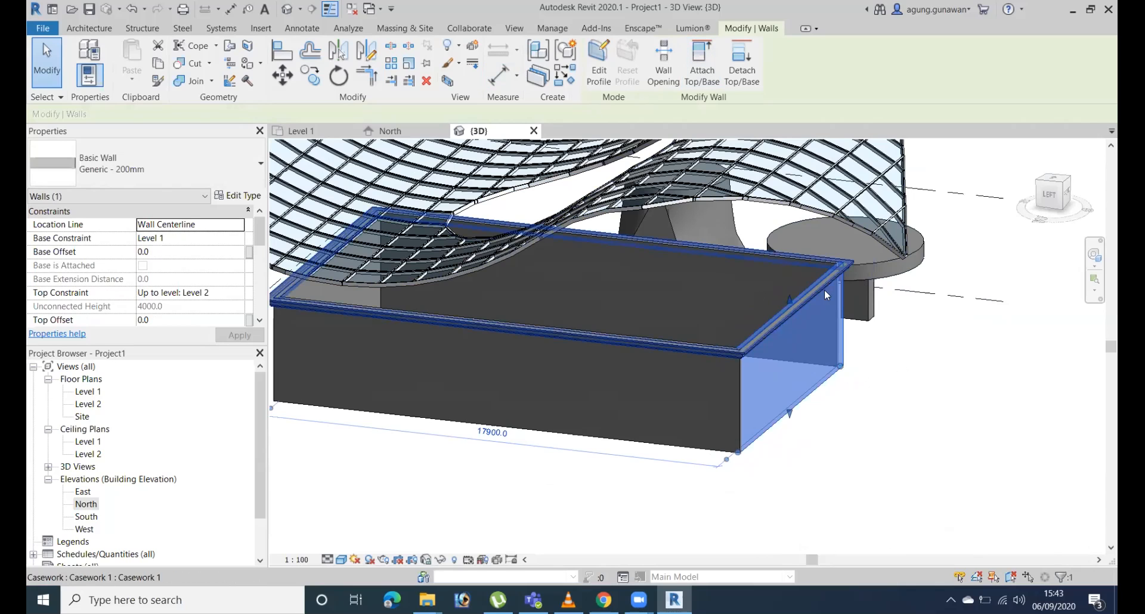
Open the short end wall's profile for editing and add an arc of about 12100 mm radius between its top corners.
scroll(829, 295, "up", 5)
scroll(722, 318, "down", 5)
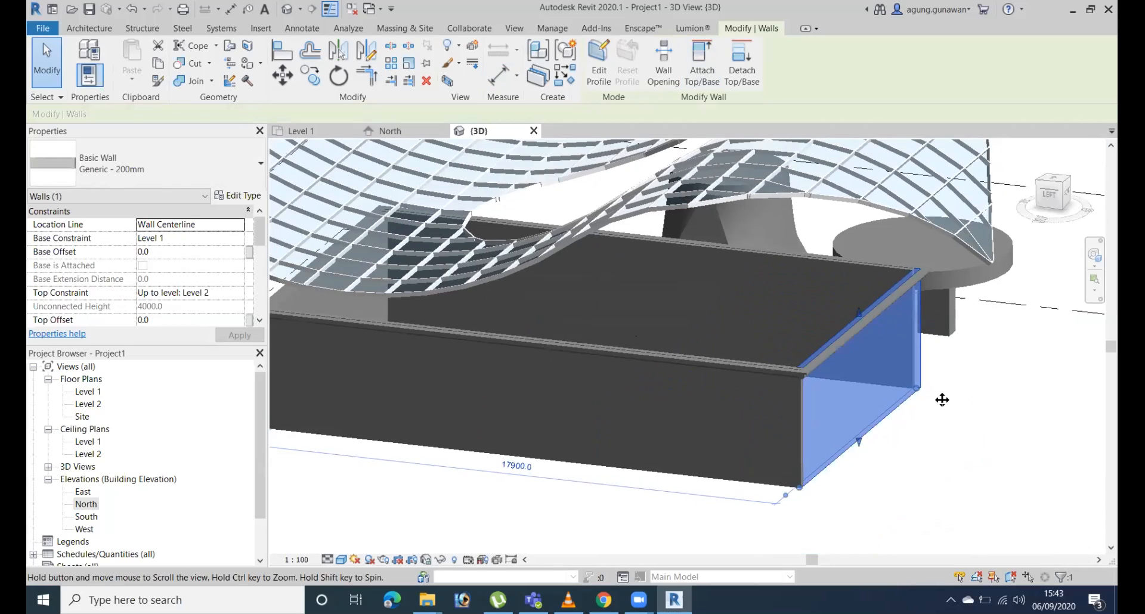
scroll(941, 399, "up", 2)
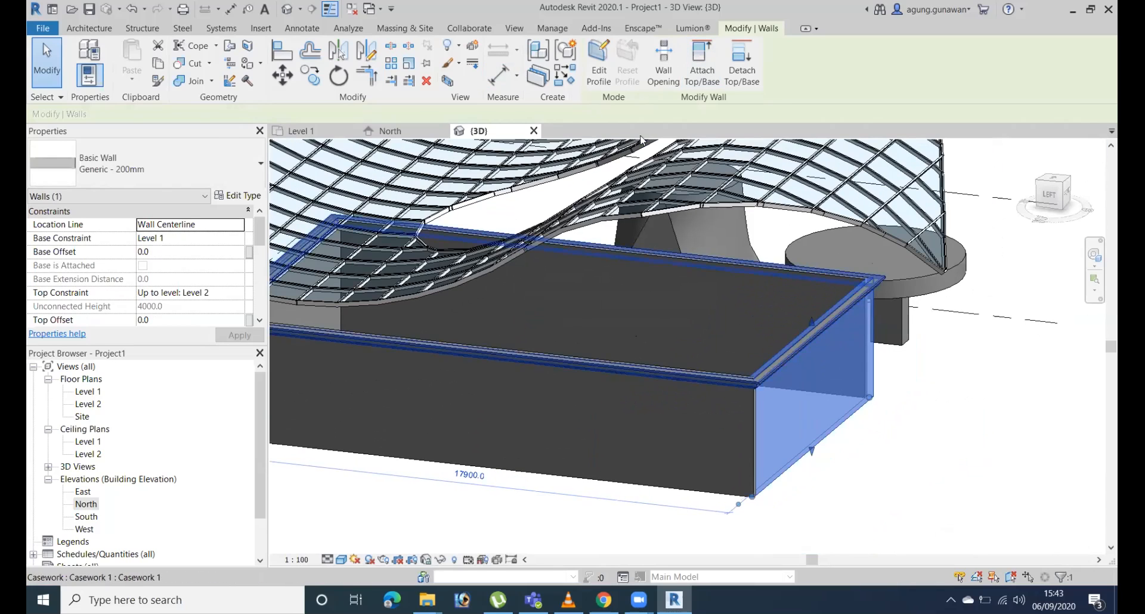
left_click(1054, 197)
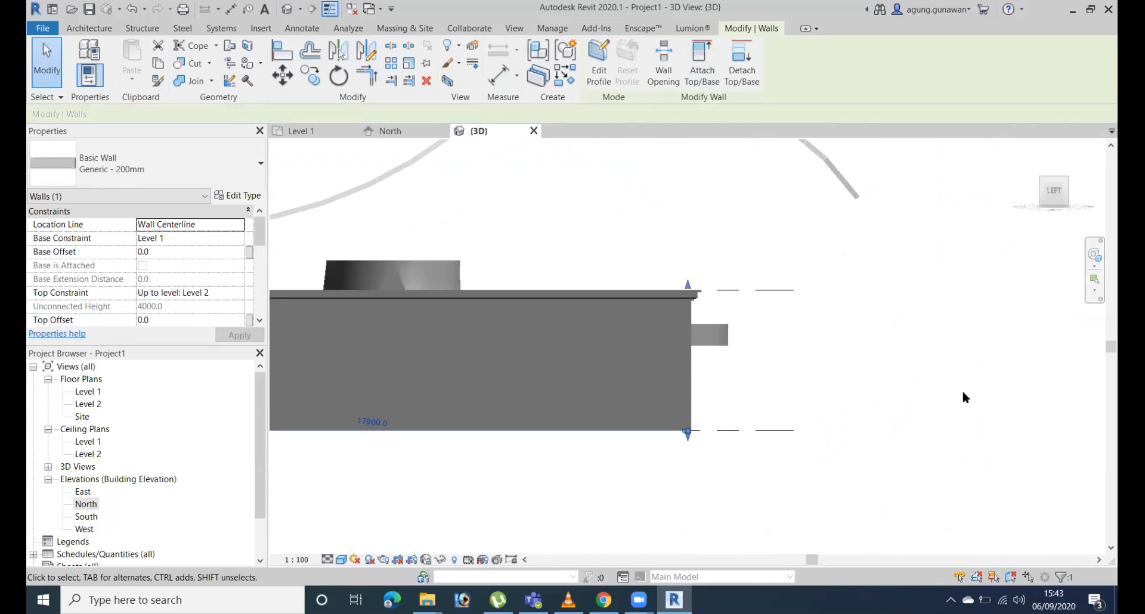
middle_click_drag(828, 391, 877, 280, "shift")
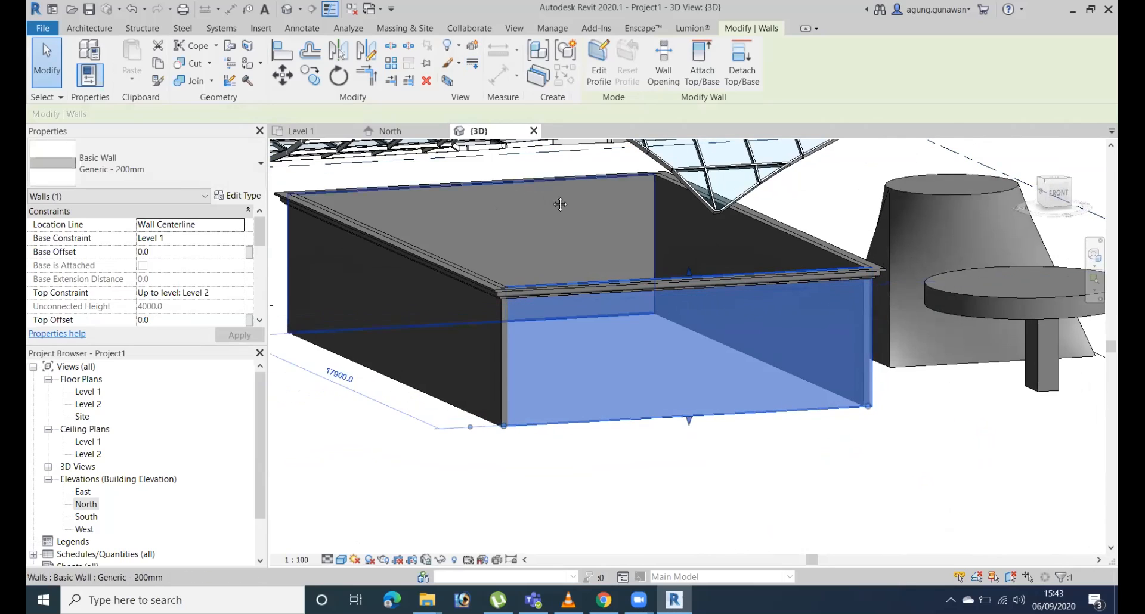
left_click(599, 63)
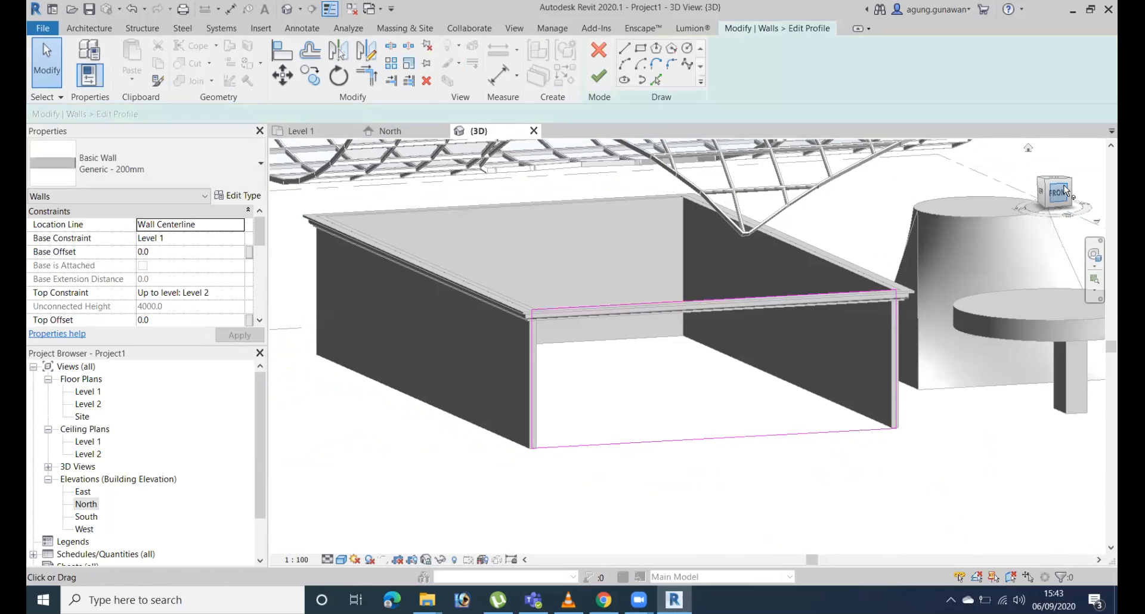
left_click(1058, 191)
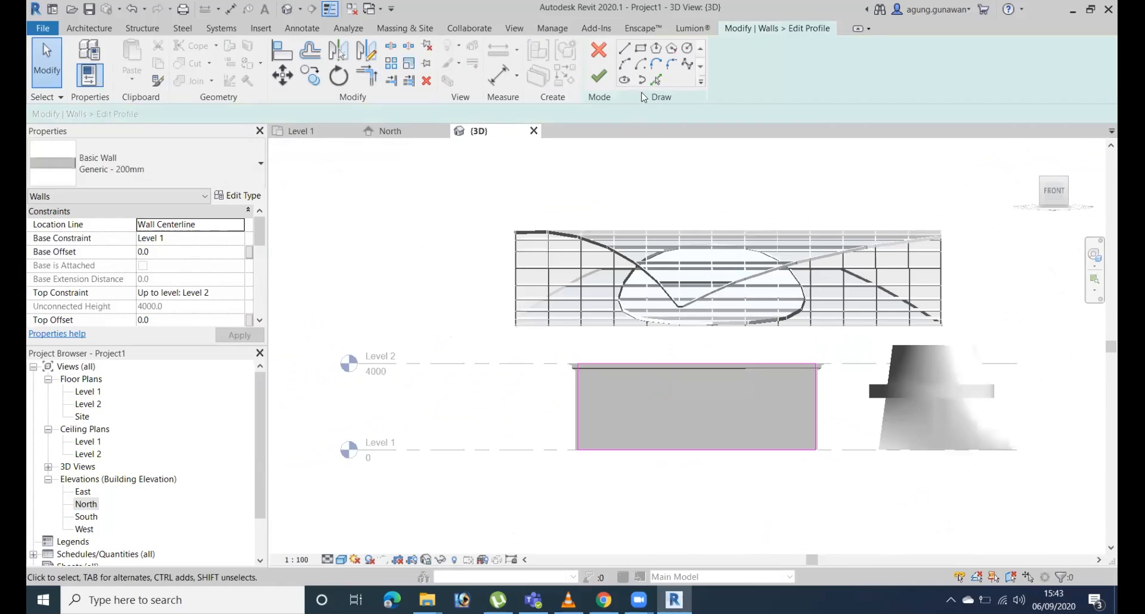
left_click(577, 364)
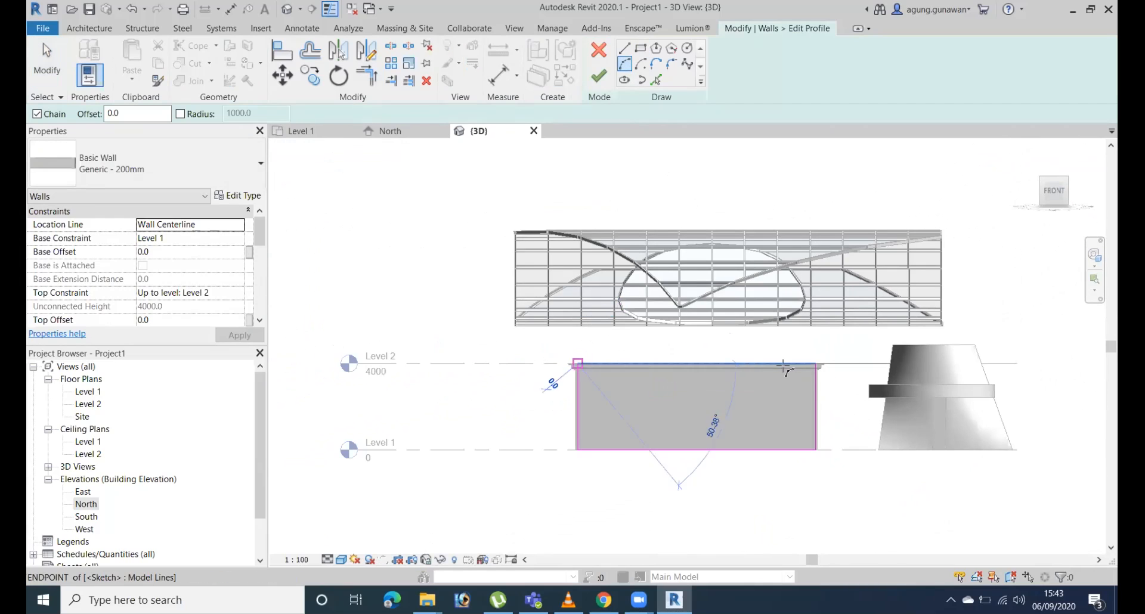
left_click(789, 356)
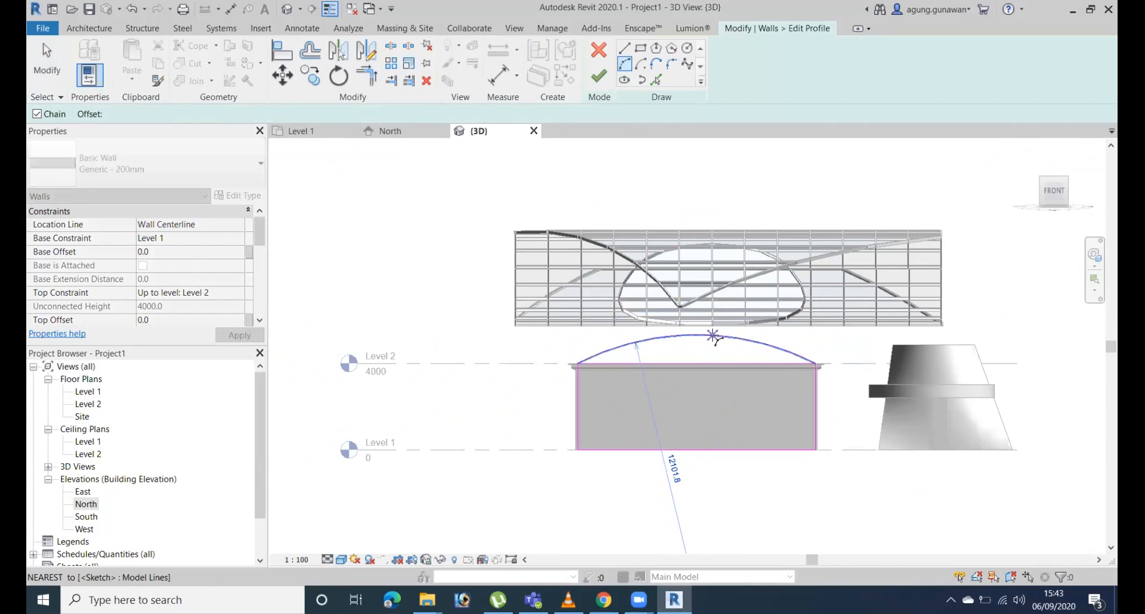
left_click(637, 341)
Delete the straight top line of the wall profile and finish the profile edit.
key("Escape")
key("Escape")
left_click(714, 363)
key("Delete")
left_click(600, 79)
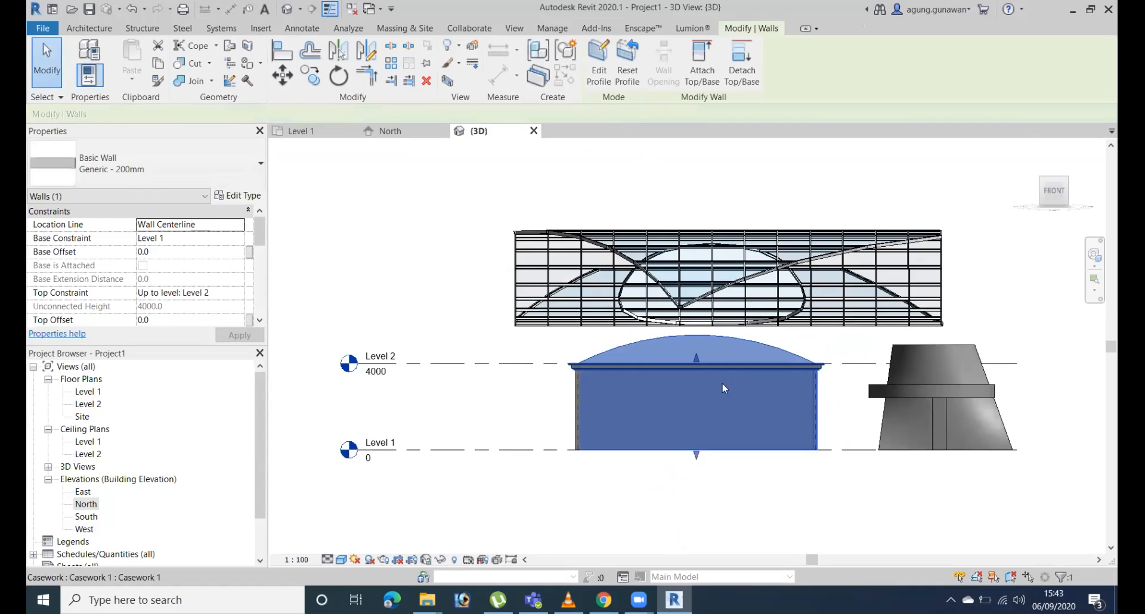
Edit the casework cornice in place and open its sweep's picked path for editing.
middle_click_drag(881, 411, 865, 361, "shift")
key("Escape")
left_click(808, 355)
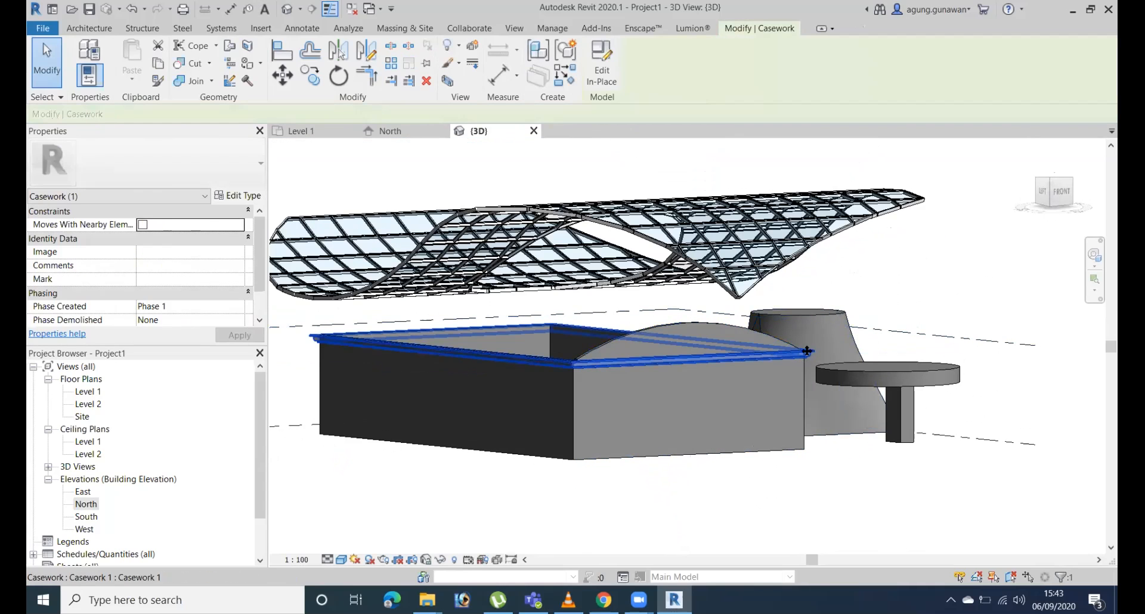
left_click(601, 81)
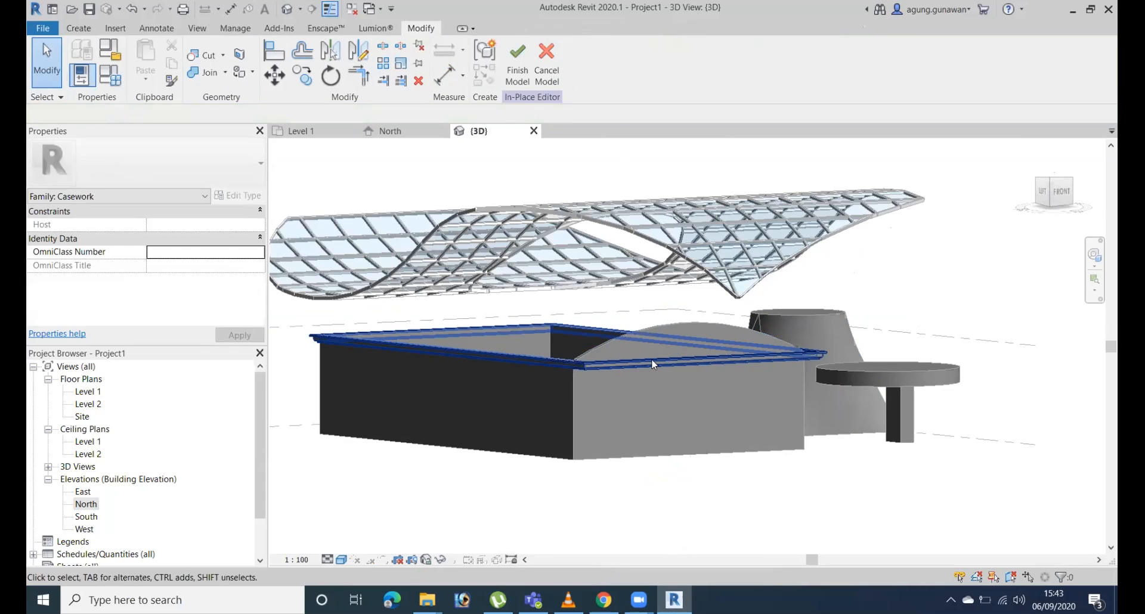
left_click(812, 356)
middle_click_drag(815, 398, 882, 382, "shift")
left_click(519, 72)
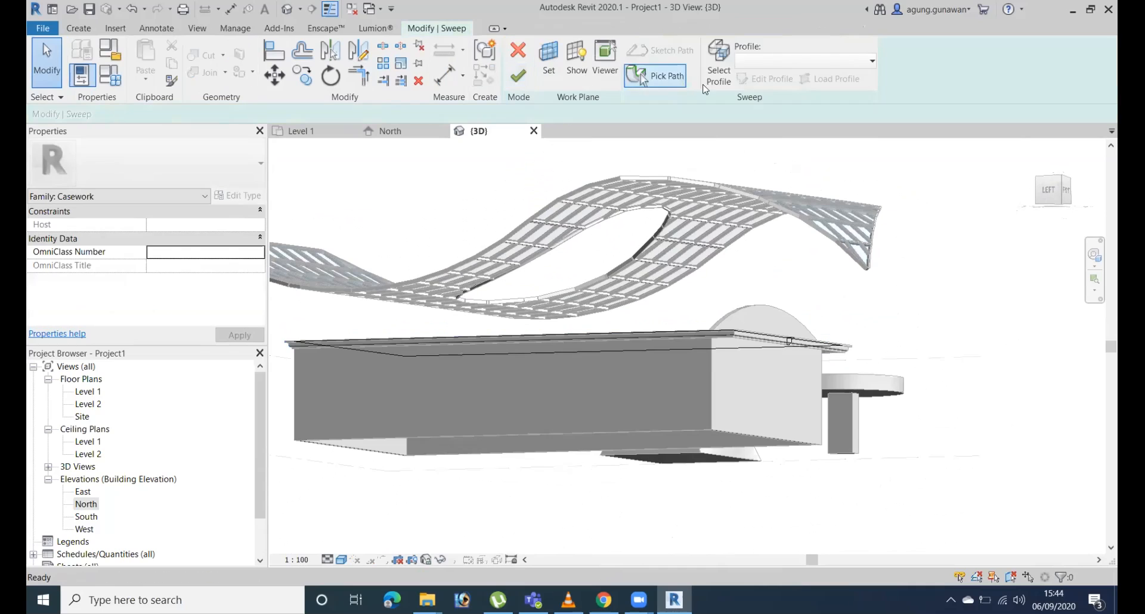
left_click(663, 76)
Add the end wall's arched top edge to the sweep path and delete the straight path line across that wall.
mouse_move(800, 336)
middle_mouse_down("shift")
mouse_move(851, 471)
mouse_move(815, 342)
middle_mouse_up("shift")
middle_click_drag(756, 289, 615, 164, "shift")
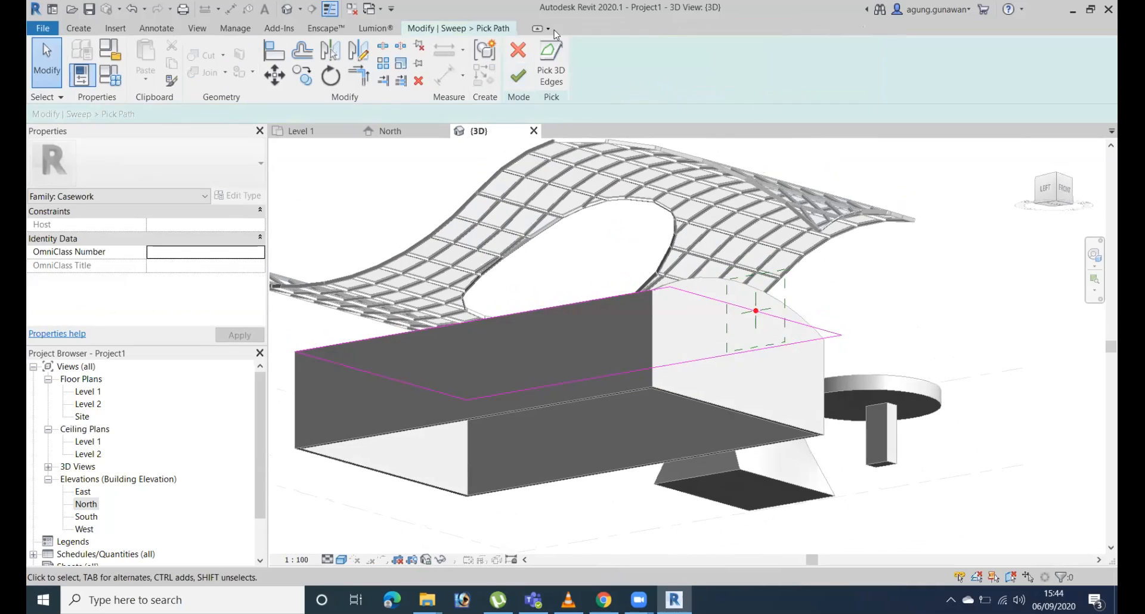
left_click(551, 64)
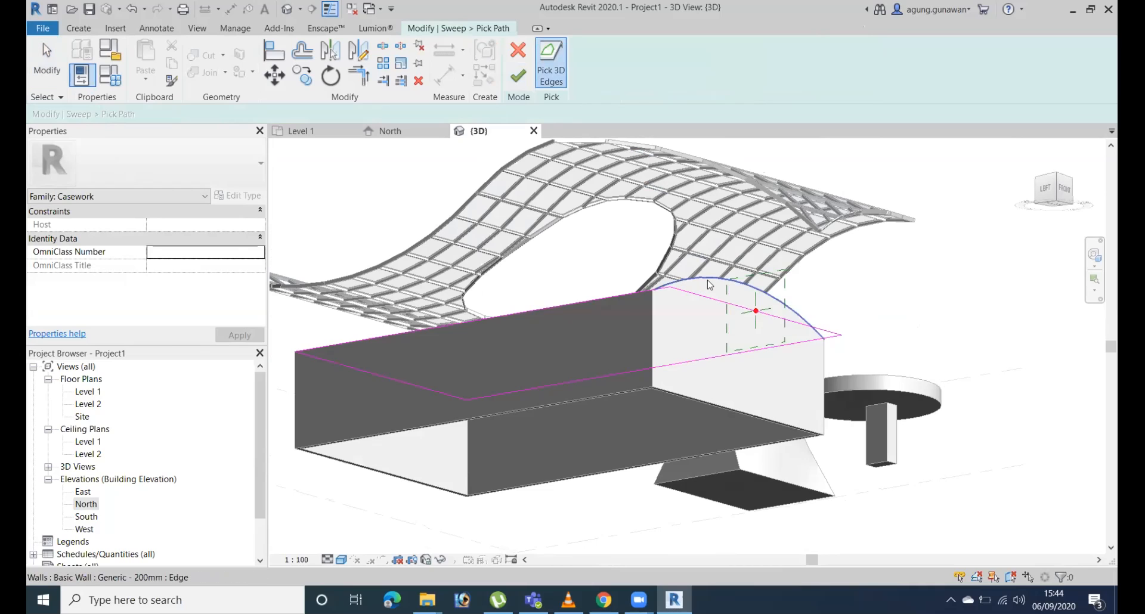
middle_click_drag(798, 320, 807, 457, "shift")
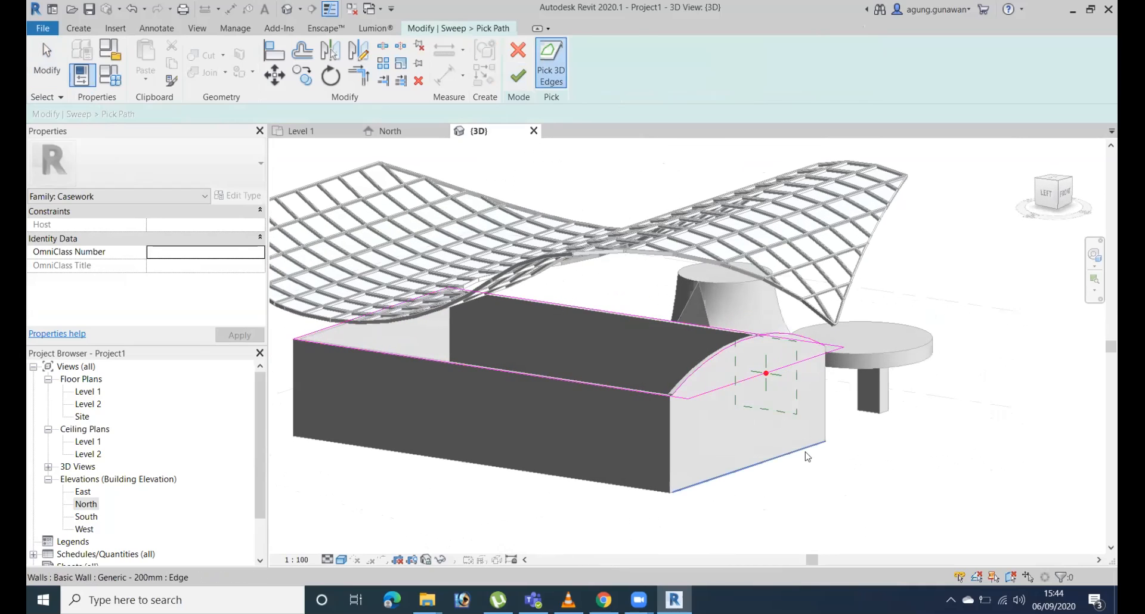
left_click(813, 355)
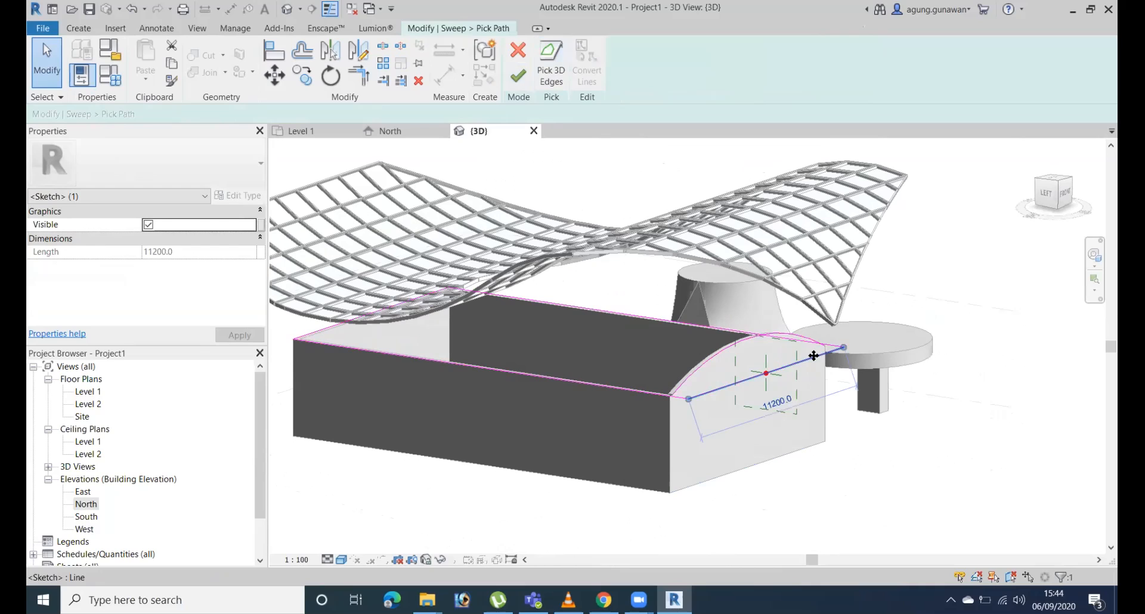
left_click(830, 400)
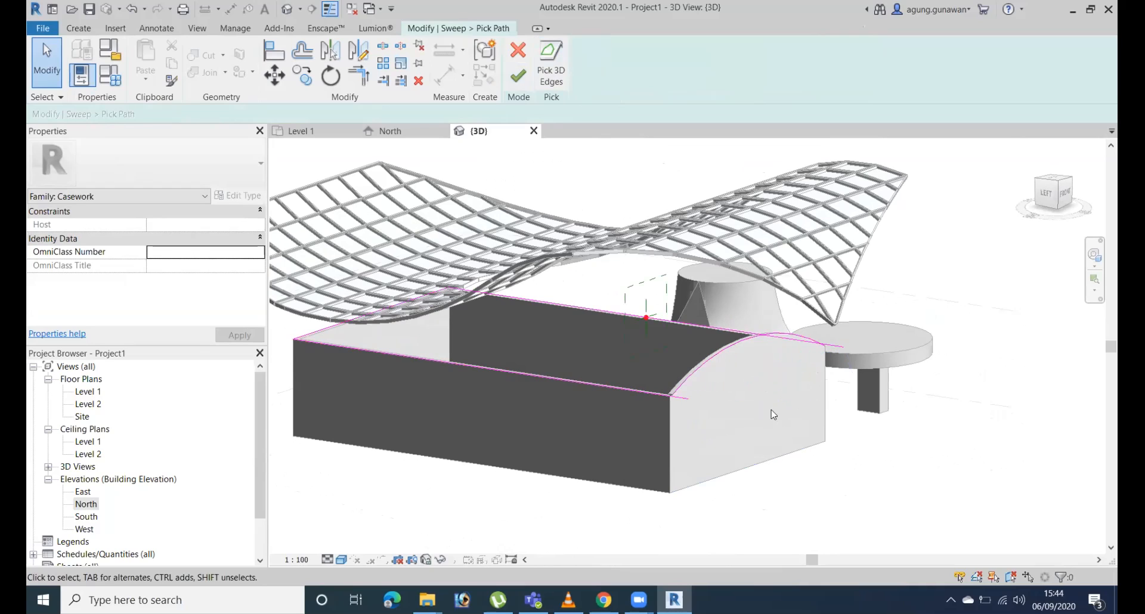
Try to trim the path's long side lines to the arched edge at the end wall's corners.
left_click(649, 391)
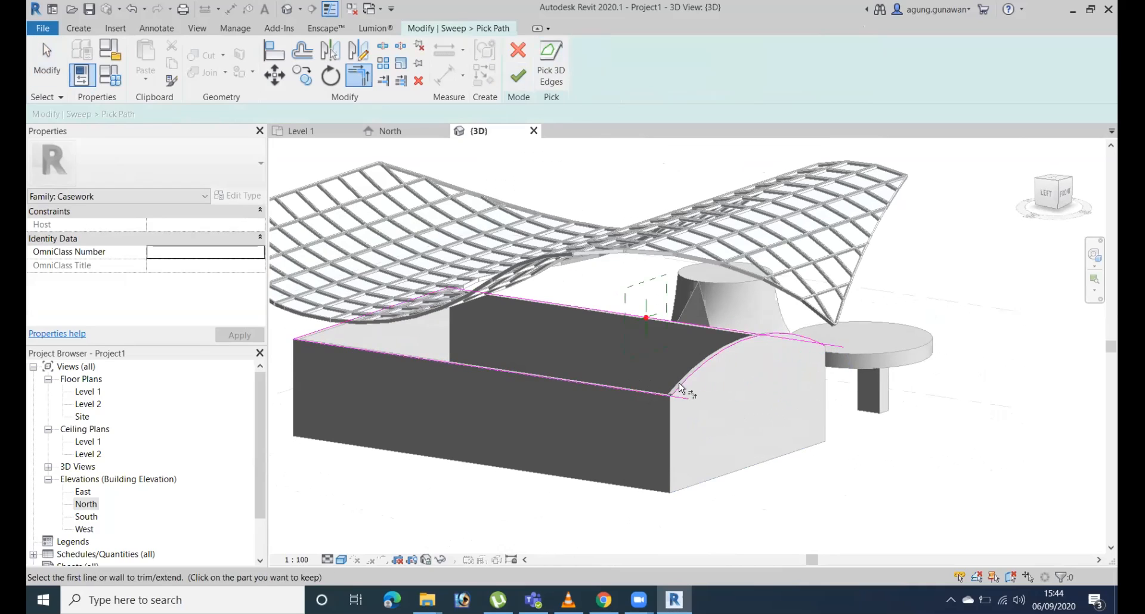
middle_click_drag(668, 399, 627, 302, "shift")
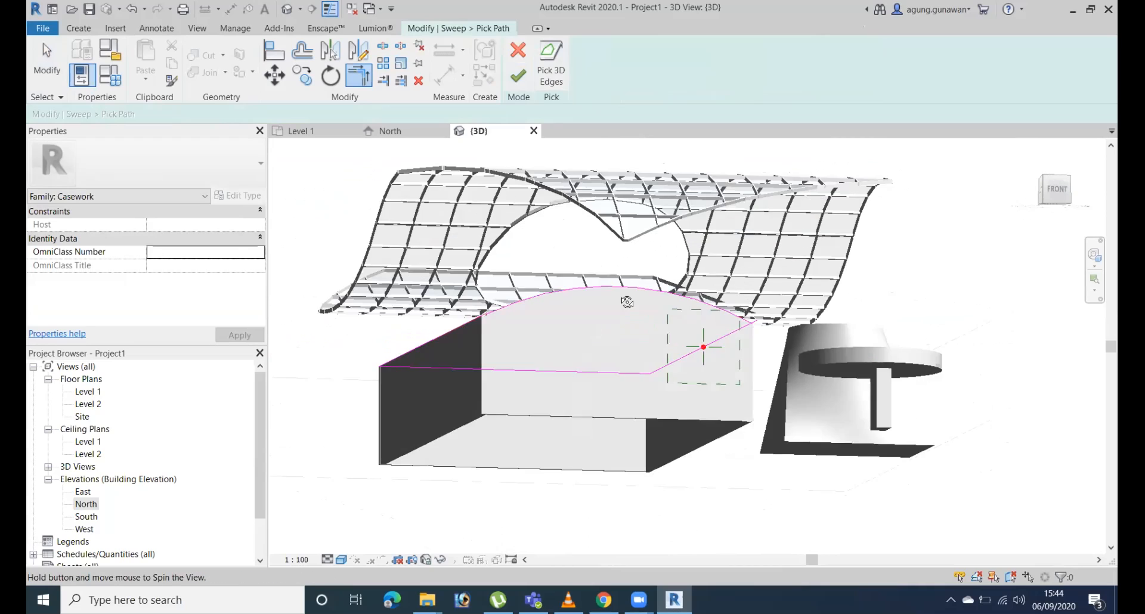
left_click_drag(627, 302, 569, 338, "shift")
scroll(569, 338, "up", 1)
left_click(1054, 194)
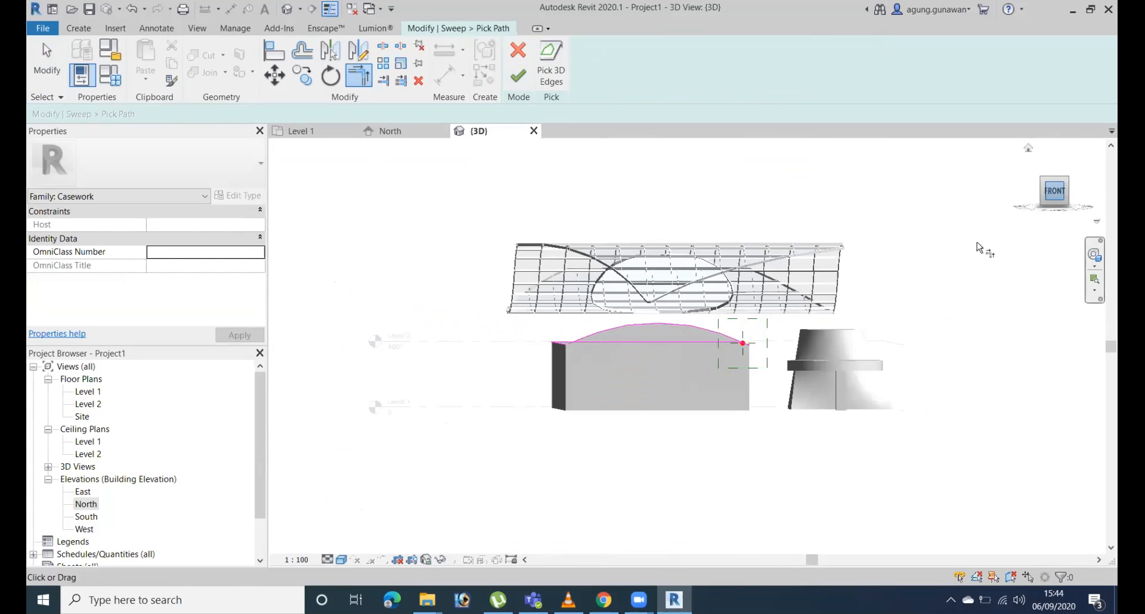
scroll(802, 392, "up", 2)
scroll(1070, 395, "up", 3)
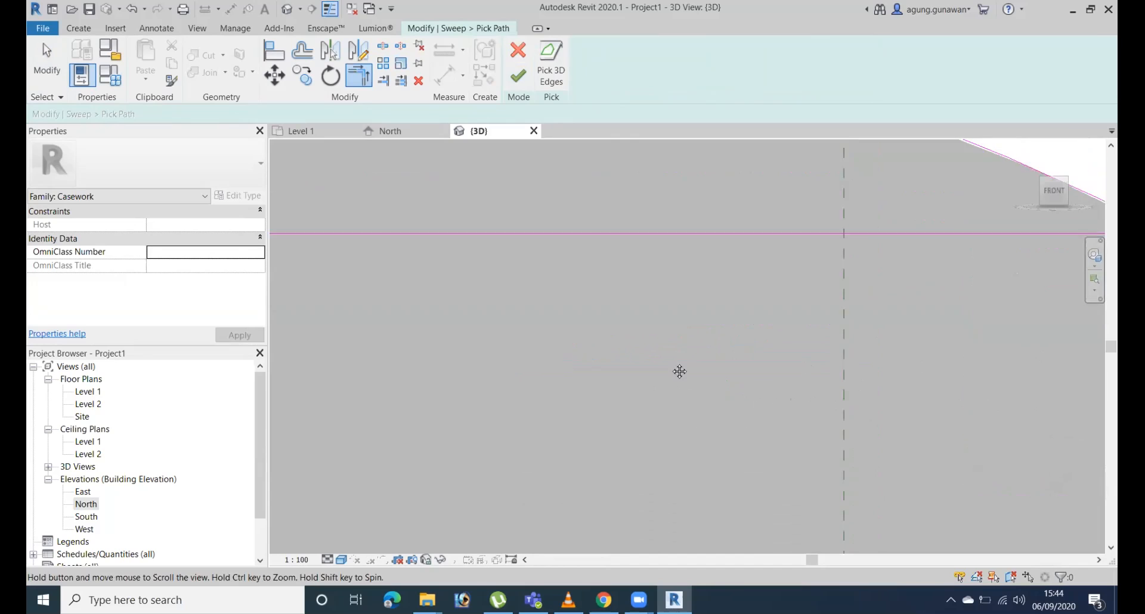
scroll(859, 244, "up", 3)
middle_click_drag(842, 227, 935, 321, "shift")
scroll(1026, 425, "down", 2)
middle_click_drag(1027, 424, 708, 76)
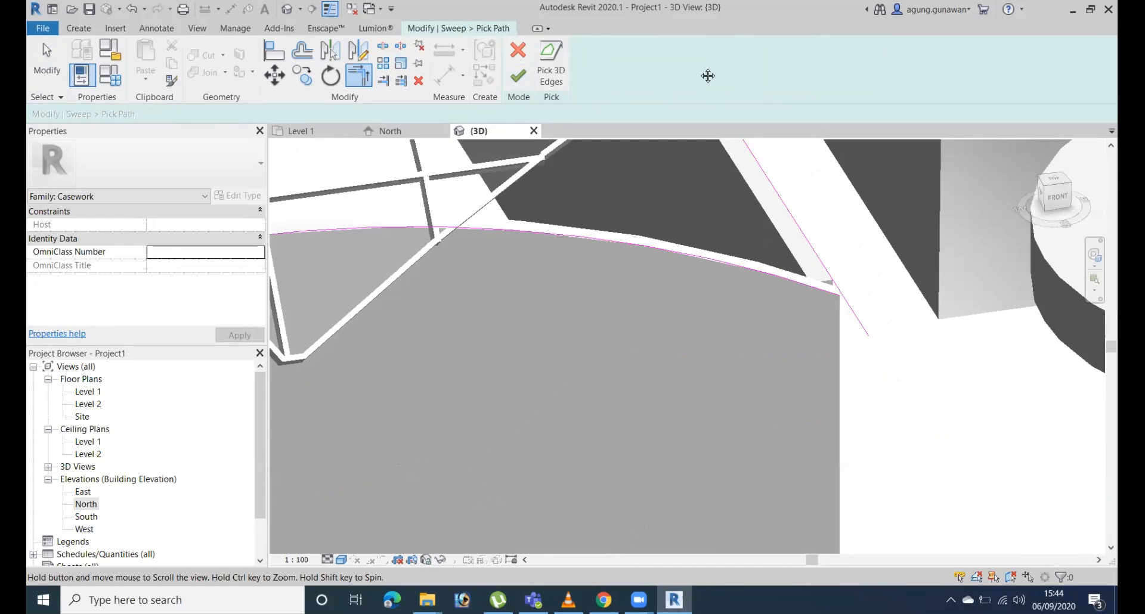
scroll(834, 289, "up", 2)
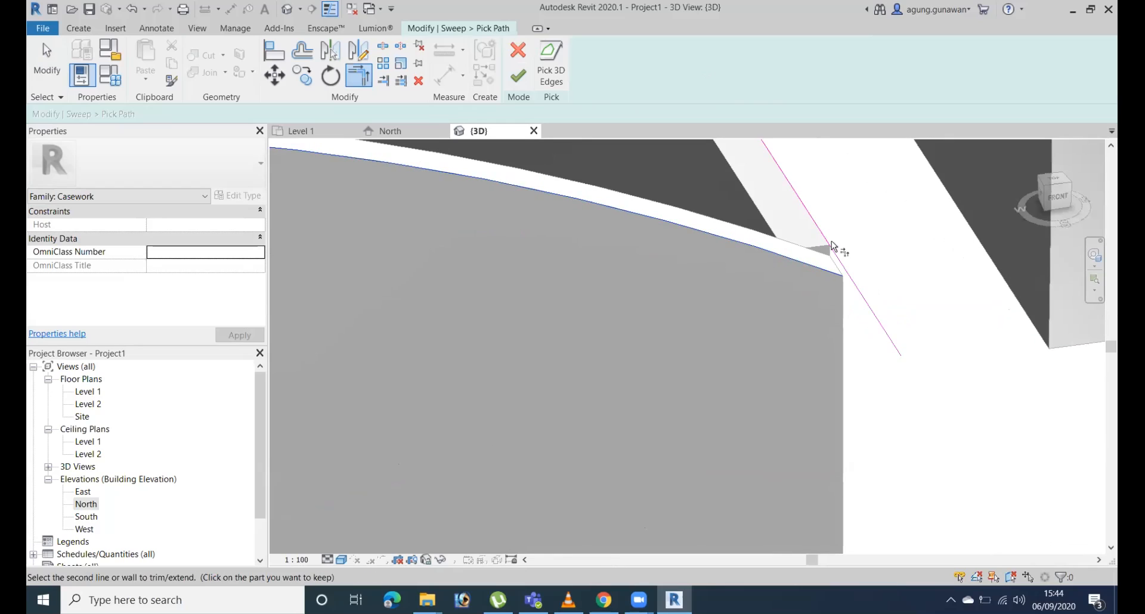
left_click(1062, 197)
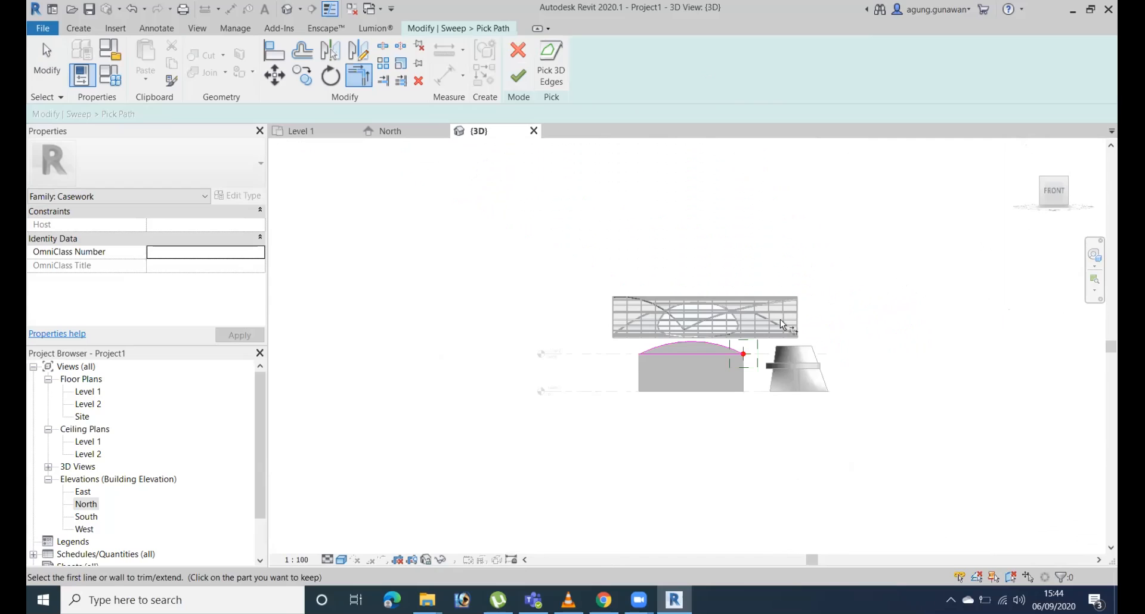
middle_click_drag(720, 425, 750, 402, "shift")
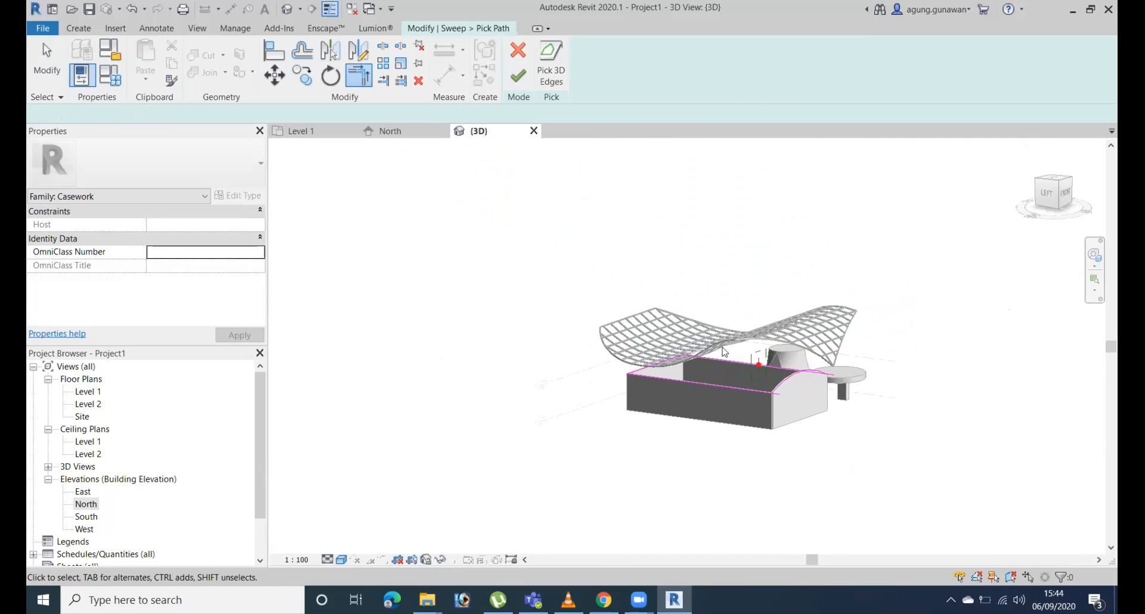
Delete the three remaining straight path lines, keeping only the arched edge in the sweep path.
key("Escape")
key("Delete")
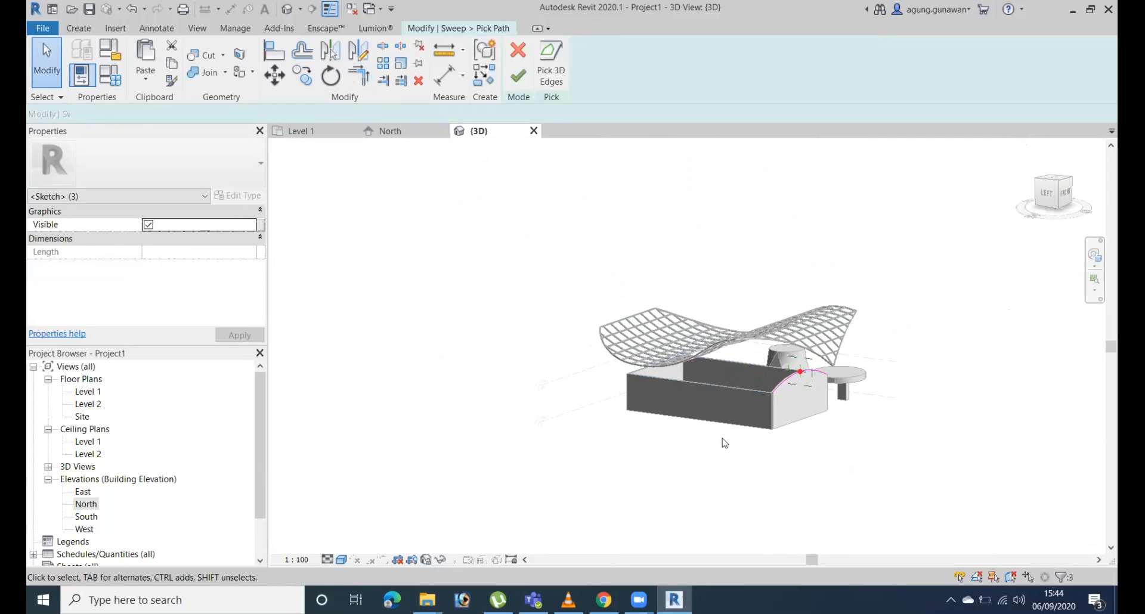
middle_click_drag(850, 507, 880, 555, "shift")
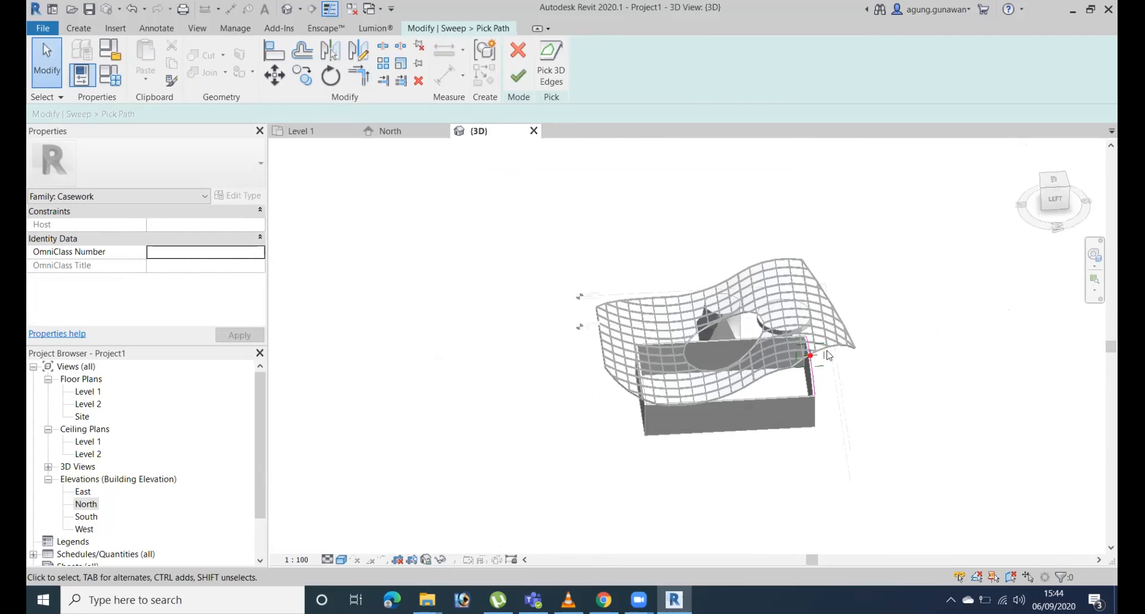
Examine the end wall's corners for 3D edges that connect the arched path edge to the side walls.
scroll(832, 394, "up", 6)
middle_click_drag(787, 406, 815, 383, "shift")
middle_click_drag(795, 240, 786, 290)
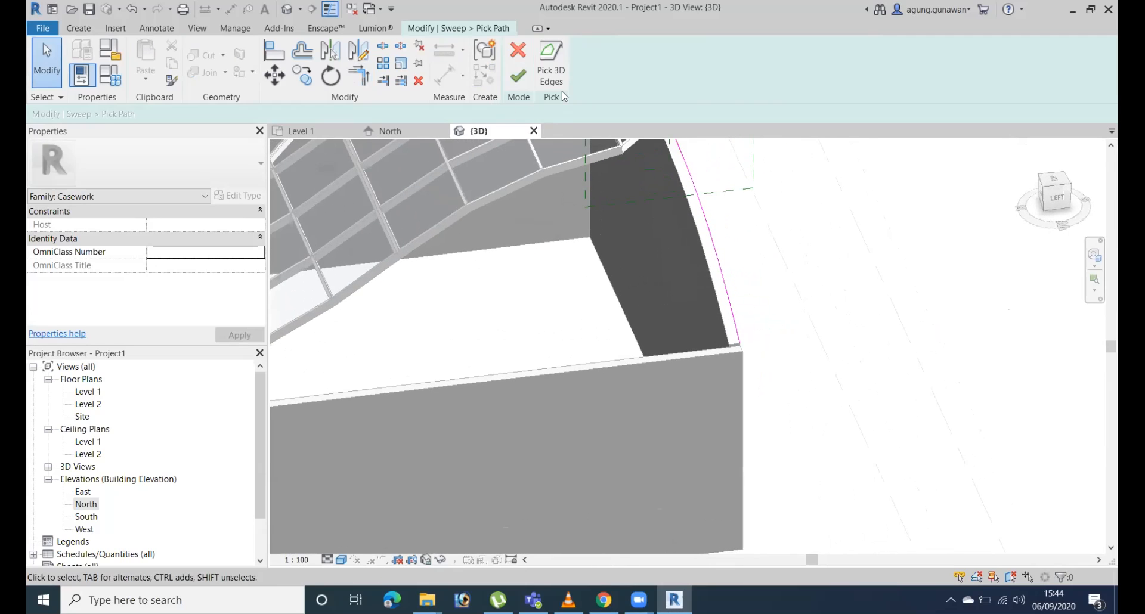
left_click(556, 82)
scroll(736, 347, "up", 3)
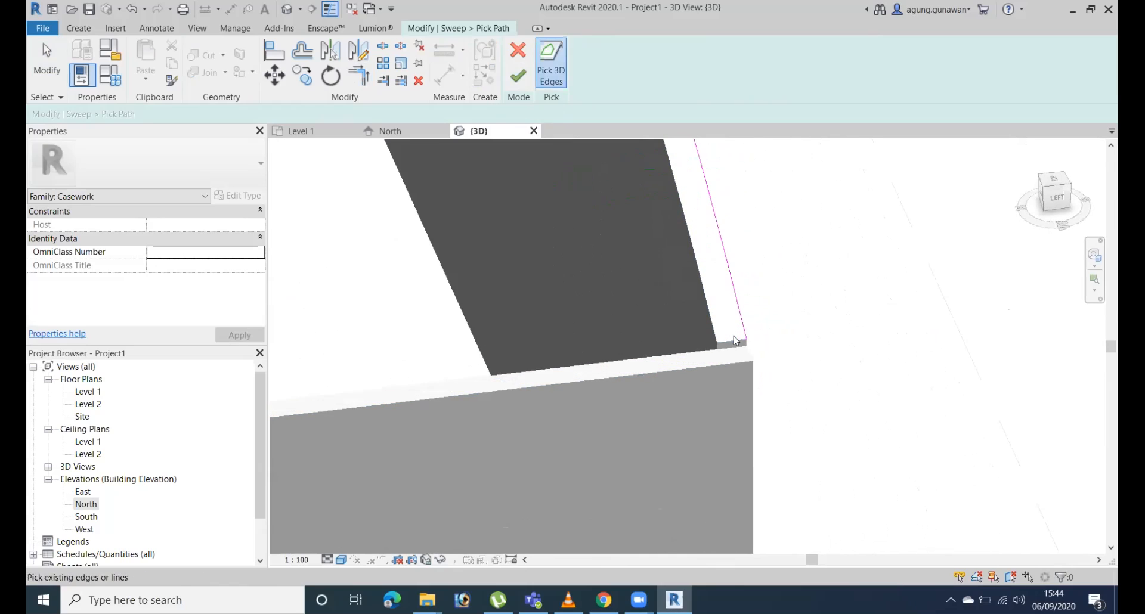
scroll(795, 298, "down", 1)
middle_click_drag(930, 357, 567, 304, "shift")
middle_click_drag(825, 185, 1085, 206)
scroll(588, 378, "up", 2)
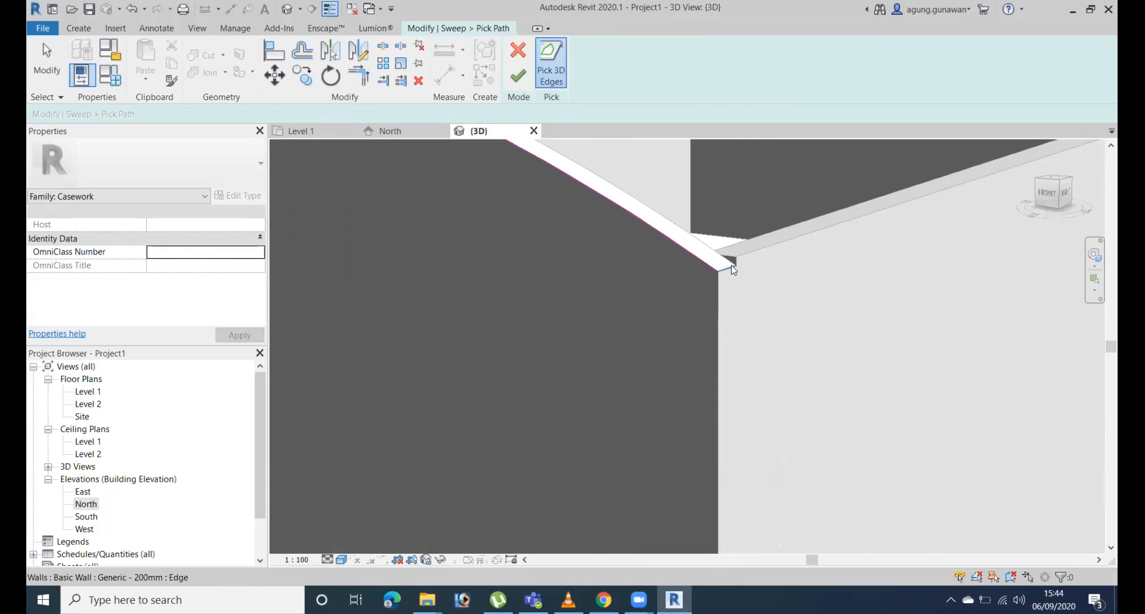
Try to finish the sweep with only the end wall's arched edge as its path.
left_click(520, 75)
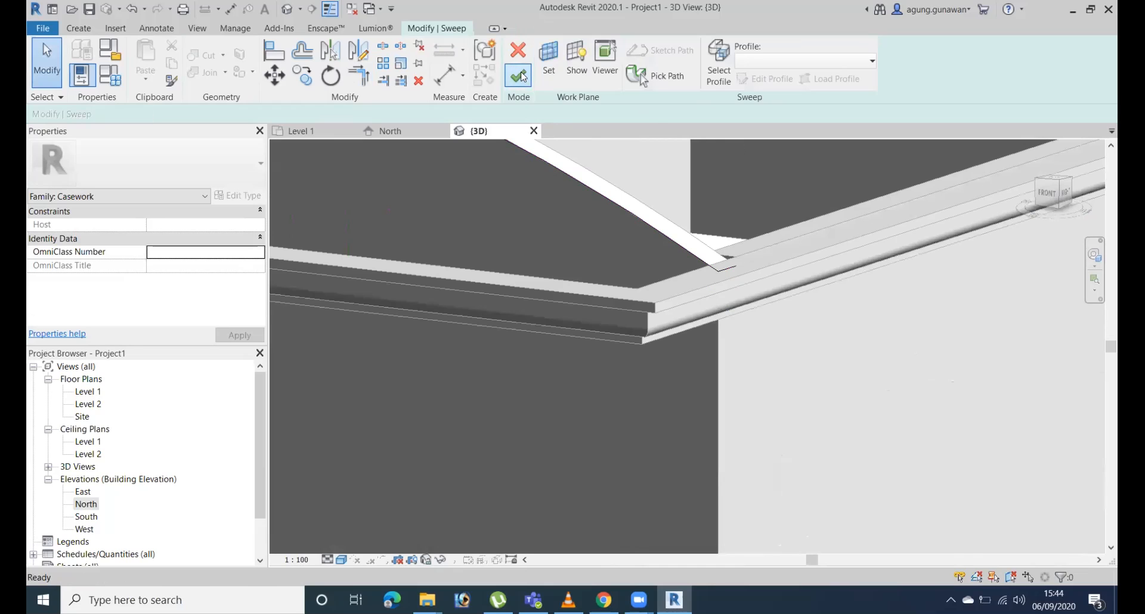
left_click(520, 75)
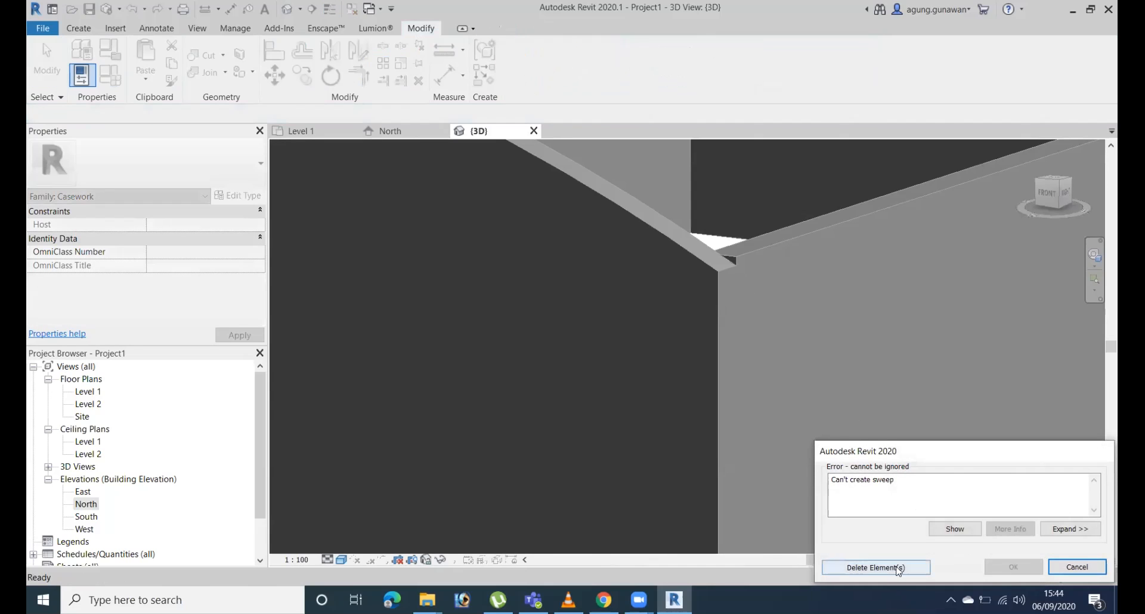
left_click(875, 567)
Undo the sweep path changes back to the original straight lines along all four walls.
middle_click_drag(867, 466, 822, 369, "shift")
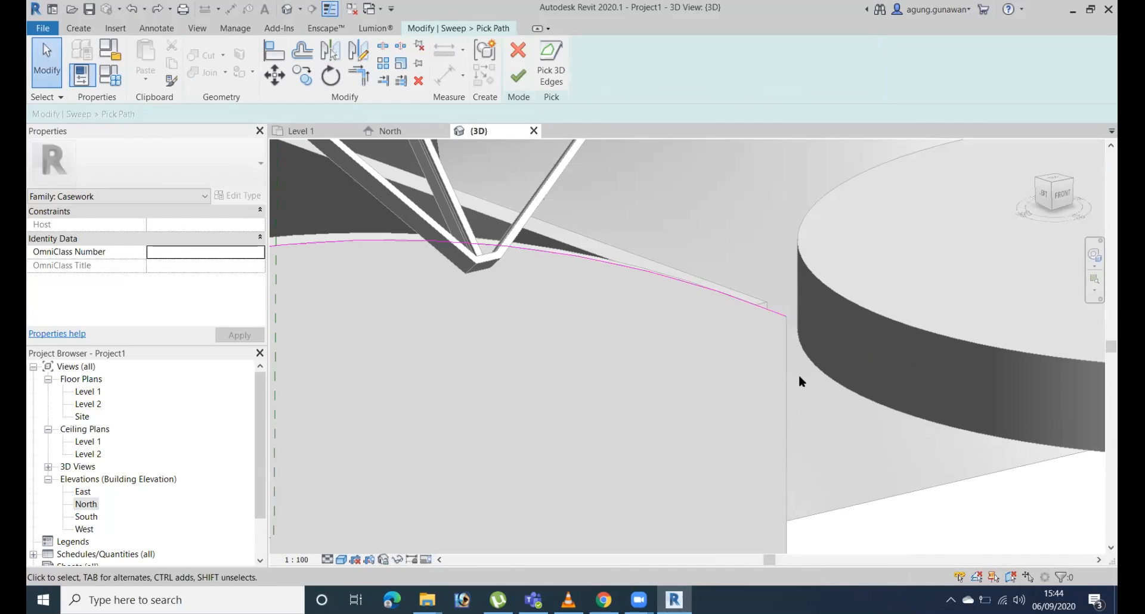
scroll(811, 383, "down", 6)
scroll(749, 385, "up", 5)
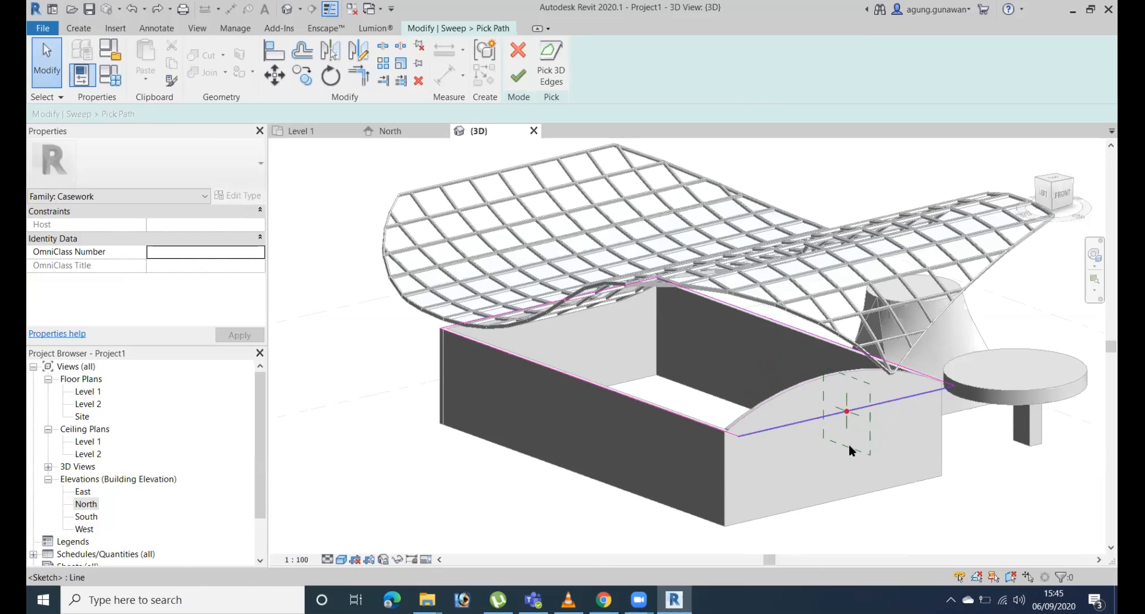
middle_click_drag(738, 427, 534, 361, "shift")
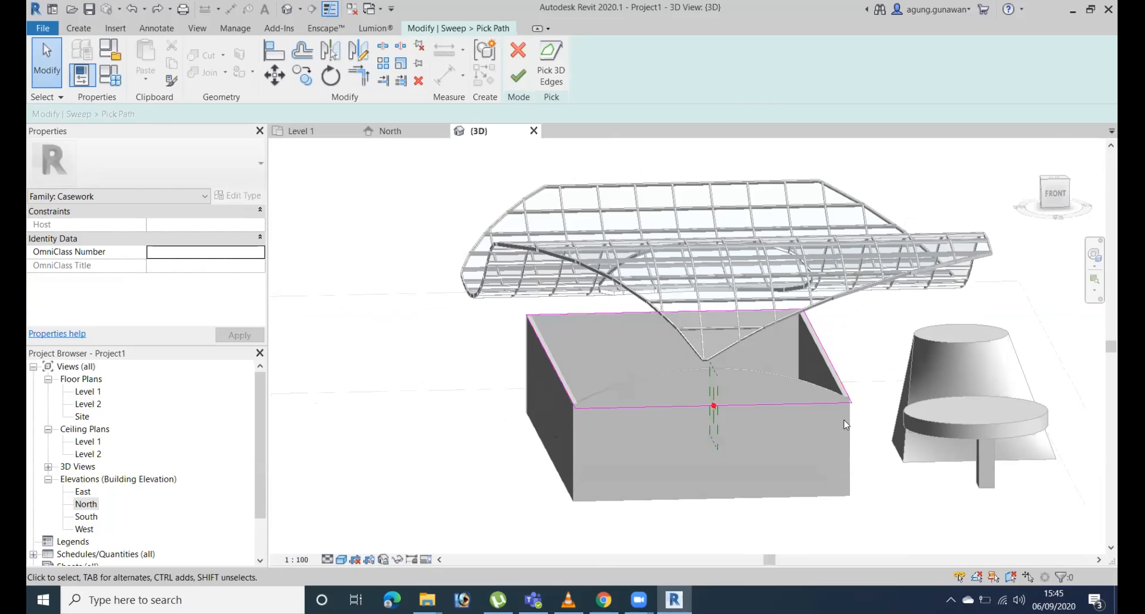
scroll(843, 424, "up", 2)
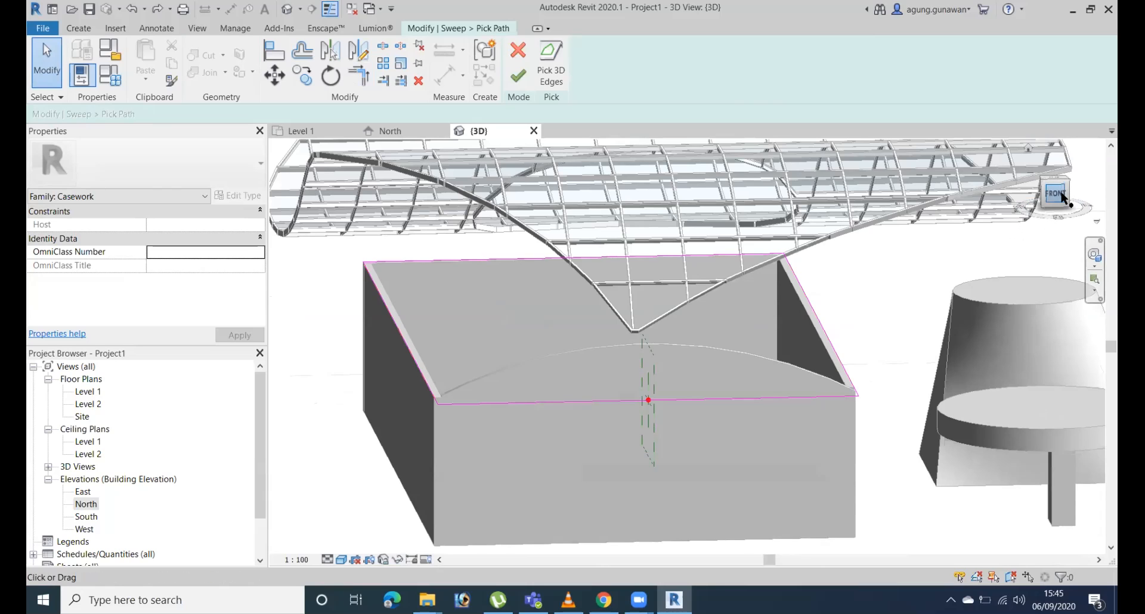
Pick the end wall's arched top edge into the sweep path again and delete the straight line across that wall.
middle_click_drag(846, 413, 870, 377, "shift")
left_click(551, 66)
left_click(632, 308)
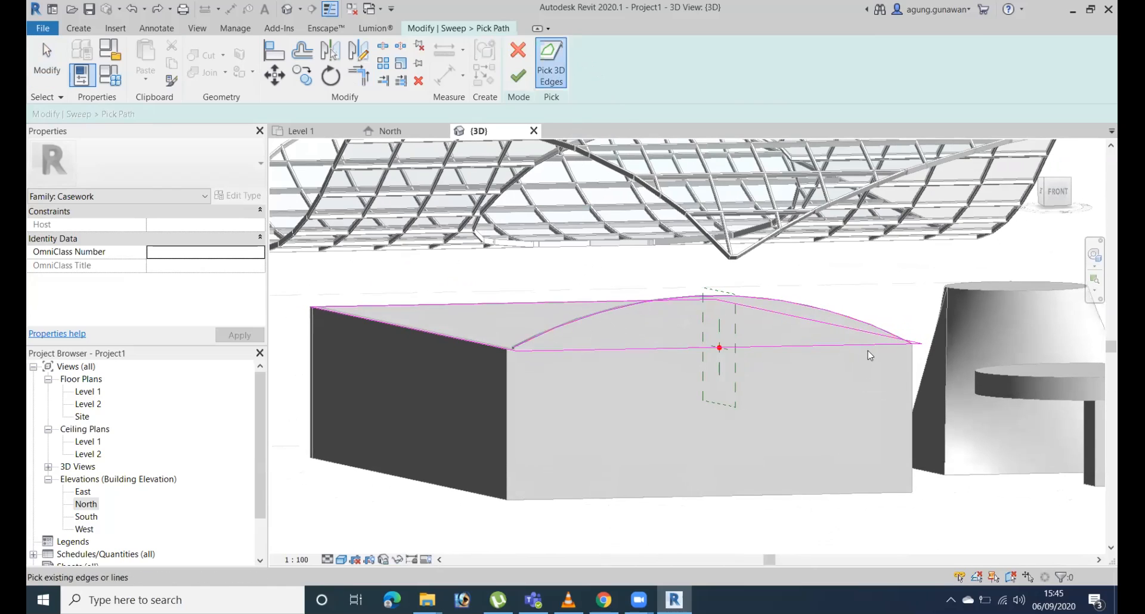
left_click(1065, 191)
middle_click_drag(787, 435, 855, 422, "shift")
key("Escape")
left_click(792, 375)
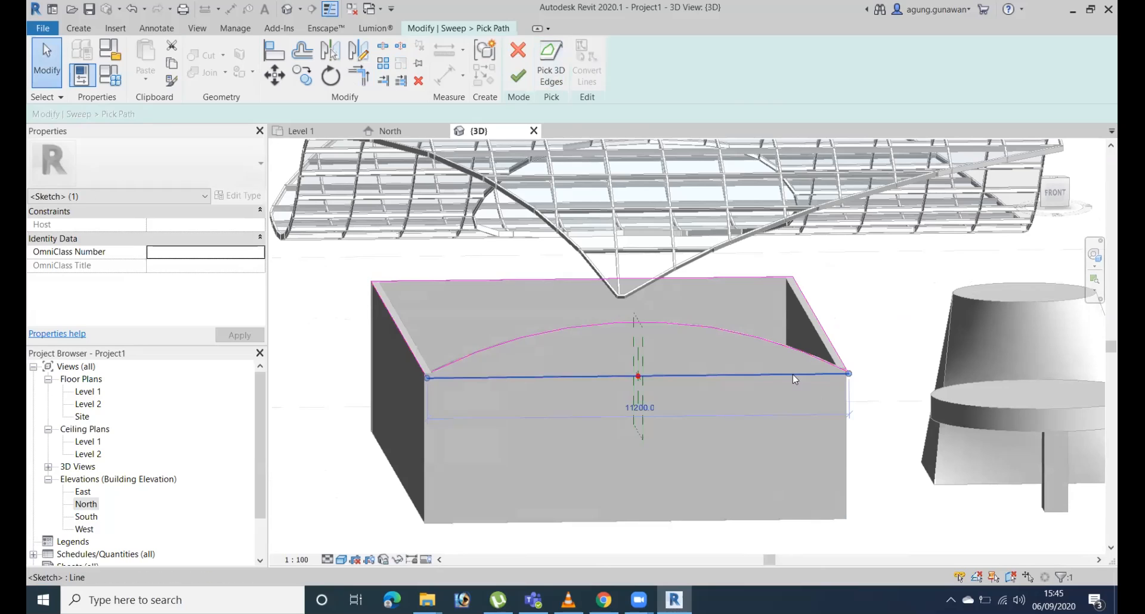
key("Delete")
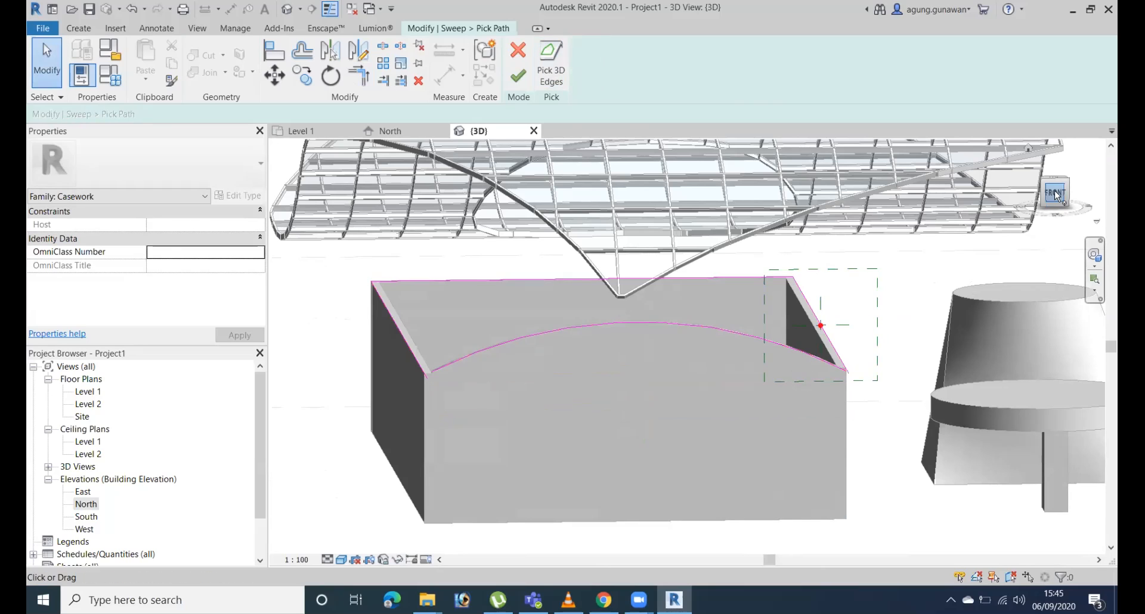
Try to stretch the end of the side wall's path line to meet the arched edge at the wall corner.
left_click(1054, 193)
scroll(867, 441, "up", 5)
middle_click_drag(934, 286, 893, 494)
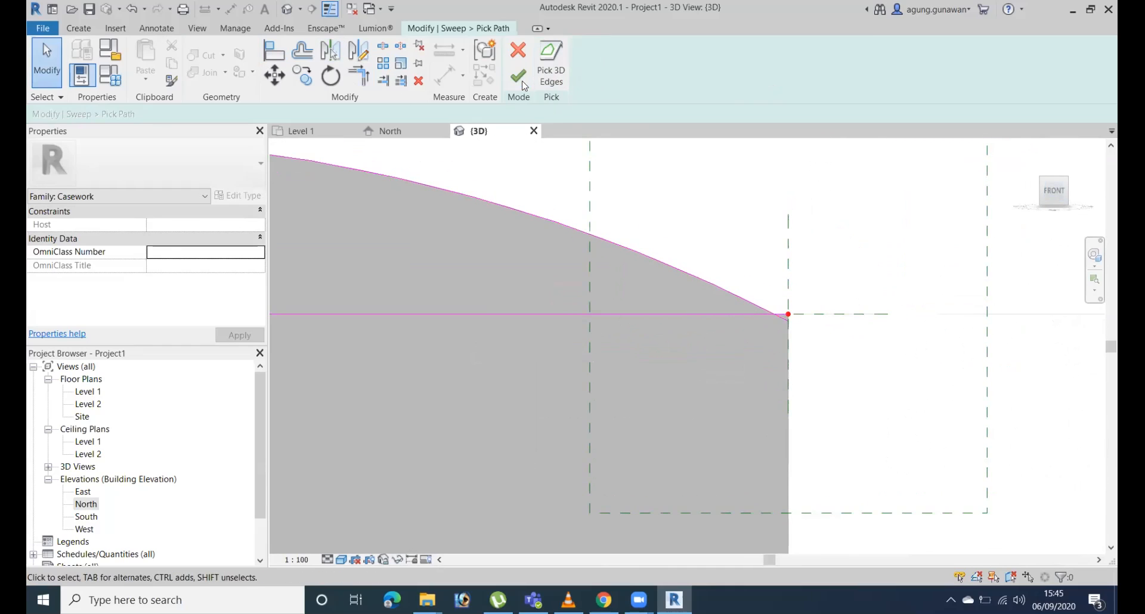
middle_click_drag(854, 389, 942, 490, "shift")
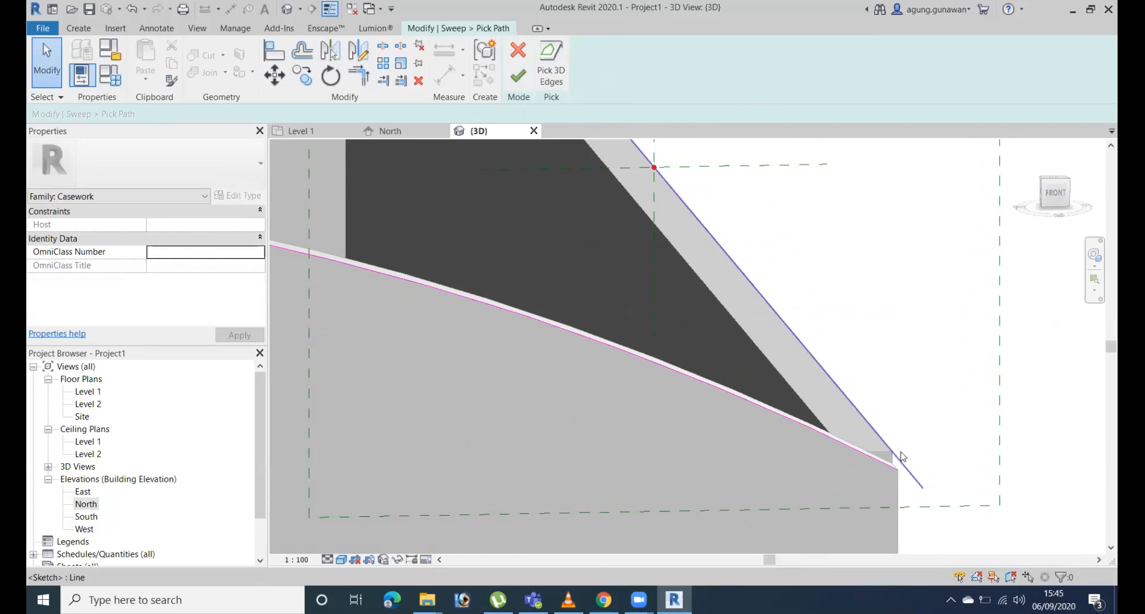
left_click(889, 468)
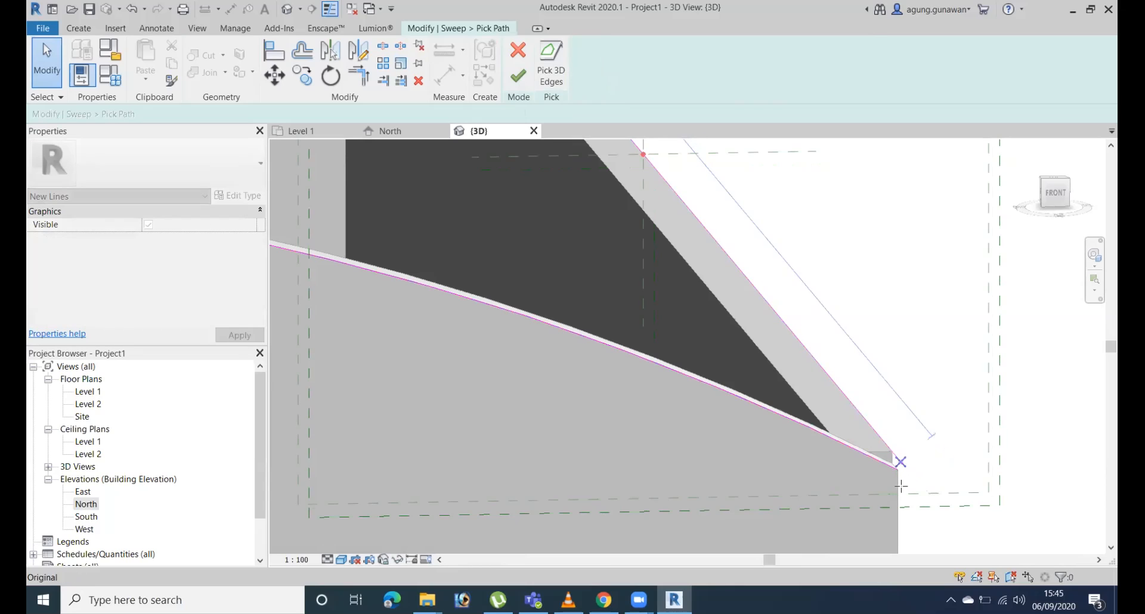
left_click(906, 469)
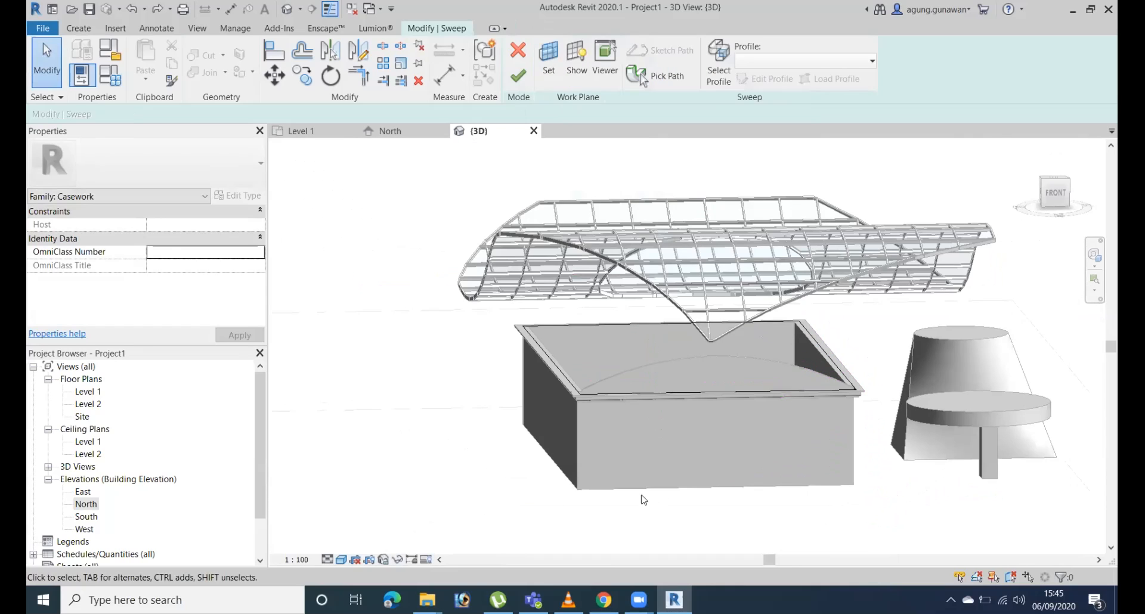
mouse_move(835, 499)
middle_mouse_down("shift")
mouse_move(900, 511)
mouse_move(988, 468)
mouse_move(963, 294)
mouse_move(446, 264)
middle_mouse_up("shift")
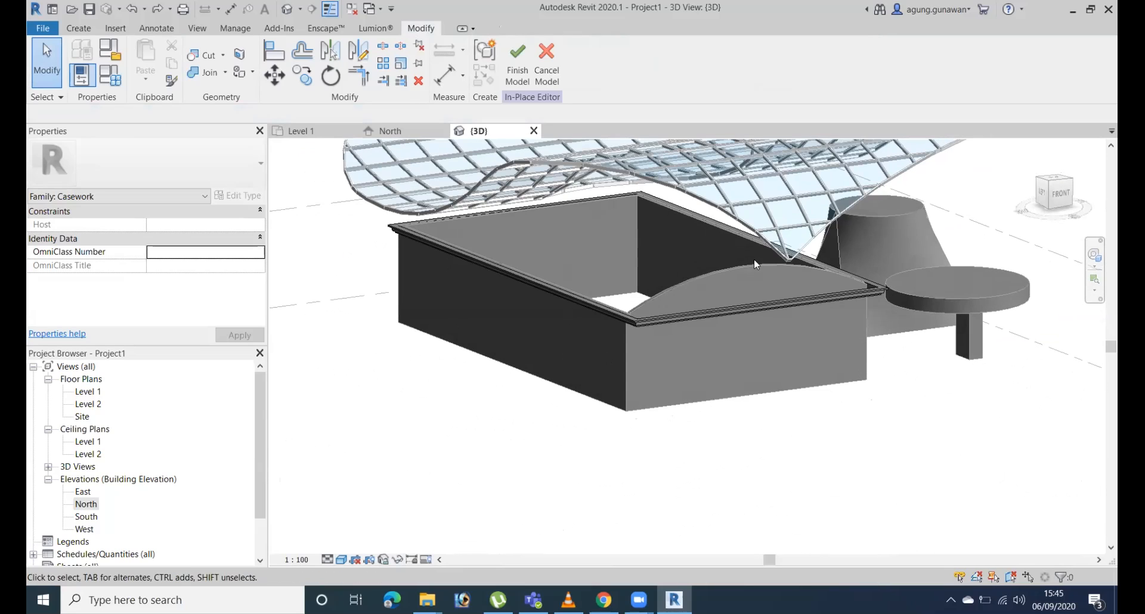
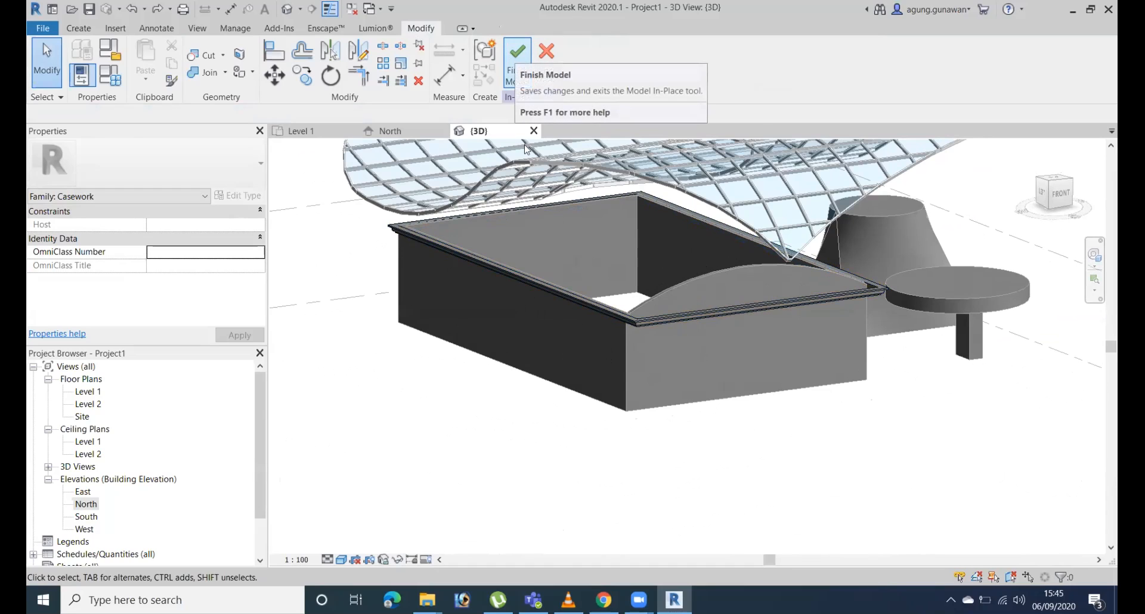
Finish the in-place cornice model and open the arched end wall's profile for editing in a front view.
scroll(647, 287, "up", 3)
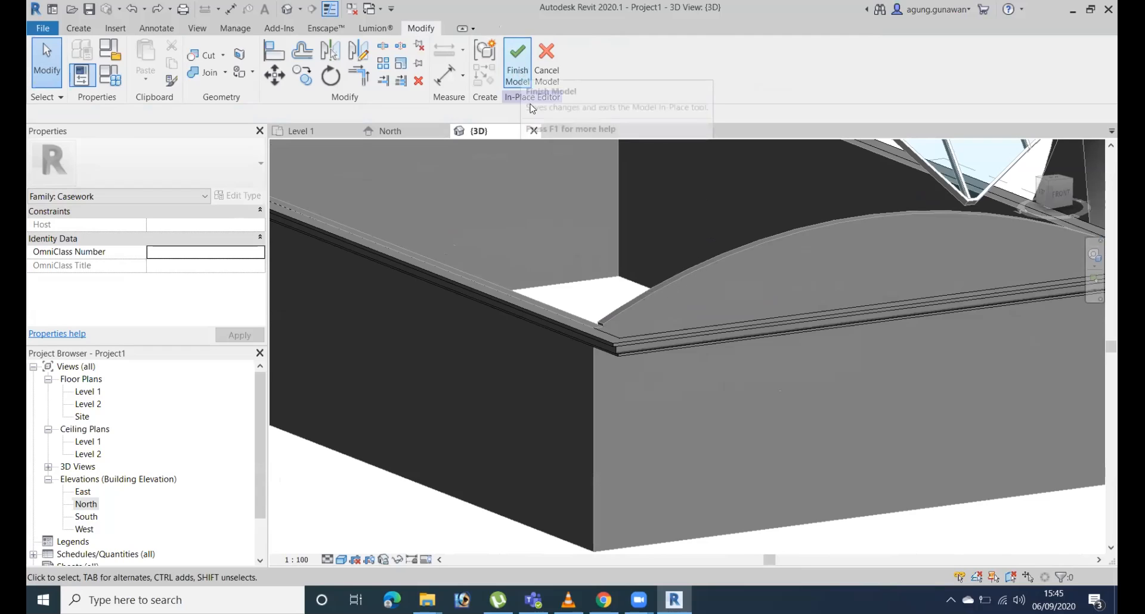
left_click(518, 75)
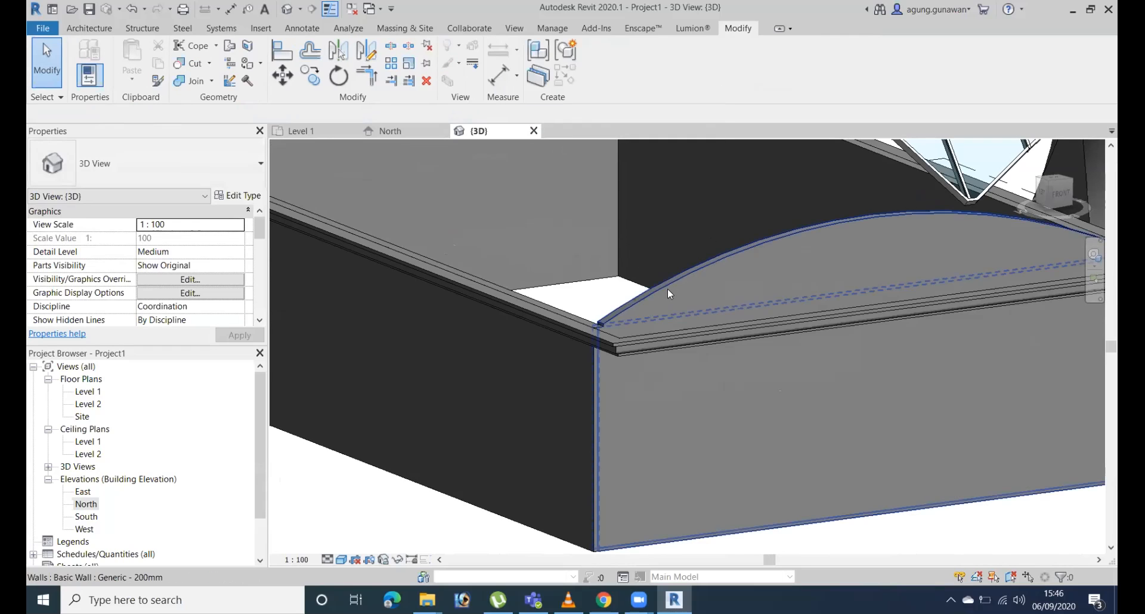
left_click(667, 288)
middle_click_drag(746, 230, 625, 228)
scroll(625, 228, "up", 1)
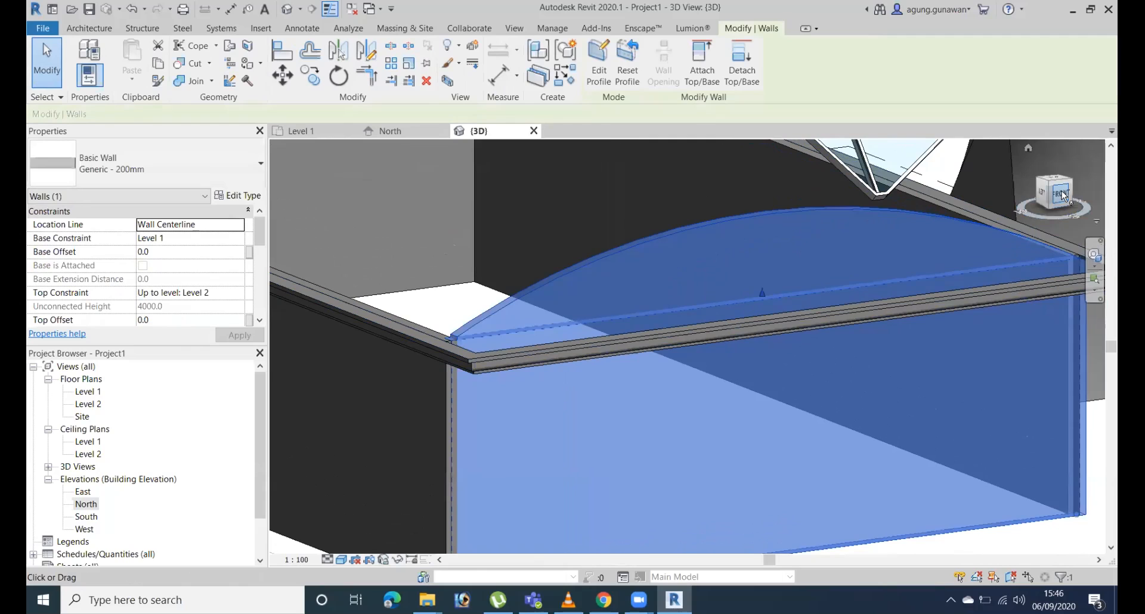
left_click(1065, 195)
scroll(882, 363, "up", 5)
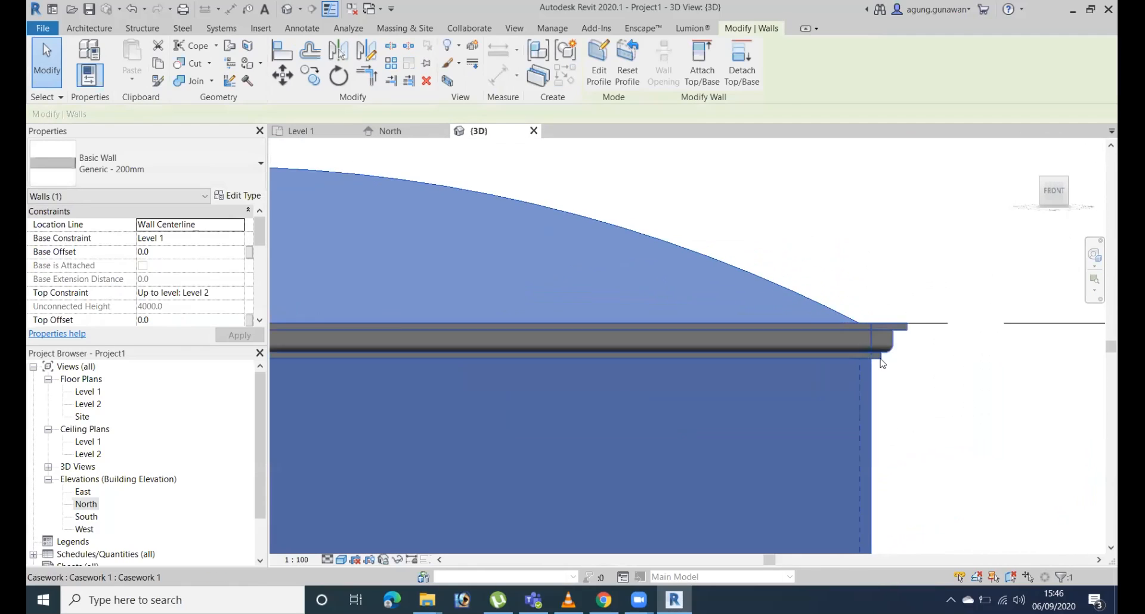
scroll(866, 312, "down", 3)
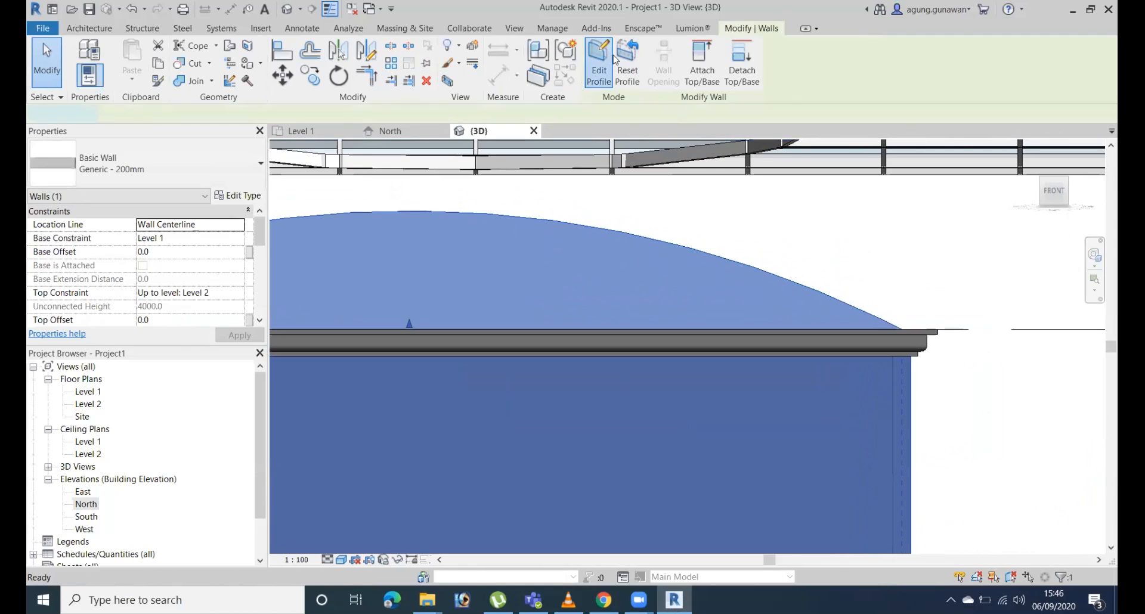
left_click(615, 59)
Move both vertical side lines of the end wall's profile out to the building's outer faces, removing the constraints that block the moves.
mouse_move(904, 426)
left_mouse_down()
mouse_move(946, 431)
mouse_move(911, 430)
left_mouse_up()
middle_click_drag(661, 440, 774, 354)
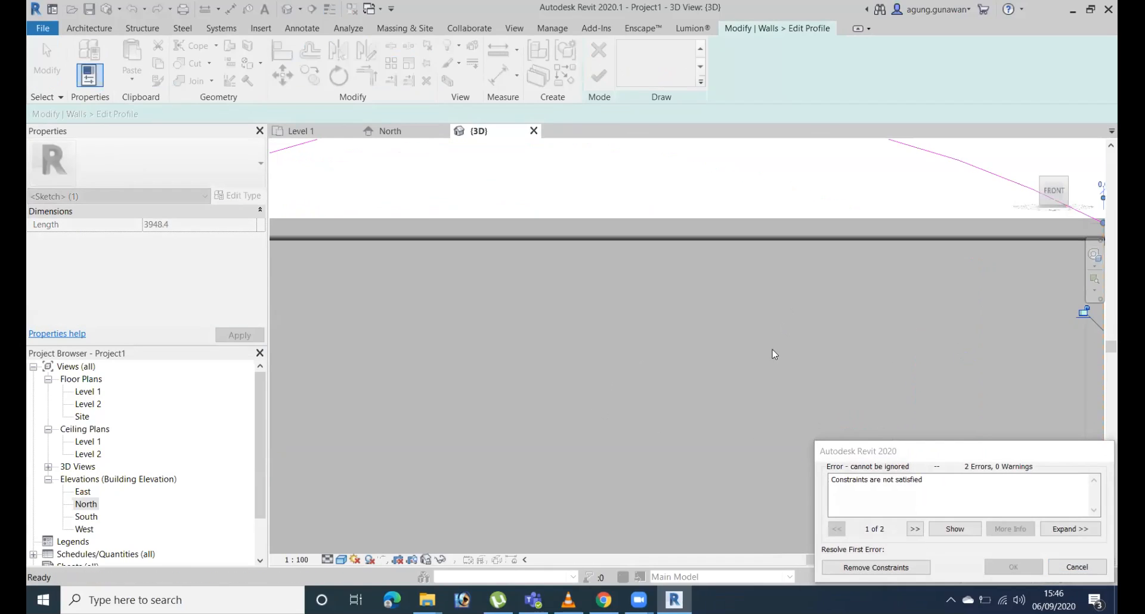
left_click(876, 567)
scroll(632, 363, "down", 3)
mouse_move(631, 353)
left_mouse_down()
mouse_move(587, 347)
mouse_move(623, 350)
left_mouse_up()
middle_click_drag(807, 343, 729, 314)
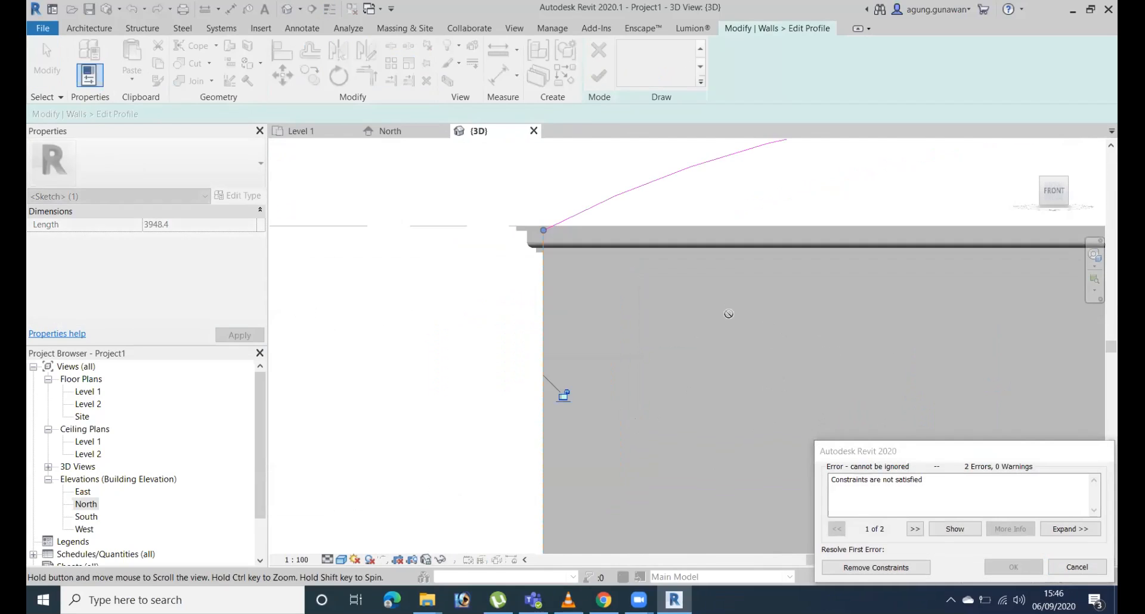
left_click(876, 567)
scroll(775, 418, "down", 2)
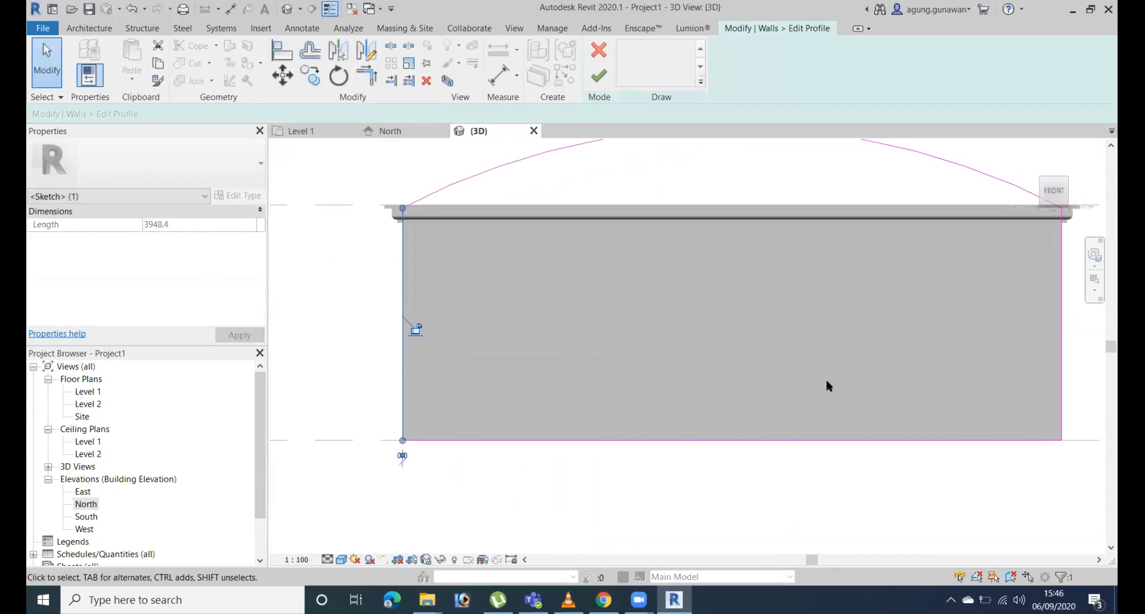
Delete the arched top line from the end wall's profile.
scroll(831, 365, "up", 4)
left_click(811, 262)
middle_click_drag(839, 381, 858, 472)
key("Delete")
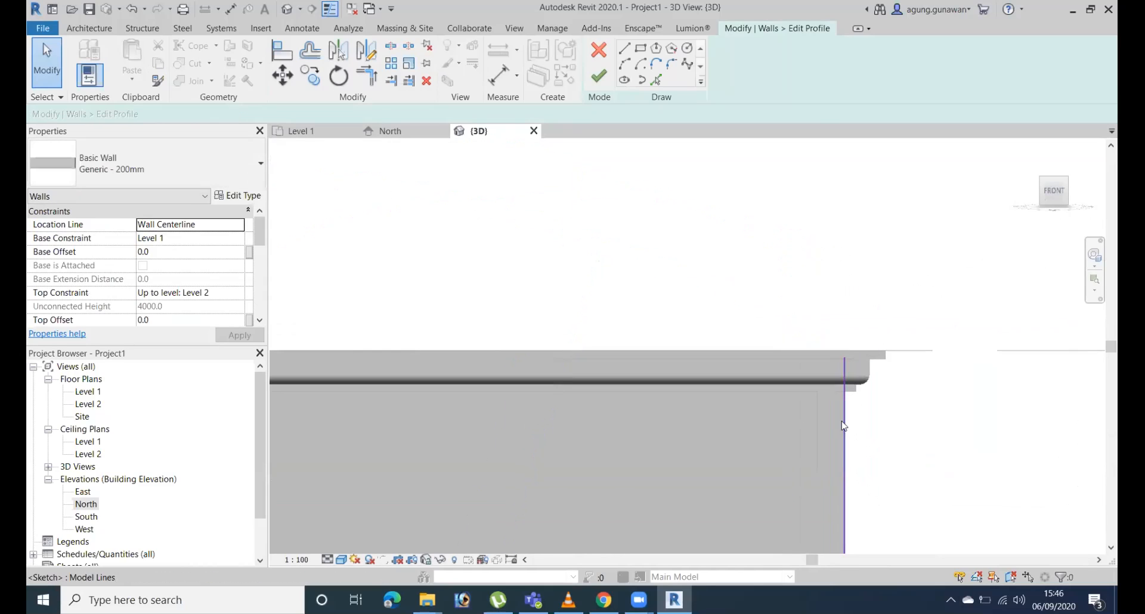
Stretch the upper ends of both vertical profile lines to the Level 2 line, making them 4000 mm long.
left_click_drag(844, 351, 844, 351)
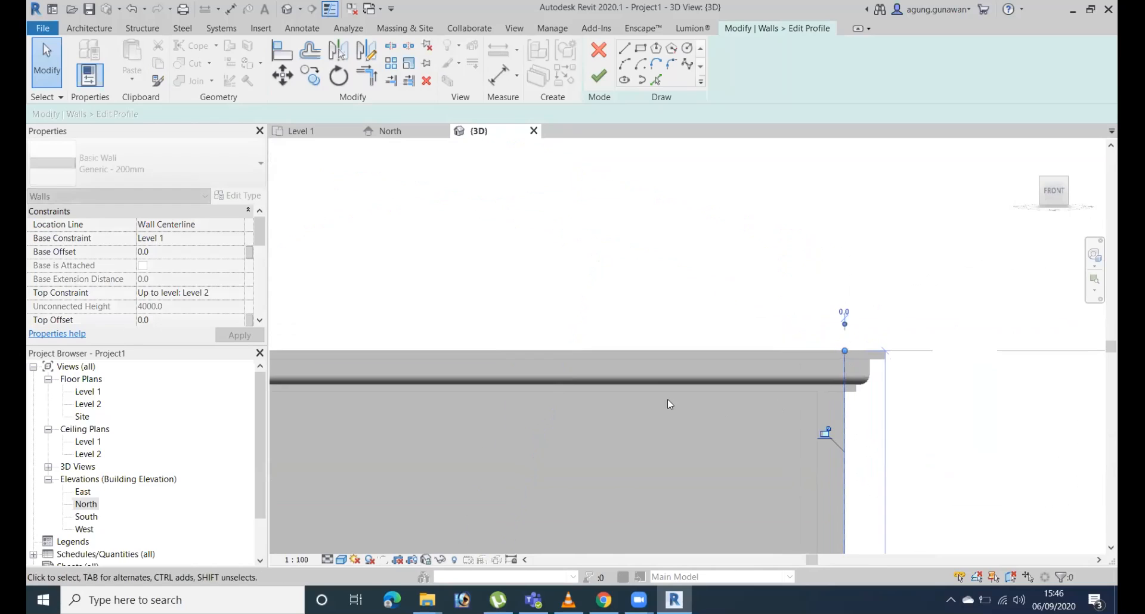
scroll(668, 399, "down", 4)
middle_click_drag(375, 419, 831, 422)
left_click(532, 404)
left_click_drag(539, 352, 532, 381)
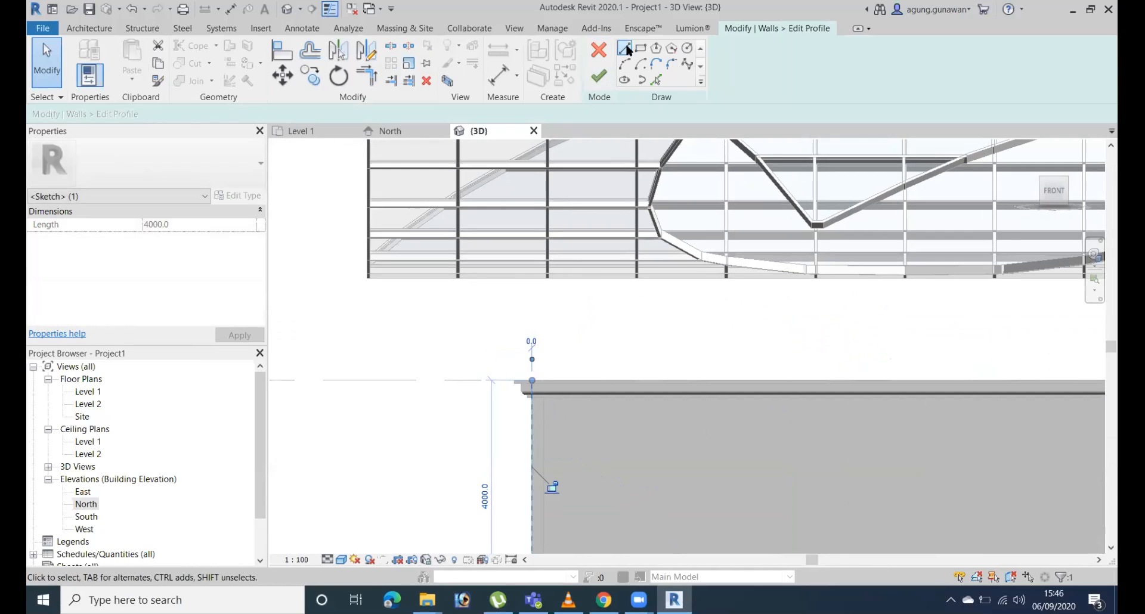
Draw an arc of about 12633 mm radius between the upper ends of the side lines and finish the wall profile.
left_click(533, 382)
middle_click_drag(744, 385, 390, 274)
left_click(838, 270)
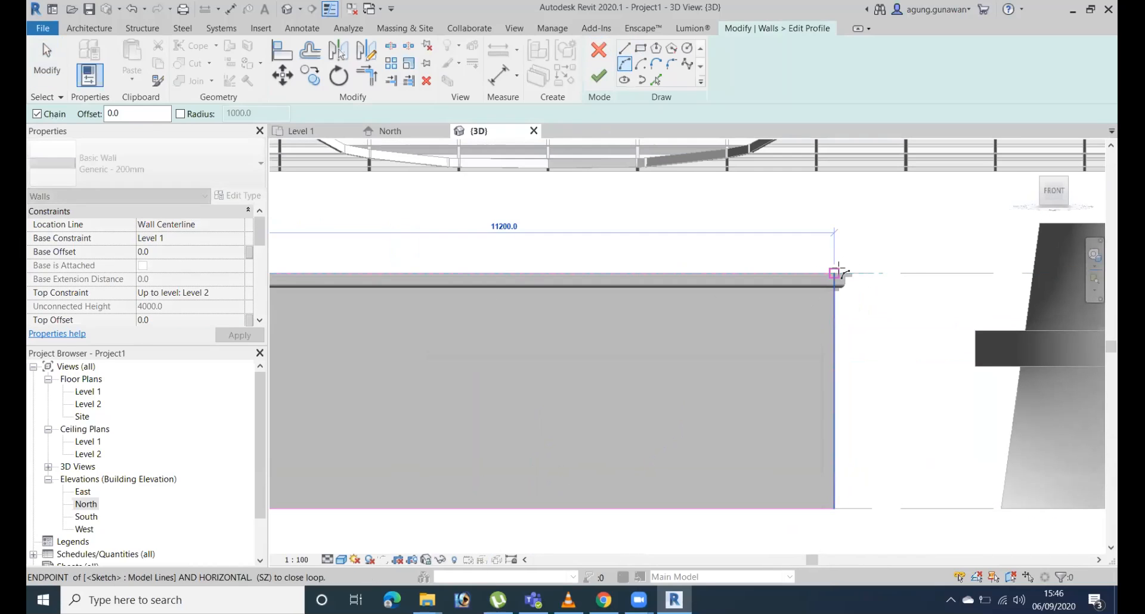
left_click(654, 215)
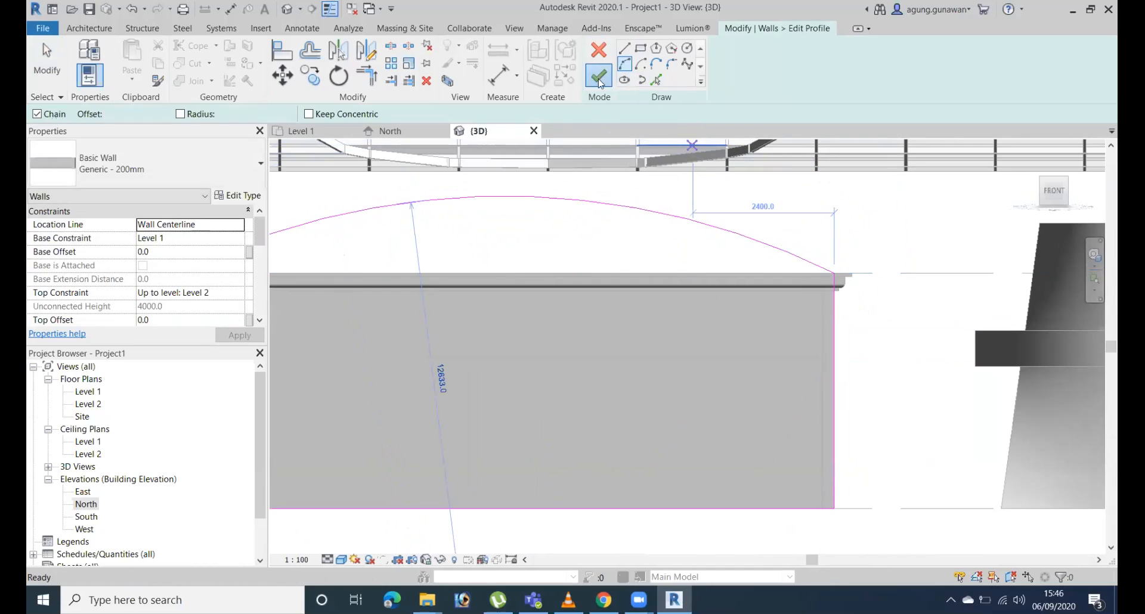
left_click(599, 76)
Reopen the in-place cornice's sweep path for editing and pick the end wall's new arched top edge into it.
middle_click_drag(817, 294, 936, 436, "shift")
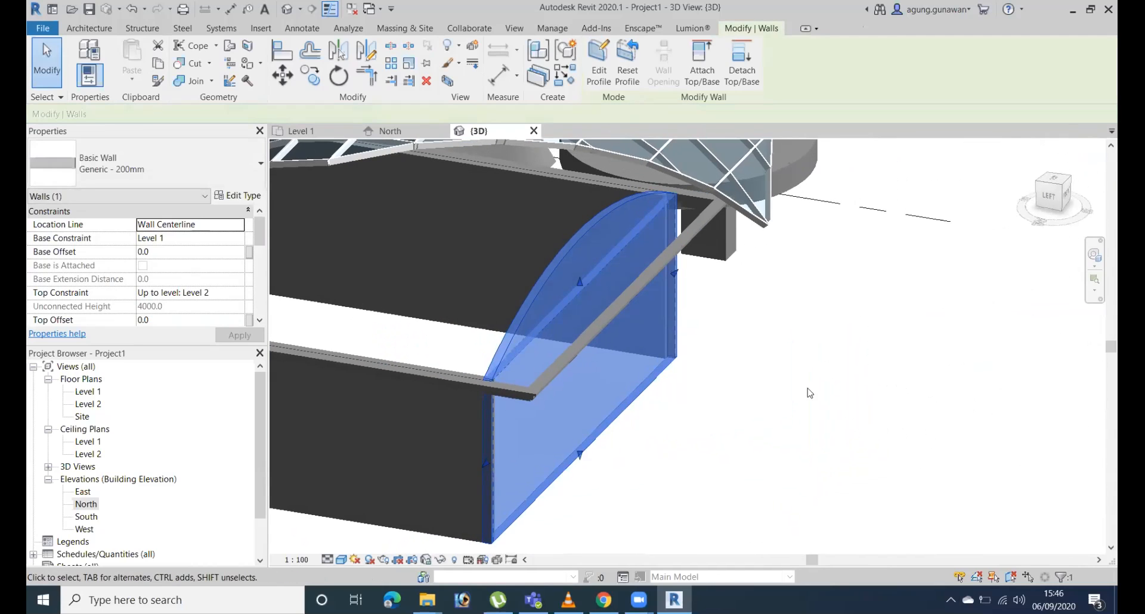
left_click(658, 296)
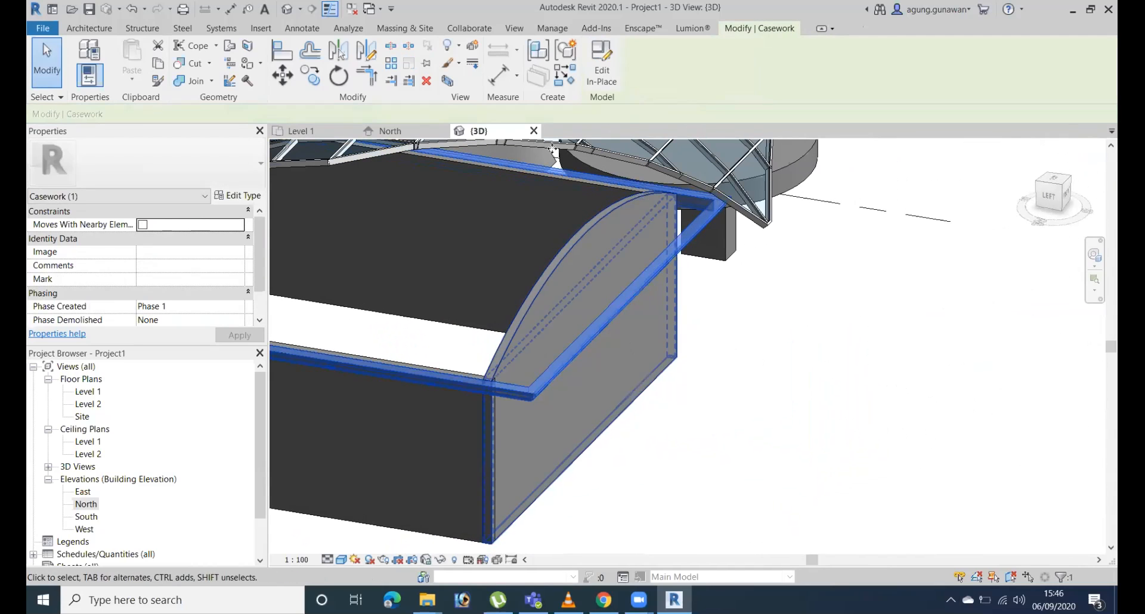
left_click(594, 70)
left_click(703, 209)
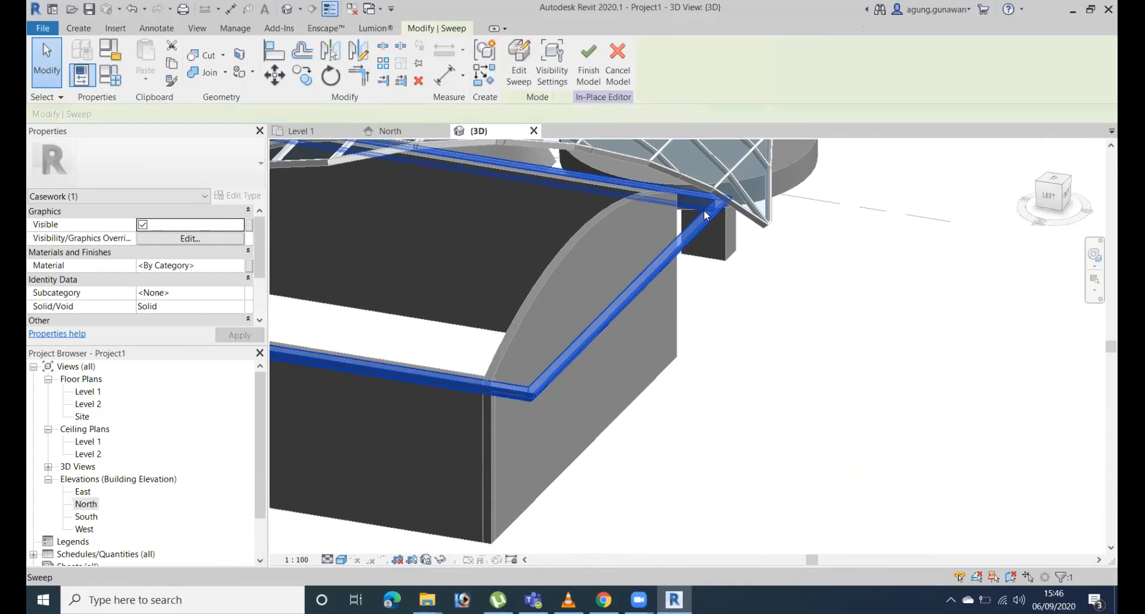
left_click(518, 65)
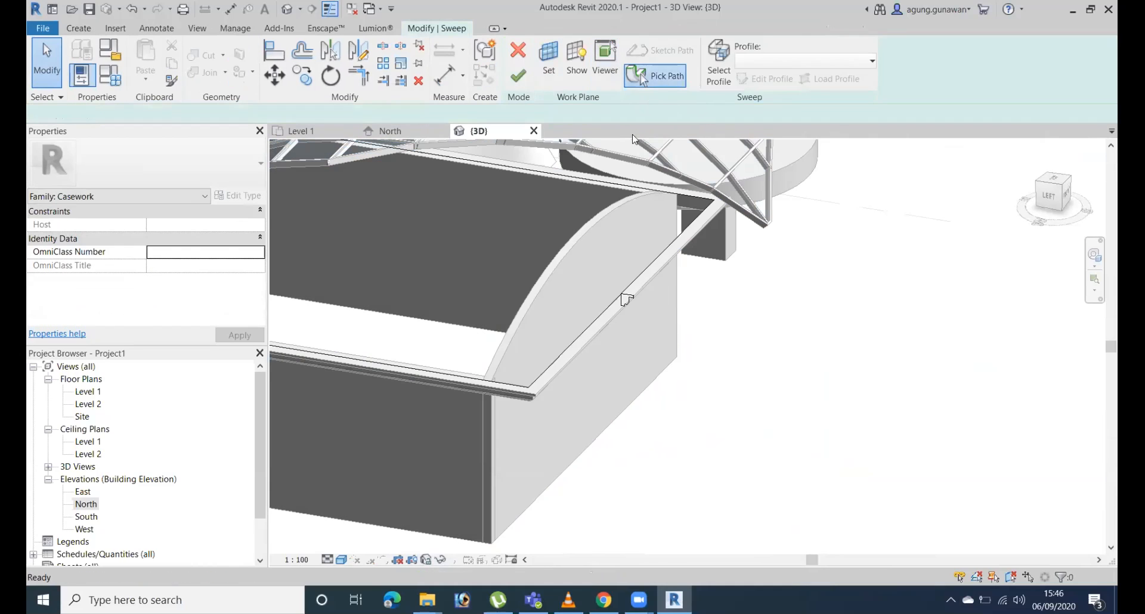
left_click(642, 79)
middle_click_drag(720, 229, 938, 282)
scroll(938, 281, "down", 2)
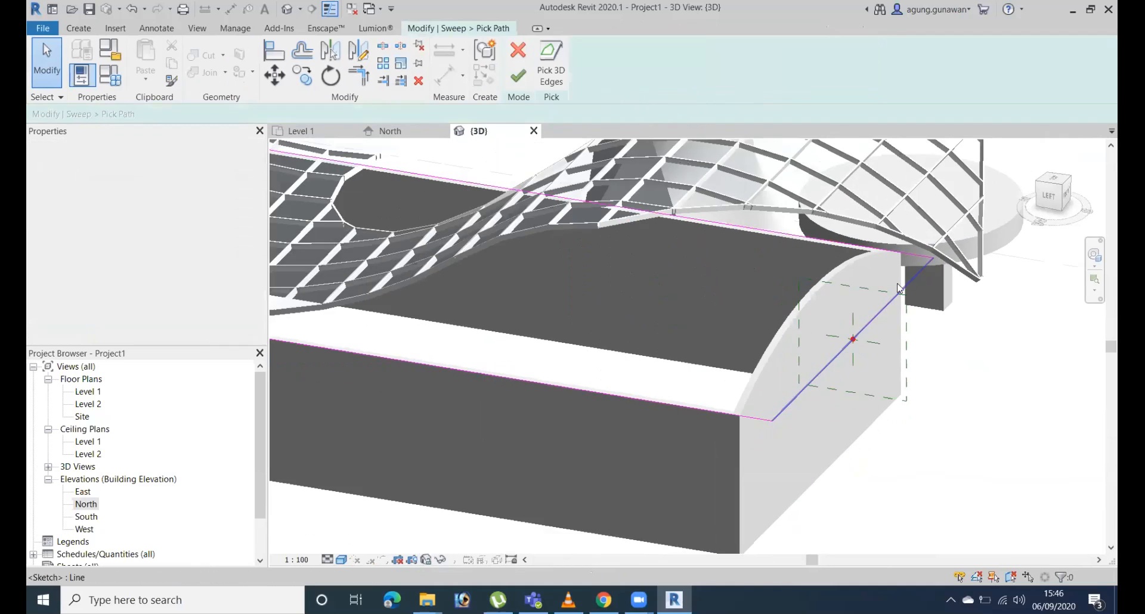
left_click(553, 64)
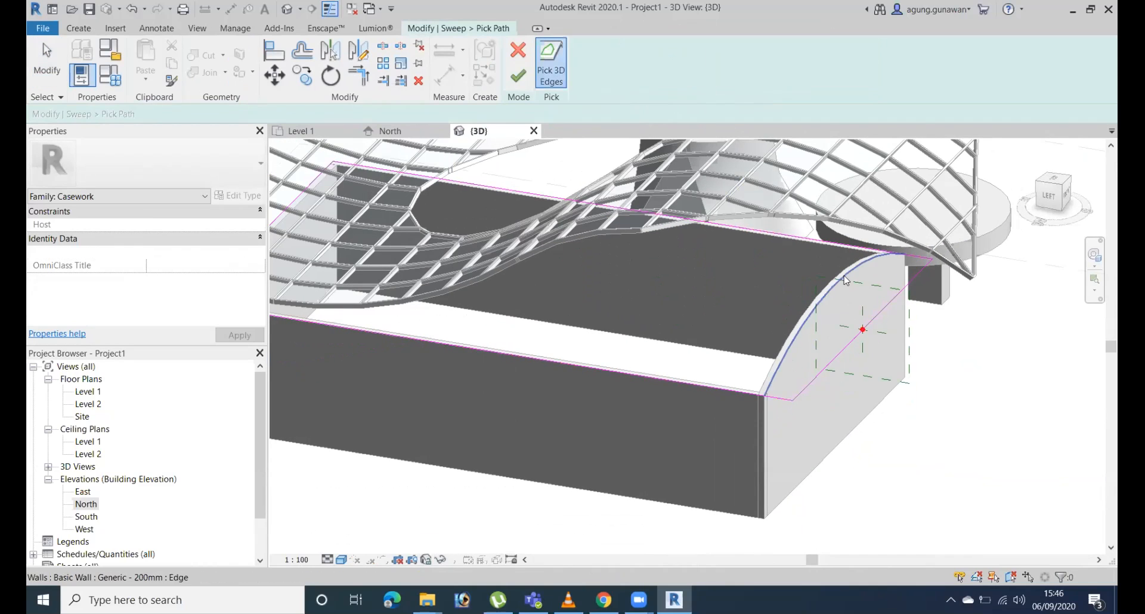
Try to trim the side walls' straight path lines to the arched edge at the wall corners.
key("t")
key("r")
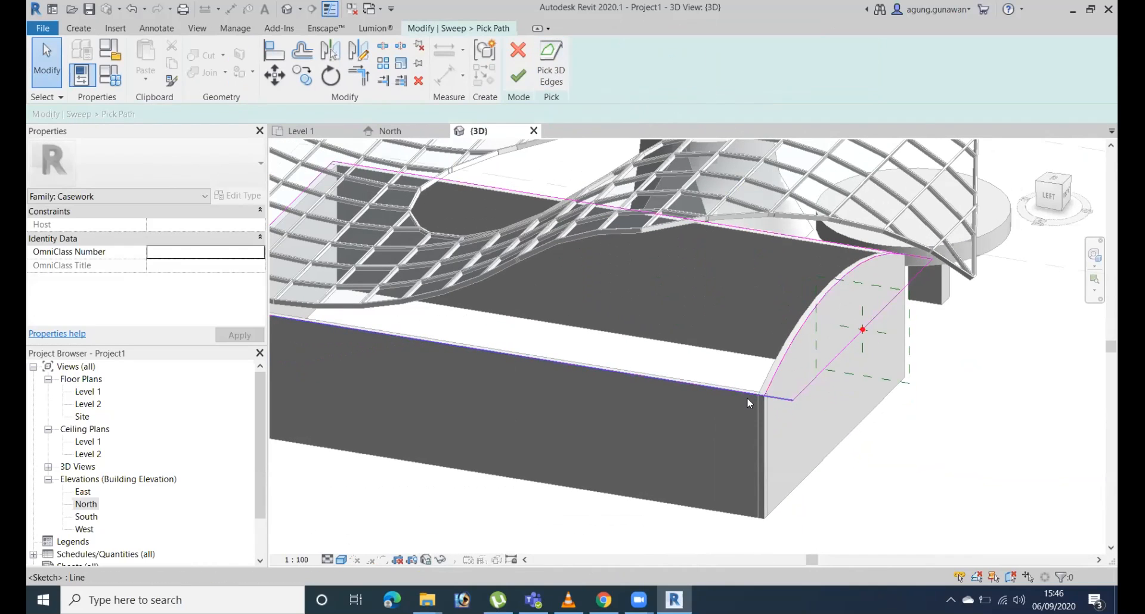
left_click(746, 392)
left_click(774, 378)
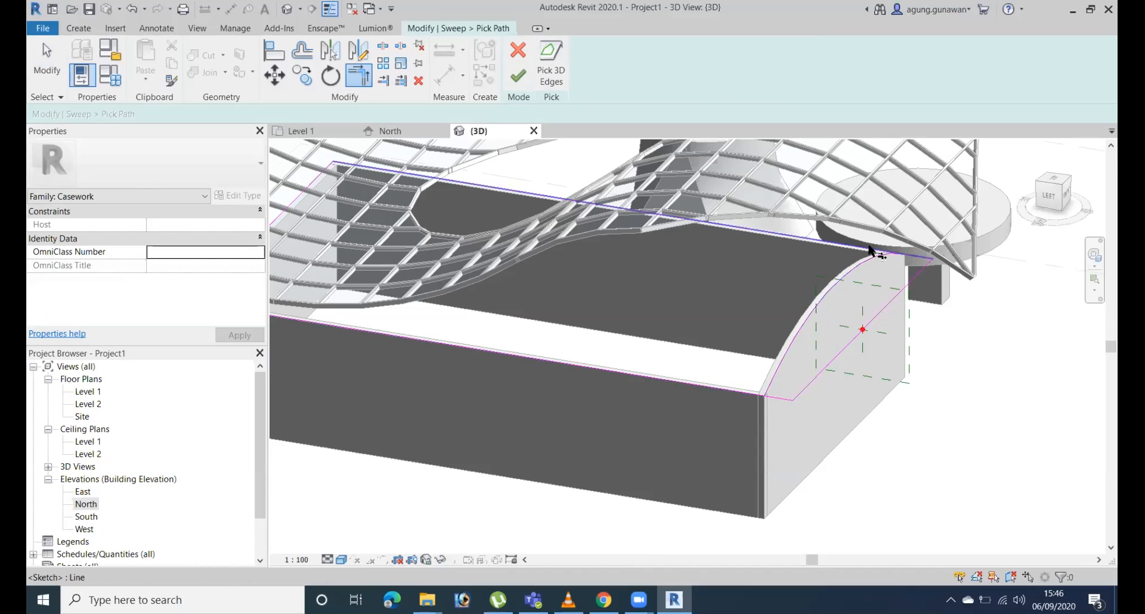
key("Escape")
Delete all the old straight lines from the sweep path, keeping only the arched edge.
left_click_drag(951, 238, 917, 295)
key("Escape")
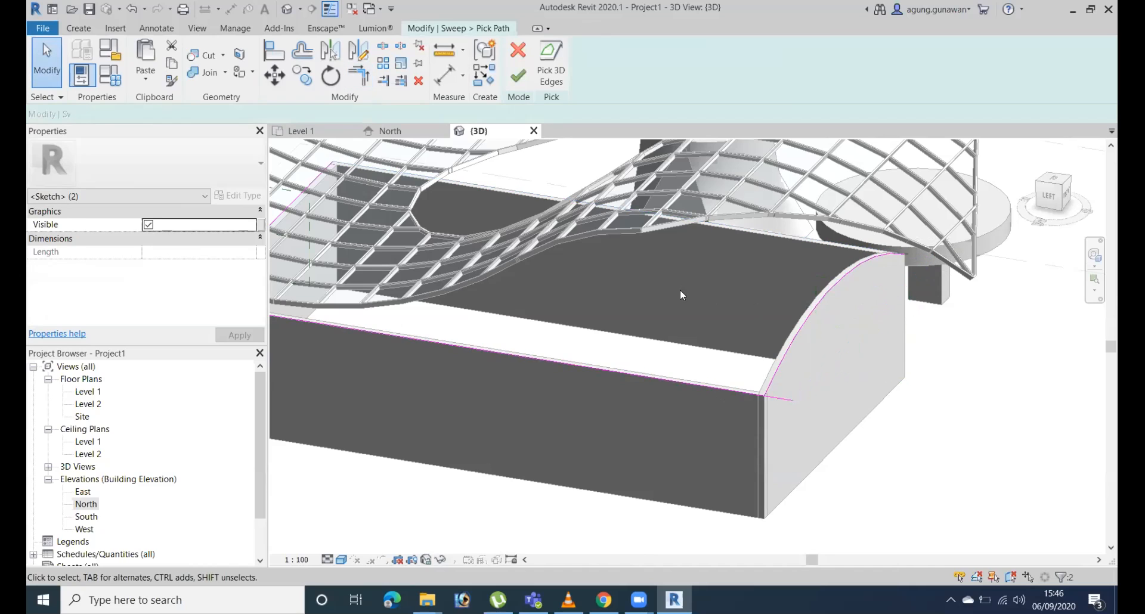
middle_click_drag(820, 384, 644, 207, "shift")
left_click(605, 222)
key("Delete")
middle_click_drag(756, 221, 608, 166)
Pick the outer top edges of both side walls and the far end wall into the sweep path.
left_click(549, 63)
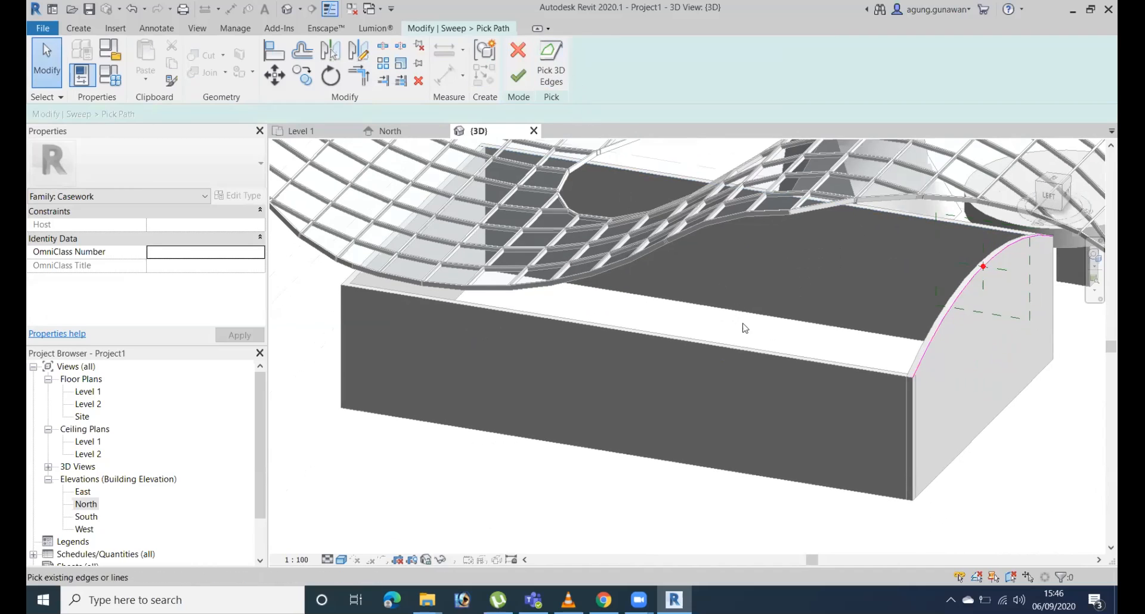
left_click(742, 354)
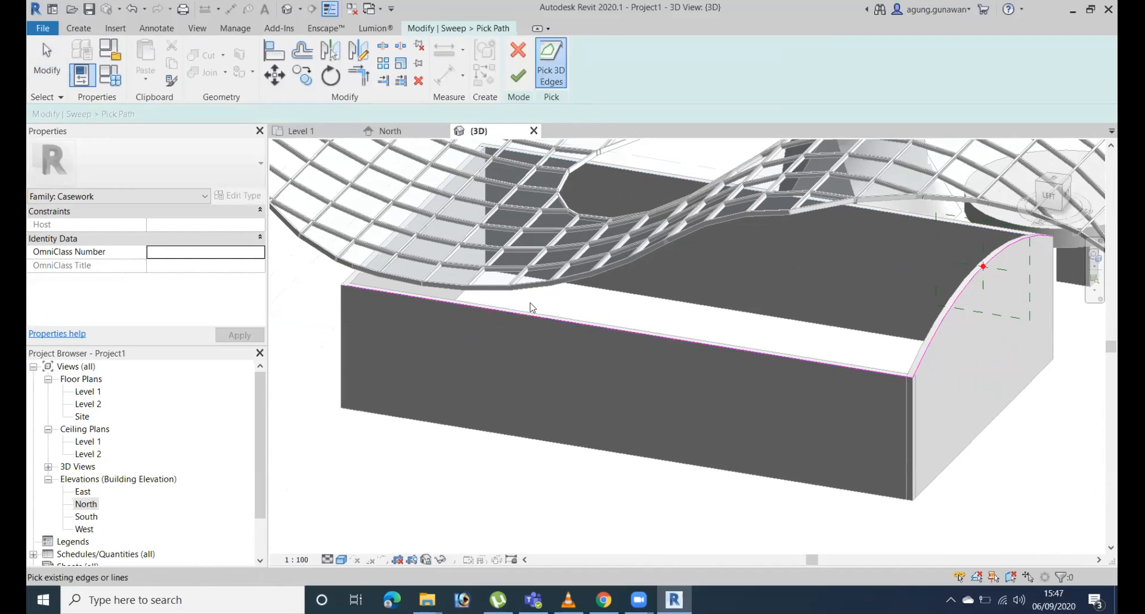
left_click(638, 169)
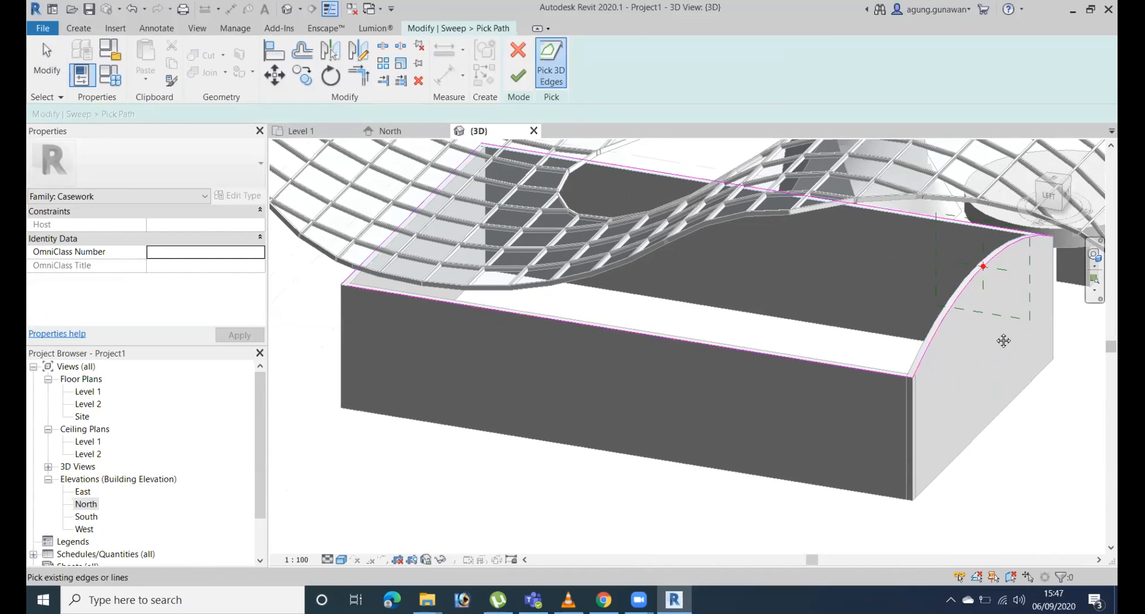
Try to finish the sweep path, check its corners for gaps, and continue editing the path.
scroll(1004, 340, "up", 2)
left_click(518, 74)
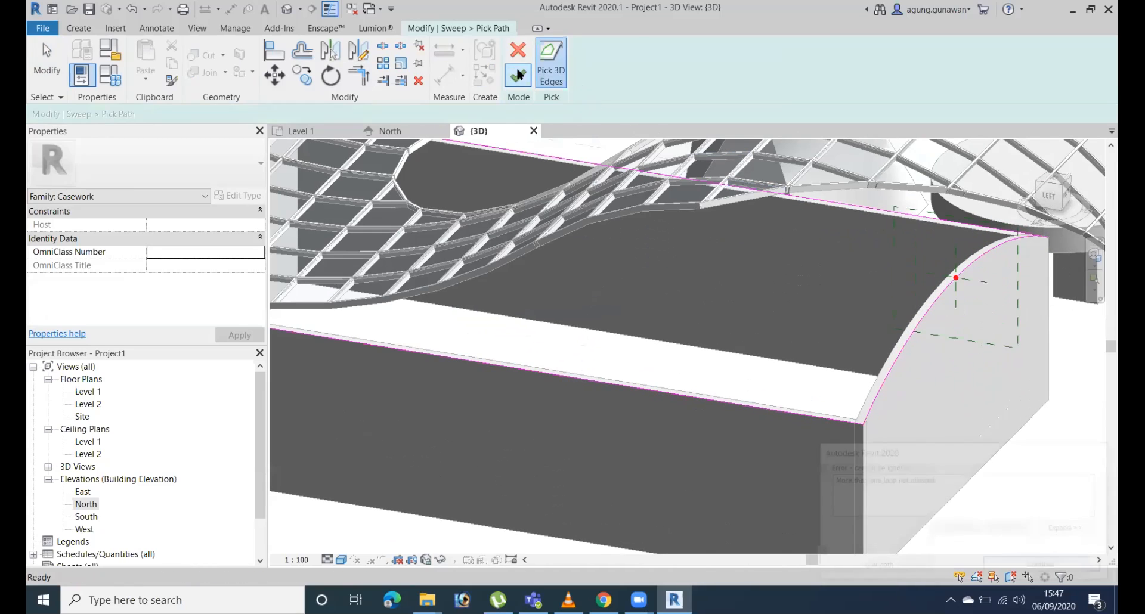
middle_click_drag(1054, 343, 917, 269)
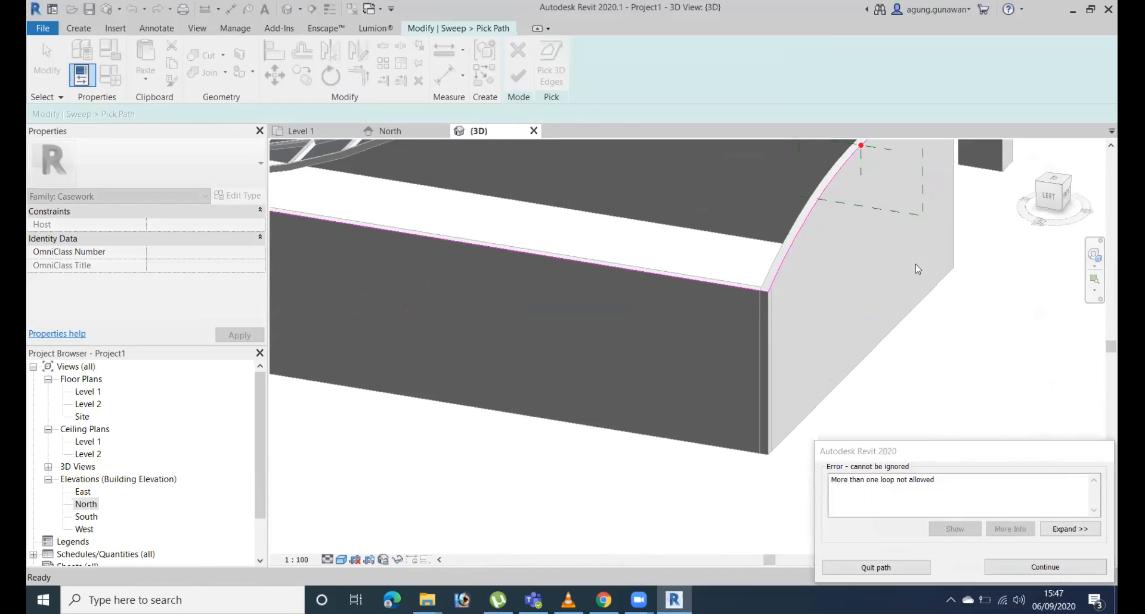
middle_click_drag(830, 279, 820, 335)
scroll(753, 376, "down", 1)
middle_click_drag(754, 376, 1036, 390)
scroll(1036, 390, "down", 2)
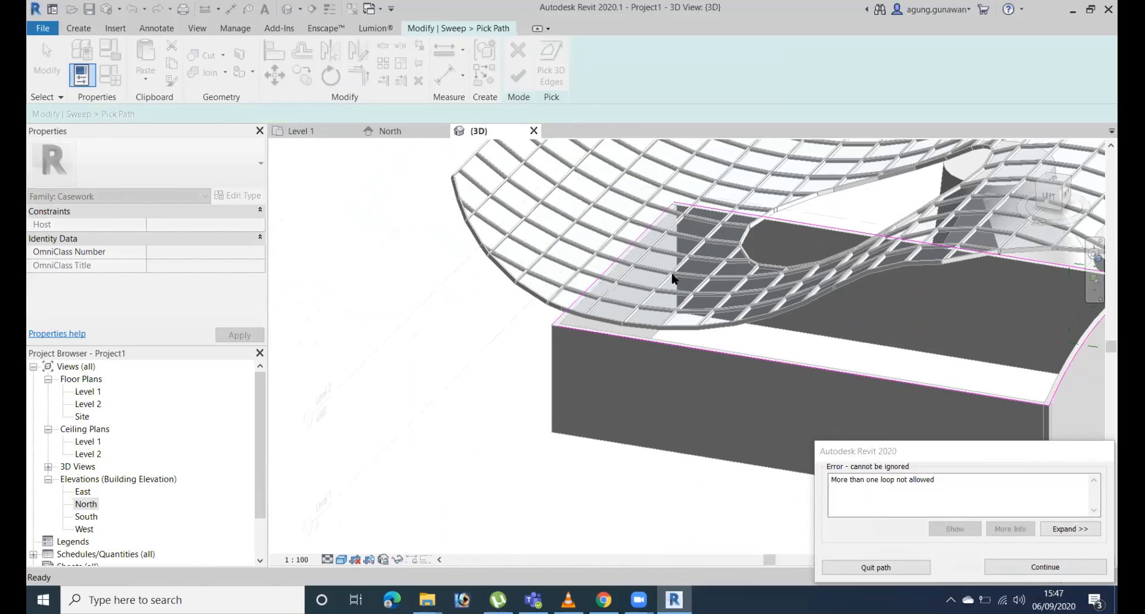
scroll(634, 305, "up", 3)
left_click(1048, 570)
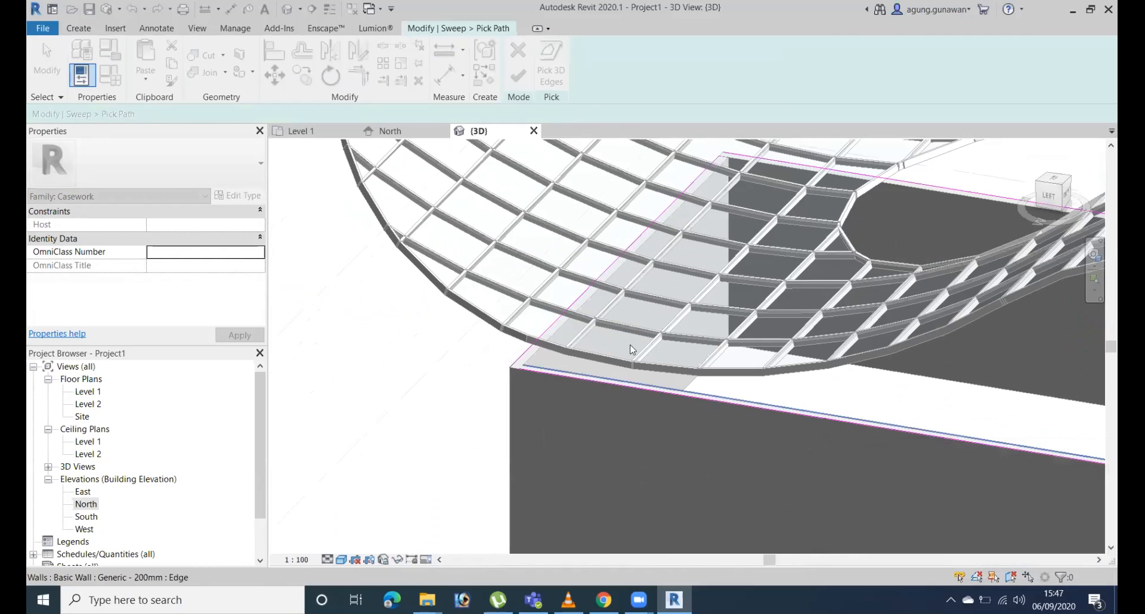
Trim the side wall's path line and the arched edge into a corner, and finish the path and the sweep.
key("t")
key("r")
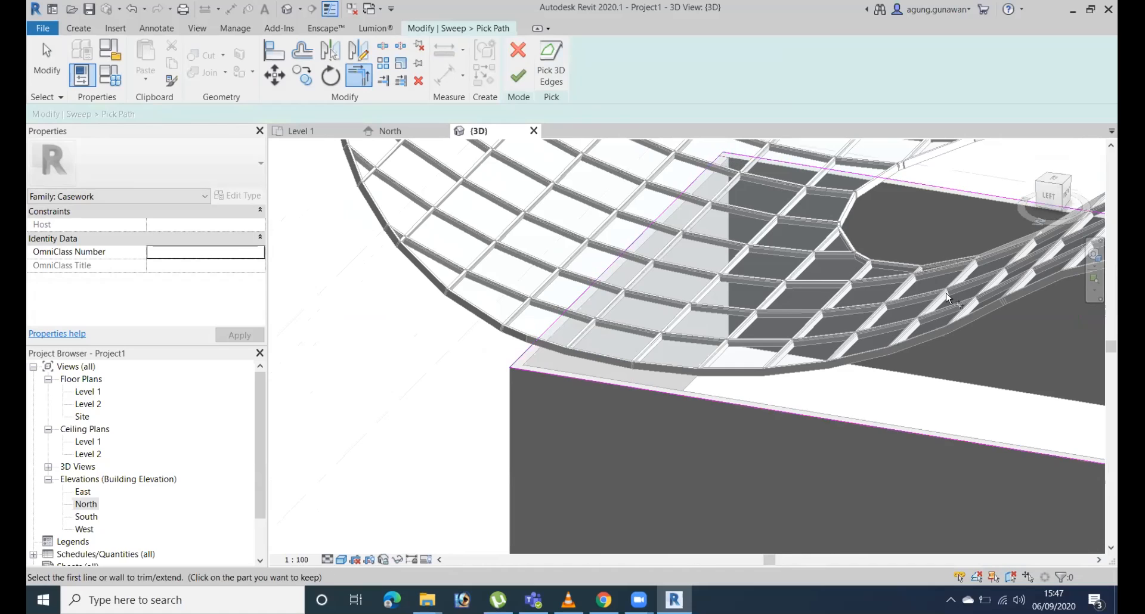
scroll(596, 195, "down", 3)
scroll(850, 354, "up", 4)
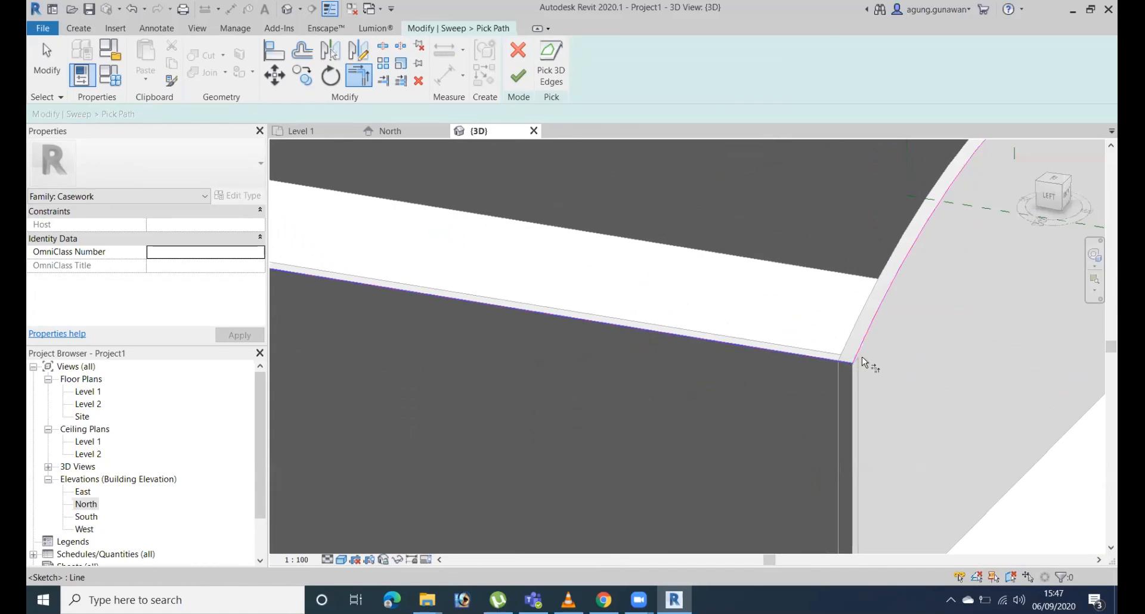
scroll(775, 381, "down", 3)
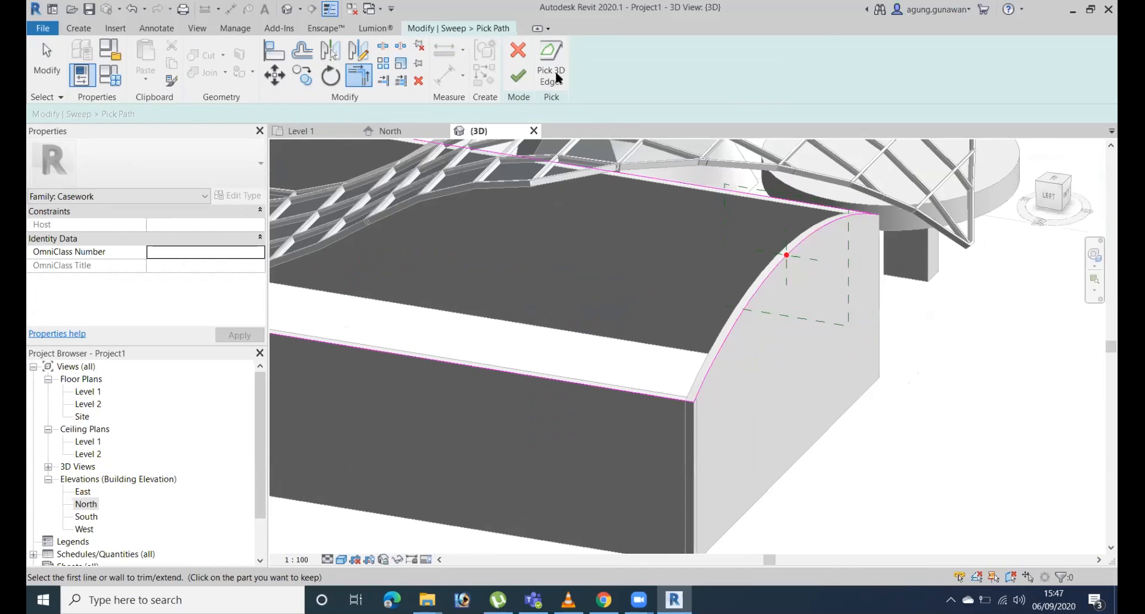
left_click(518, 75)
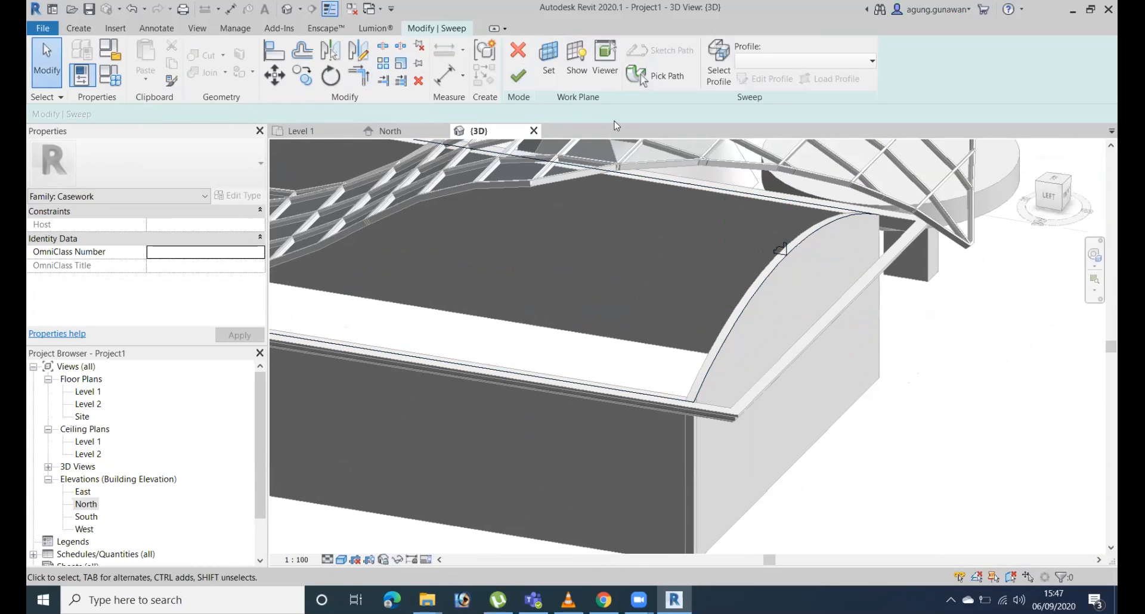
left_click(517, 76)
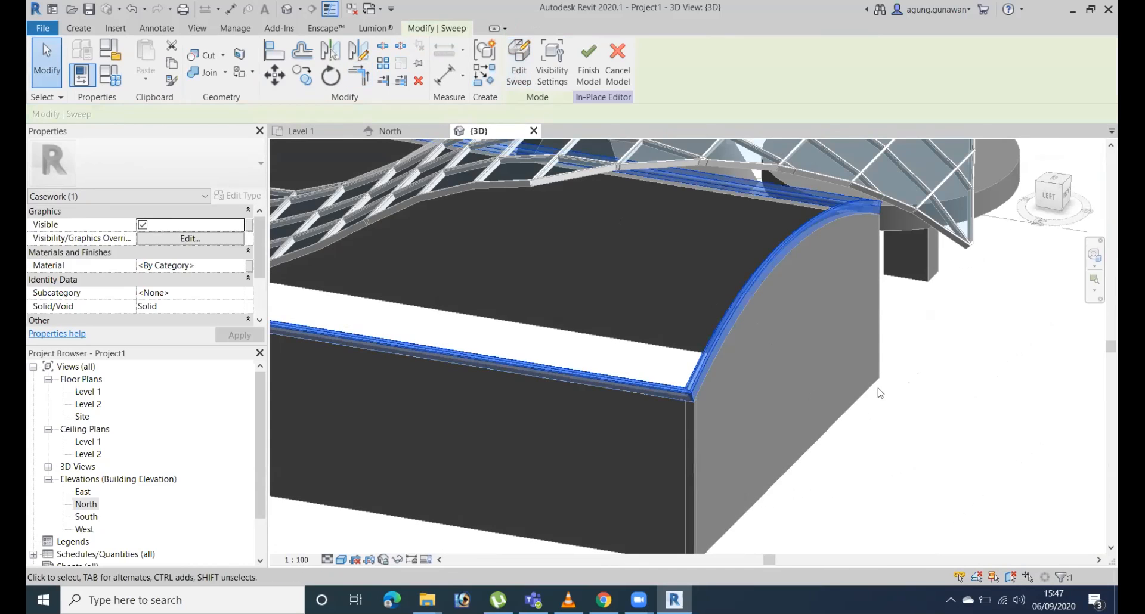
middle_click_drag(916, 462, 837, 195, "shift")
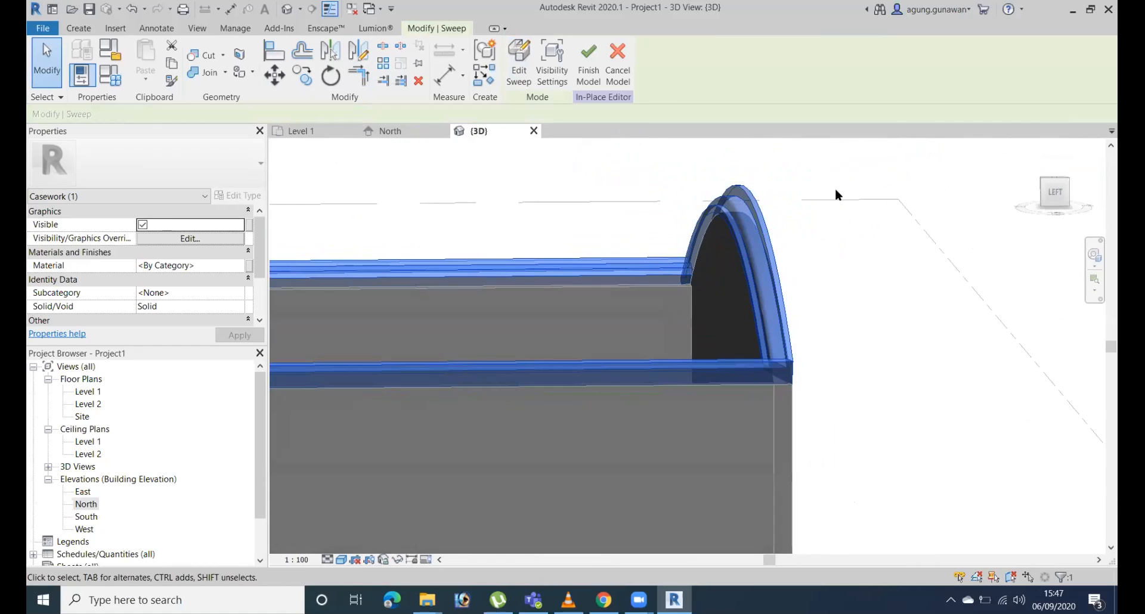
Finish the in-place cornice model, reopen it for in-place editing, and start editing its sweep.
left_click(864, 266)
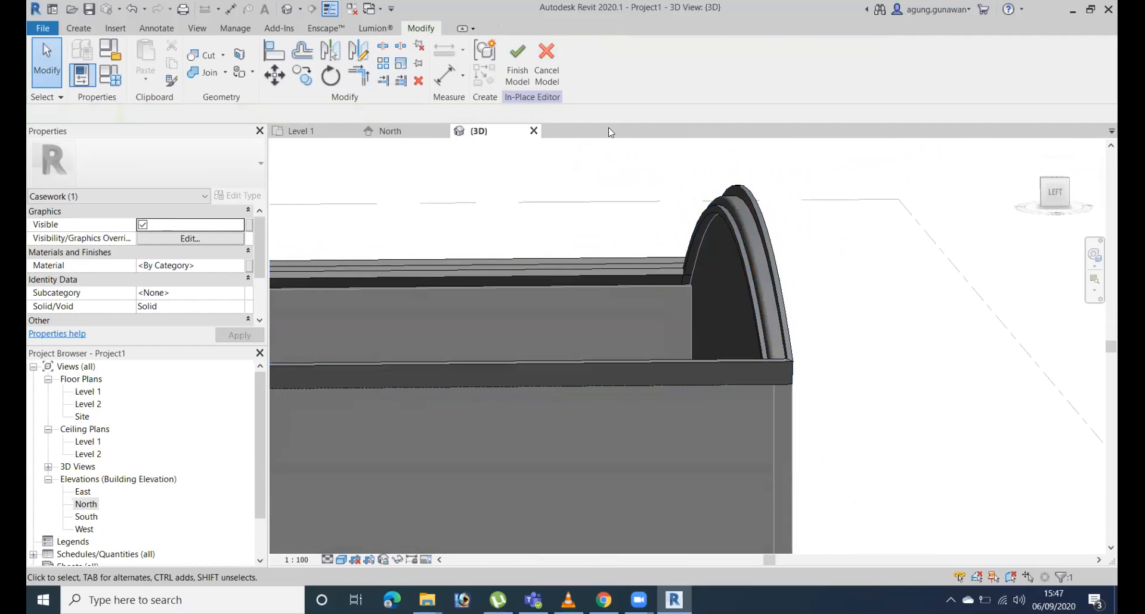
left_click(518, 68)
left_click(772, 247)
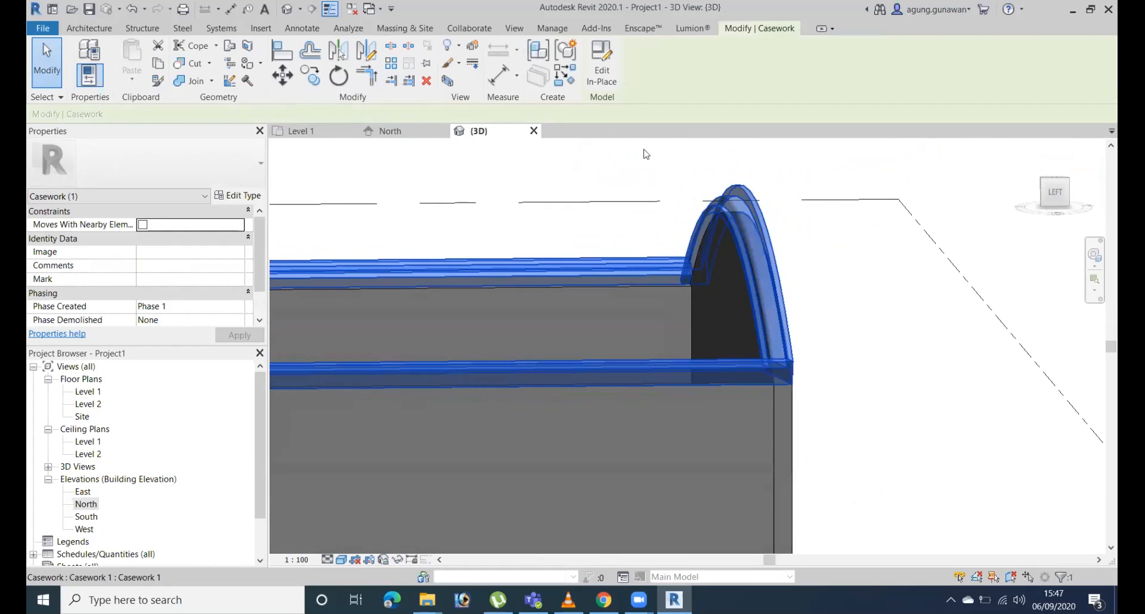
left_click(601, 62)
left_click(753, 218)
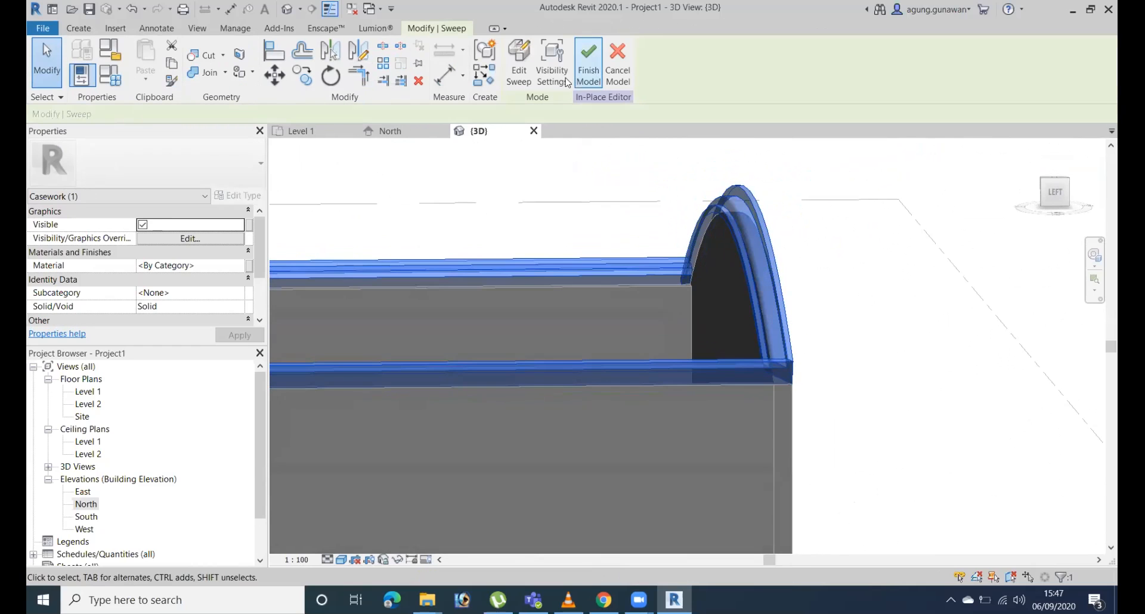
left_click(518, 60)
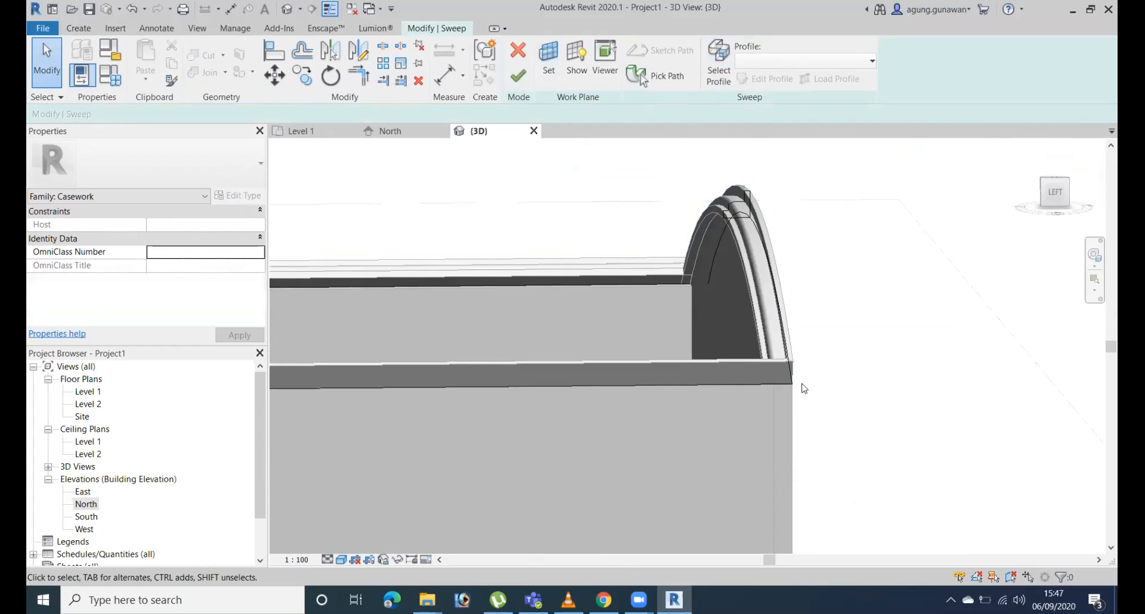
Edit the sweep profile in a left view and rotate it 180 degrees about the wall's outer top corner.
middle_click_drag(715, 192, 1007, 205, "shift")
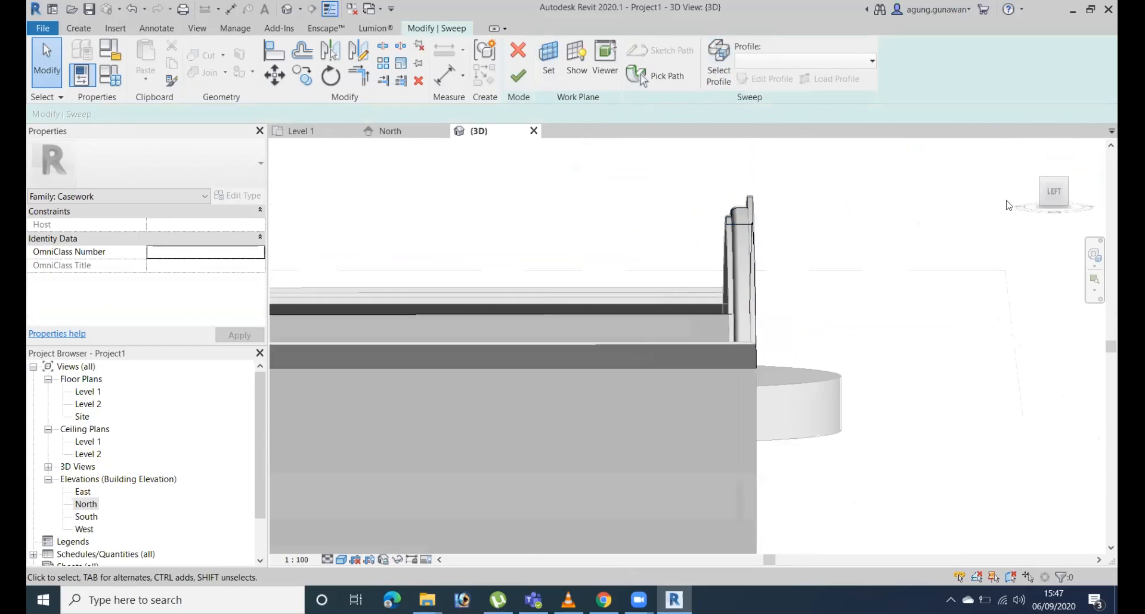
left_click(1058, 197)
scroll(853, 413, "up", 6)
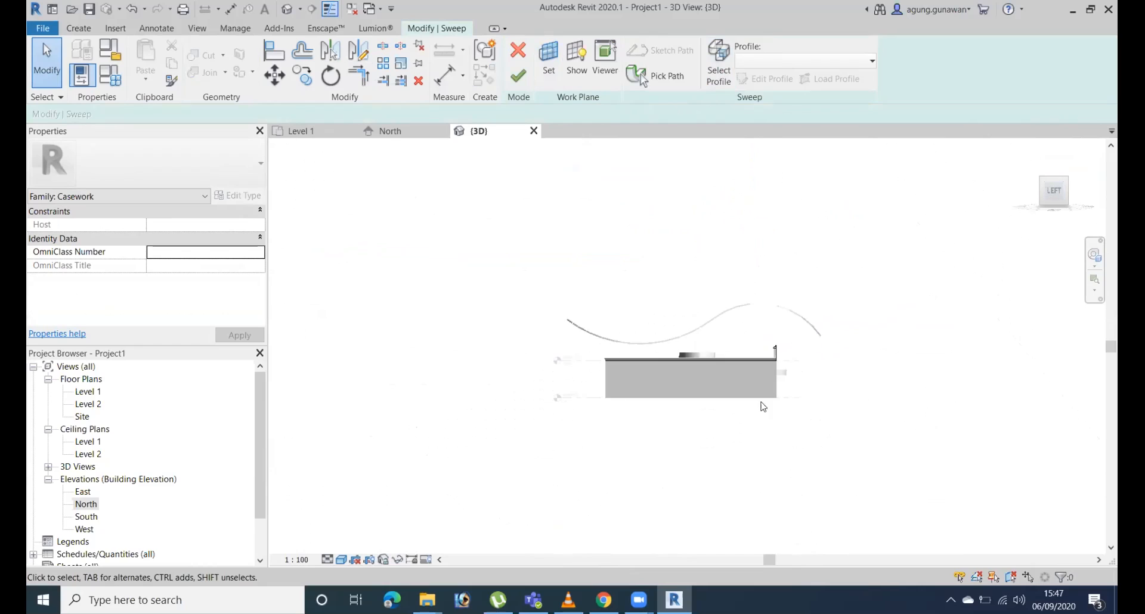
scroll(780, 297, "up", 2)
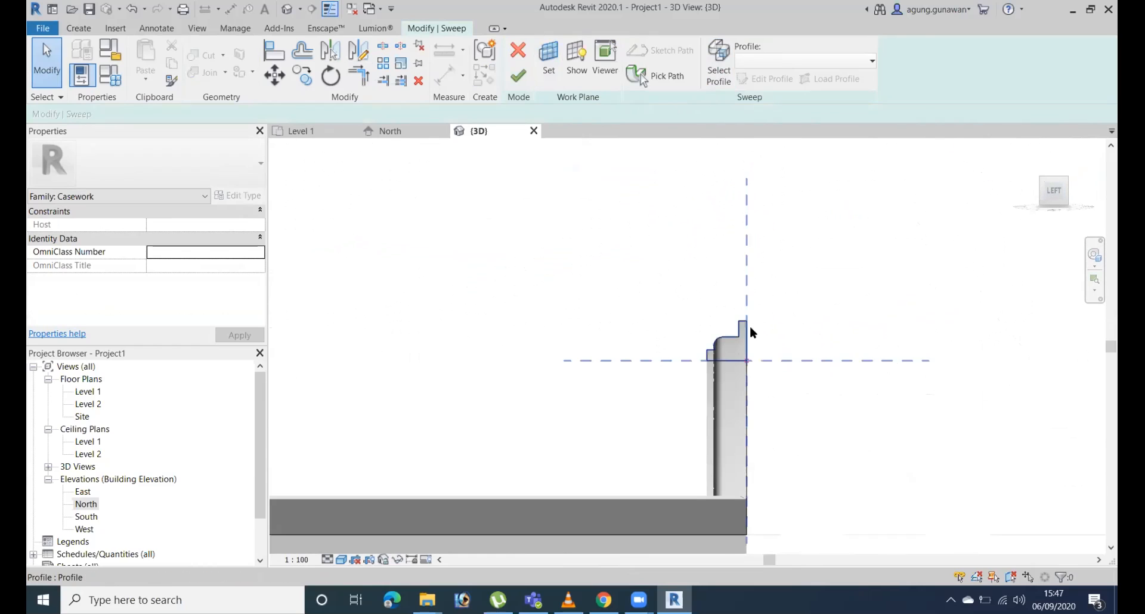
left_click(718, 70)
mouse_move(661, 275)
left_mouse_down()
mouse_move(768, 405)
mouse_move(776, 396)
left_mouse_up()
key("r")
key("o")
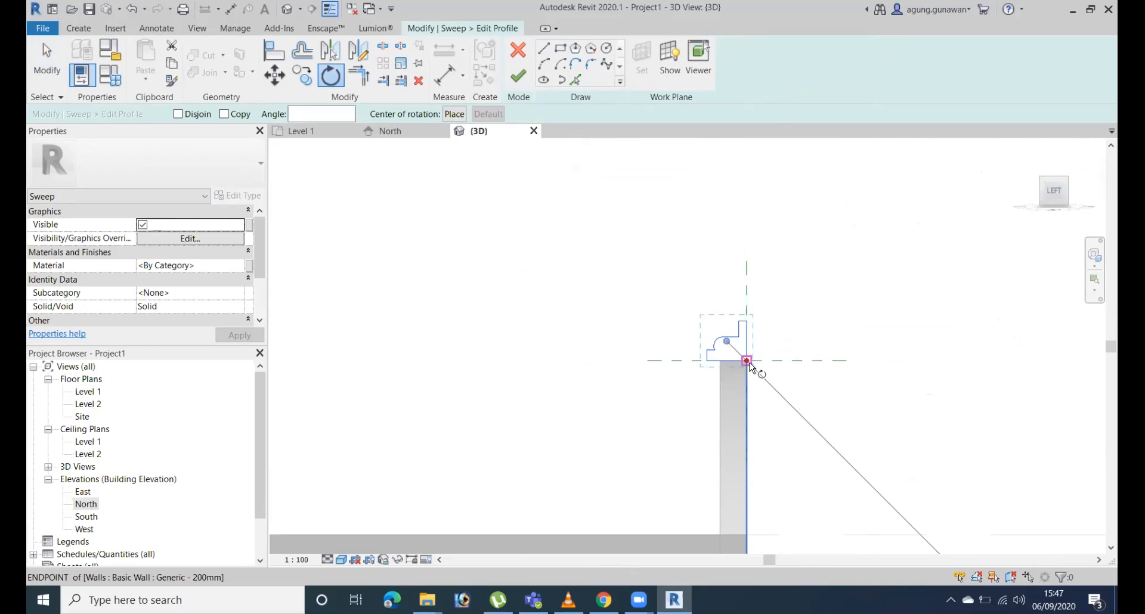
scroll(773, 327, "up", 3)
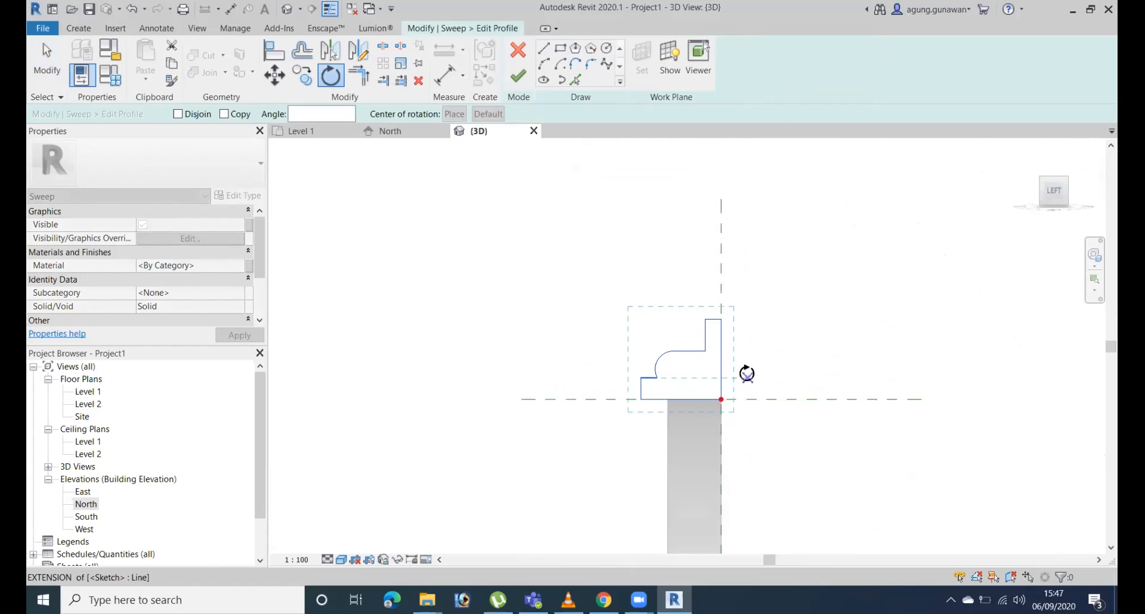
left_click(721, 244)
left_click(723, 477)
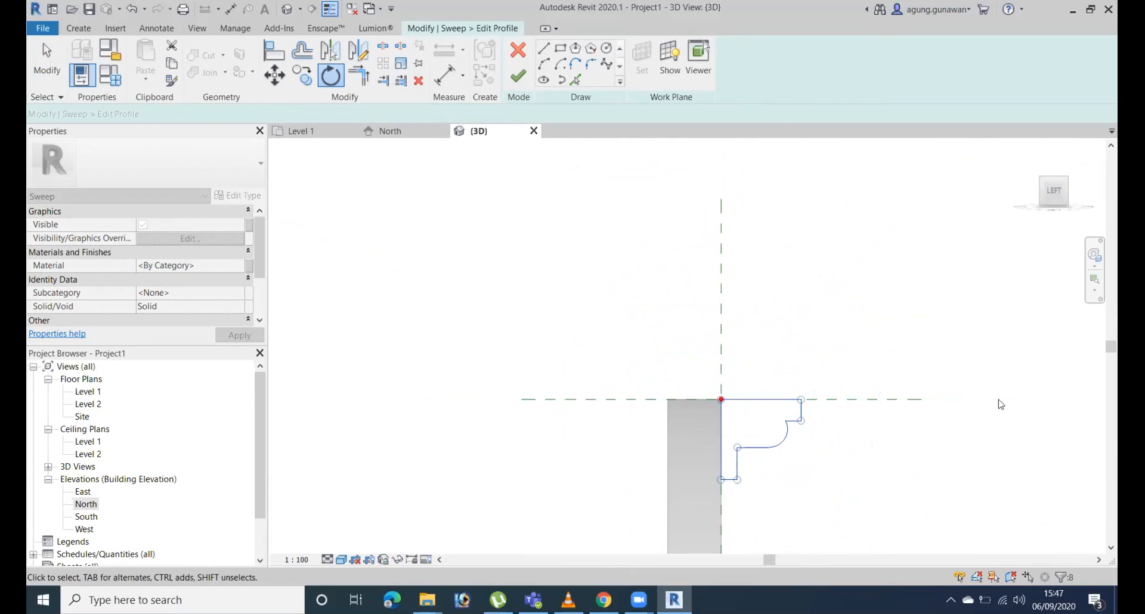
Mirror the cornice profile about the vertical reference plane without keeping a copy.
middle_click_drag(734, 355, 655, 198)
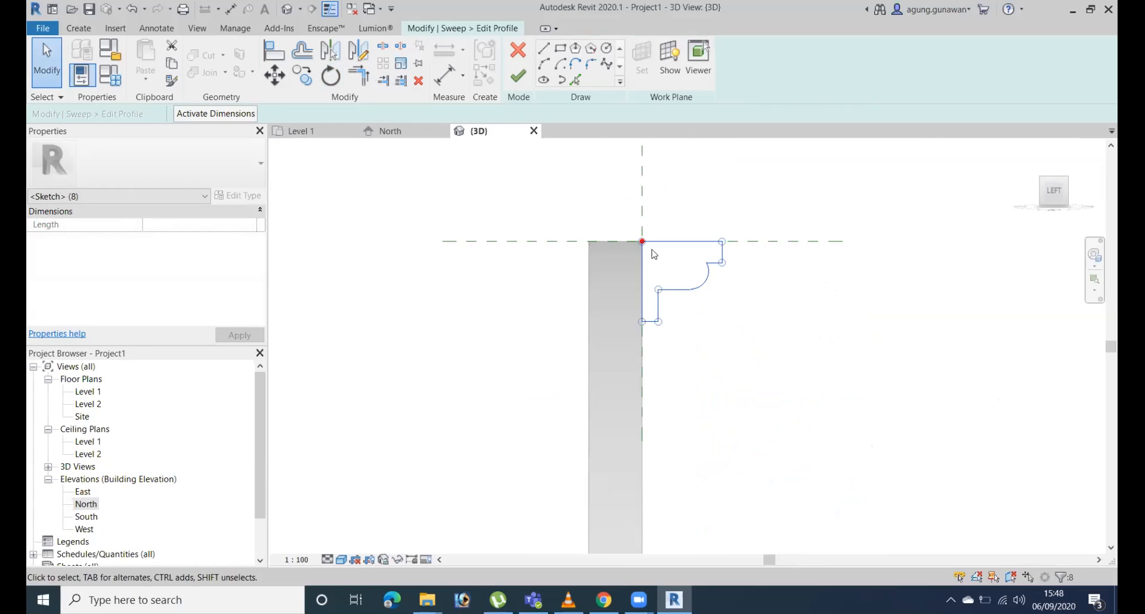
key("m")
key("m")
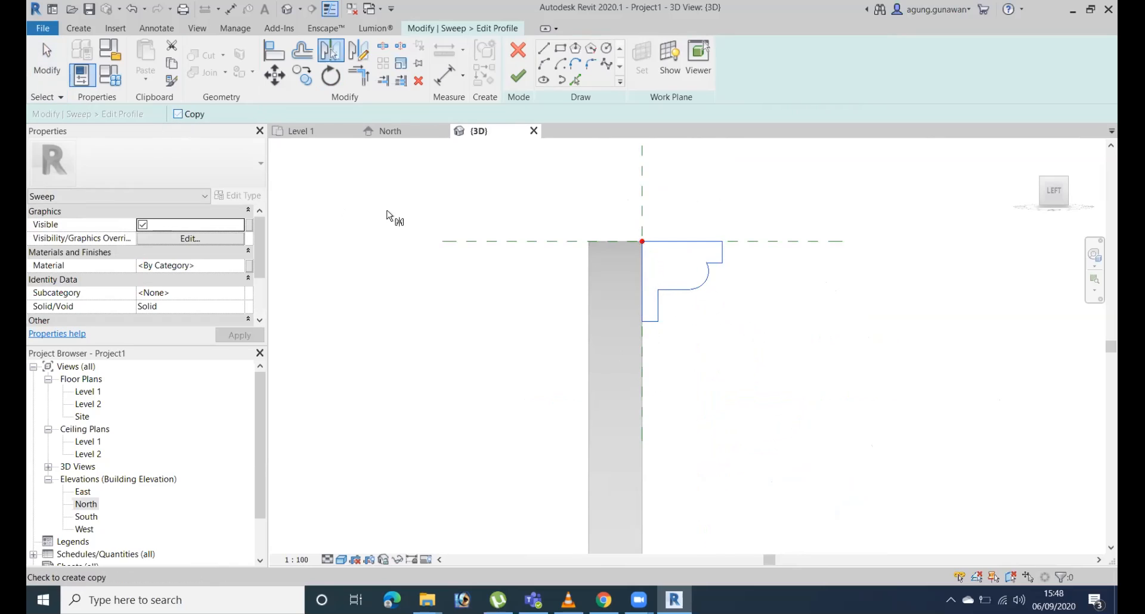
left_click(641, 363)
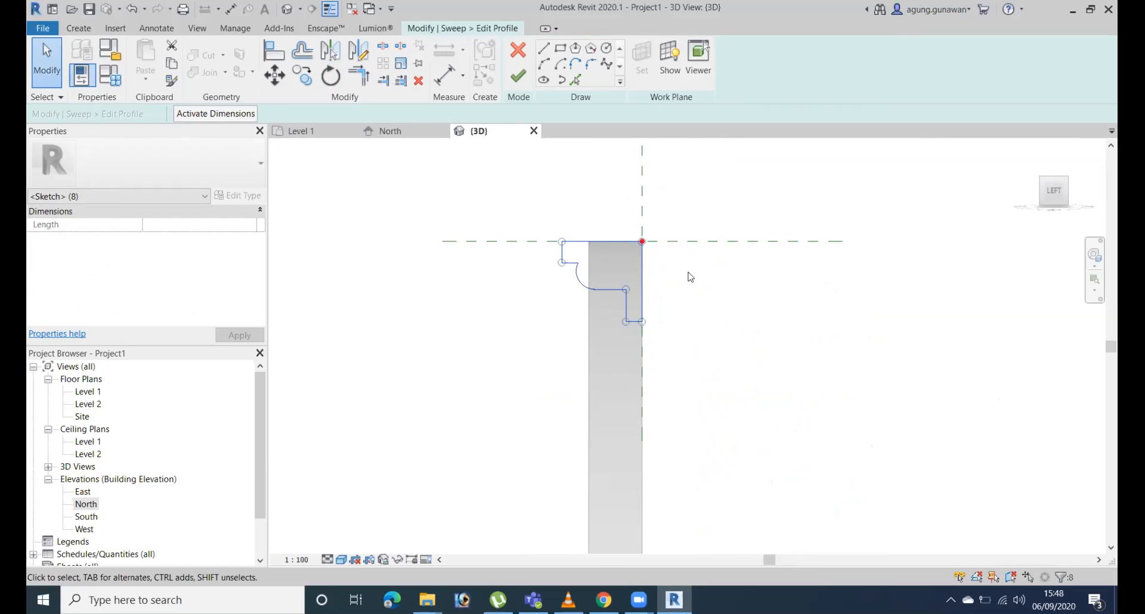
left_click(750, 393)
Rotate the cornice profile 90 degrees about the wall's outer top corner, from the horizontal to the vertical reference plane.
left_click_drag(530, 205, 688, 365)
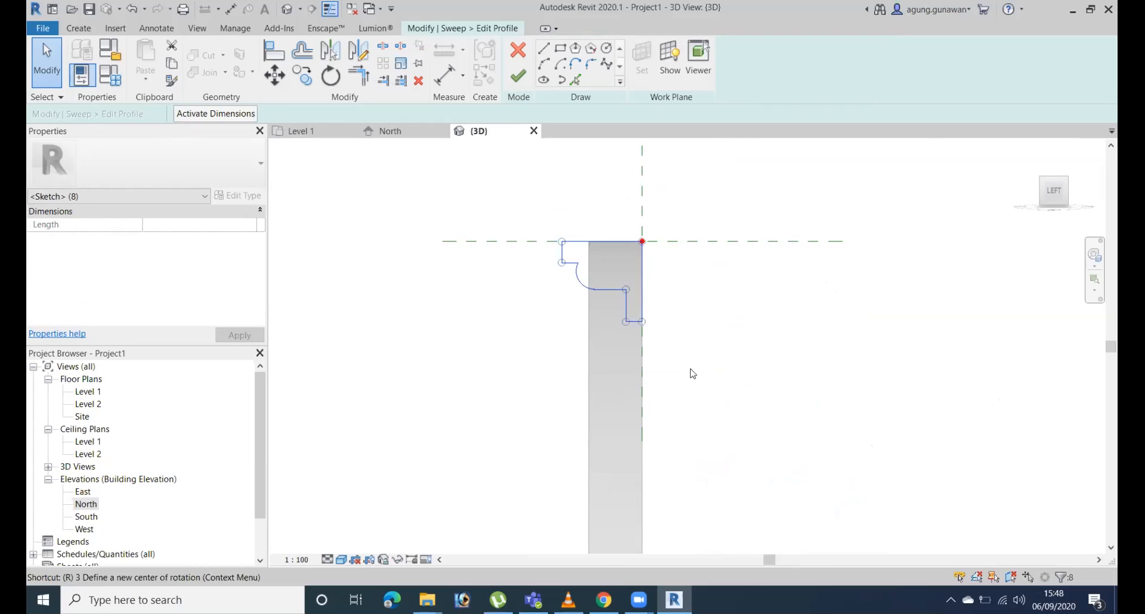
key("o")
key("space")
left_click(641, 242)
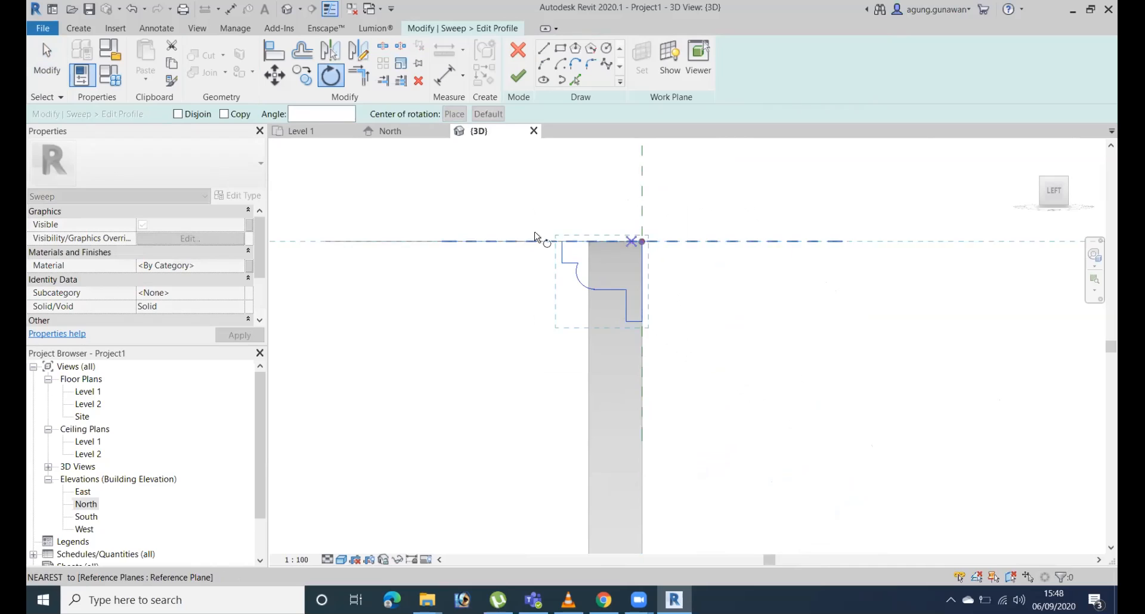
left_click(528, 241)
left_click(640, 358)
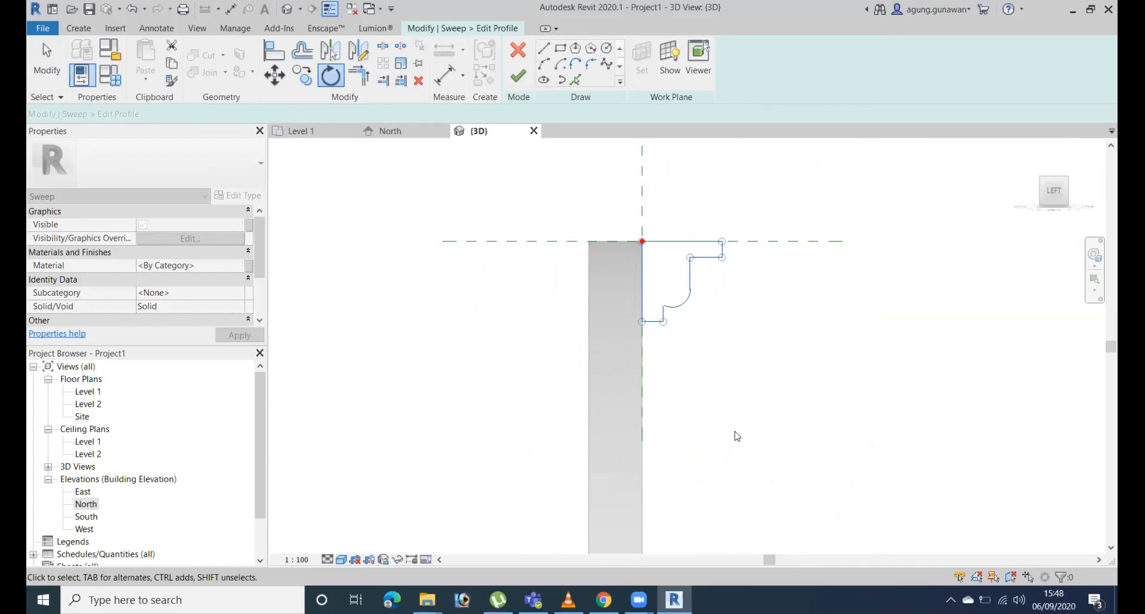
Finish the profile, the sweep and the in-place cornice model.
left_click(517, 75)
left_click(517, 75)
scroll(713, 296, "down", 5)
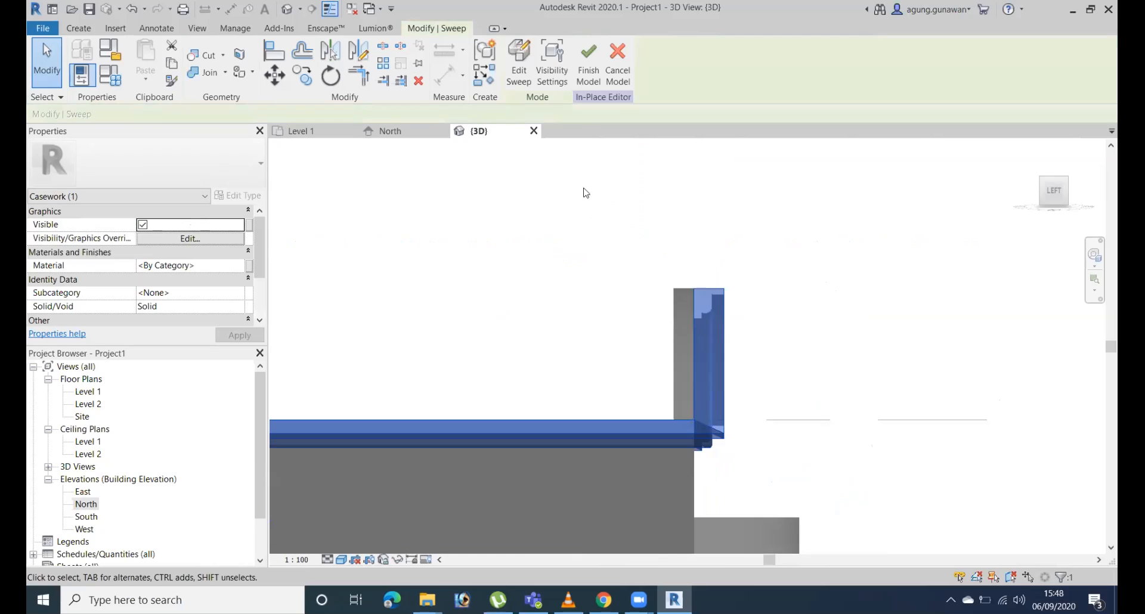
left_click(588, 83)
Examine the cornice at the corner of the side wall and along the arched end wall, including from the front.
middle_click_drag(799, 388, 1060, 424, "shift")
middle_click_drag(532, 287, 567, 244, "shift")
scroll(568, 240, "up", 2)
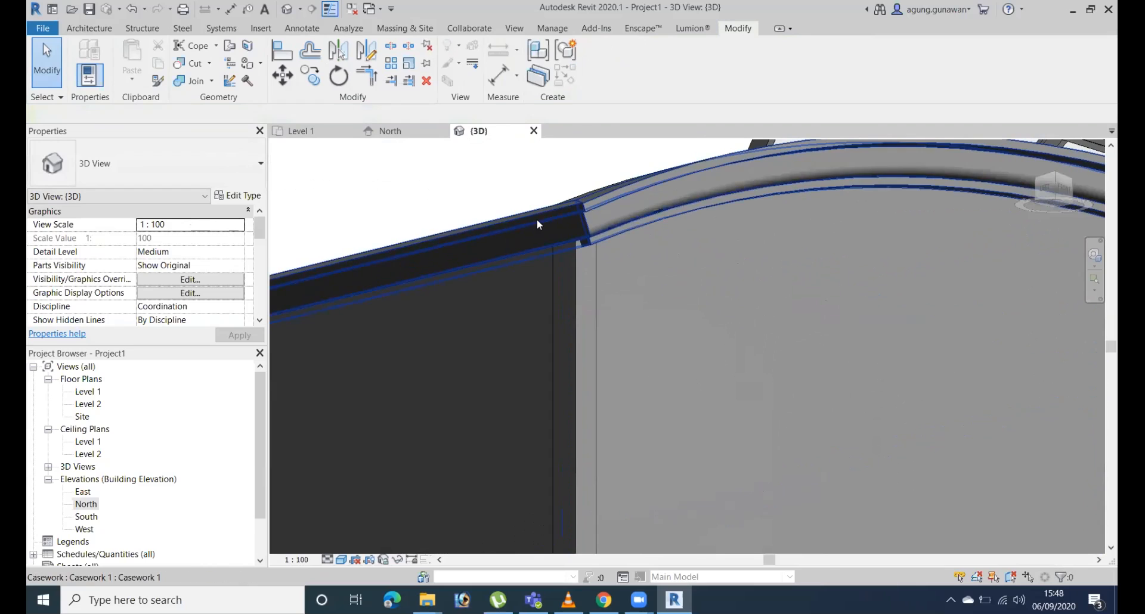
left_click(536, 221)
middle_click_drag(685, 273, 487, 241, "shift")
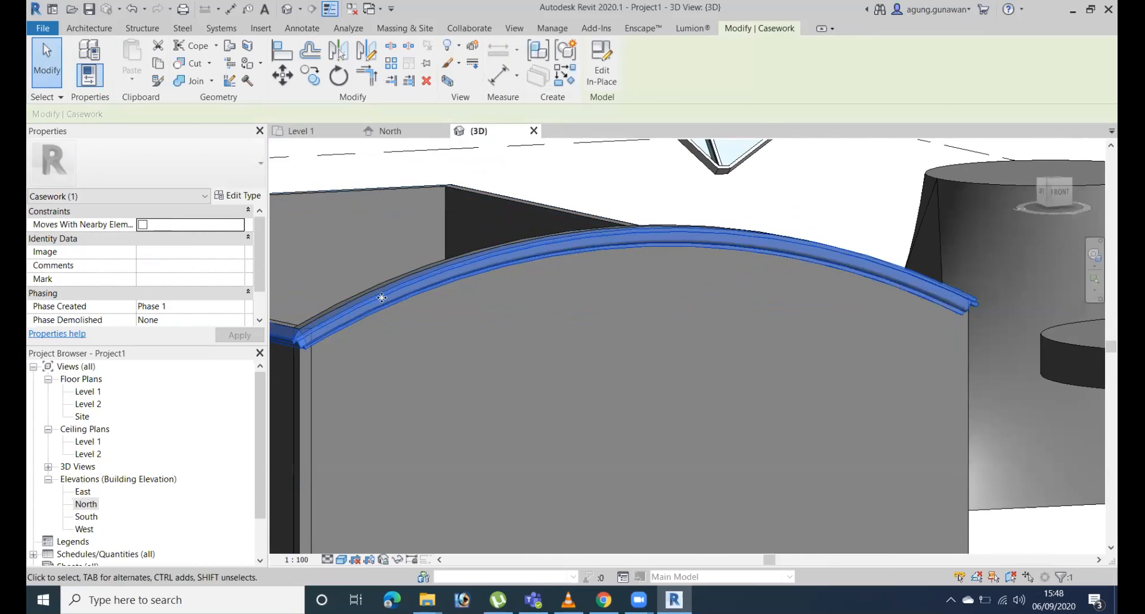
left_click(1062, 197)
middle_click_drag(512, 209, 703, 284)
scroll(516, 215, "up", 2)
middle_click_drag(555, 352, 692, 345)
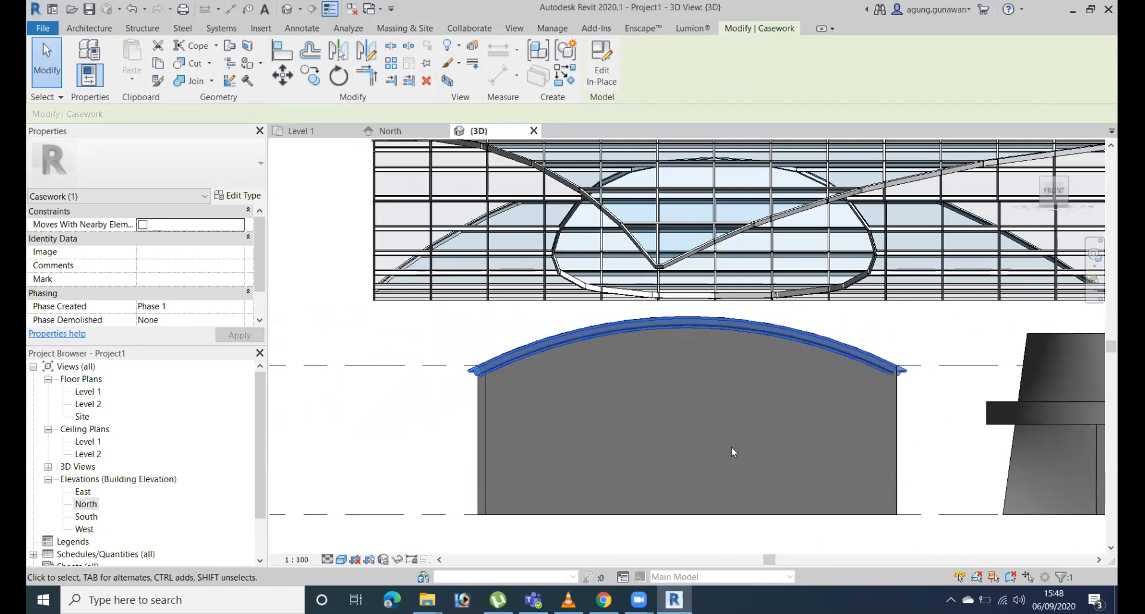
Edit the arched end wall's profile and draw a horizontal line 2200 mm long inward from its upper corner at the Level 2 height.
left_click(698, 516)
middle_click_drag(698, 519, 871, 371, "shift")
left_click(1061, 181)
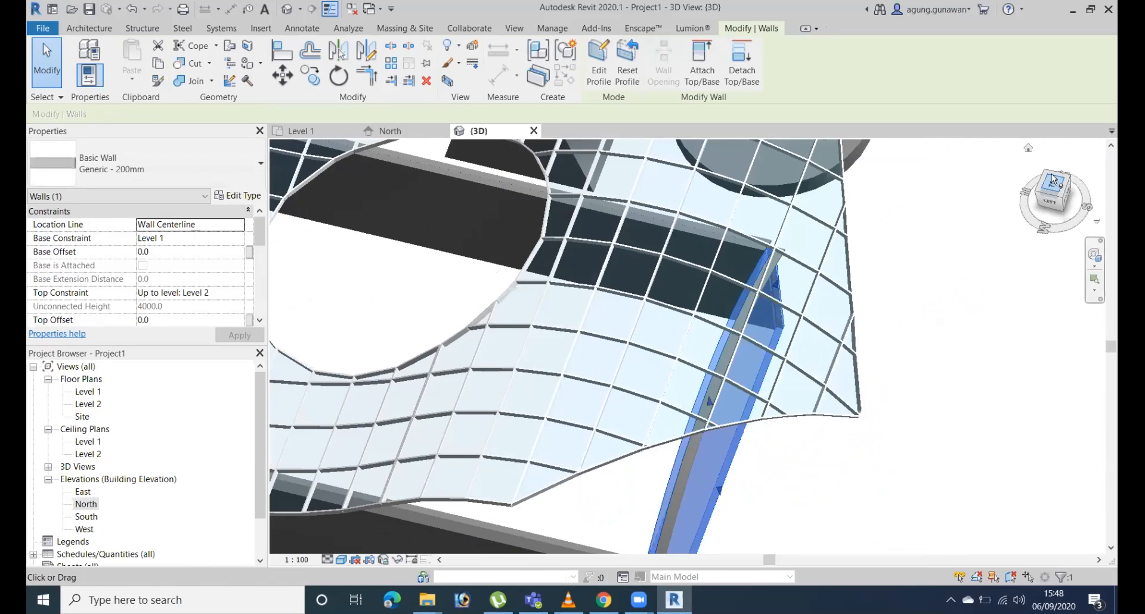
left_click(1073, 192)
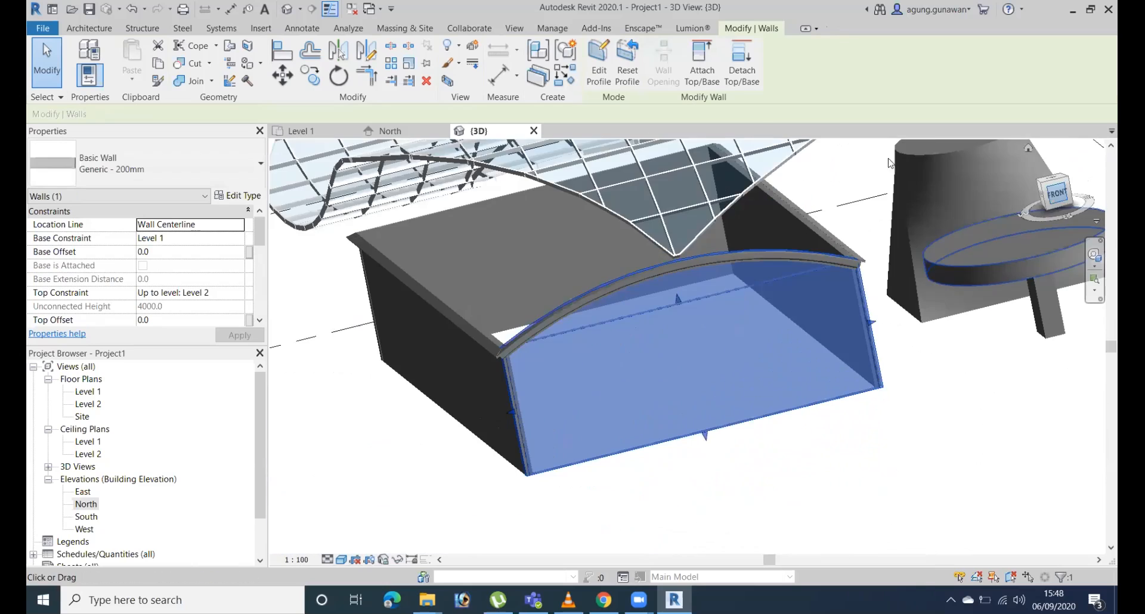
left_click(599, 66)
scroll(477, 316, "up", 5)
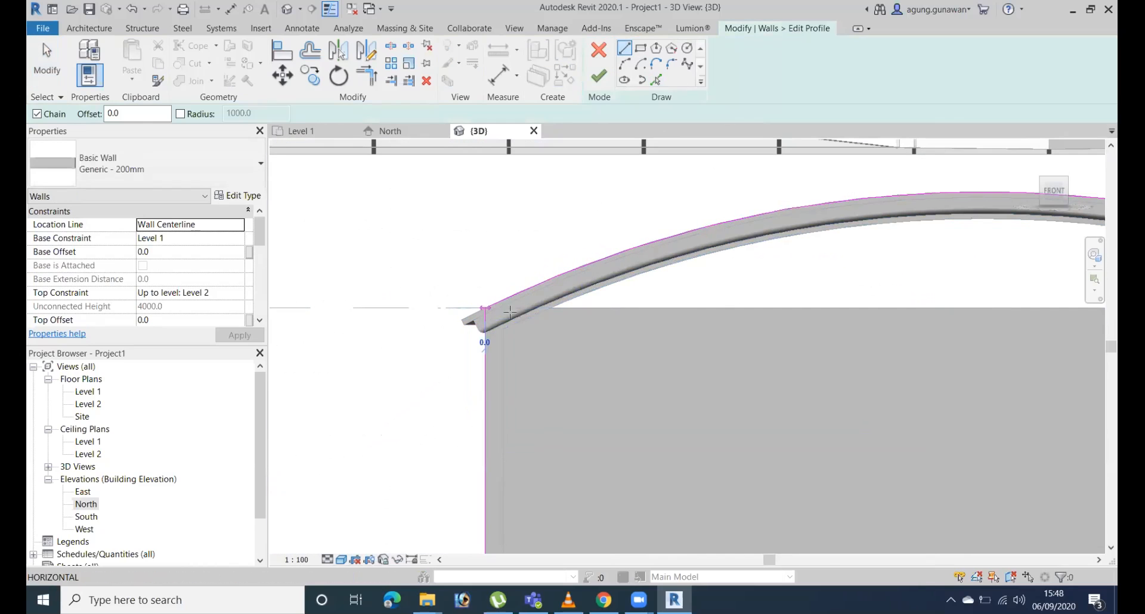
left_click(486, 307)
scroll(726, 286, "down", 4)
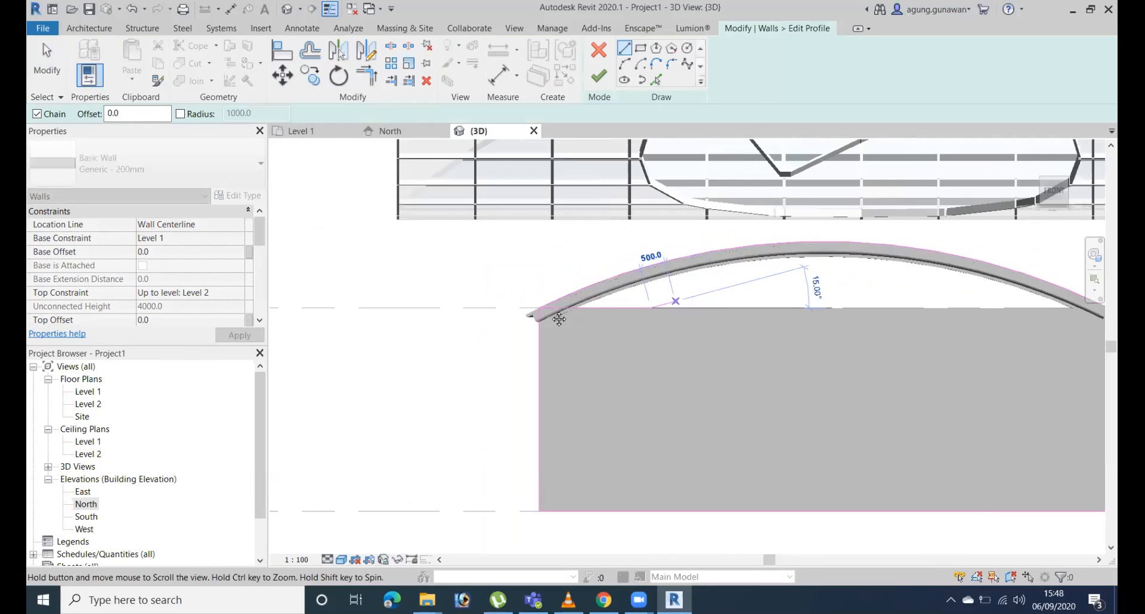
key("Escape")
key("Escape")
left_click(498, 318)
middle_click_drag(638, 375, 658, 324)
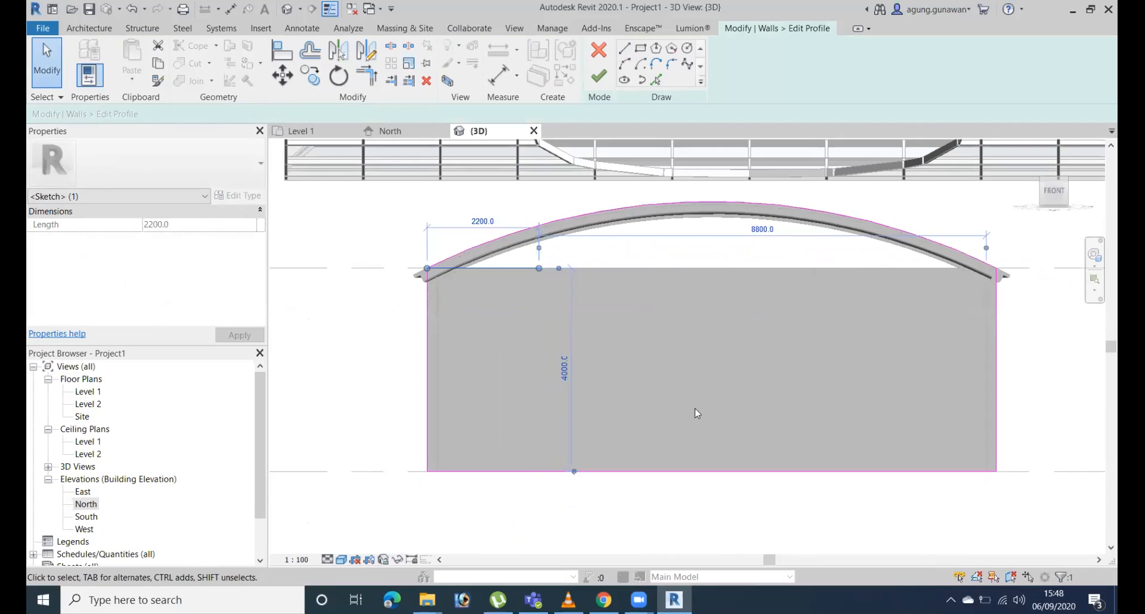
Mirror the short horizontal line about the wall's vertical centre axis and draw a new arc between the two lines' inner ends.
key("m")
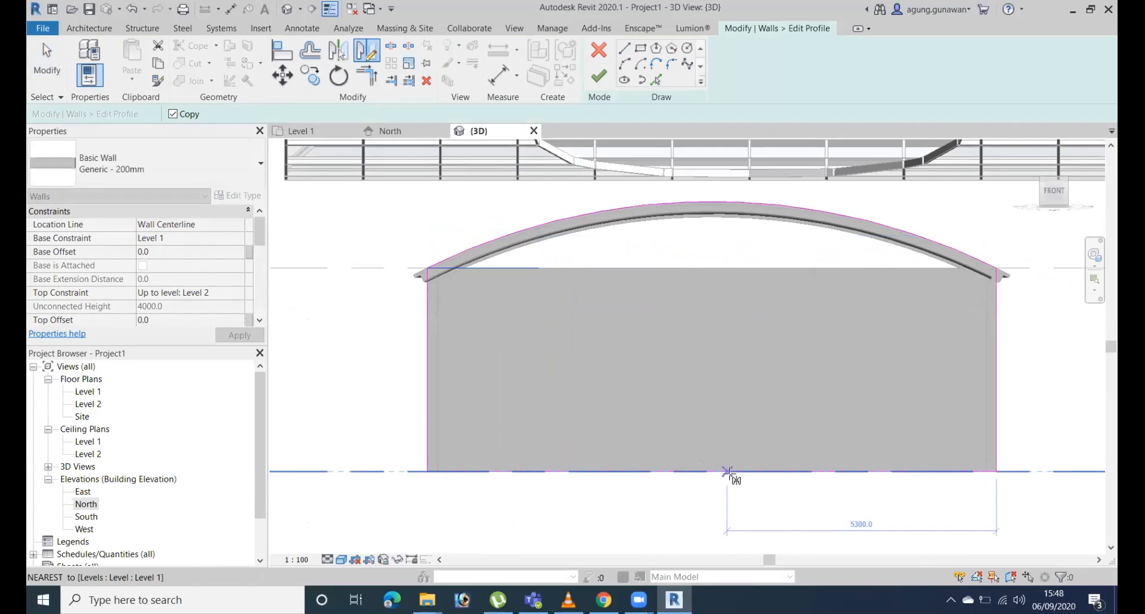
left_click(704, 419)
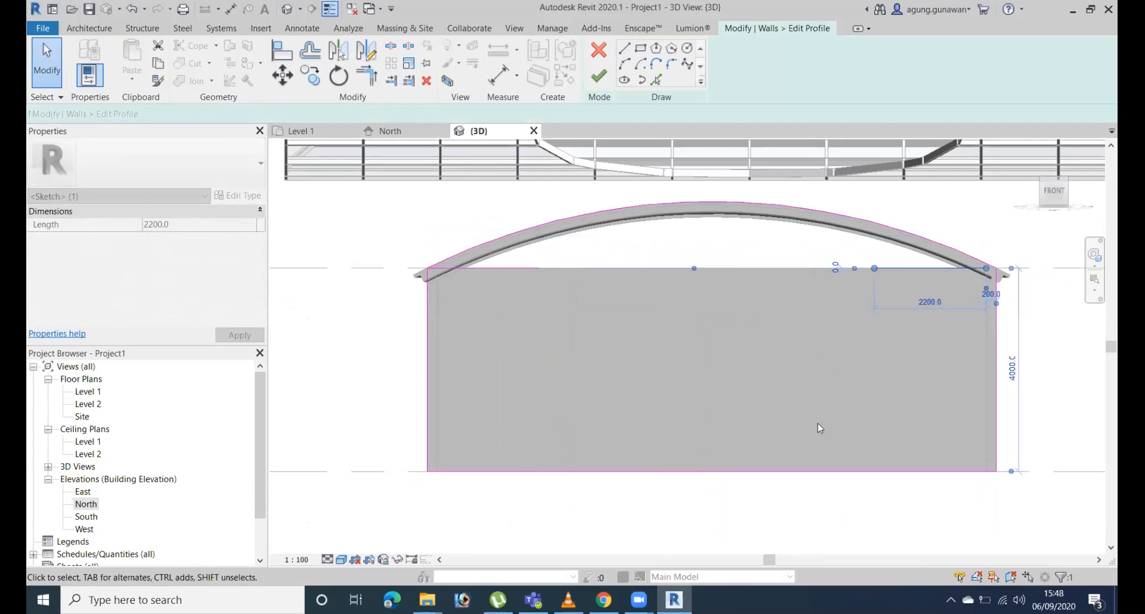
key("l")
key("i")
left_click(539, 269)
left_click(874, 268)
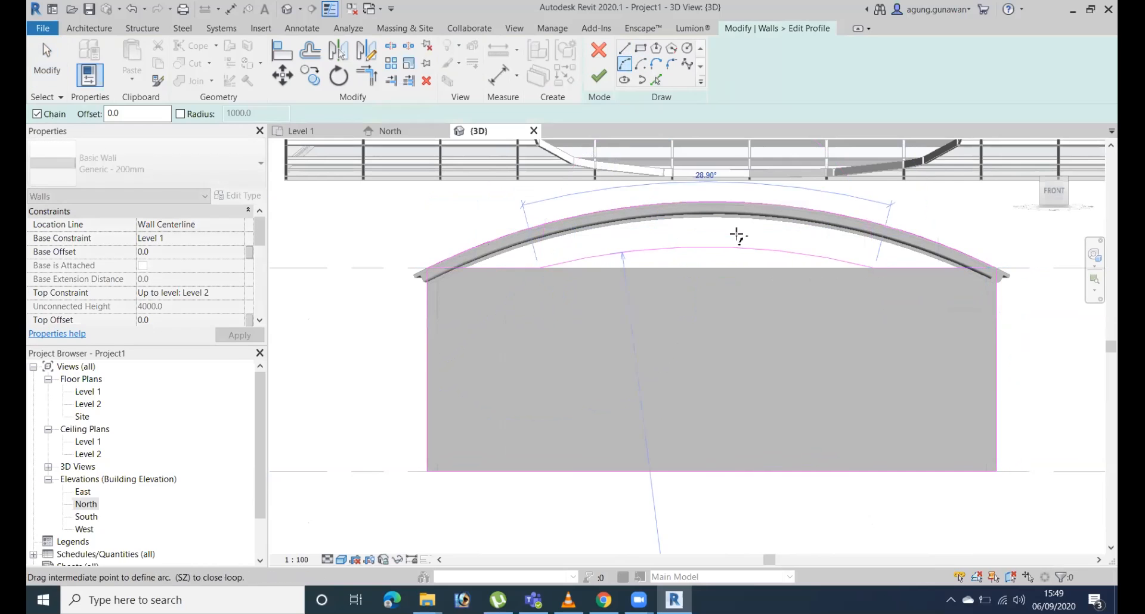
left_click(787, 249)
Delete the original full-width arc from the wall profile.
key("Escape")
key("Escape")
left_click(586, 214)
key("Delete")
Trim the open upper corner of the wall profile into a closed loop and finish the profile edit.
left_click(595, 79)
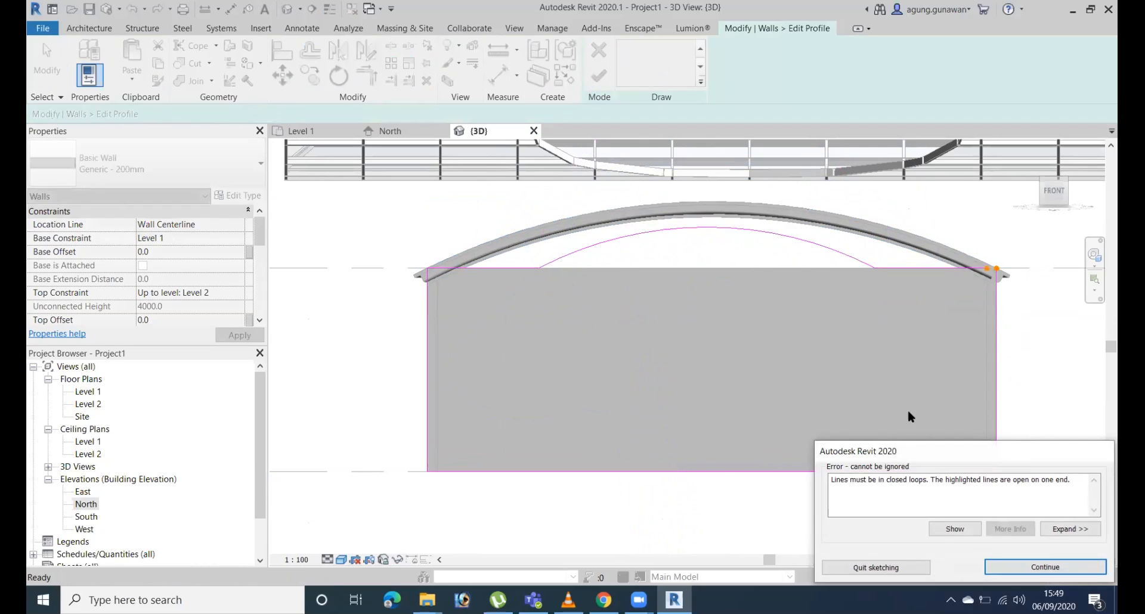
left_click(887, 569)
key("Escape")
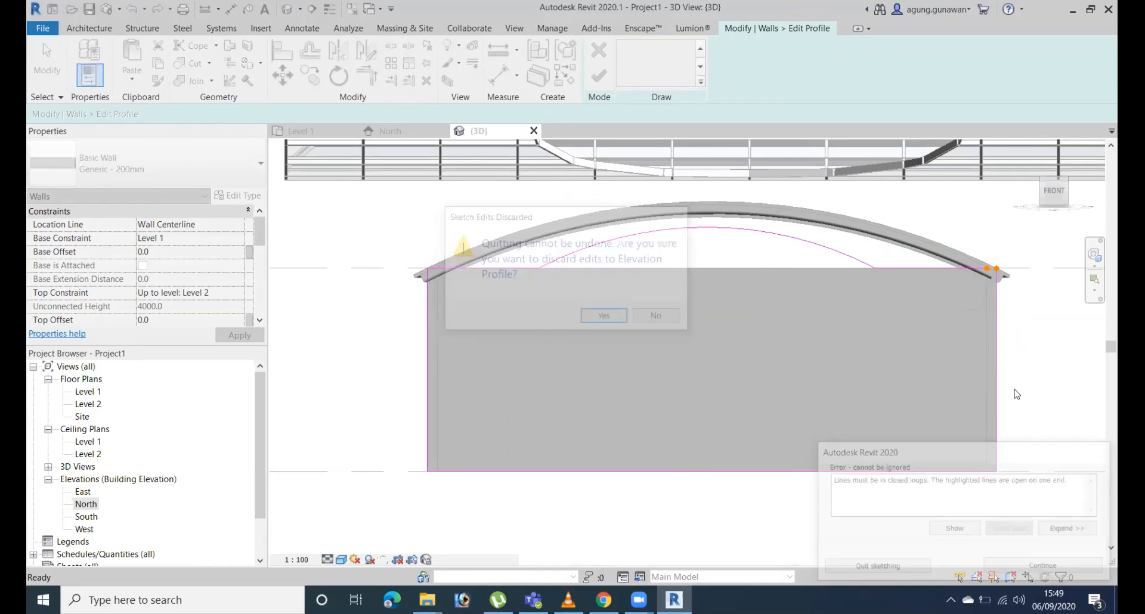
key("t")
key("r")
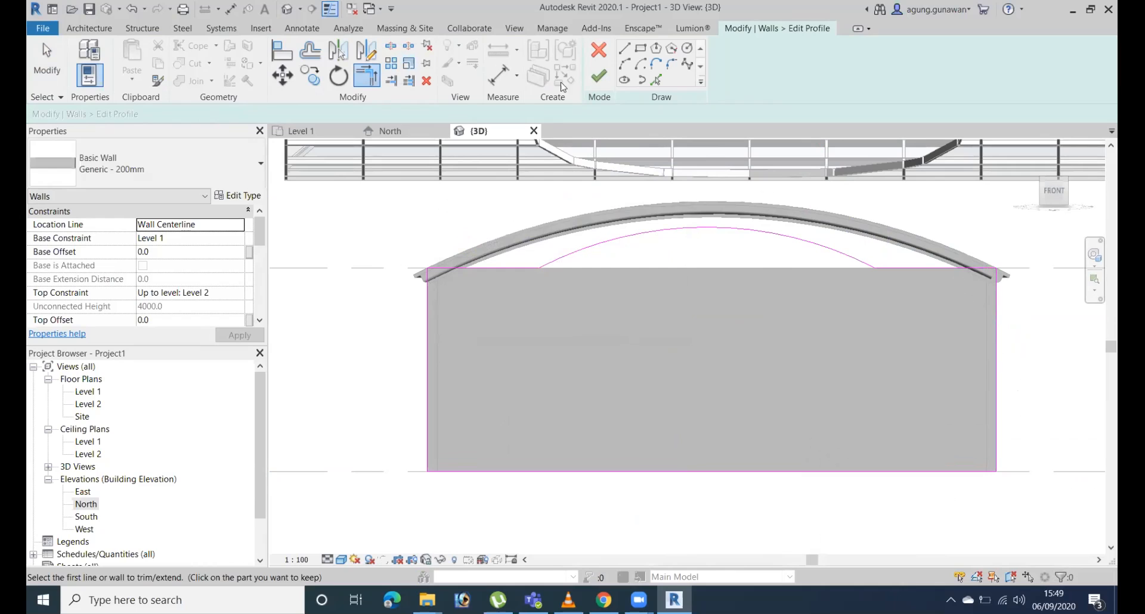
left_click(598, 76)
middle_click_drag(705, 298, 696, 402, "shift")
Edit the in-place cornice's sweep path and delete the old full-width arc above the end wall.
left_click(649, 266)
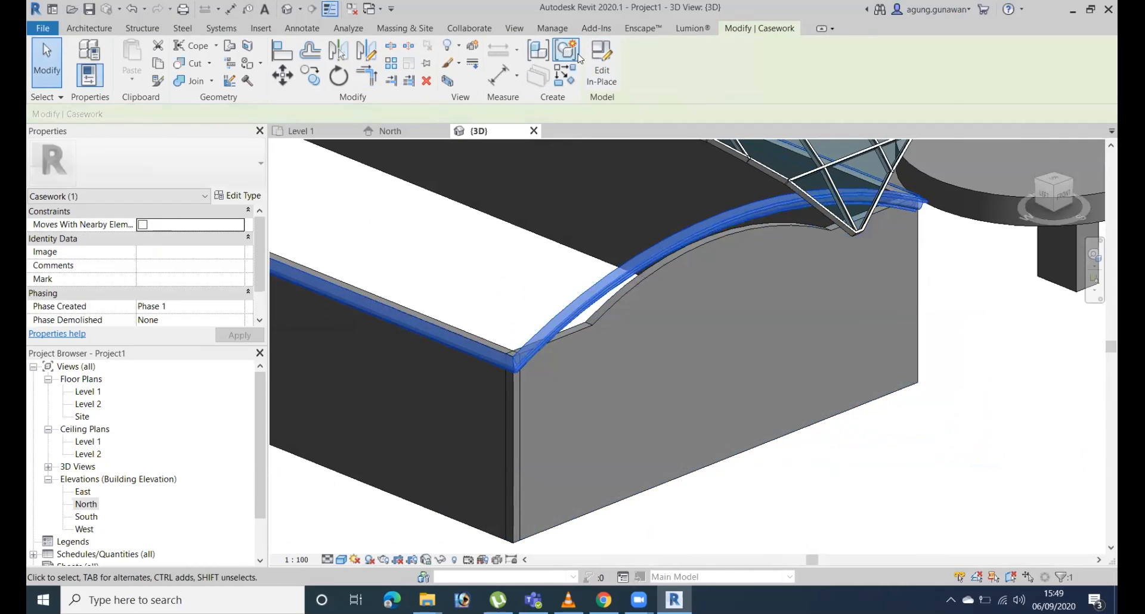
double_click(631, 365)
left_click(579, 319)
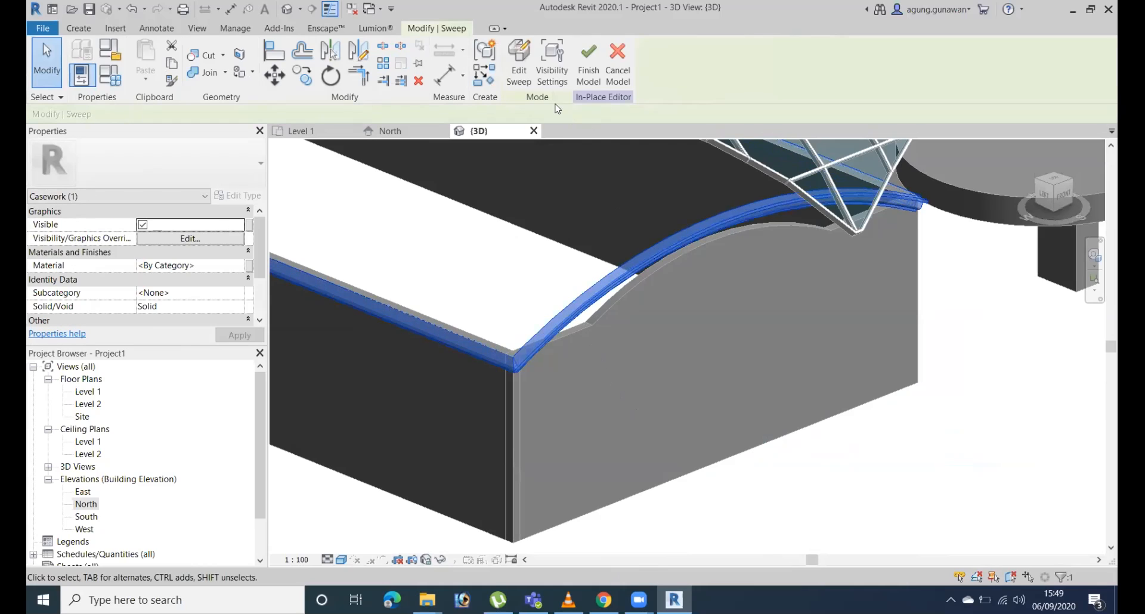
left_click(519, 73)
left_click(641, 73)
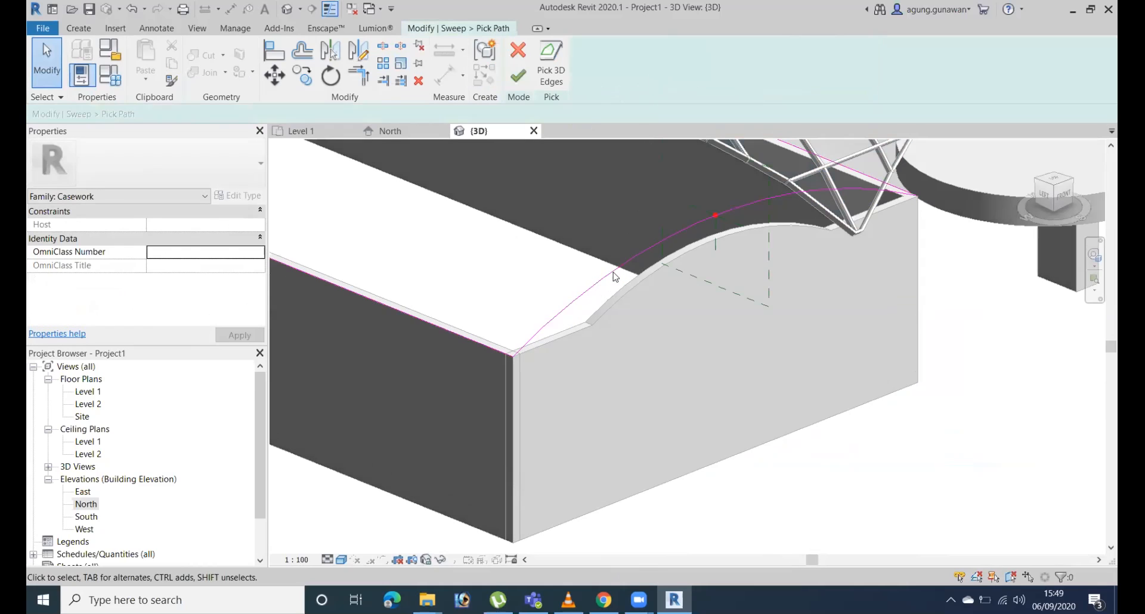
scroll(756, 340, "down", 3)
left_click(761, 255)
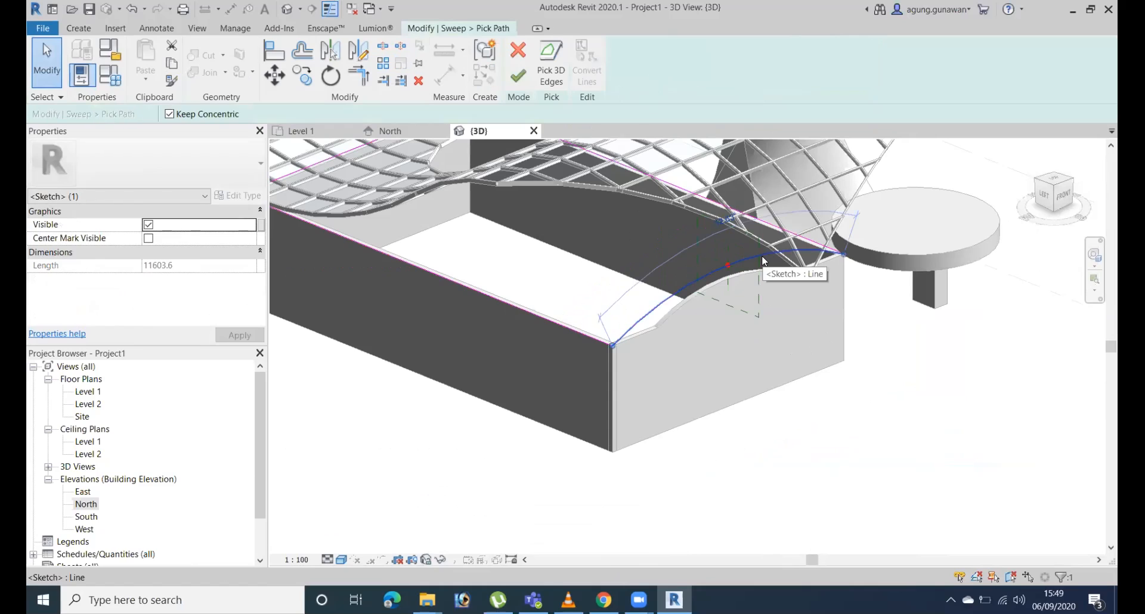
key("Delete")
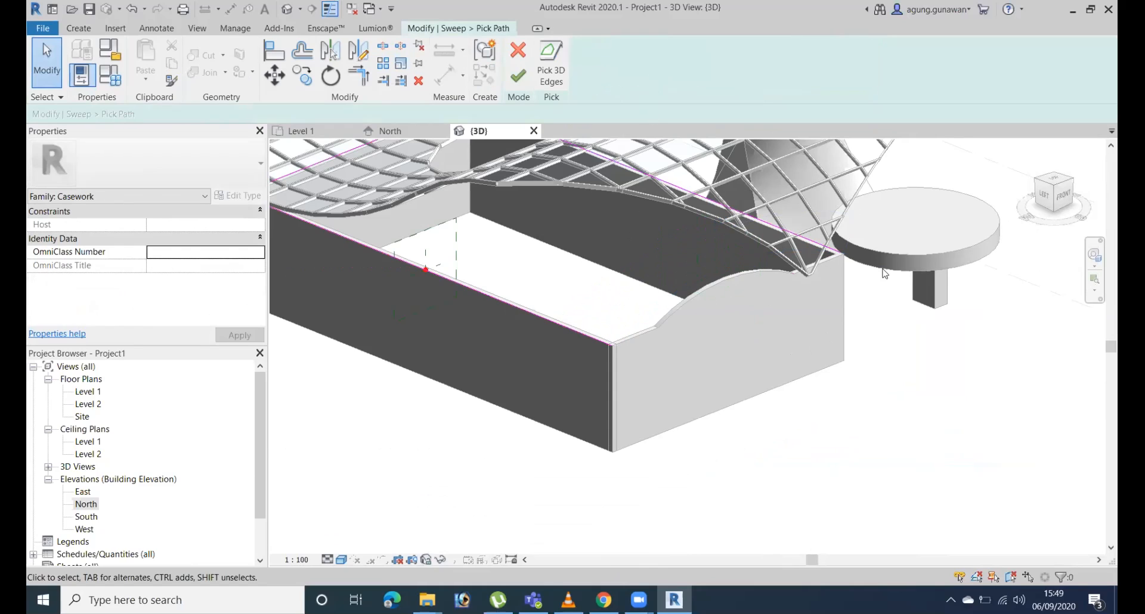
Pick the end wall's reshaped horizontal and arched top edges as the sweep's replacement path segments.
left_click(551, 63)
left_click(635, 335)
left_click(716, 283)
scroll(864, 248, "up", 3)
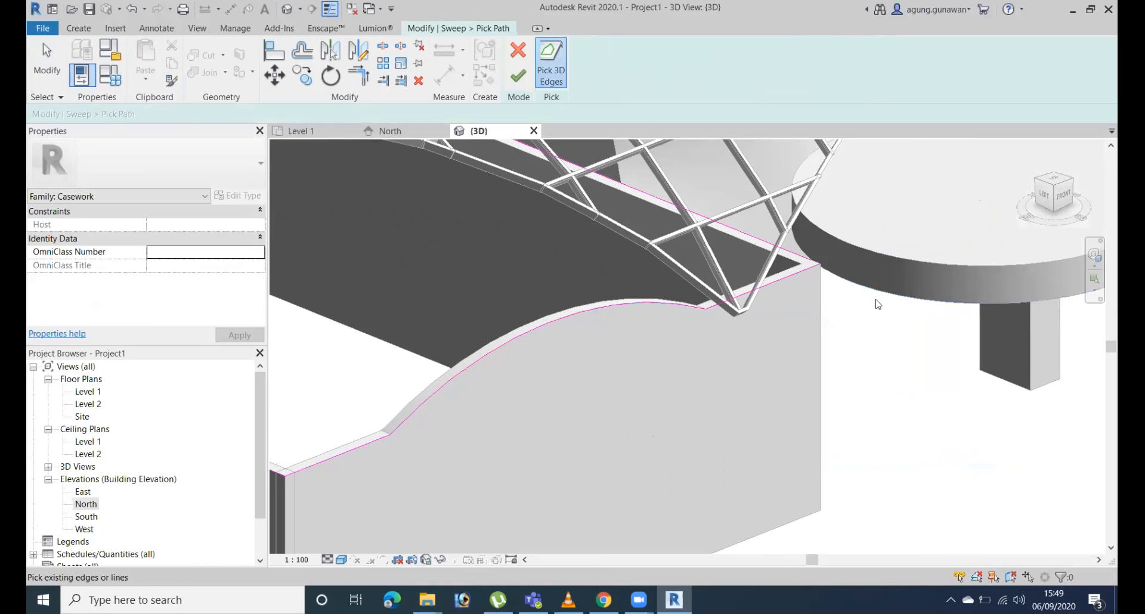
key("Escape")
left_click(814, 288)
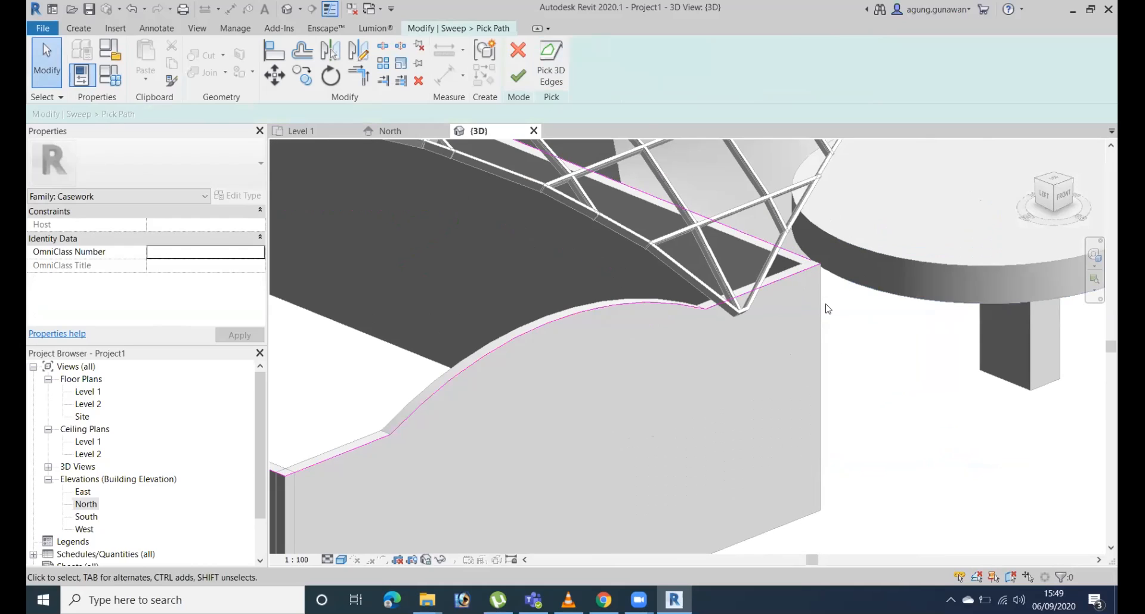
key("t")
key("r")
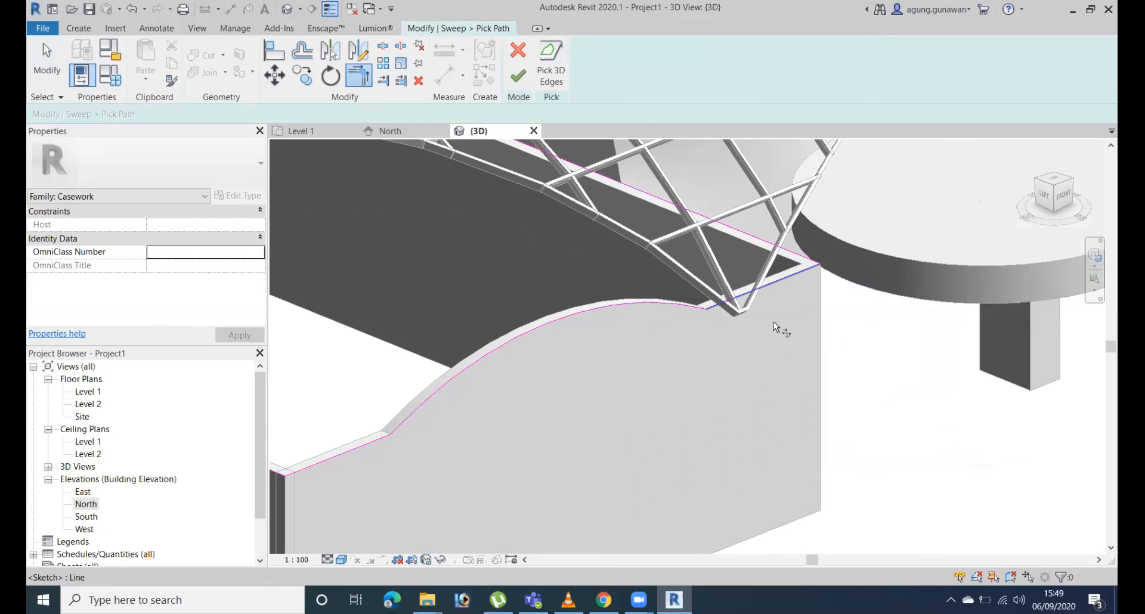
Finish the path edit and complete the cornice sweep along the reshaped wall top.
scroll(591, 427, "down", 1)
middle_click_drag(585, 431, 768, 338)
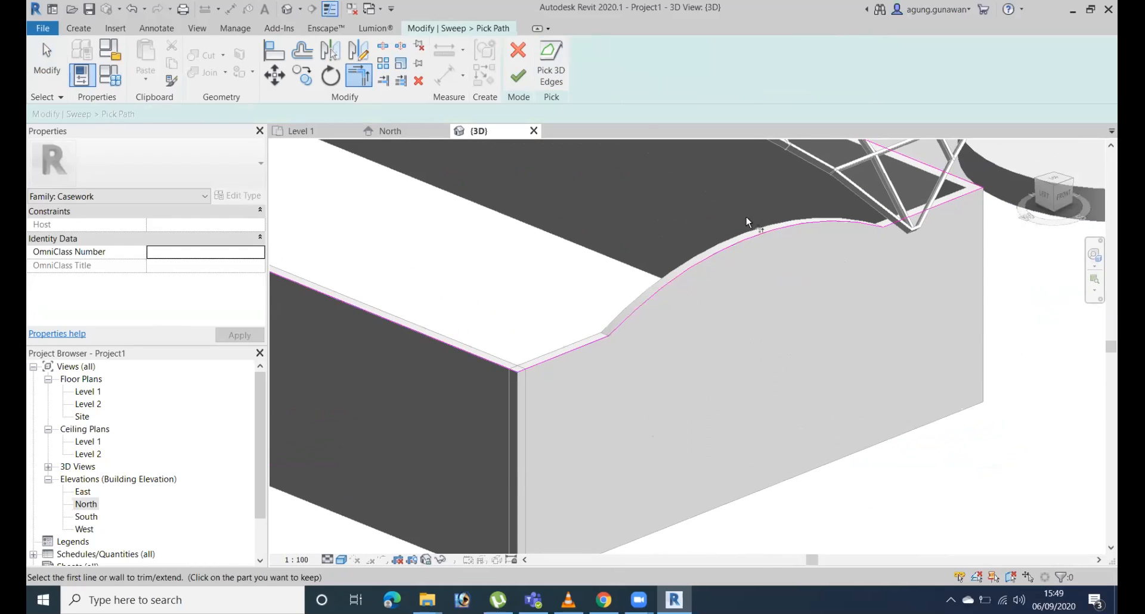
left_click(520, 76)
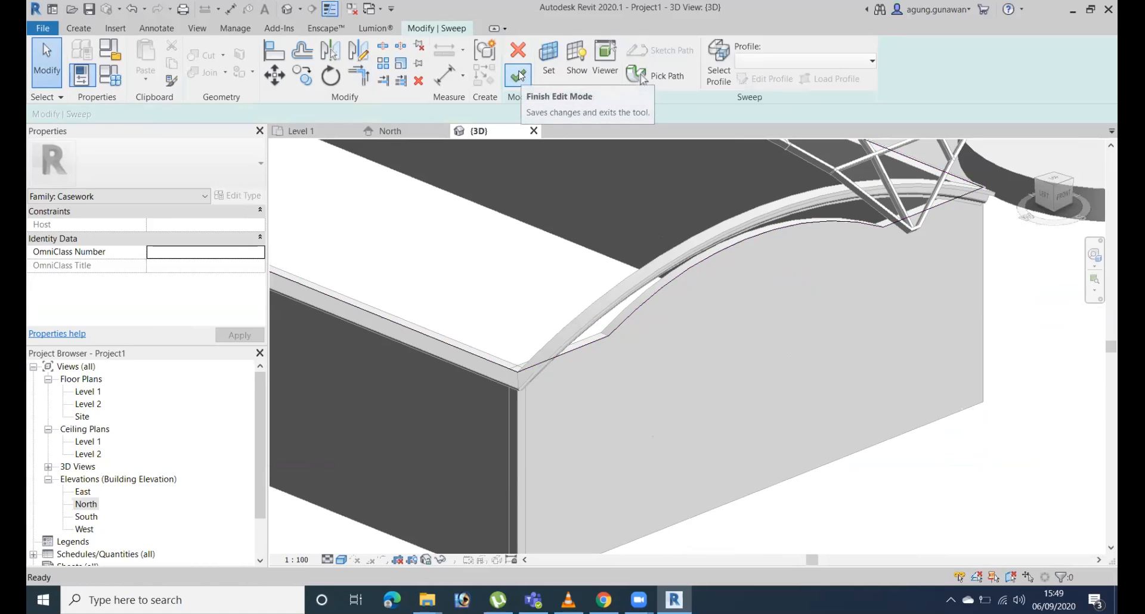
middle_click_drag(643, 240, 972, 399)
scroll(695, 231, "down", 1)
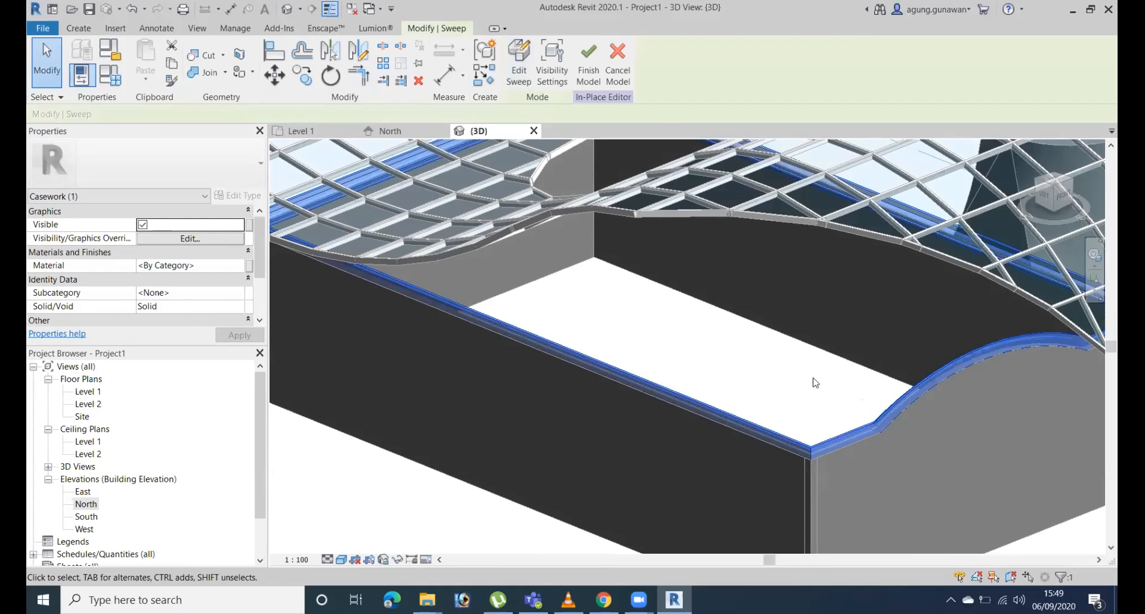
middle_click_drag(813, 378, 722, 168, "shift")
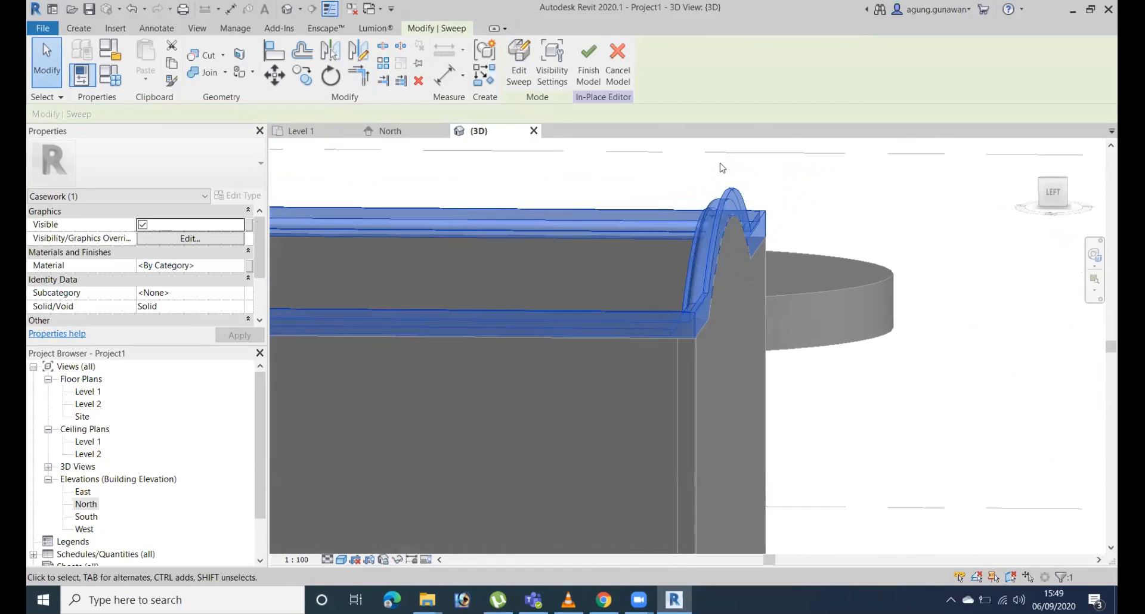
Reopen the cornice sweep for editing and open its profile sketch at the wall's upper corner.
left_click(519, 63)
left_click(1053, 192)
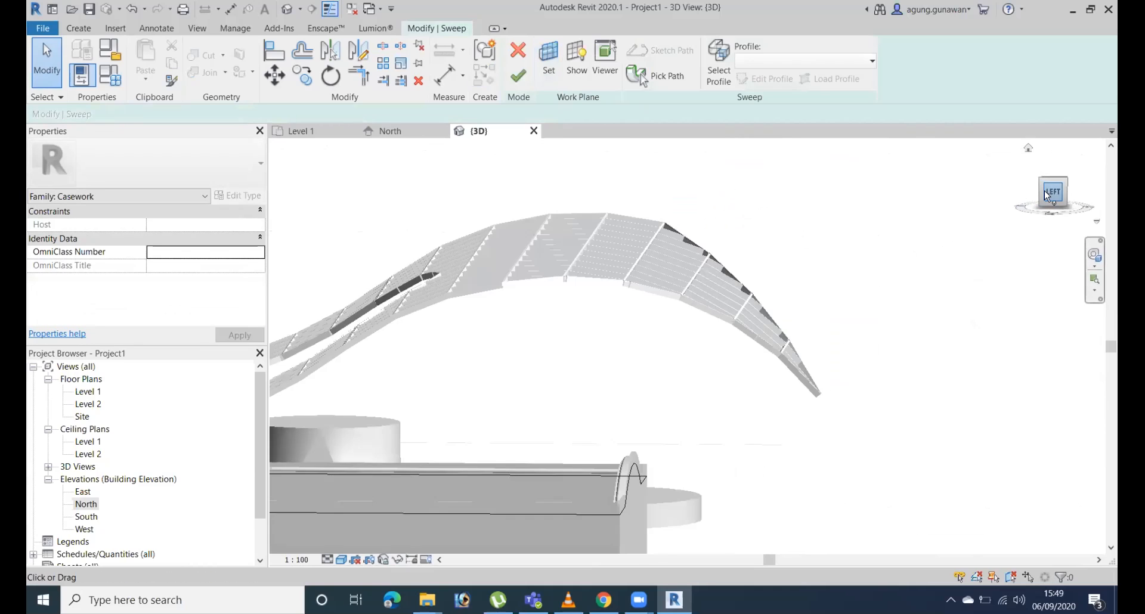
scroll(668, 381, "up", 5)
middle_click_drag(772, 340, 962, 314, "shift")
scroll(941, 274, "up", 3)
left_click(719, 64)
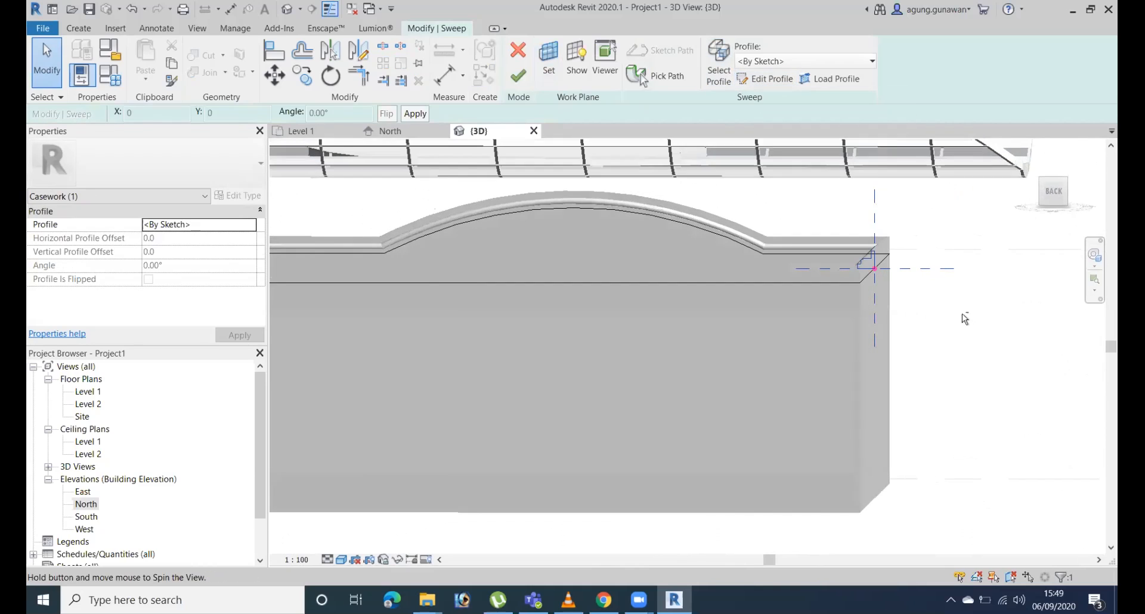
left_click(1054, 192)
left_click_drag(590, 272, 734, 410)
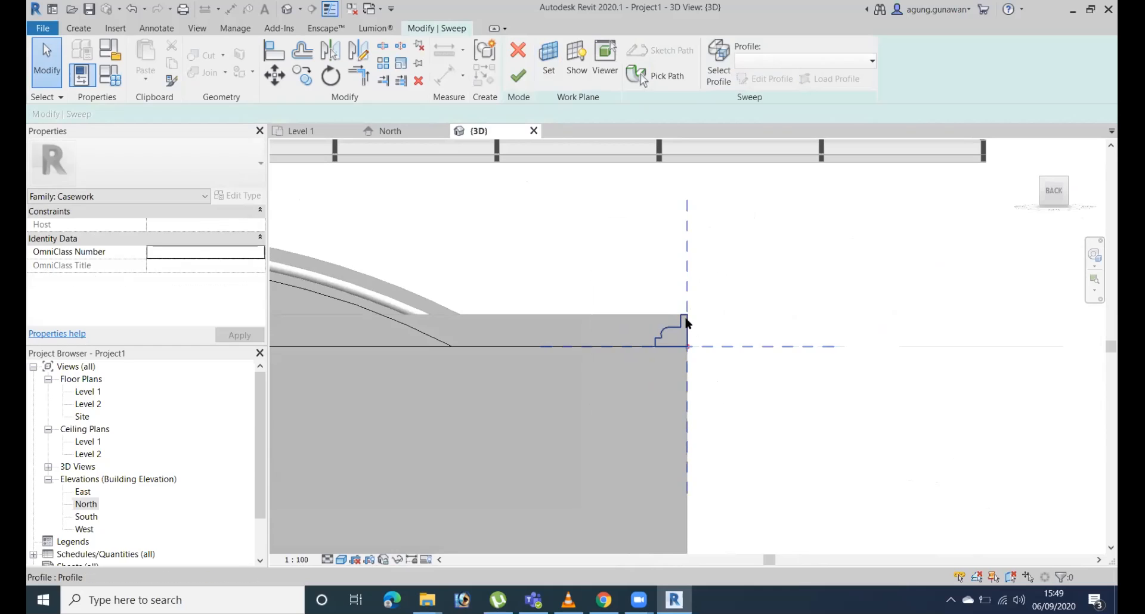
left_click(694, 314)
left_click(772, 79)
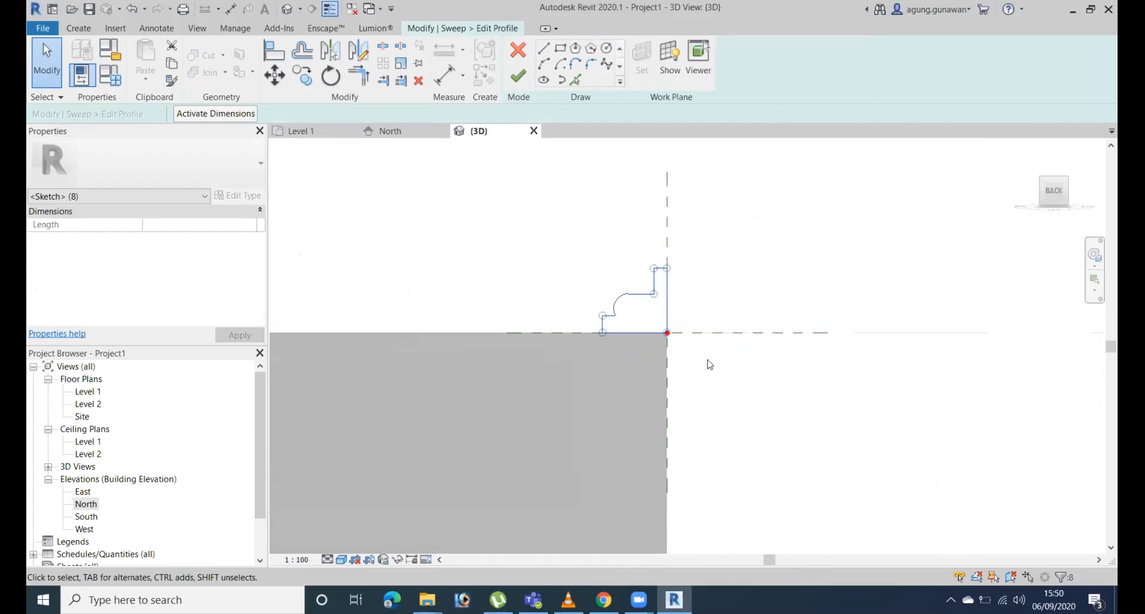
Rotate the cornice profile 180° about its path point and finish the profile, the sweep and the in-place model.
key("o")
key("space")
left_click(667, 333)
left_click(664, 218)
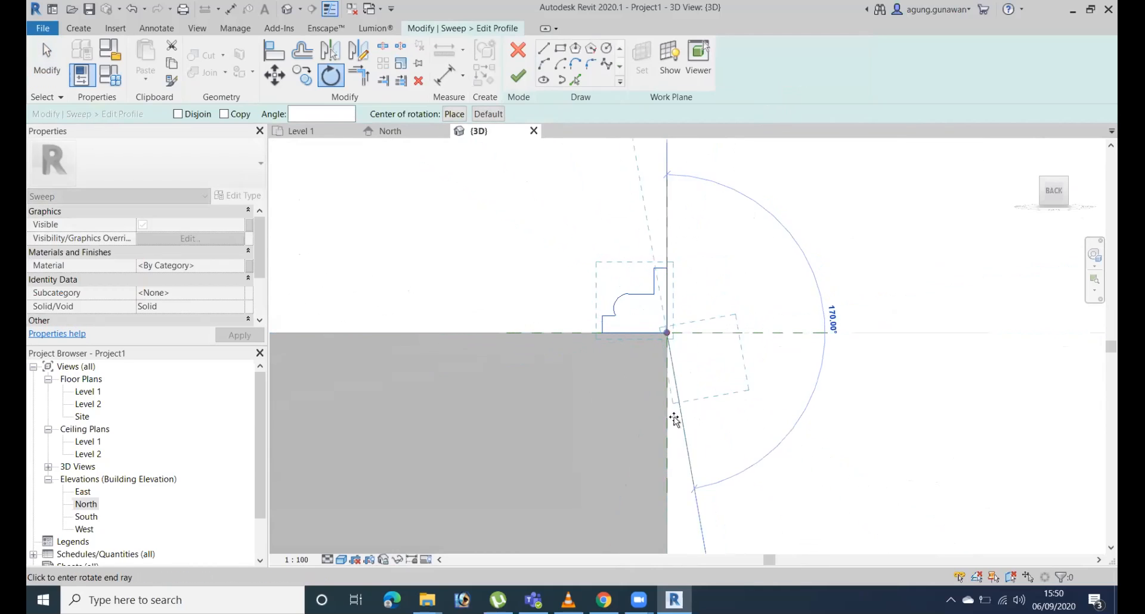
left_click(672, 422)
key("Escape")
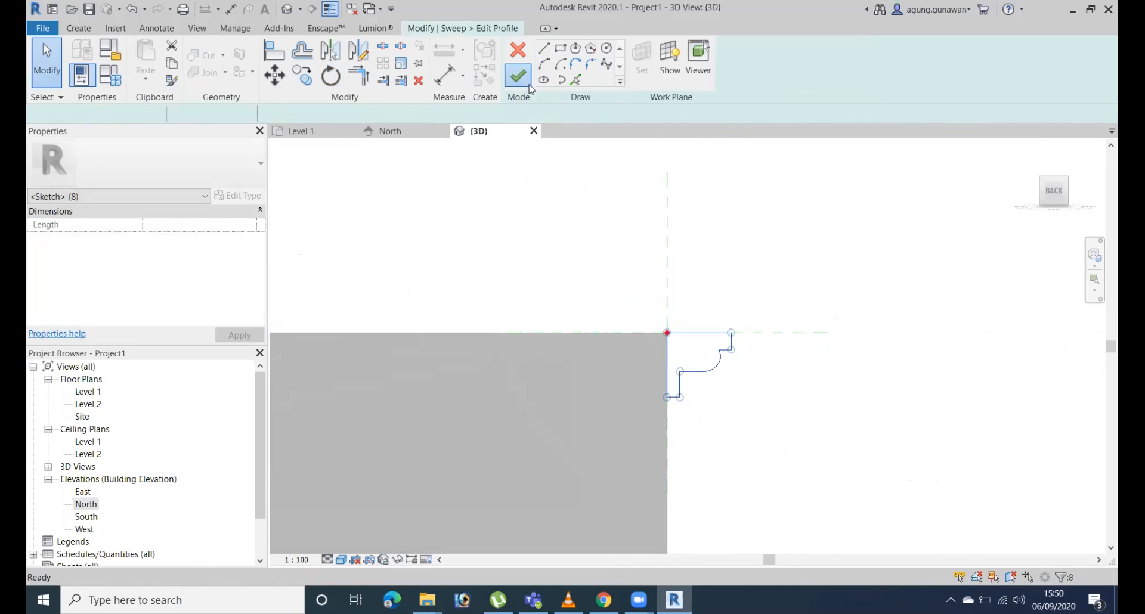
left_click(518, 76)
left_click(518, 76)
left_click(596, 84)
Examine the cornice from several angles along the walls and over the end wall's arched top.
middle_click_drag(774, 312, 625, 418, "shift")
middle_click_drag(1055, 434, 706, 359)
scroll(706, 360, "up", 4)
scroll(1017, 311, "down", 2)
middle_click_drag(1048, 365, 1066, 309)
scroll(739, 278, "up", 3)
middle_click_drag(734, 279, 992, 284)
left_click(720, 267)
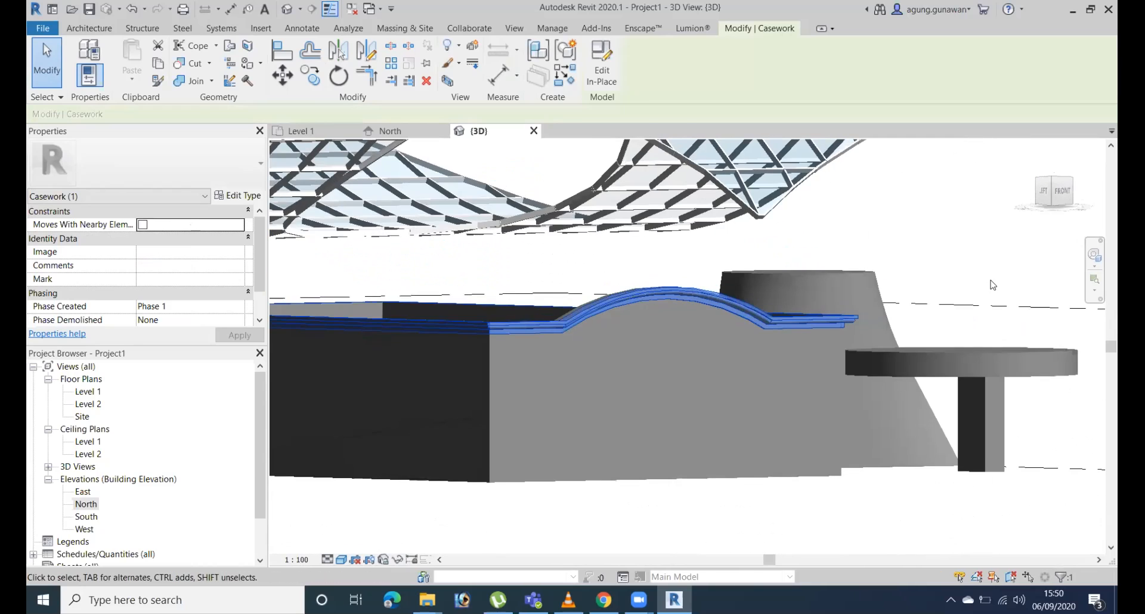
left_click(992, 284)
scroll(901, 337, "down", 1)
scroll(919, 341, "down", 3)
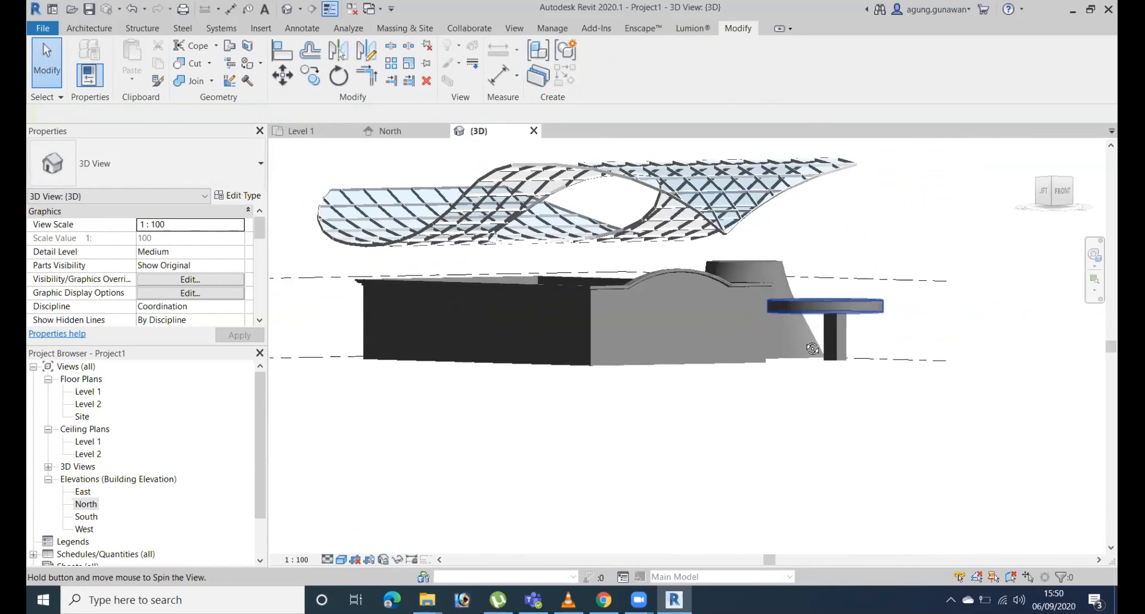
middle_click_drag(919, 341, 711, 417, "shift")
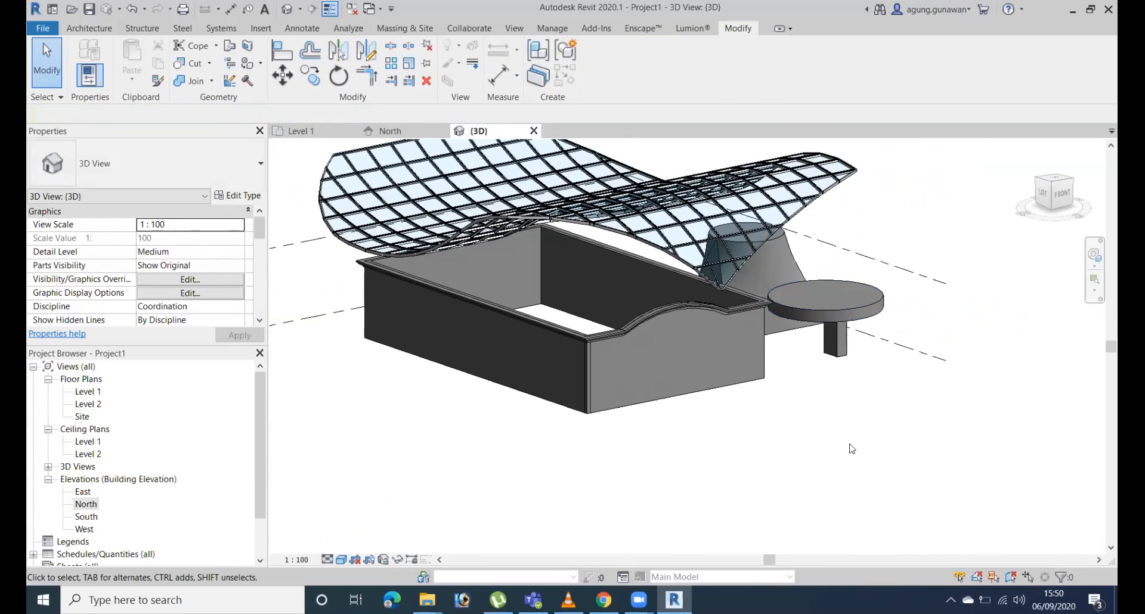
Create a new in-place model component in the Casework category, accepting the default name Casework 2.
left_click(90, 29)
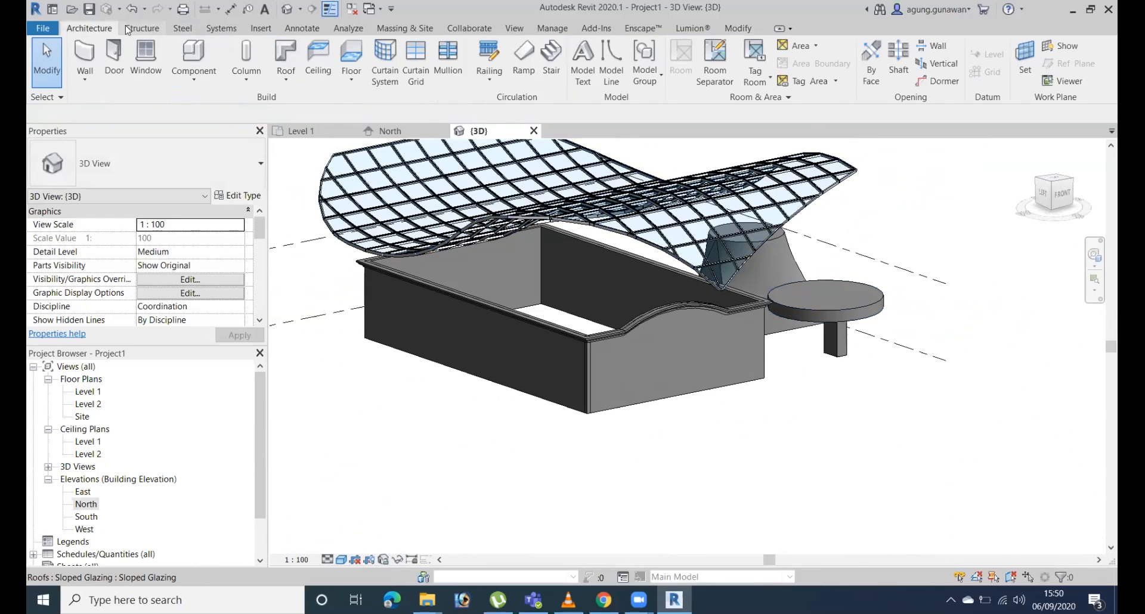
left_click(262, 30)
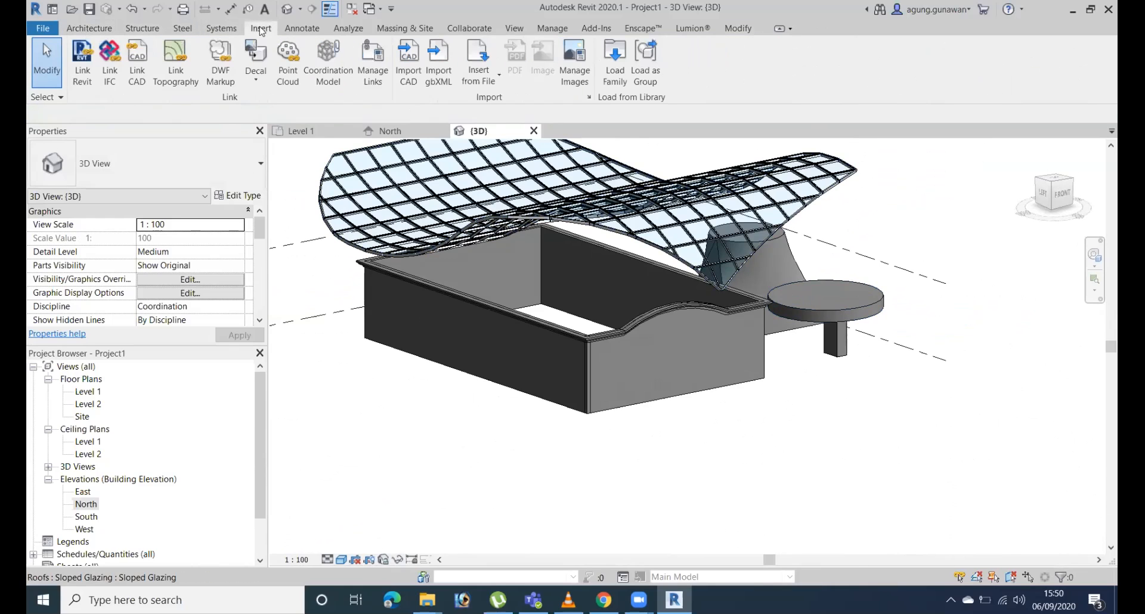
left_click(93, 27)
left_click(209, 87)
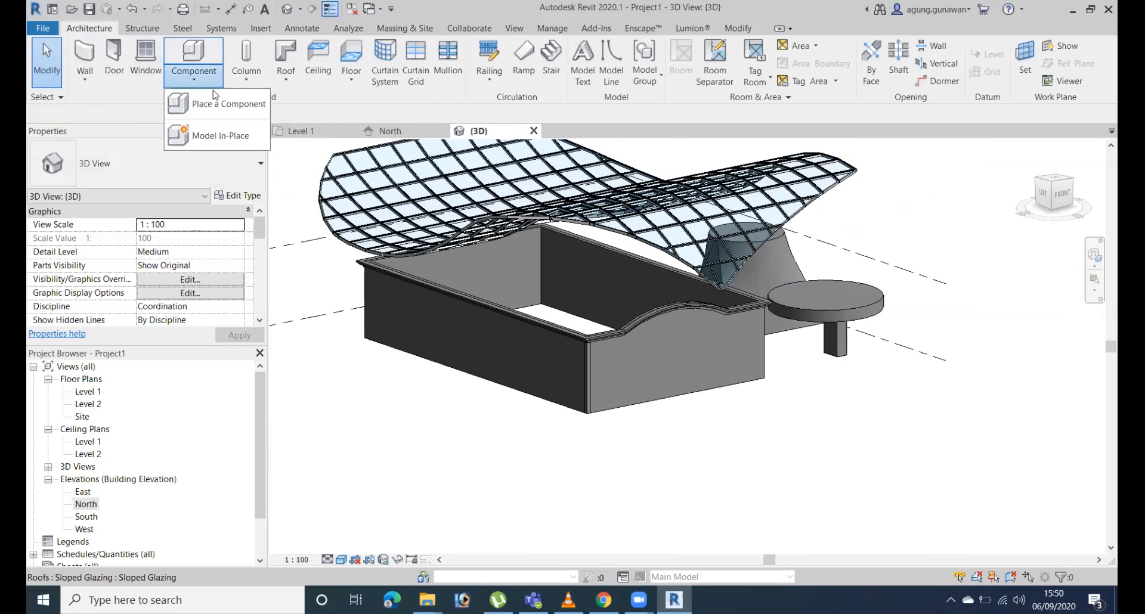
left_click(234, 135)
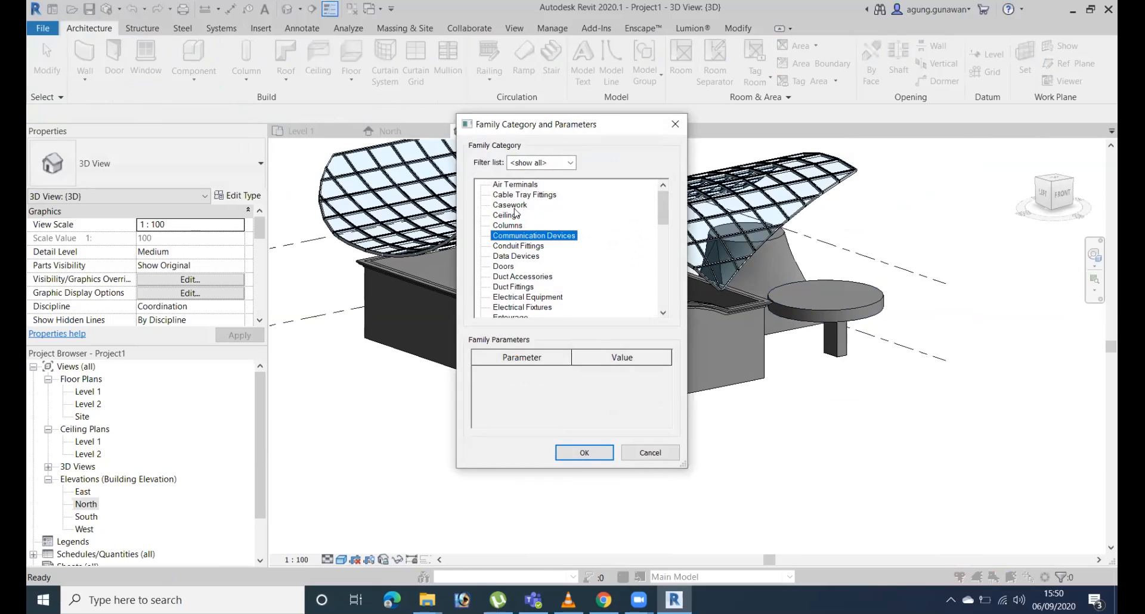
left_click(584, 453)
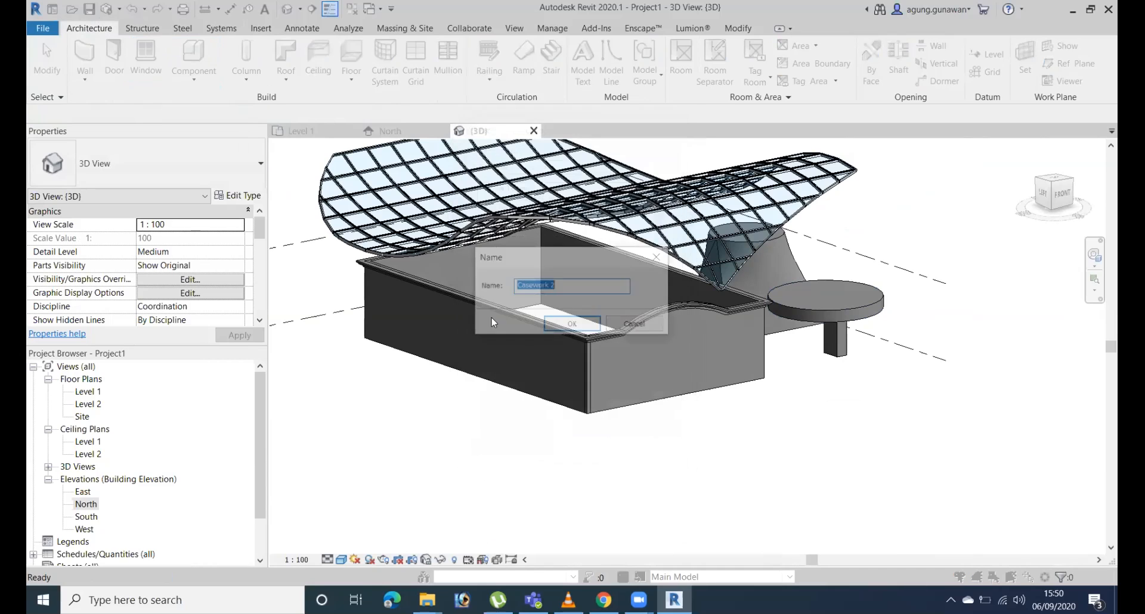
left_click(571, 326)
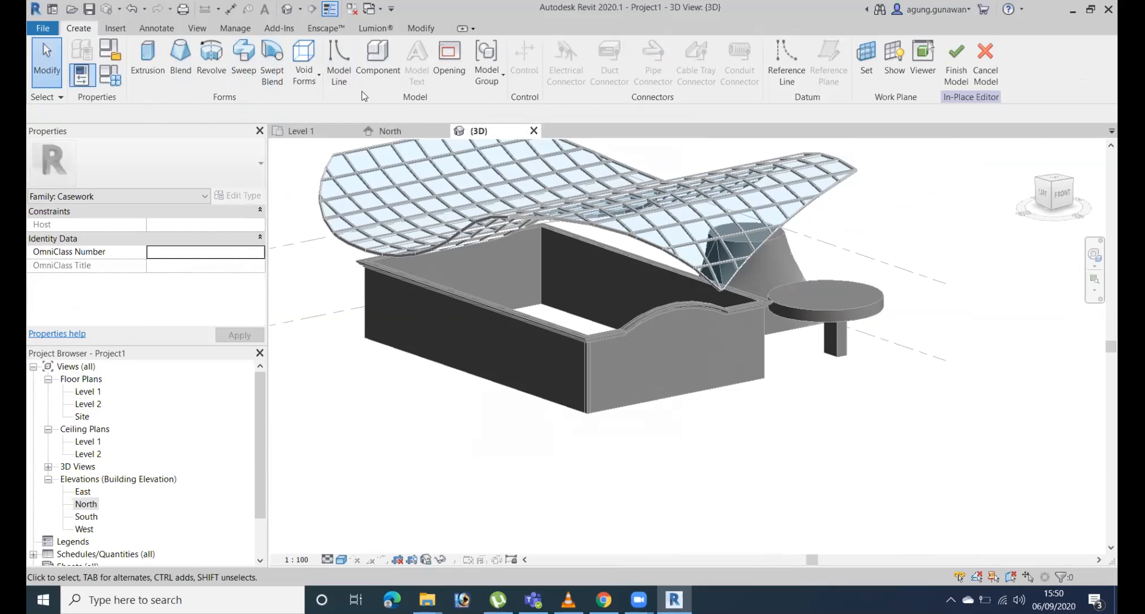
Start a swept blend and sketch a start-end-radius arc as its path in front of the building, finishing the path.
left_click(273, 66)
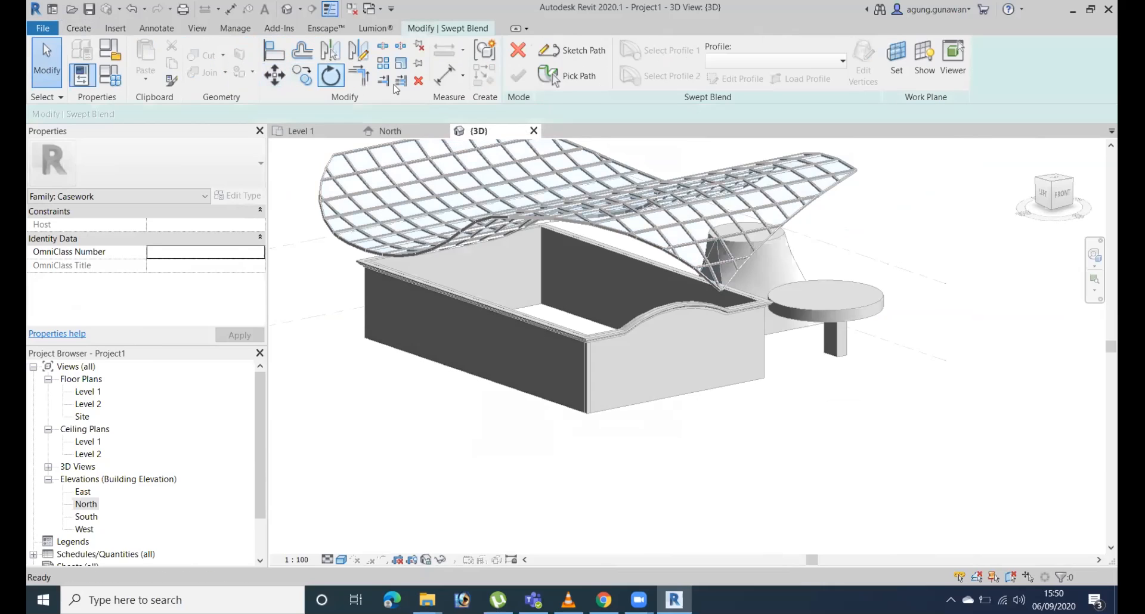
left_click(581, 50)
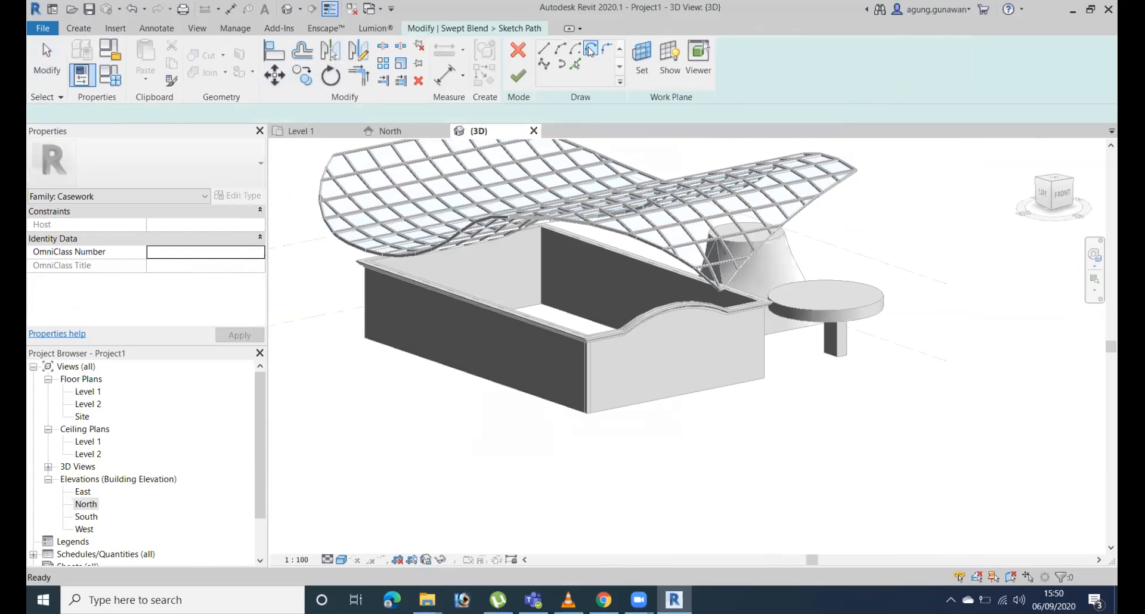
left_click(559, 50)
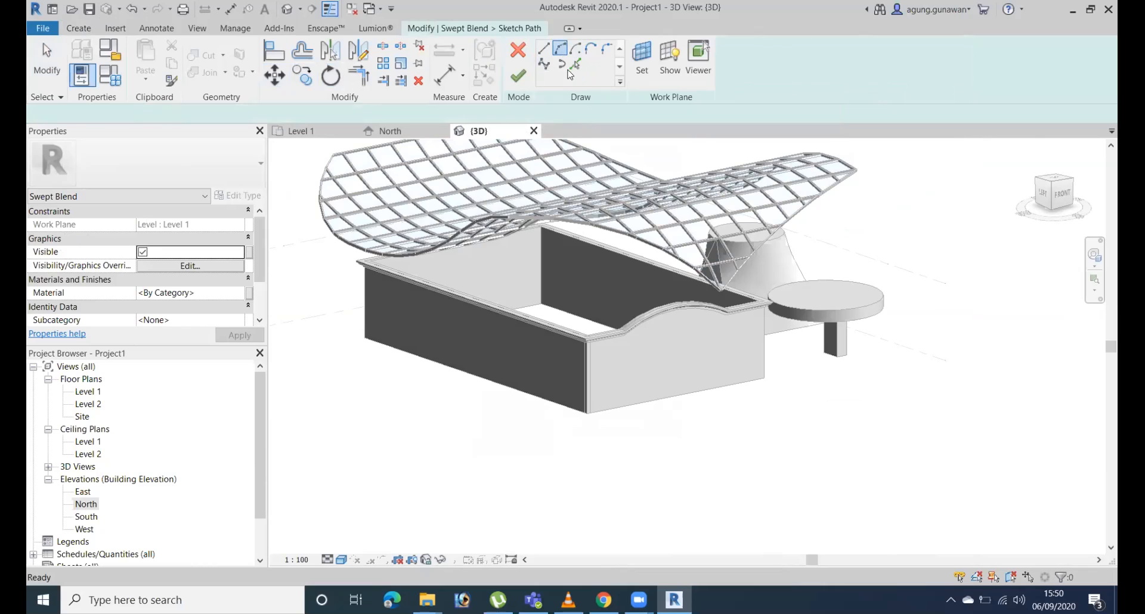
left_click(1054, 184)
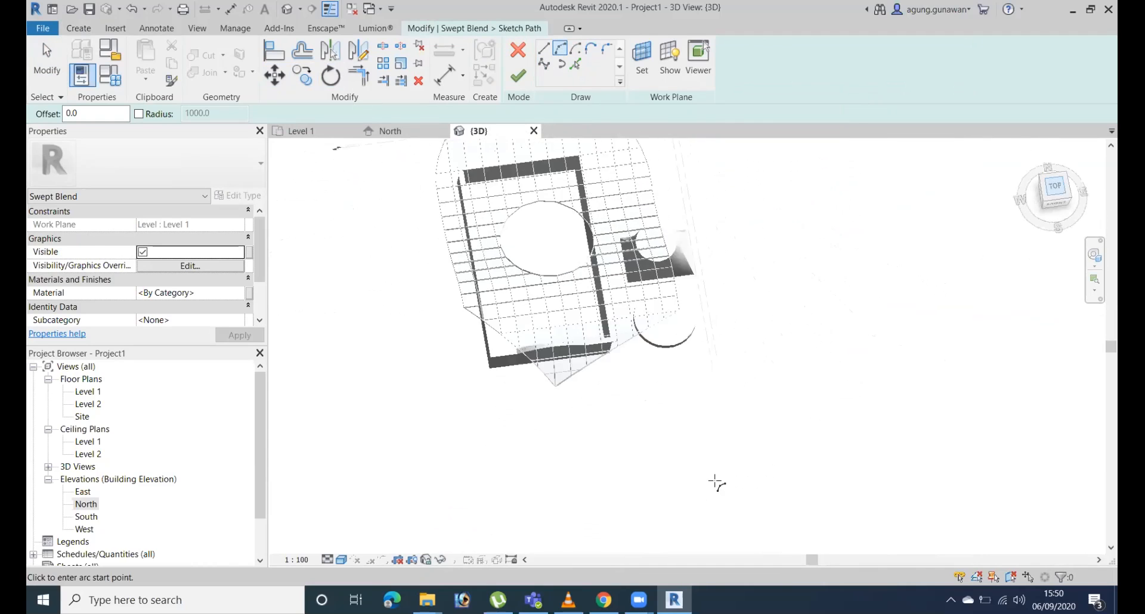
left_click(691, 493)
left_click(802, 492)
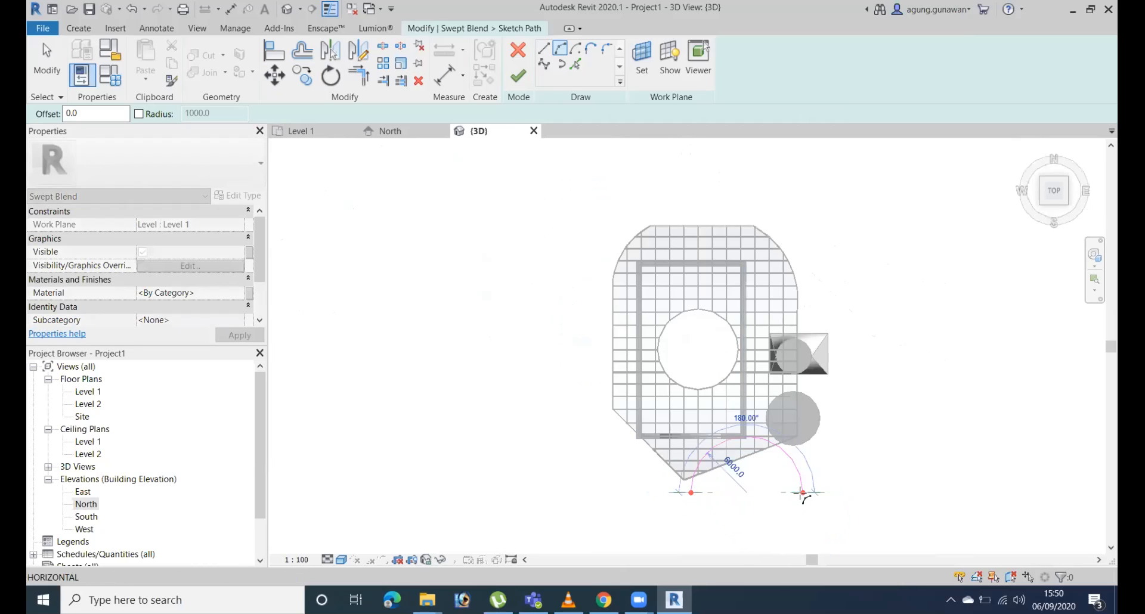
left_click(786, 477)
left_click(517, 77)
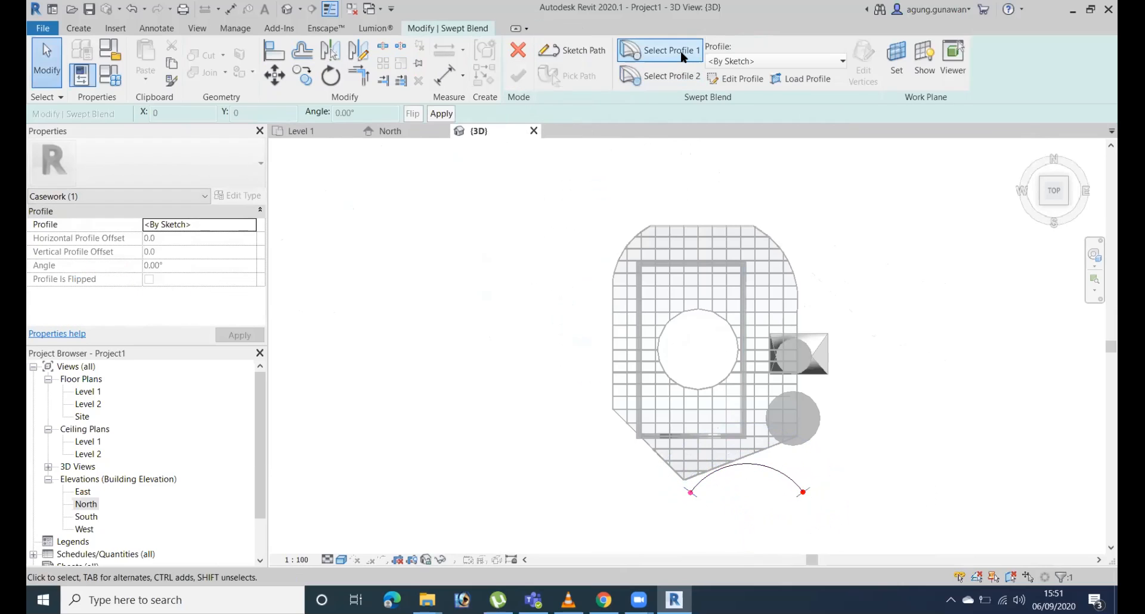
Open the swept blend's first profile for sketching at the arc path's start point.
middle_click_drag(777, 492, 864, 149, "shift")
scroll(716, 498, "up", 6)
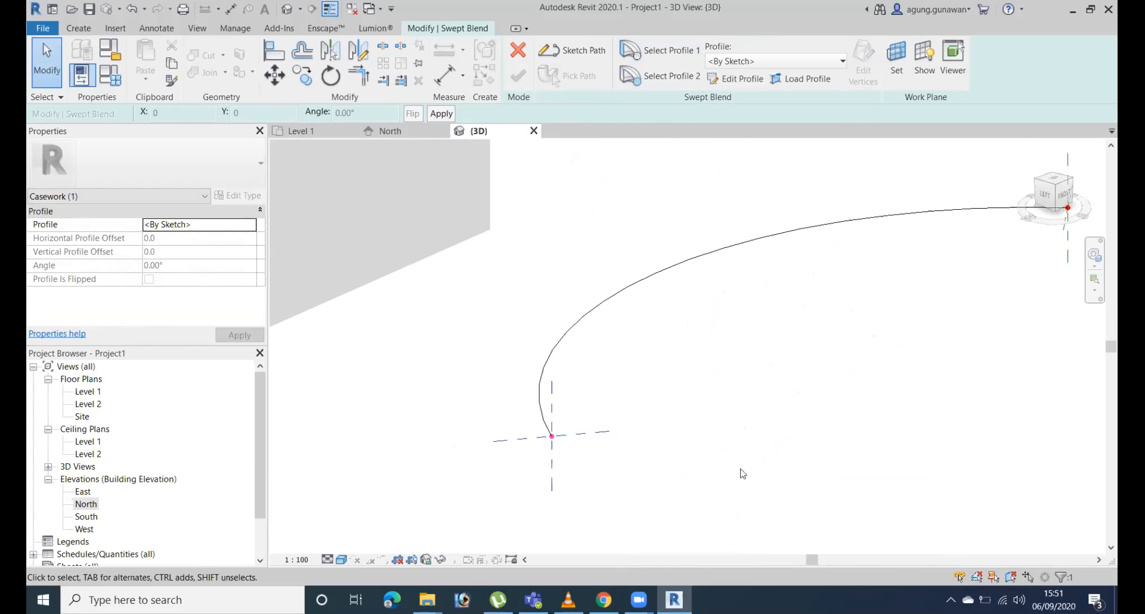
middle_click_drag(741, 469, 733, 452, "shift")
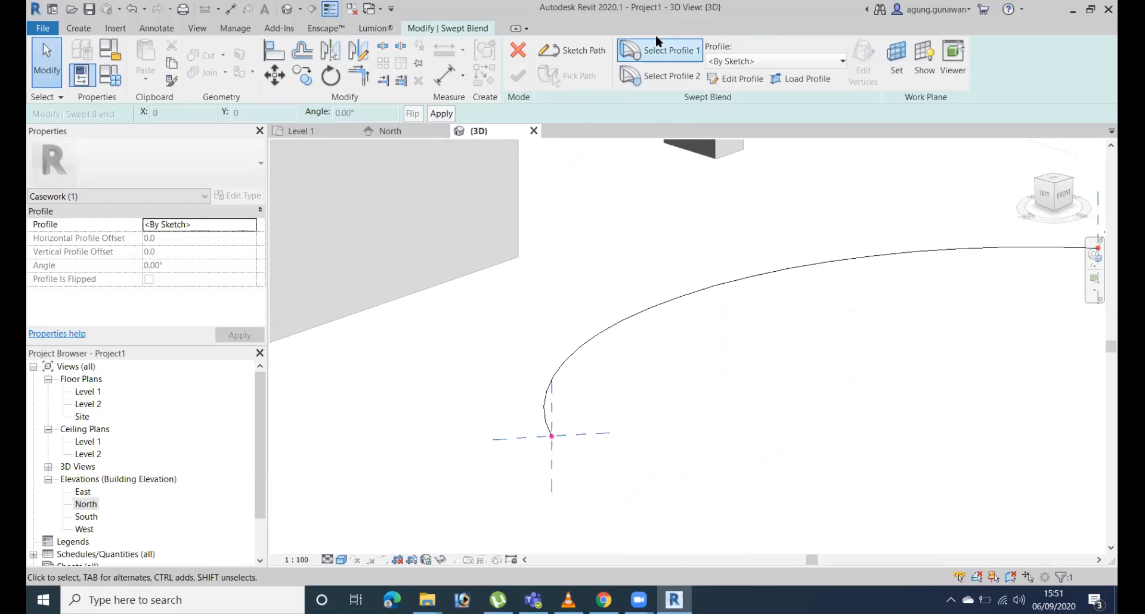
left_click(750, 82)
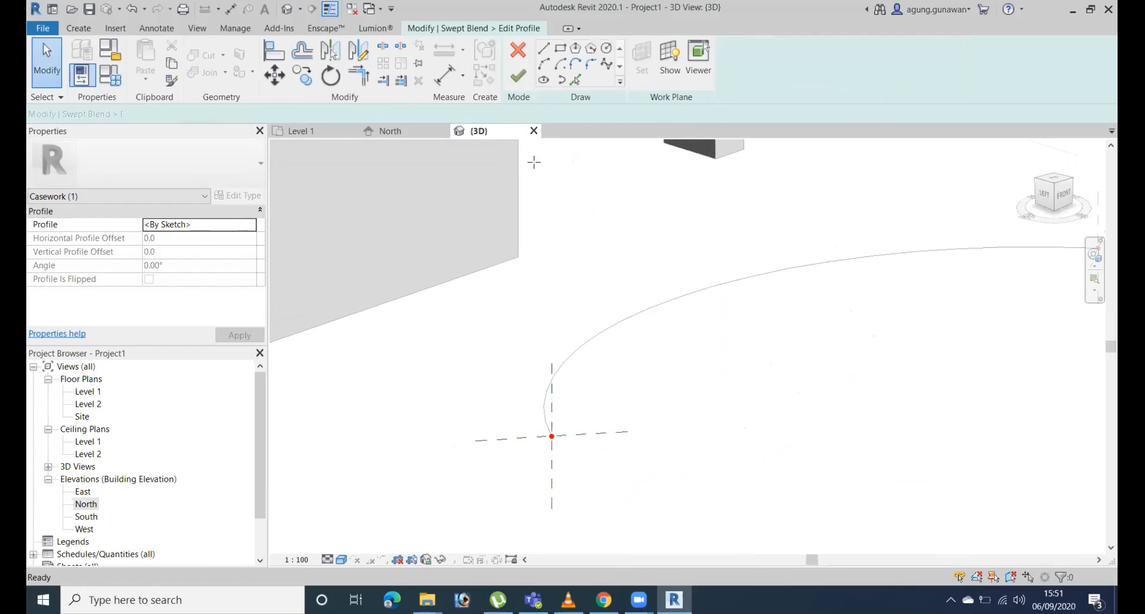
left_click(575, 47)
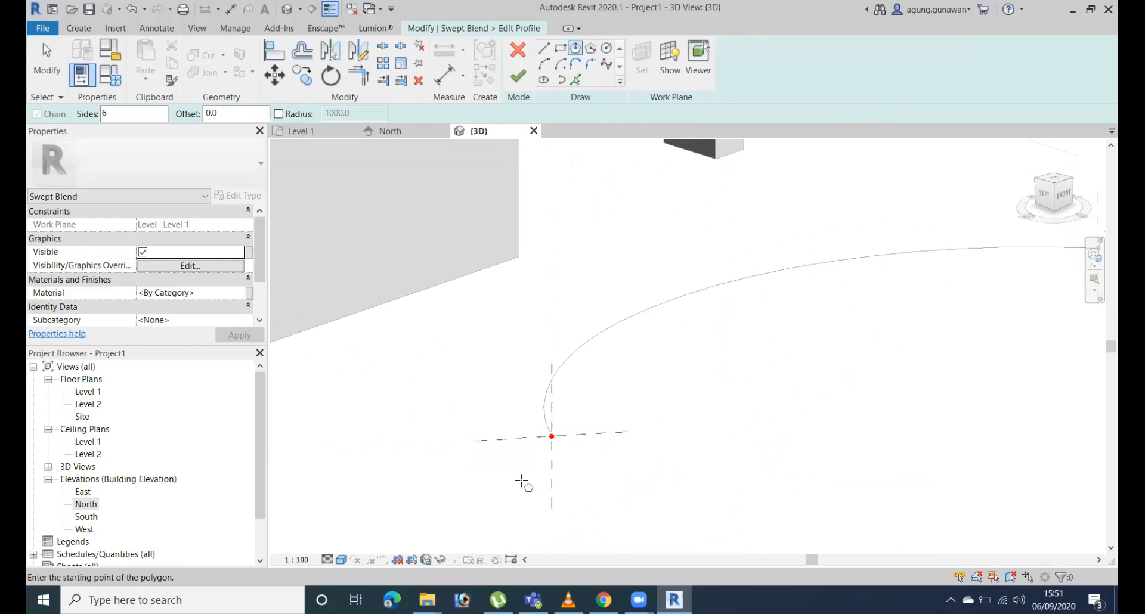
left_click(523, 481)
key("Escape")
Sketch a rectangle about 1400 by 1300 around the arc's start point as the first profile and finish the profile.
left_click(560, 48)
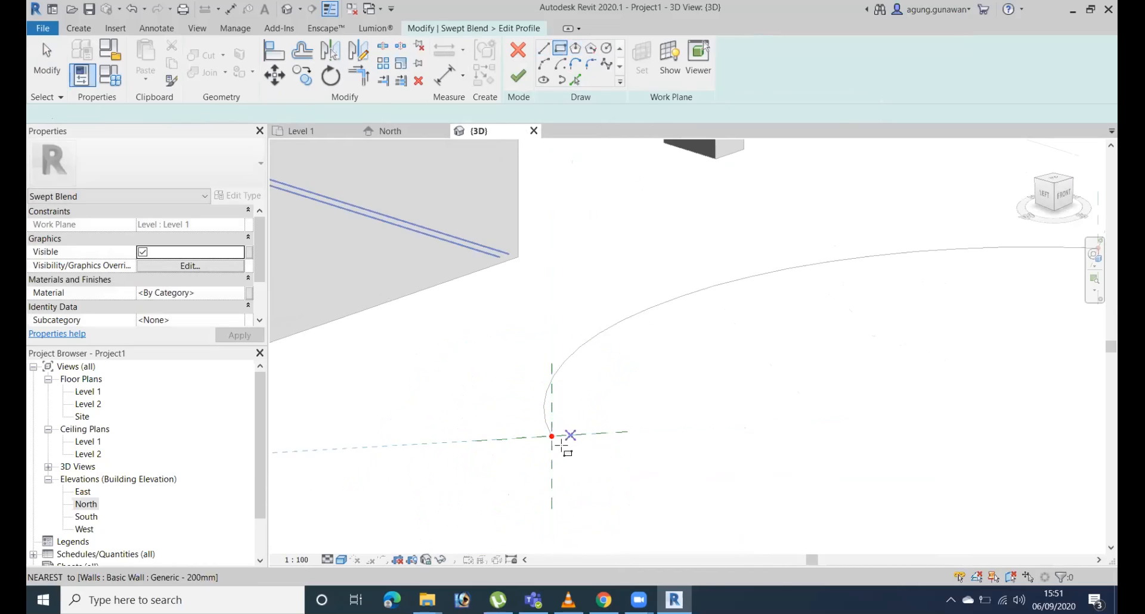
left_click(506, 392)
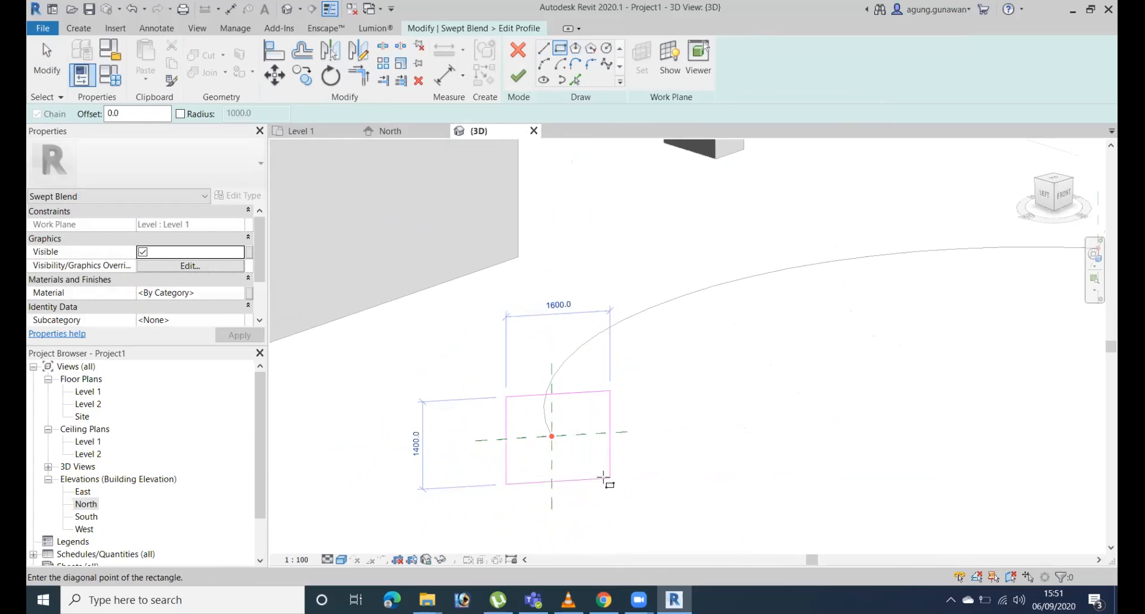
left_click(597, 477)
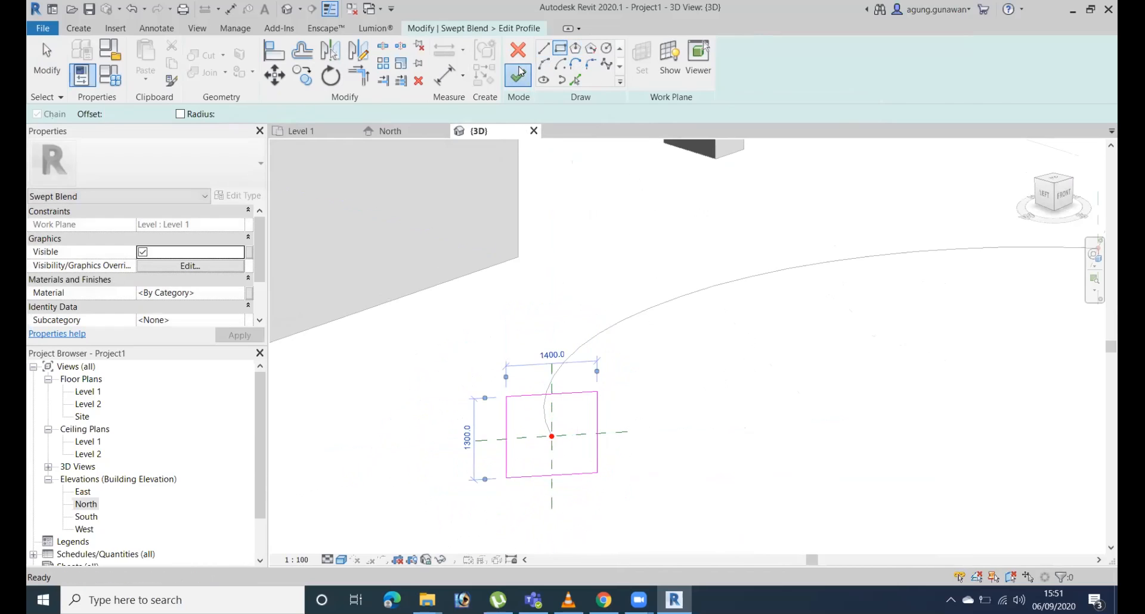
left_click(517, 76)
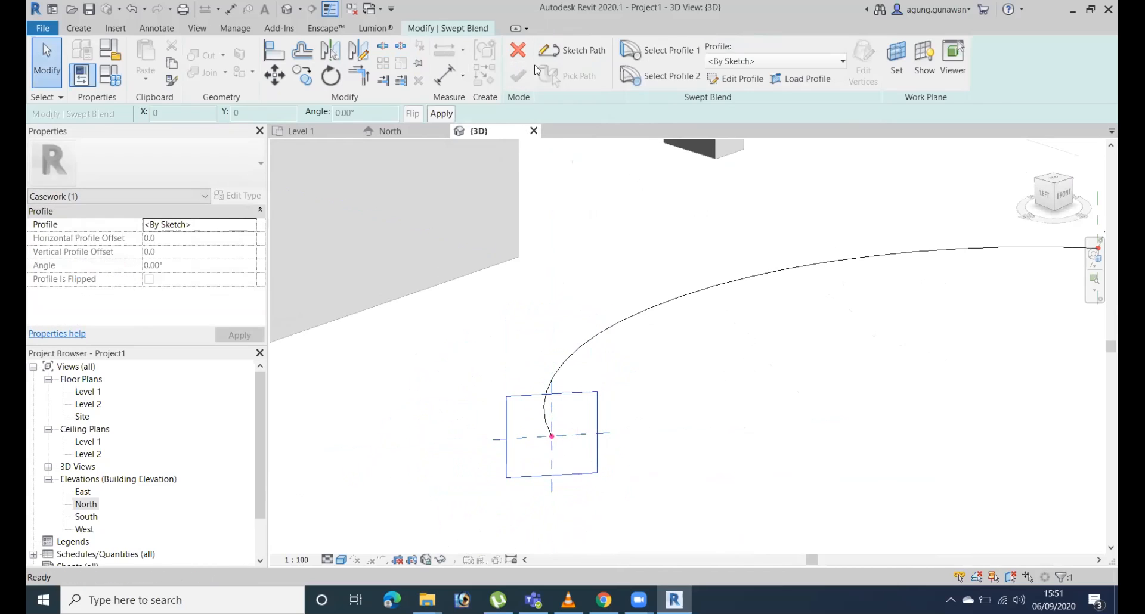
Sketch a six-sided polygon centred on the arc's other end as the second profile, finishing the profile and the swept blend.
left_click(685, 80)
left_click(744, 79)
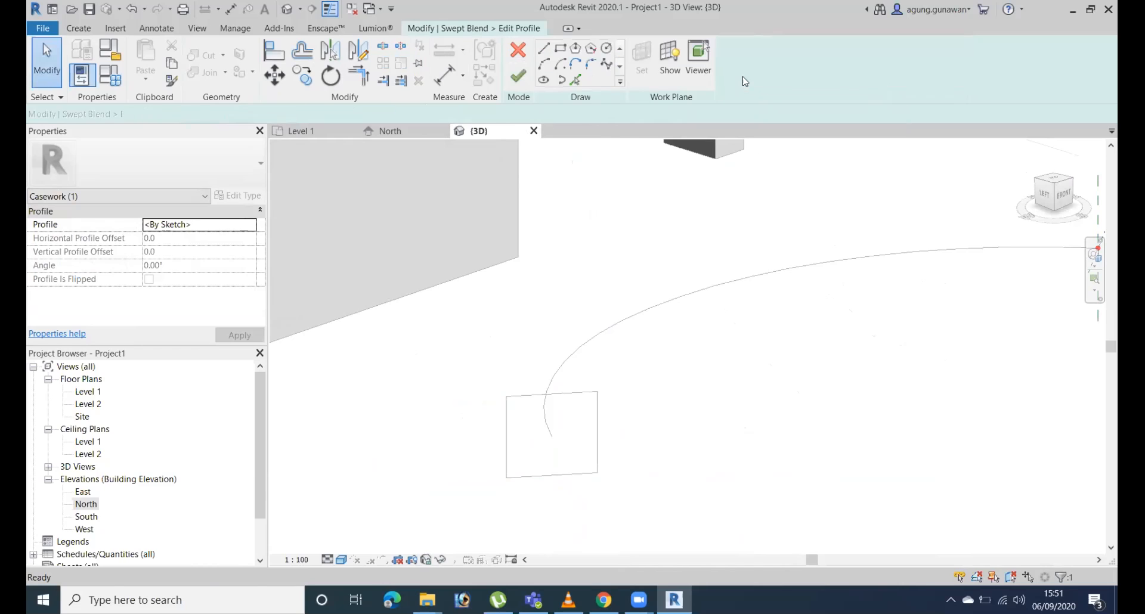
mouse_move(890, 338)
middle_mouse_down()
mouse_move(454, 257)
mouse_move(480, 300)
middle_mouse_up()
middle_click_drag(829, 329, 625, 210, "shift")
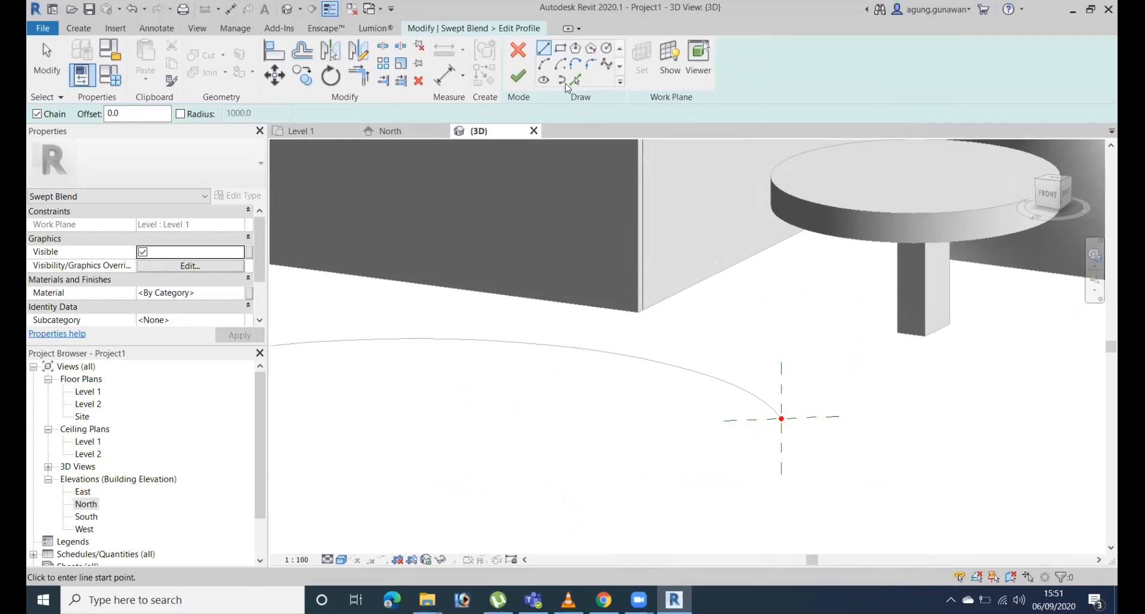
left_click(592, 49)
left_click(575, 48)
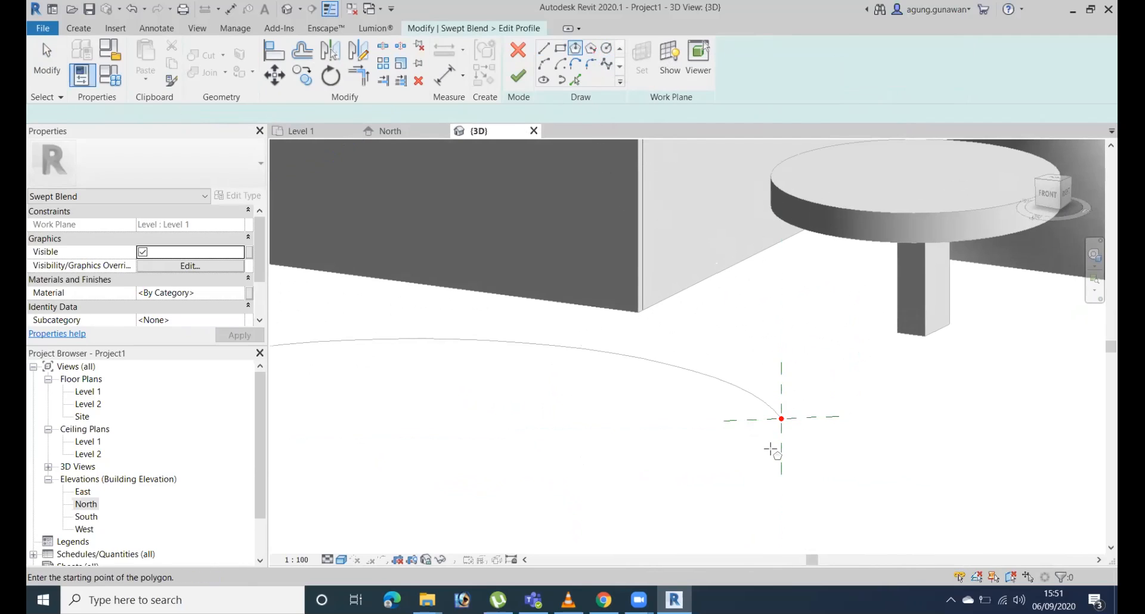
left_click(781, 419)
left_click(800, 444)
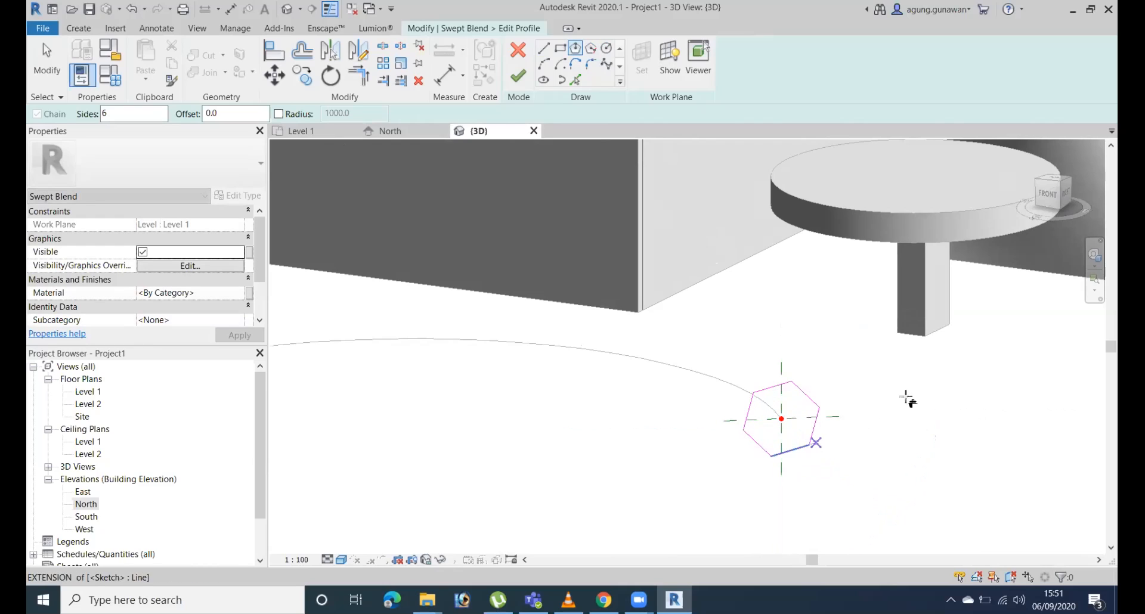
left_click(516, 73)
left_click(517, 74)
scroll(702, 351, "down", 4)
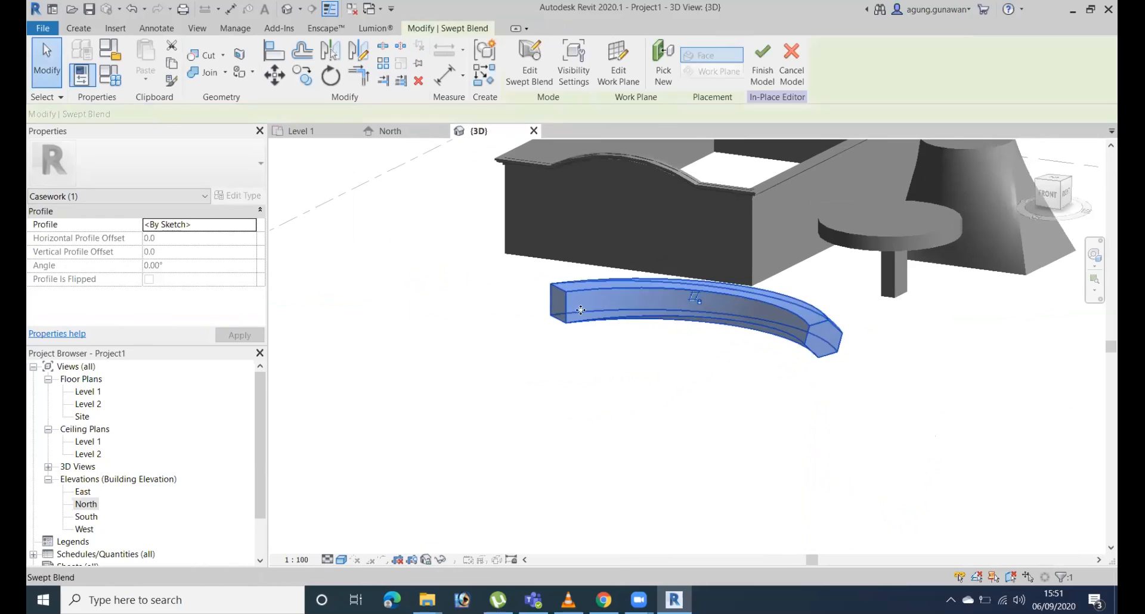
Finish the in-place model and inspect the swept blend's rectangular and hexagonal ends from several angles.
middle_click_drag(819, 447, 868, 415, "shift")
left_click(728, 345)
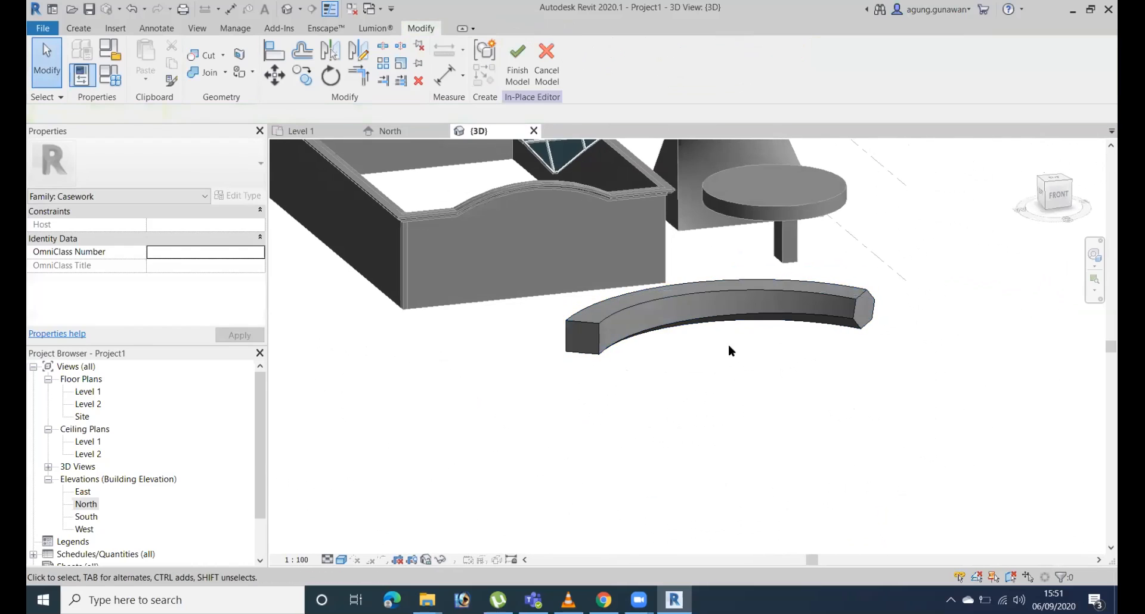
middle_click_drag(882, 302, 968, 388, "shift")
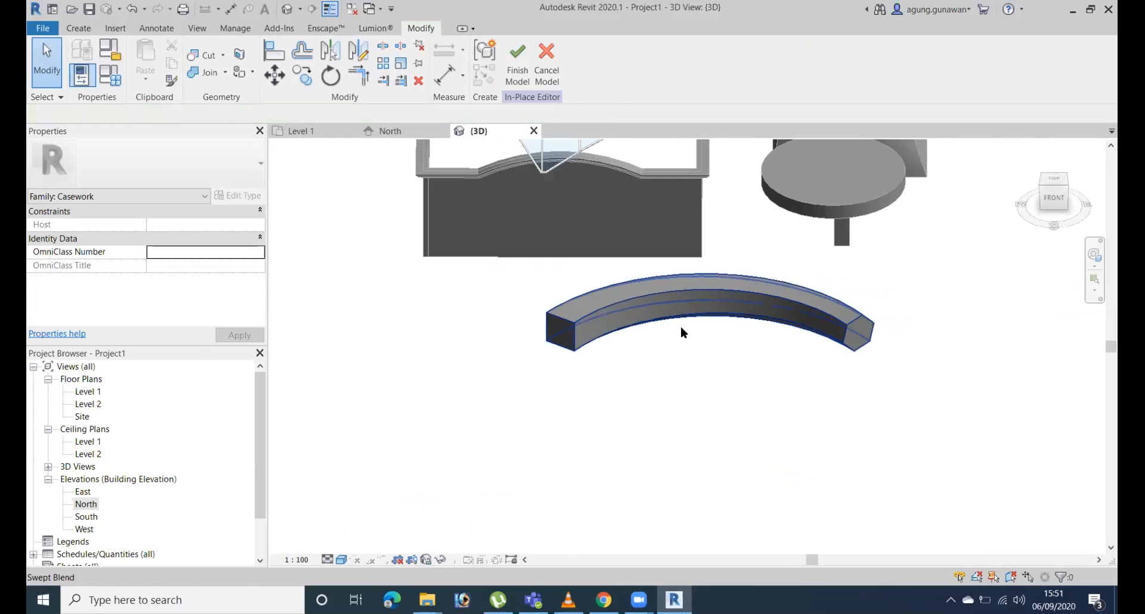
left_click(577, 330)
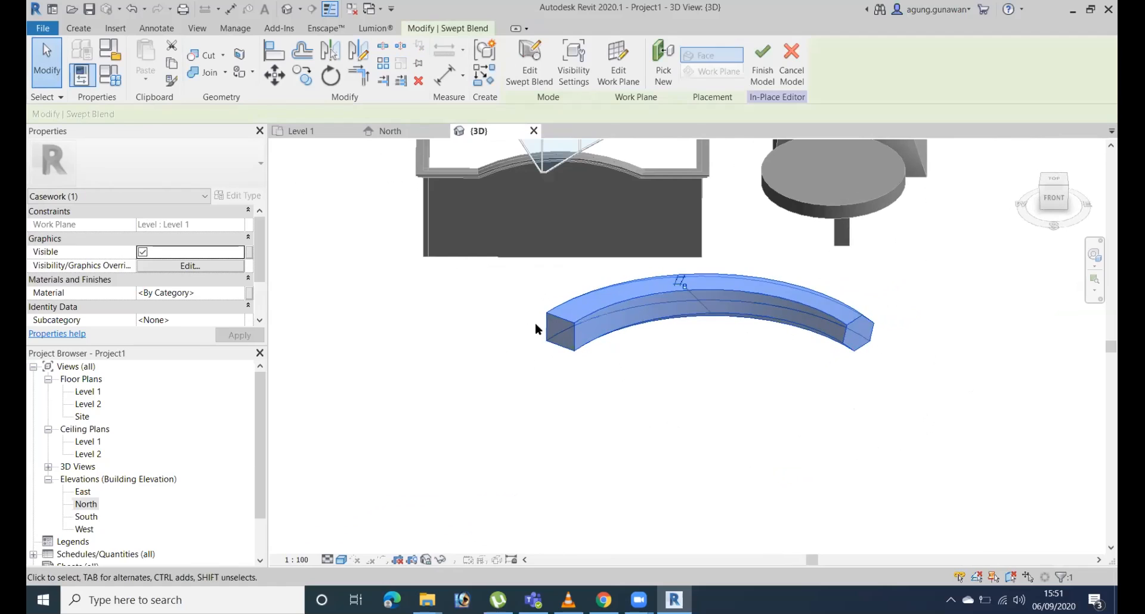
middle_click_drag(849, 383, 969, 336, "shift")
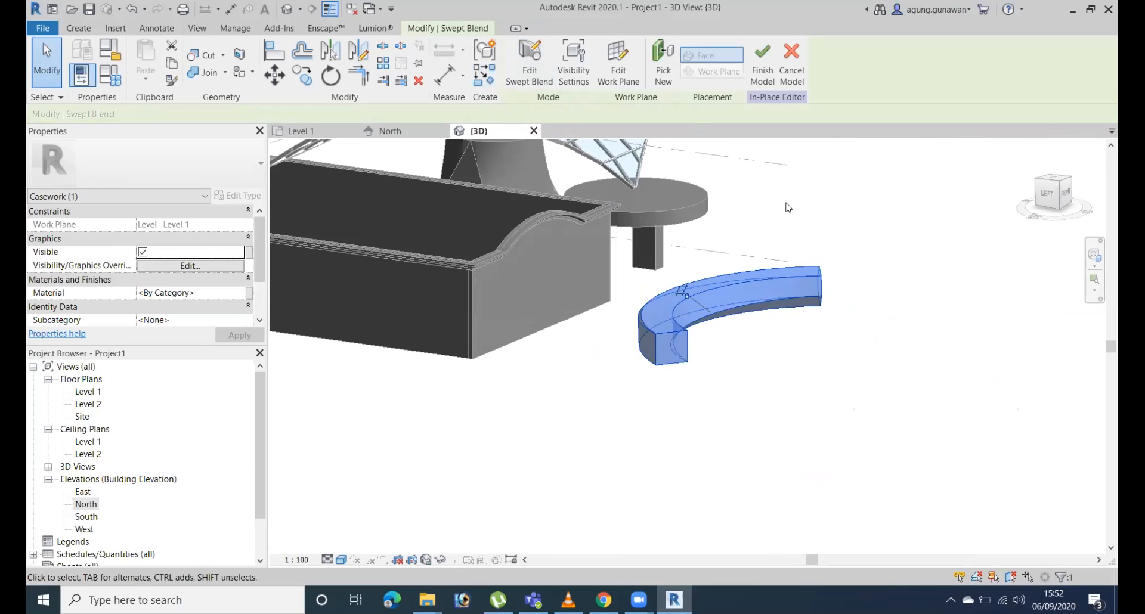
left_click(762, 63)
scroll(749, 386, "down", 3)
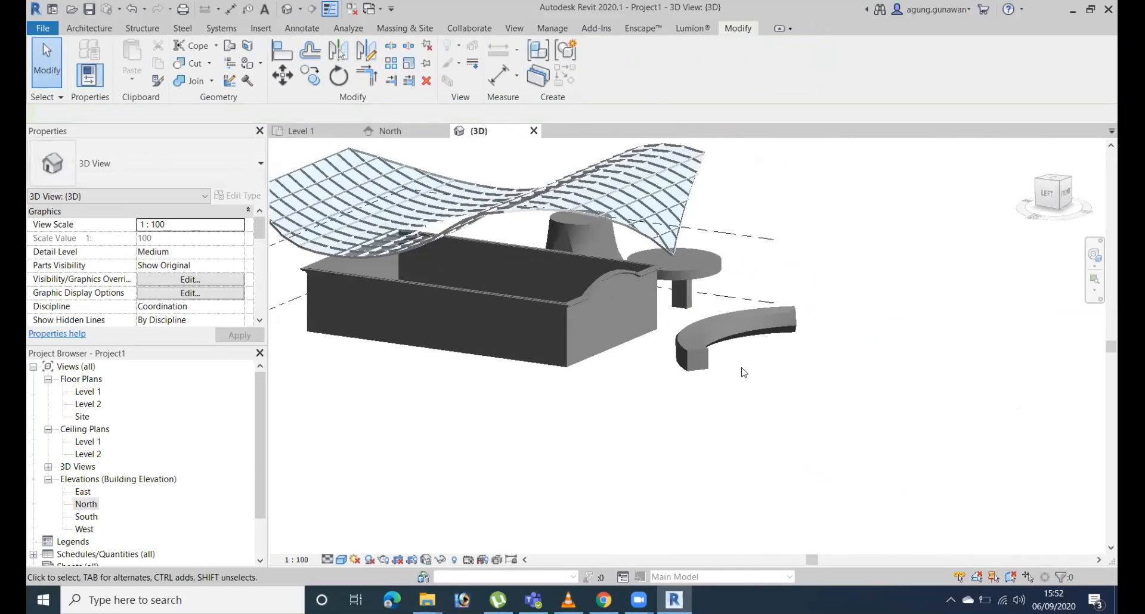
scroll(744, 371, "up", 5)
middle_click_drag(831, 328, 854, 310, "shift")
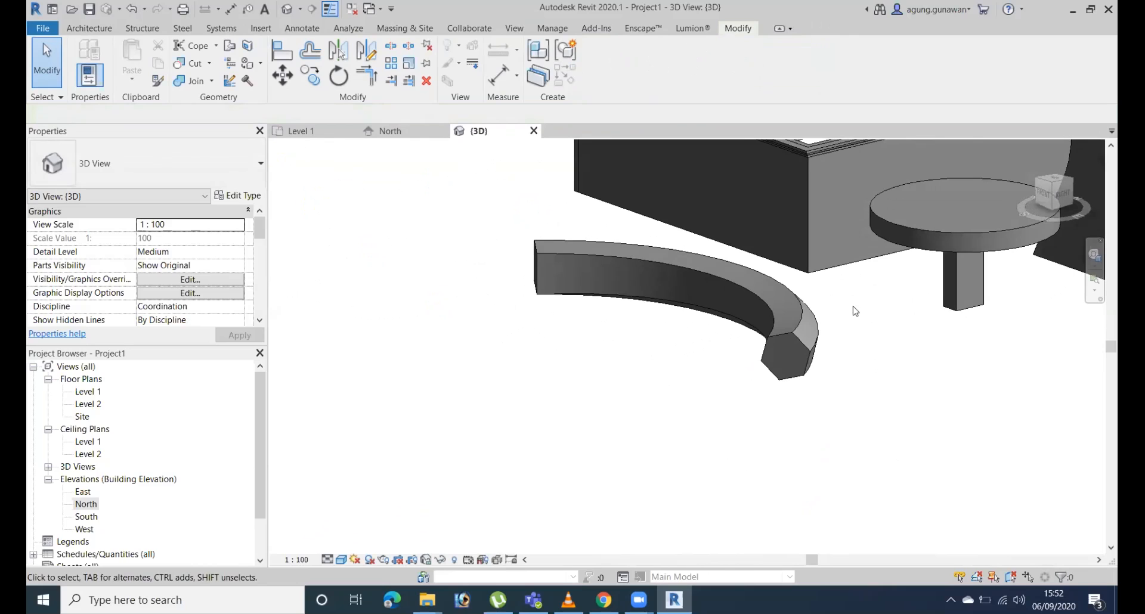
left_click(792, 336)
middle_click_drag(1000, 338, 832, 286, "shift")
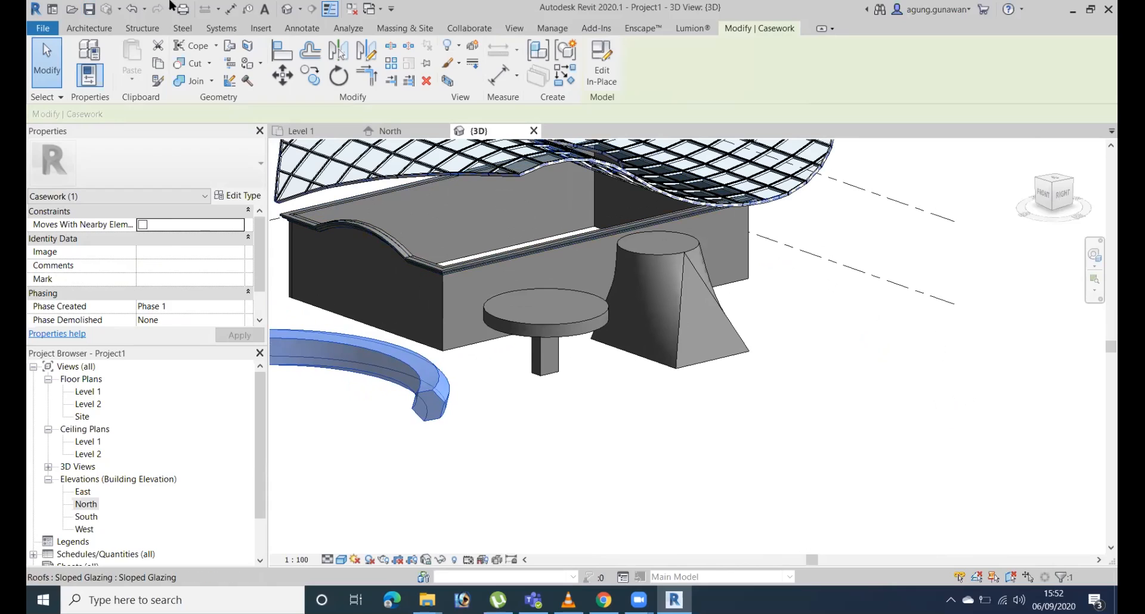
left_click(101, 30)
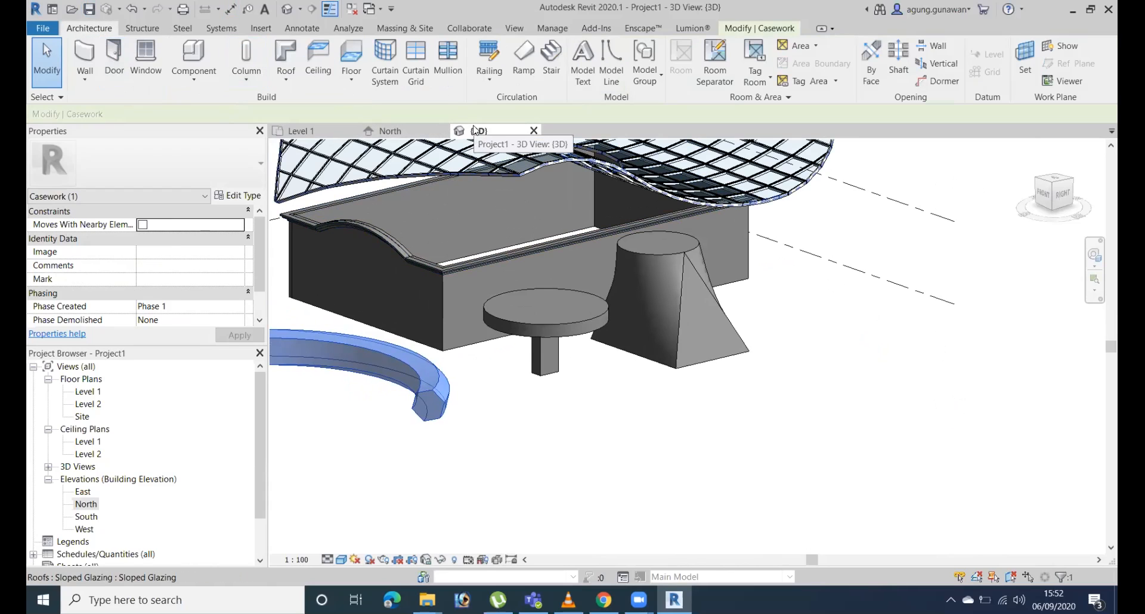
left_click(383, 83)
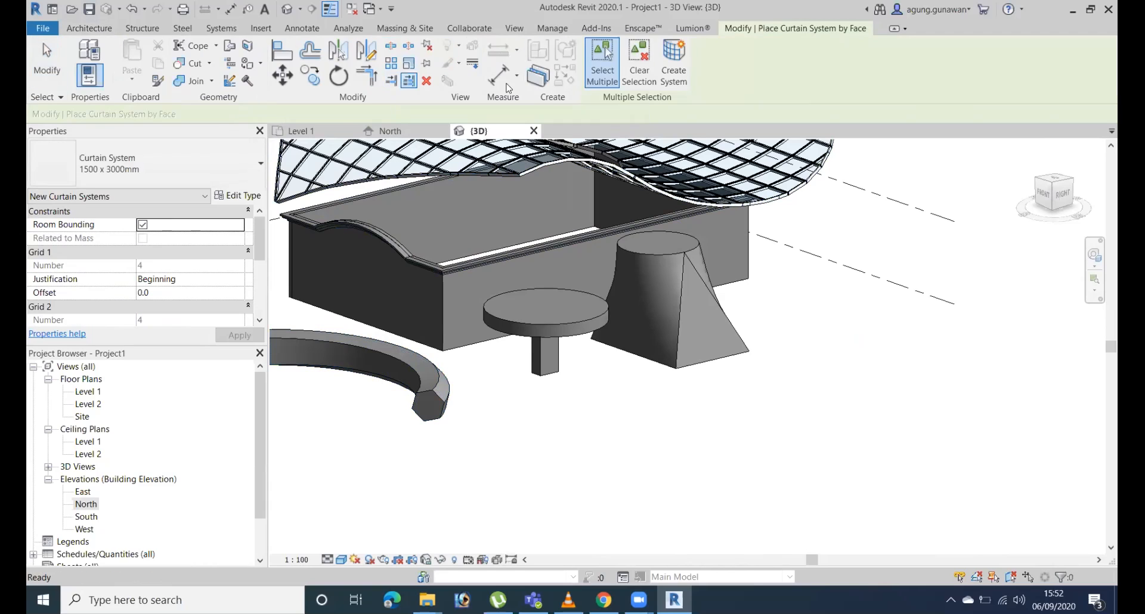
left_click(91, 29)
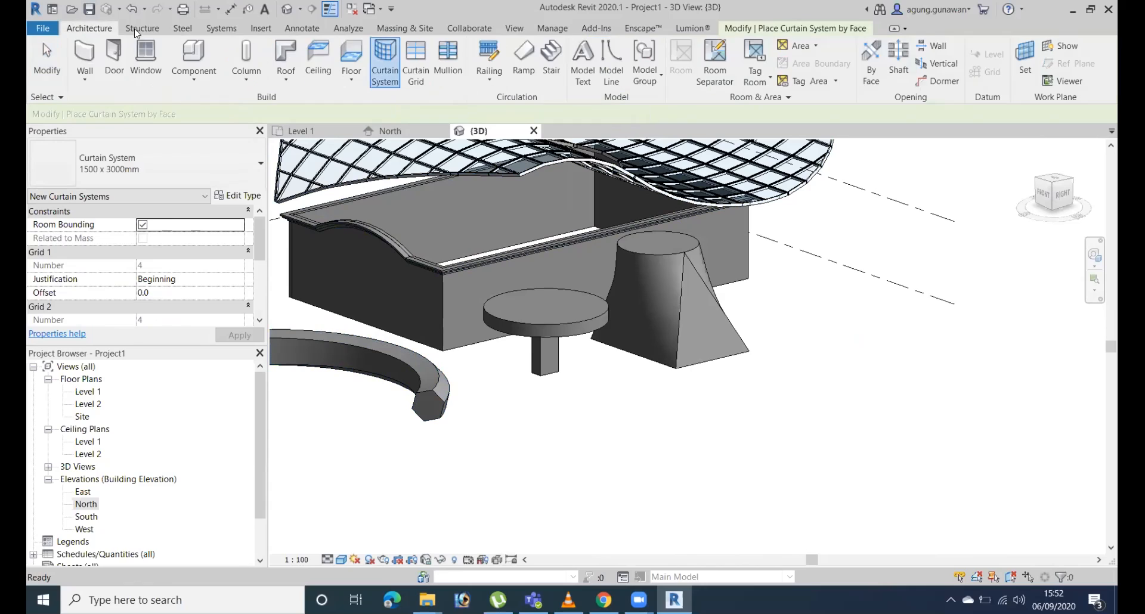
left_click(409, 31)
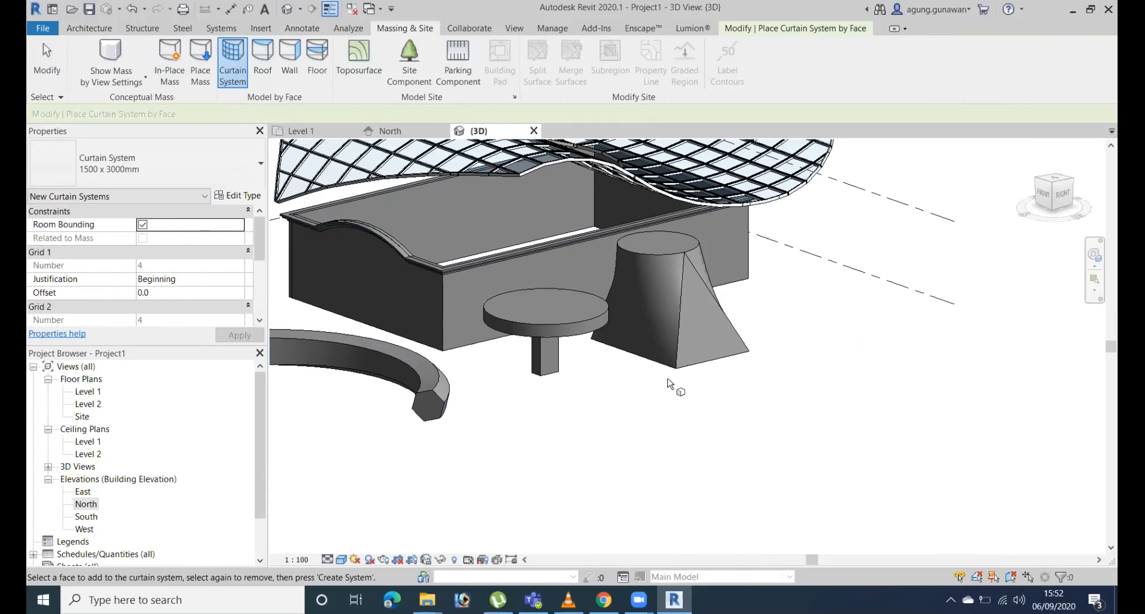
key("Escape")
key("Escape")
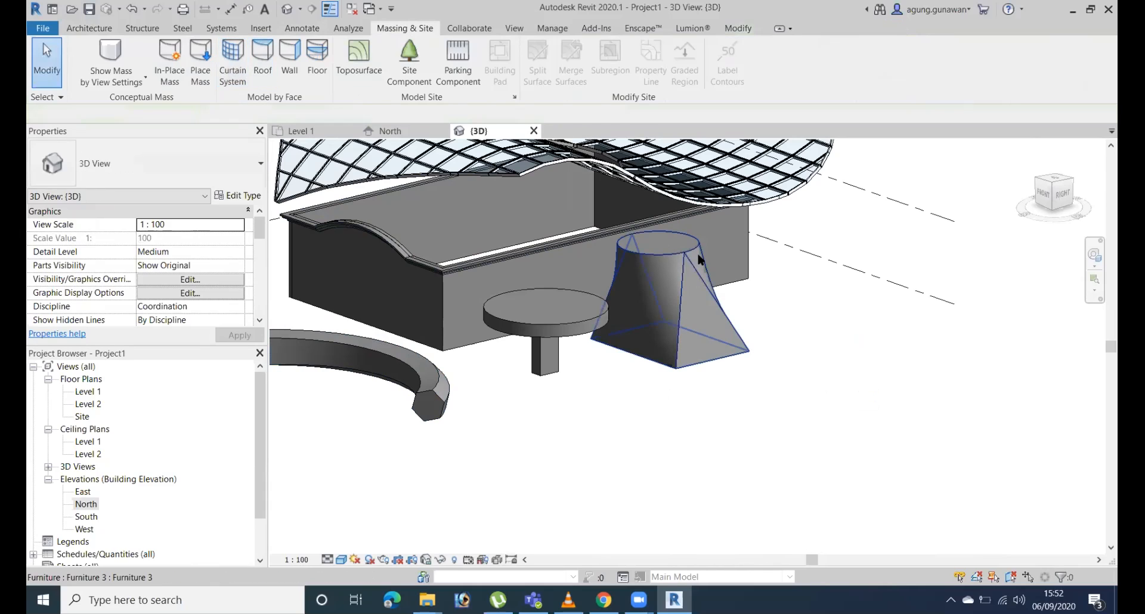
left_click(699, 255)
left_click(839, 365)
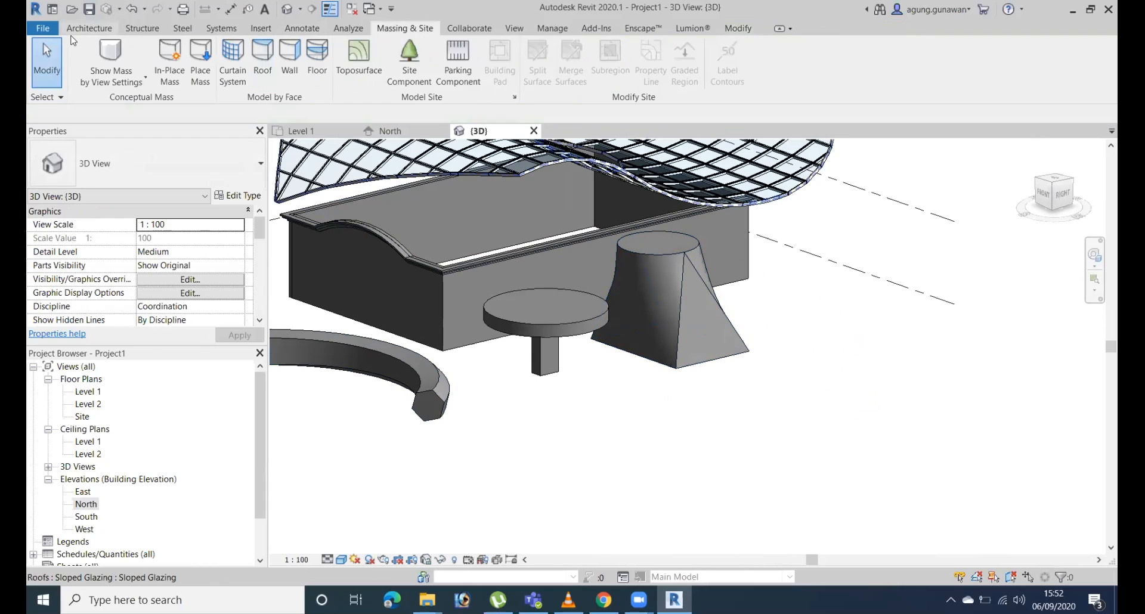
left_click(94, 28)
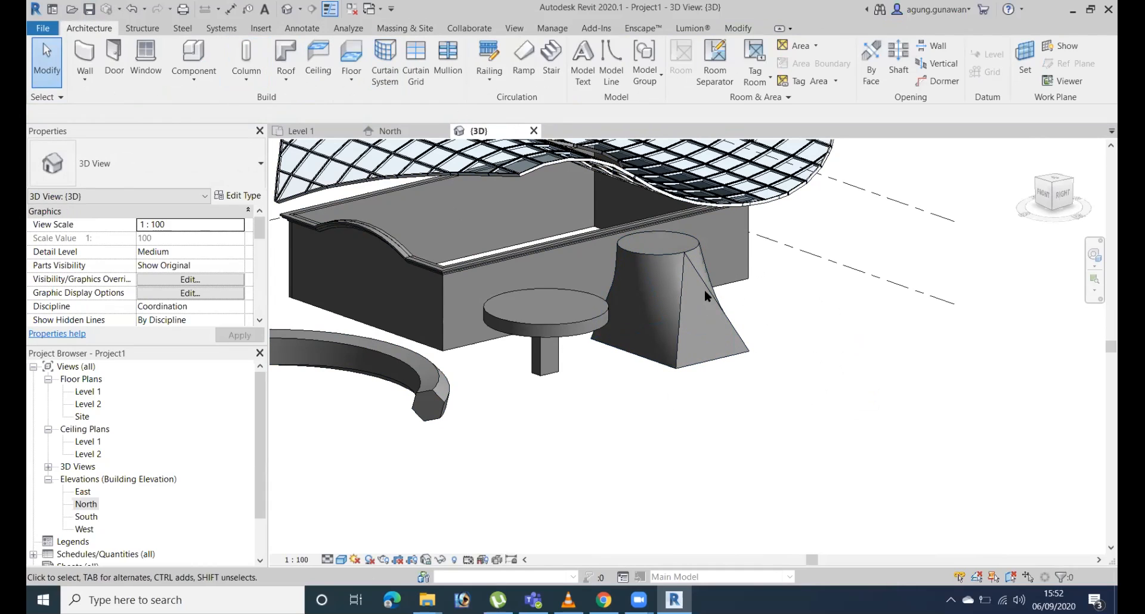
middle_click_drag(818, 401, 796, 418, "shift")
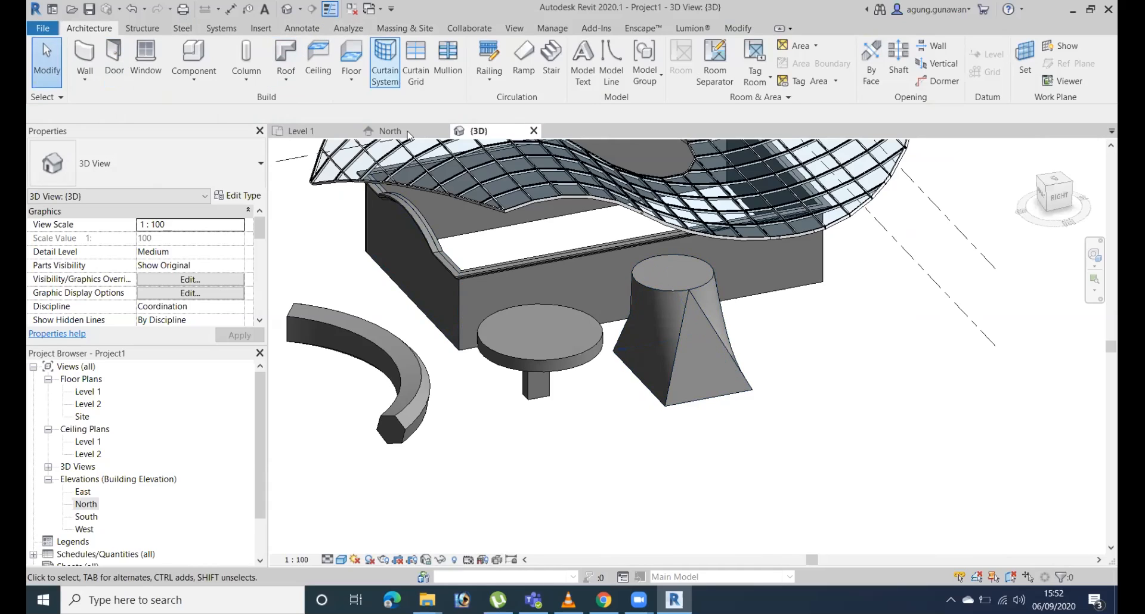
Create a new in-place mass and enter its in-place editor.
left_click(404, 28)
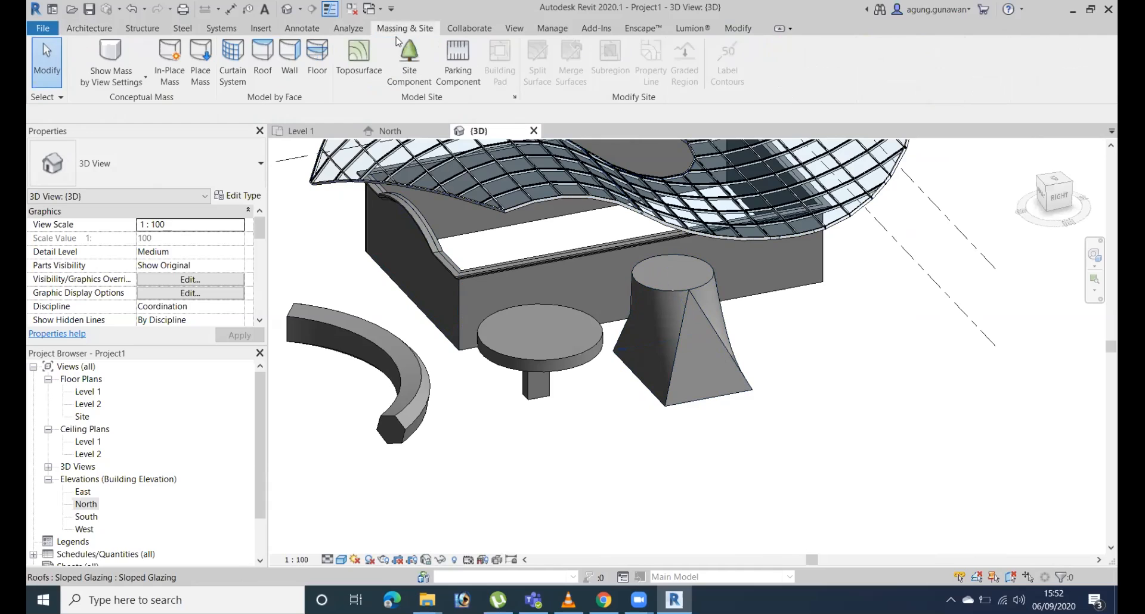
middle_click_drag(626, 434, 654, 373)
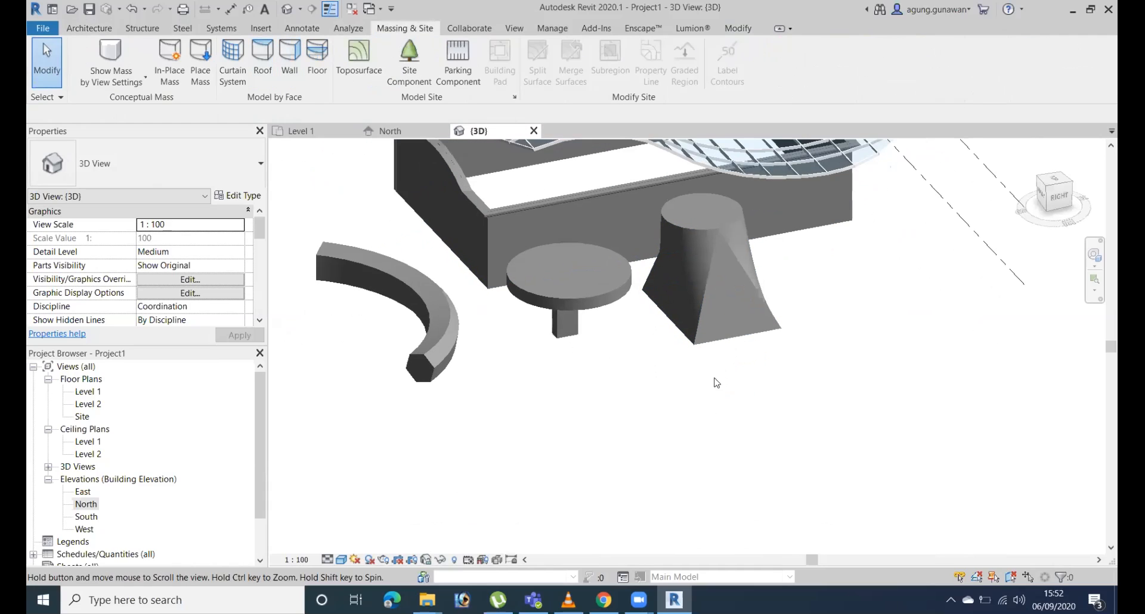
left_click(169, 65)
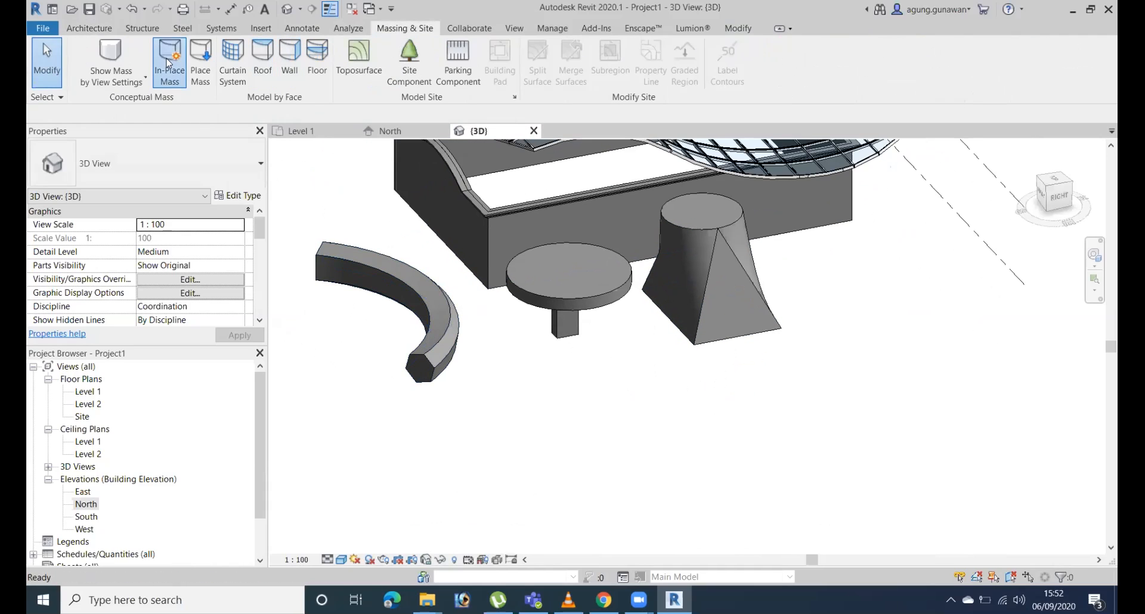
left_click(572, 325)
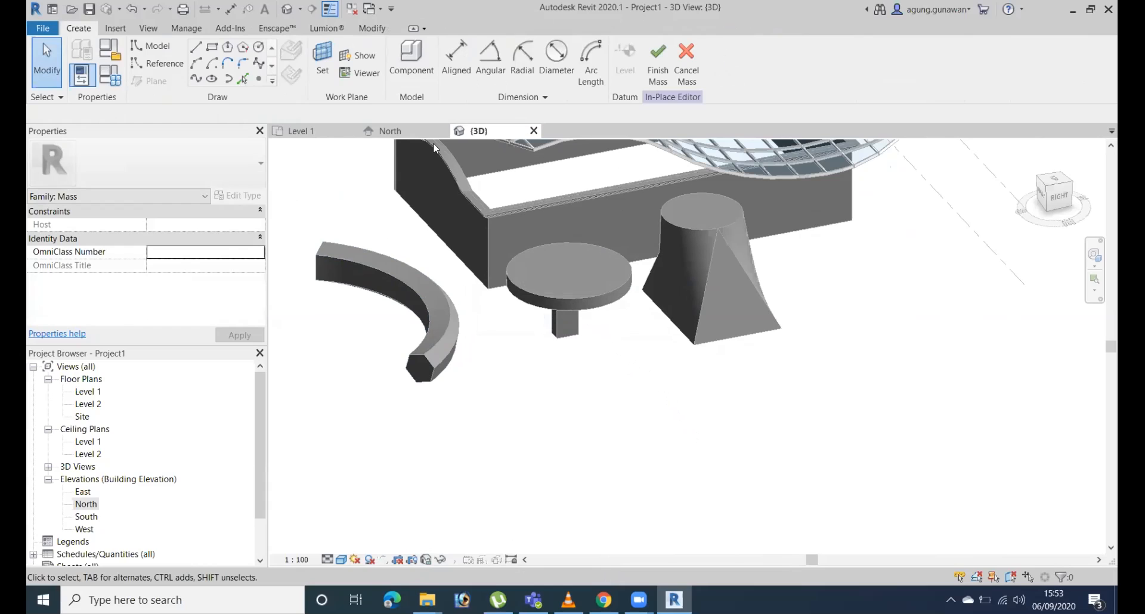
left_click(212, 47)
left_click(540, 425)
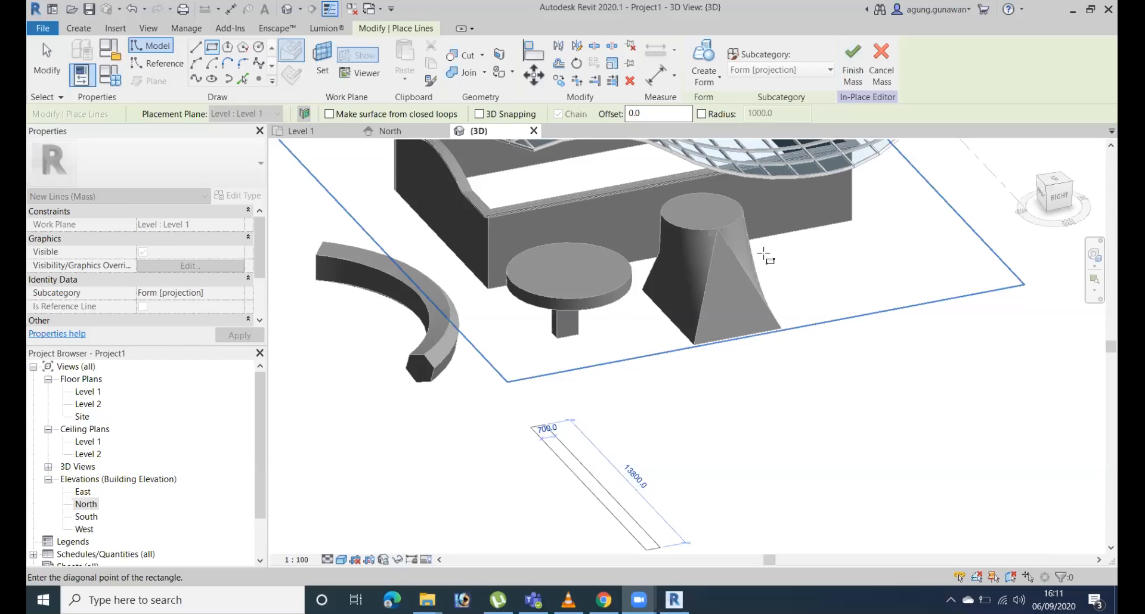
scroll(662, 416, "down", 1)
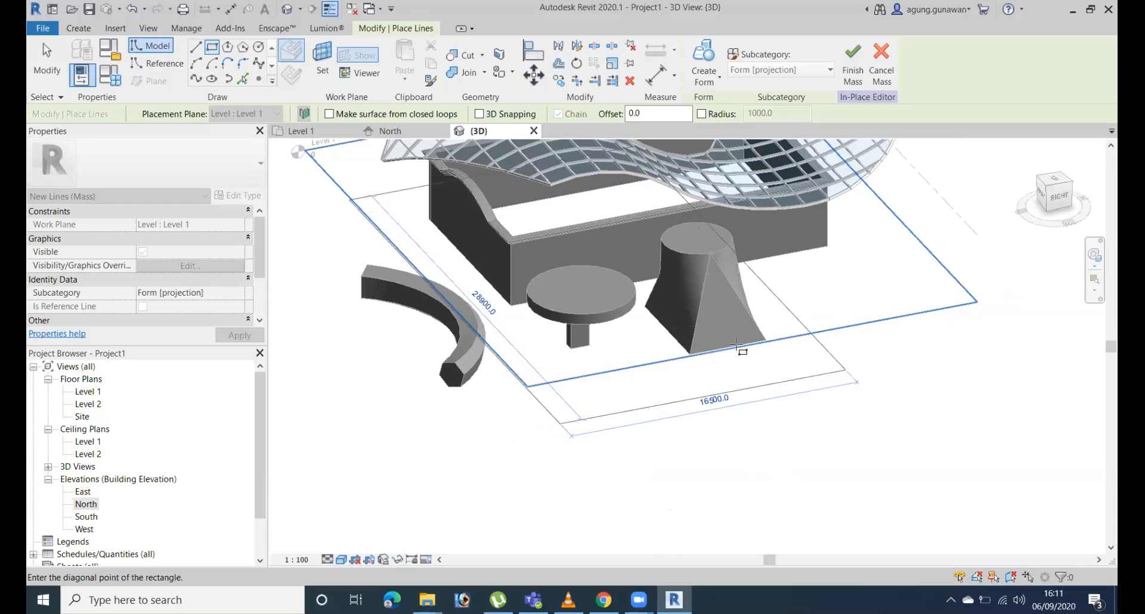
key("Escape")
key("Escape")
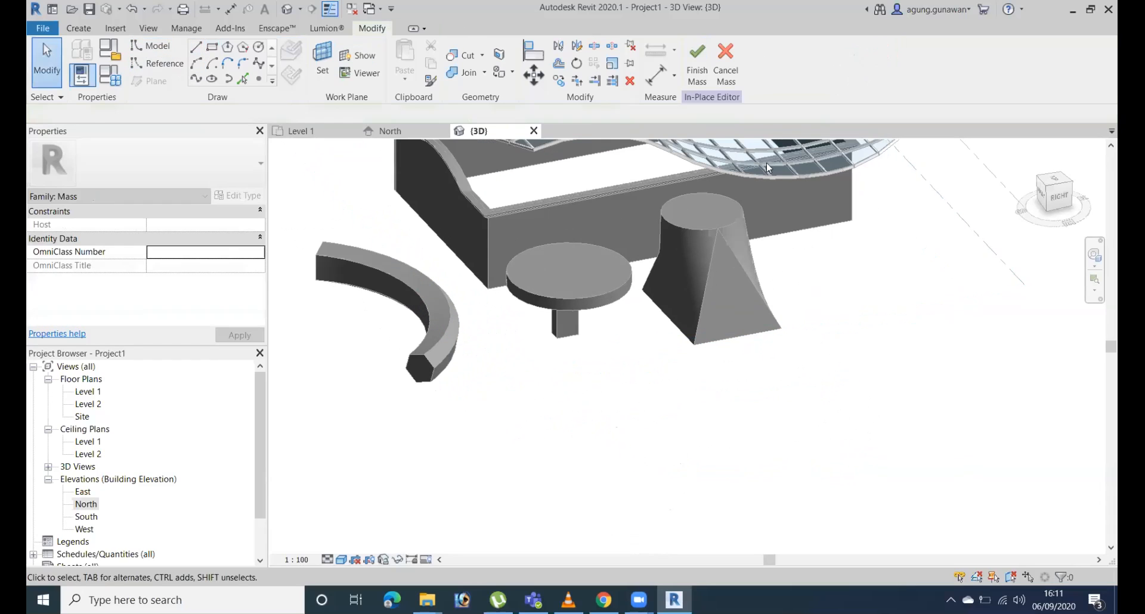
Cancel the in-place mass, discarding its changes, and save the project as contoh in the Documents folder.
left_click(724, 80)
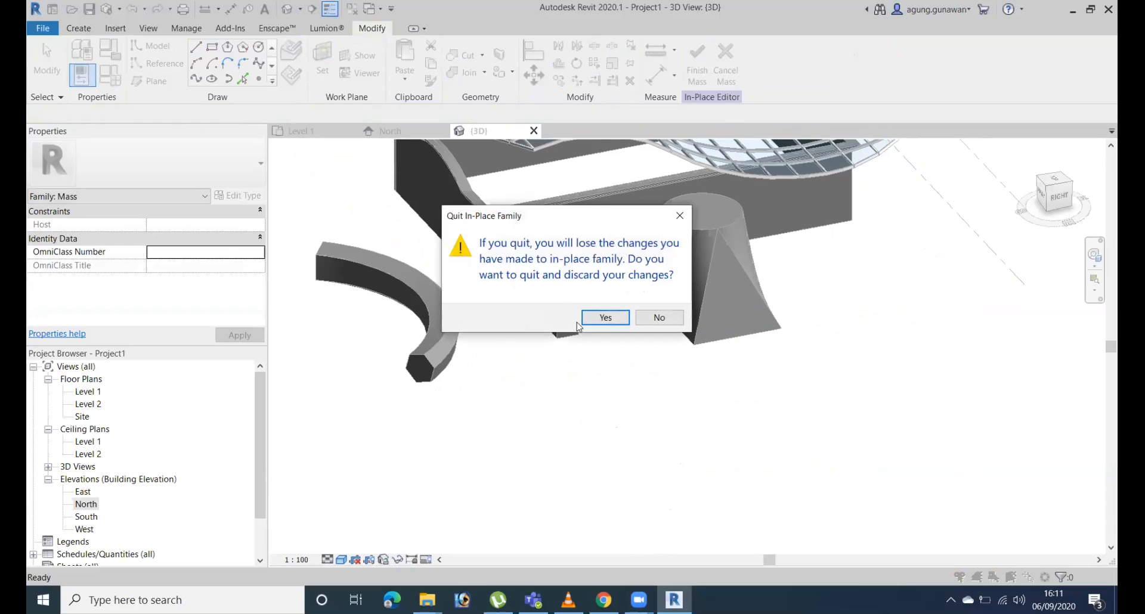
left_click(599, 318)
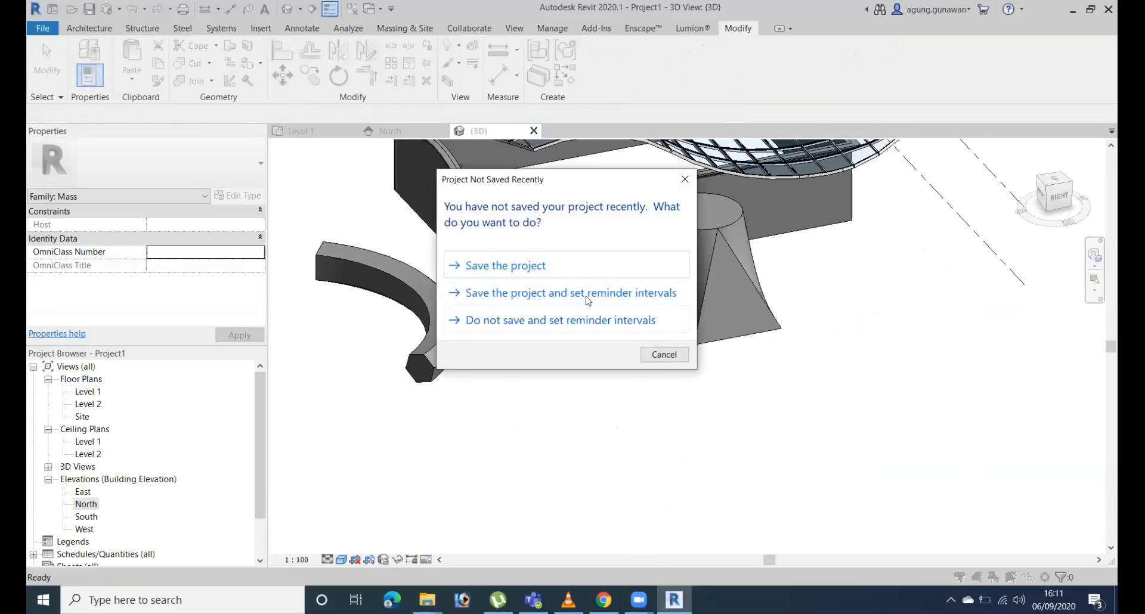
left_click(567, 271)
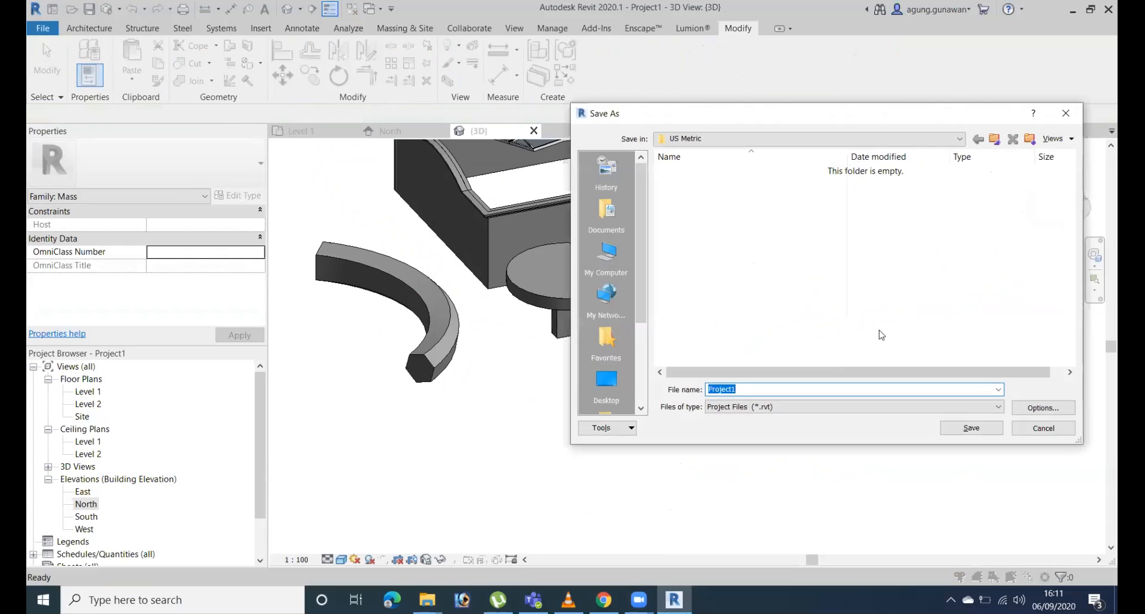
left_click(606, 214)
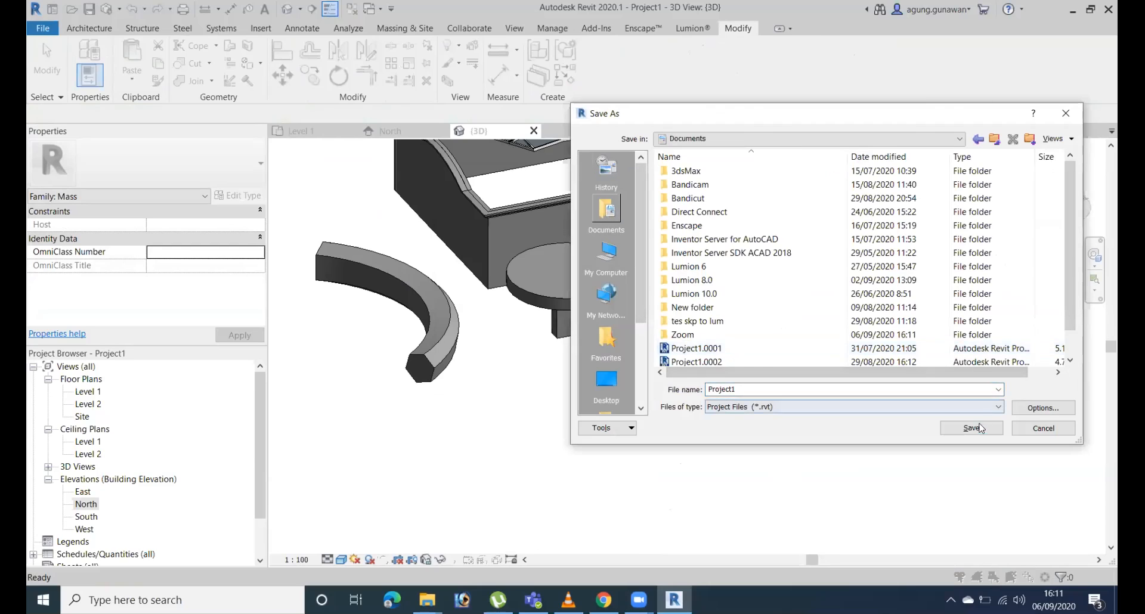
double_click(793, 389)
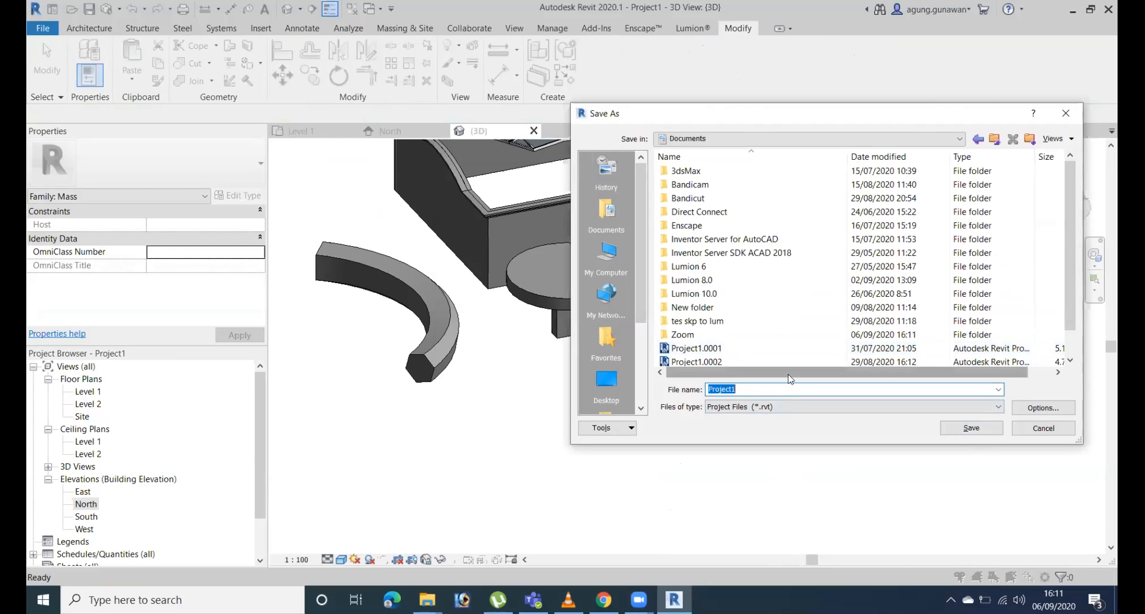
type("contoh")
left_click(971, 429)
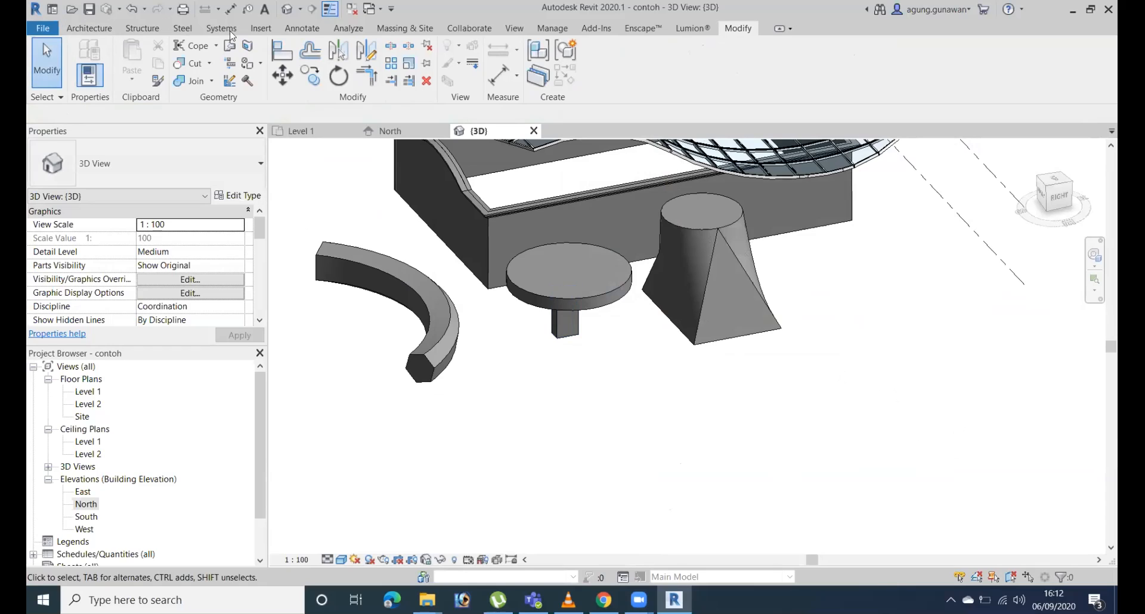
left_click(89, 28)
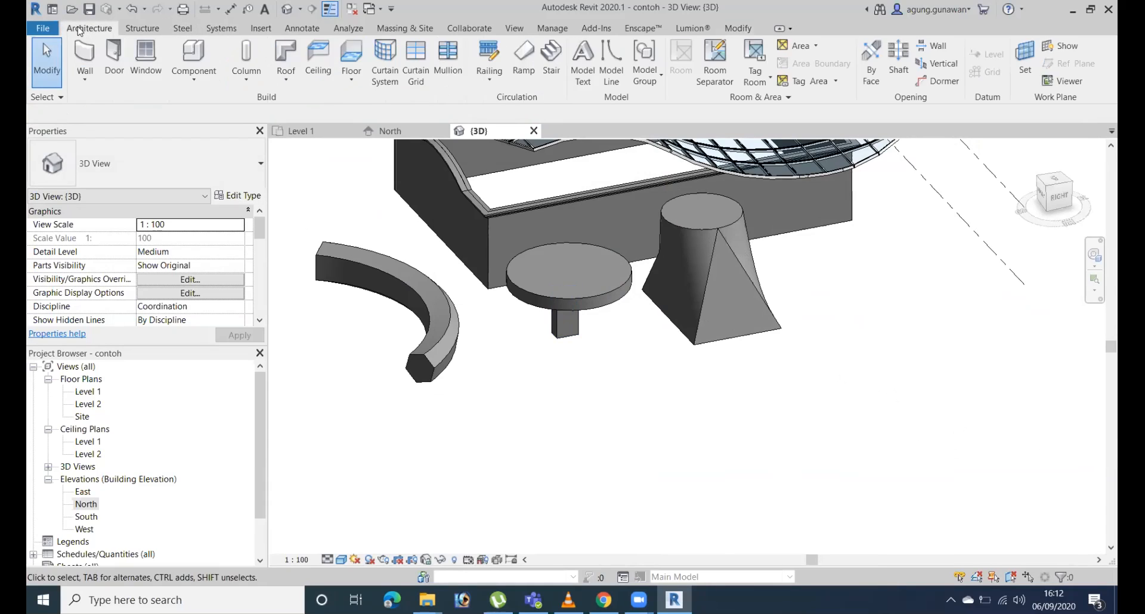
left_click(203, 82)
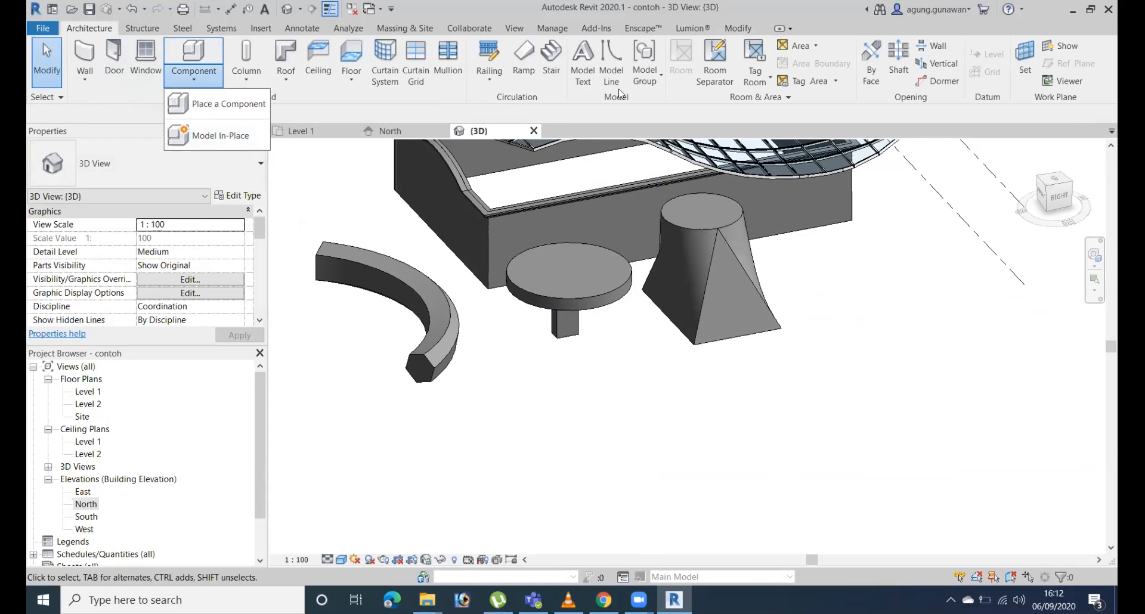
Create a new in-place mass, keeping its default name.
left_click(406, 29)
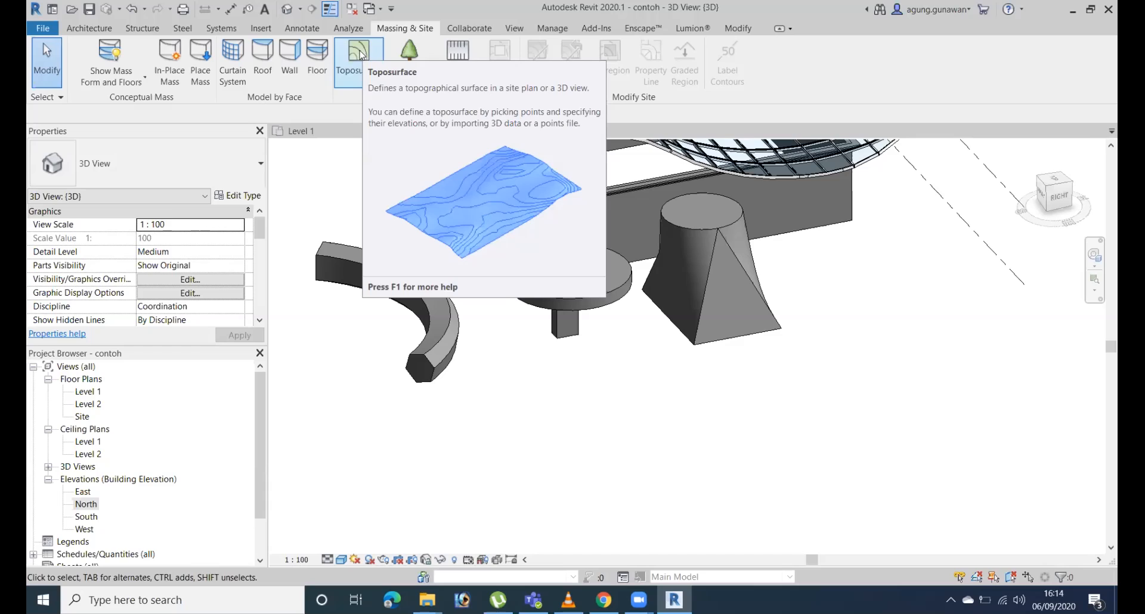
left_click(170, 65)
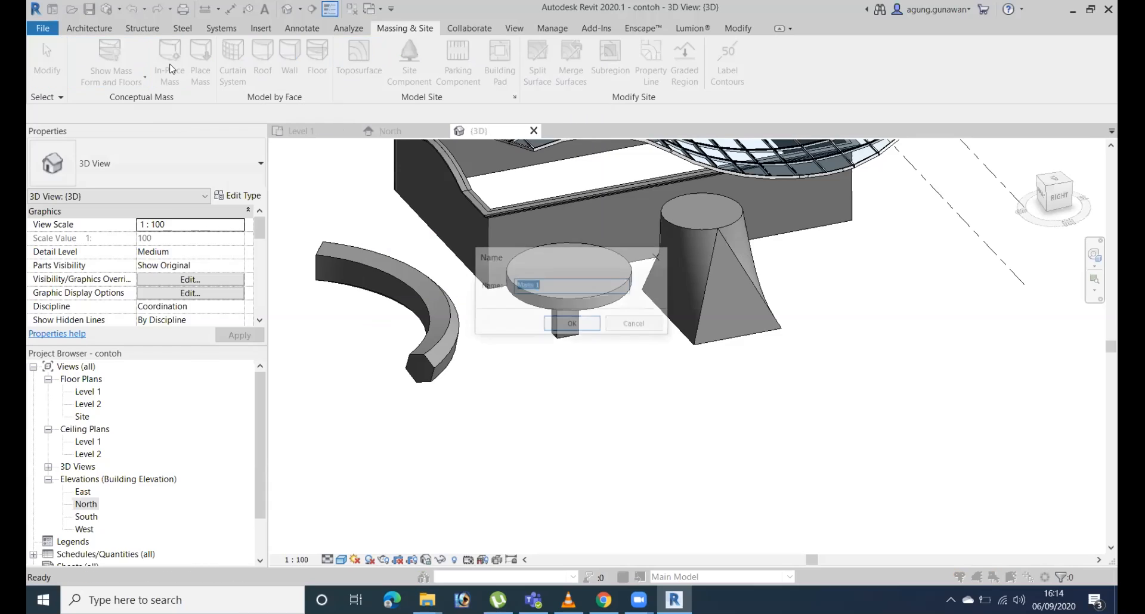
left_click(632, 325)
left_click(574, 326)
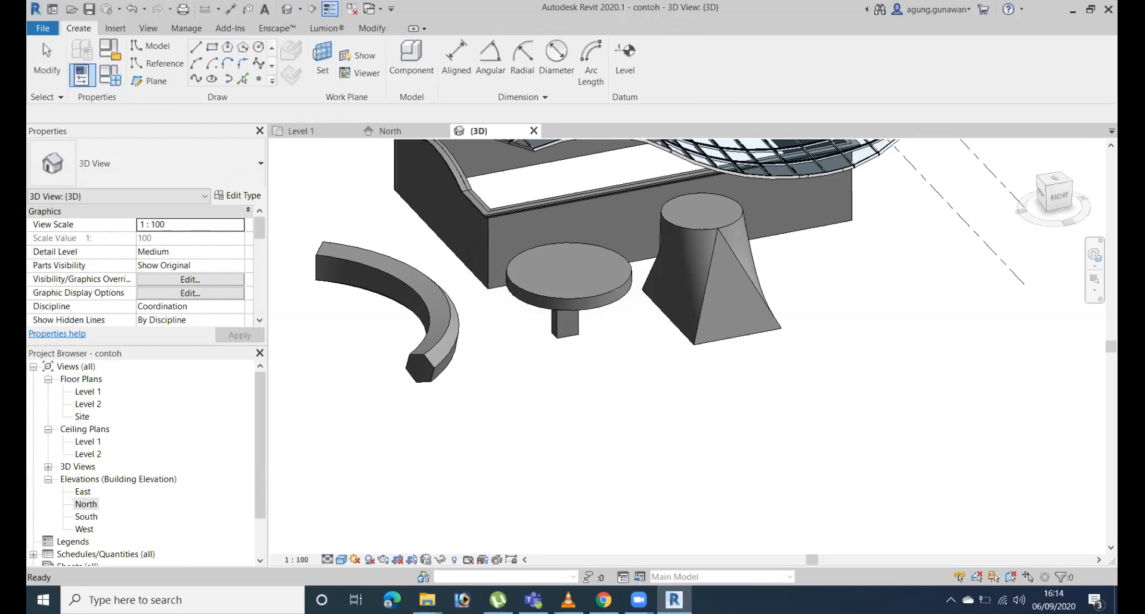
Sketch a rectangle about 13900 by 16800 on Level 1 in front of the square-to-round blend and finish the mass.
left_click(211, 47)
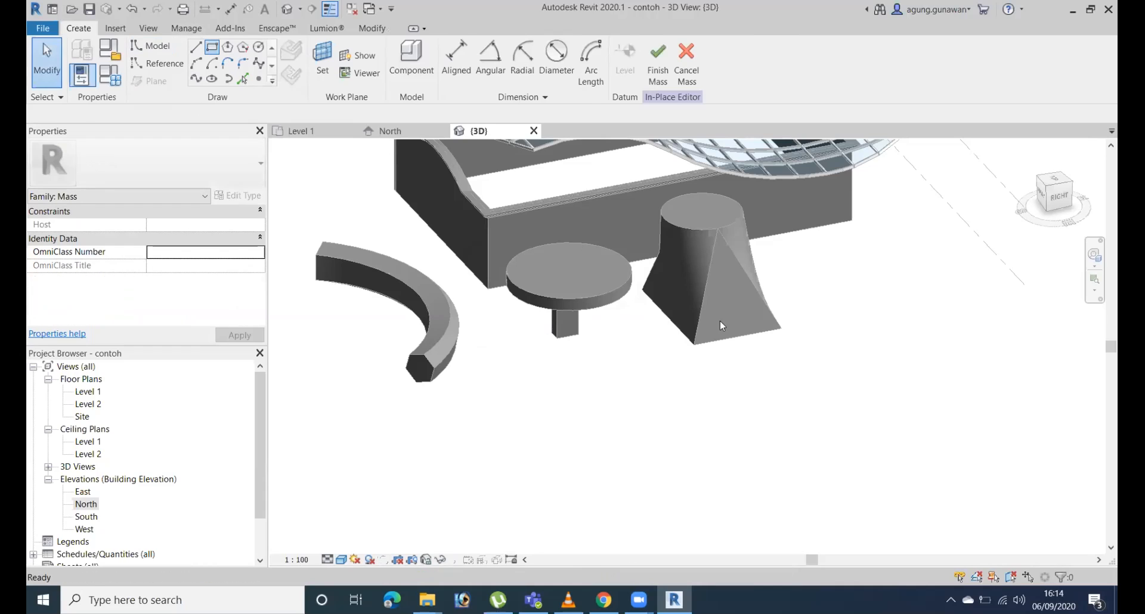
left_click(544, 379)
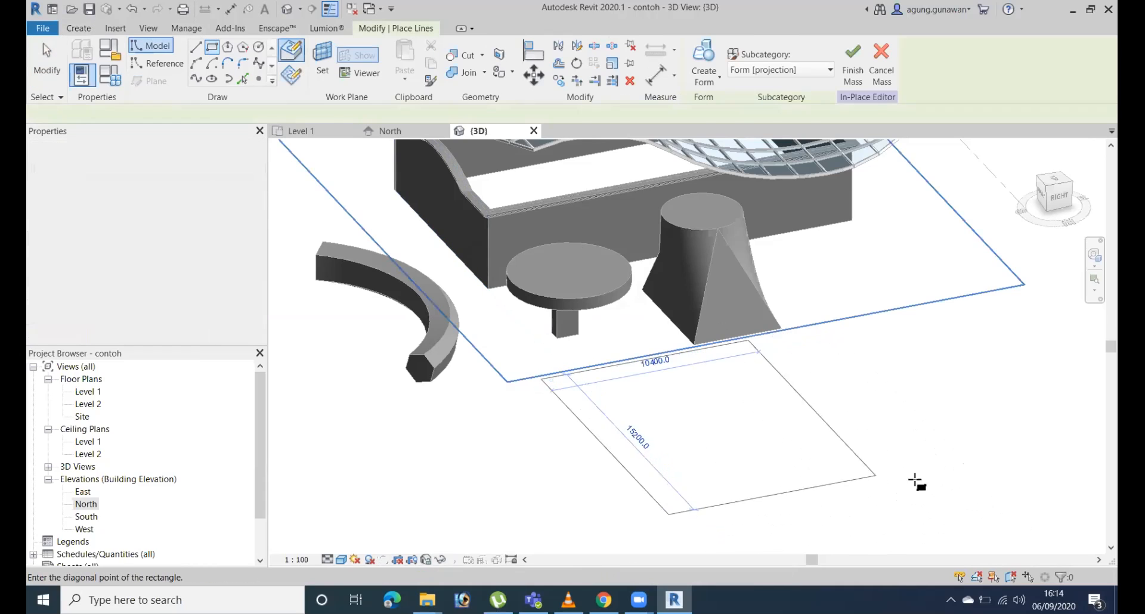
left_click(958, 477)
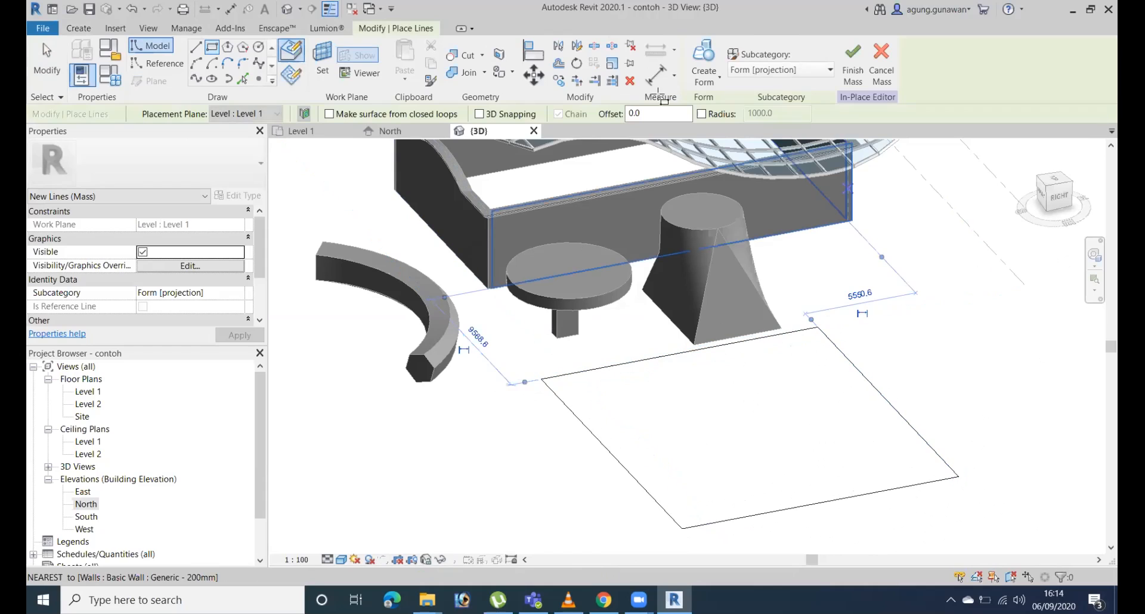
left_click(852, 66)
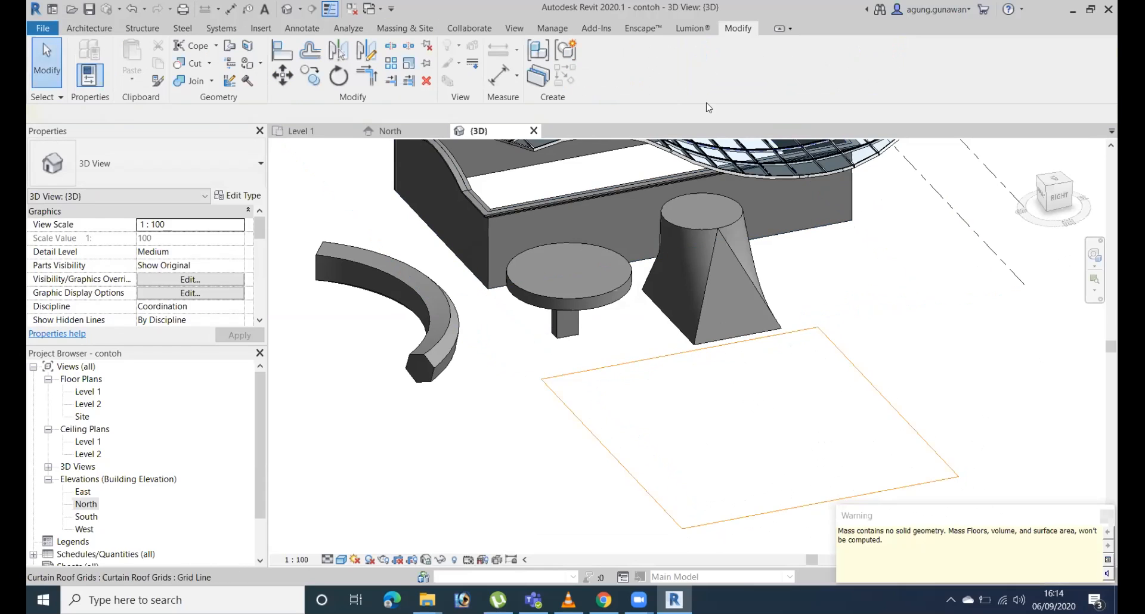
left_click(1101, 513)
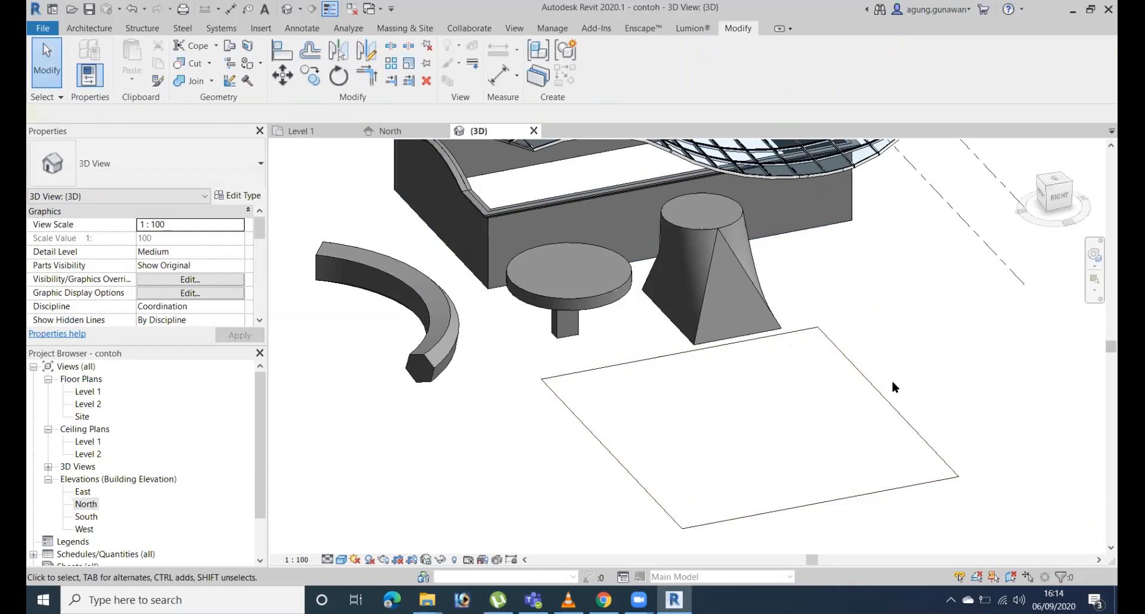
Edit the mass in place, create a solid form 7000 high from the rectangle, and finish the mass.
left_click(868, 391)
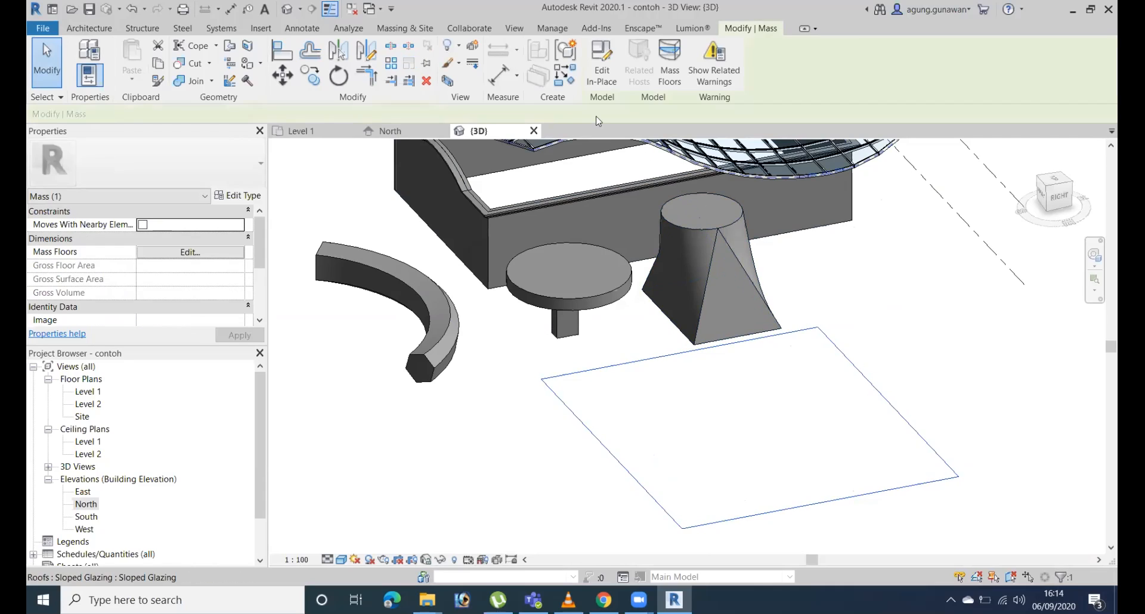
left_click(601, 66)
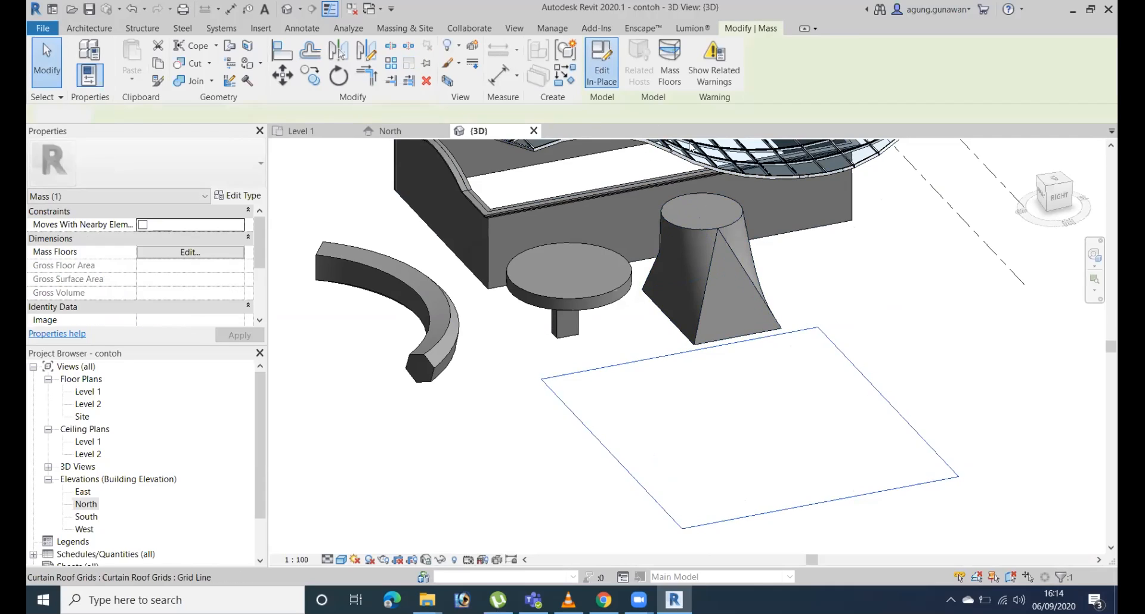
left_click(832, 348)
left_click(703, 65)
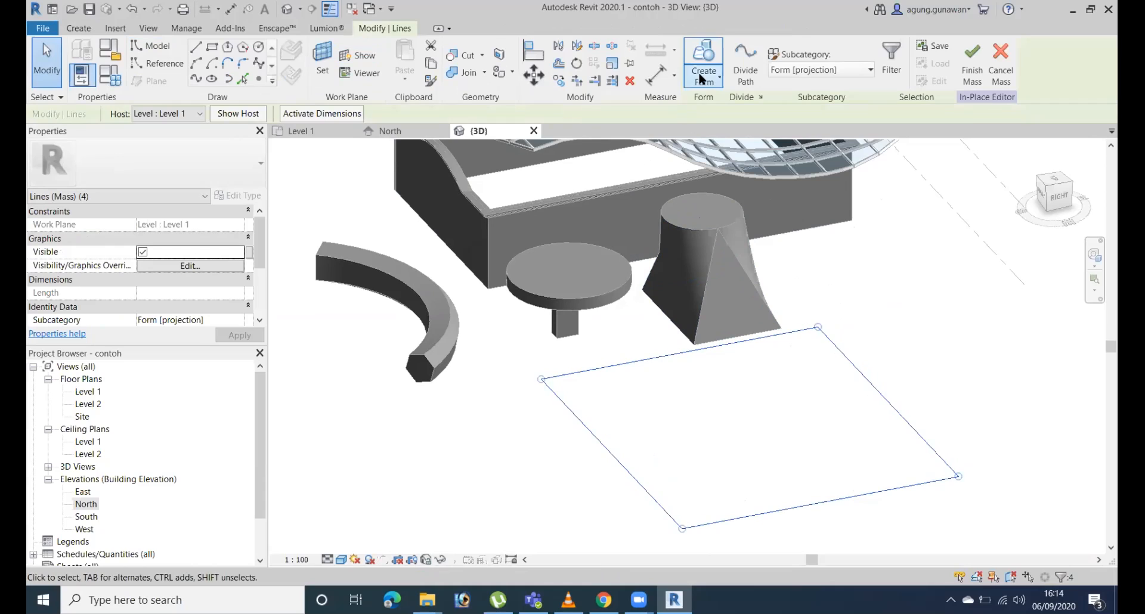
left_click(733, 105)
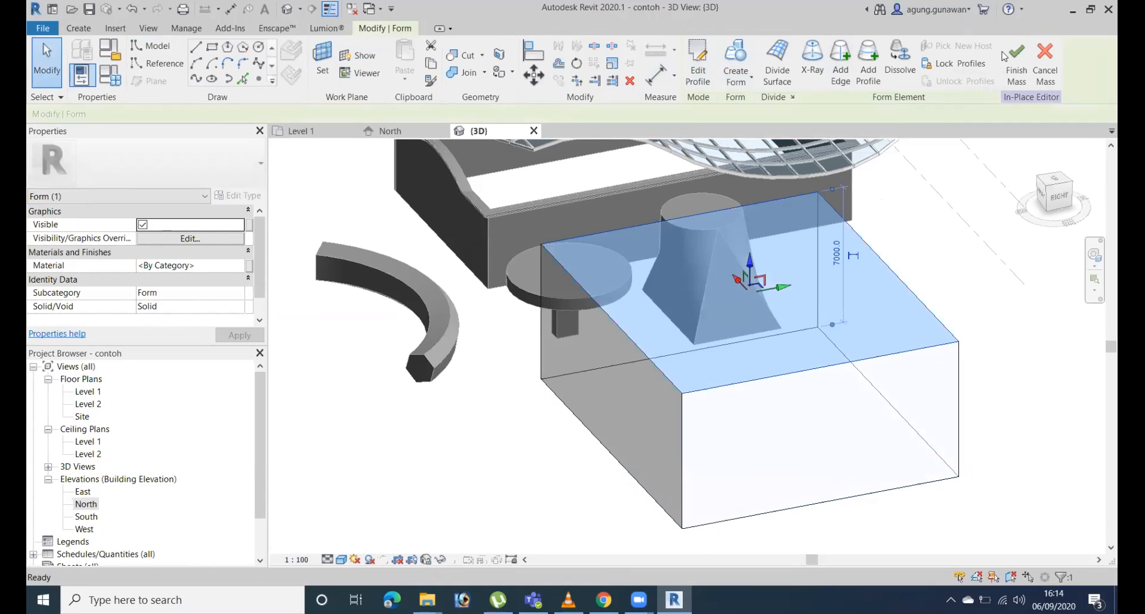
left_click(1010, 54)
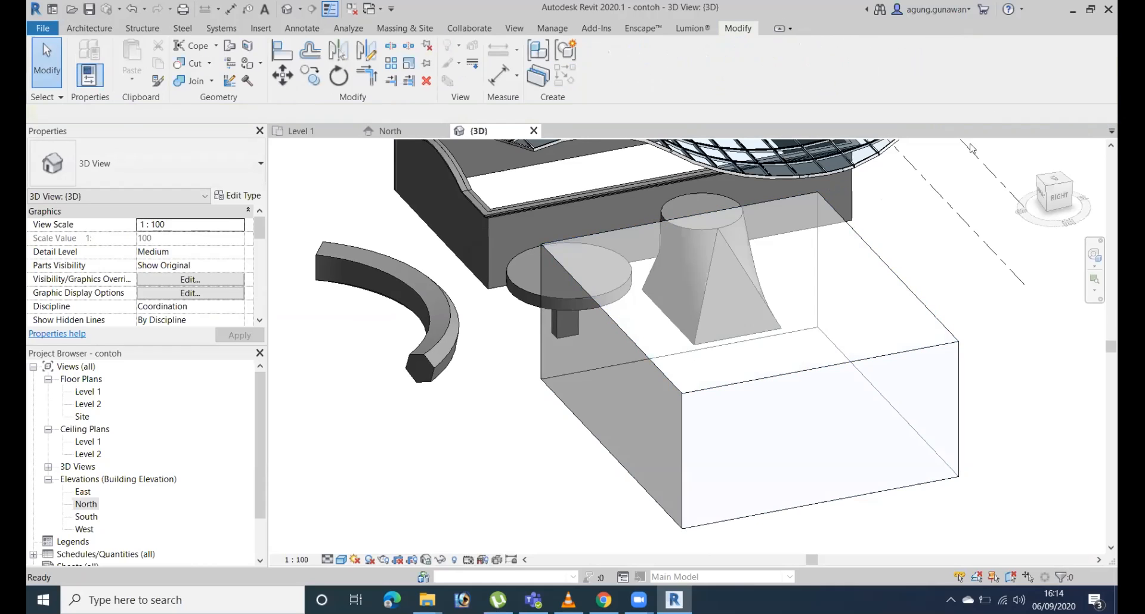
Stretch the top of the box mass upward to a height of about 14950.
left_click(899, 279)
scroll(899, 279, "down", 2)
middle_click_drag(881, 318, 819, 346)
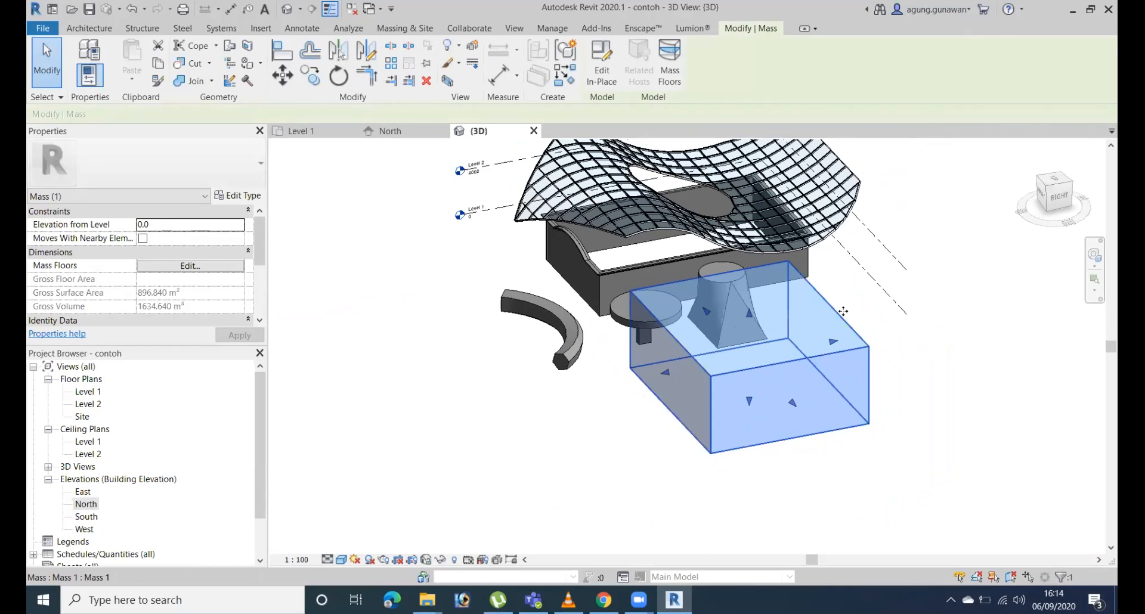
middle_click_drag(757, 322, 774, 297, "shift")
left_click_drag(749, 312, 768, 215)
middle_click_drag(962, 308, 849, 331, "shift")
Edit the mass in place and lower two diagonally opposite top corners of the form, the first to about 11144 high.
left_click(602, 77)
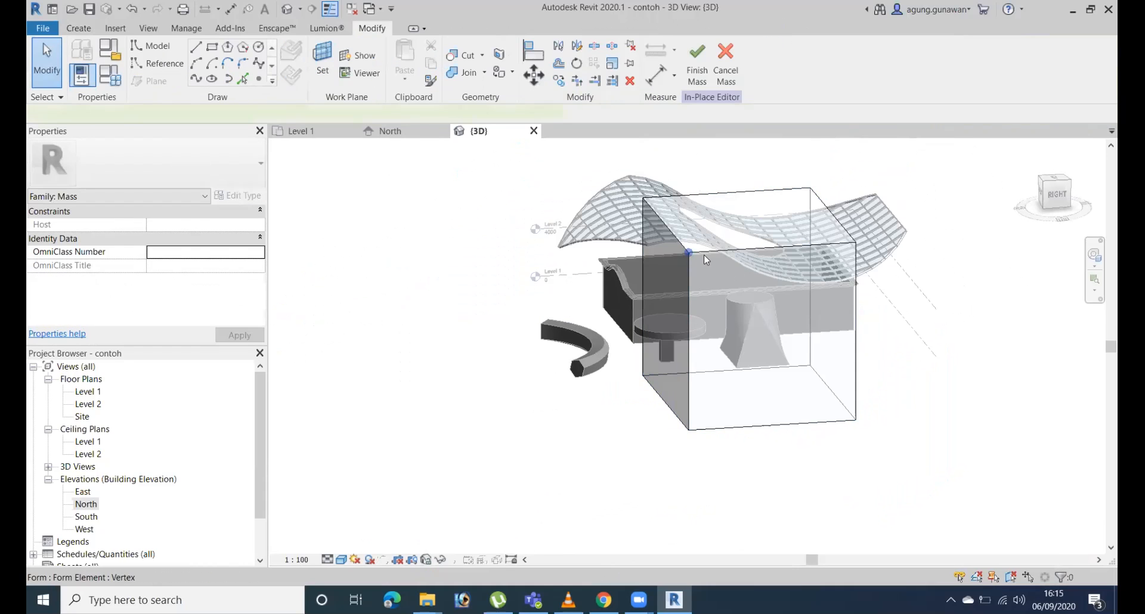
left_click(704, 255)
middle_click_drag(835, 307, 851, 271, "shift")
left_click_drag(641, 204, 640, 249)
middle_click_drag(791, 225, 746, 191, "shift")
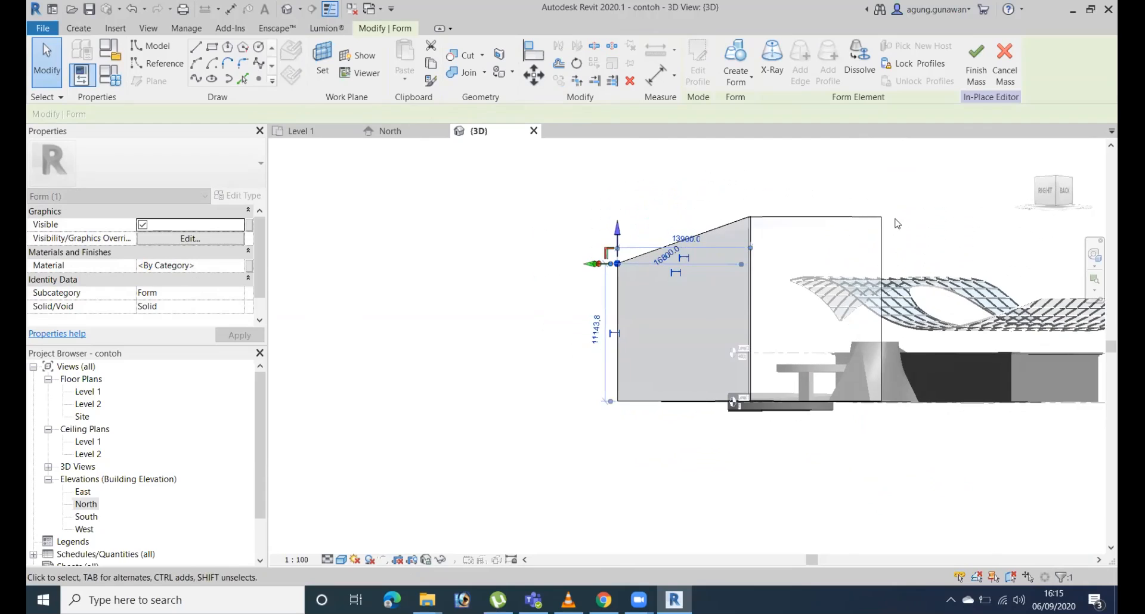
left_click(882, 216)
left_click_drag(881, 190, 882, 238)
middle_click_drag(881, 239, 677, 247, "shift")
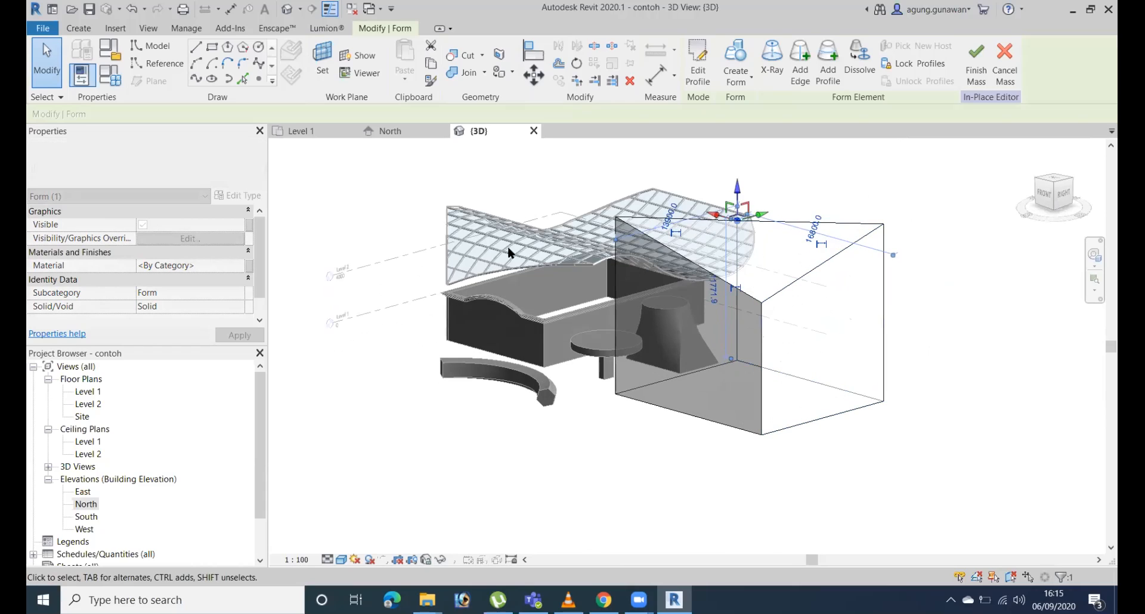
Pull one high top corner and two neighbouring bottom corners of the form outward to skew its sides.
left_click(883, 224)
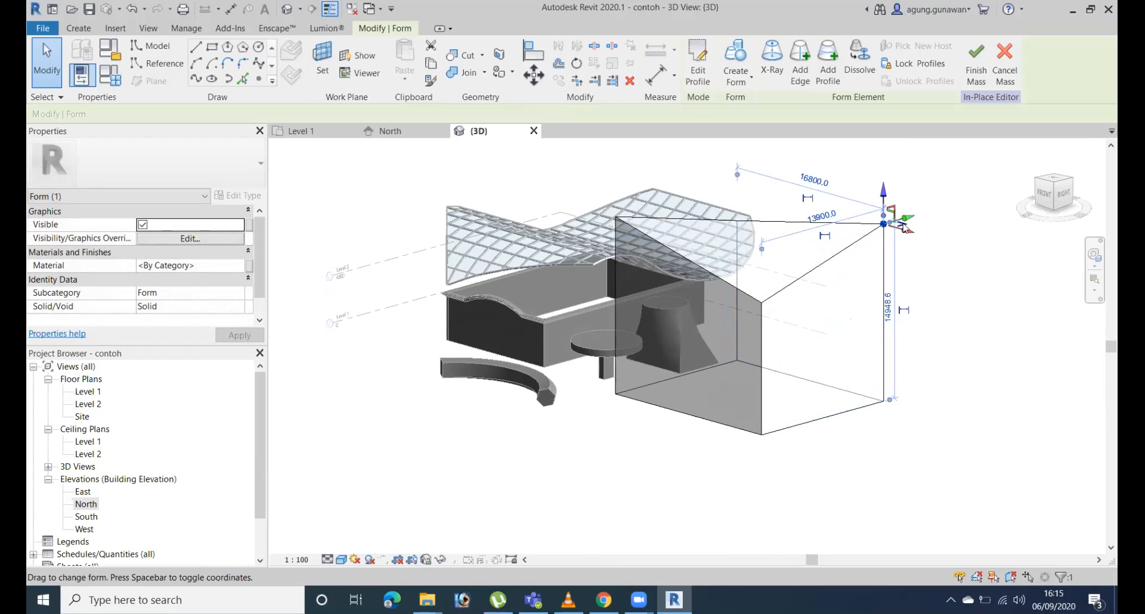
left_click_drag(904, 226, 954, 221)
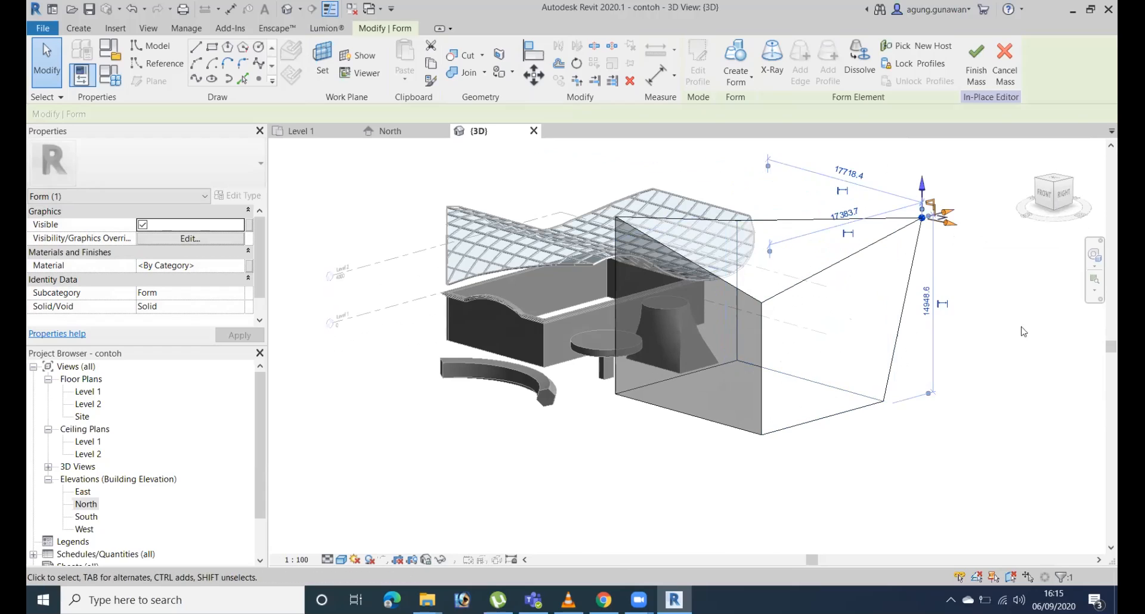
left_click(761, 435)
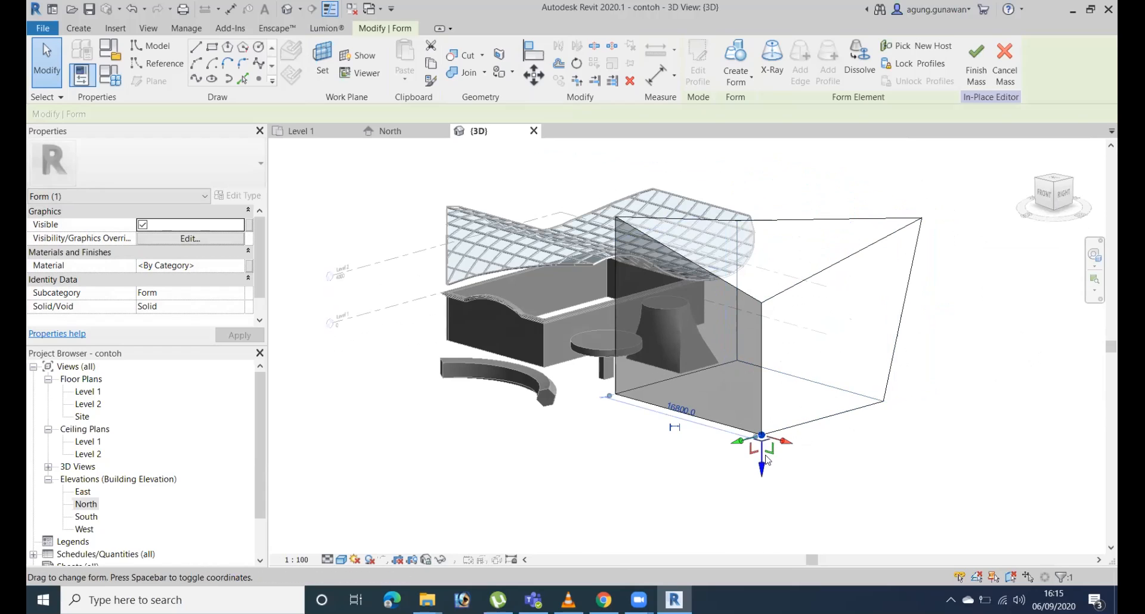
middle_click_drag(767, 459, 734, 417)
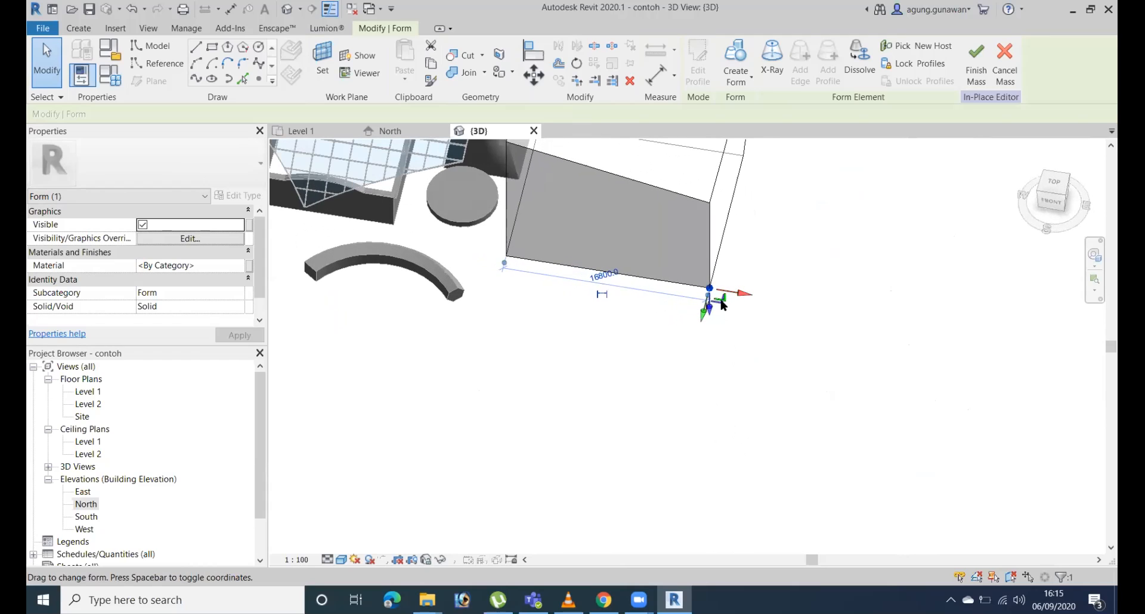
left_click_drag(723, 303, 748, 325)
middle_click_drag(844, 332, 602, 334, "shift")
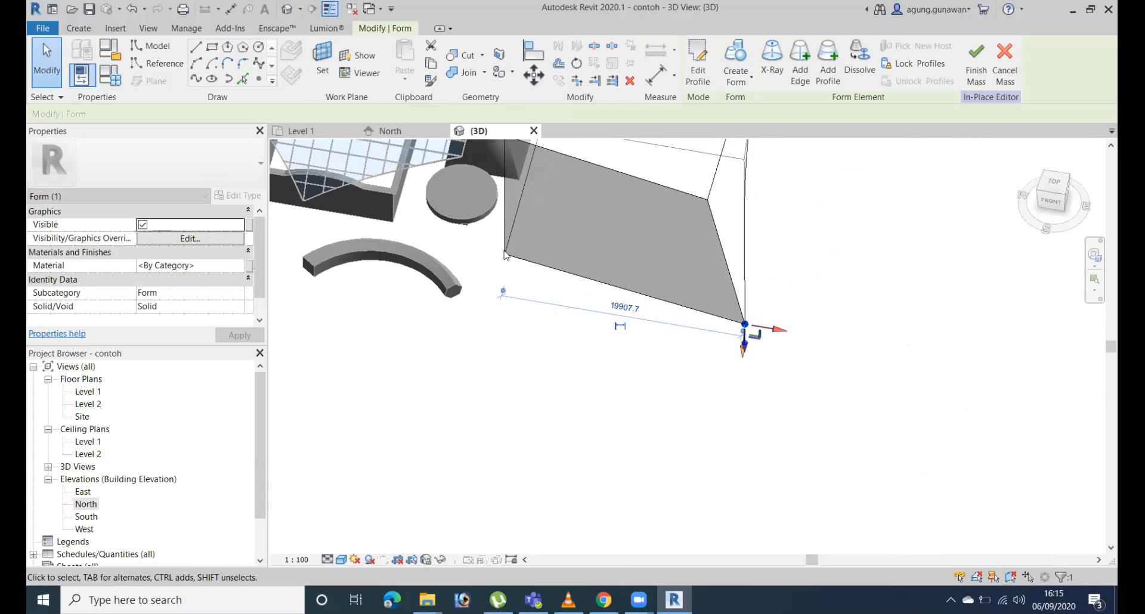
left_click(505, 255)
middle_click_drag(493, 296, 743, 417, "shift")
middle_click_drag(941, 399, 672, 243, "shift")
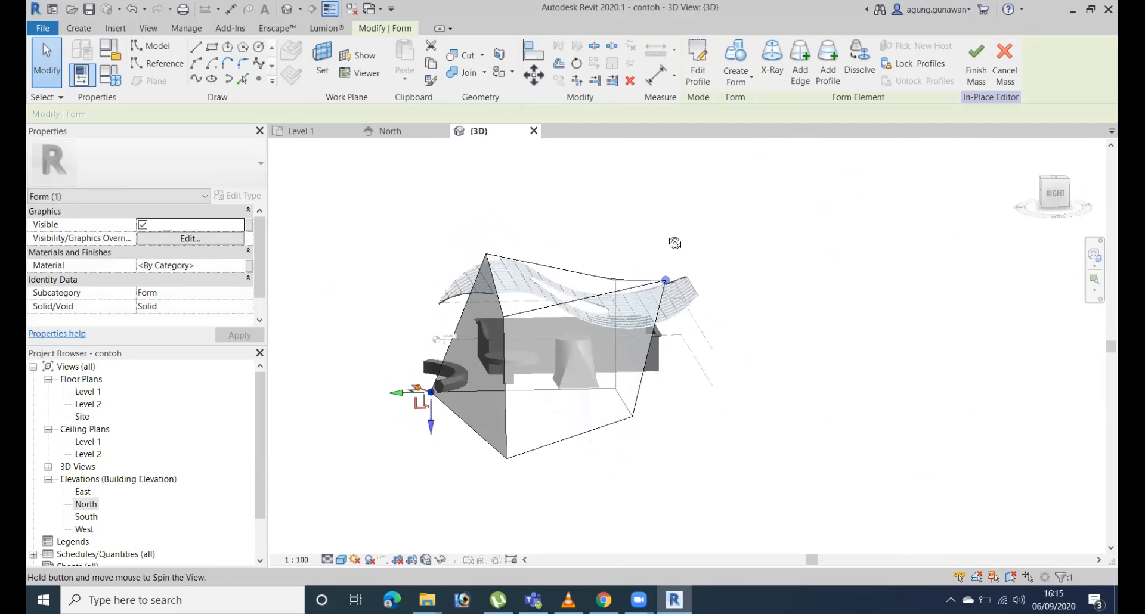
Reshape the form further at its top corners, finish the mass, and select it in the model.
left_click(503, 316)
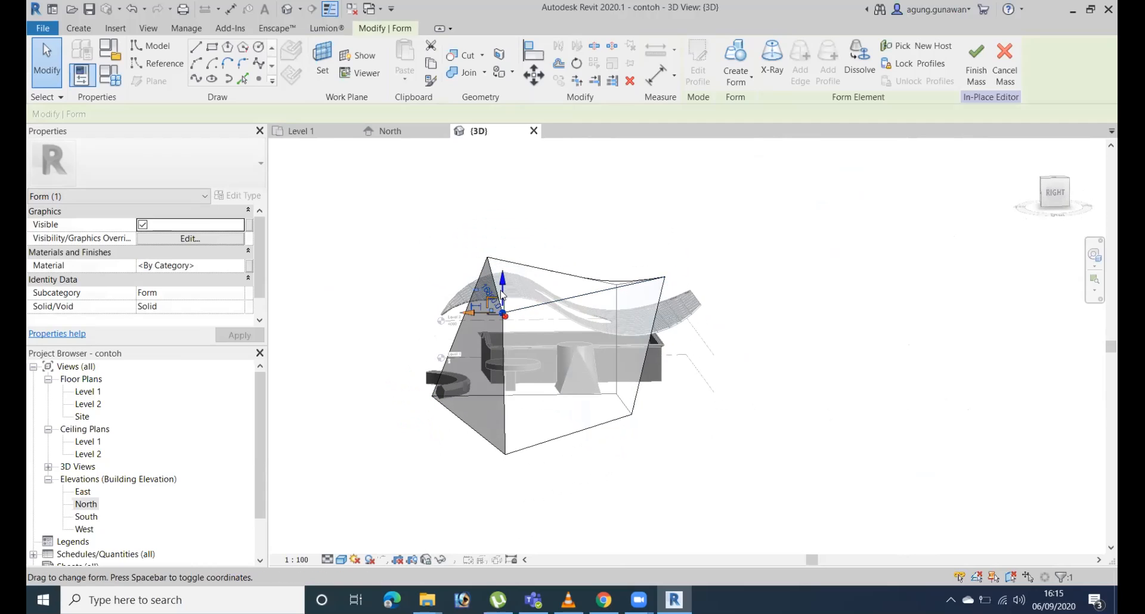
middle_click_drag(598, 290, 662, 301, "shift")
left_click_drag(662, 301, 669, 304)
middle_click_drag(669, 304, 777, 366, "shift")
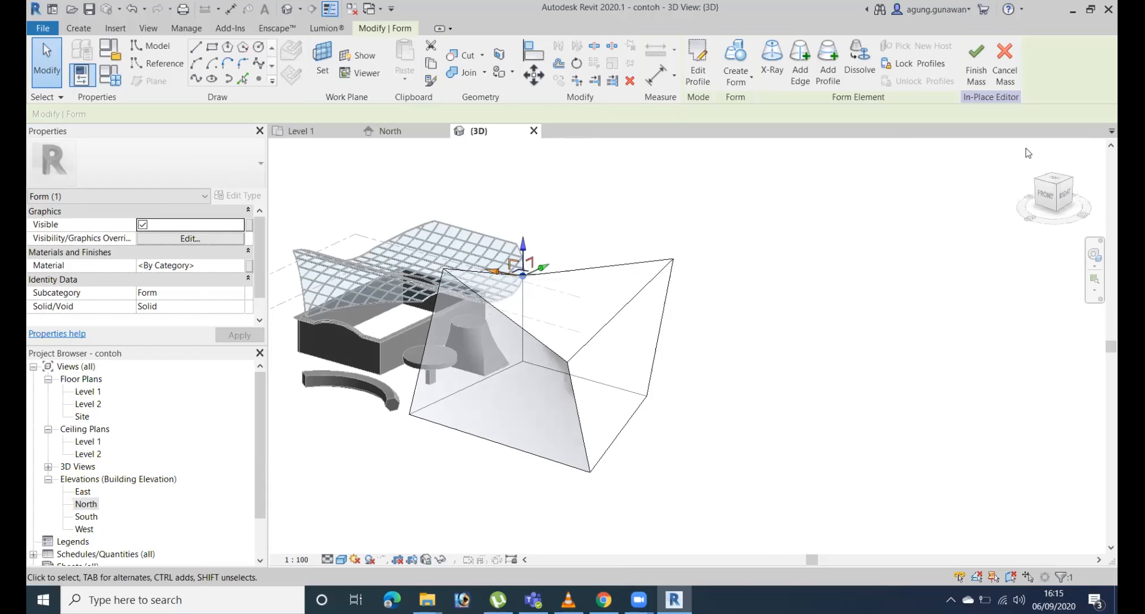
left_click(968, 57)
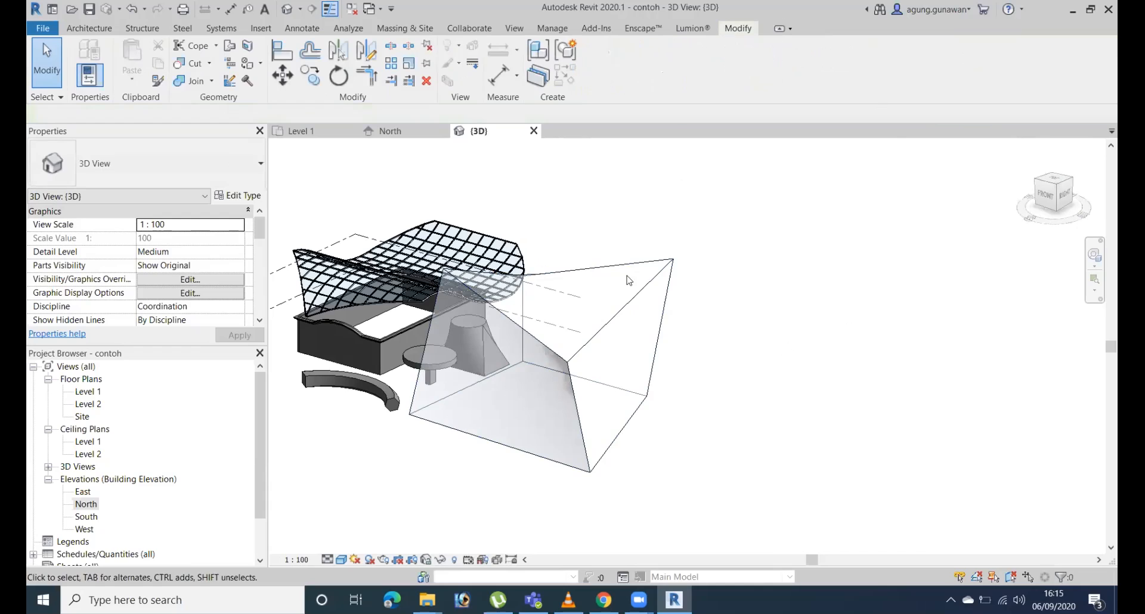
left_click(650, 285)
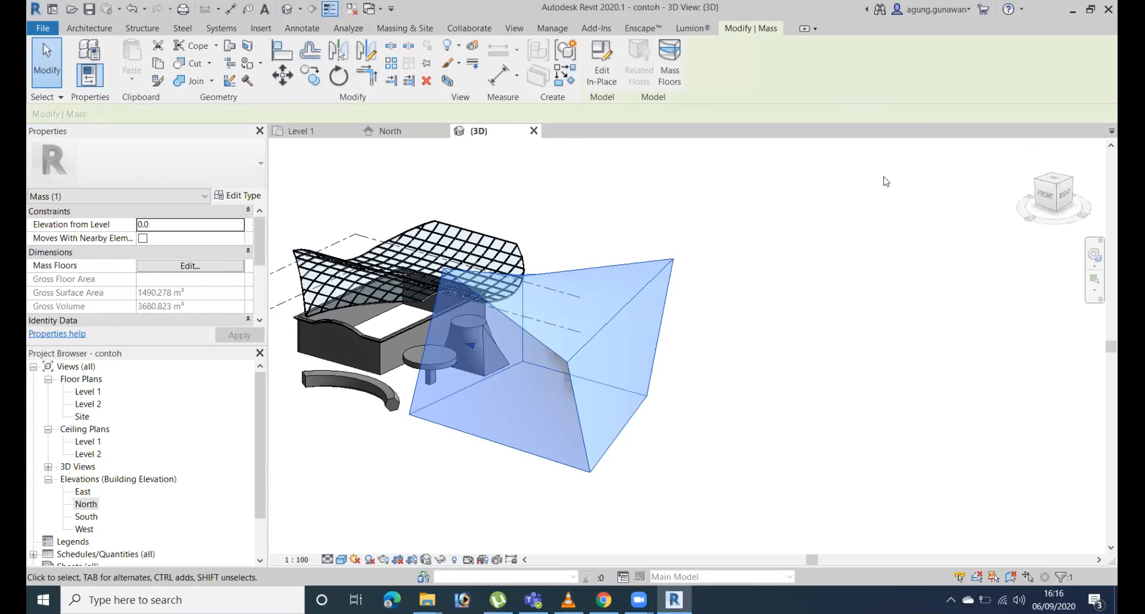
Create a Generic - 400mm roof by face on the twisted top face of the mass, referenced to Level 2.
left_click(767, 264)
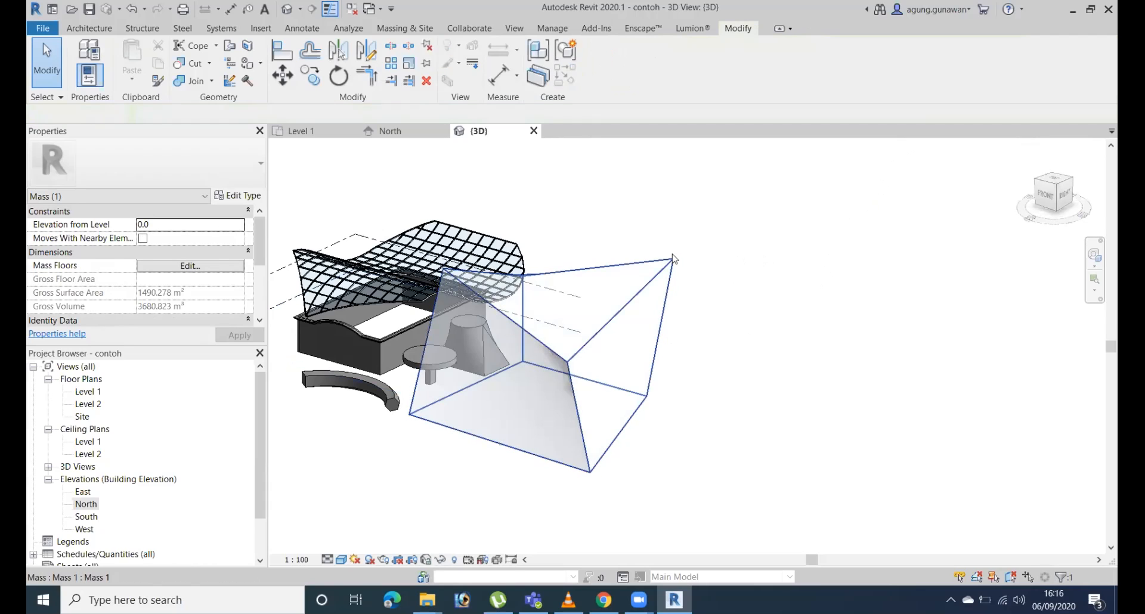
left_click(702, 257)
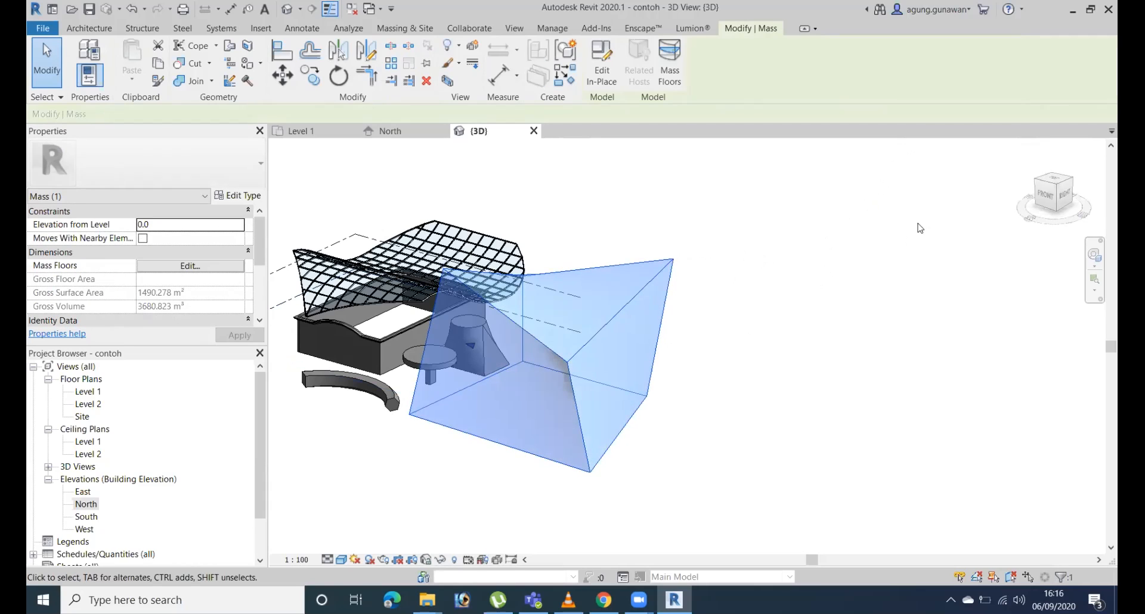
left_click(89, 28)
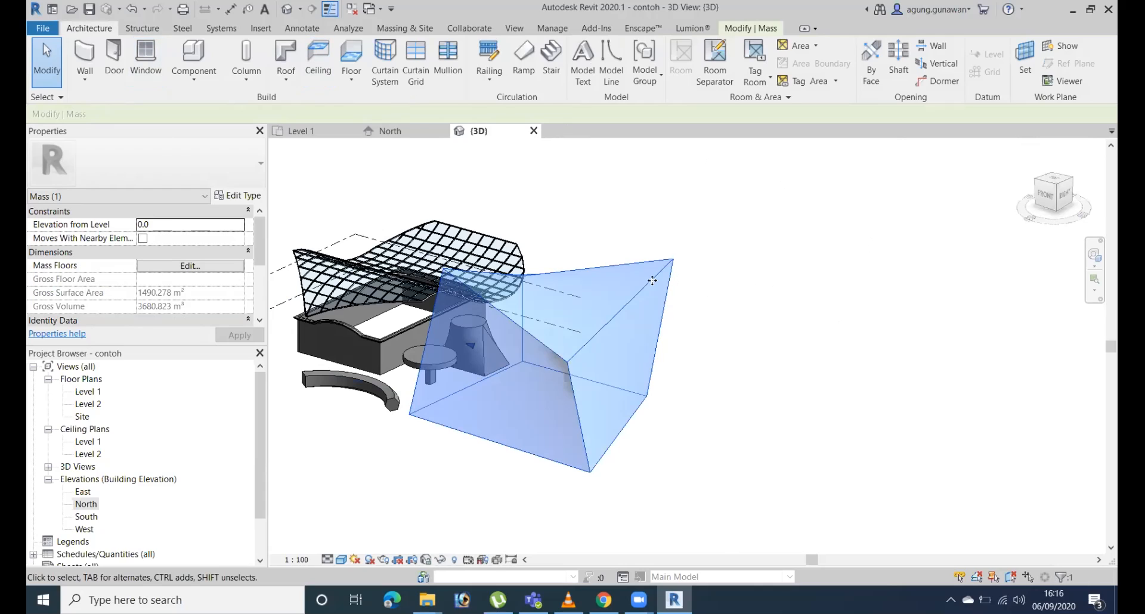
left_click(285, 76)
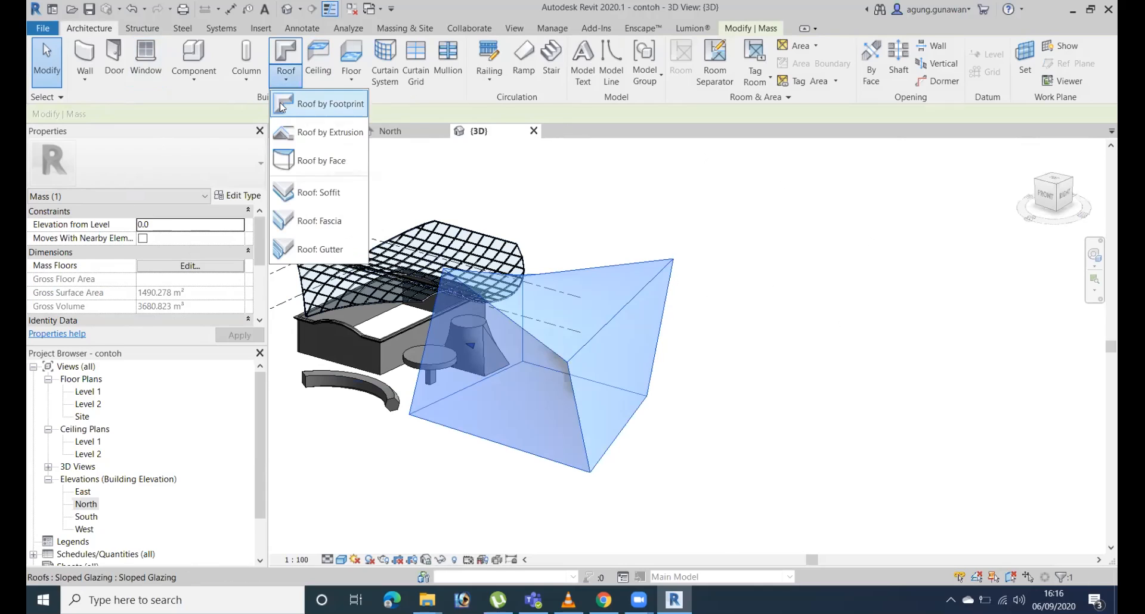
left_click(338, 161)
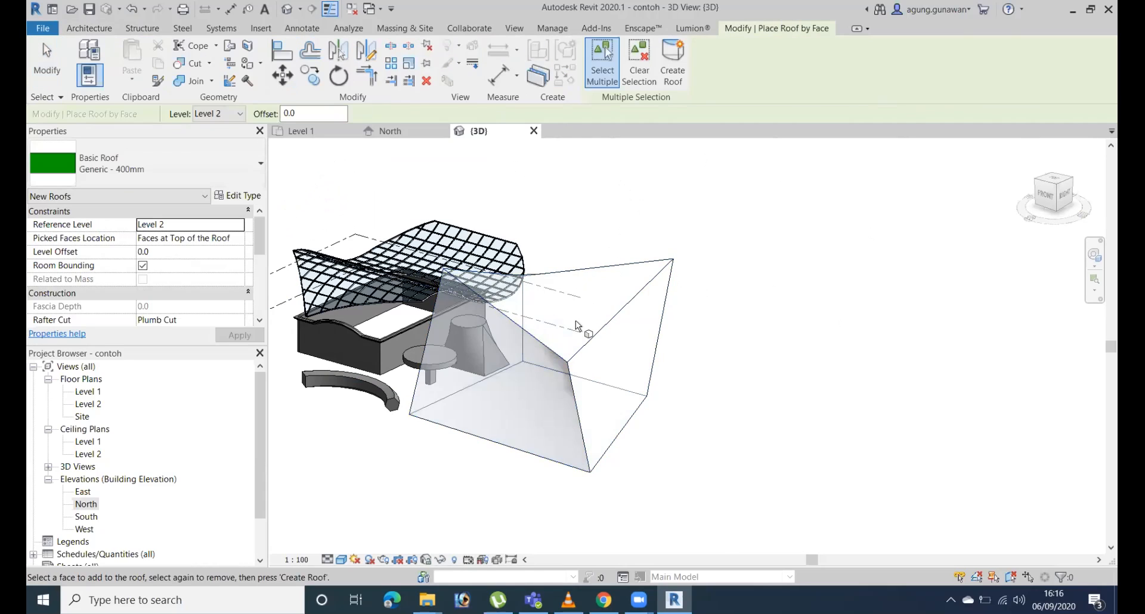
left_click(577, 327)
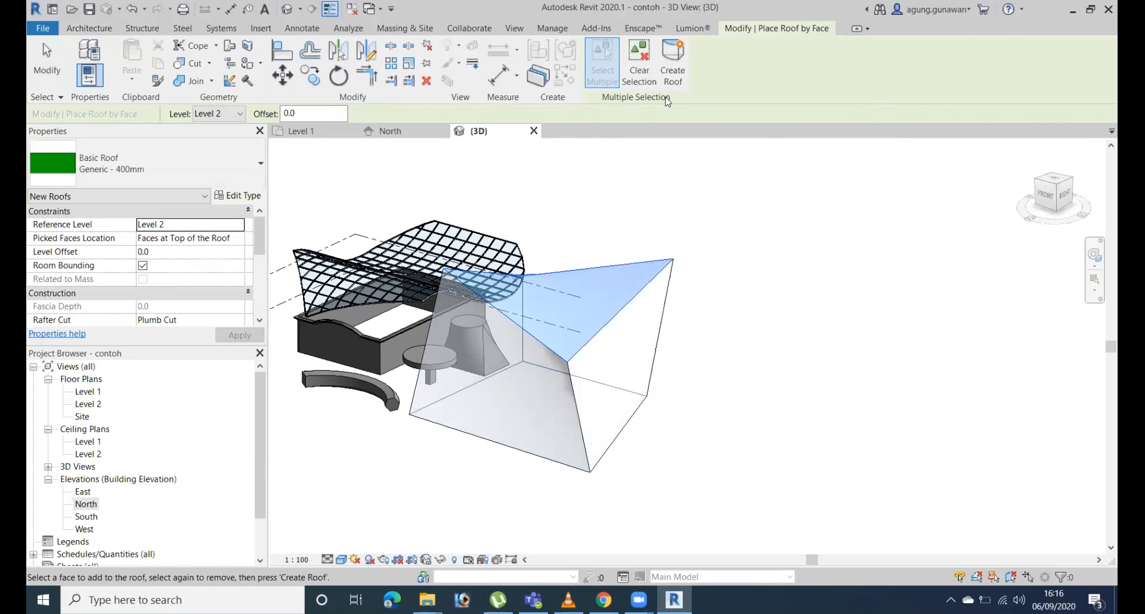
left_click(673, 59)
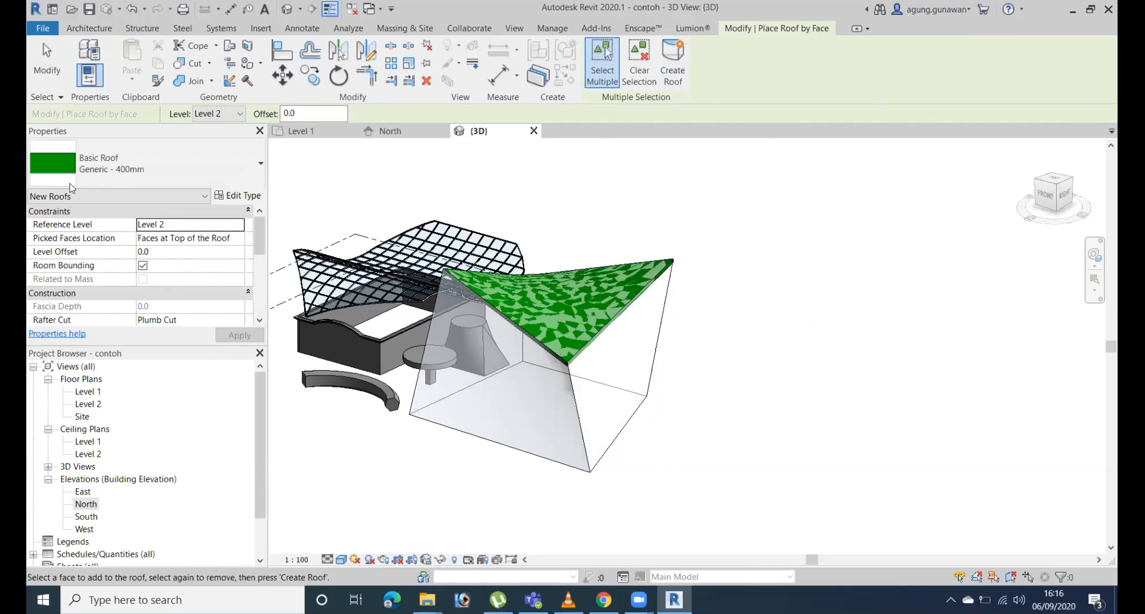
middle_click_drag(663, 349, 774, 354, "shift")
key("Escape")
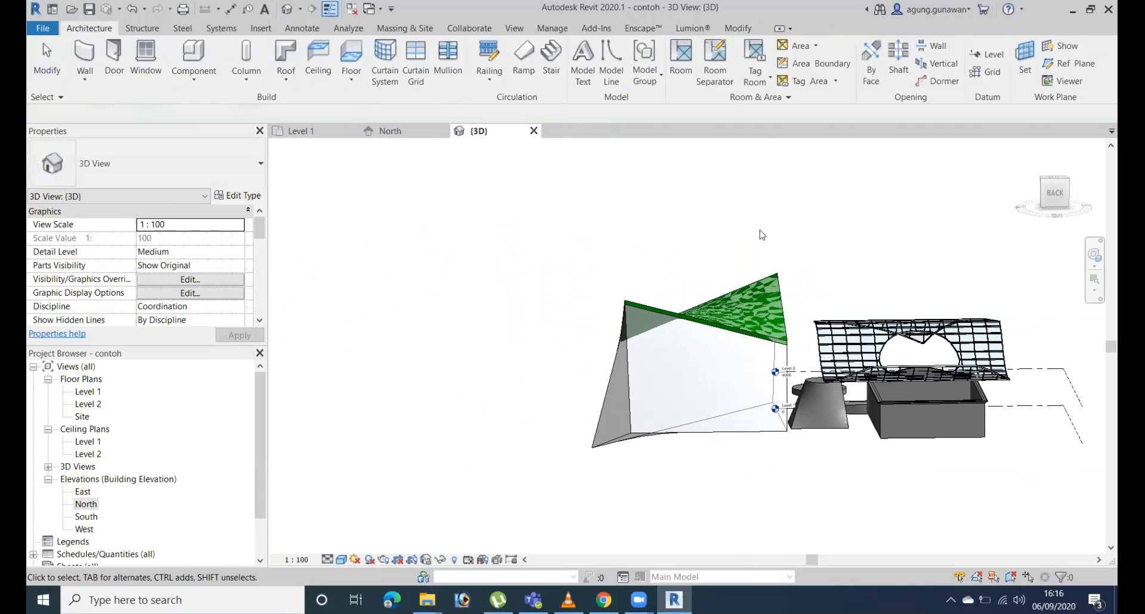
Change the type of the new roof on the mass to Sloped Glazing.
left_click(772, 302)
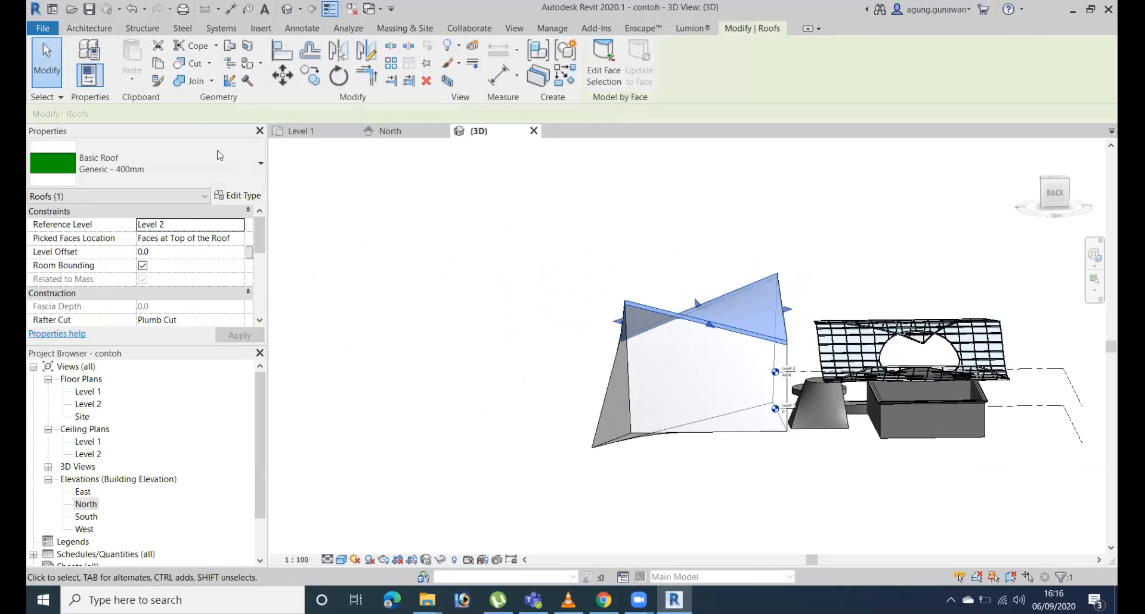
left_click(160, 165)
middle_click_drag(737, 368, 1072, 471, "shift")
middle_click_drag(912, 453, 841, 480, "shift")
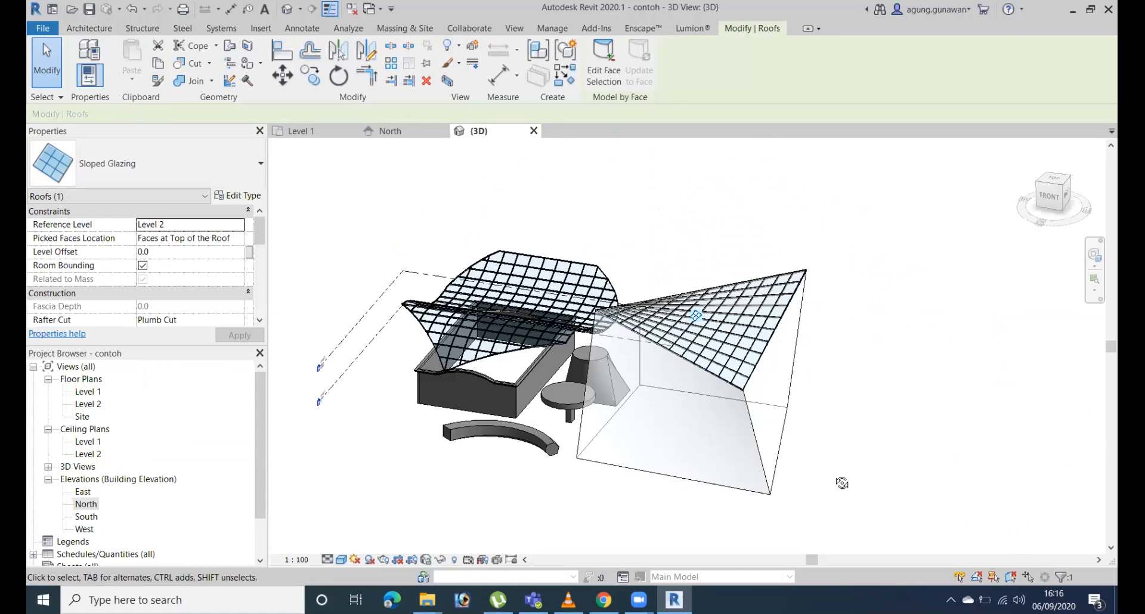
left_click(895, 469)
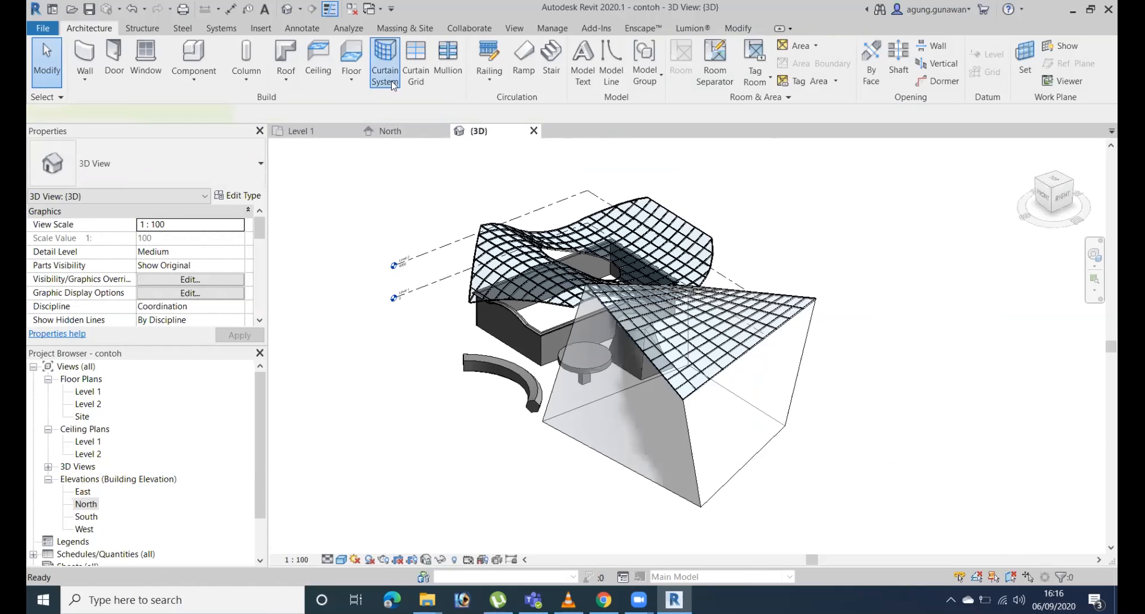
left_click(385, 60)
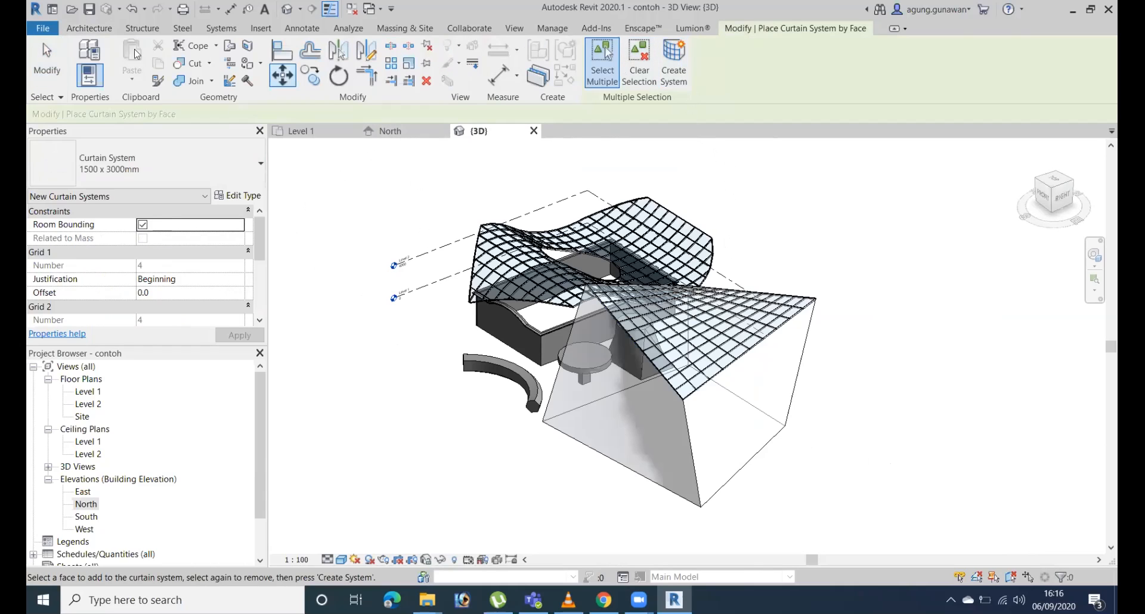
left_click(90, 29)
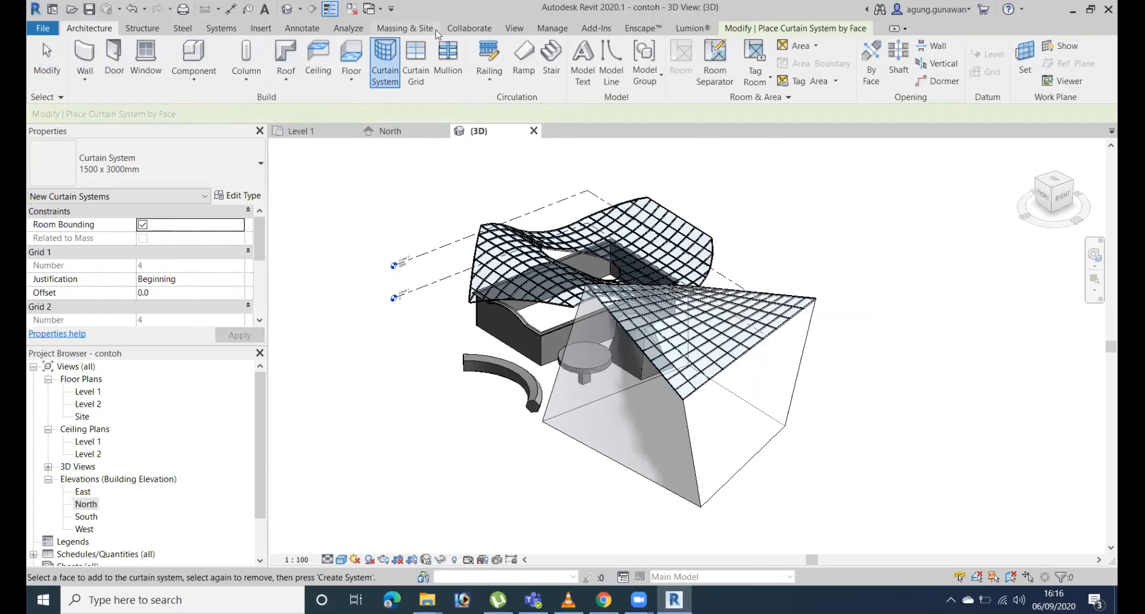
left_click(412, 28)
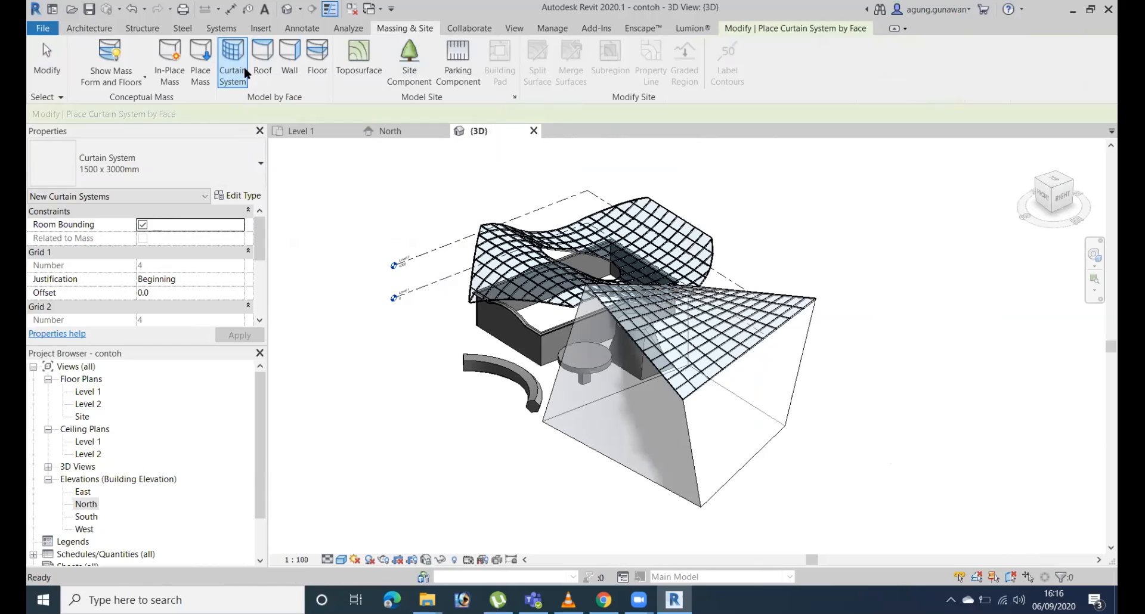
left_click(574, 433)
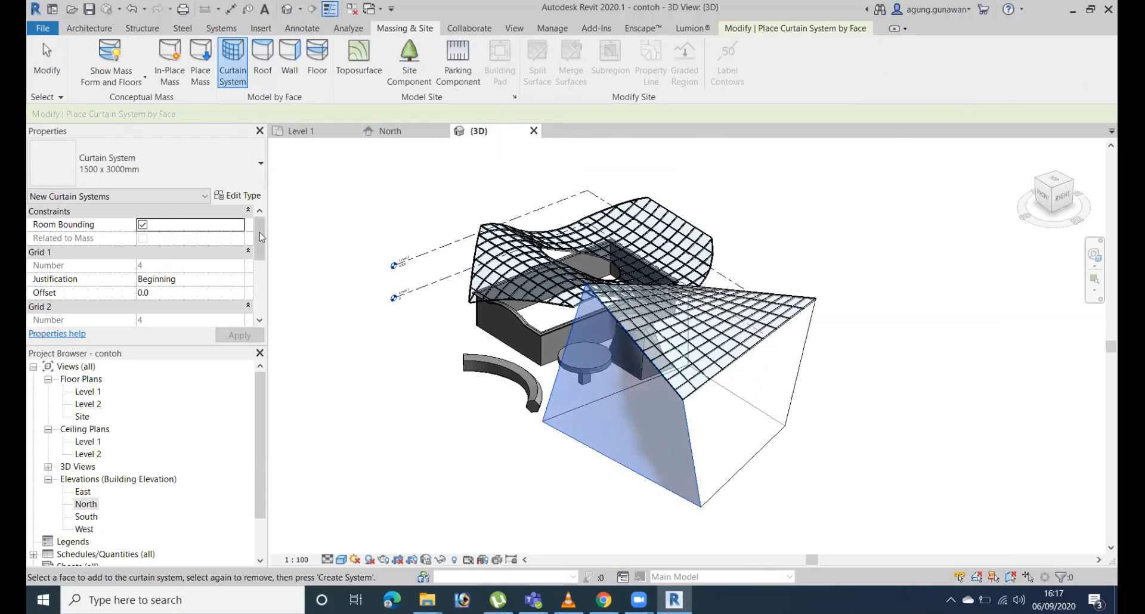
left_click(207, 177)
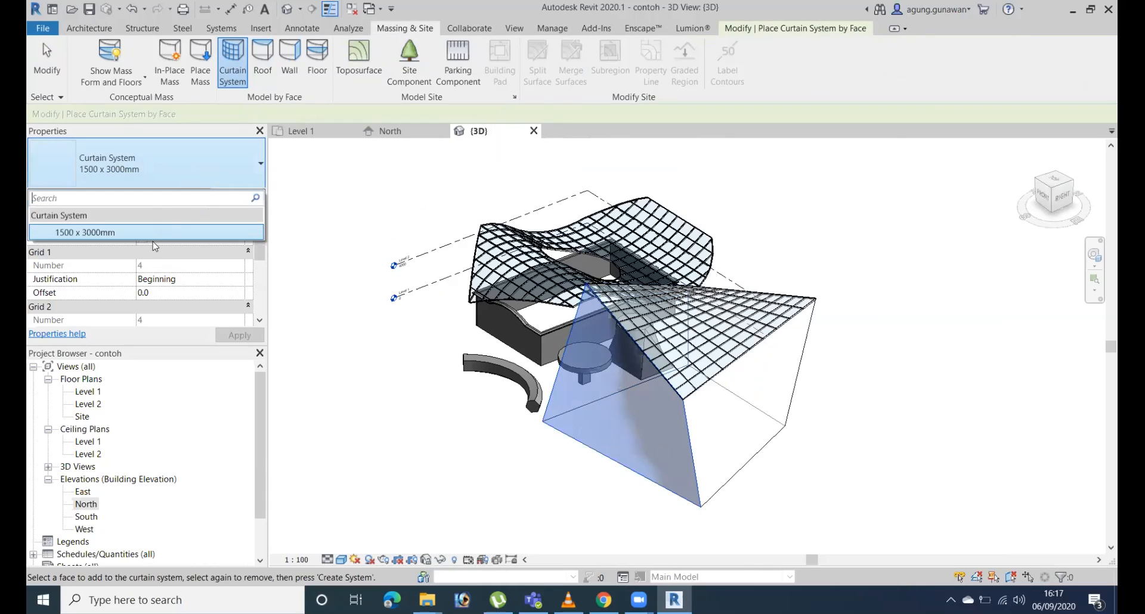
left_click(226, 160)
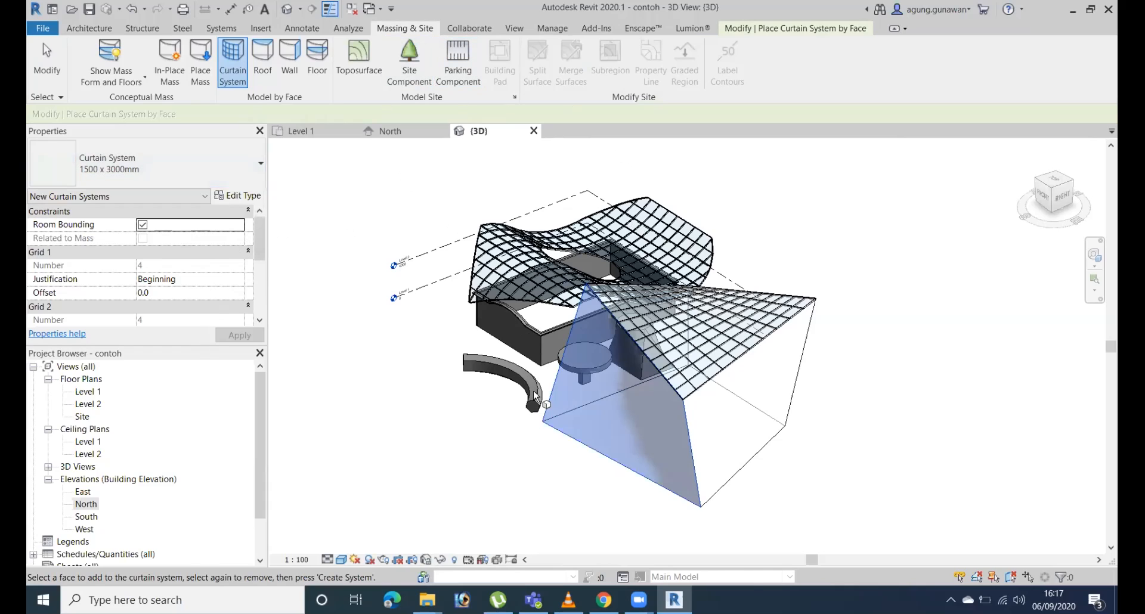
left_click(581, 438)
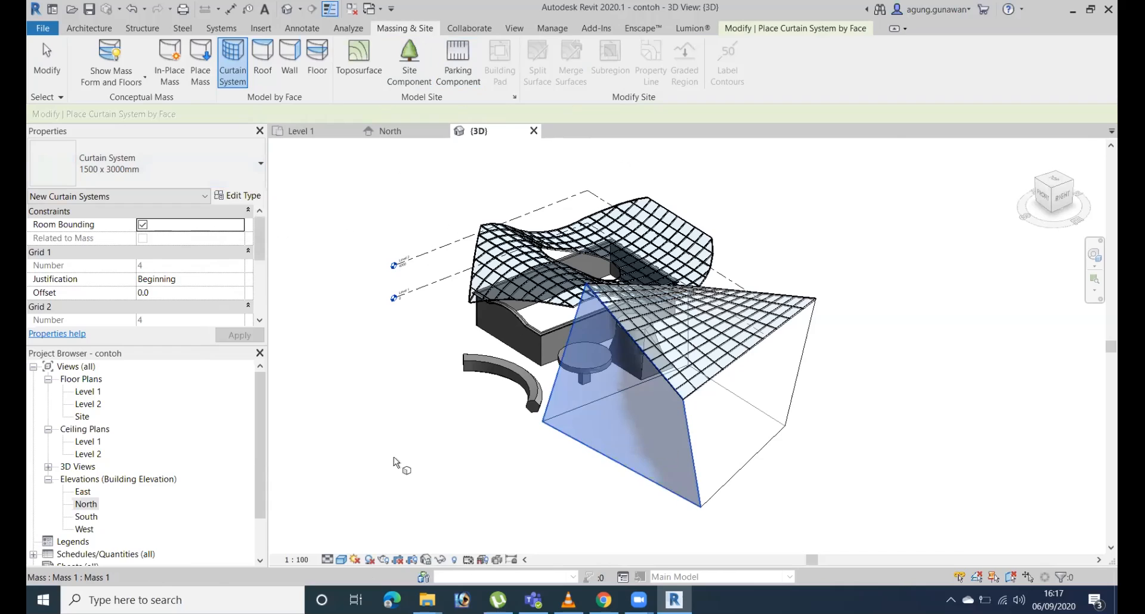
left_click(579, 436)
left_click(579, 446)
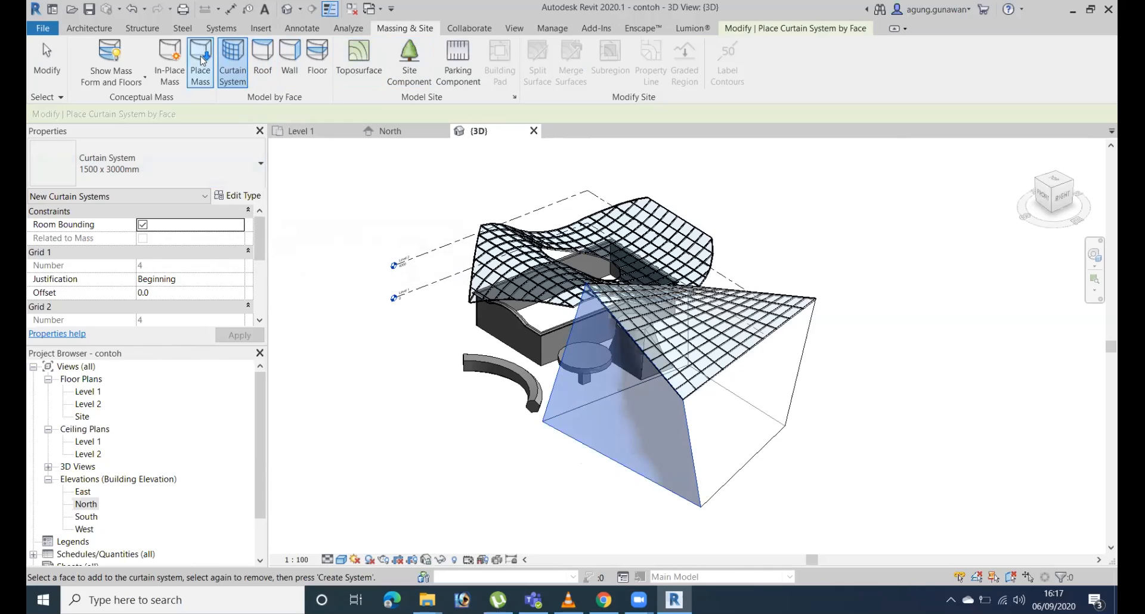
scroll(199, 283, "down", 1)
scroll(247, 258, "up", 1)
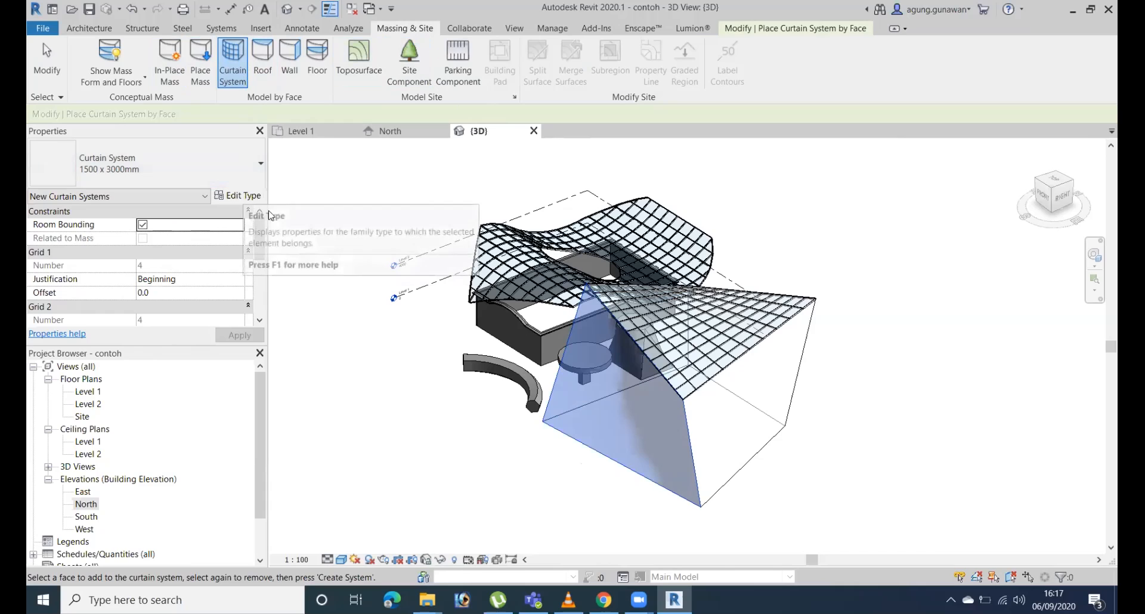
key("Escape")
key("Escape")
Create a 1500 x 3000mm curtain system on the shaded side face of the mass, below the glazed roof.
left_click(234, 60)
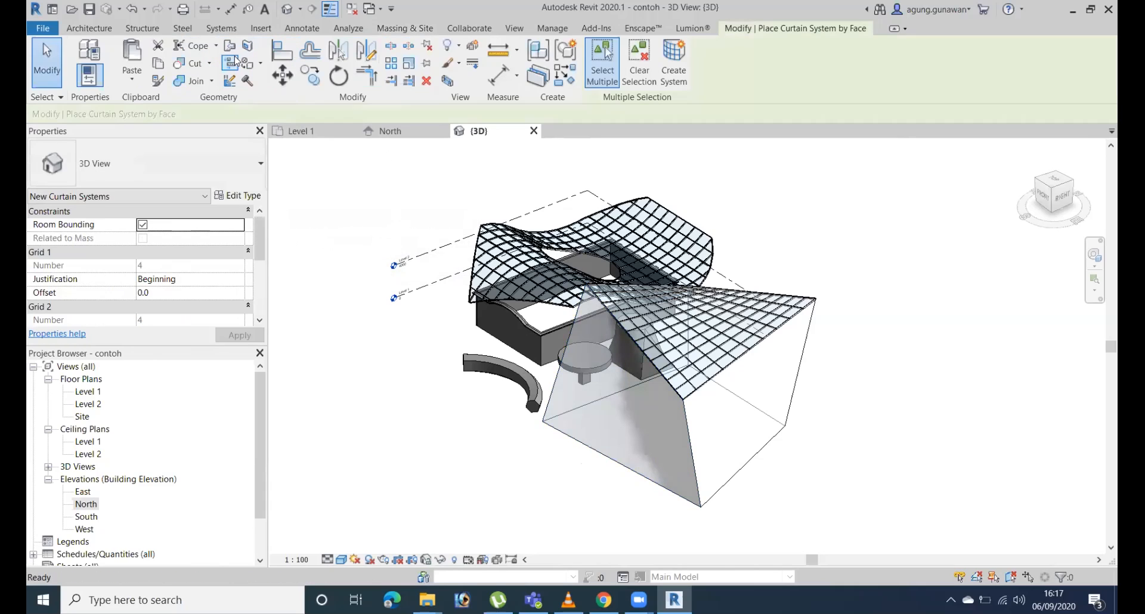
left_click(602, 449)
left_click(674, 62)
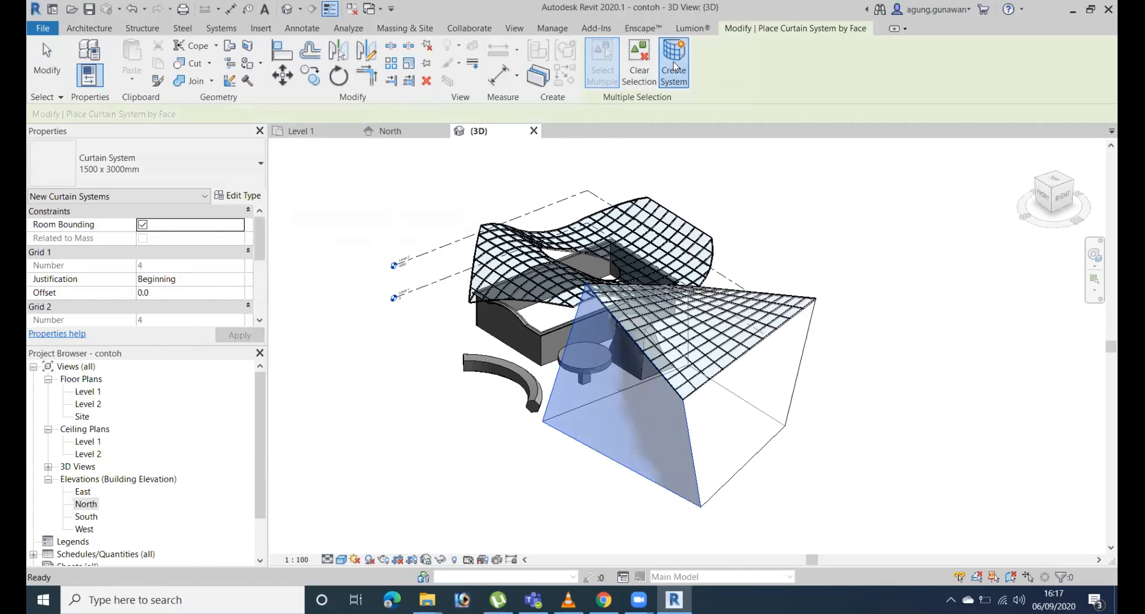
scroll(607, 489, "up", 4)
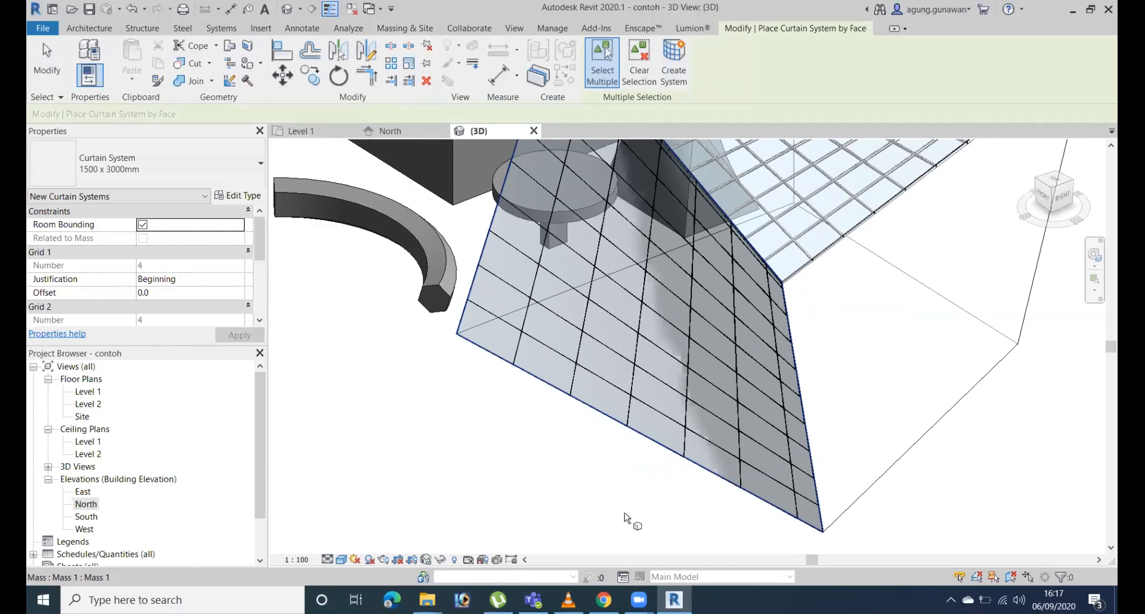
middle_click_drag(656, 503, 703, 510)
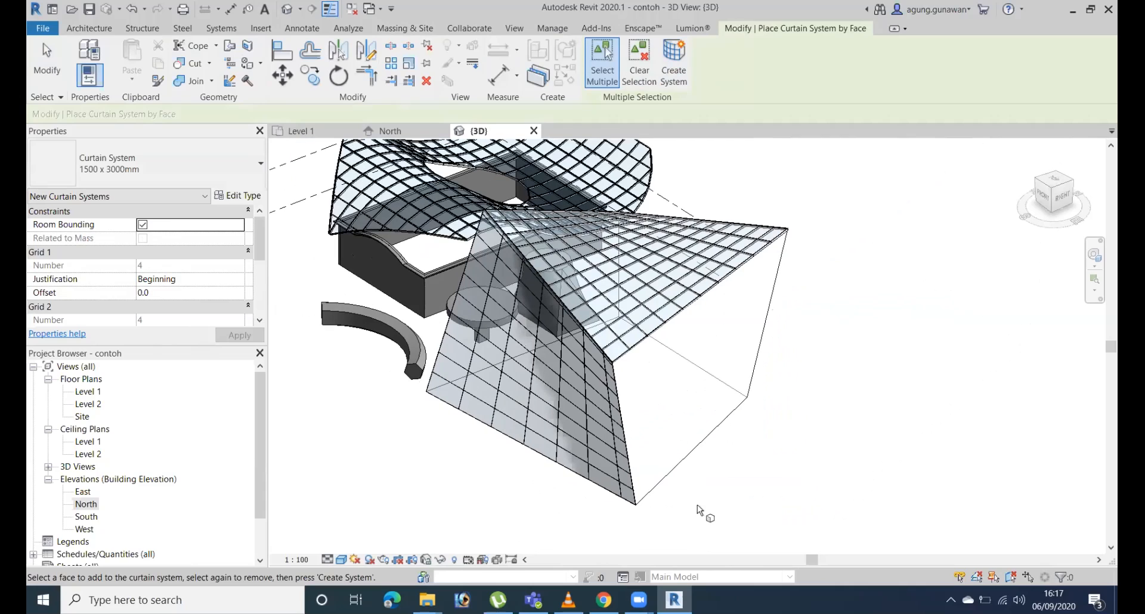
key("Escape")
key("Escape")
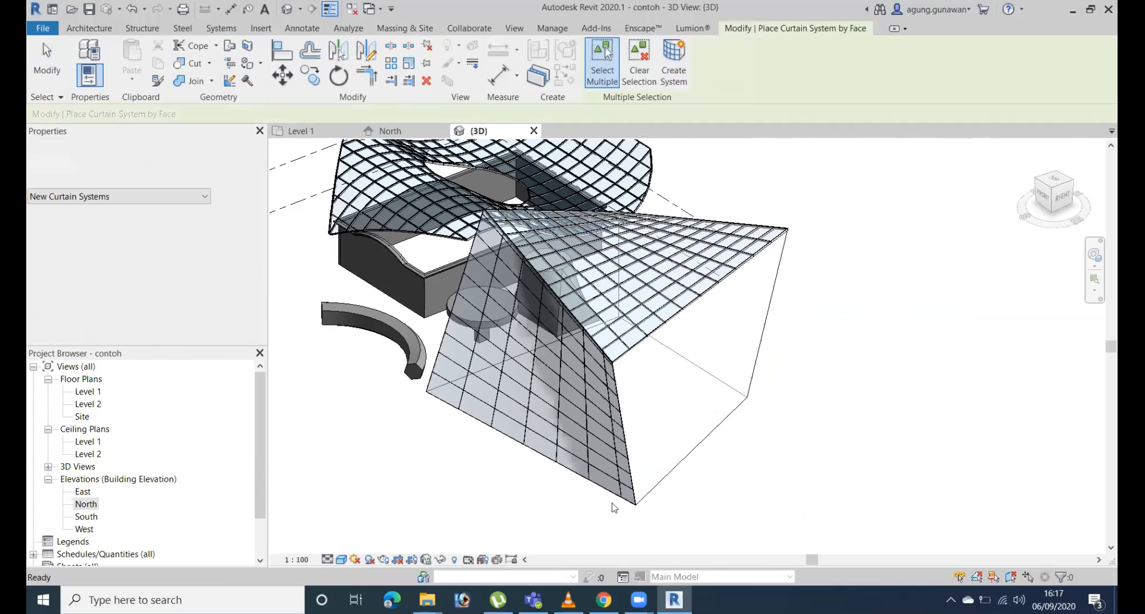
In the new curtain system's type properties, set the Grid 1 interior and both border mullions to Rectangular Mullion : 50 x 150mm.
left_click(571, 474)
middle_click_drag(572, 474, 674, 429, "shift")
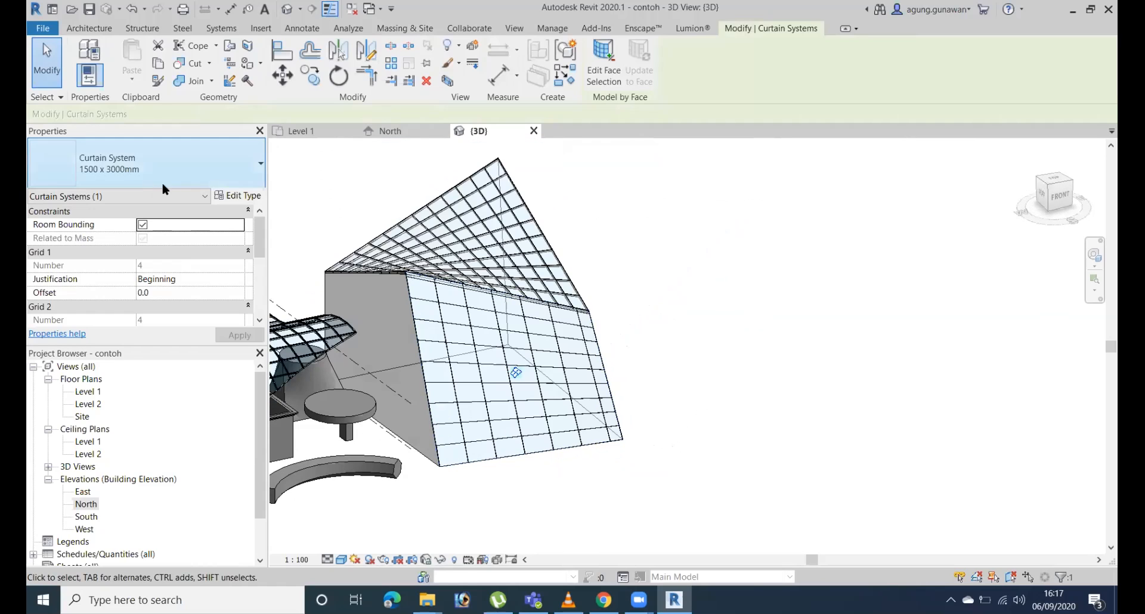
left_click(238, 196)
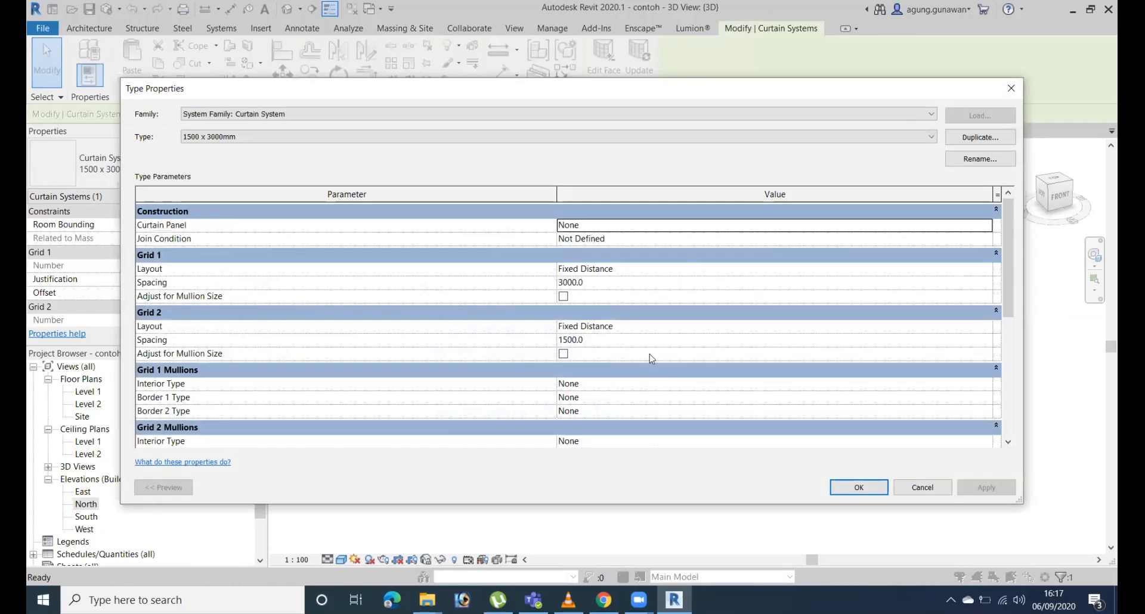
scroll(650, 354, "down", 4)
left_click(985, 224)
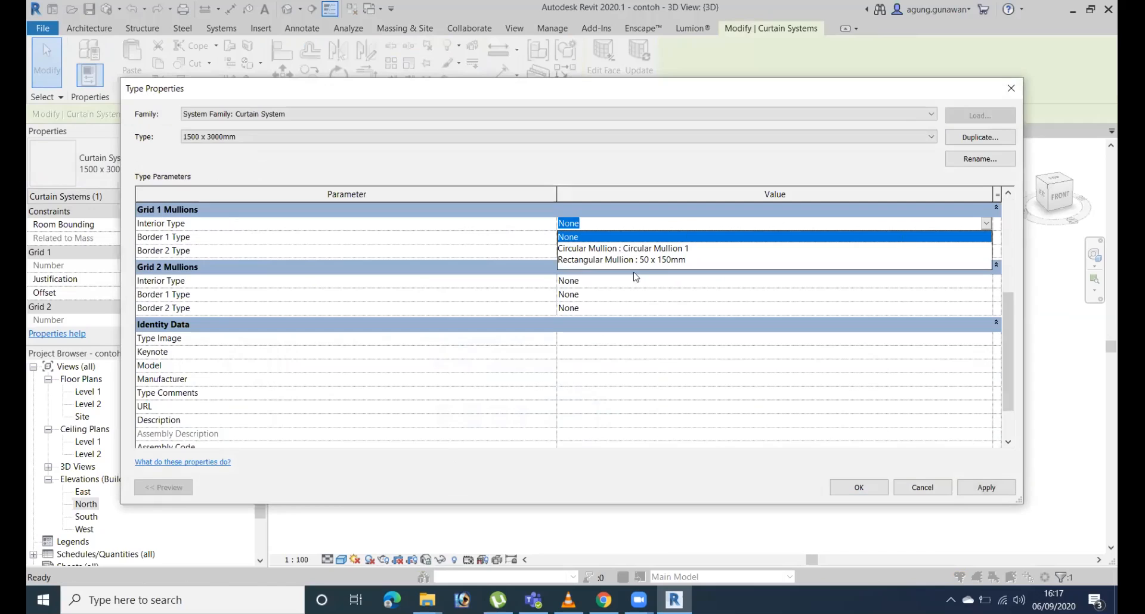
left_click(648, 261)
left_click(987, 236)
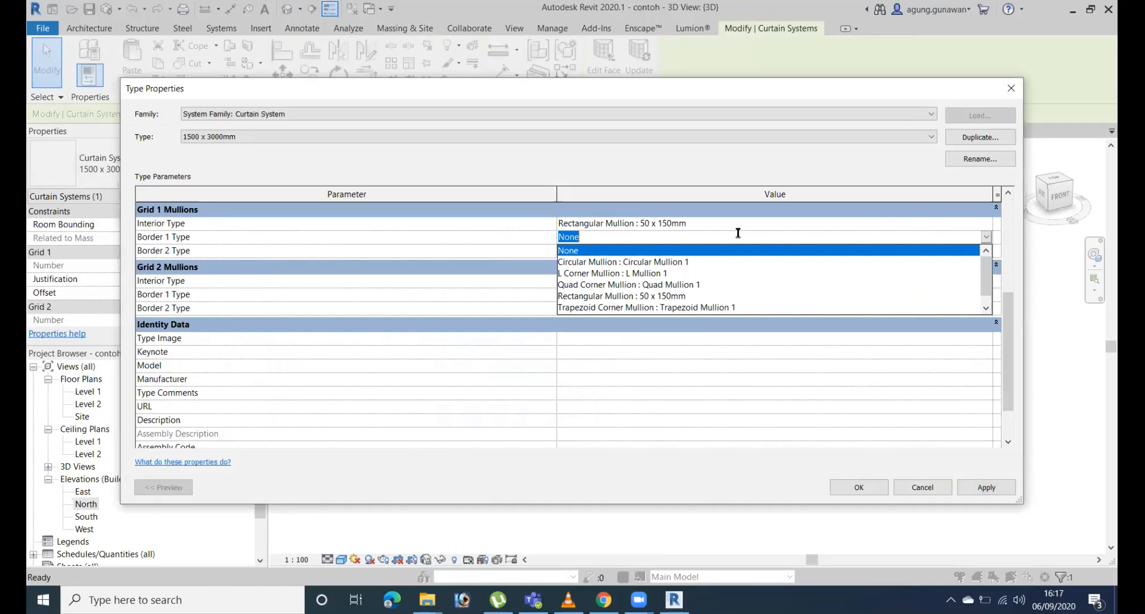
left_click(683, 296)
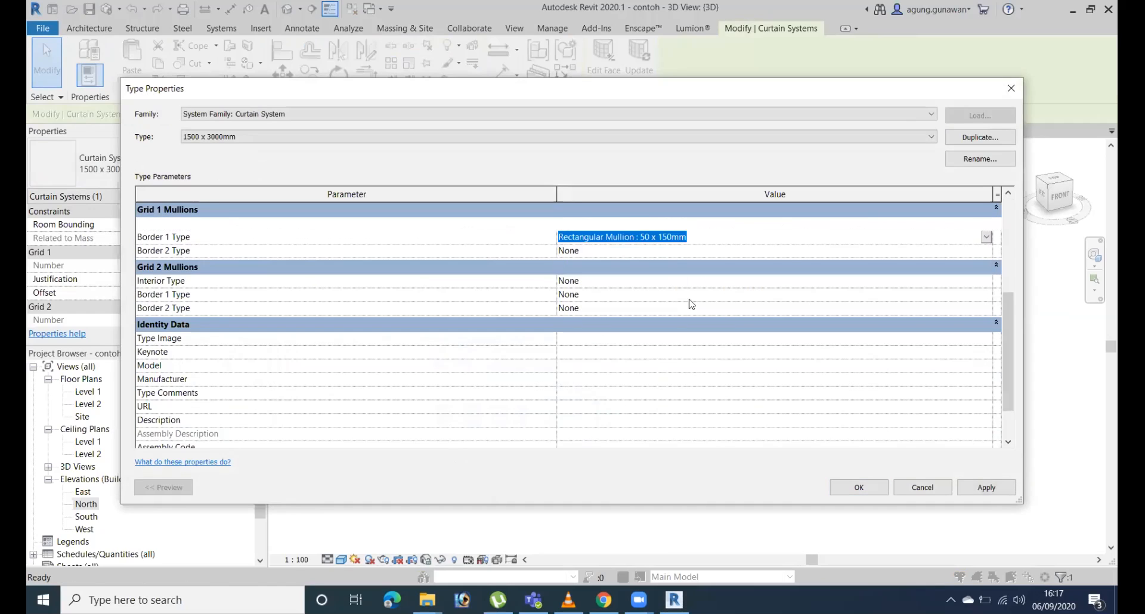
left_click(985, 255)
left_click(676, 310)
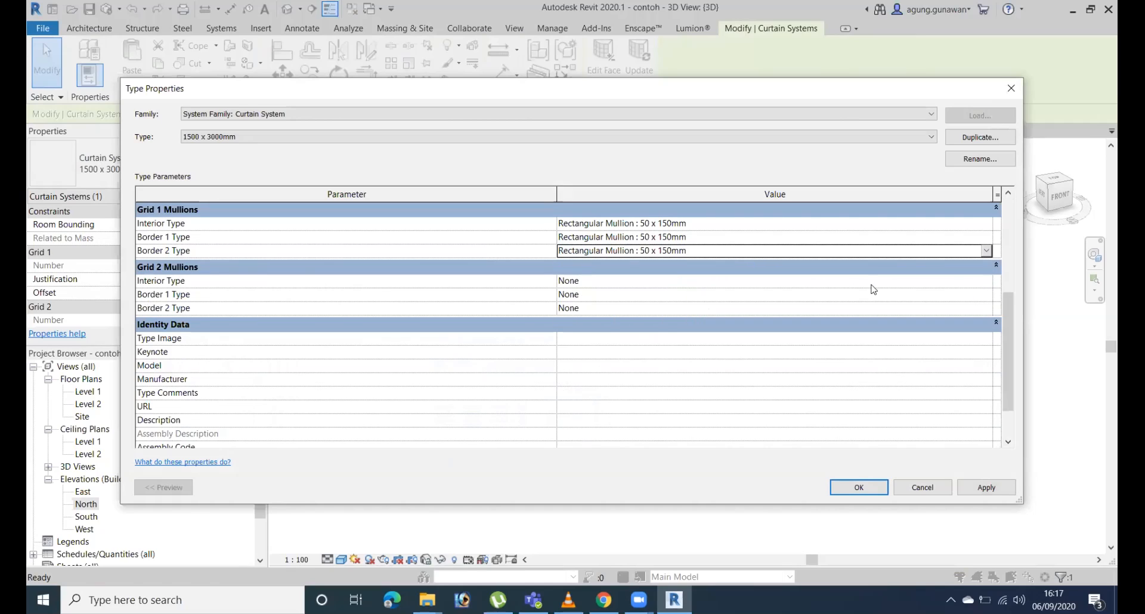
Set the Grid 2 interior and both border mullions to Rectangular Mullion : 50 x 150mm and apply the type changes.
left_click(986, 281)
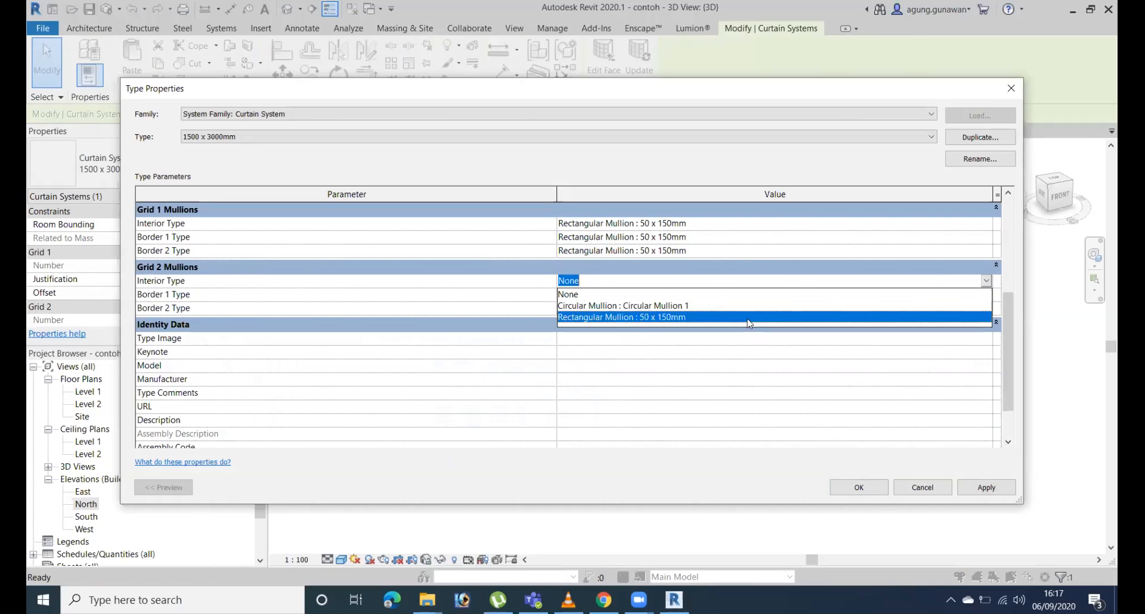
left_click(750, 318)
left_click(985, 294)
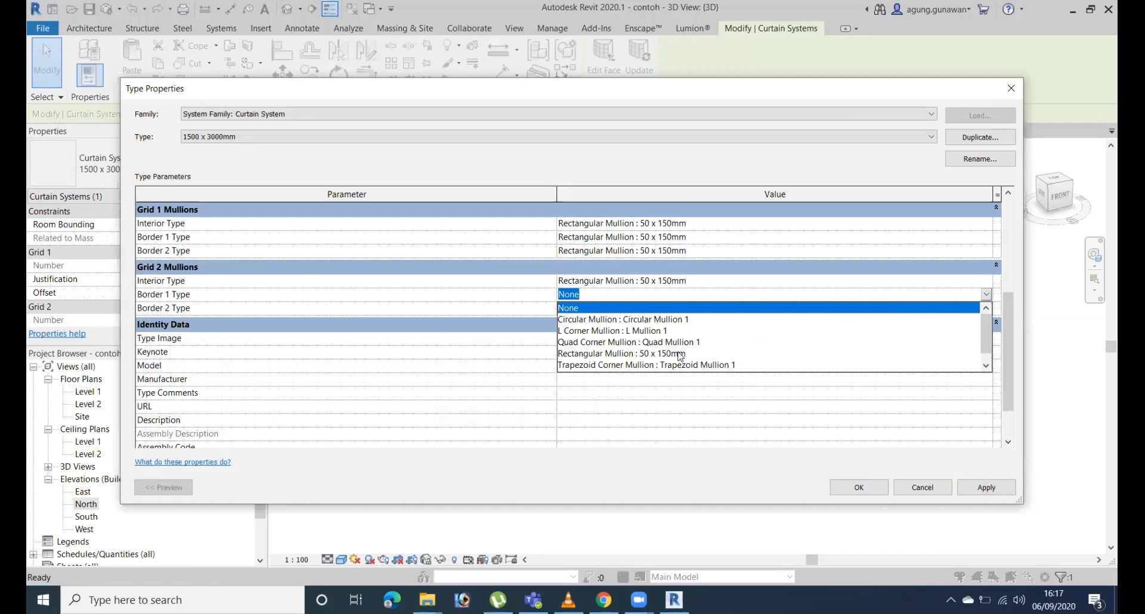
left_click(680, 355)
left_click(985, 309)
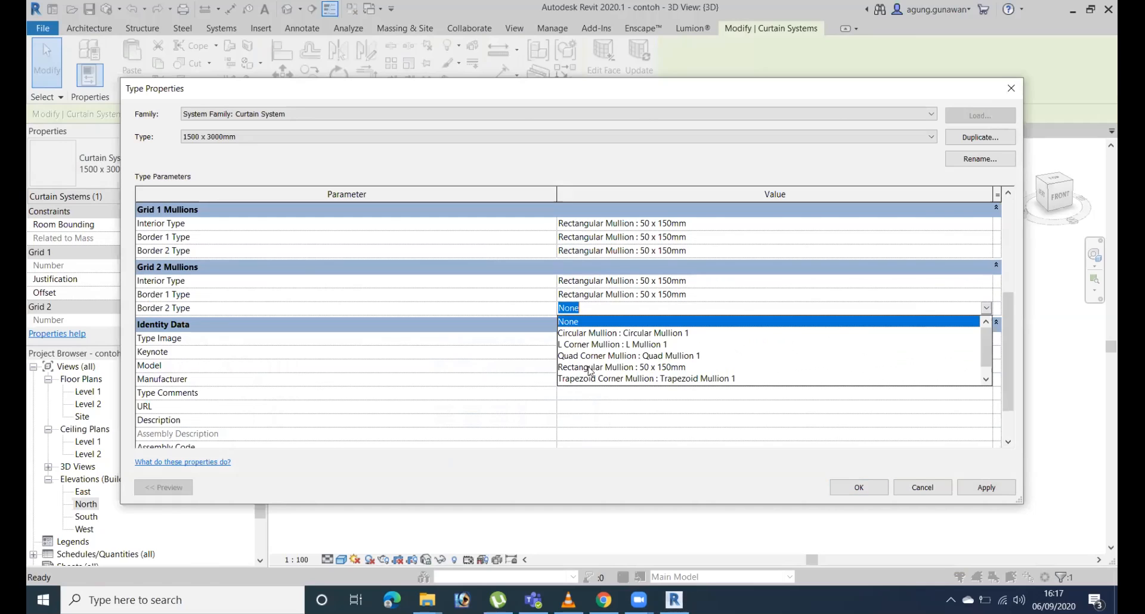
left_click(651, 367)
left_click(858, 487)
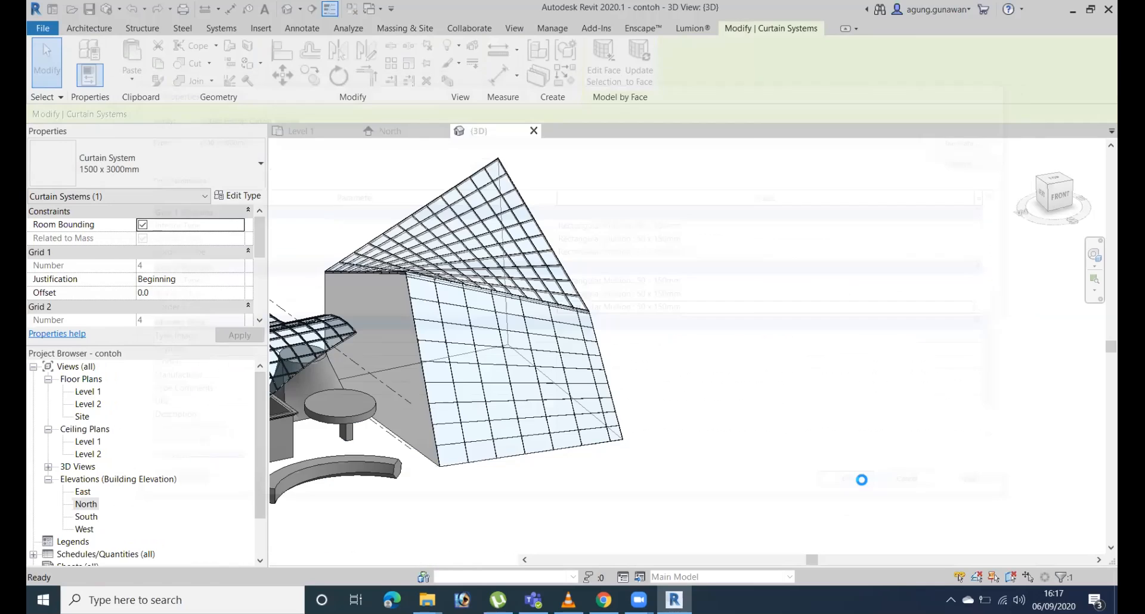
Create mass floors at Level 1 and Level 2 for the conceptual mass.
scroll(492, 443, "up", 10)
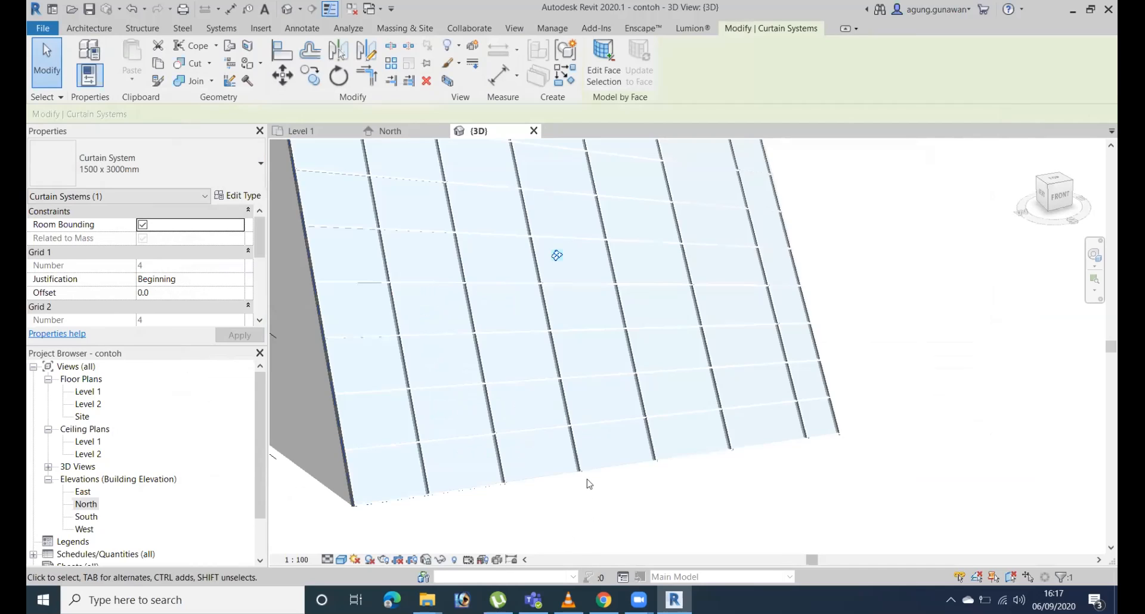
scroll(519, 378, "down", 4)
middle_click_drag(716, 381, 452, 299, "shift")
scroll(697, 384, "down", 2)
middle_click_drag(696, 384, 808, 392, "shift")
left_click(809, 392)
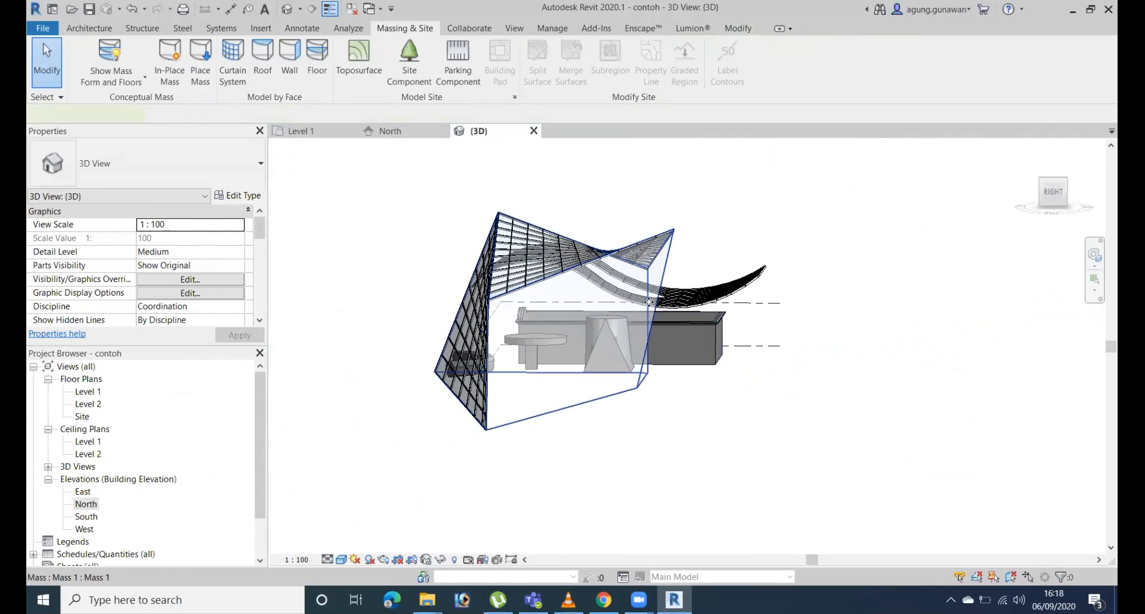
left_click(649, 303)
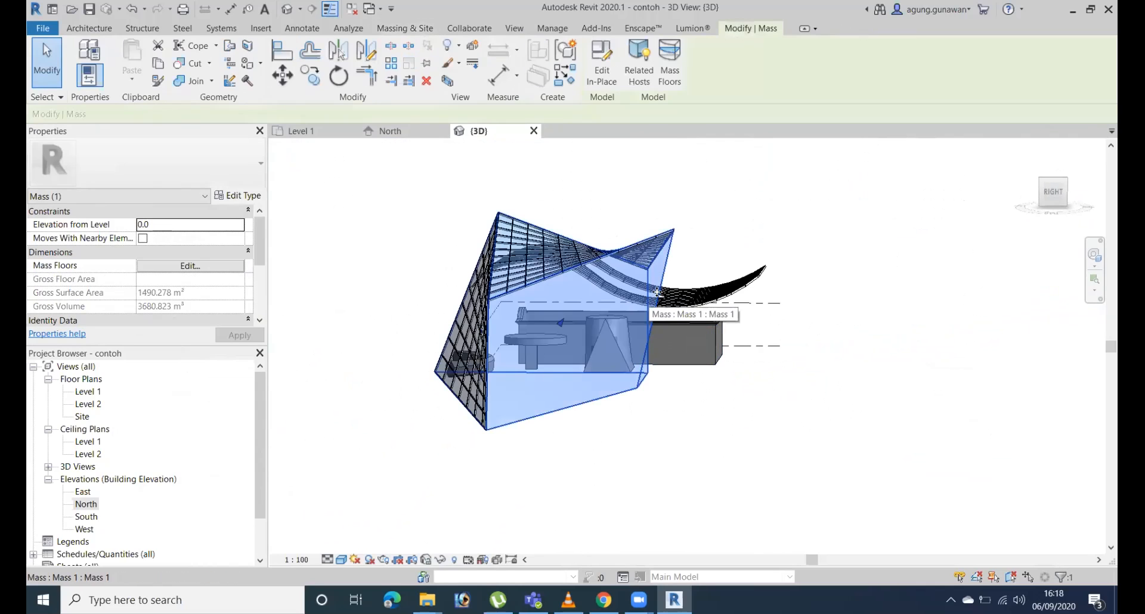
left_click(773, 306)
left_click(762, 344)
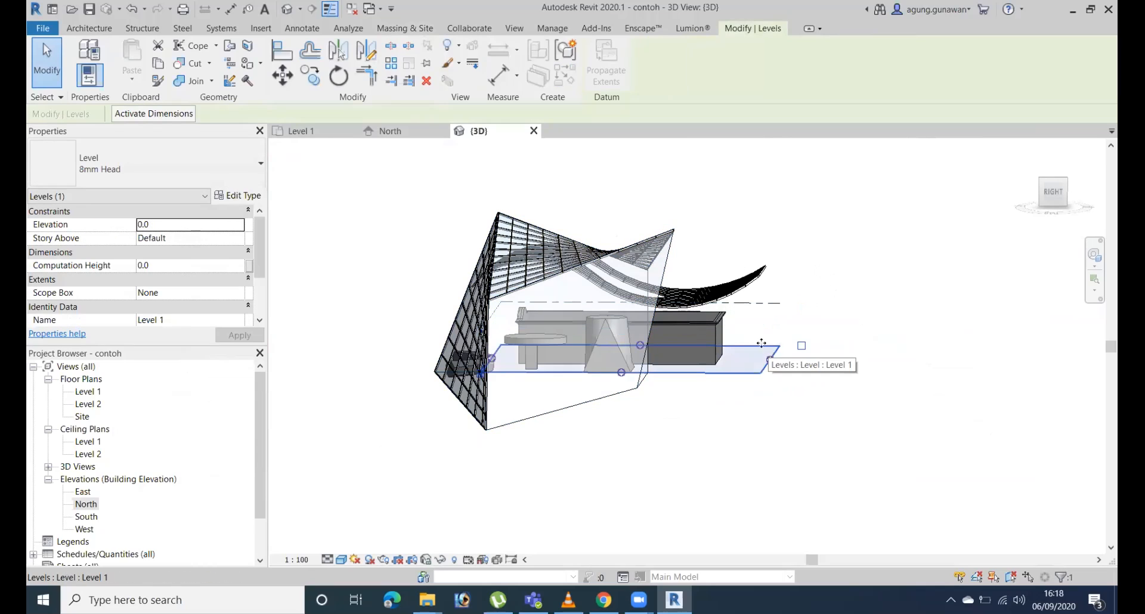
left_click(666, 271)
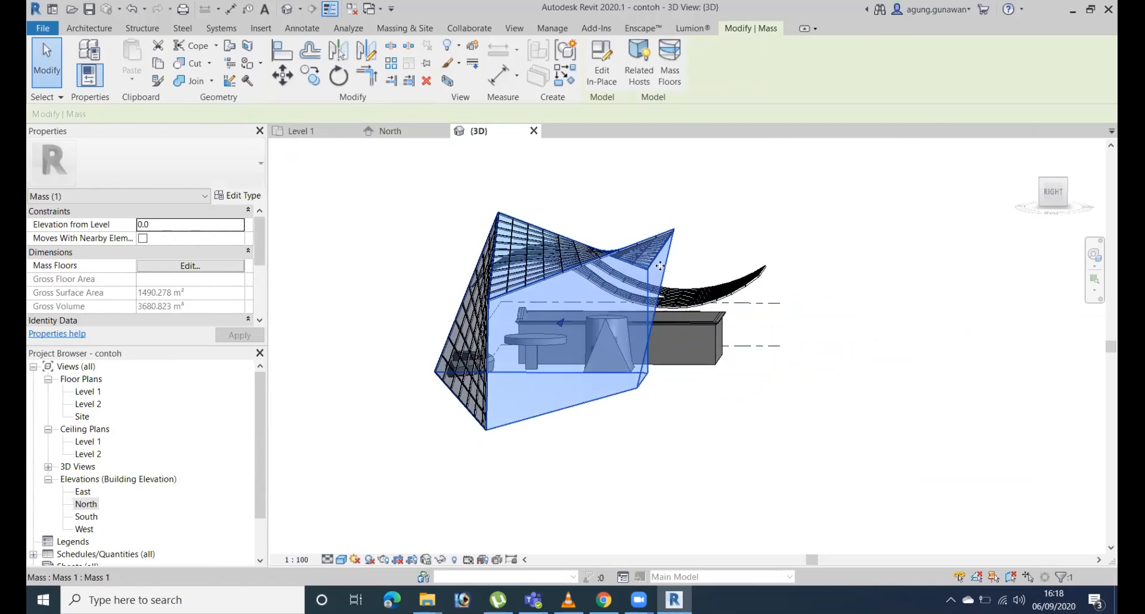
left_click(671, 61)
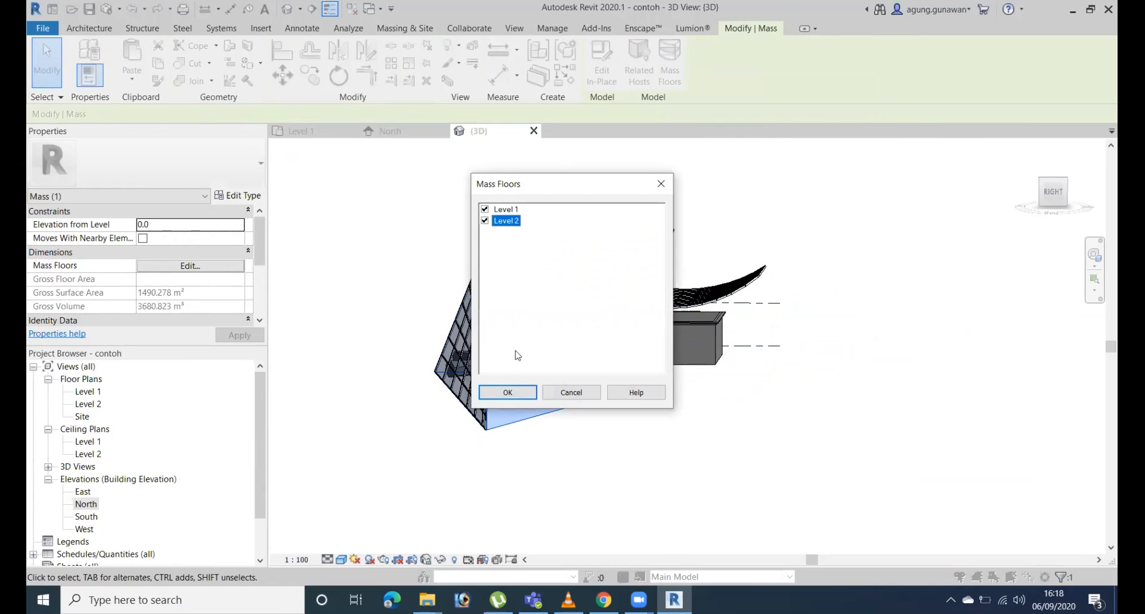
left_click(507, 392)
left_click(688, 453)
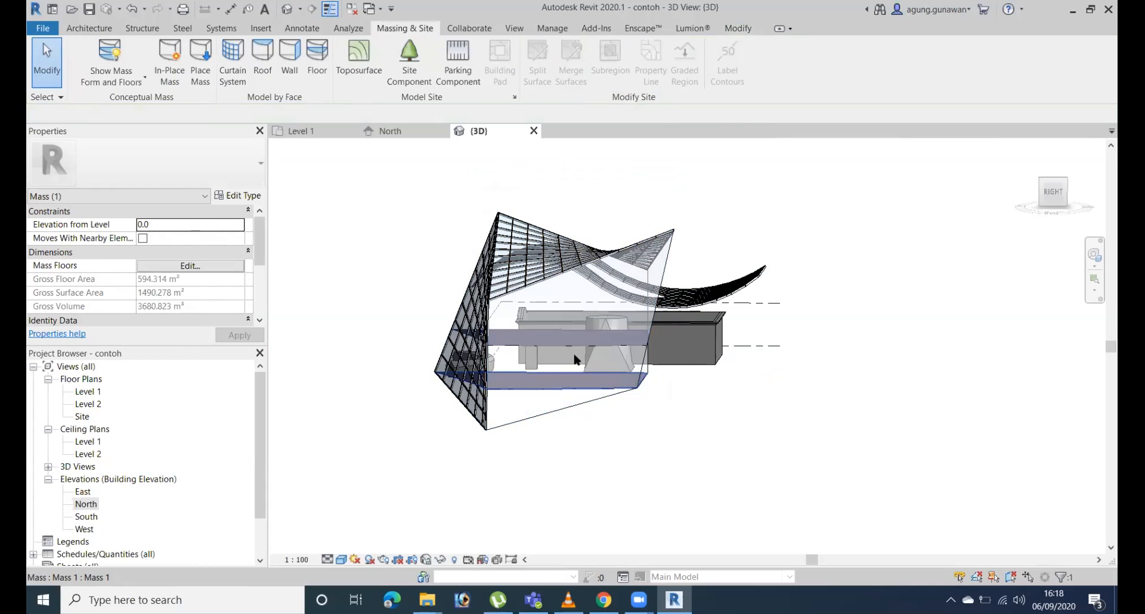
Copy Level 2 vertically upward by 4000 mm to add a level at elevation 8000.
middle_click_drag(602, 354, 688, 376, "shift")
middle_click_drag(593, 436, 570, 326, "shift")
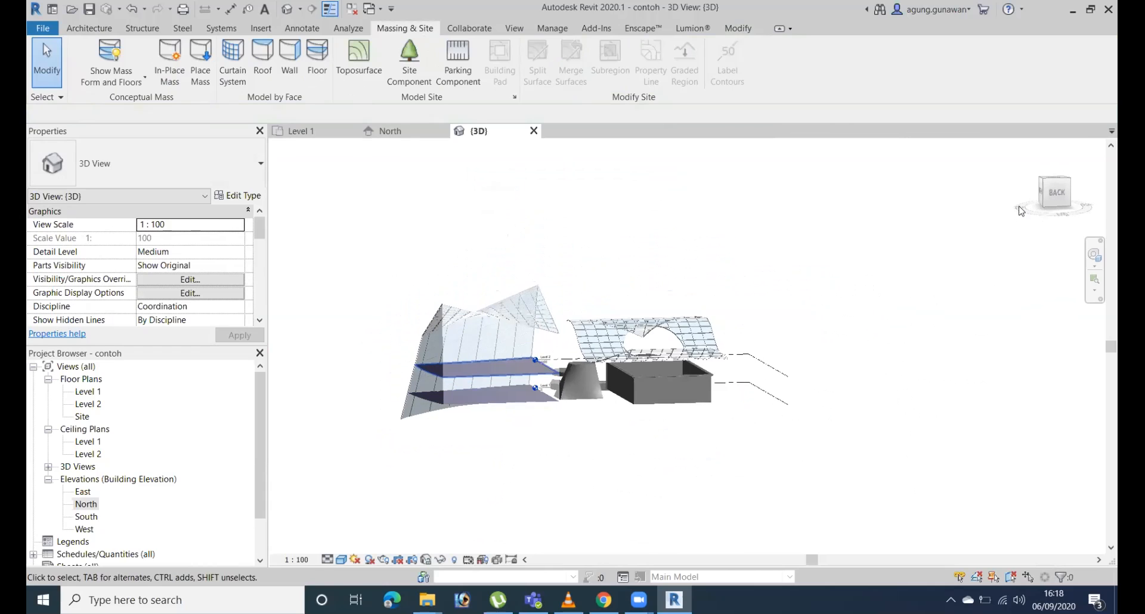
left_click(1055, 194)
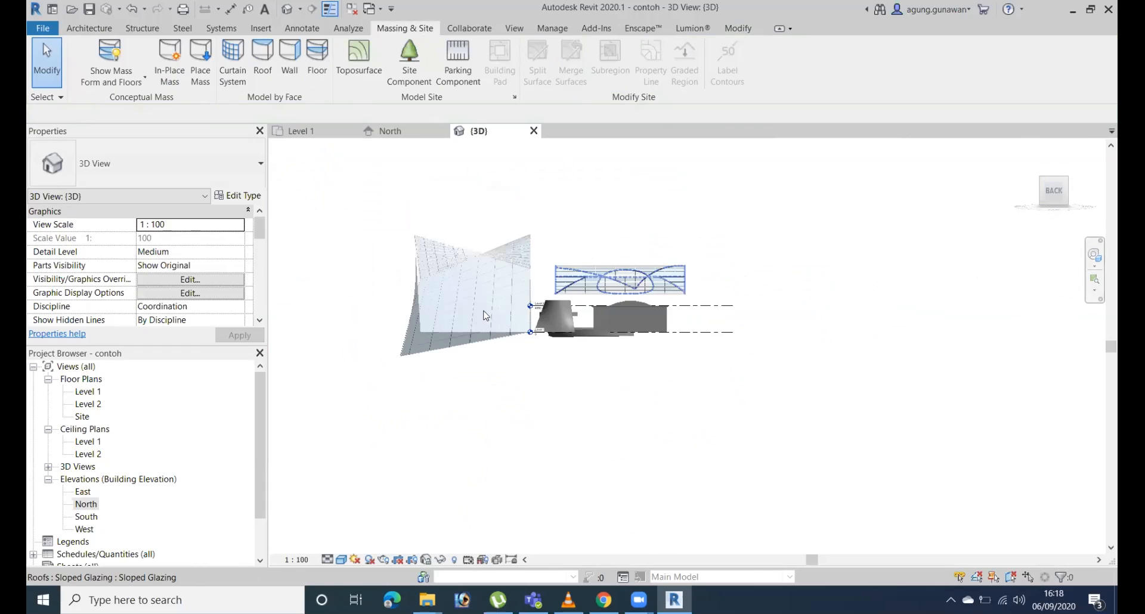
scroll(485, 316, "up", 4)
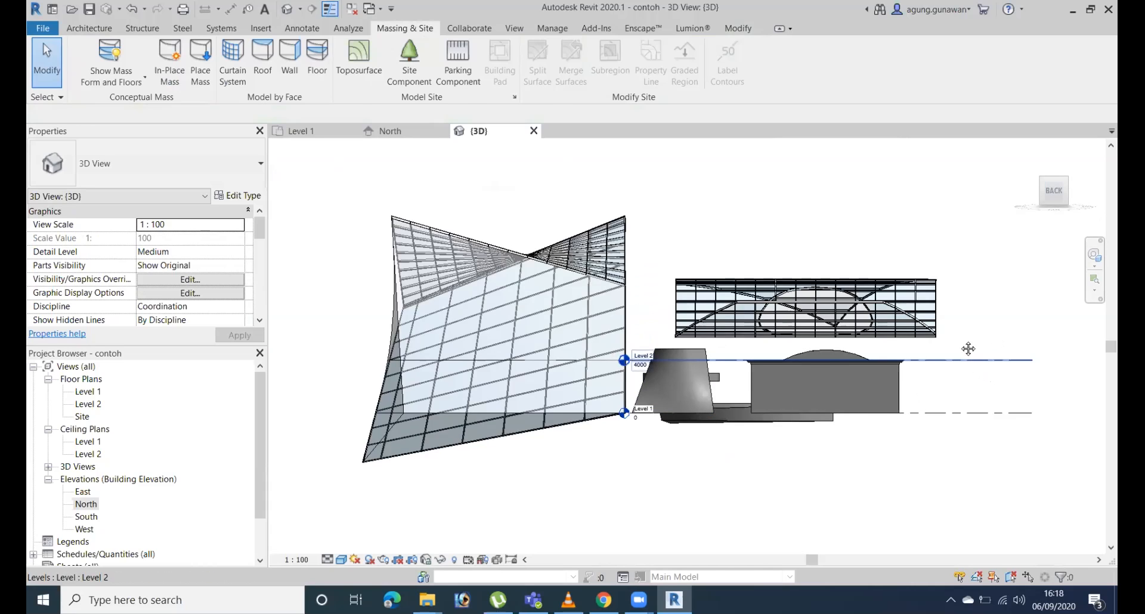
left_click(990, 360)
middle_click_drag(969, 349, 856, 358)
key("c")
key("o")
left_click(849, 427)
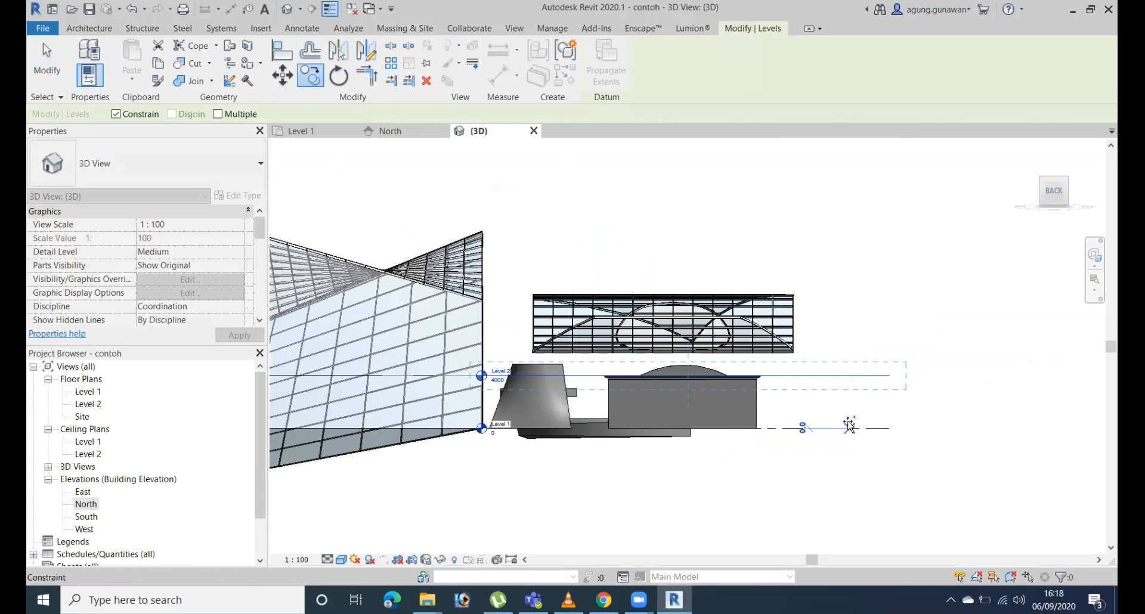
left_click(849, 376)
middle_click_drag(718, 318, 895, 335, "shift")
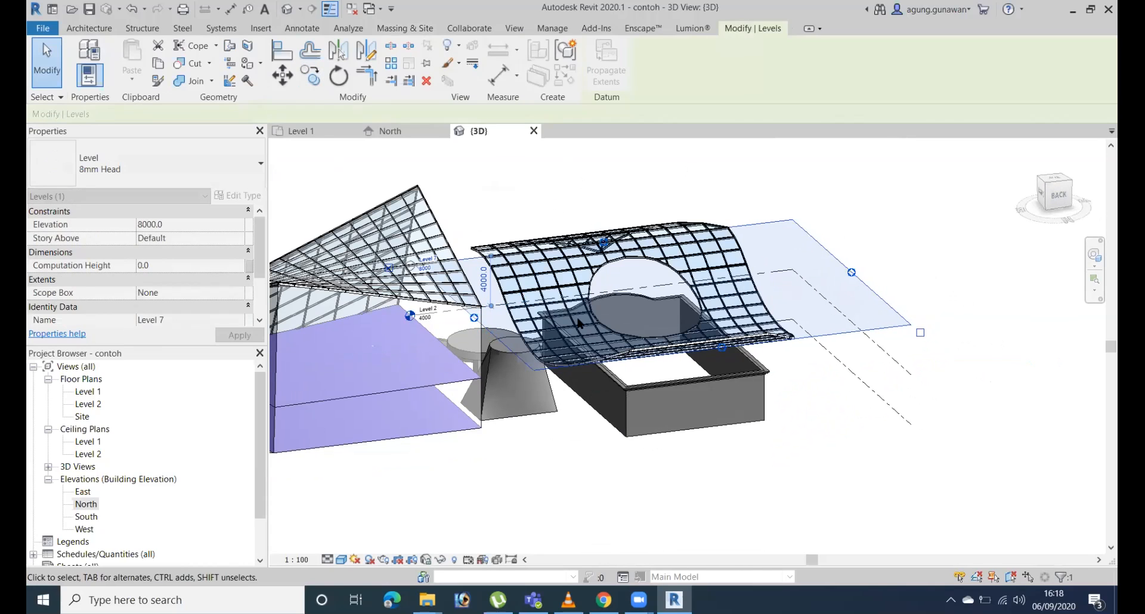
left_click(983, 9)
left_click(1101, 10)
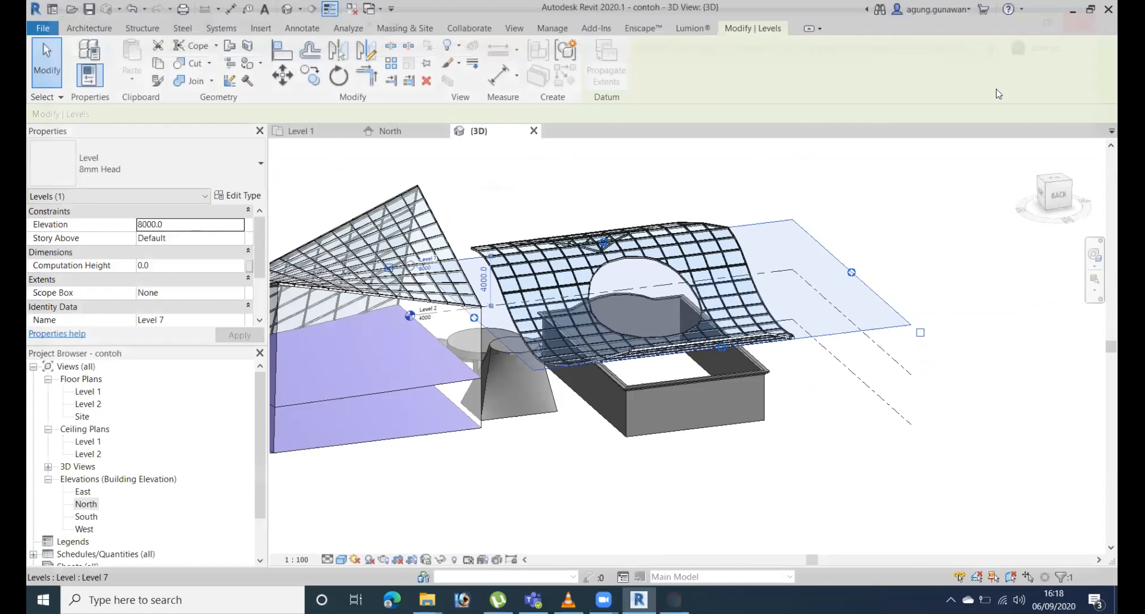
Set the mass floors of the conceptual mass to Level 1, Level 2 and Level 7.
middle_click_drag(595, 350, 652, 323)
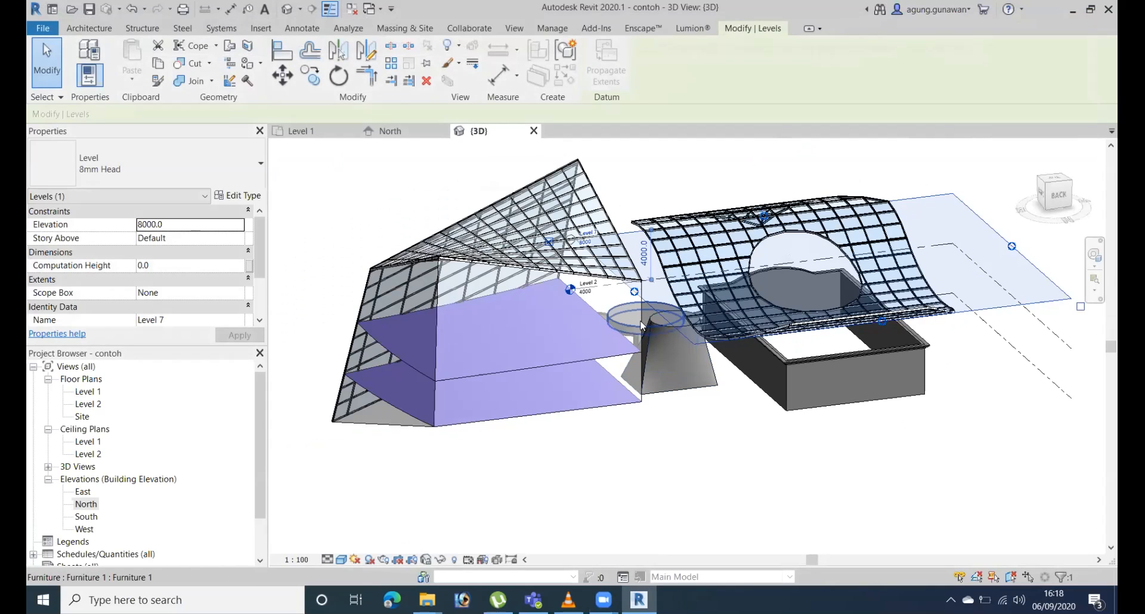
left_click(640, 318)
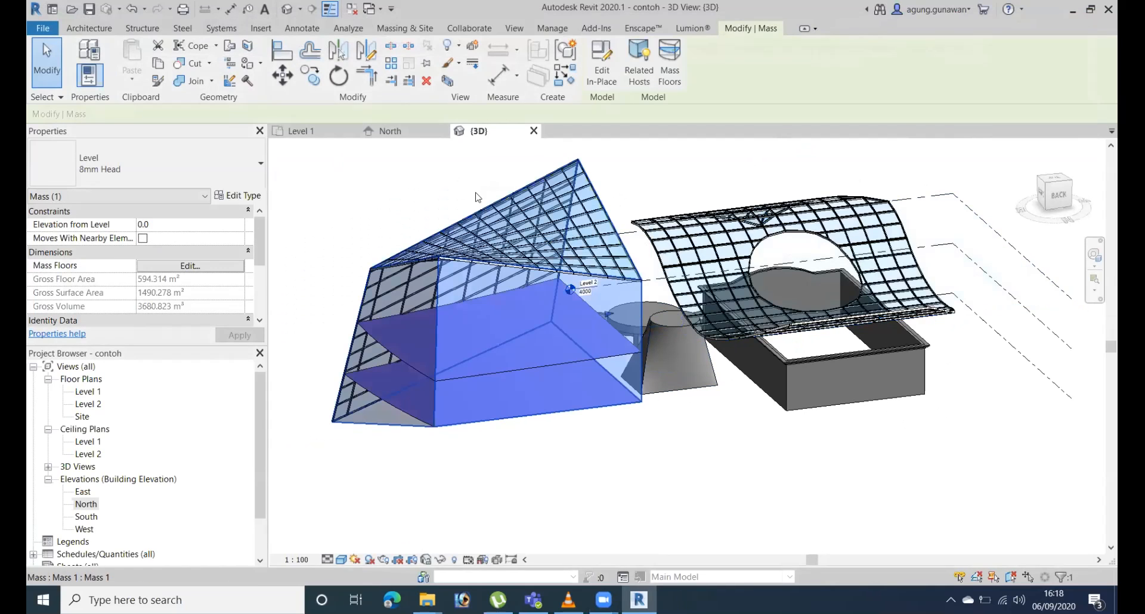
left_click(668, 79)
left_click(484, 221)
left_click(484, 209)
left_click(484, 221)
left_click(484, 233)
left_click(485, 210)
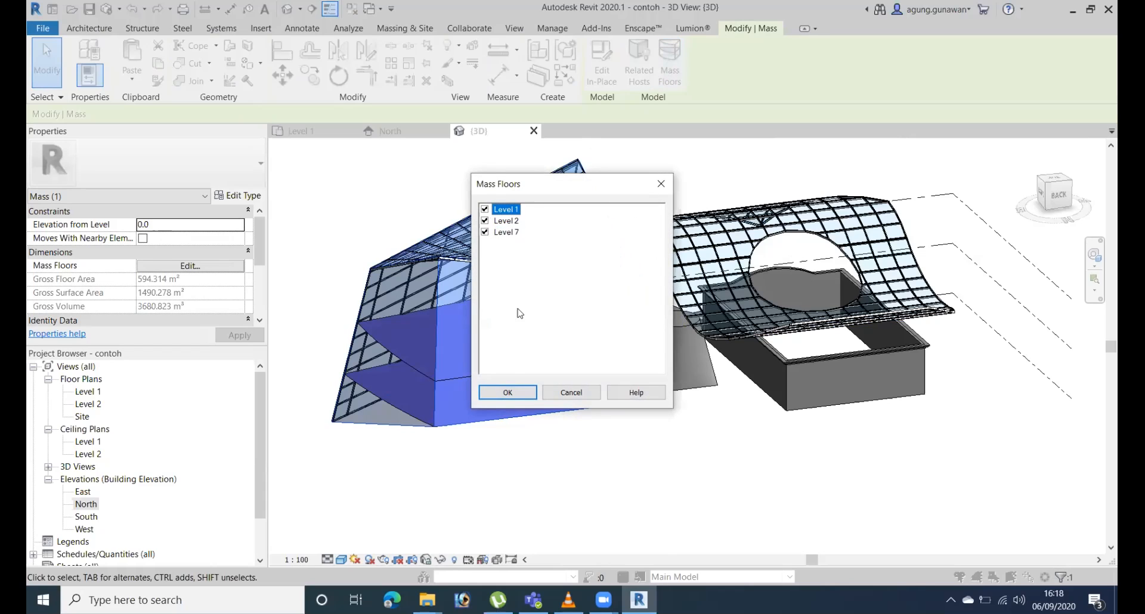
left_click(519, 393)
Create Concrete-Commercial 362mm floors by face on all three mass floors of the conceptual mass.
middle_click_drag(634, 453, 577, 408)
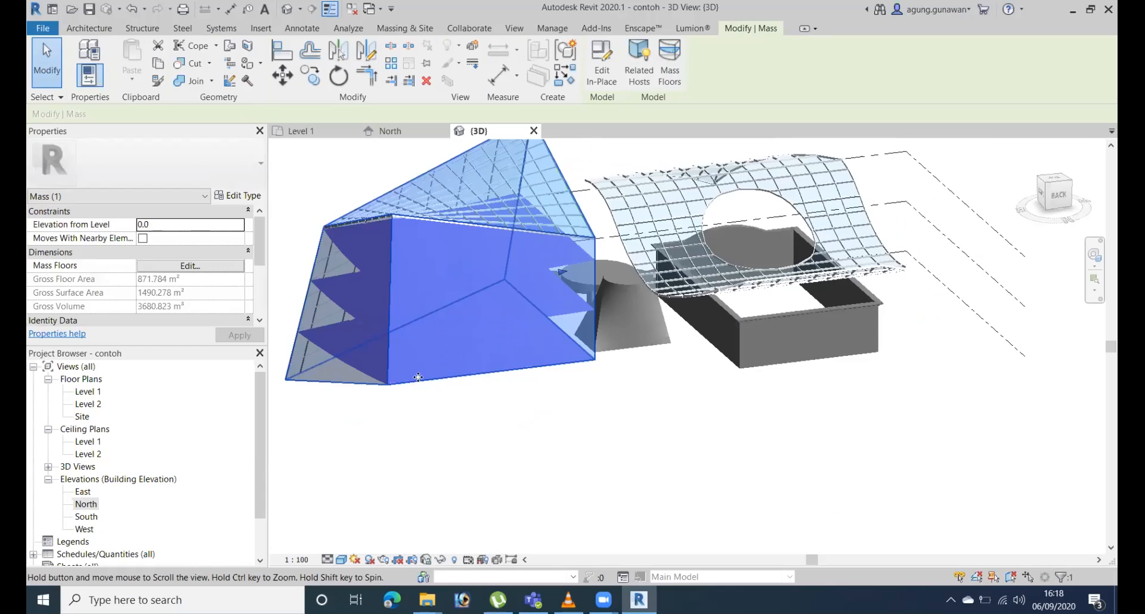
middle_click_drag(711, 324, 685, 356, "shift")
left_click(93, 33)
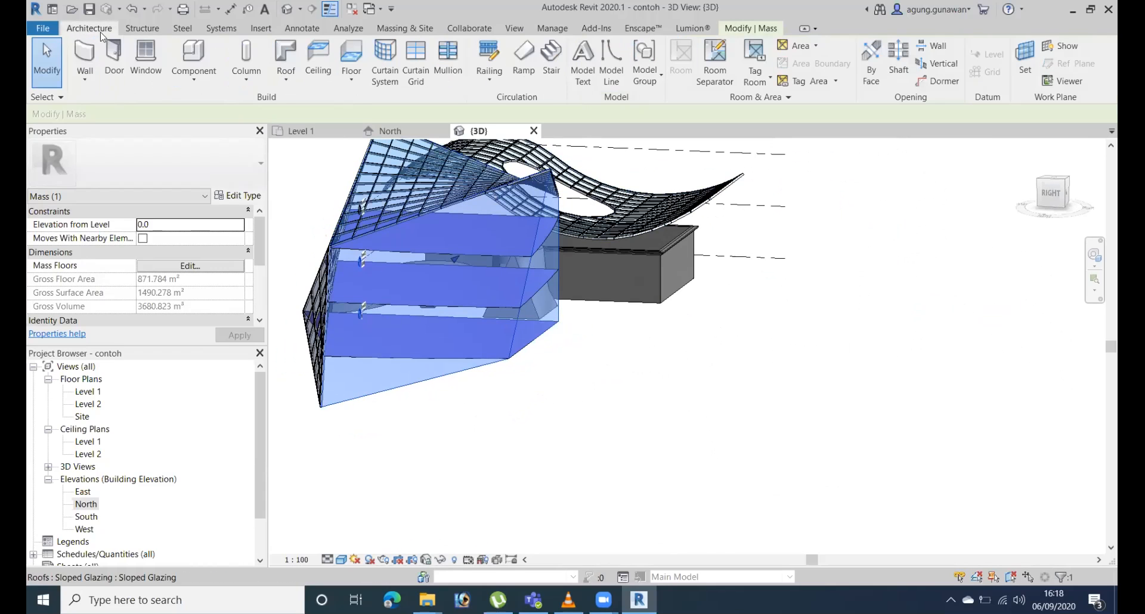
left_click(360, 82)
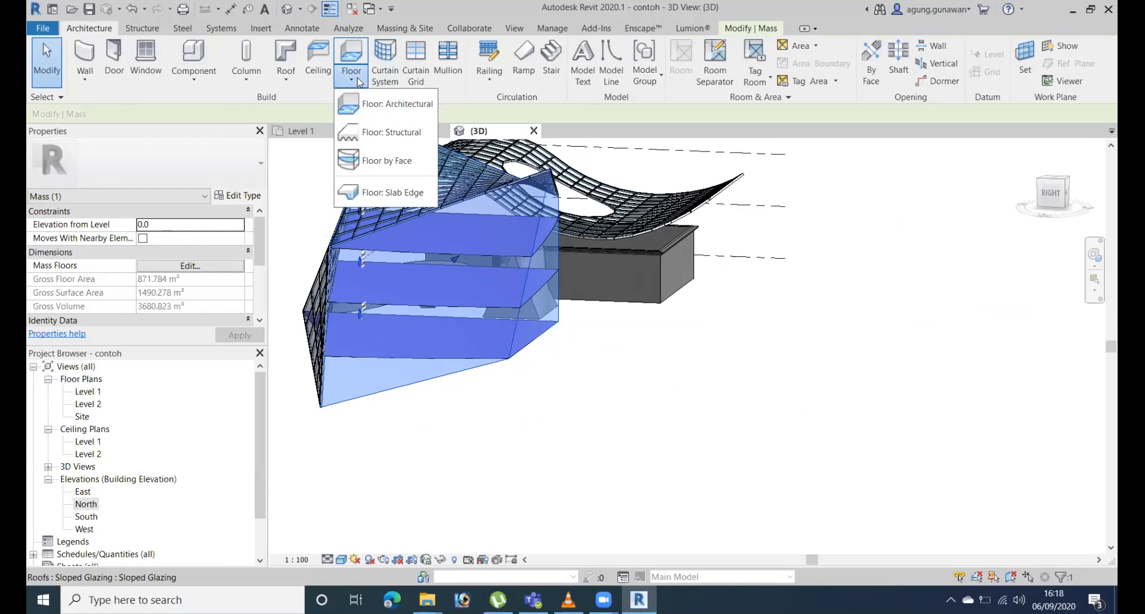
left_click(382, 161)
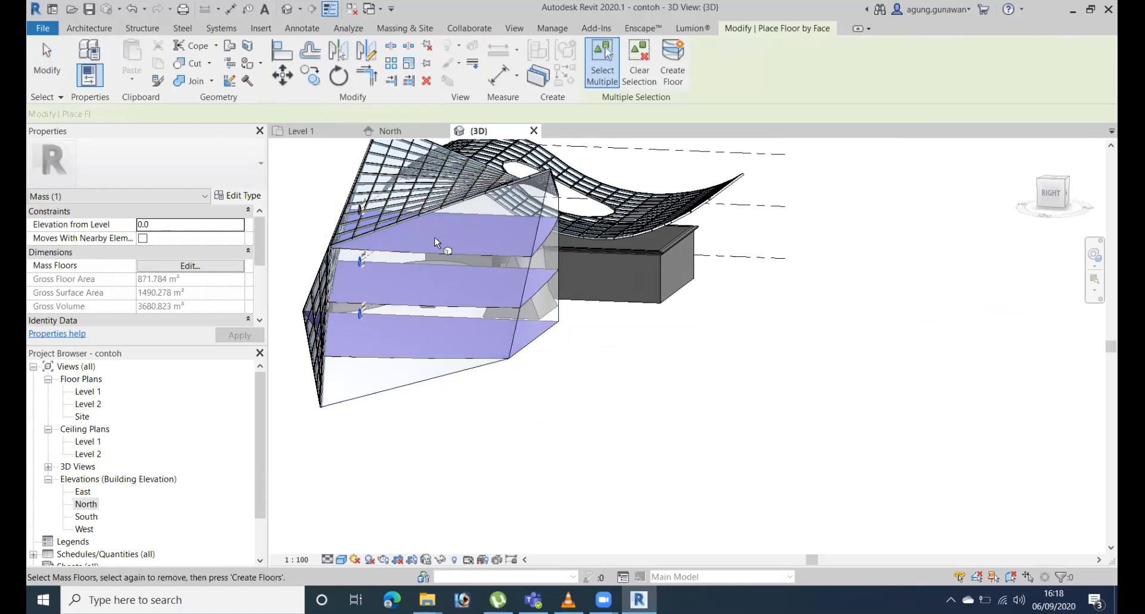
left_click(444, 252)
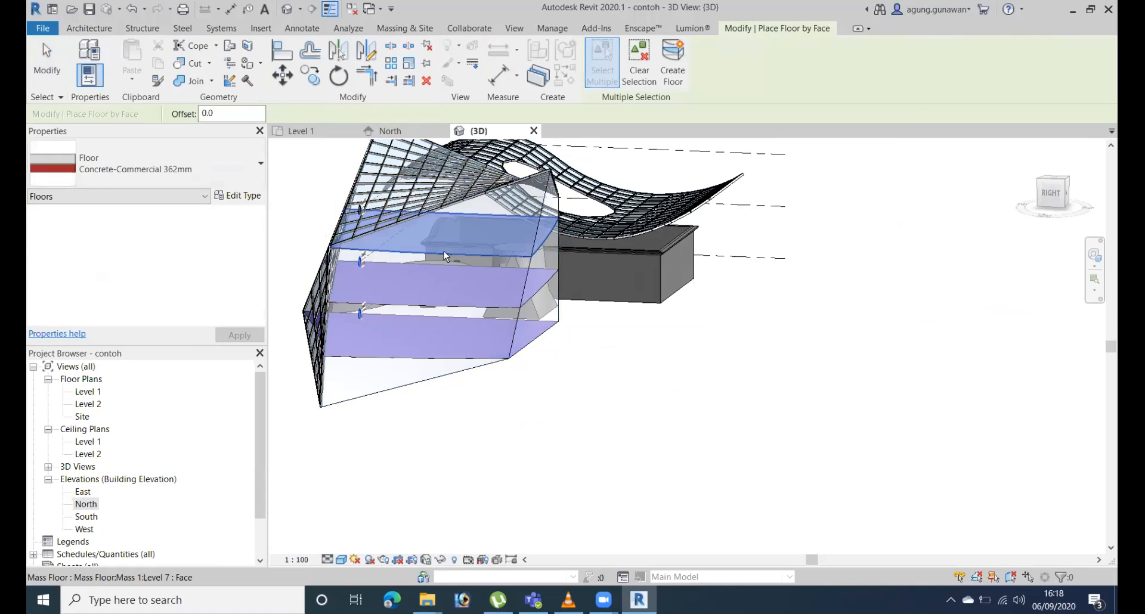
left_click(450, 304)
left_click(441, 349)
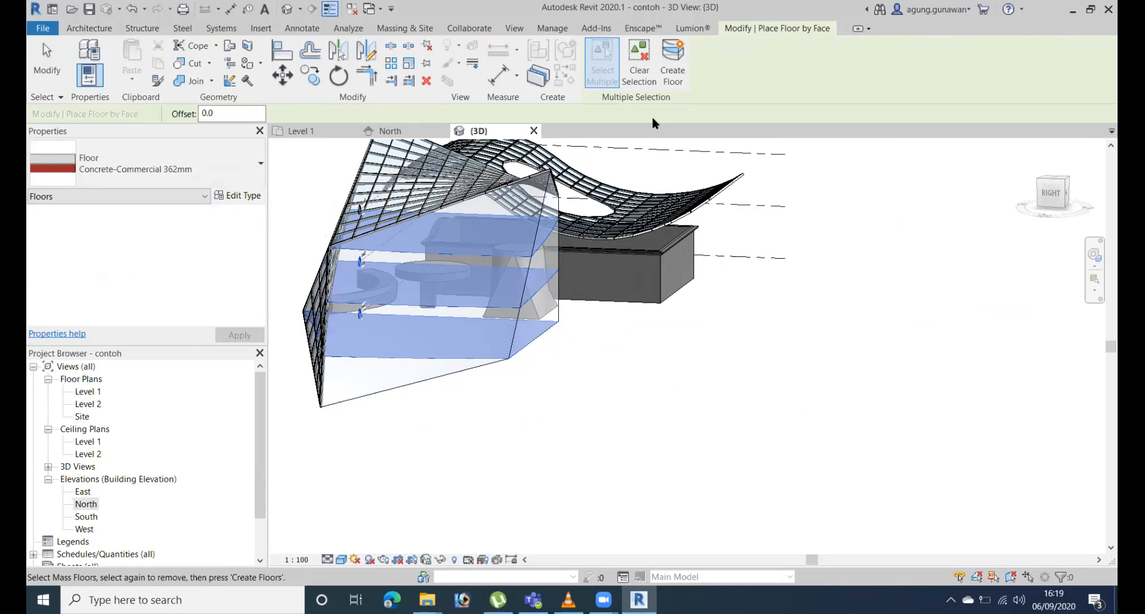
left_click(682, 78)
middle_click_drag(656, 373, 619, 215, "shift")
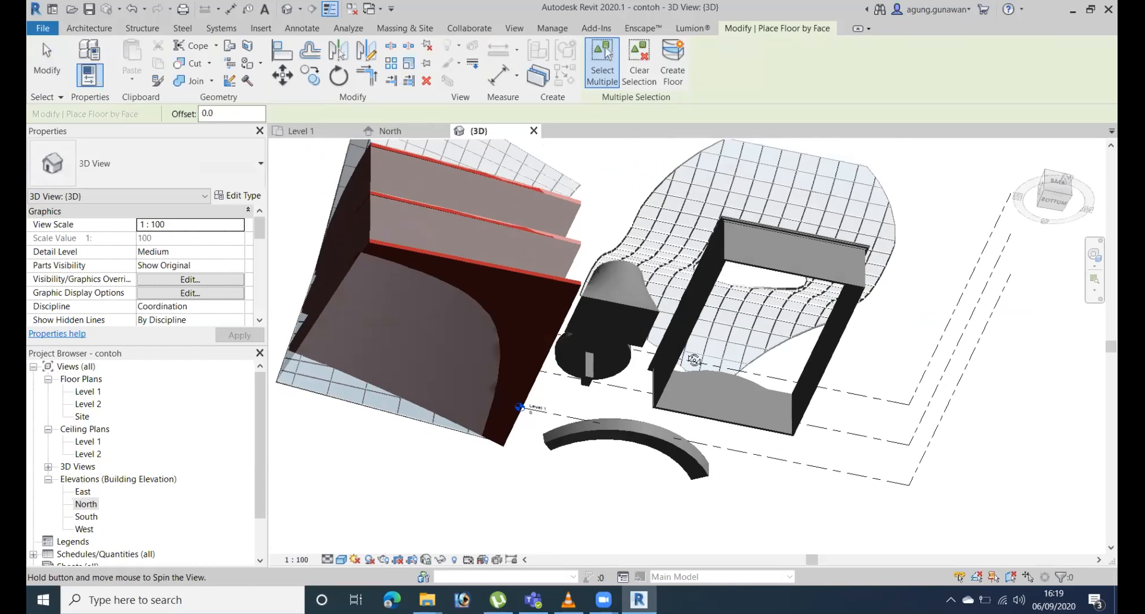
middle_click_drag(694, 359, 675, 428, "shift")
middle_click_drag(706, 346, 363, 444, "shift")
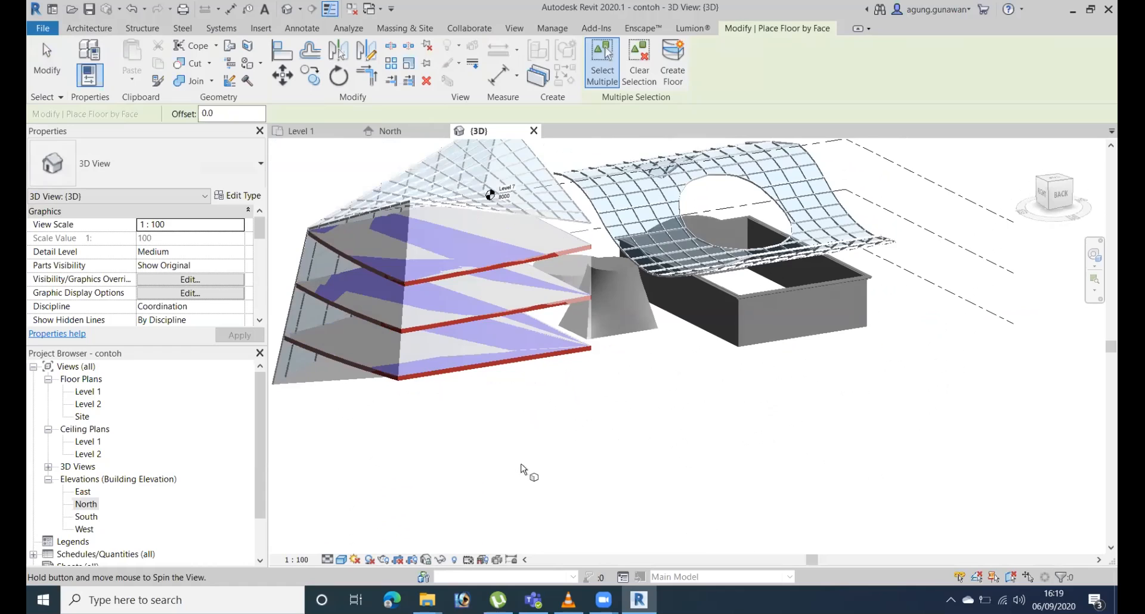
middle_click_drag(522, 467, 484, 474, "shift")
key("Escape")
Try deleting the conceptual mass to leave only its floors, glazed roof and curtain system.
middle_click_drag(365, 393, 664, 311, "shift")
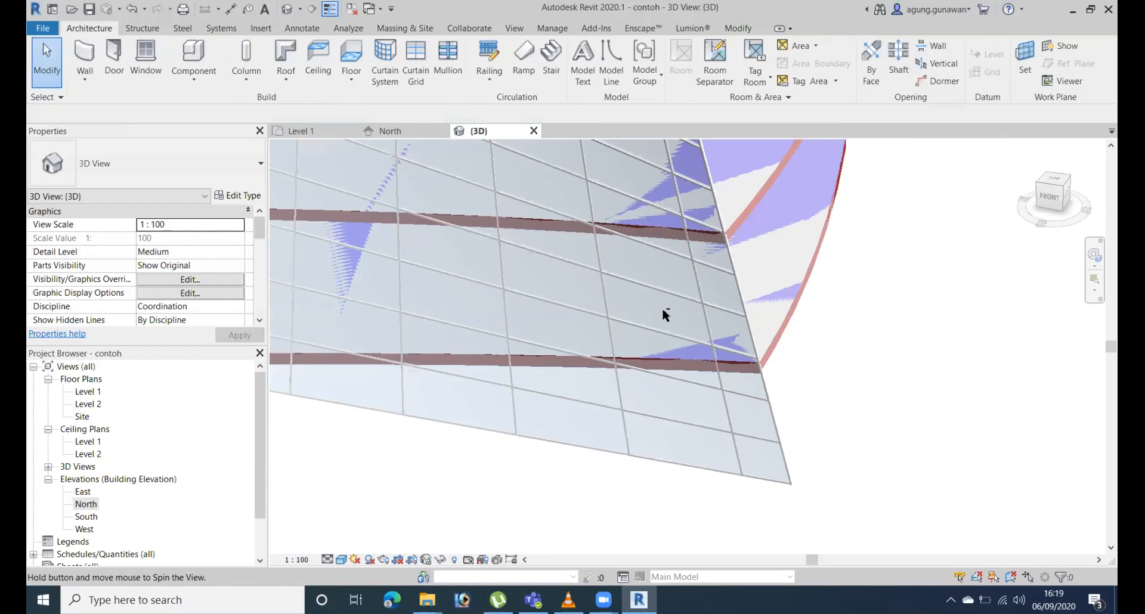
middle_click_drag(848, 417, 839, 224, "shift")
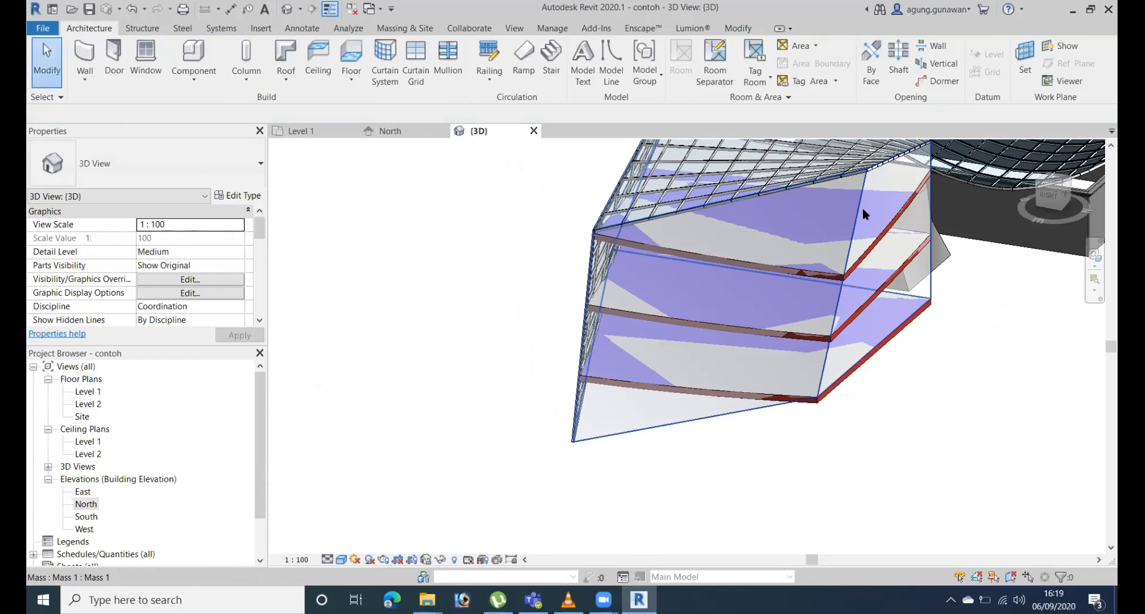
left_click(862, 207)
middle_click_drag(862, 285, 730, 279, "shift")
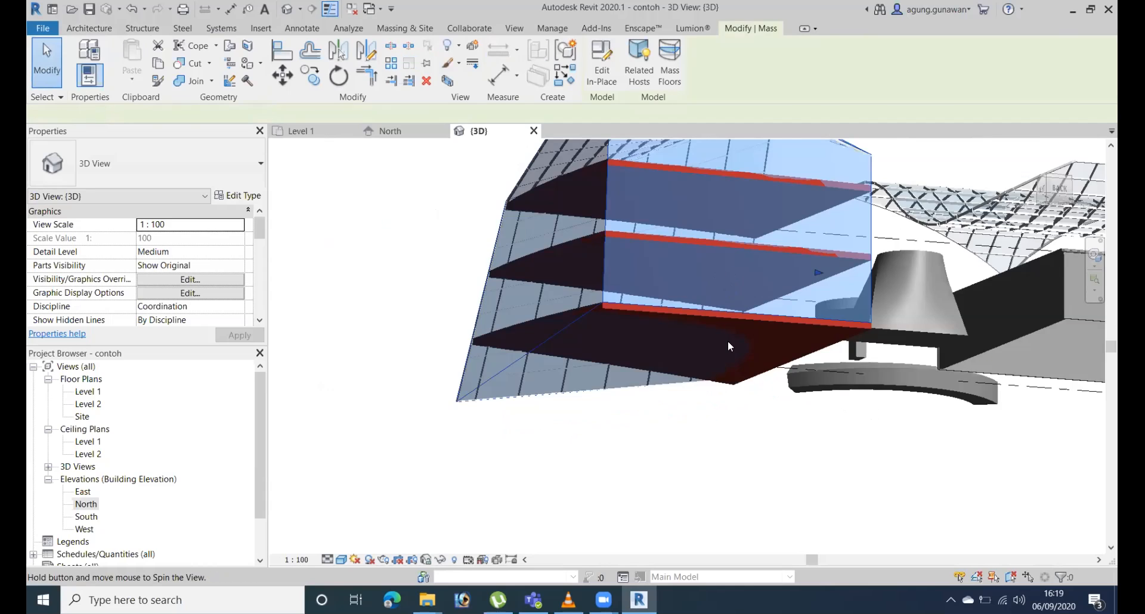
middle_click_drag(728, 341, 728, 338, "shift")
key("Delete")
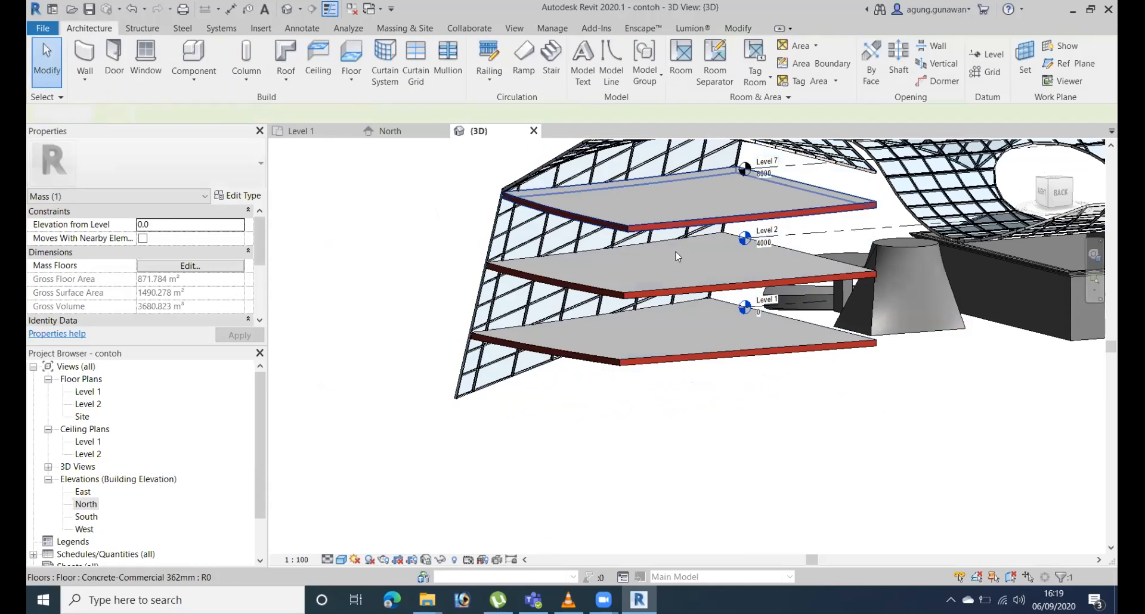
scroll(596, 334, "down", 2)
middle_click_drag(562, 360, 477, 373)
middle_click_drag(676, 306, 578, 438, "shift")
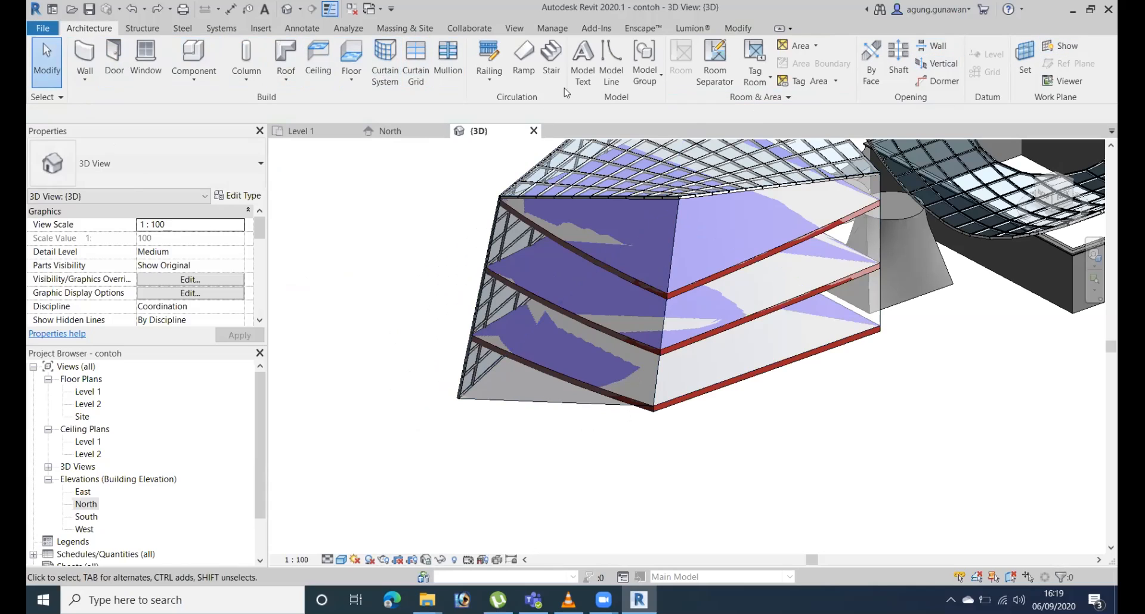
Create a 1500 x 3000mm curtain system by face on the unclad dark side face of the mass.
left_click(394, 30)
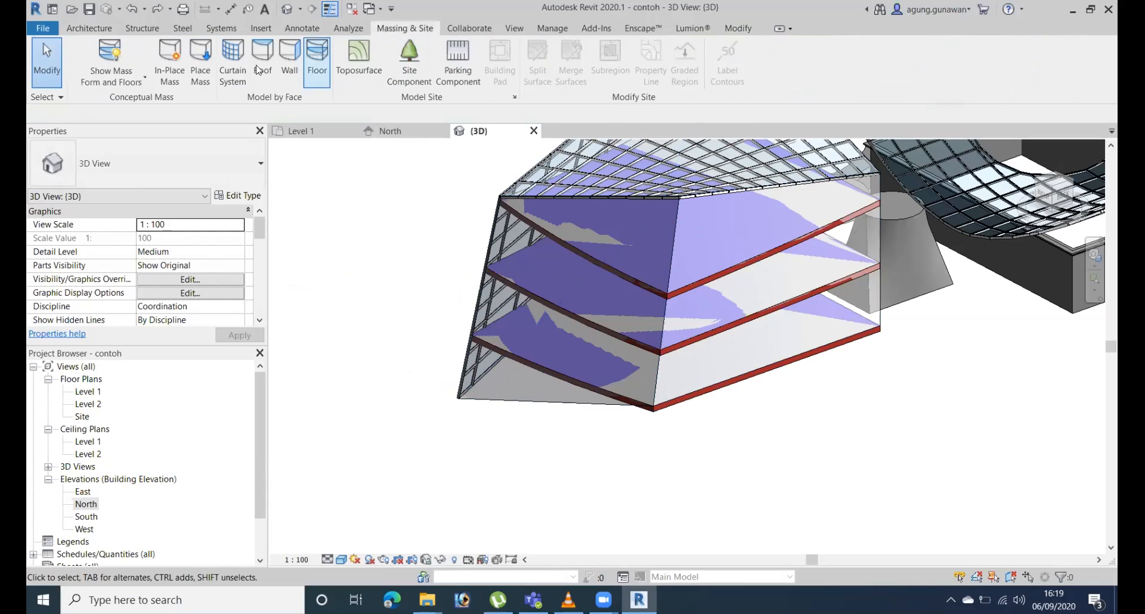
left_click(233, 63)
left_click(508, 402)
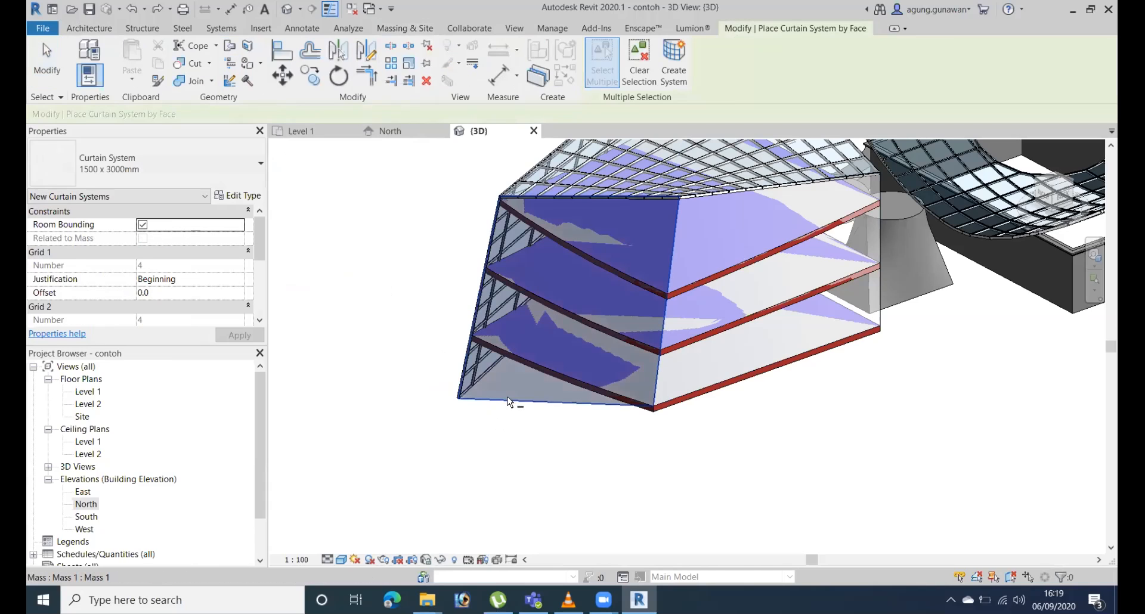
left_click(881, 219)
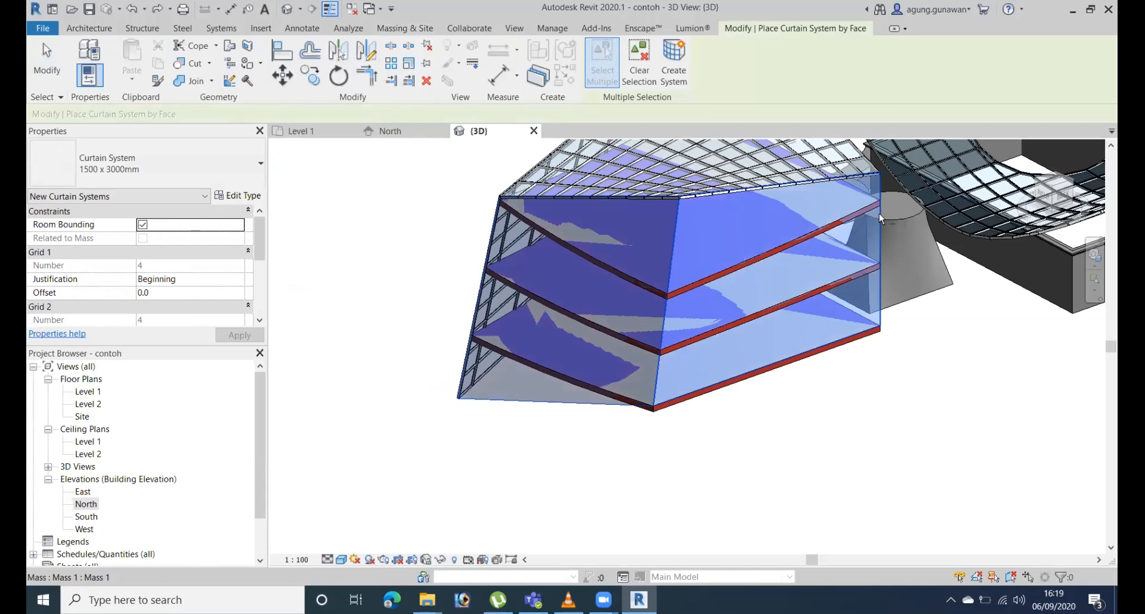
middle_click_drag(882, 396, 670, 456, "shift")
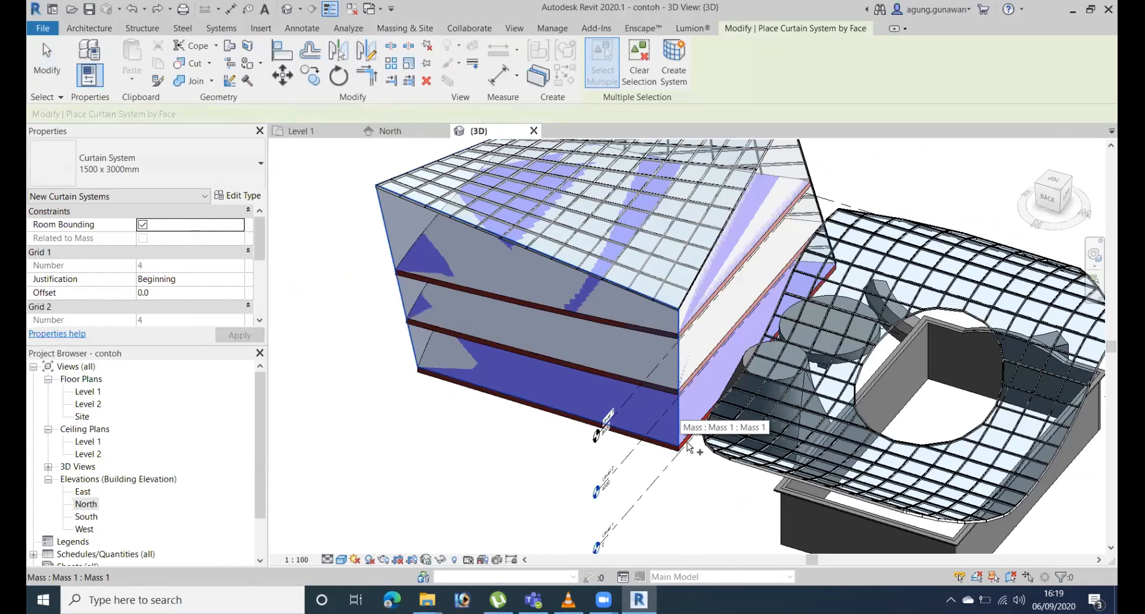
scroll(667, 432, "up", 4)
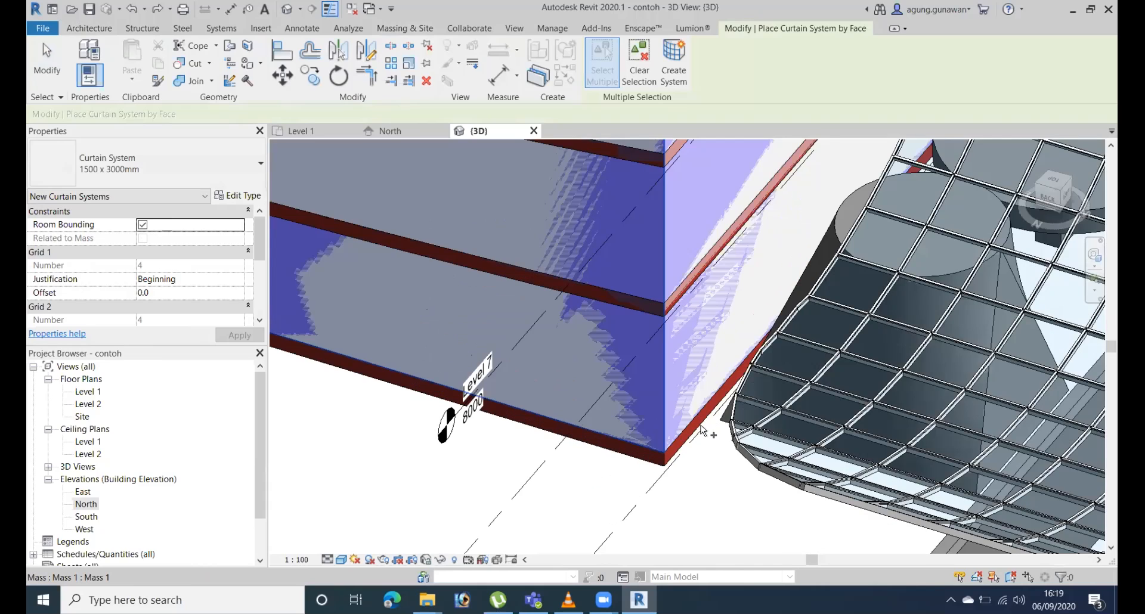
scroll(665, 255, "down", 5)
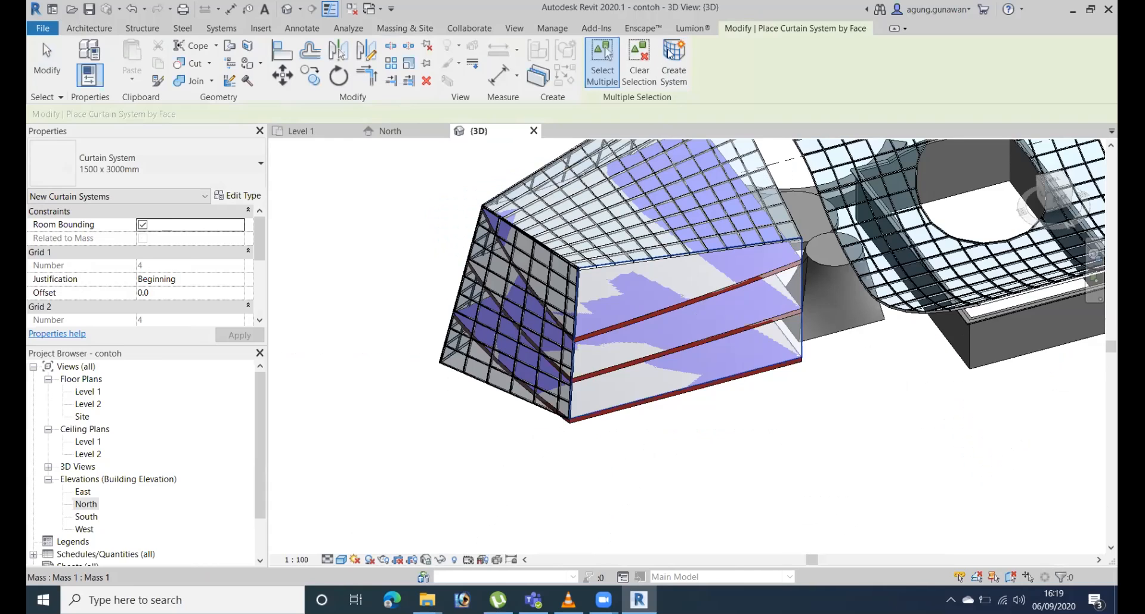
Create 1500 x 3000mm curtain systems by face on the remaining unclad side faces of the mass.
left_click(670, 53)
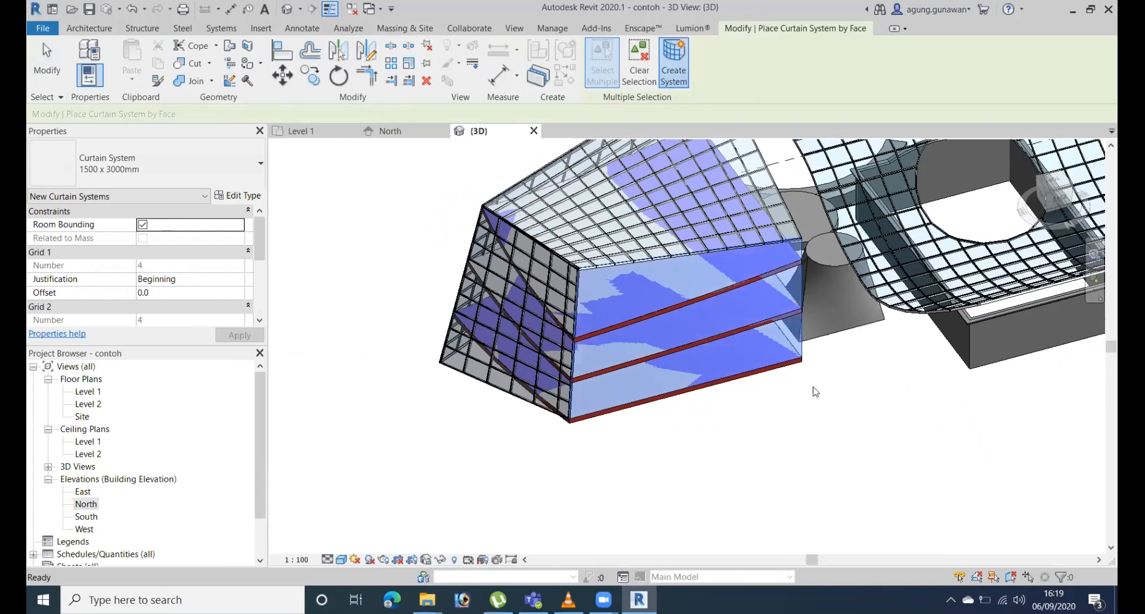
middle_click_drag(837, 341, 488, 416, "shift")
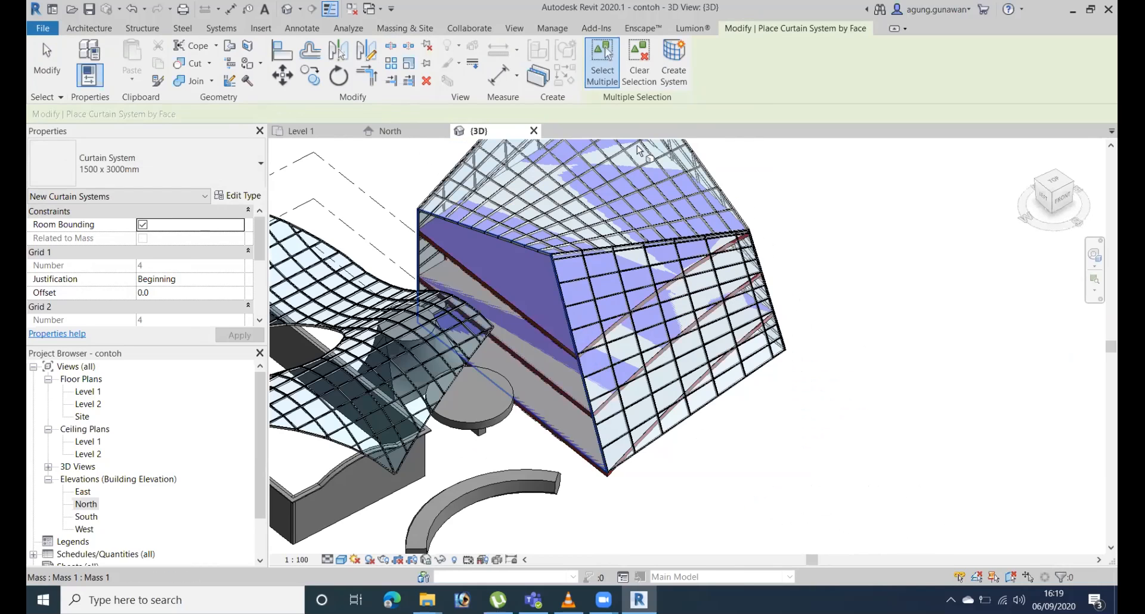
left_click(669, 72)
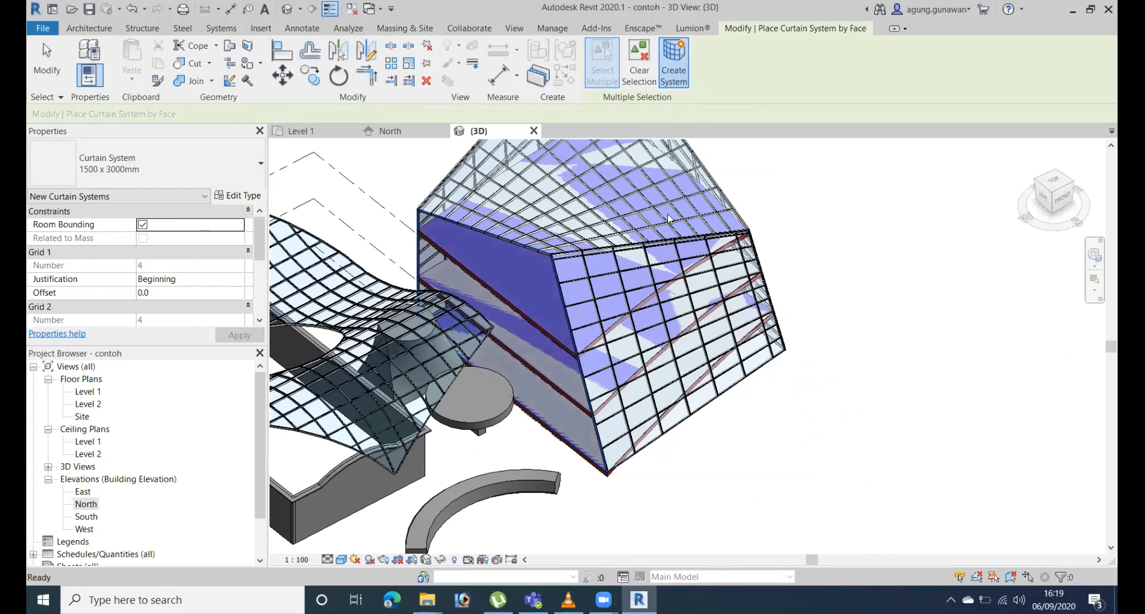
Examine the clad mass building from all sides and from below, checking its curtain systems, glazed roof and floors.
middle_click_drag(672, 235, 668, 186, "shift")
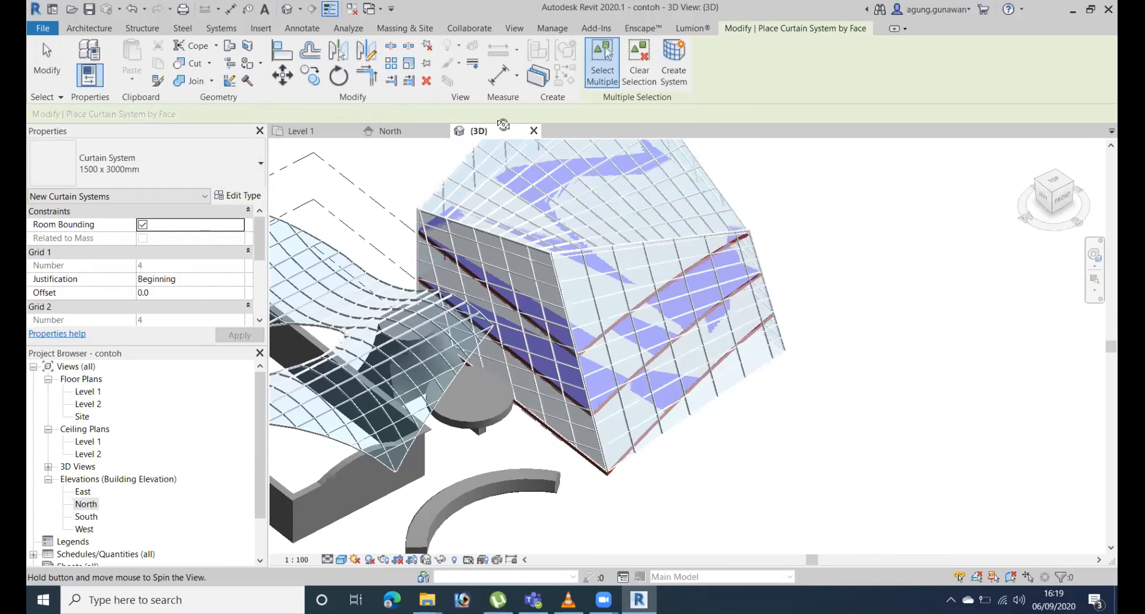
middle_click_drag(766, 395, 780, 388, "shift")
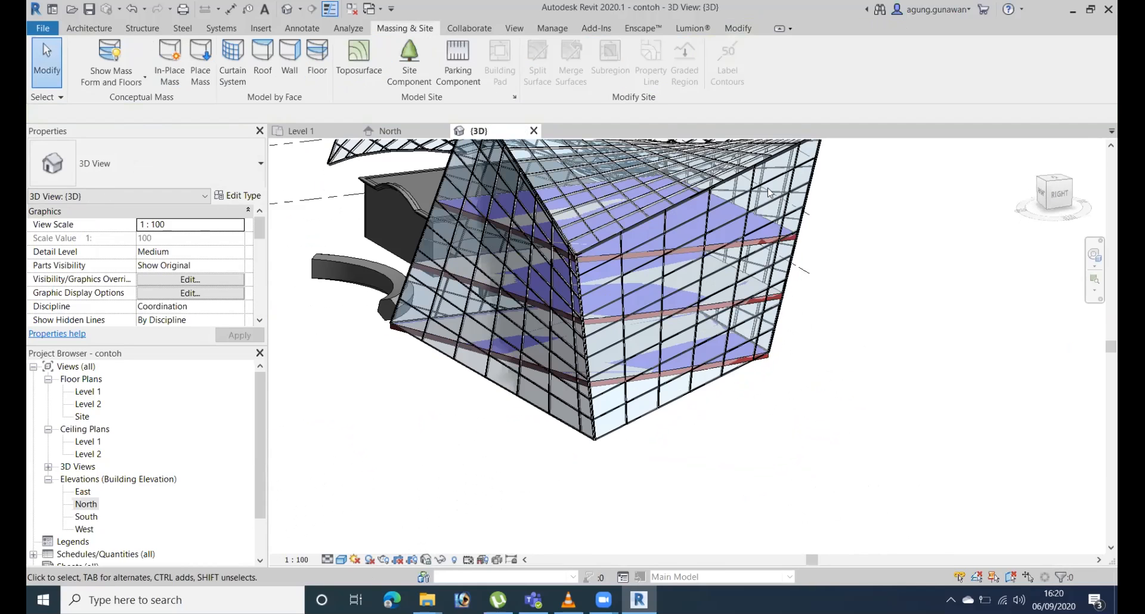
middle_click_drag(790, 364, 730, 389, "shift")
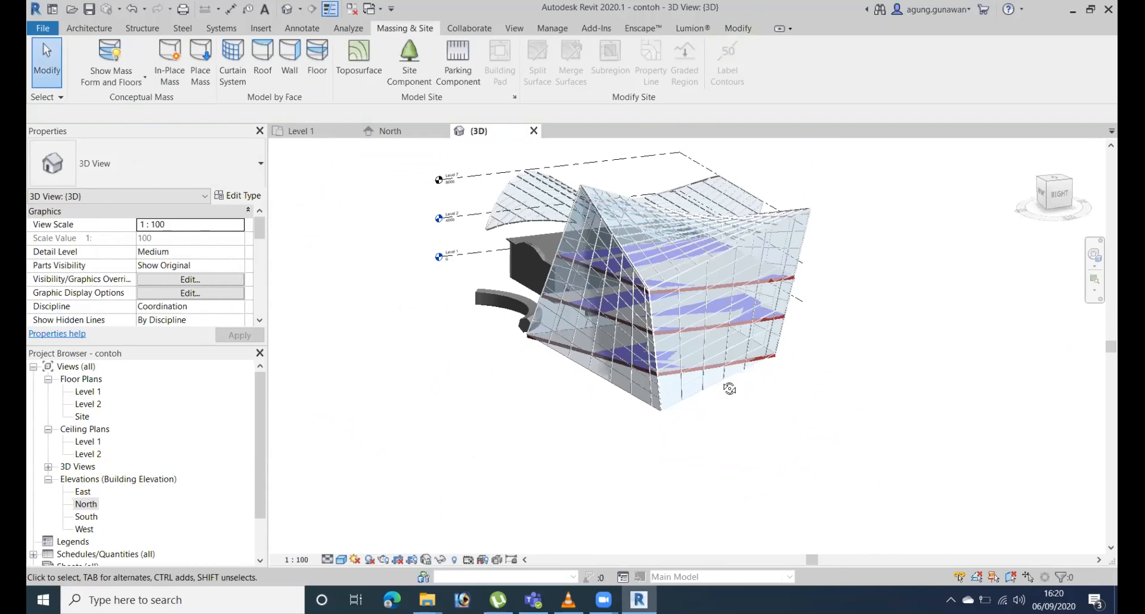
middle_click_drag(721, 136, 687, 295, "shift")
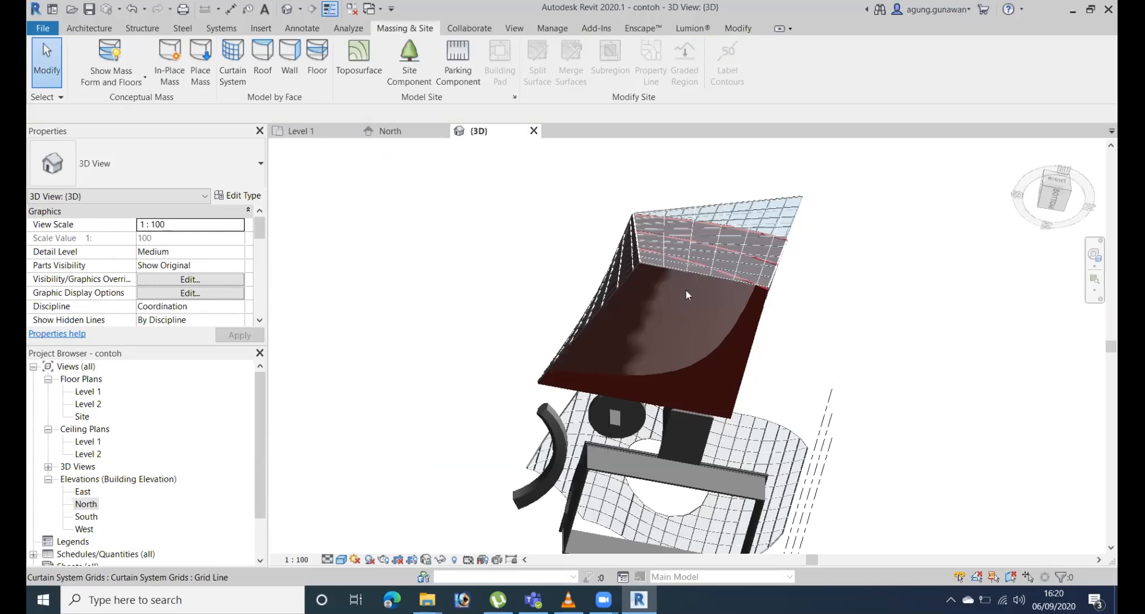
left_click(640, 274)
middle_click_drag(671, 291, 666, 208, "shift")
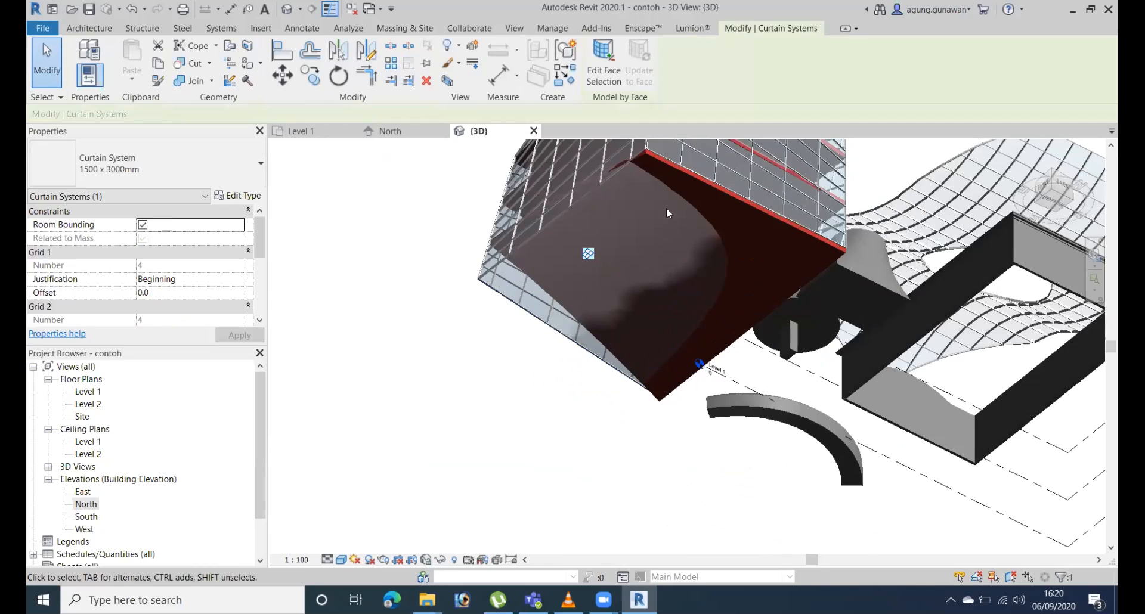
key("Escape")
scroll(667, 210, "down", 2)
middle_click_drag(650, 360, 707, 388, "shift")
scroll(674, 221, "up", 2)
scroll(747, 379, "down", 1)
scroll(803, 437, "up", 2)
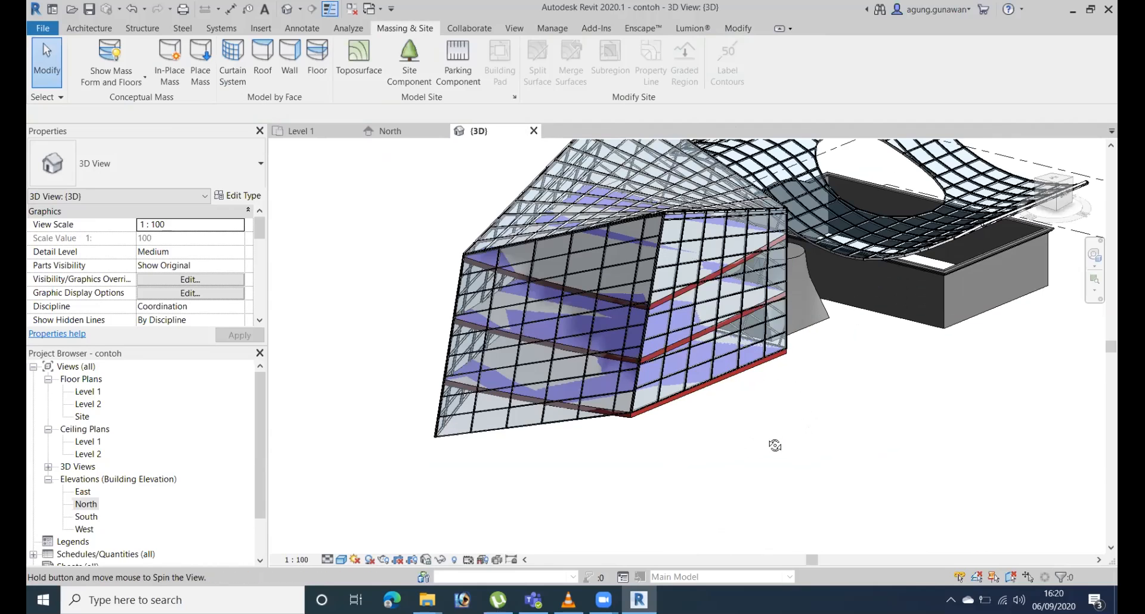
middle_click_drag(774, 445, 964, 473, "shift")
middle_click_drag(579, 495, 869, 376, "shift")
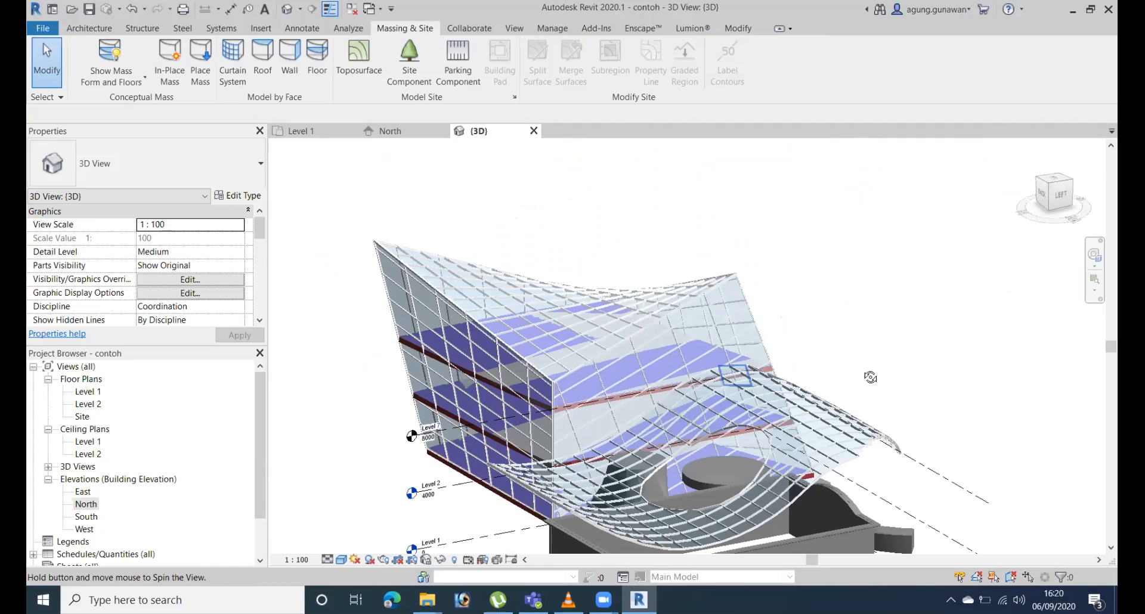
middle_click_drag(684, 407, 690, 364)
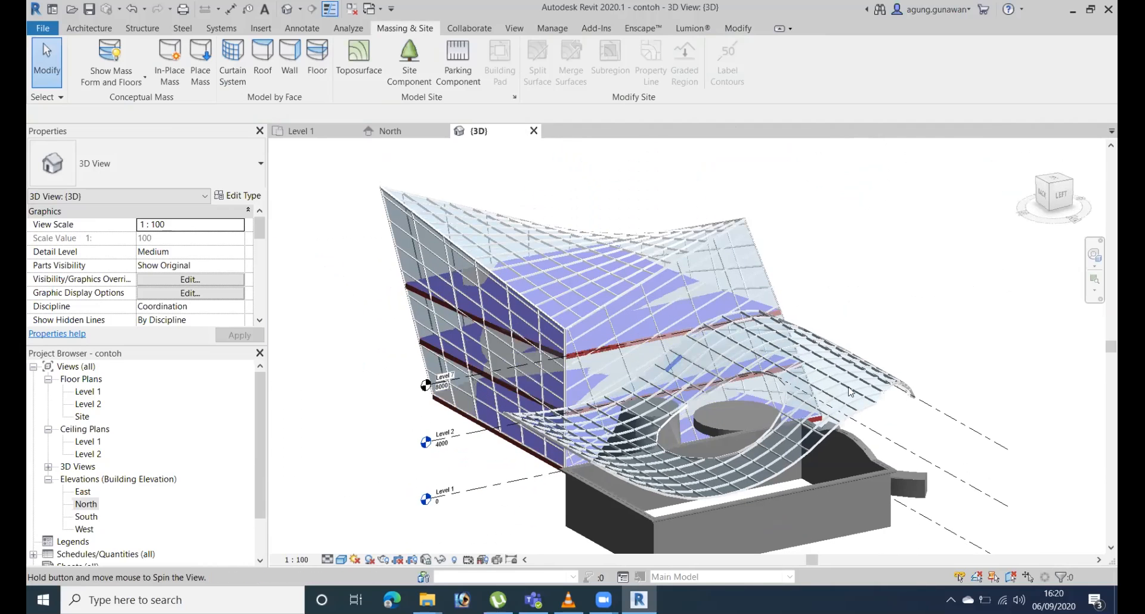
middle_click_drag(876, 395, 666, 374, "shift")
scroll(717, 328, "down", 1)
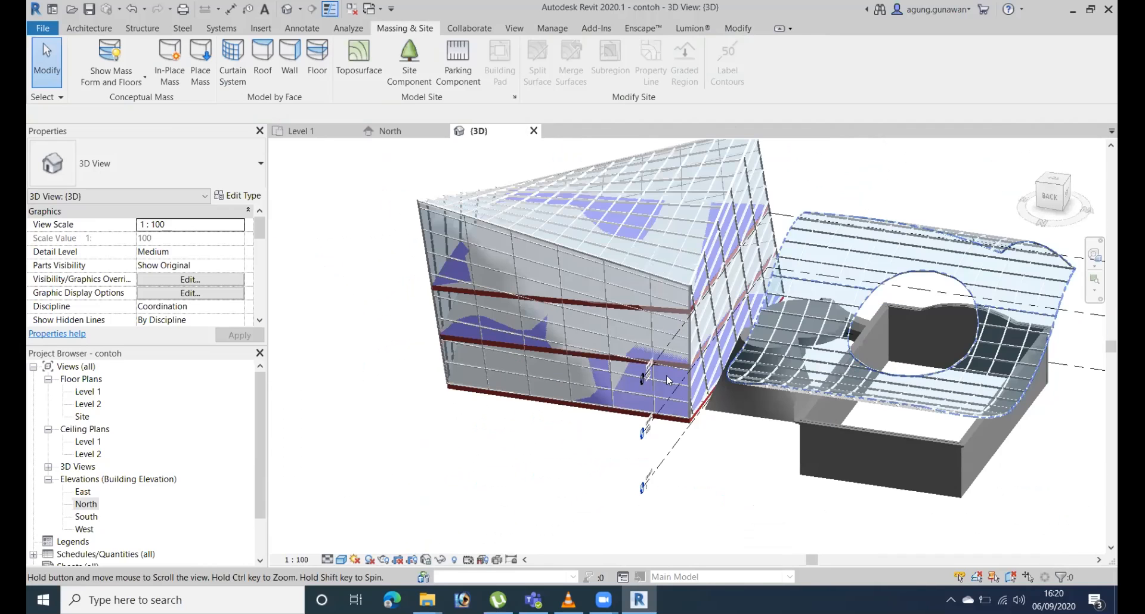
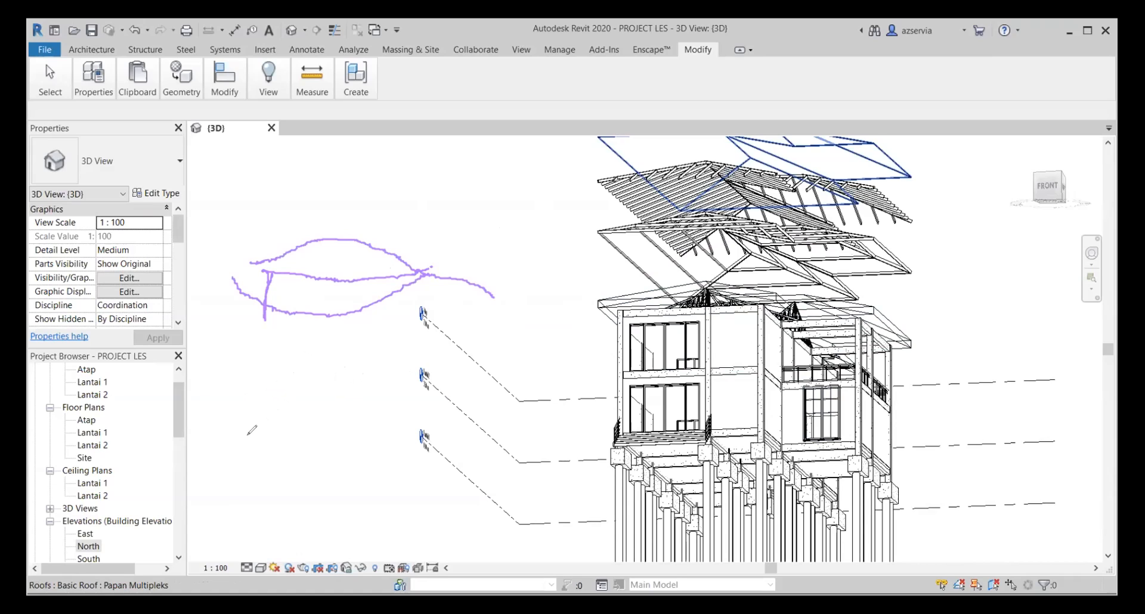
Draw a freehand peaked roof outline with a side line beside the house model, and clear all annotations.
mouse_move(249, 436)
left_mouse_down()
mouse_move(356, 402)
mouse_move(450, 454)
mouse_move(482, 448)
left_mouse_up()
mouse_move(379, 412)
left_mouse_down()
mouse_move(459, 429)
mouse_move(466, 469)
left_mouse_up()
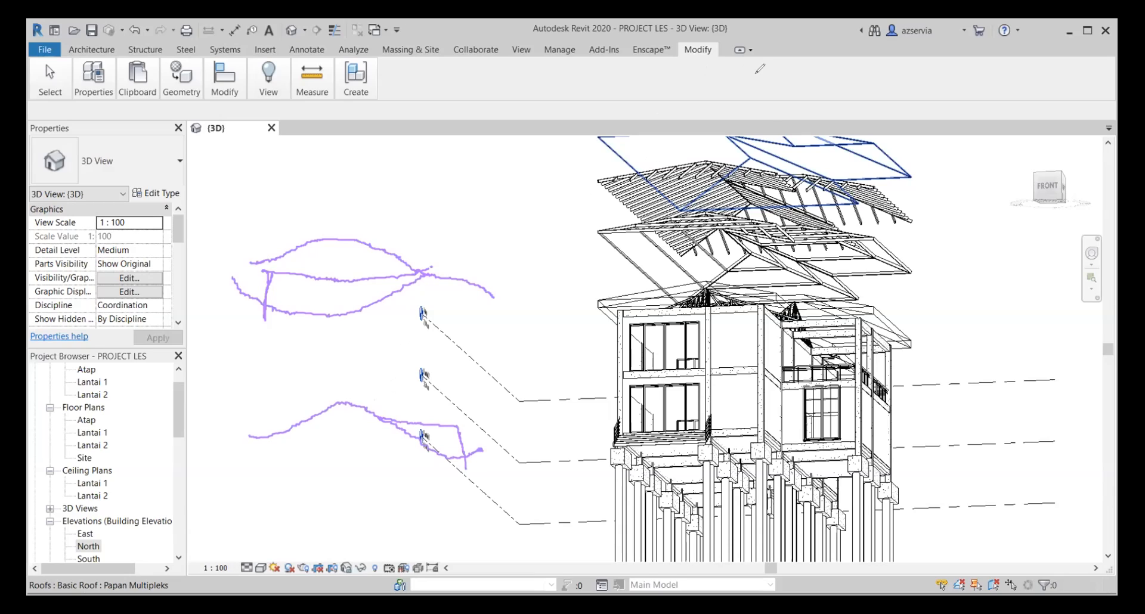
left_click(763, 128)
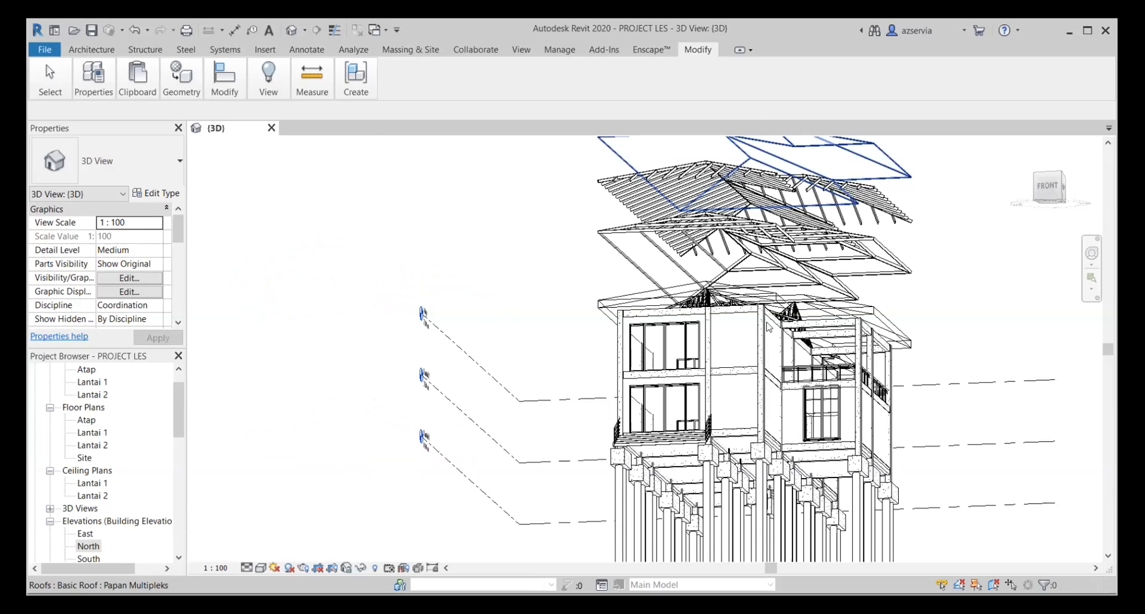
mouse_move(479, 291)
middle_mouse_down()
mouse_move(835, 333)
mouse_move(856, 302)
middle_mouse_up()
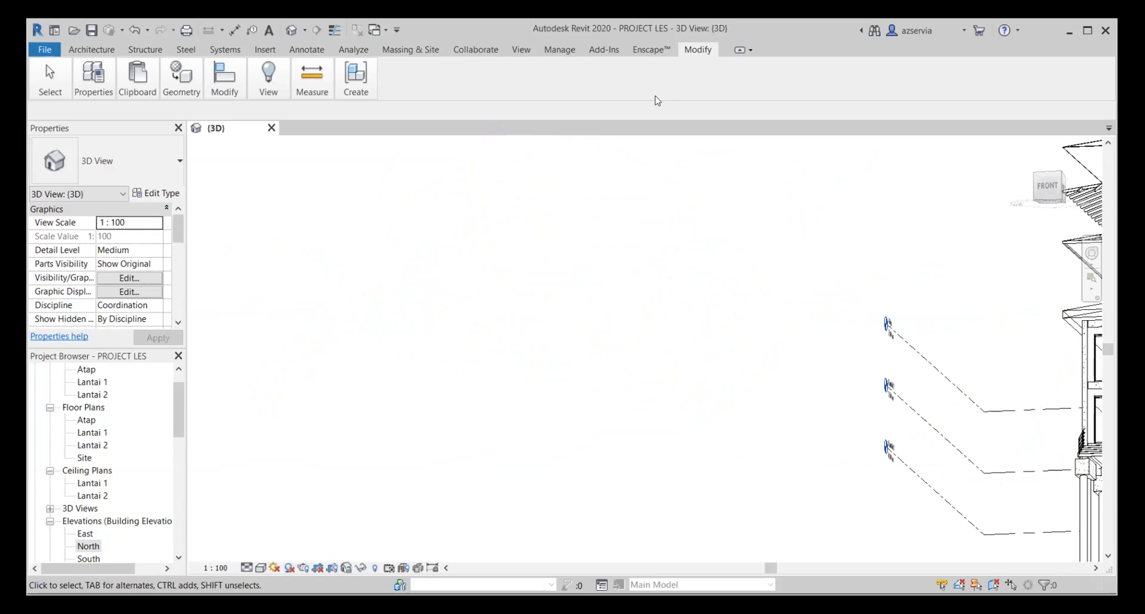
middle_click_drag(750, 280, 602, 325)
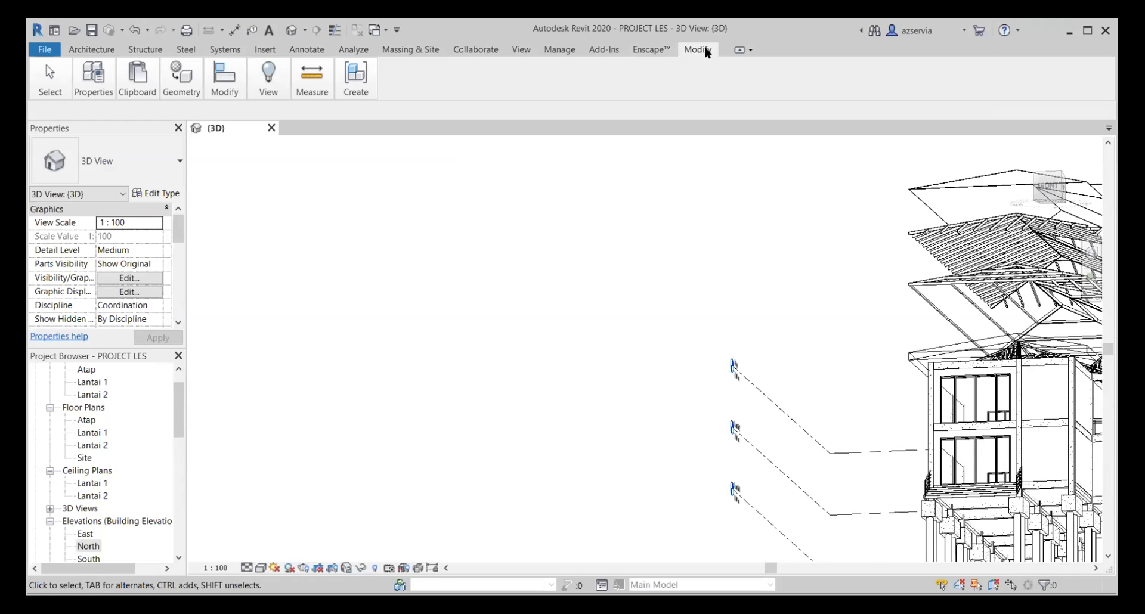
middle_click_drag(979, 393, 527, 396)
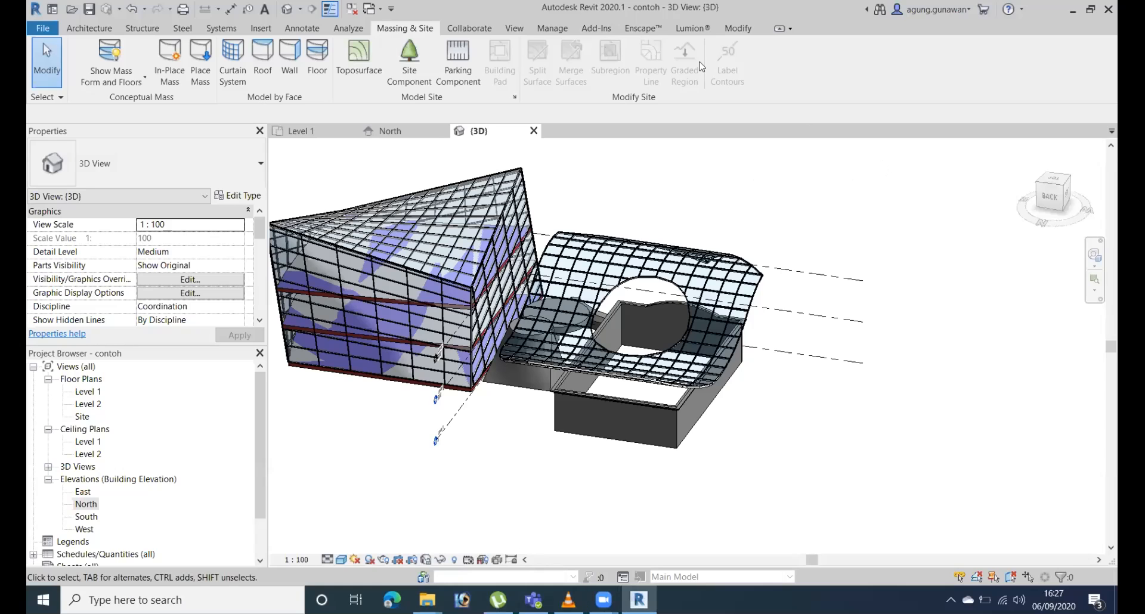
Switch to File Explorer and open D:\JAYA OBAYASHI\200715 Software Installer\01-SOFTWARE\Revit Add in.
mouse_move(427, 600)
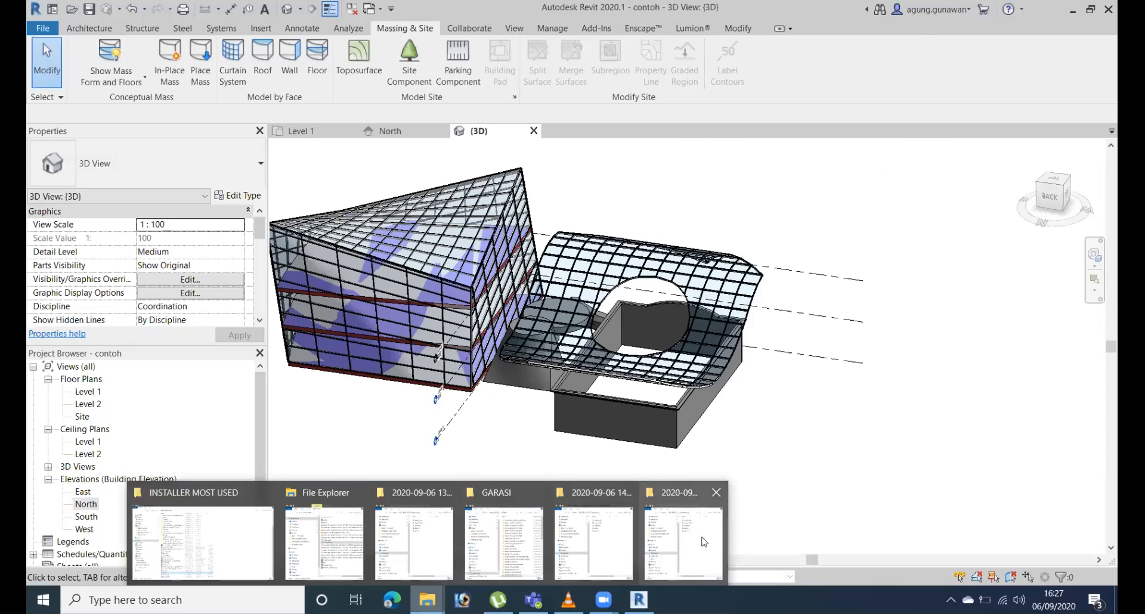
left_click(650, 555)
scroll(558, 417, "down", 1)
left_click(537, 396)
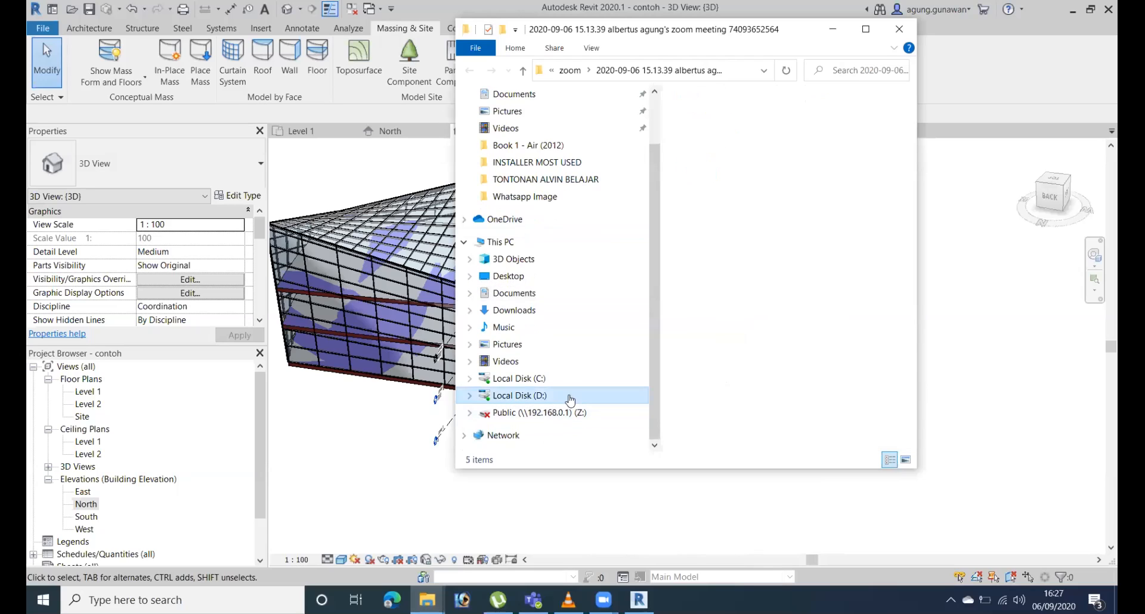
double_click(747, 240)
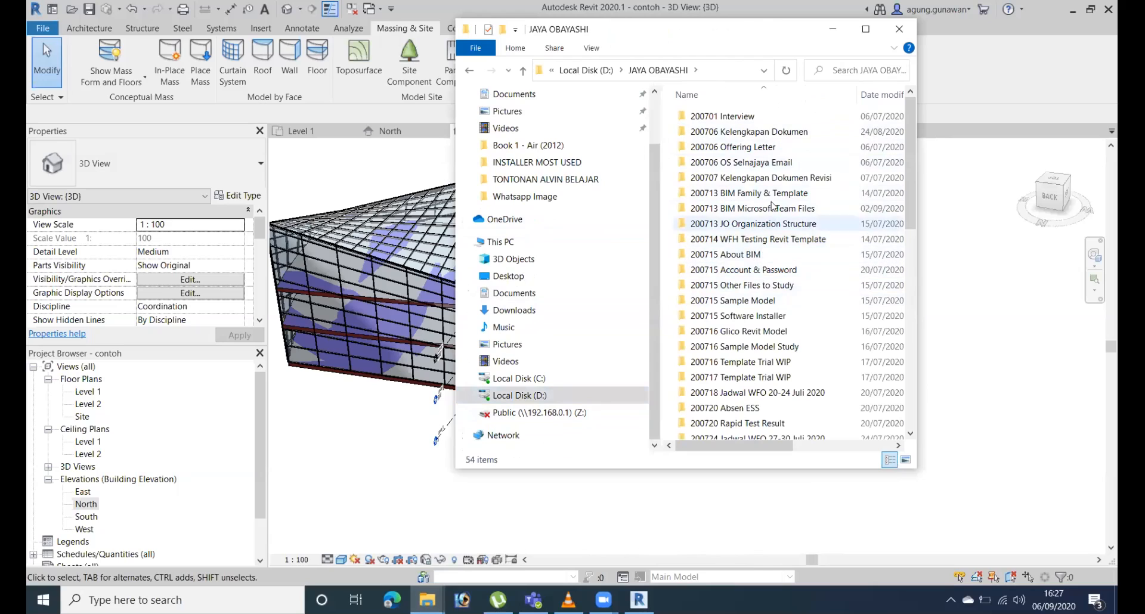
double_click(758, 315)
double_click(715, 117)
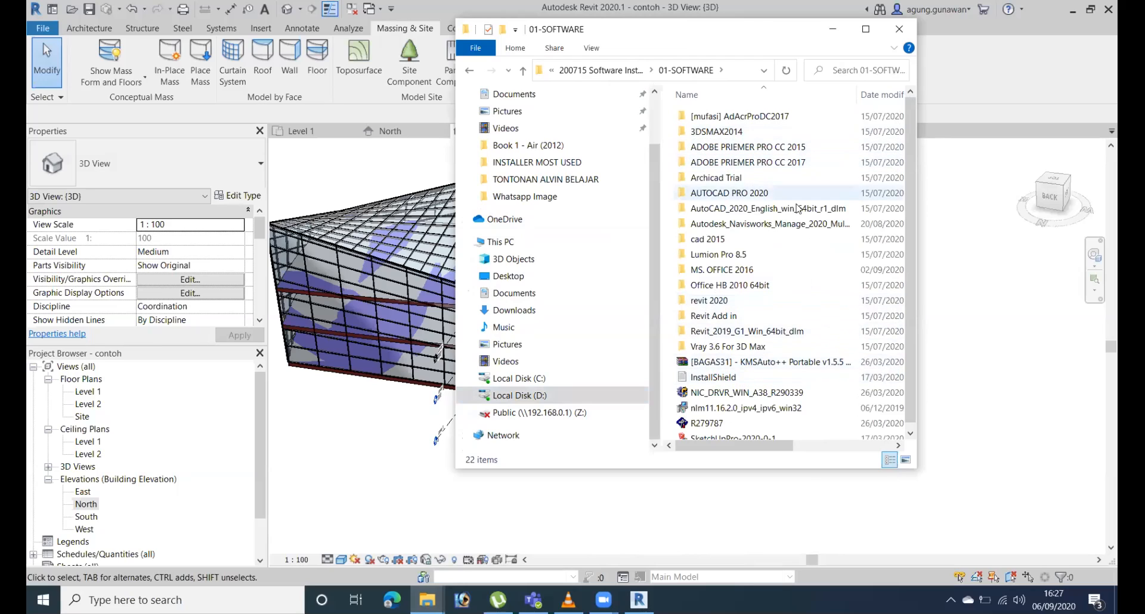
scroll(801, 341, "down", 1)
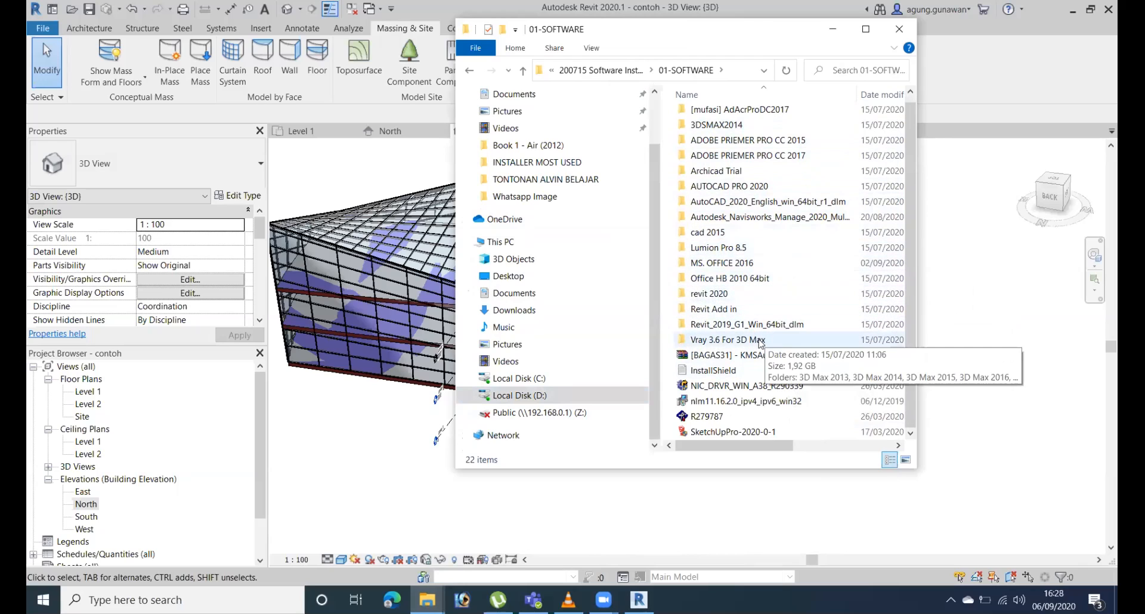
double_click(732, 309)
Check the file properties of the Act-3DLumionLiveSync installer in the Revit Add in folder.
left_click(759, 149)
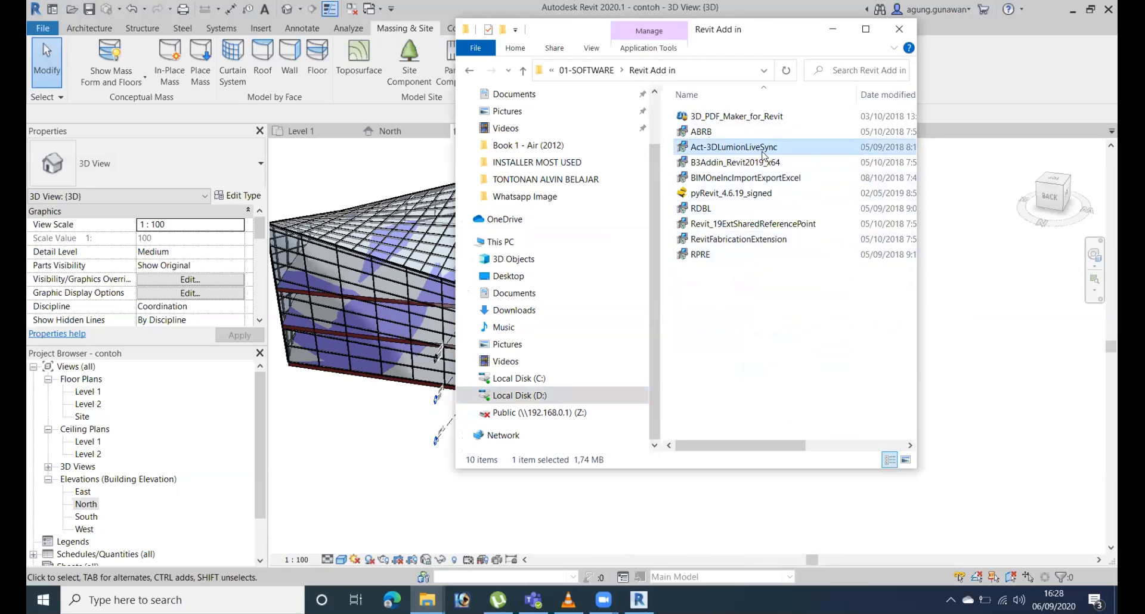
right_click(744, 149)
left_click(793, 520)
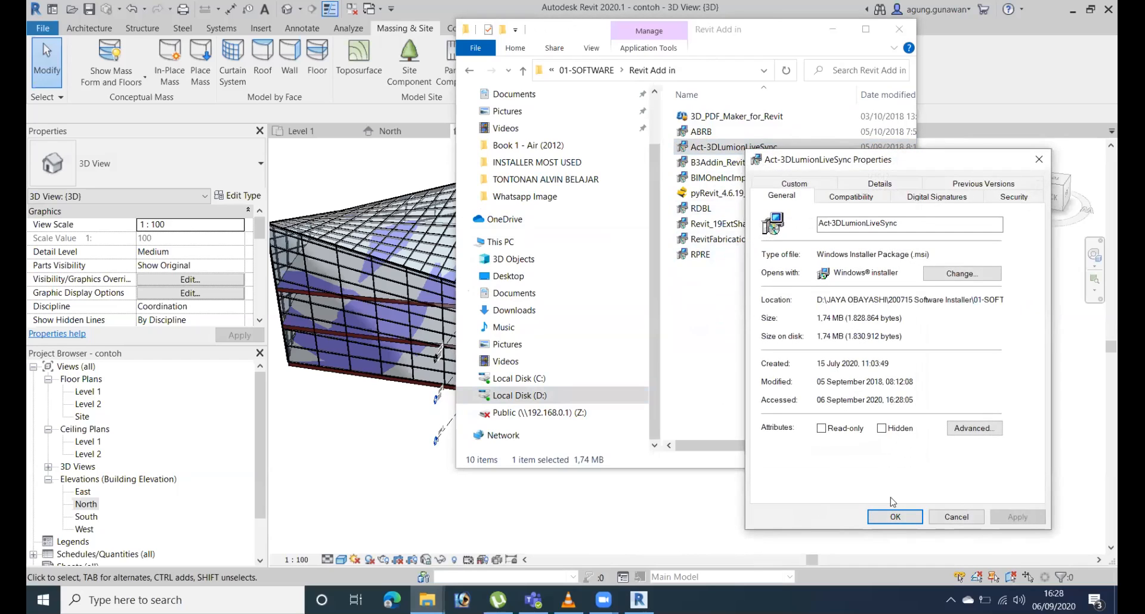
left_click(895, 517)
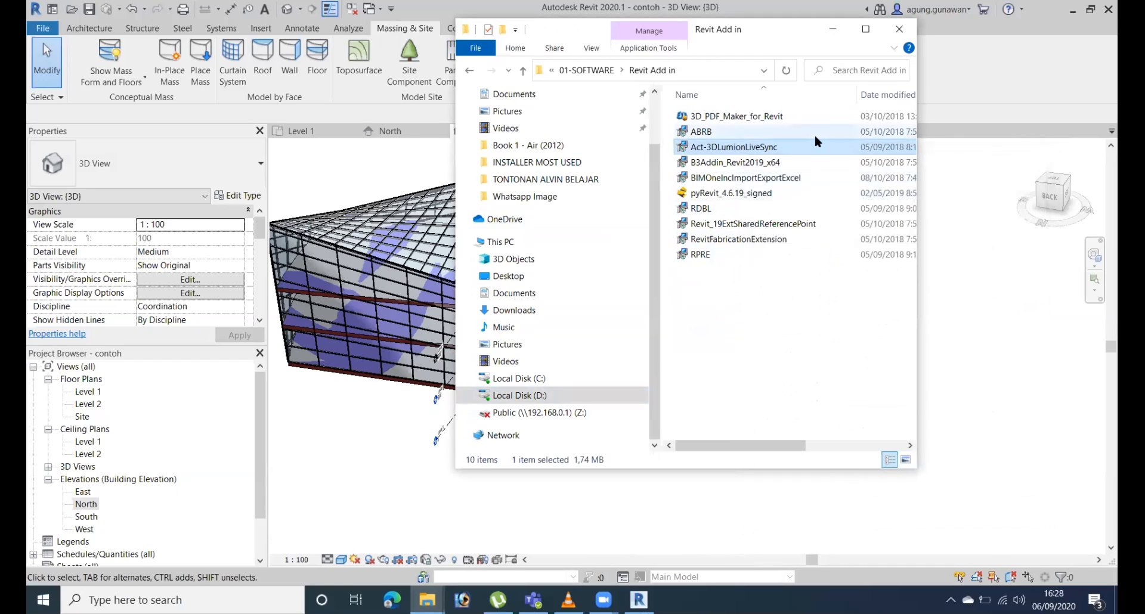
mouse_move(814, 133)
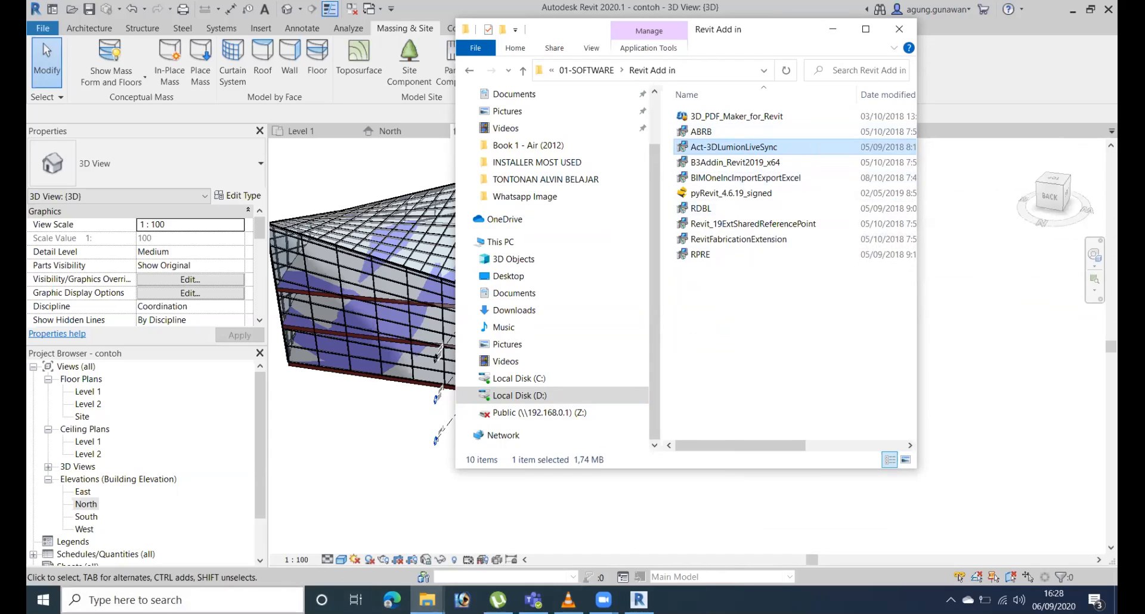
Open WhatsApp Web in Google Chrome in a smaller window beside the File Explorer folder.
left_click(220, 600)
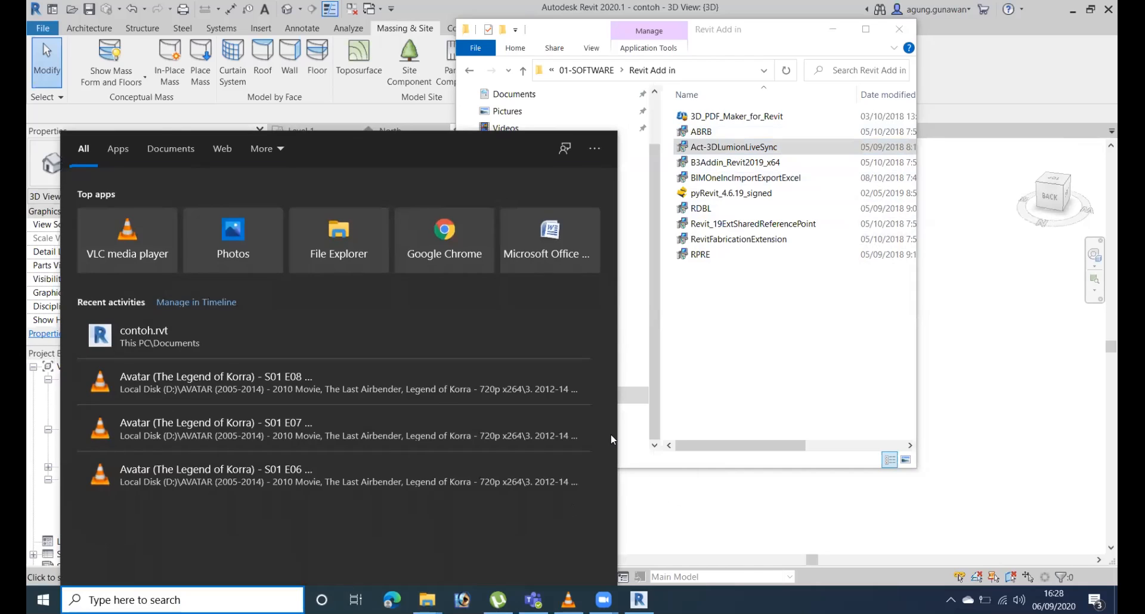
type("chr")
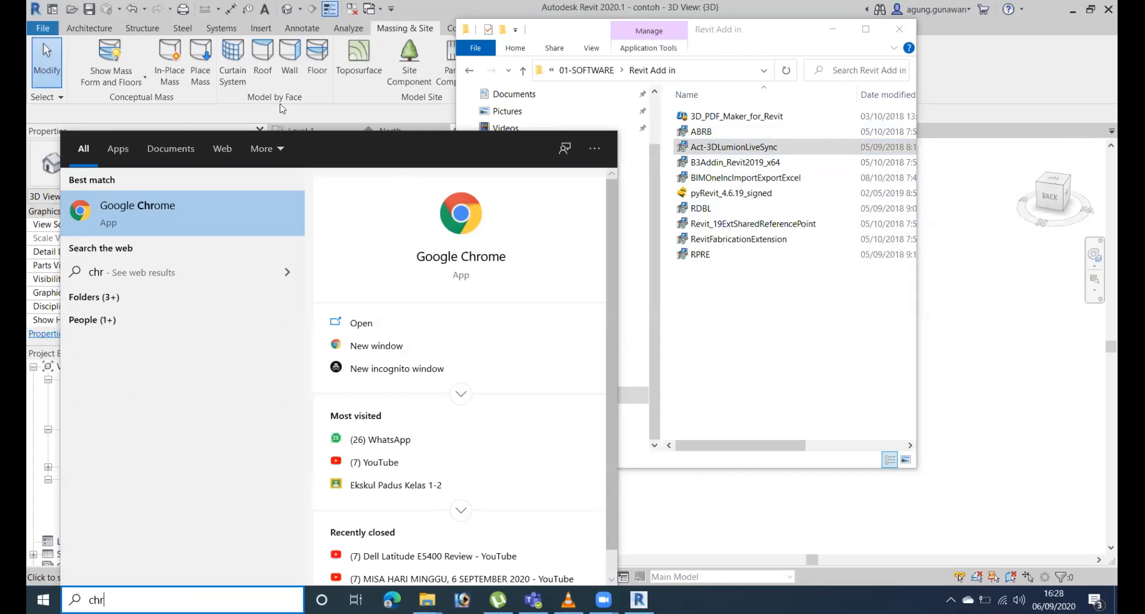
left_click(181, 218)
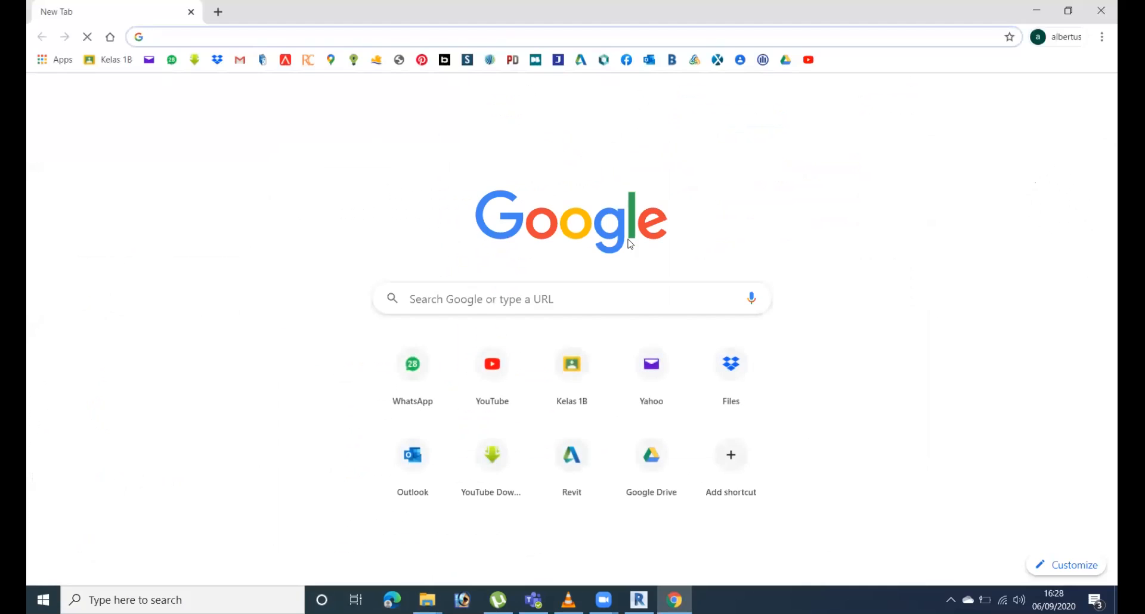
left_click(1068, 10)
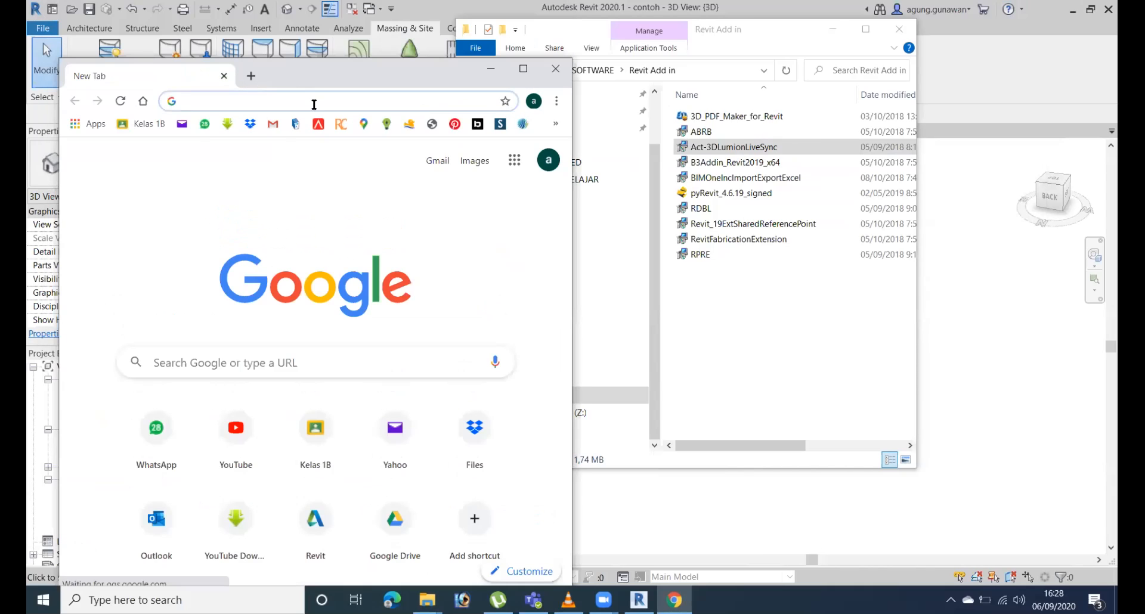
left_click_drag(307, 60, 358, 73)
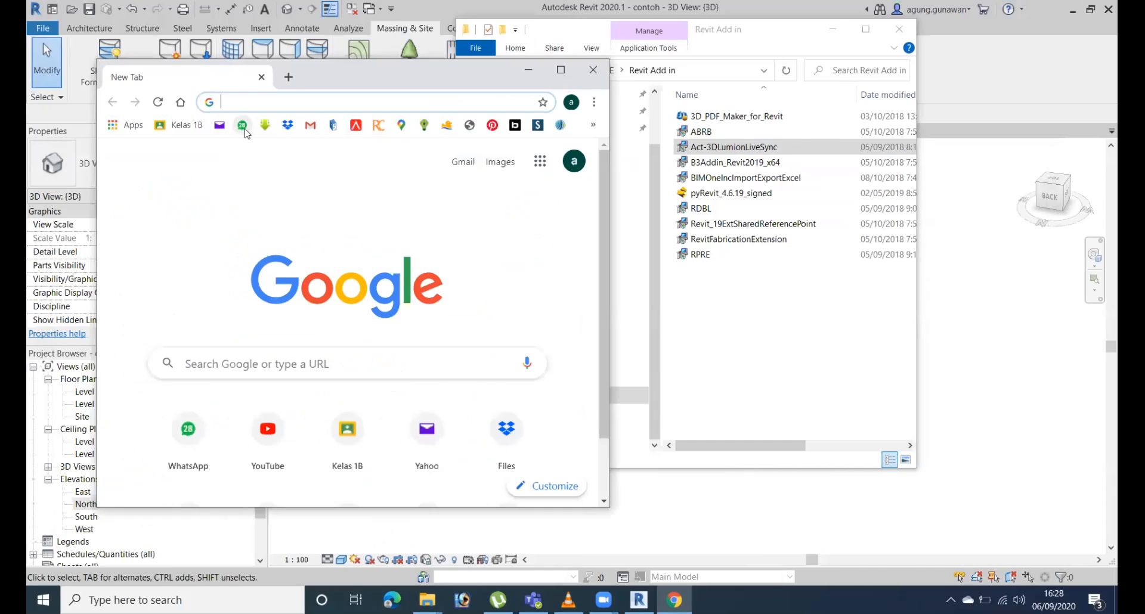
left_click(242, 125)
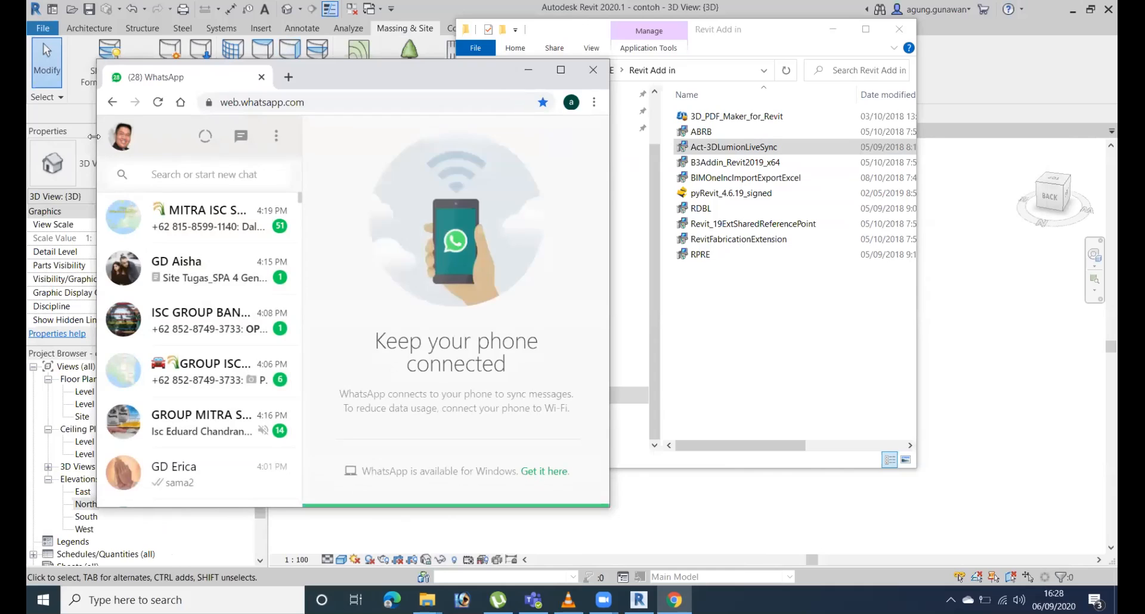
Find the first student's chat by name and send the Act-3DLumionLiveSync installer there.
left_click(199, 177)
type("aisha")
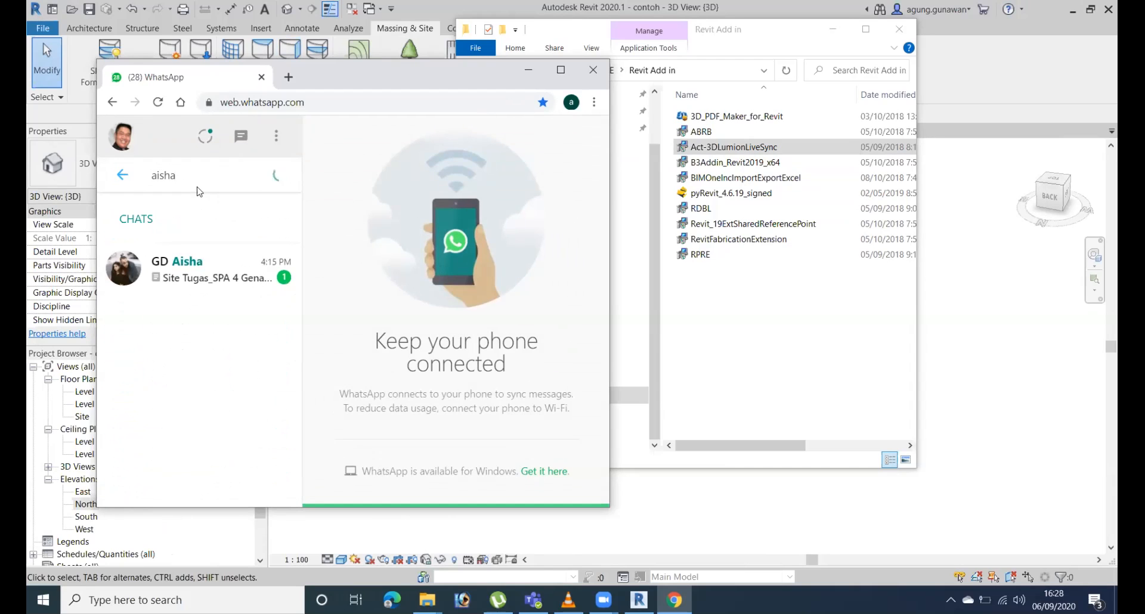
left_click(220, 266)
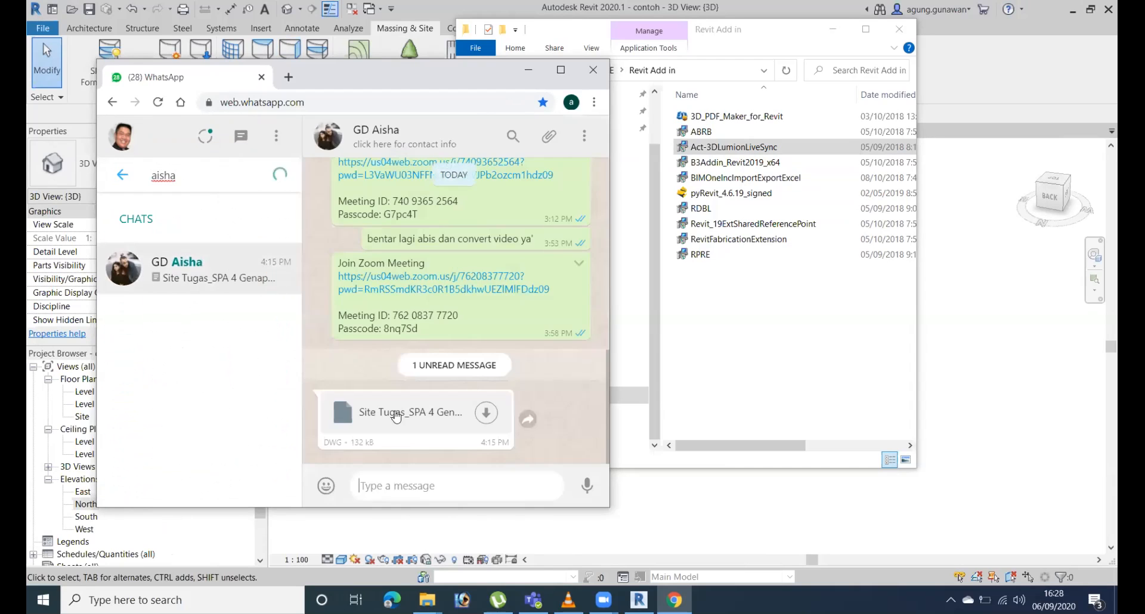
left_click_drag(727, 152, 453, 313)
left_click(561, 417)
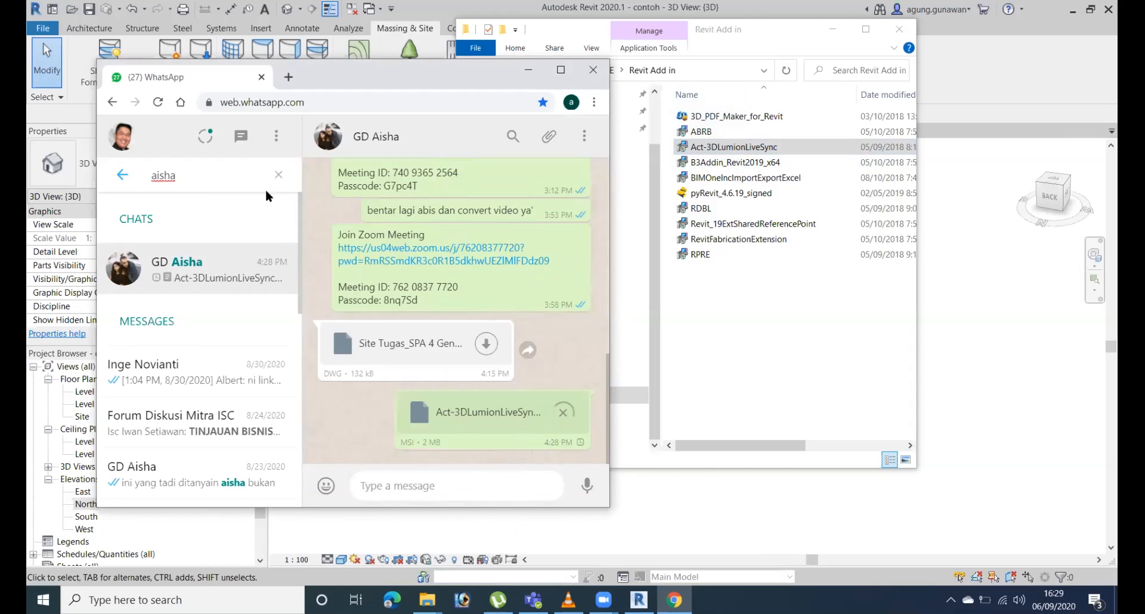
Replace the chat search with the second student's name and open that student's conversation.
left_click(279, 179)
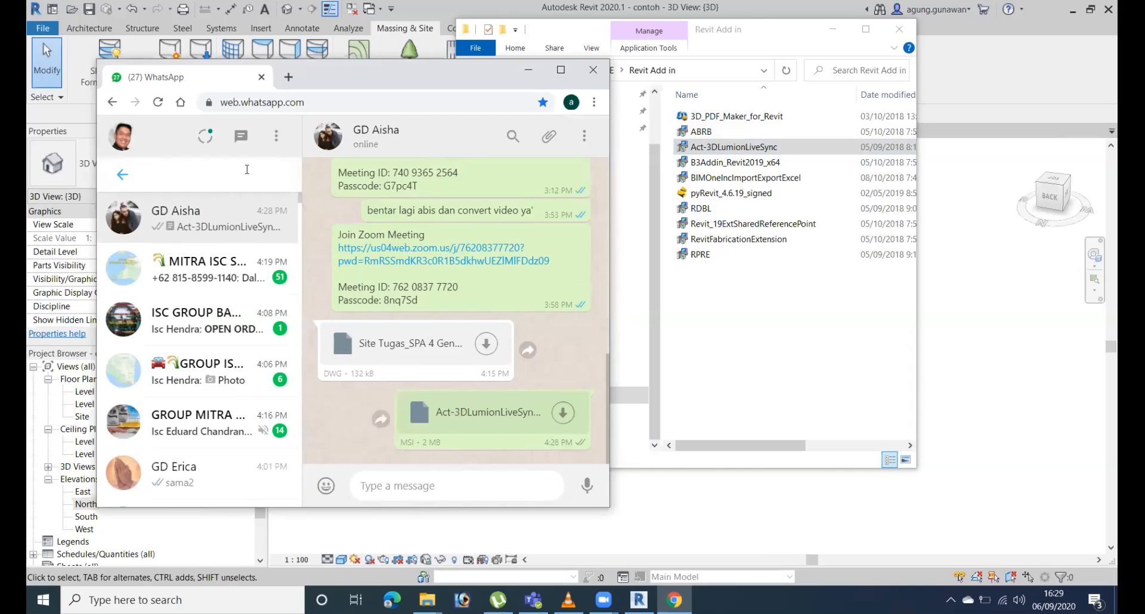
type("phoe")
left_click(223, 277)
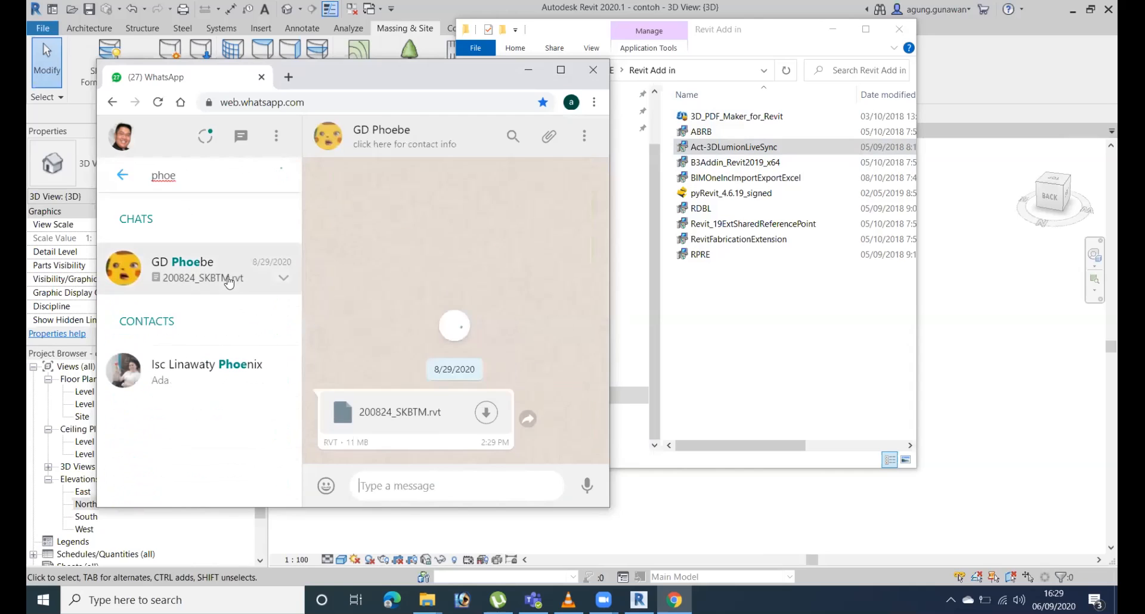
In File Explorer, open the INSTALLER MOST USED folder on drive D and find the Act-3DLumionPlug-In installer.
left_click(805, 298)
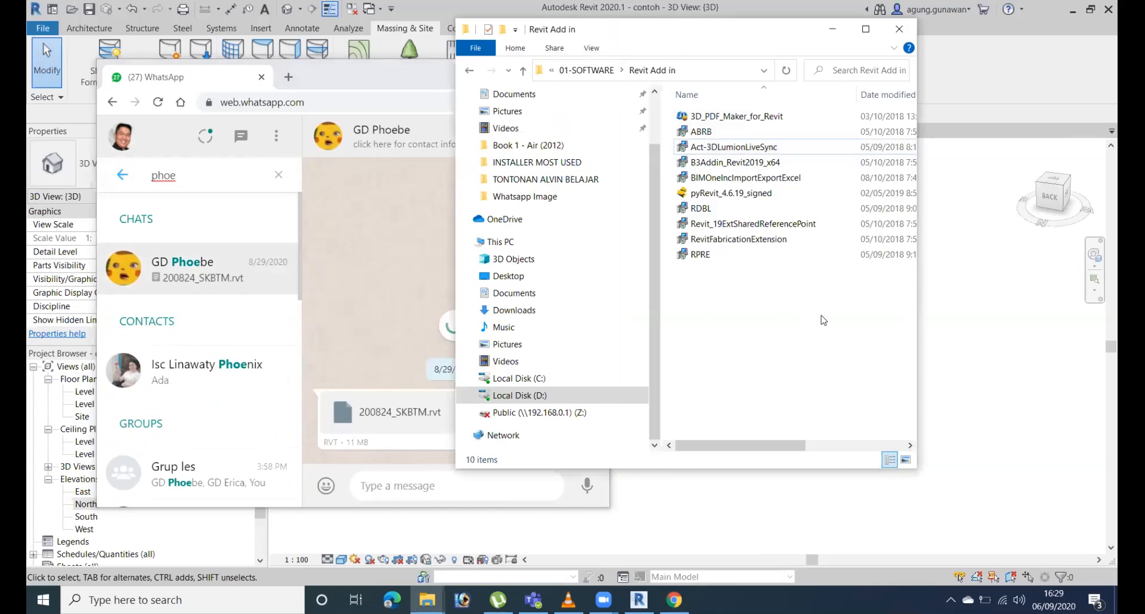
left_click(523, 71)
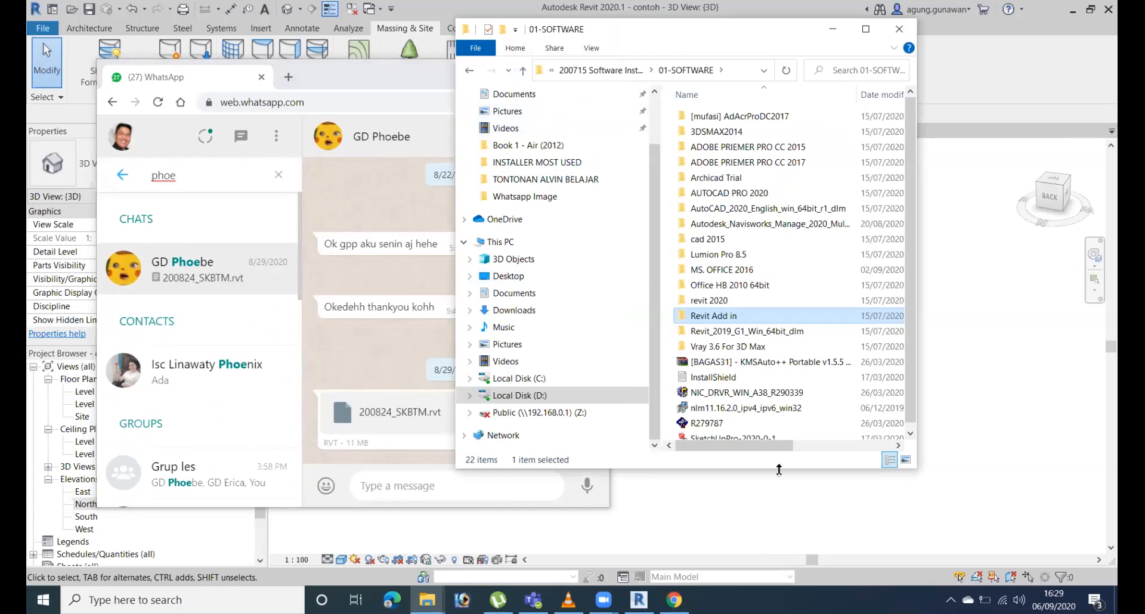
left_click(520, 396)
left_click(719, 224)
double_click(720, 224)
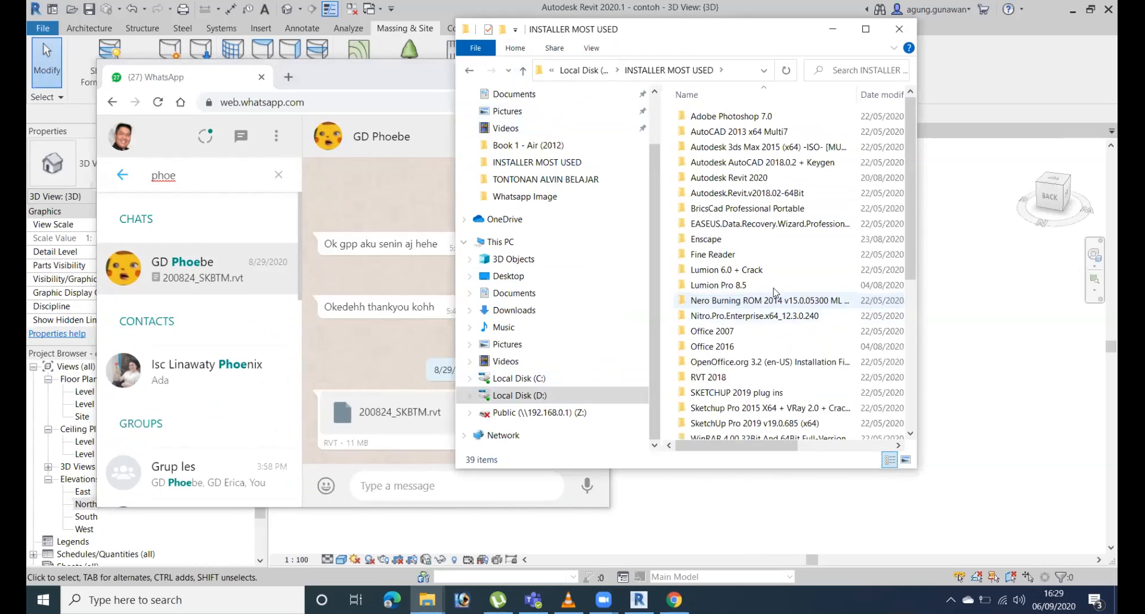
scroll(721, 298, "down", 6)
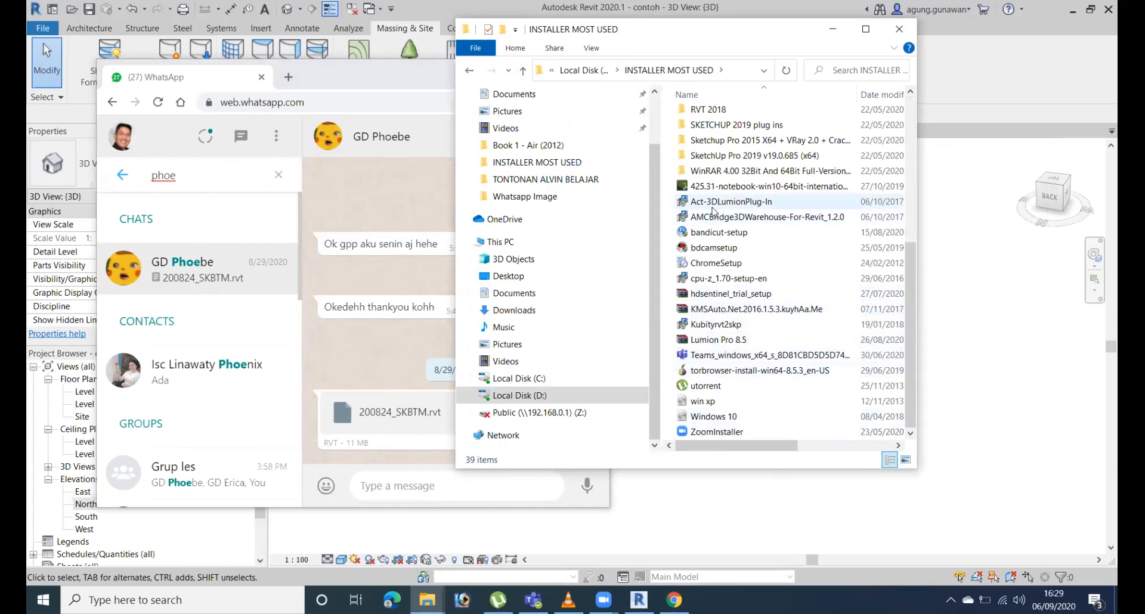
Send the Act-3DLumionPlug-In installer to the second student's open chat.
left_click(726, 206)
left_click_drag(726, 205, 362, 249)
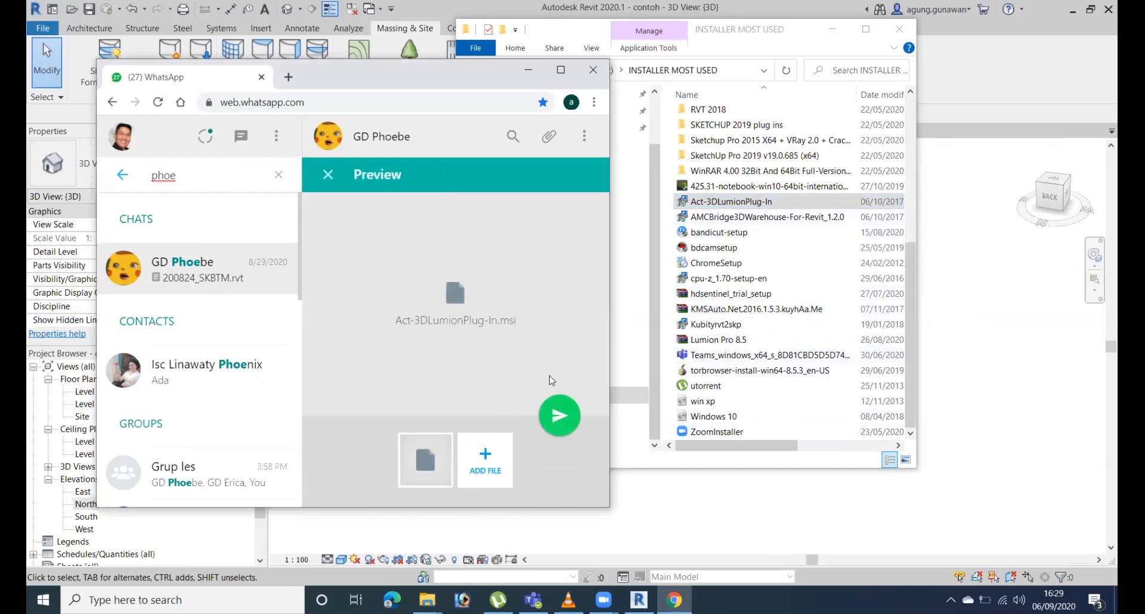
left_click(559, 415)
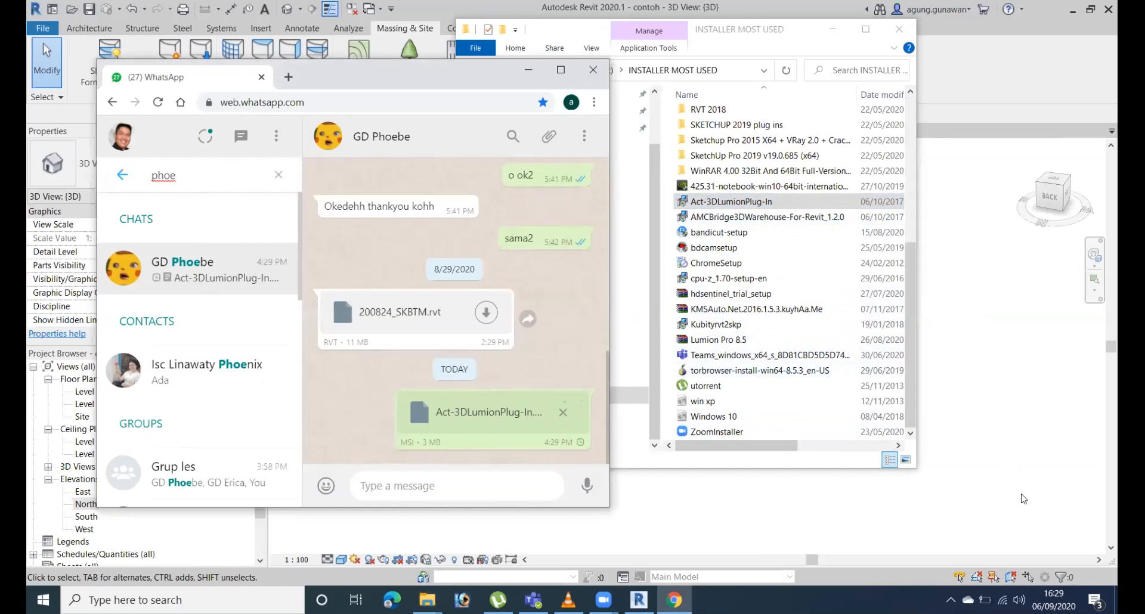
Return to drive D in File Explorer and open the JAYA OBAYASHI folder.
left_click(788, 46)
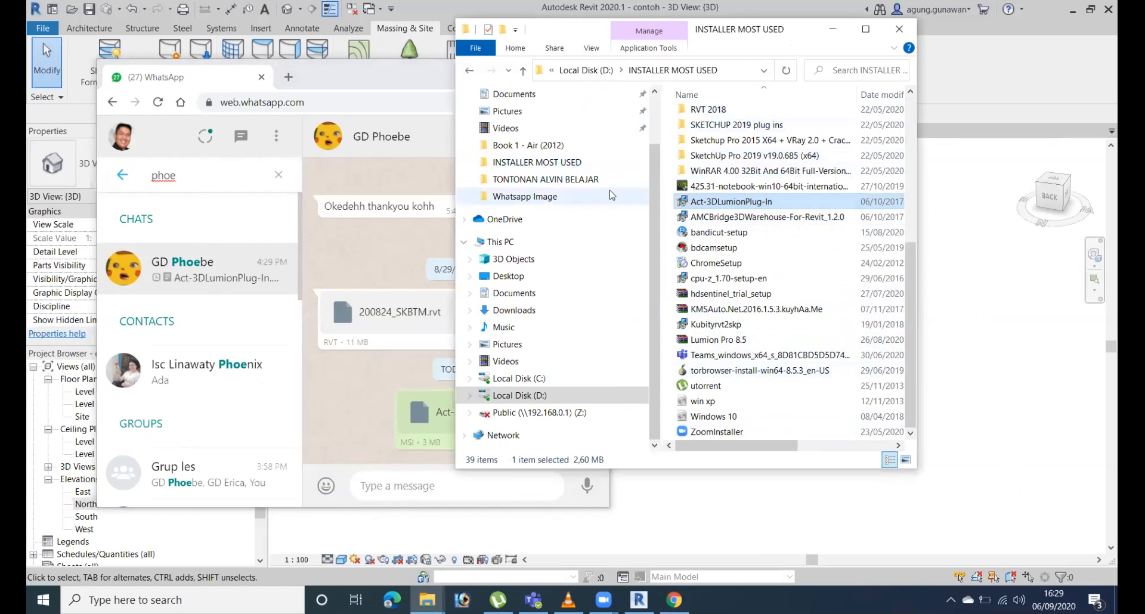
left_click(525, 395)
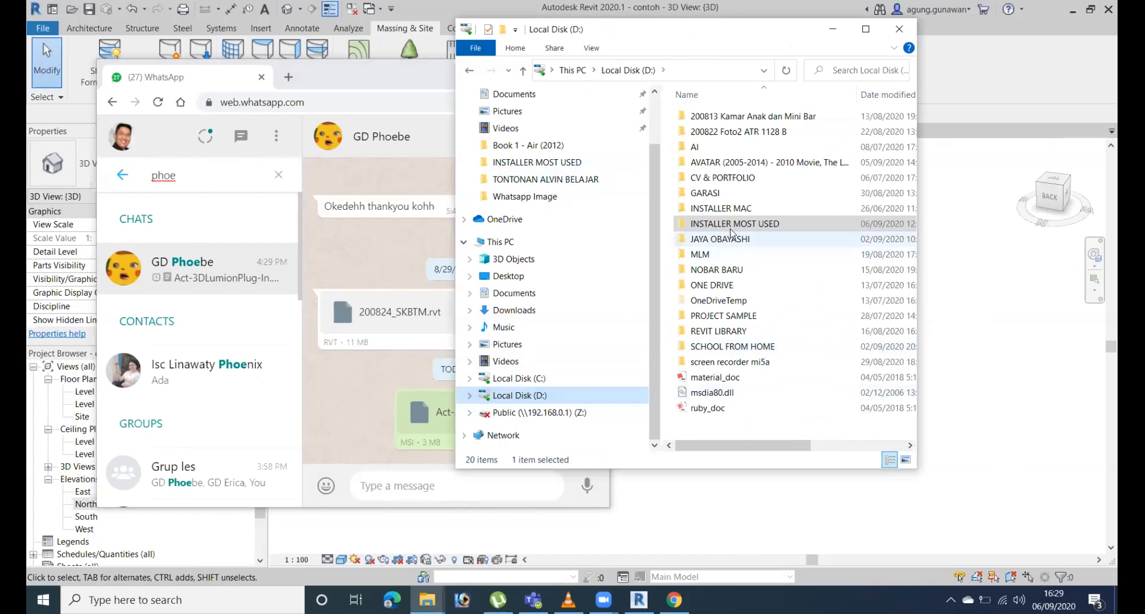
left_click(724, 244)
double_click(724, 244)
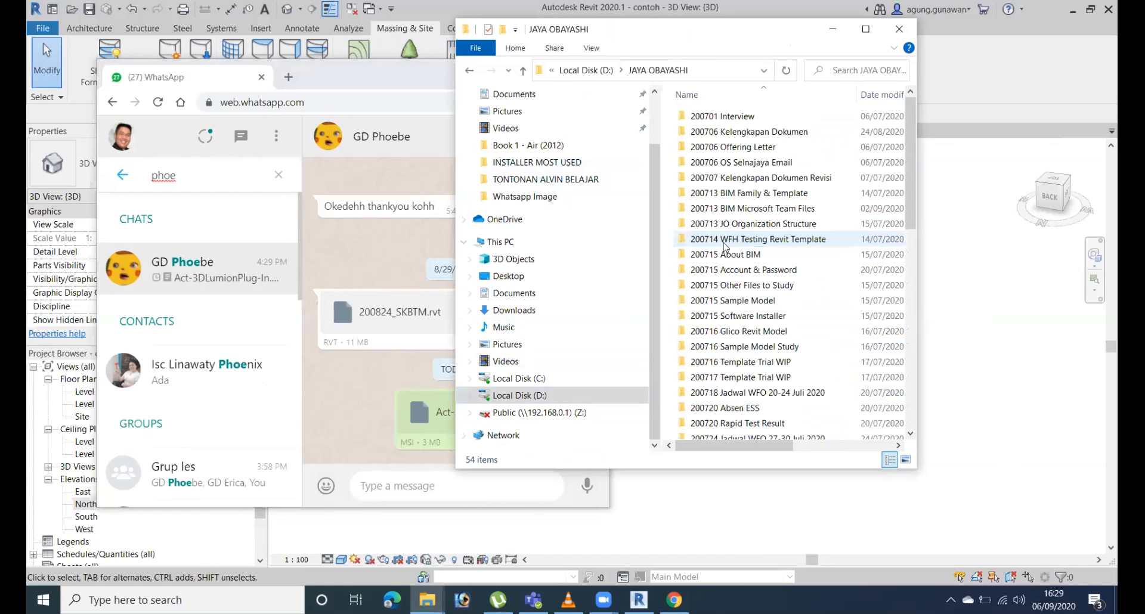
In WhatsApp, replace the chat search with the first student's name and open that student's conversation.
left_click(344, 398)
left_click(208, 175)
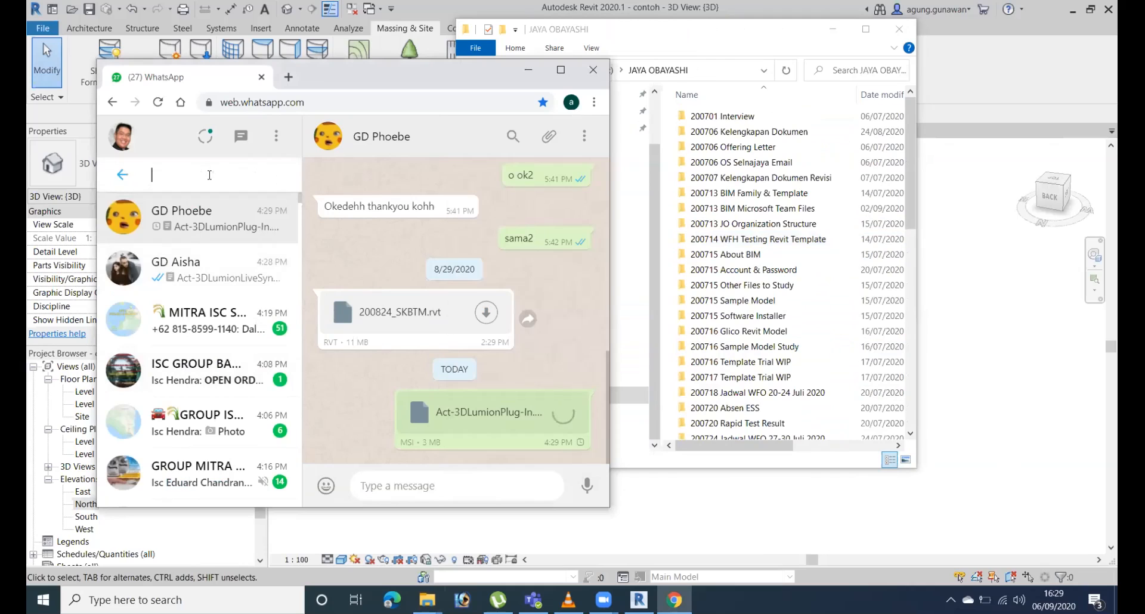
type("aish")
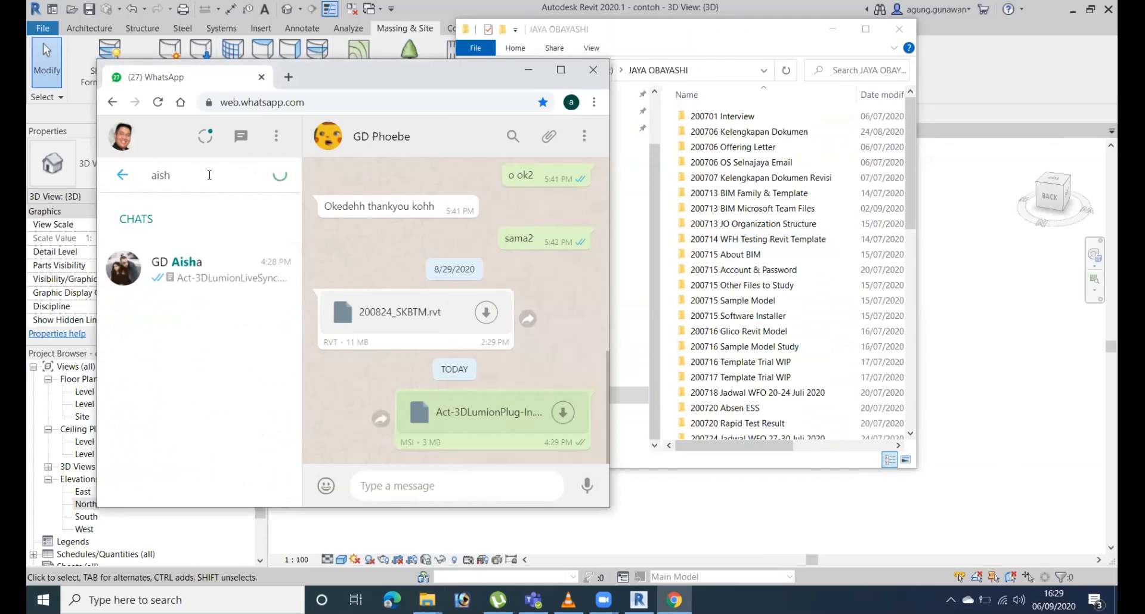
left_click(227, 265)
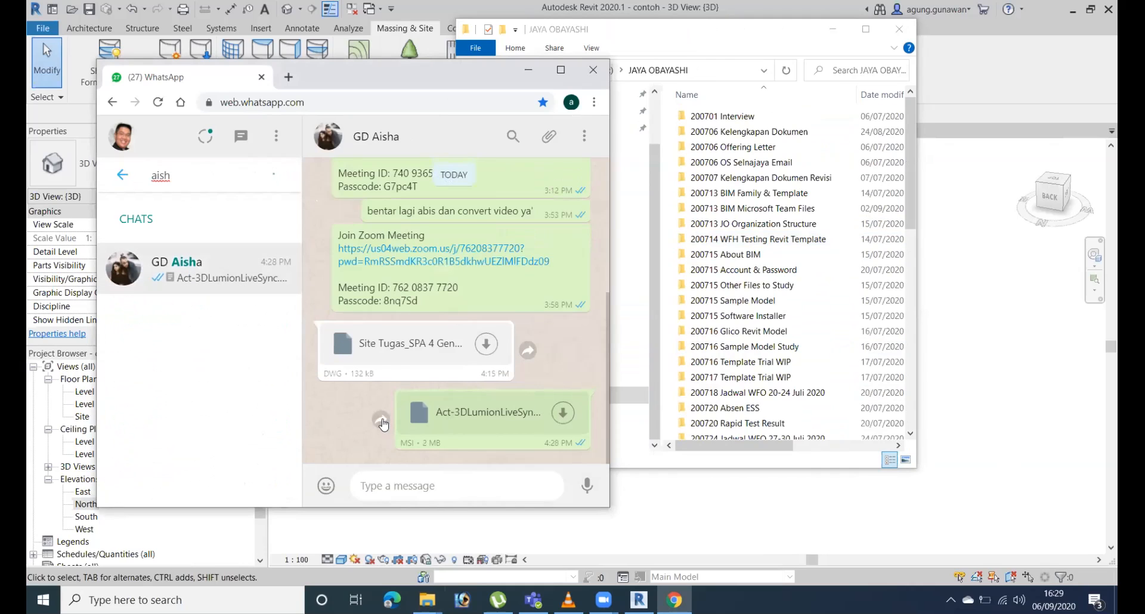
Forward the Act-3DLumionLiveSync installer from this chat to the second student.
left_click(380, 420)
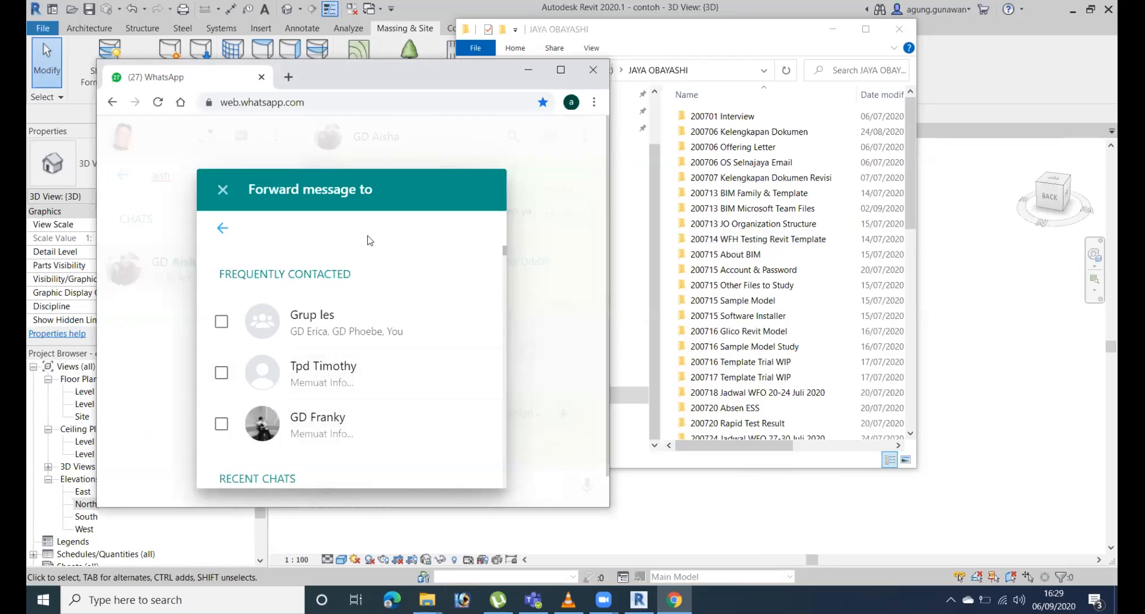
type("phoe")
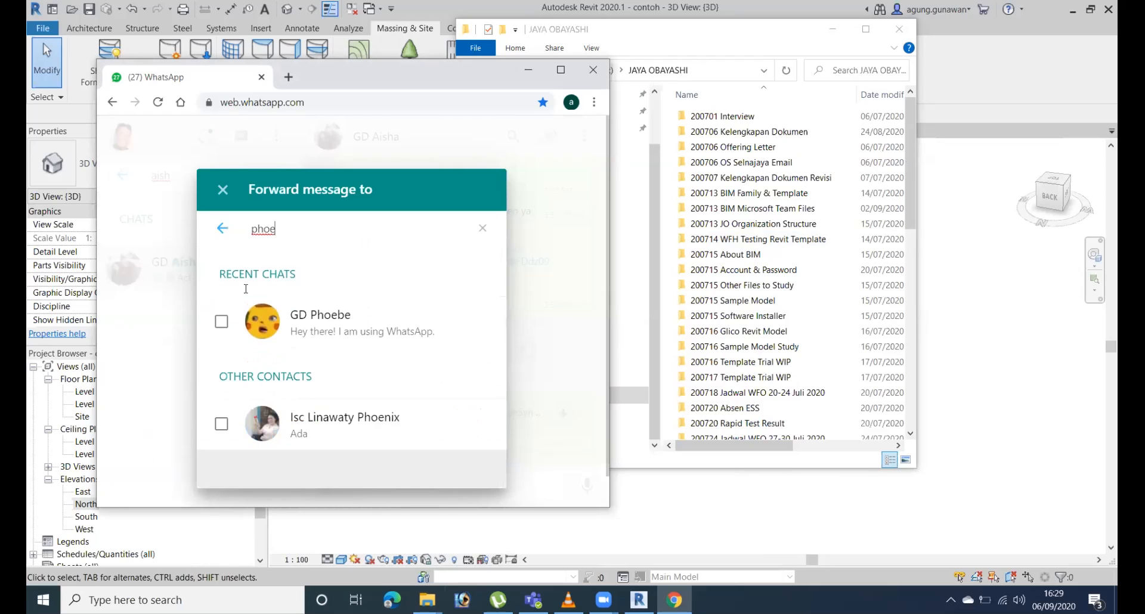
left_click(221, 321)
left_click(459, 442)
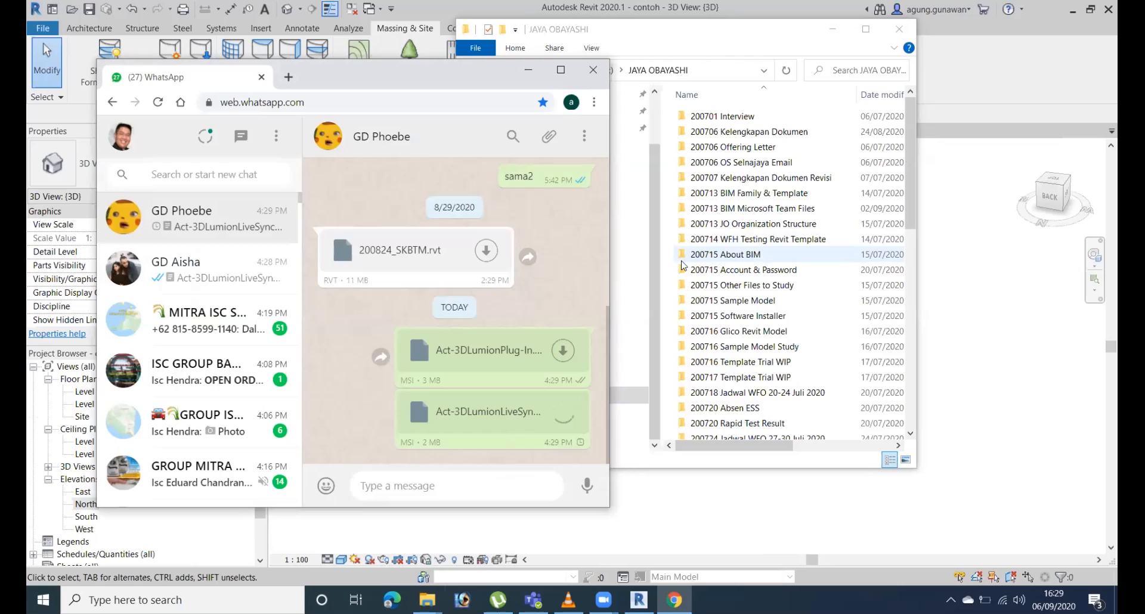
Clear the WhatsApp and File Explorer windows away and show the Lumion add-in tools in Revit.
left_click(528, 70)
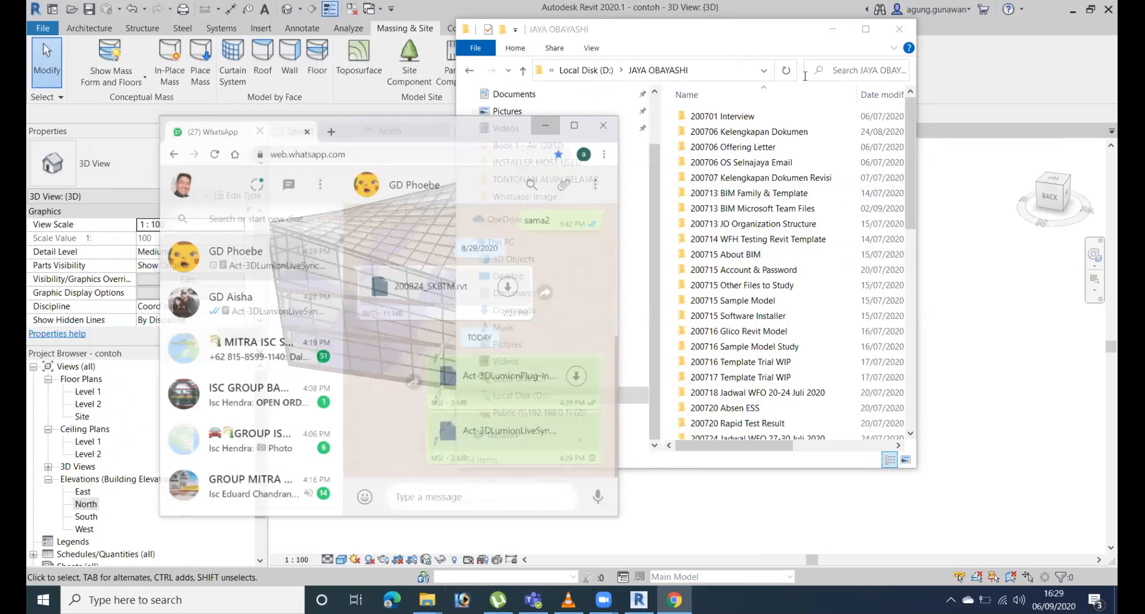
left_click(832, 30)
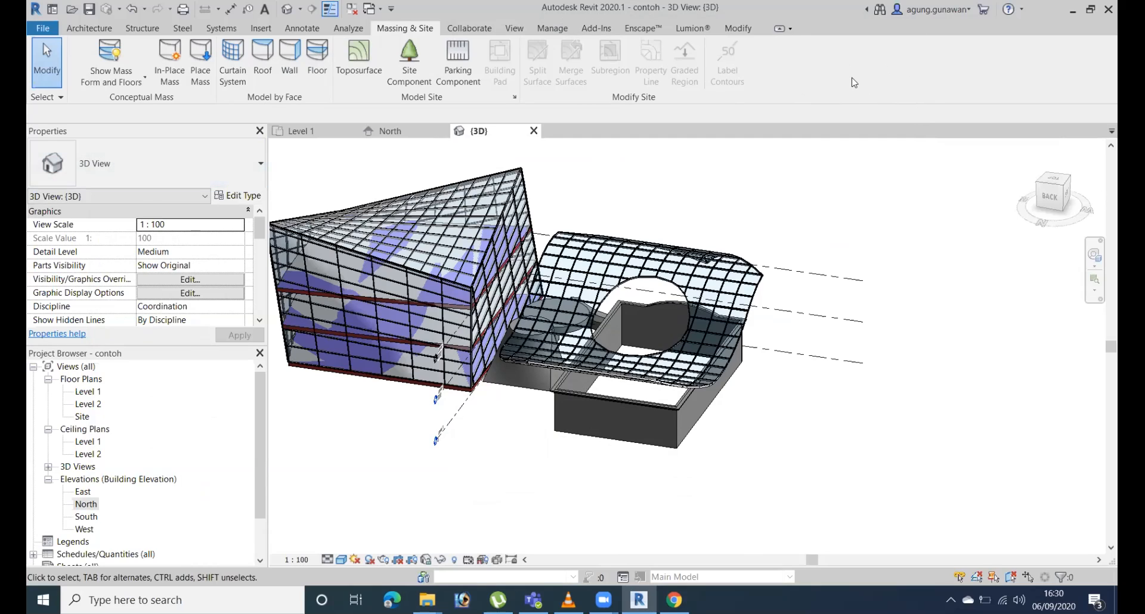
left_click(693, 29)
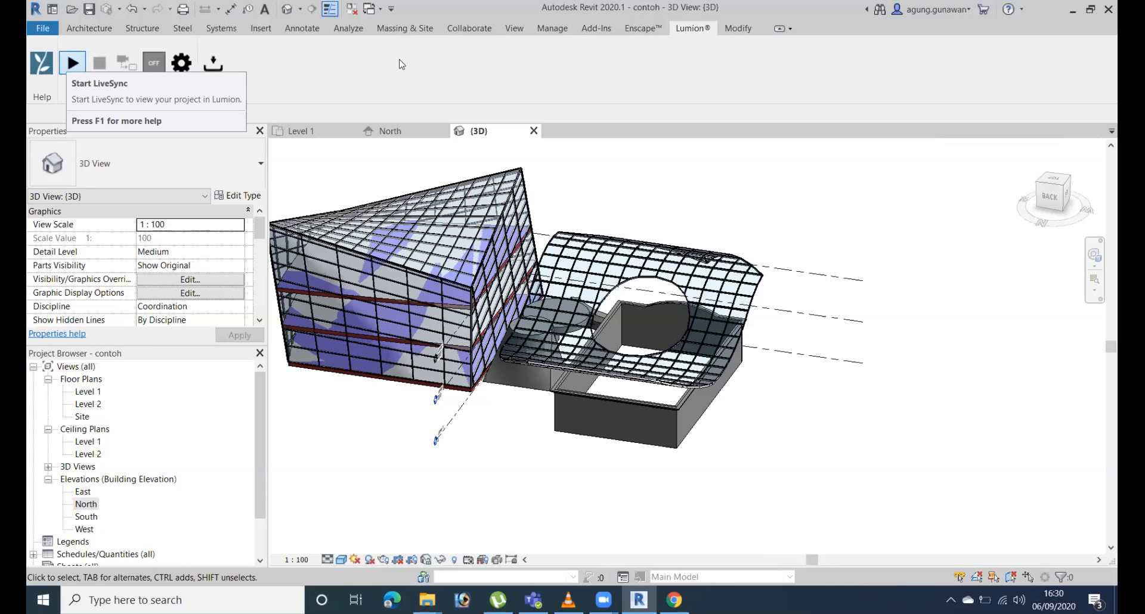
left_click(1072, 10)
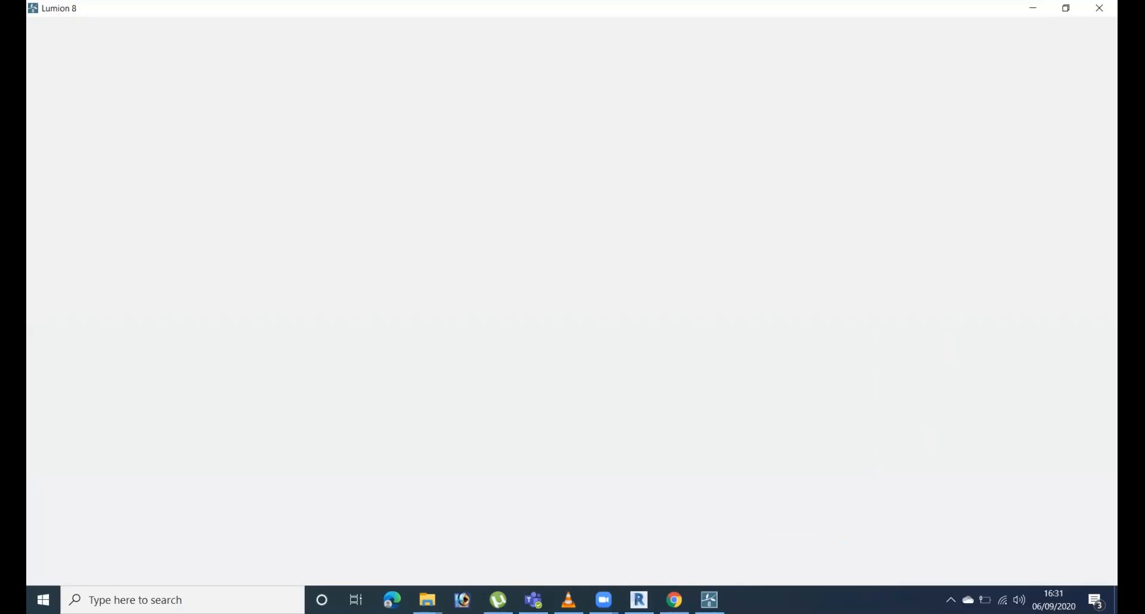
left_click(638, 599)
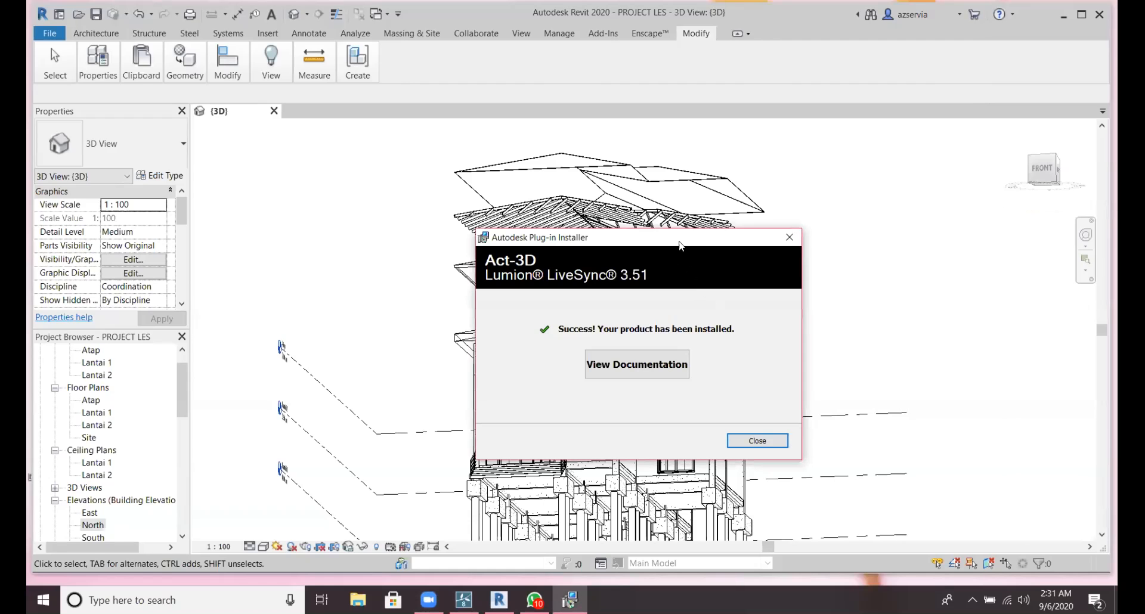
Close the Lumion LiveSync 3.51 installer window and exit Revit.
left_click_drag(680, 244, 700, 194)
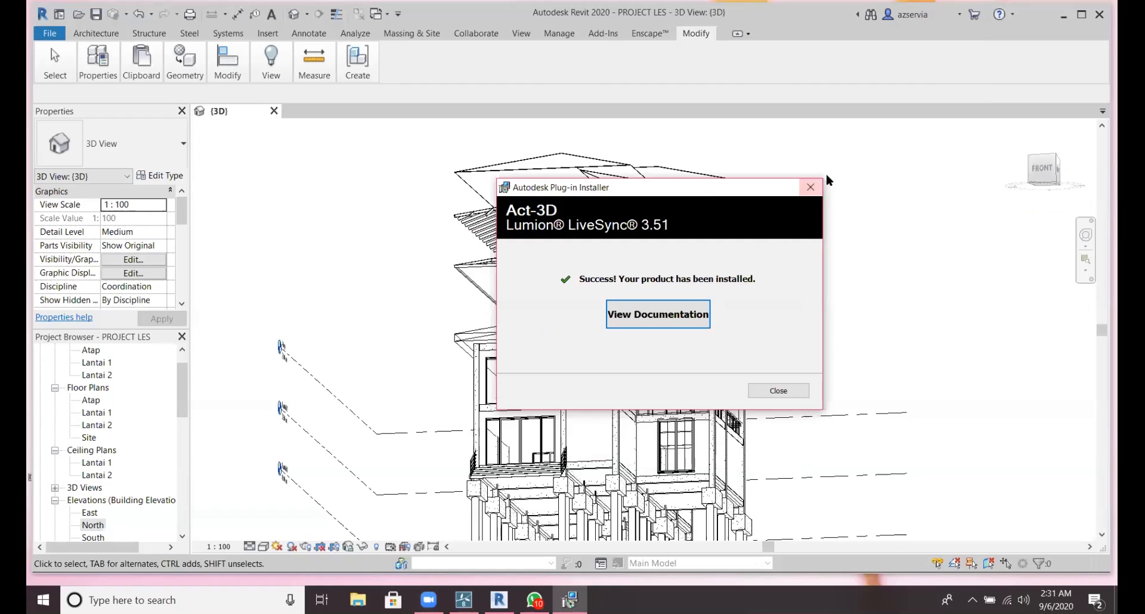
left_click(810, 187)
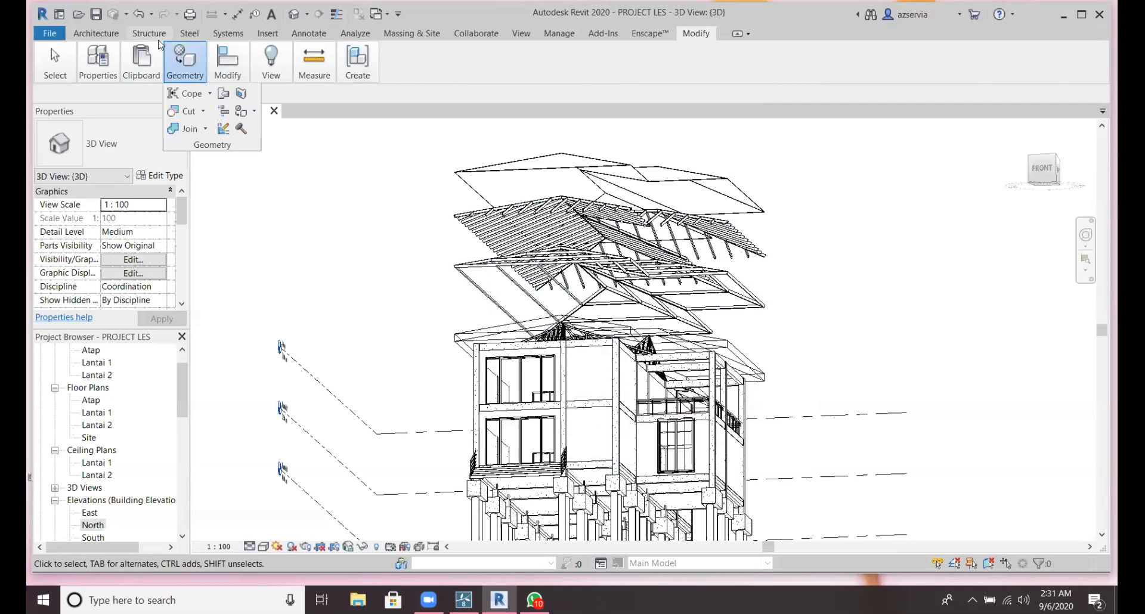
mouse_move(98, 59)
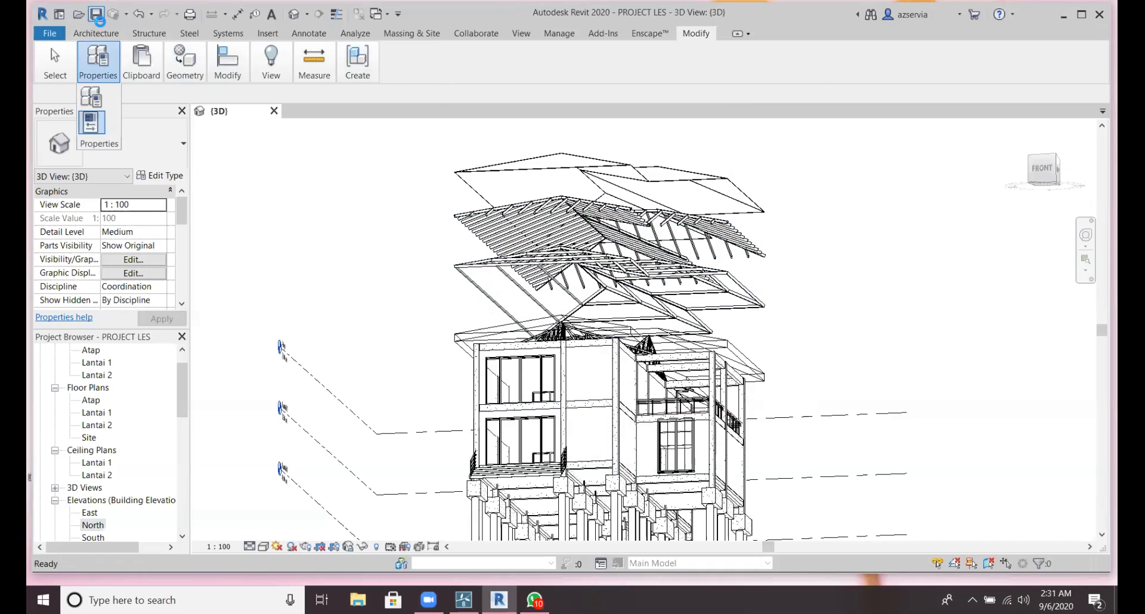
left_click(1100, 17)
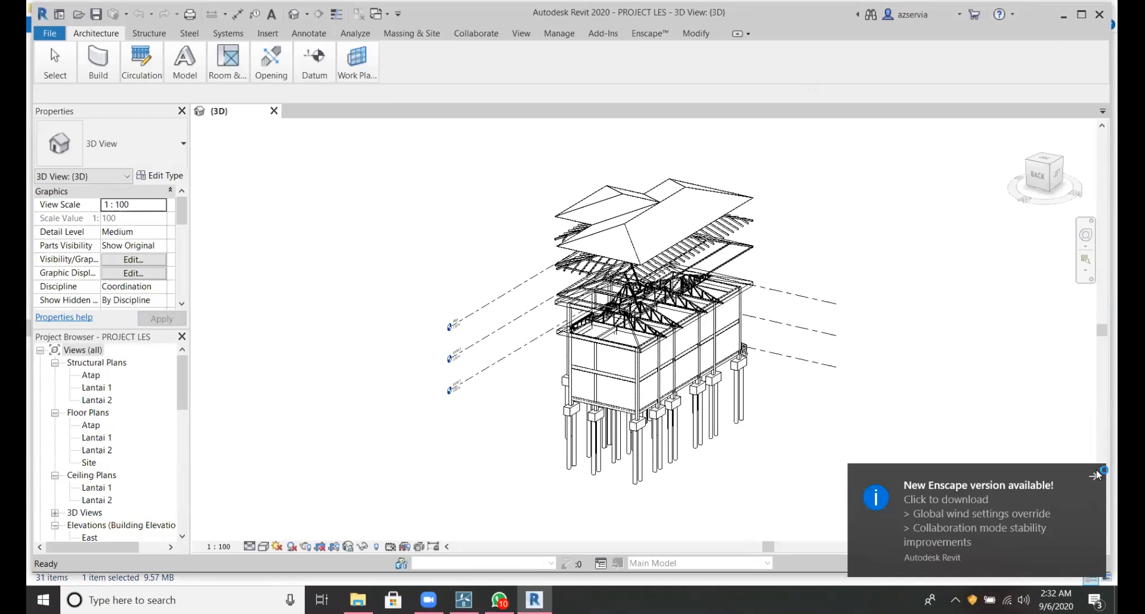
Dismiss the Enscape update notification and close the Enscape download page and the Documents folder.
left_click(1098, 475)
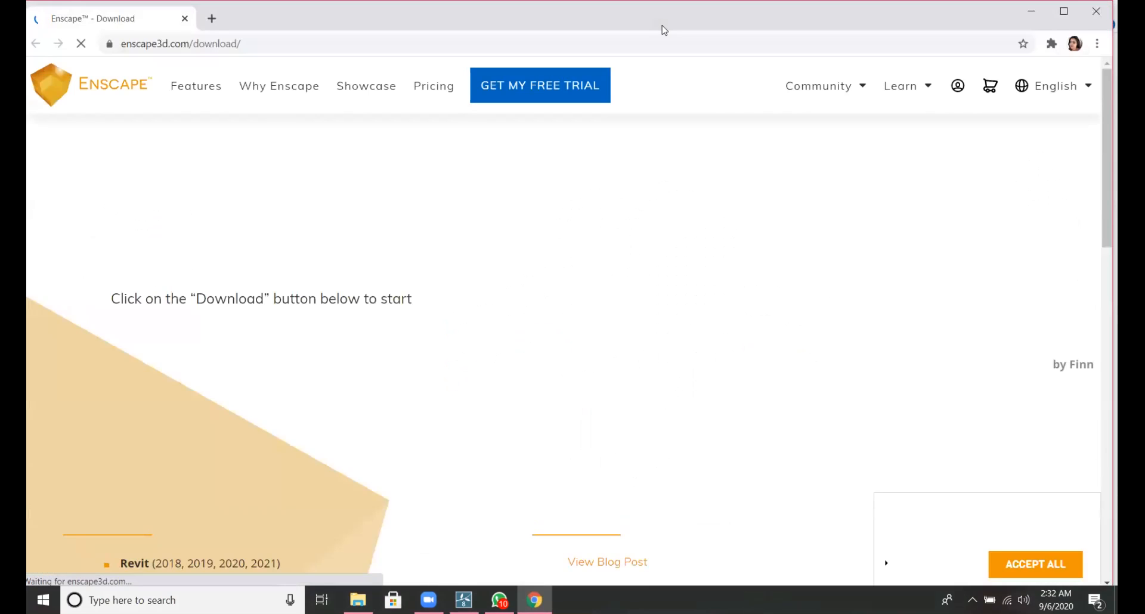
left_click(1097, 10)
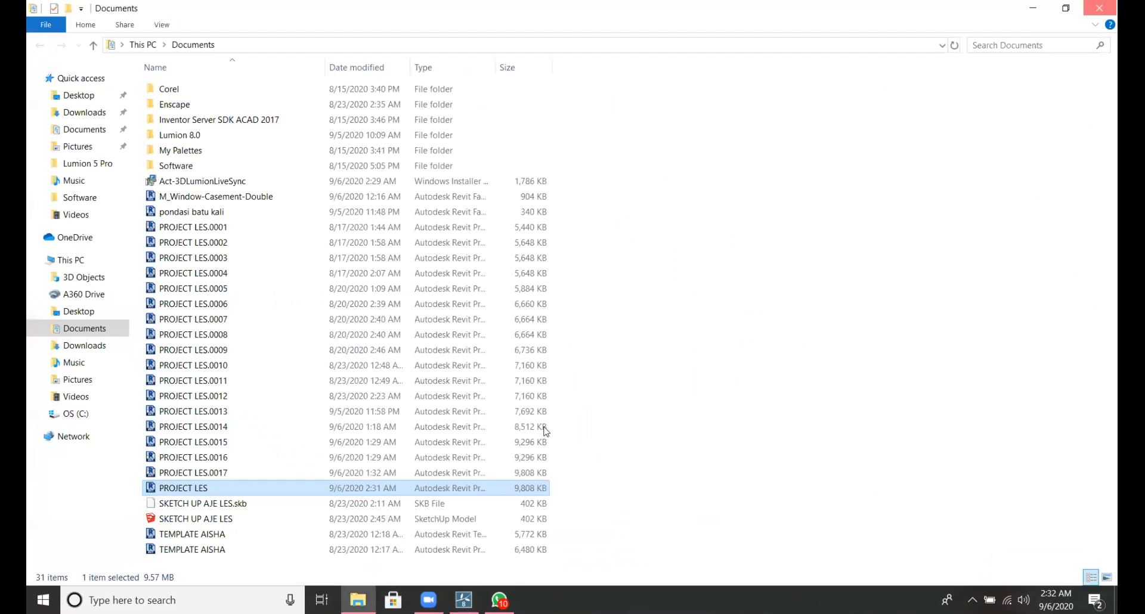
left_click(1099, 9)
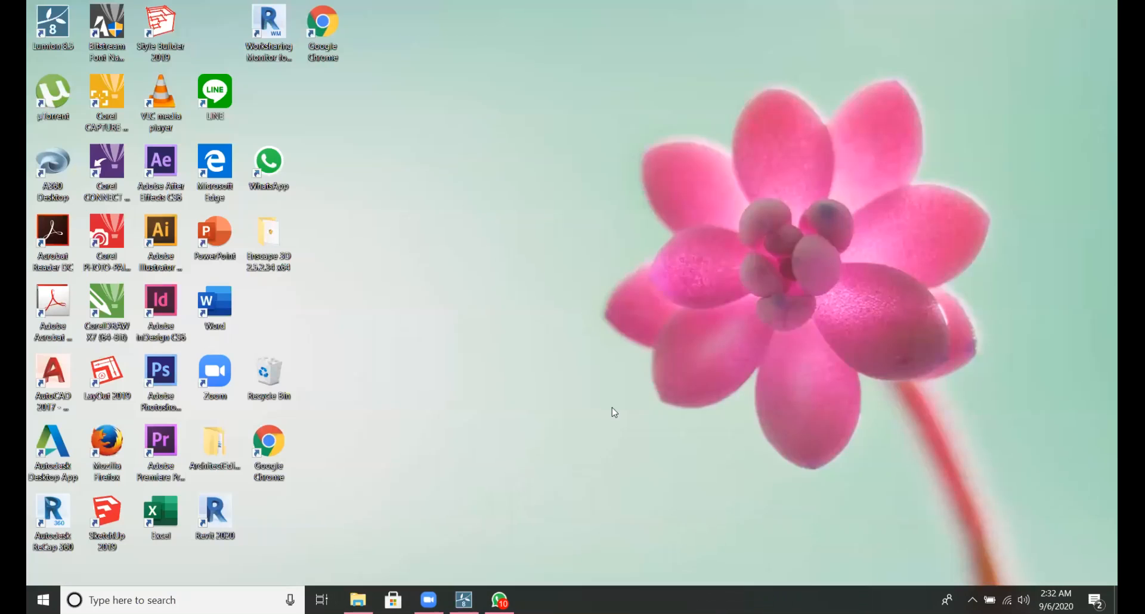
Switch to WhatsApp, run the received Act-3DLumionLiveSync installer and repair/reinstall Lumion LiveSync 3.51.
left_click(499, 600)
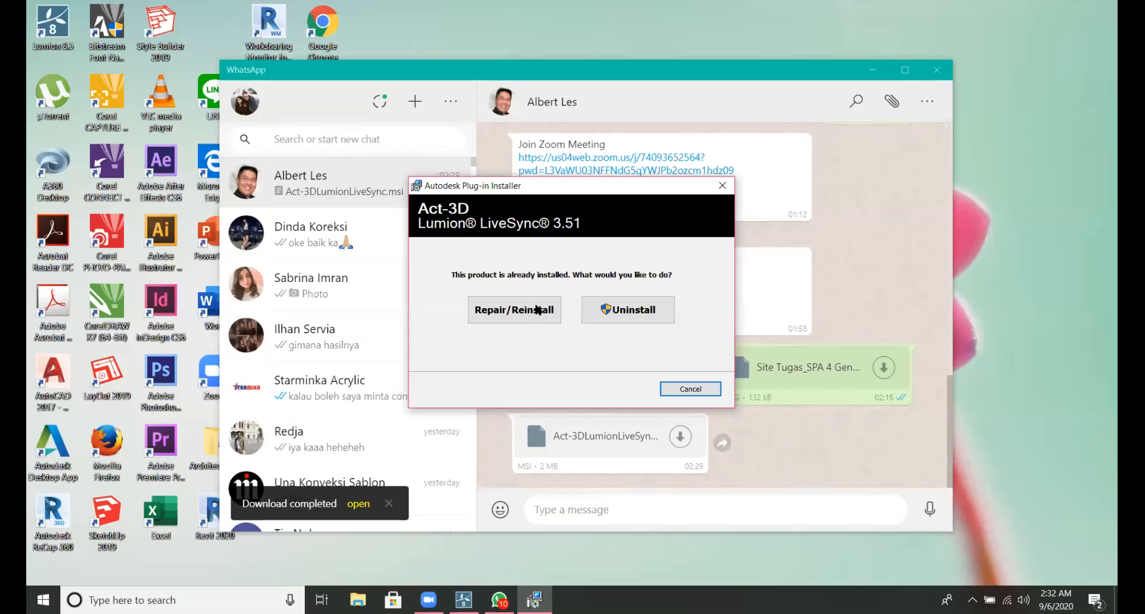
left_click(538, 309)
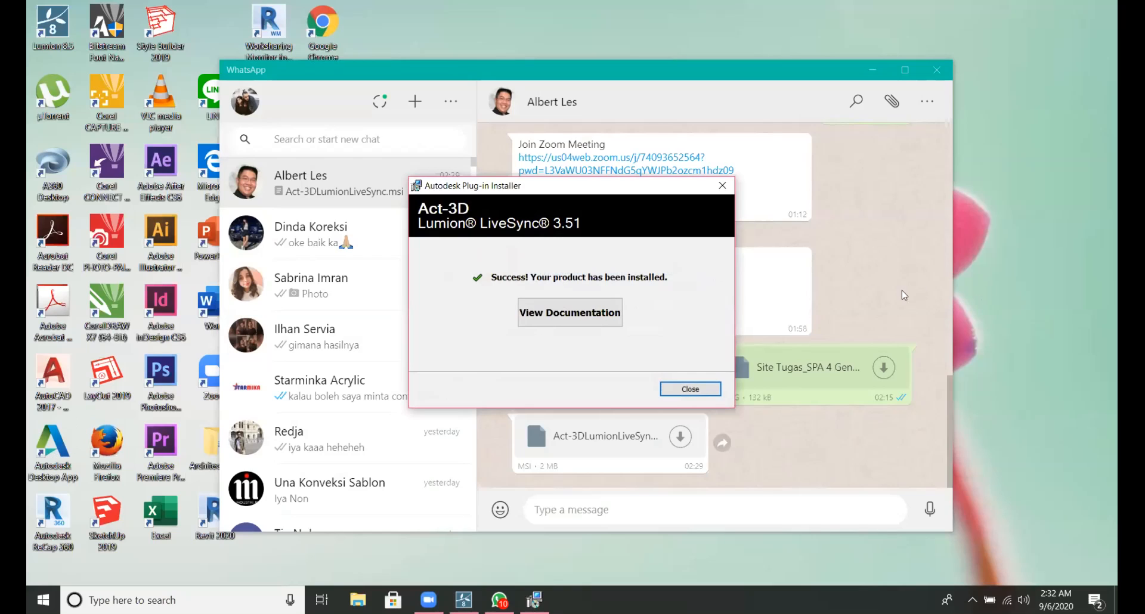
Switch to File Explorer and open the PROJECT LES project from the Documents folder in Revit.
key("super")
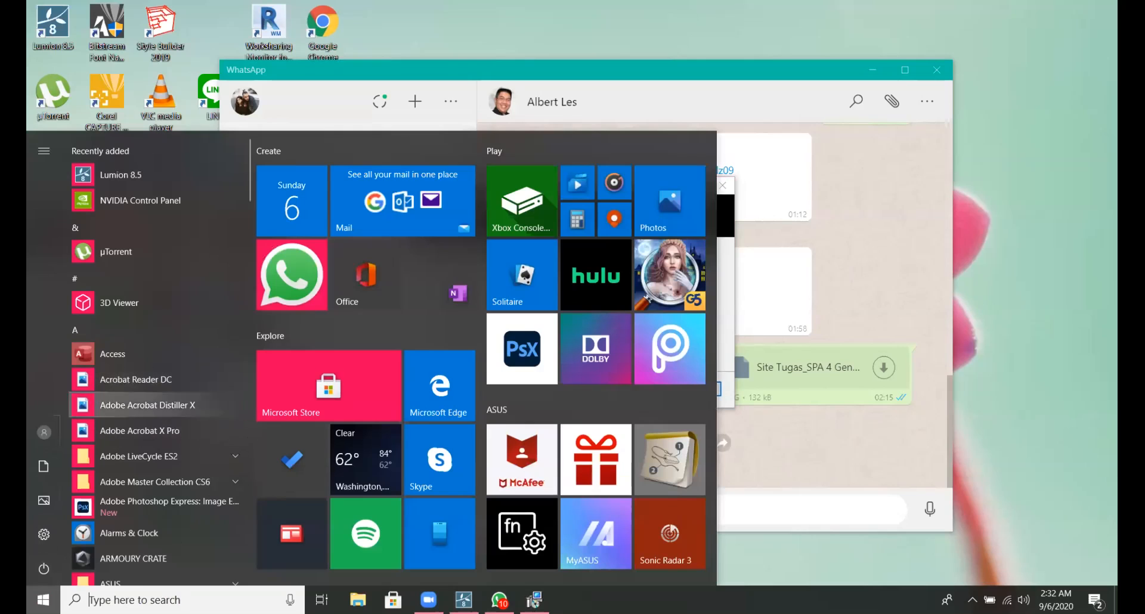
left_click(44, 589)
left_click(44, 596)
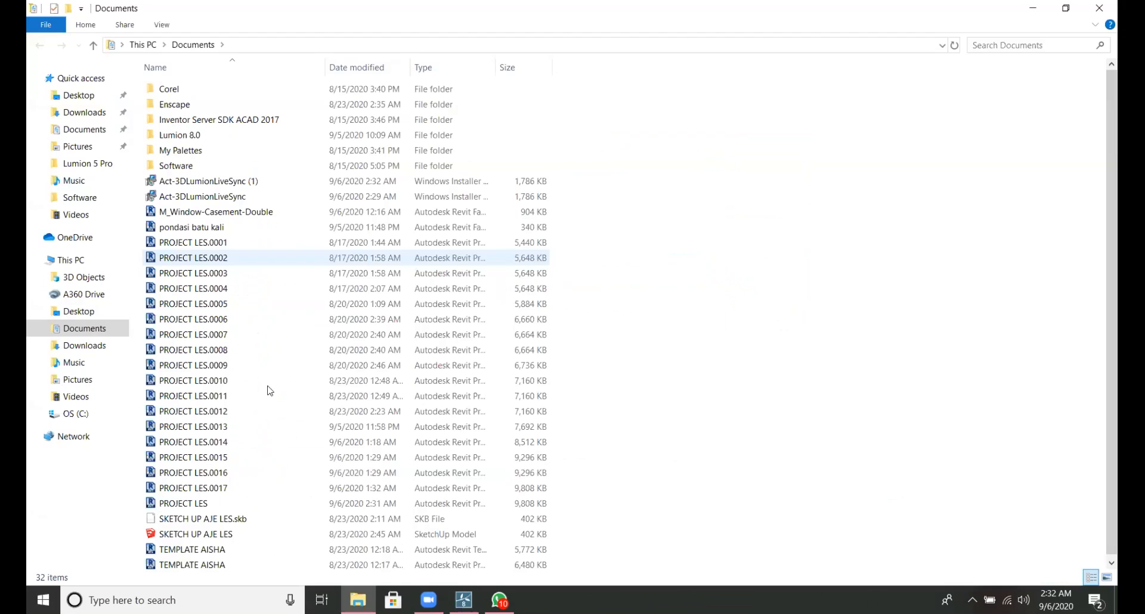
double_click(183, 503)
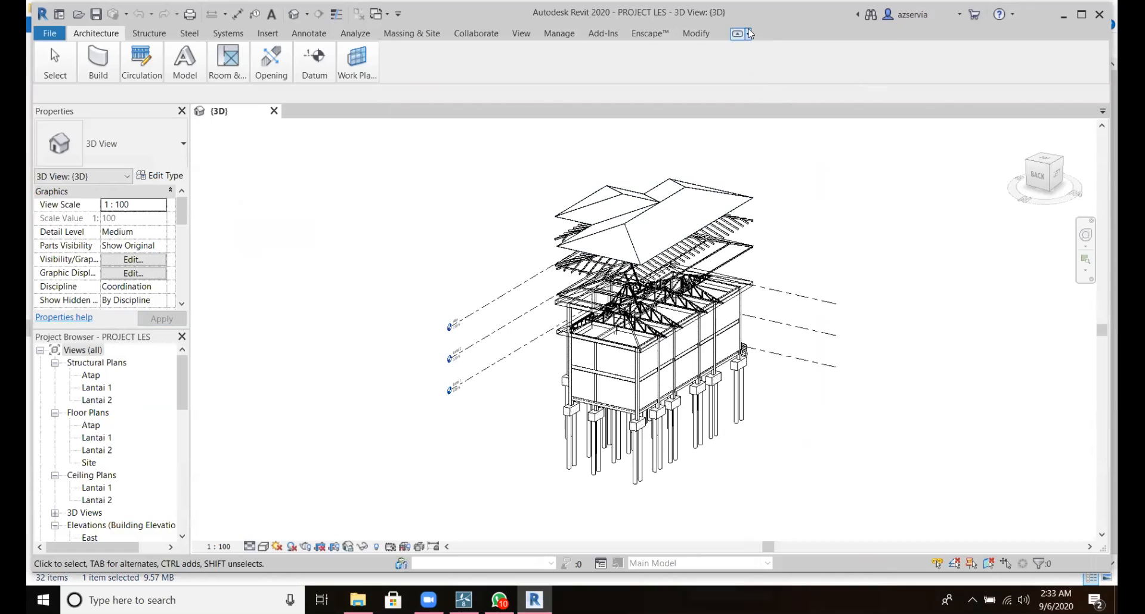
View the ribbon minimize options and cycle the ribbon through its full and minimized display states to look for the Lumion add-in.
left_click(749, 33)
left_click(749, 33)
left_click(748, 34)
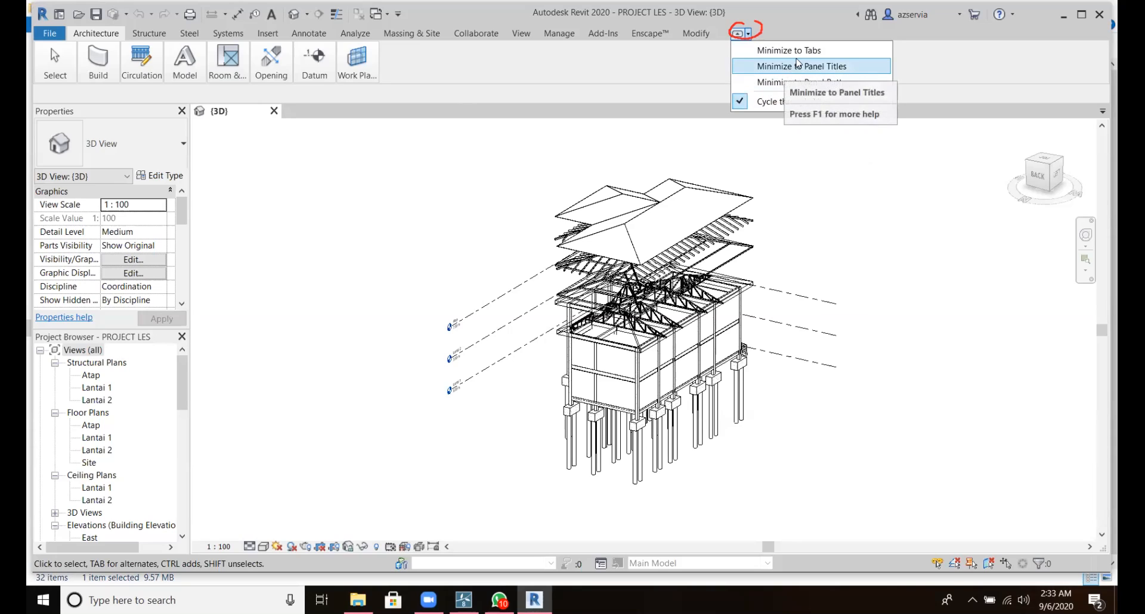
left_click(738, 34)
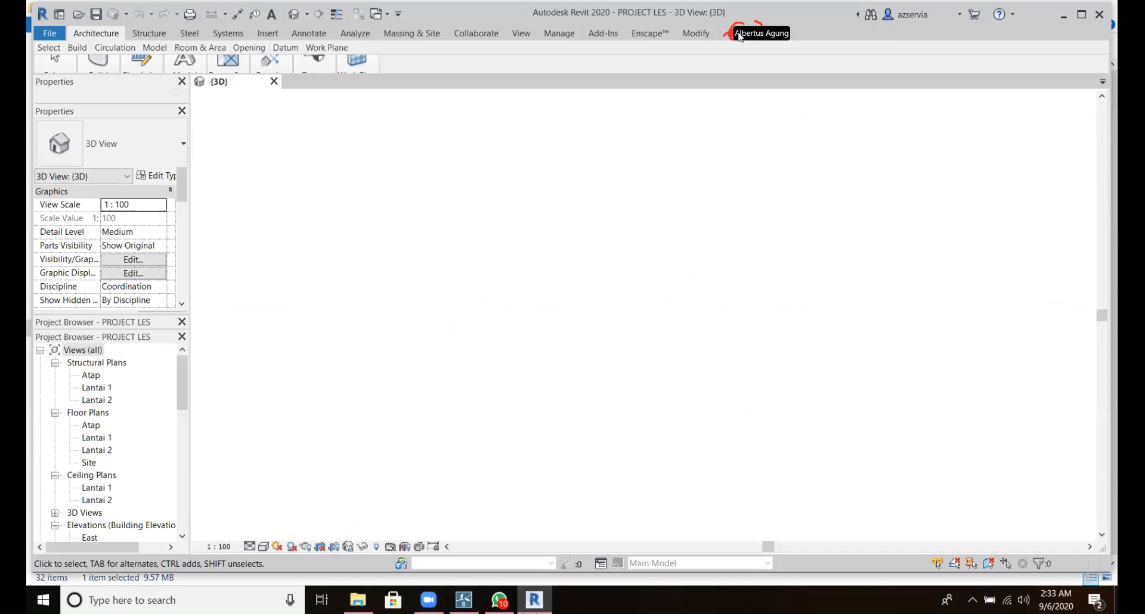
left_click(738, 34)
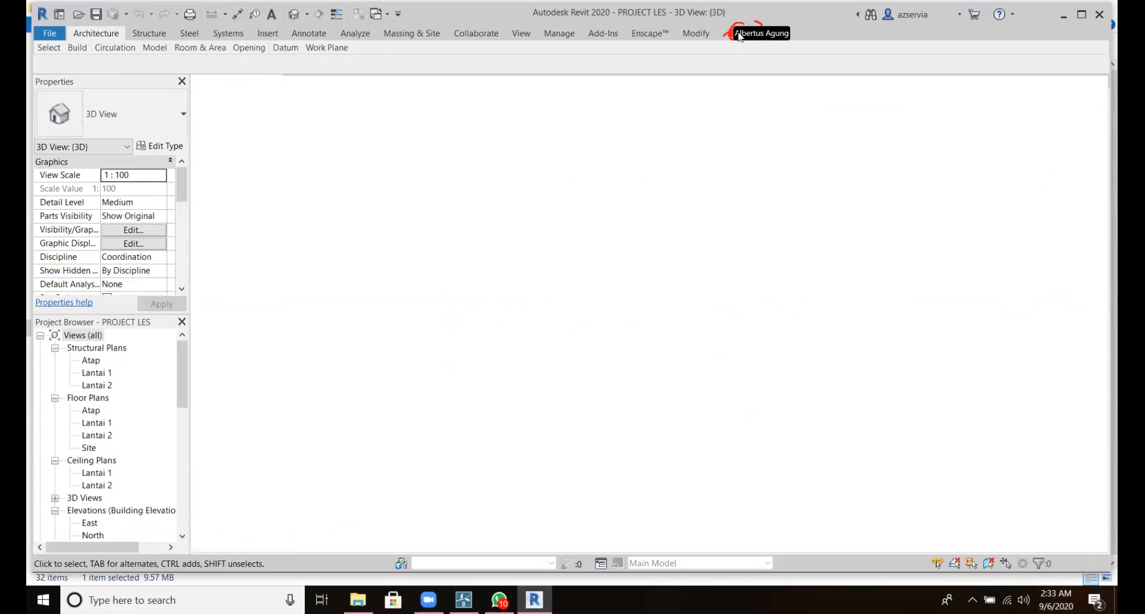
left_click(737, 34)
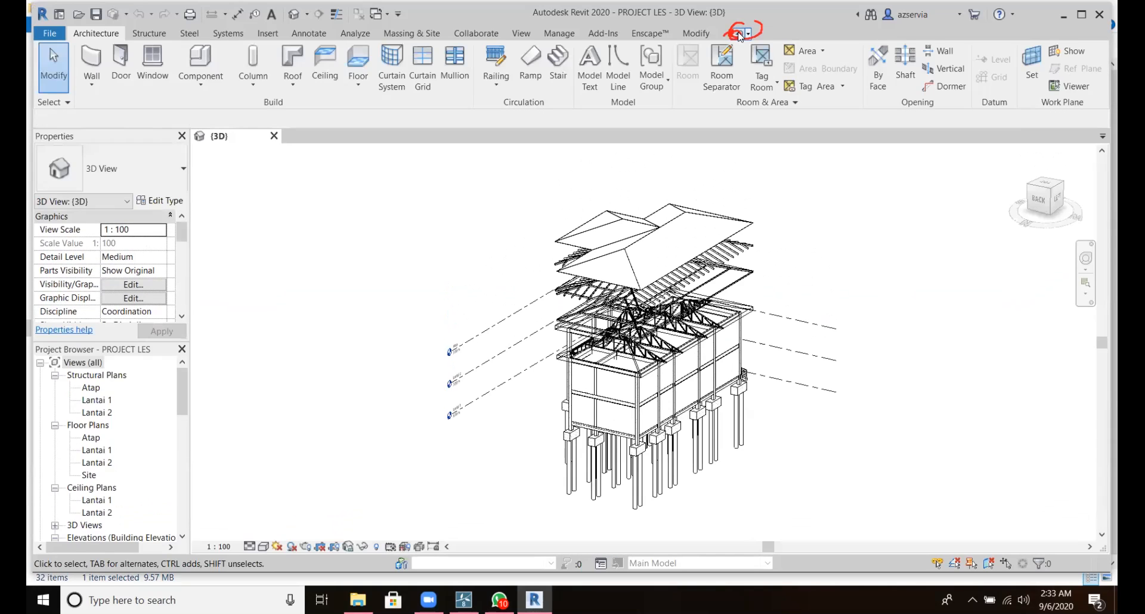
left_click(738, 34)
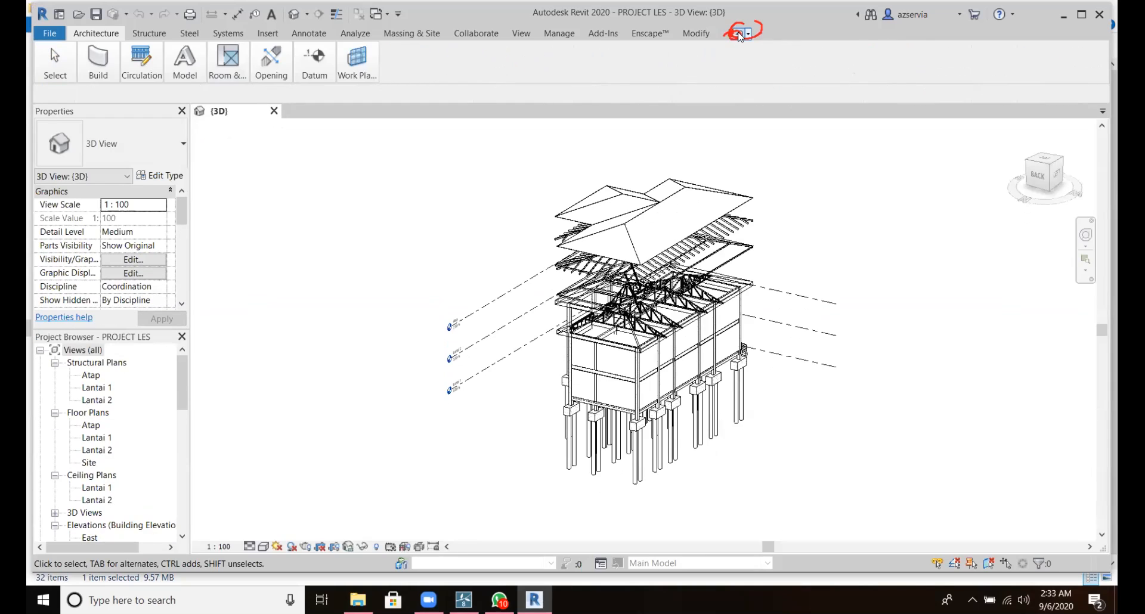
left_click(739, 34)
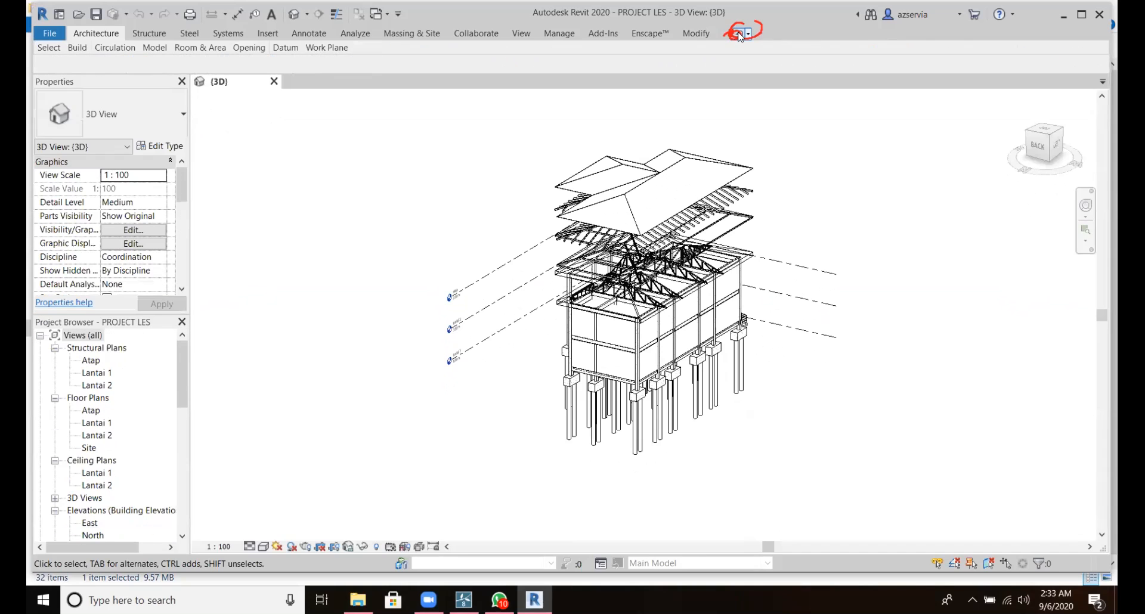
Show the Add-Ins commands and continue cycling the ribbon's display states to check for the Lumion add-in.
left_click(620, 34)
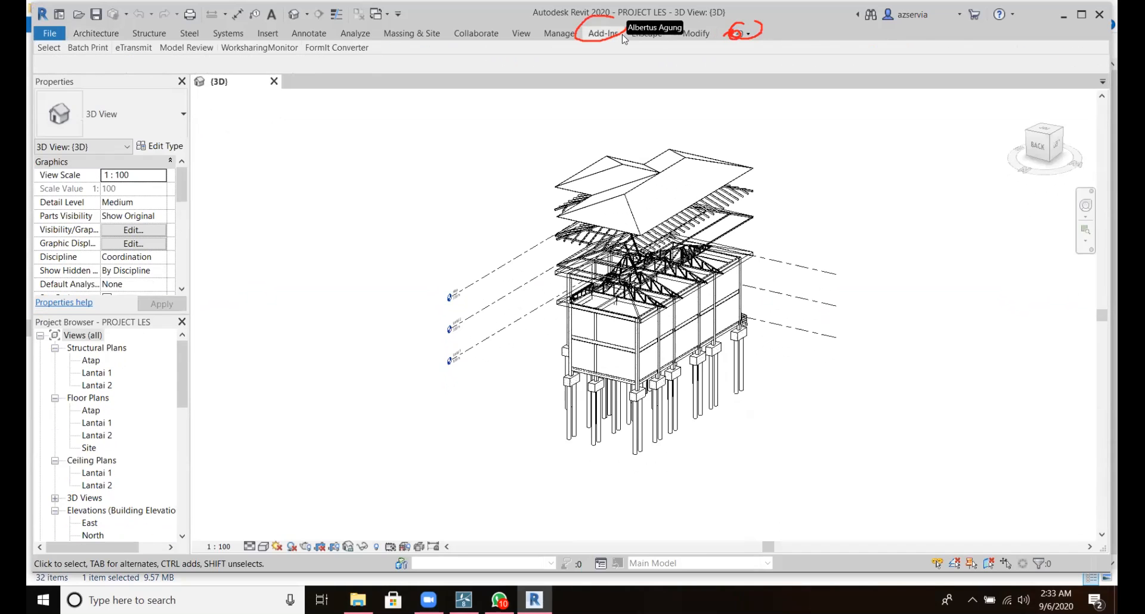
left_click(737, 34)
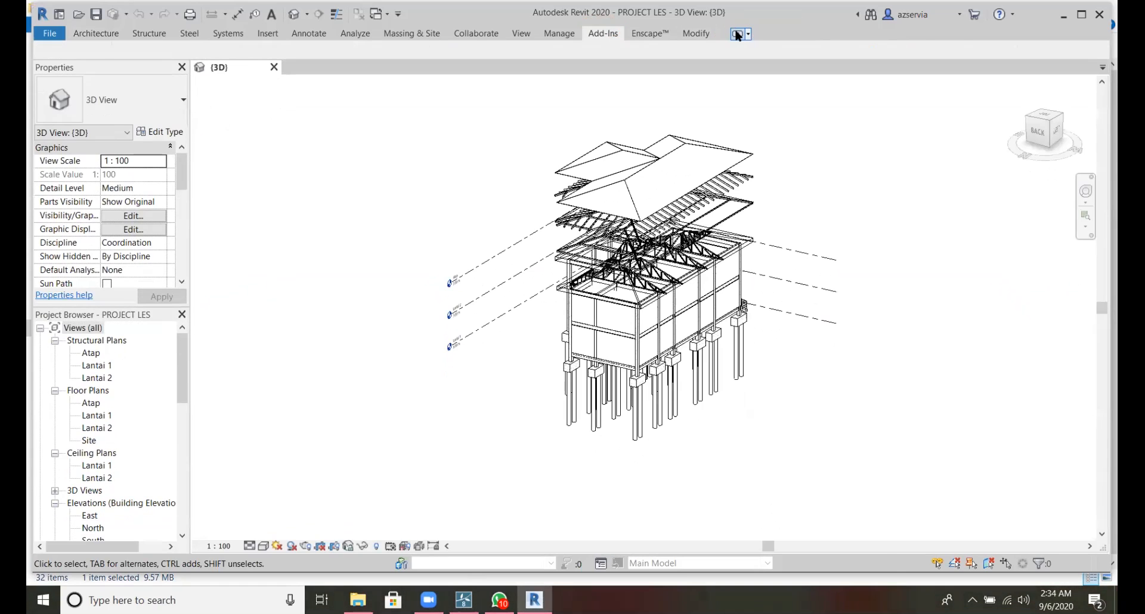
left_click(737, 34)
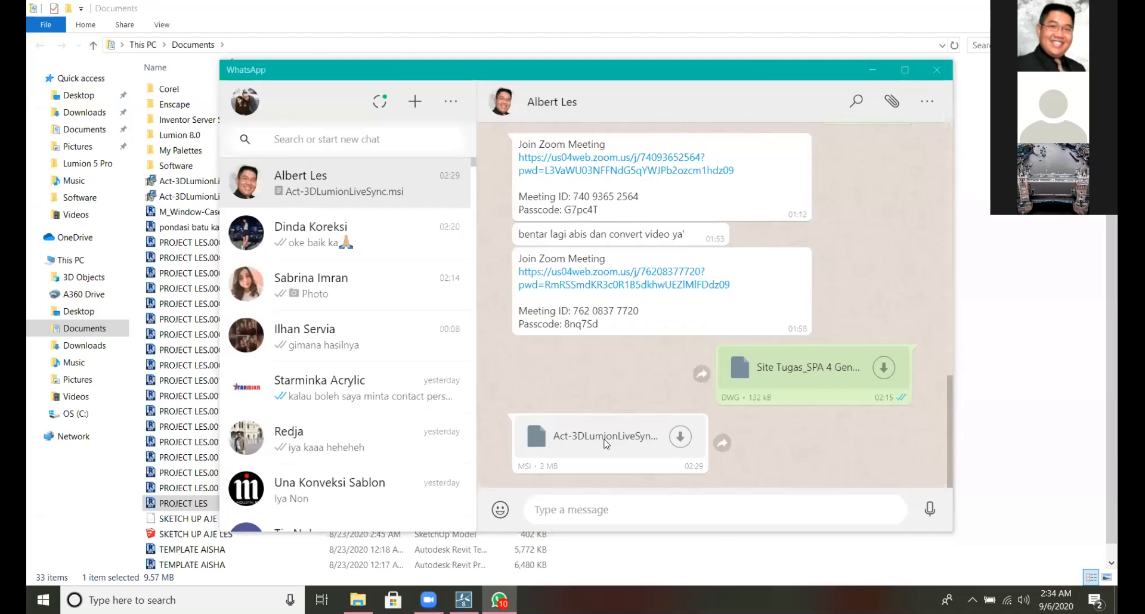
Run the downloaded Act-3DLumionLiveSync installer from WhatsApp again and uninstall Lumion LiveSync 3.51.
left_click(603, 446)
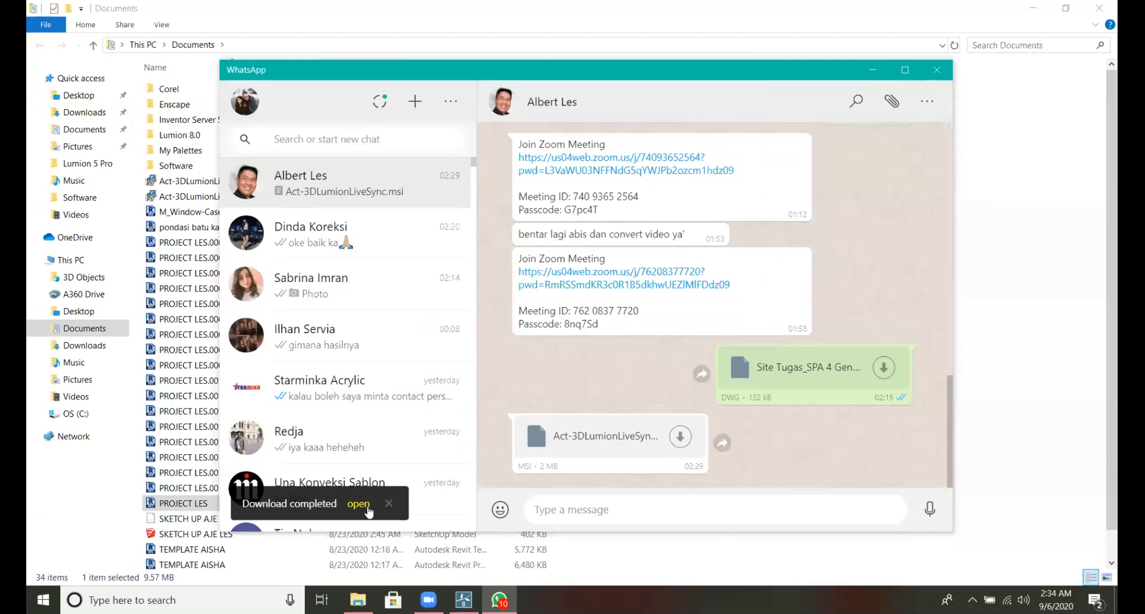
left_click(366, 508)
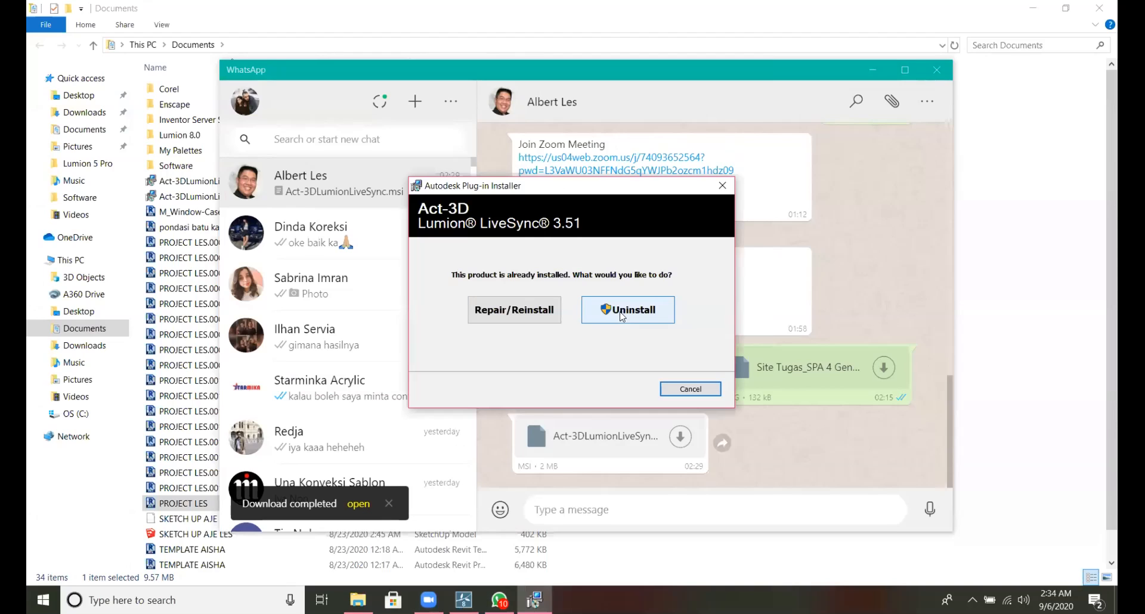
left_click(622, 310)
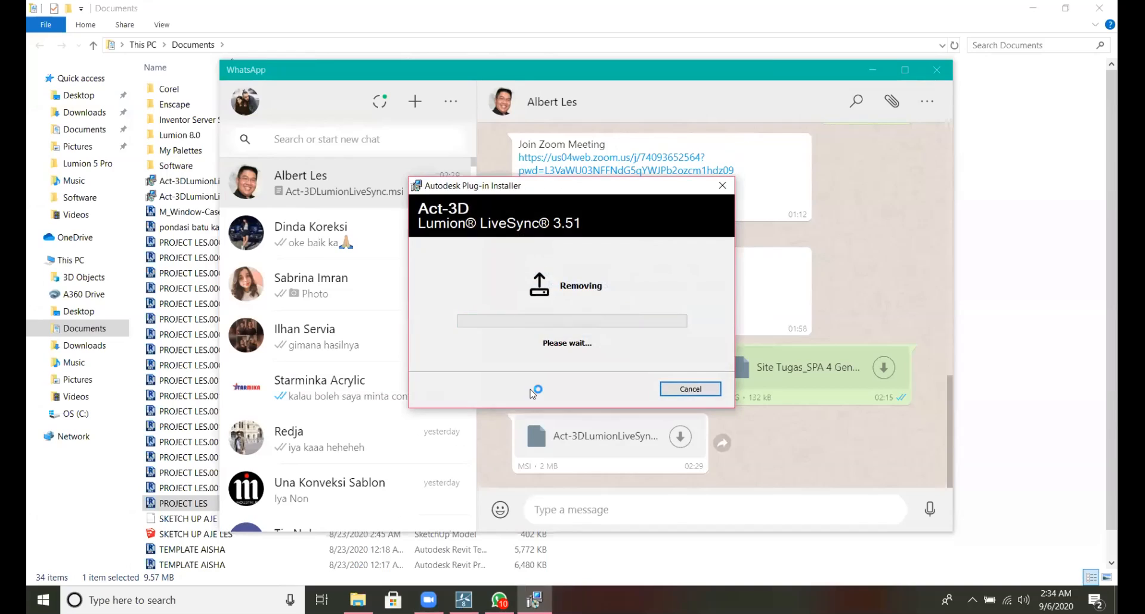
Close the finished removal, download Act-3DLumionLiveSync.msi from the WhatsApp chat again and install Lumion LiveSync 3.51.
left_click(673, 398)
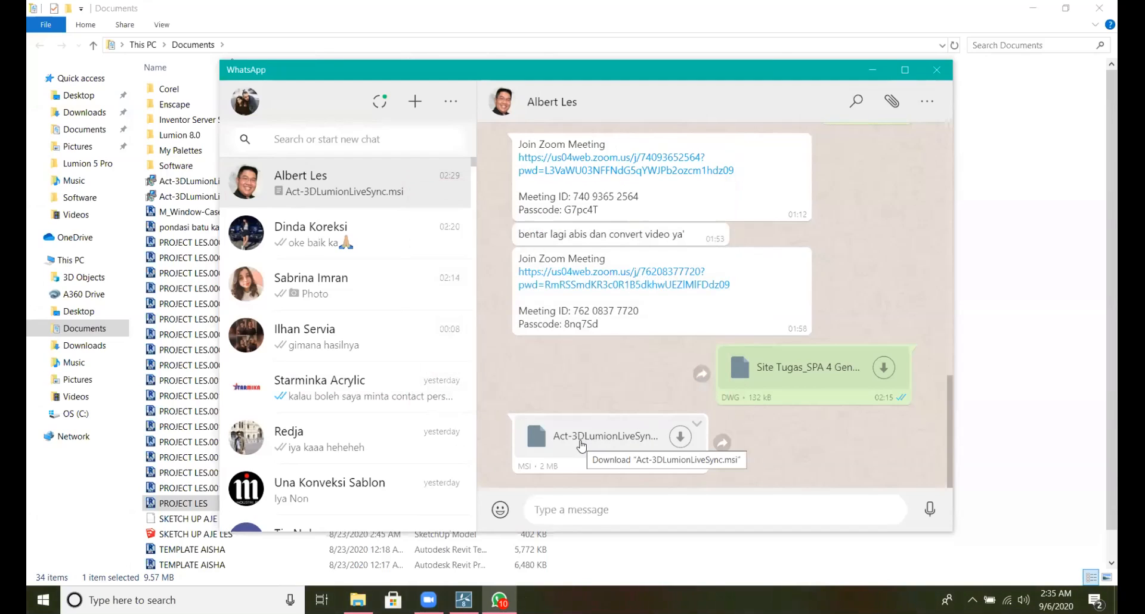
left_click(581, 446)
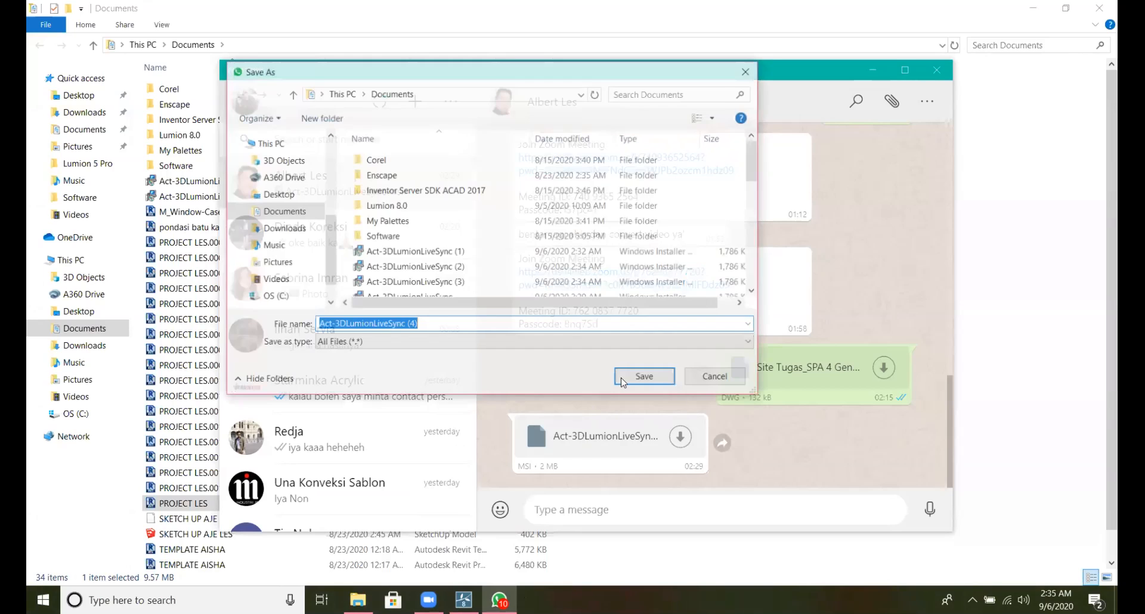
left_click(623, 379)
left_click(357, 505)
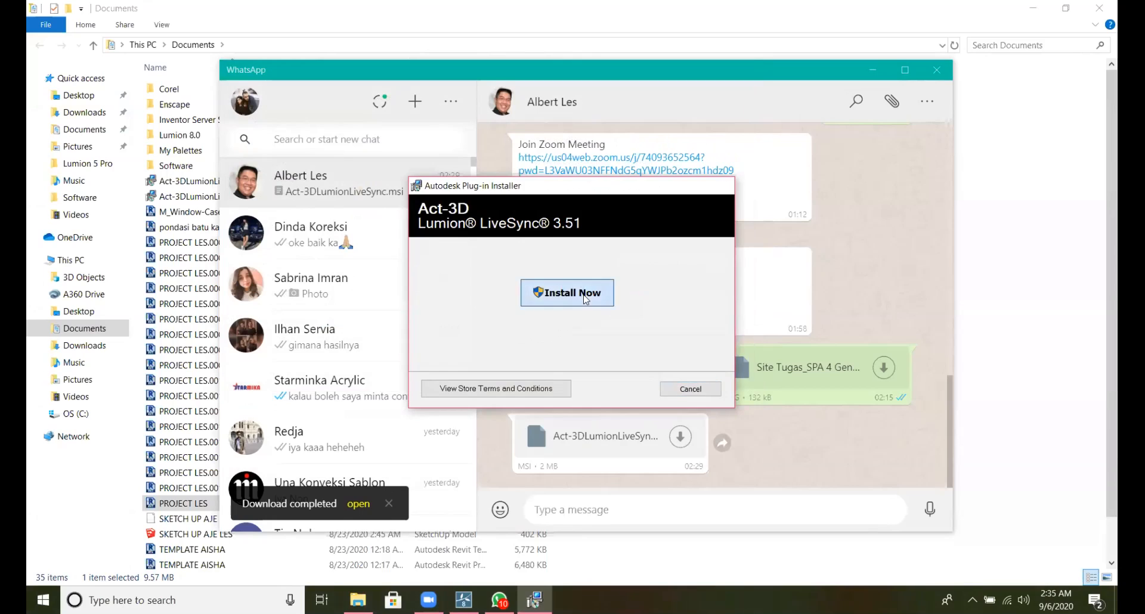
left_click(584, 298)
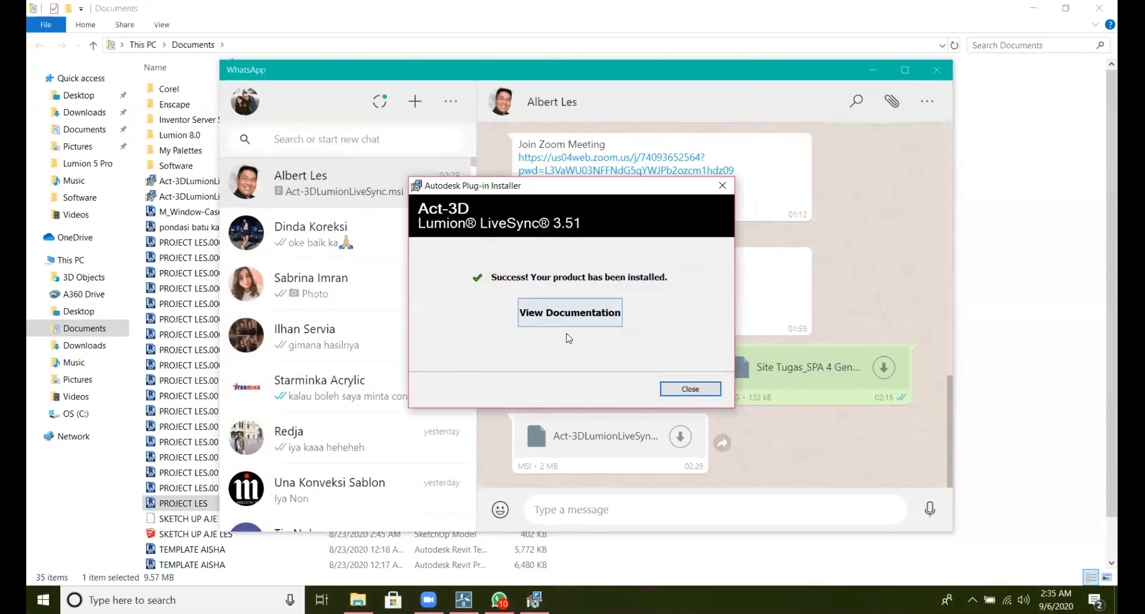
left_click(691, 389)
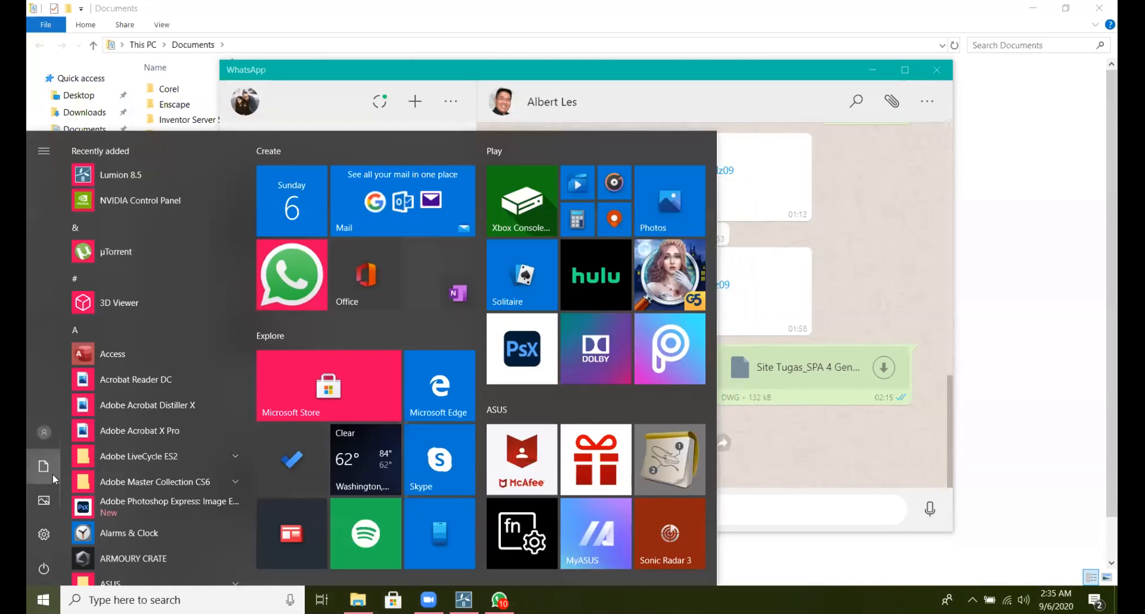
Switch to File Explorer, reopen the PROJECT LES project in Revit, dismiss the Enscape update notice and show the Enscape commands.
left_click(52, 472)
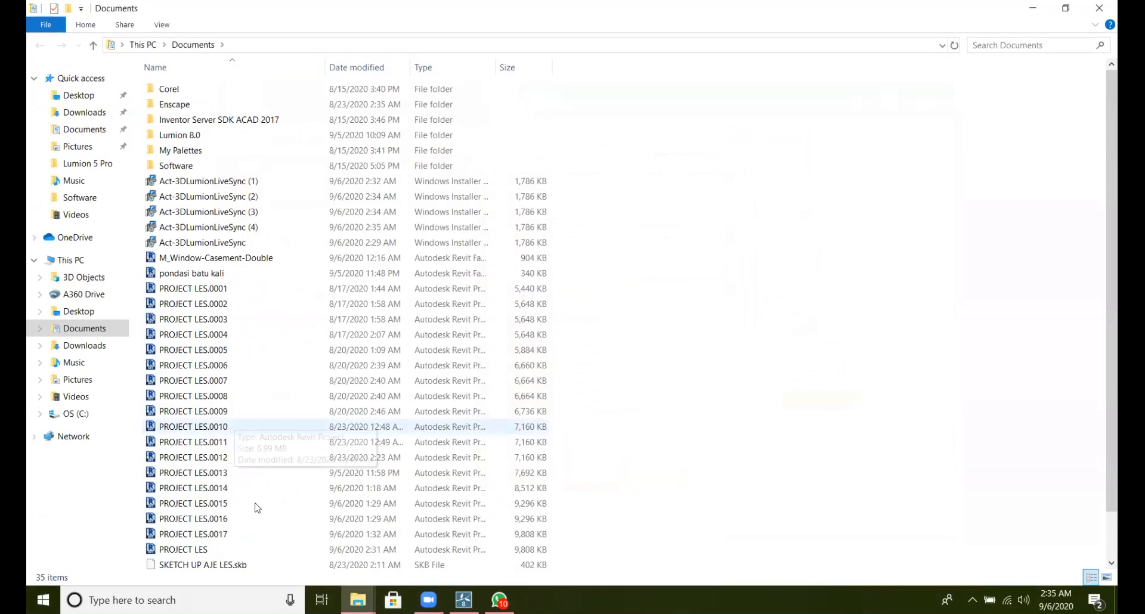
double_click(253, 549)
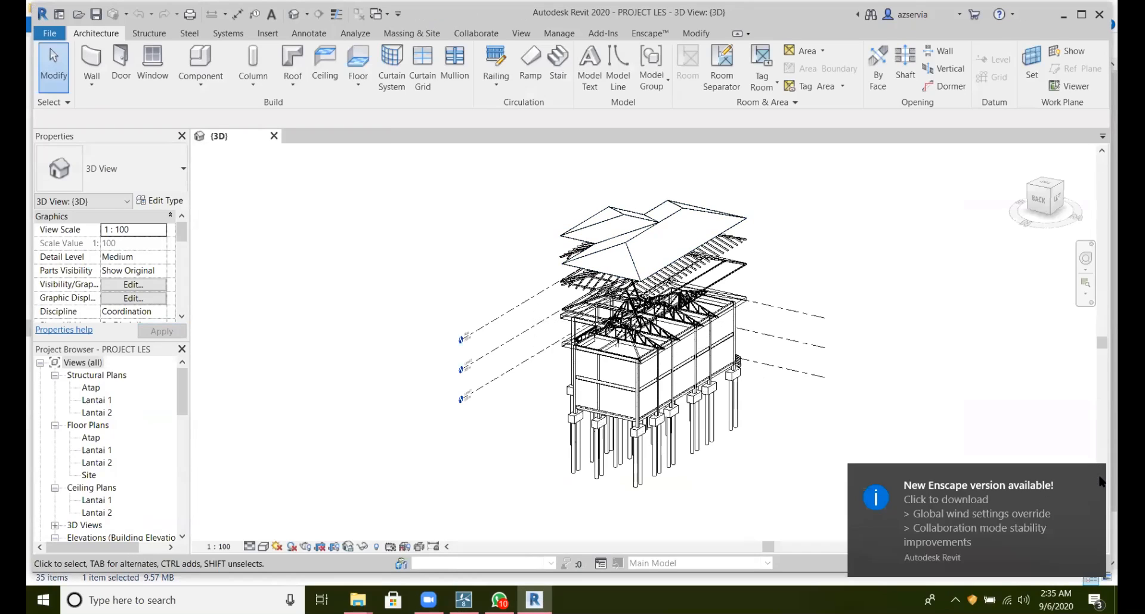
left_click(1091, 479)
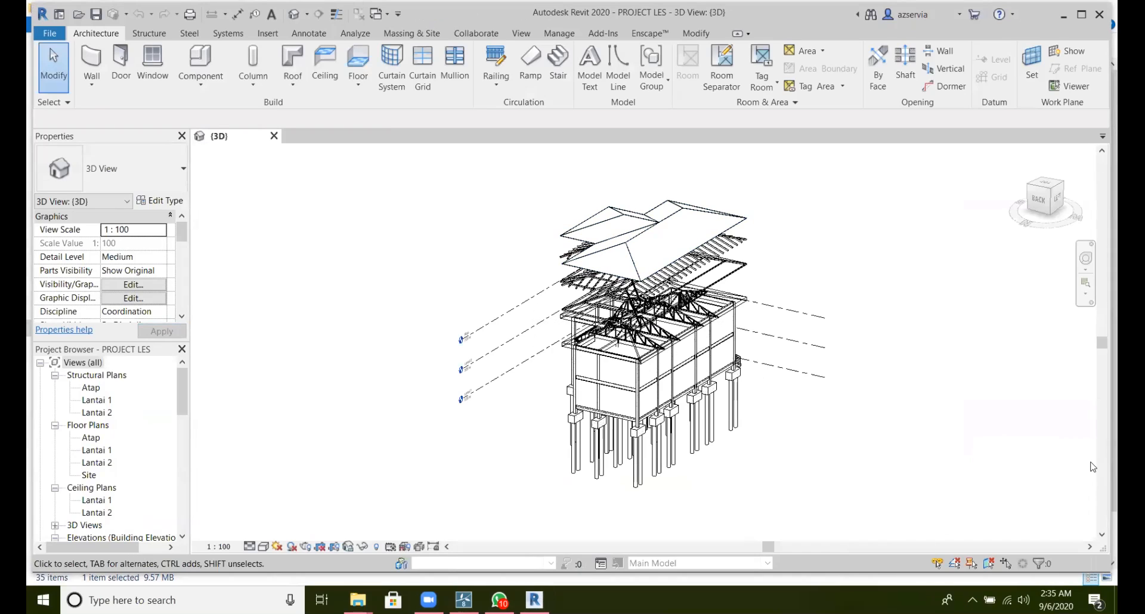
left_click(655, 36)
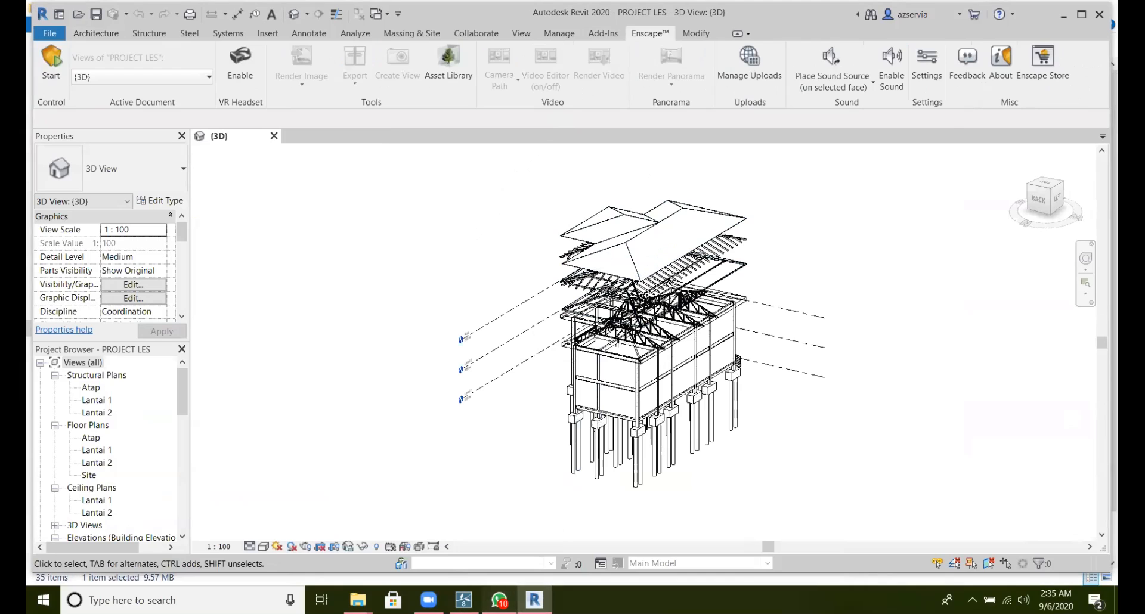
Switch to WhatsApp, download the Act-3DLumionLiveSync installer once more, uninstall Lumion LiveSync 3.51 with it and return to Revit.
left_click(499, 600)
left_click(680, 436)
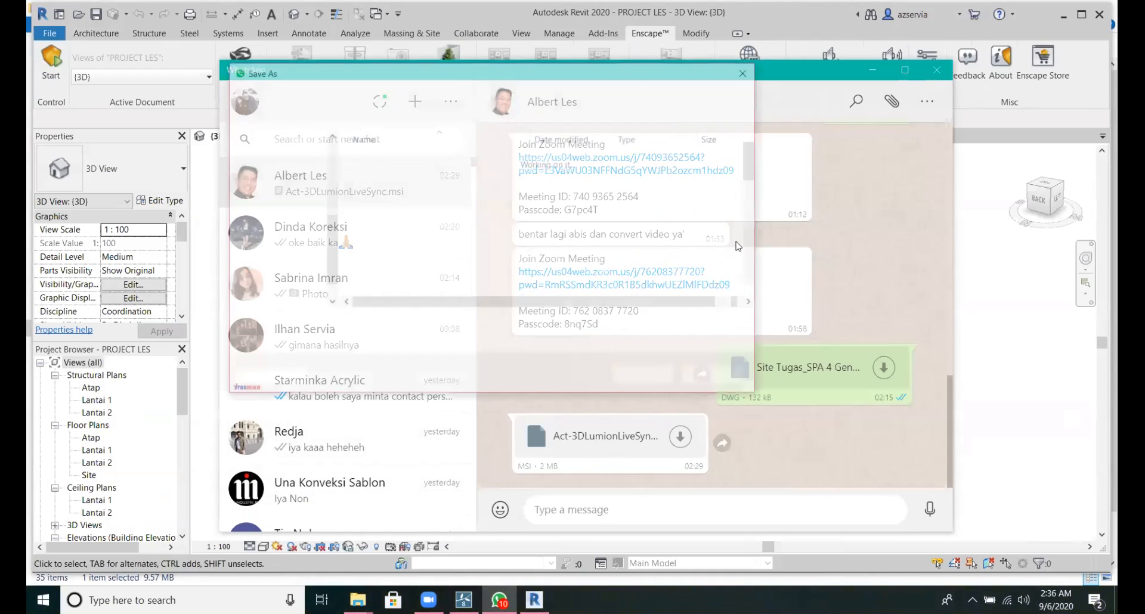
left_click(655, 385)
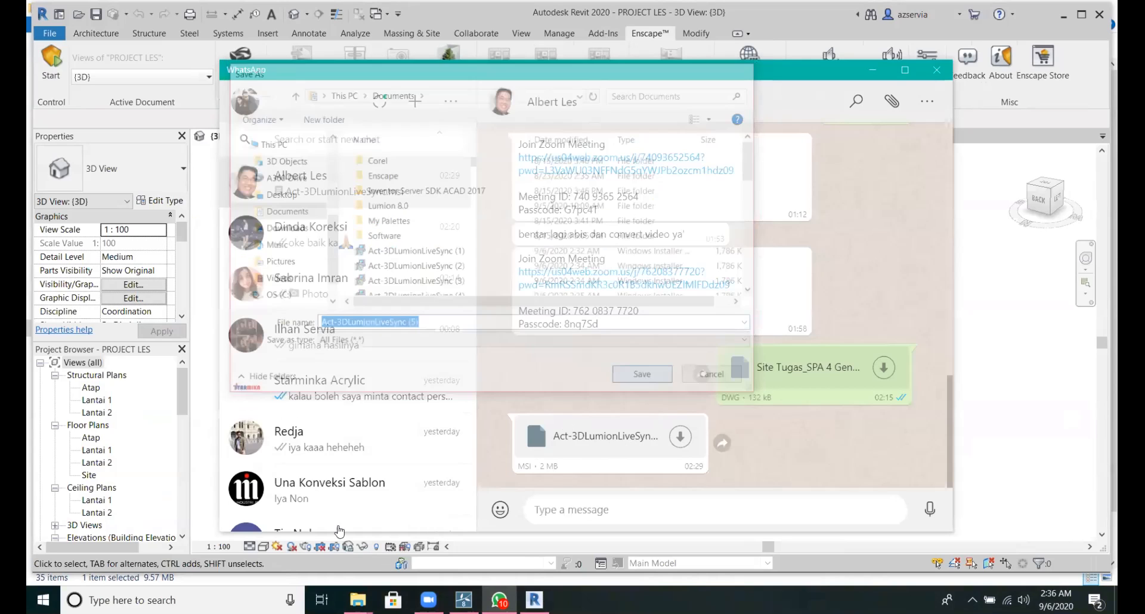
left_click(358, 504)
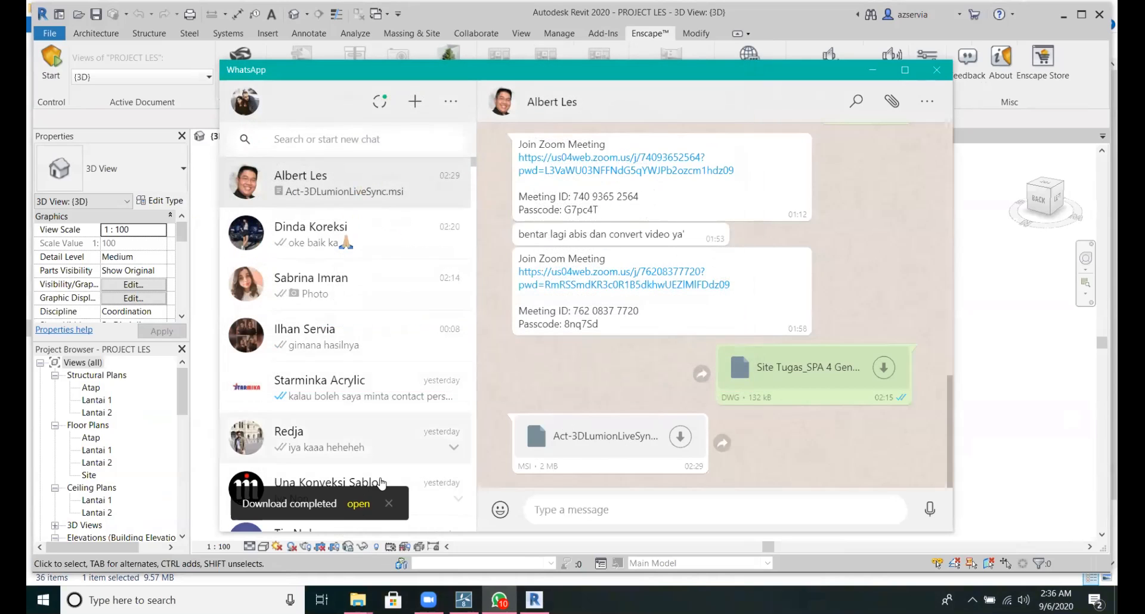
left_click(636, 312)
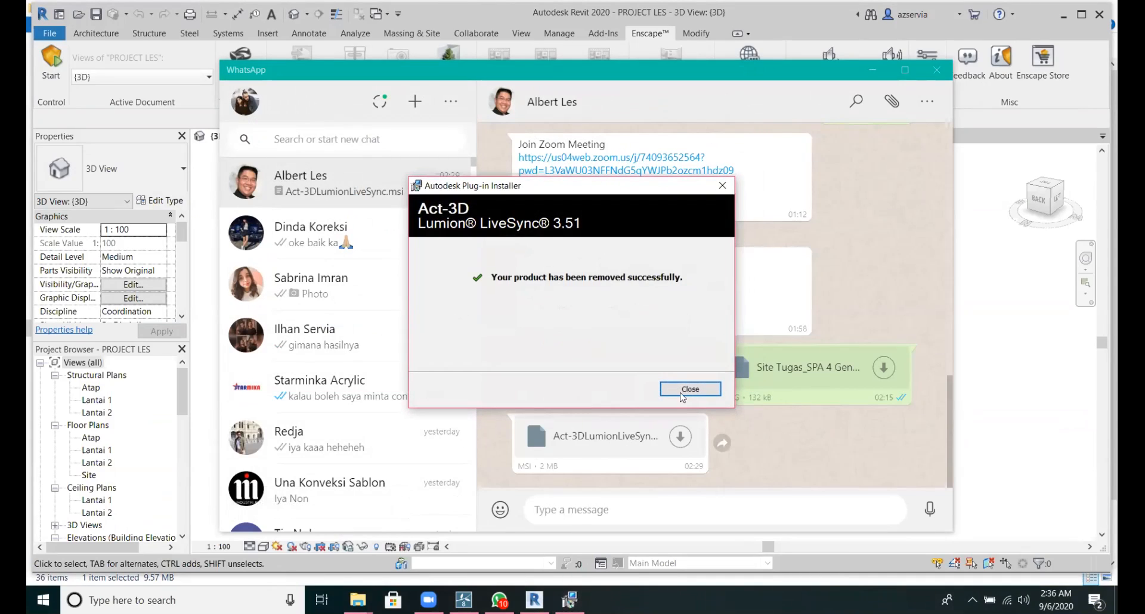
left_click(689, 388)
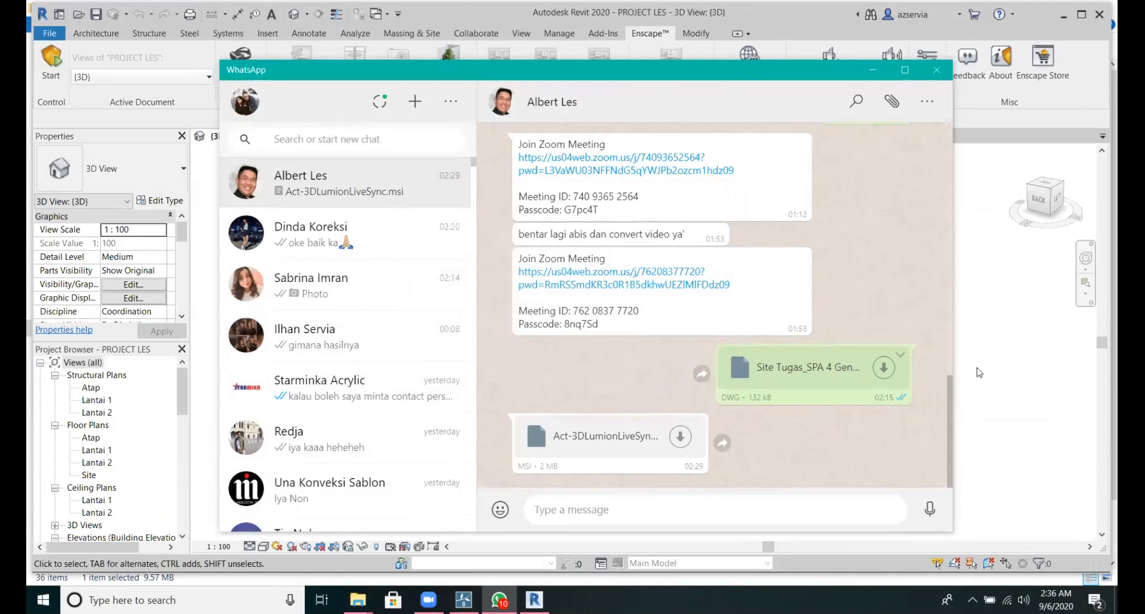
left_click(1004, 374)
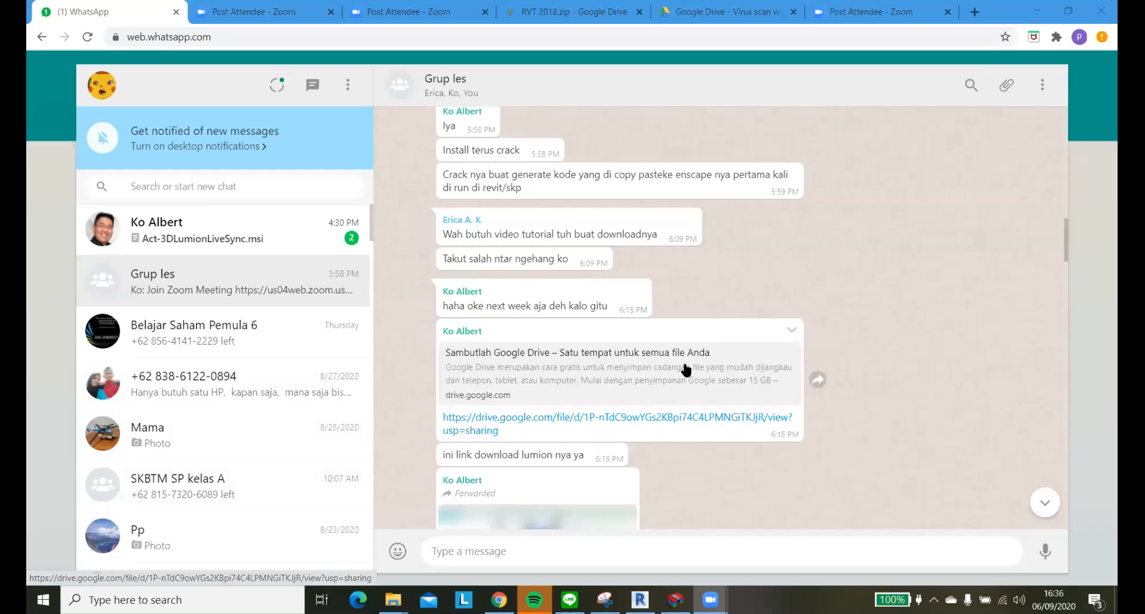
Download Lumion Pro 8.5.zip from the Google Drive link in the Grup les chat and open the chat containing the LiveSync installer.
scroll(642, 406, "down", 1)
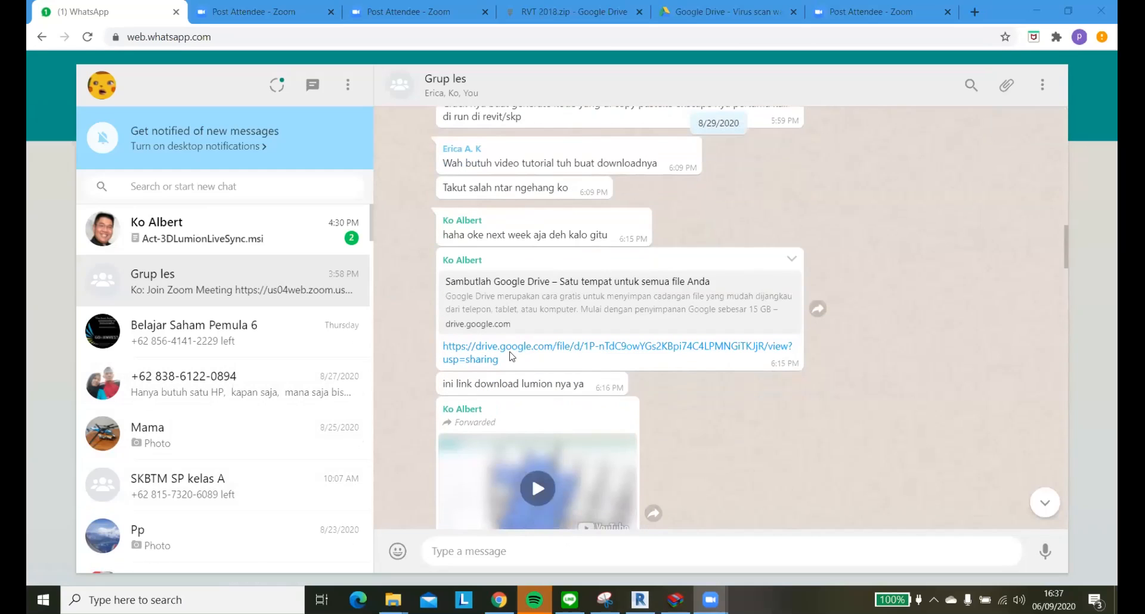
left_click(510, 354)
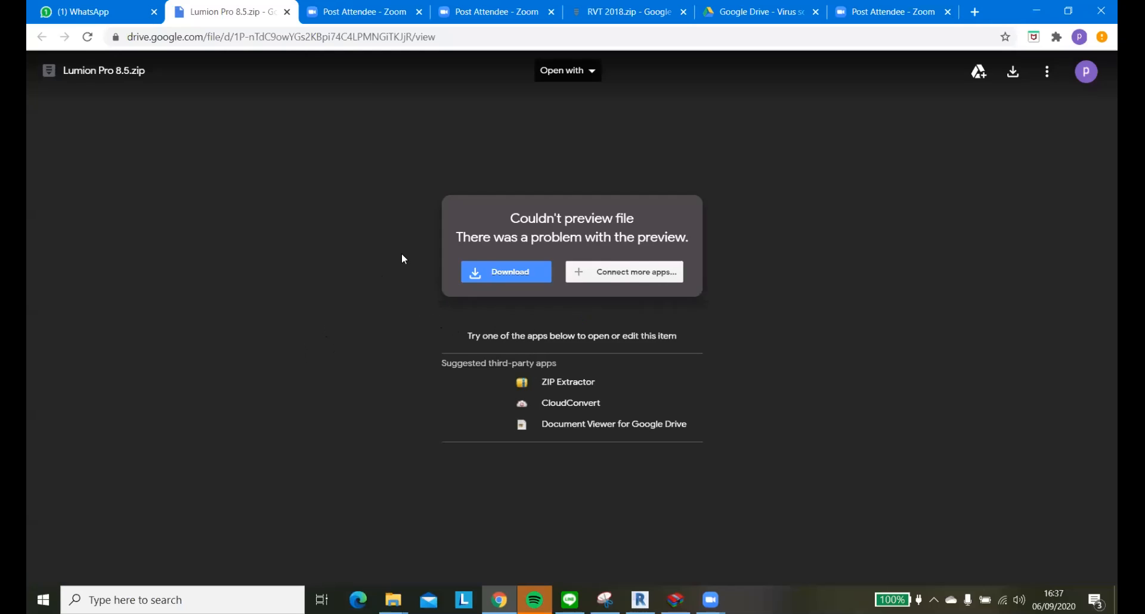
left_click(474, 271)
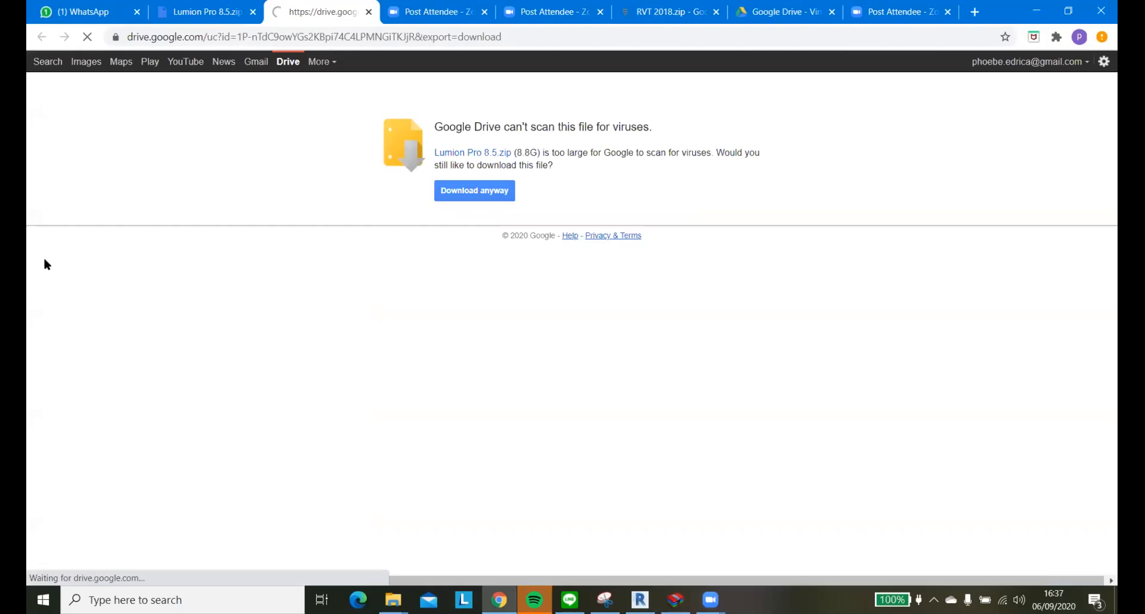
left_click(467, 191)
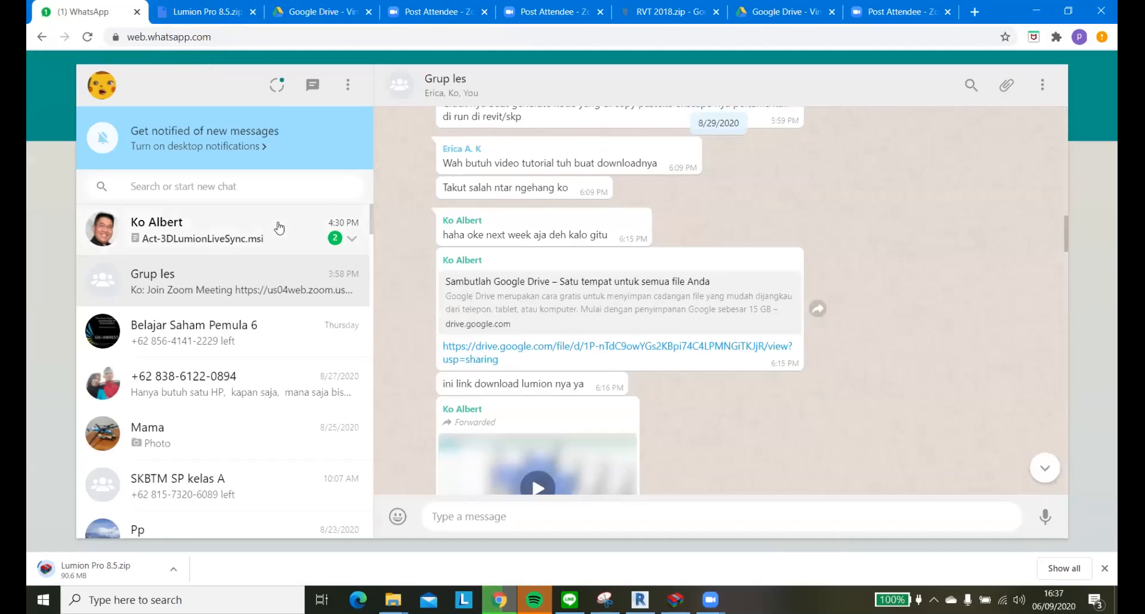
left_click(279, 226)
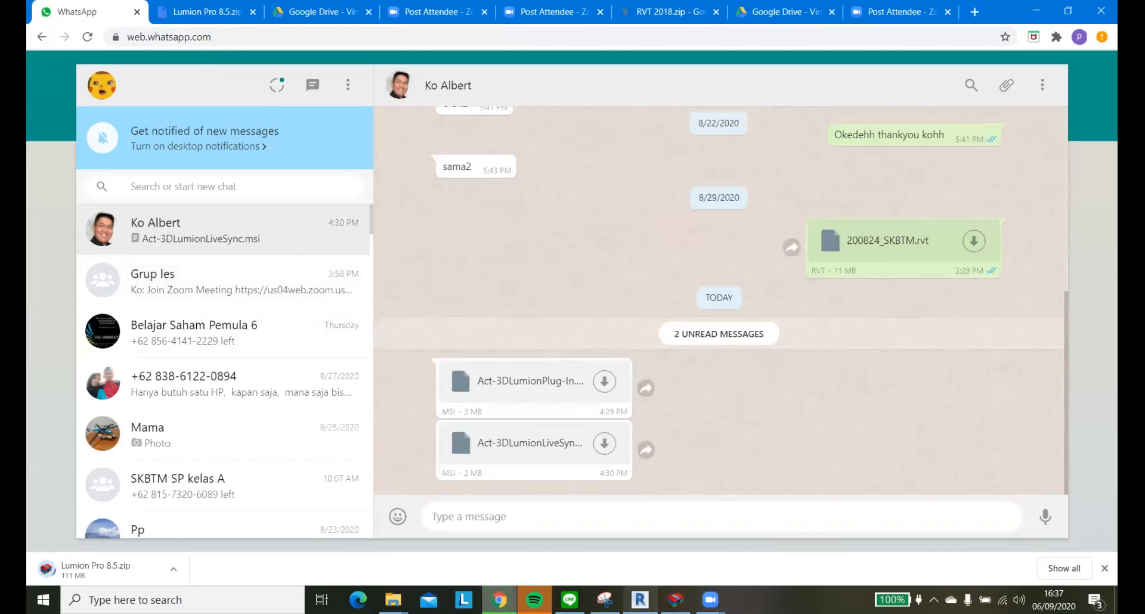
Switch to Revit, save the 200829_fix_SKBTM project as 200906_SKBTM.rvt in the revit folder and close Revit.
left_click(639, 597)
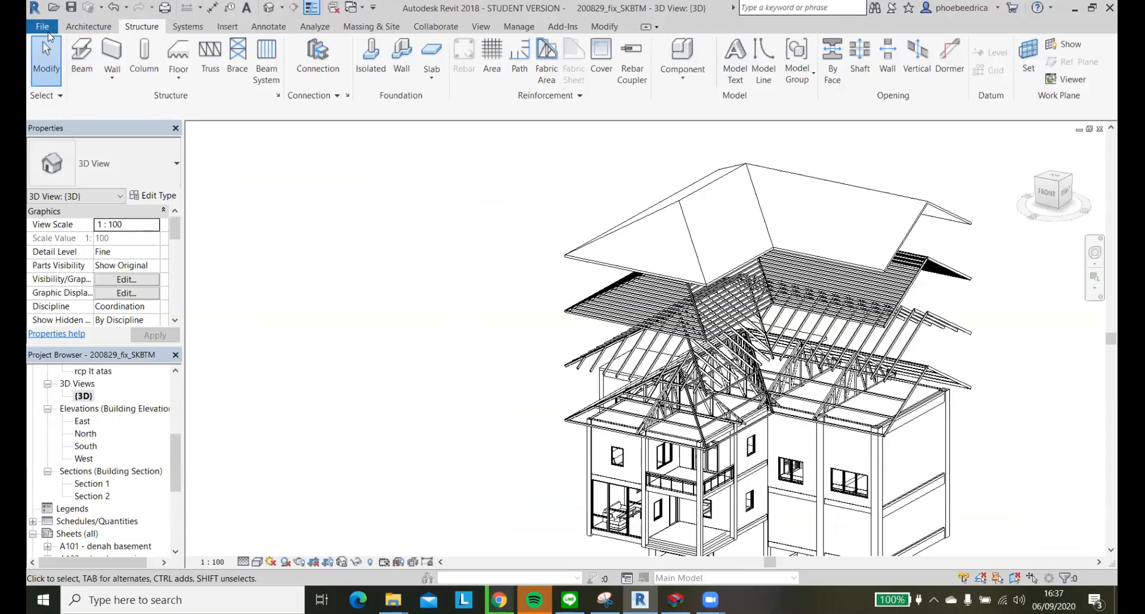
left_click(42, 26)
mouse_move(112, 195)
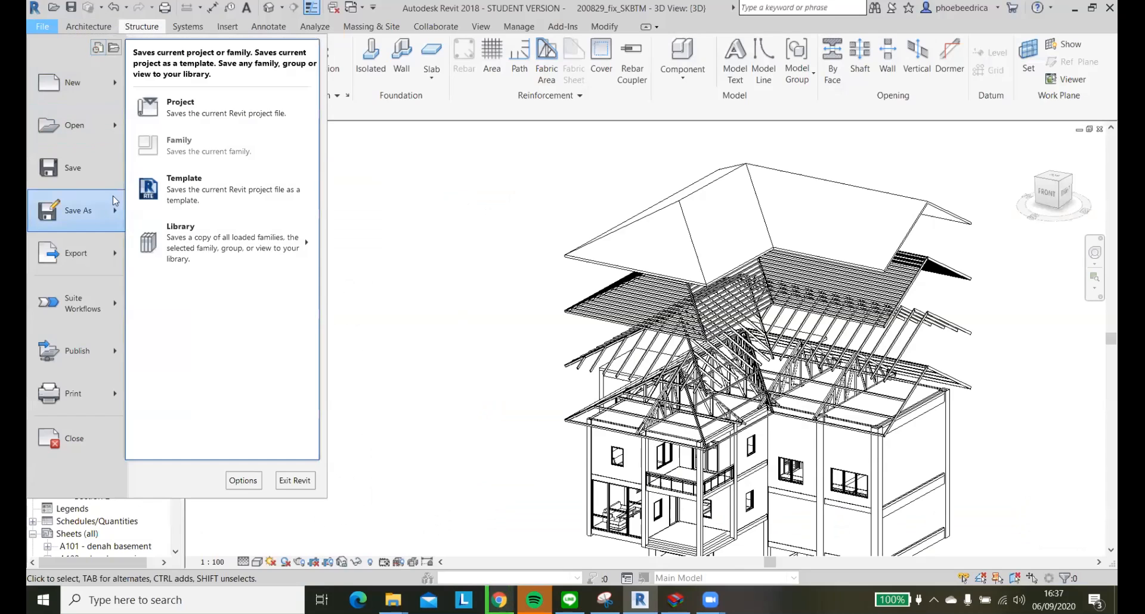
left_click(187, 114)
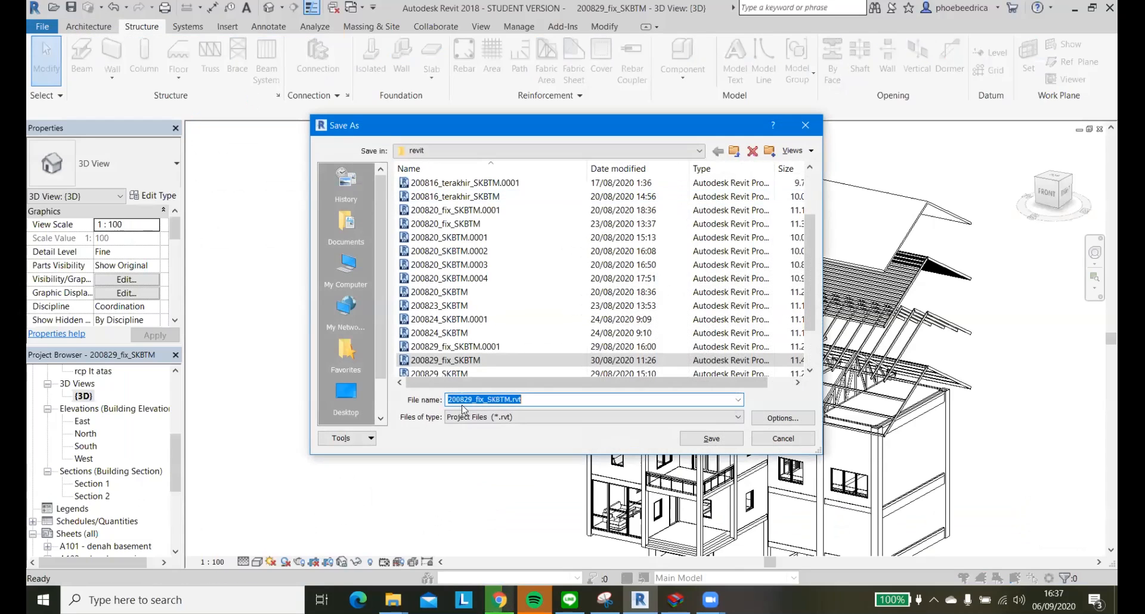
left_click(469, 400)
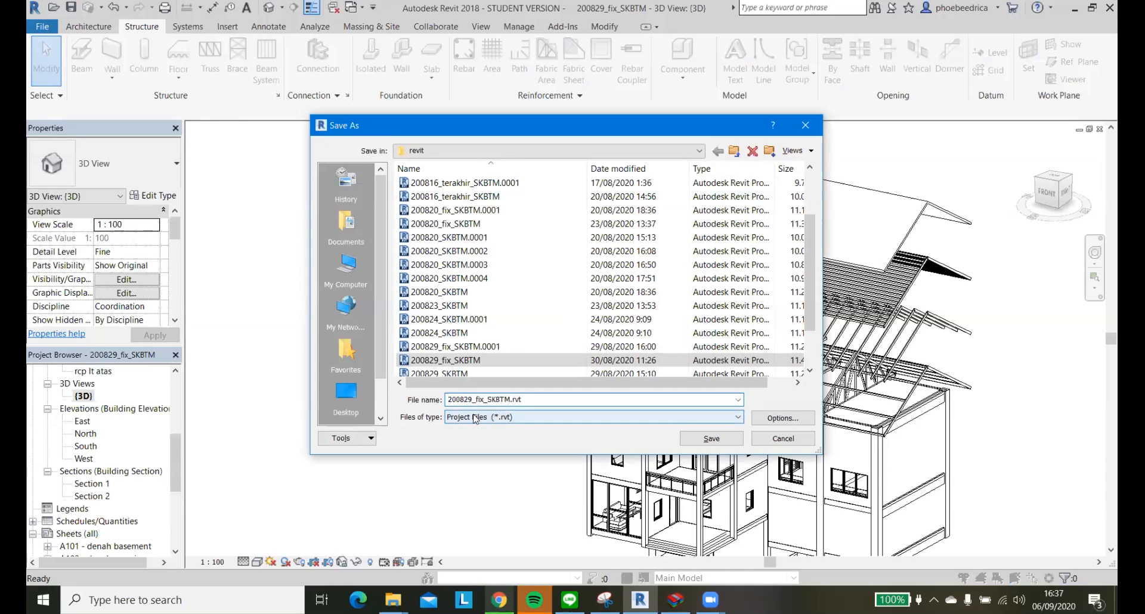
key("BackSpace")
type("9")
left_click(472, 401)
key("BackSpace")
key("BackSpace")
type("06")
left_click(484, 404)
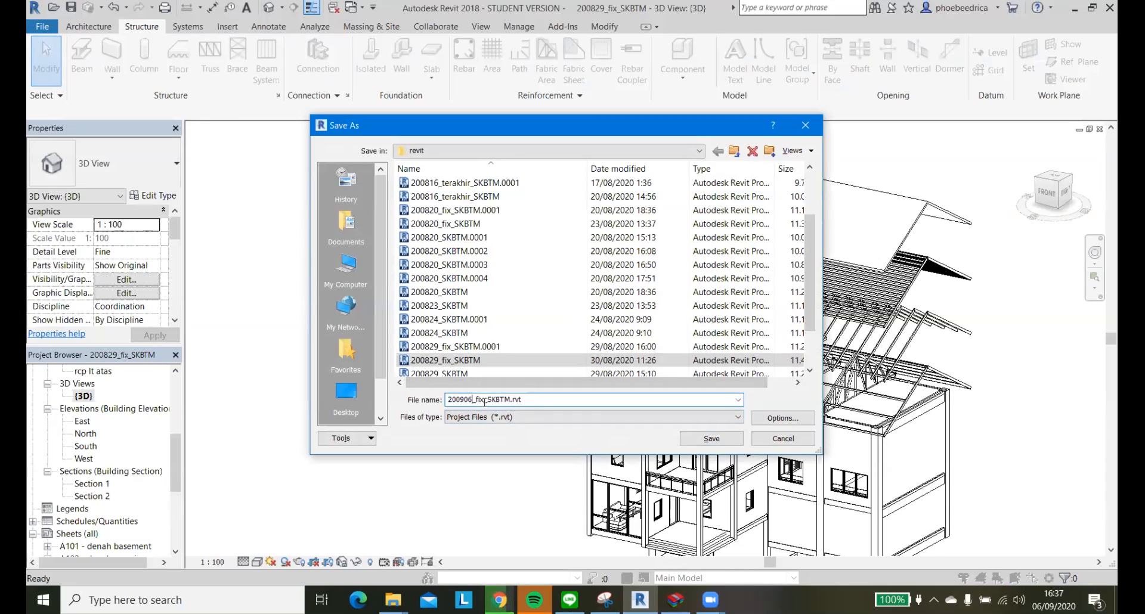
key("BackSpace")
key("BackSpace")
key("BackSpace")
key("BackSpace")
left_click(710, 439)
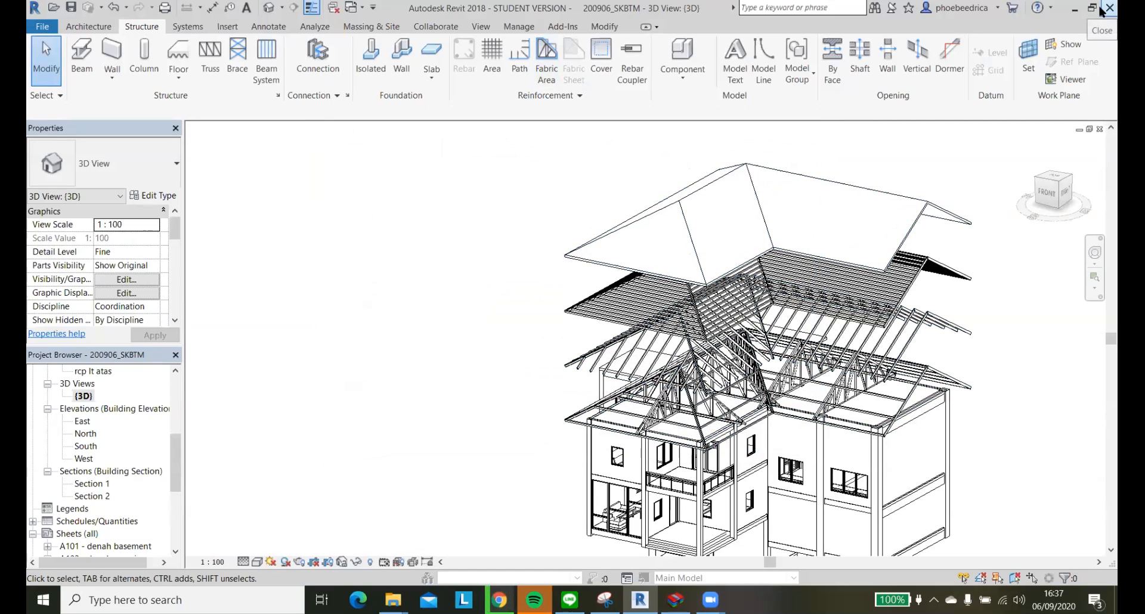
left_click(1102, 8)
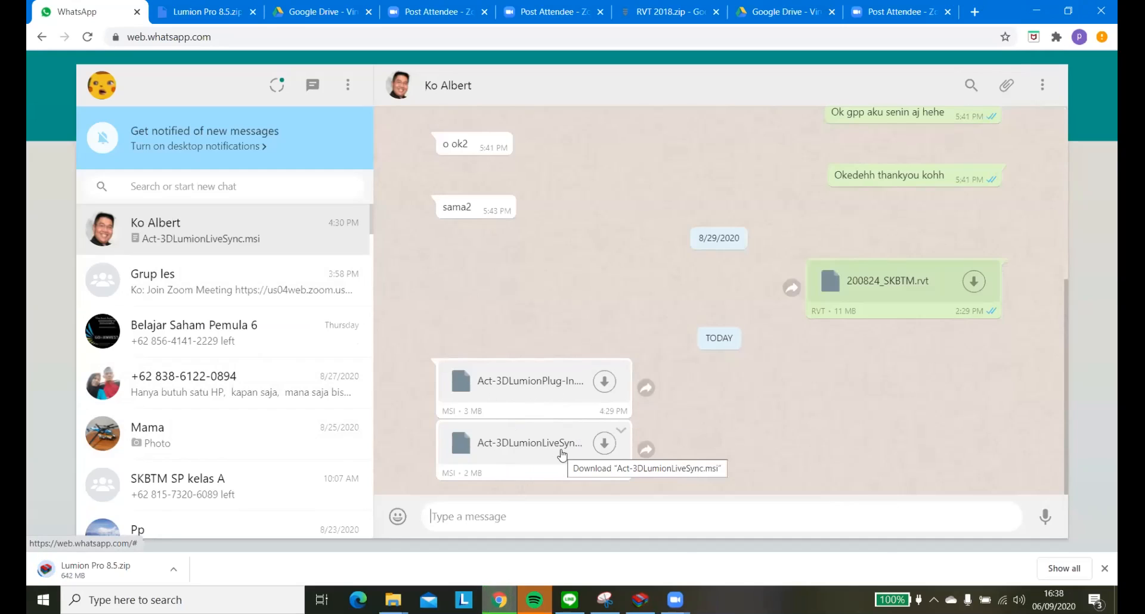
Download Act-3DLumionLiveSync.msi from the WhatsApp Web chat and install Lumion LiveSync 3.51 from the Downloads folder.
left_click(605, 445)
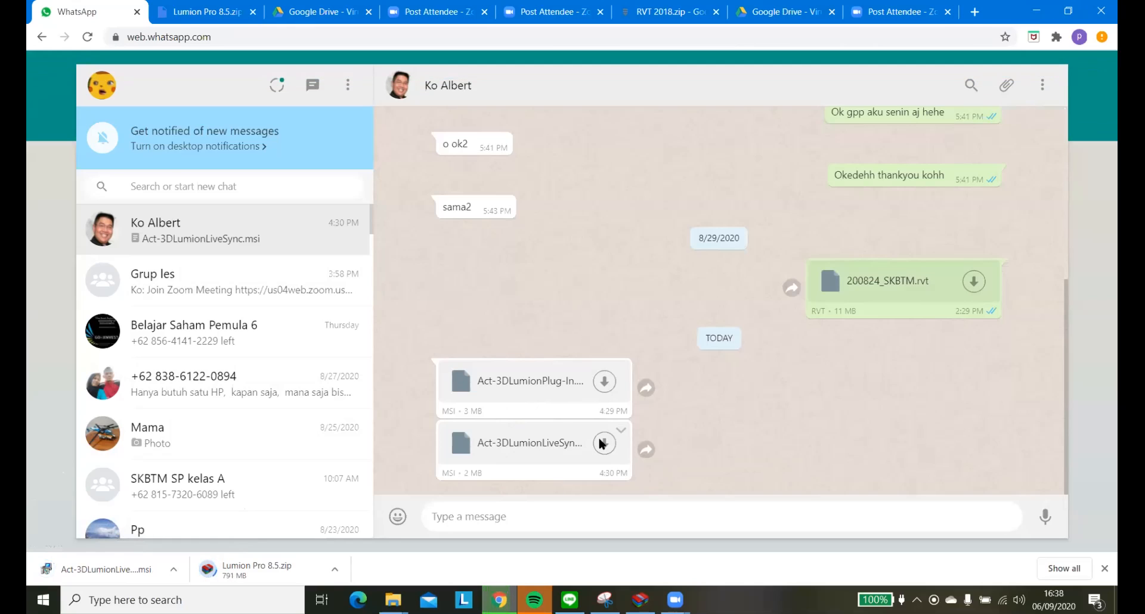
left_click(173, 571)
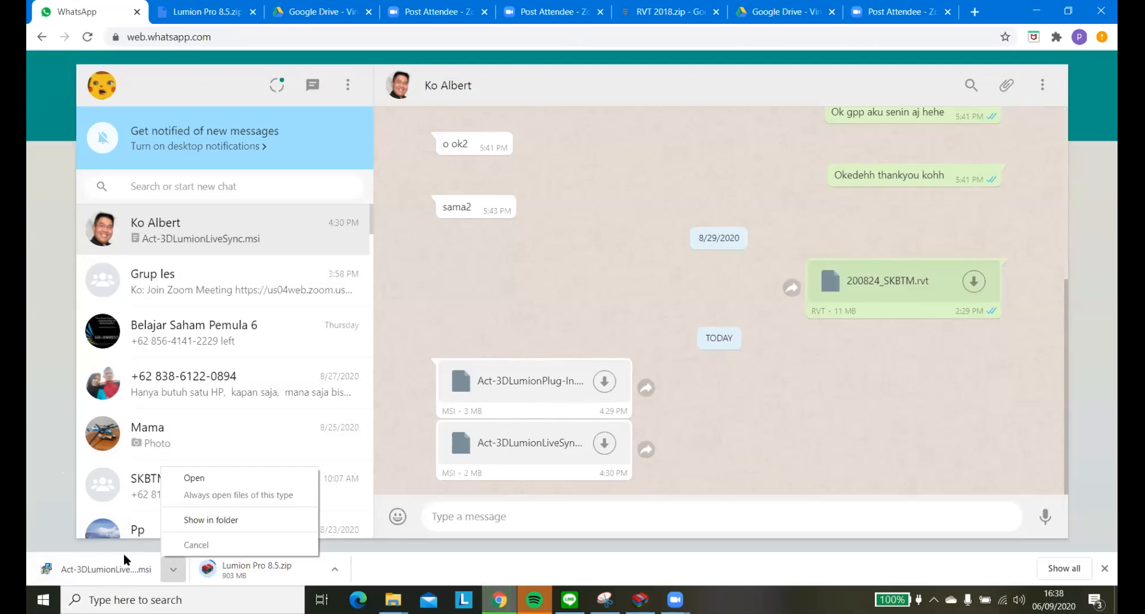
left_click(220, 520)
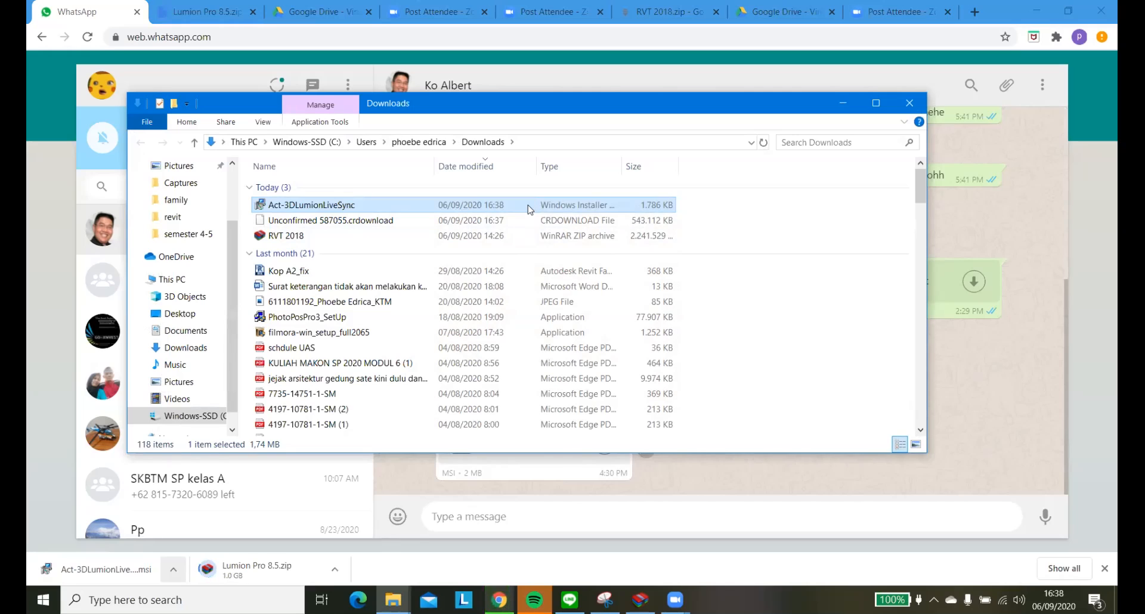
double_click(528, 209)
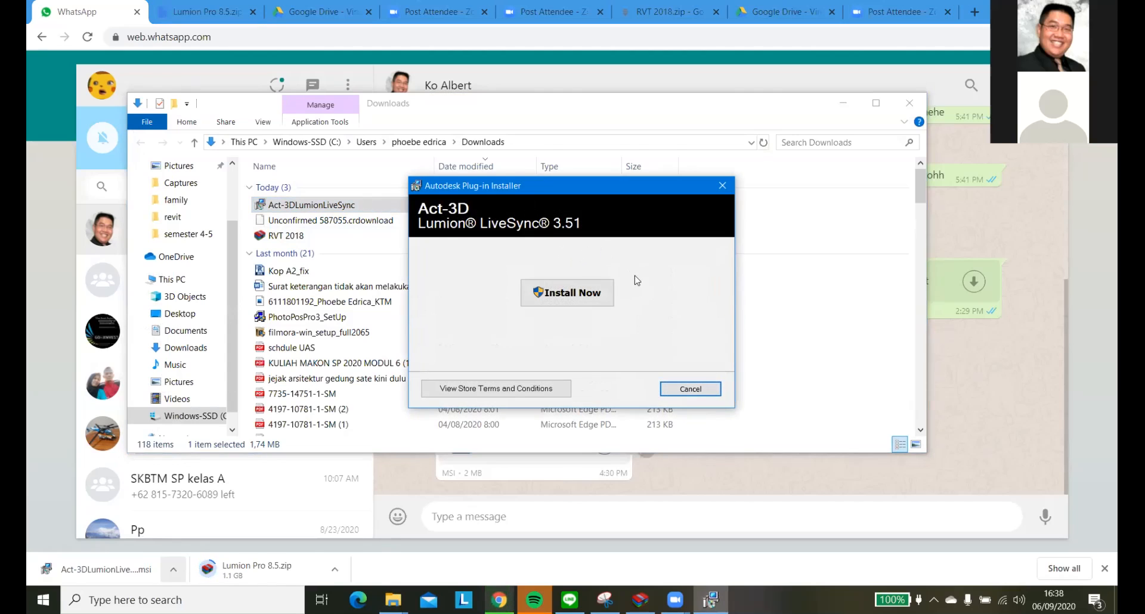
left_click(582, 301)
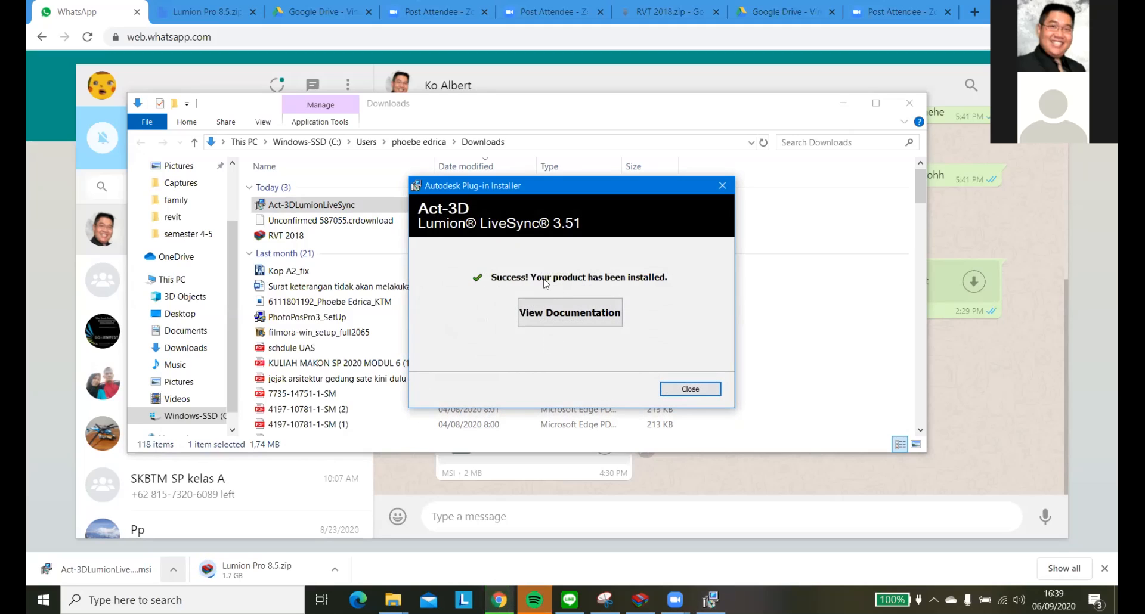
left_click(687, 389)
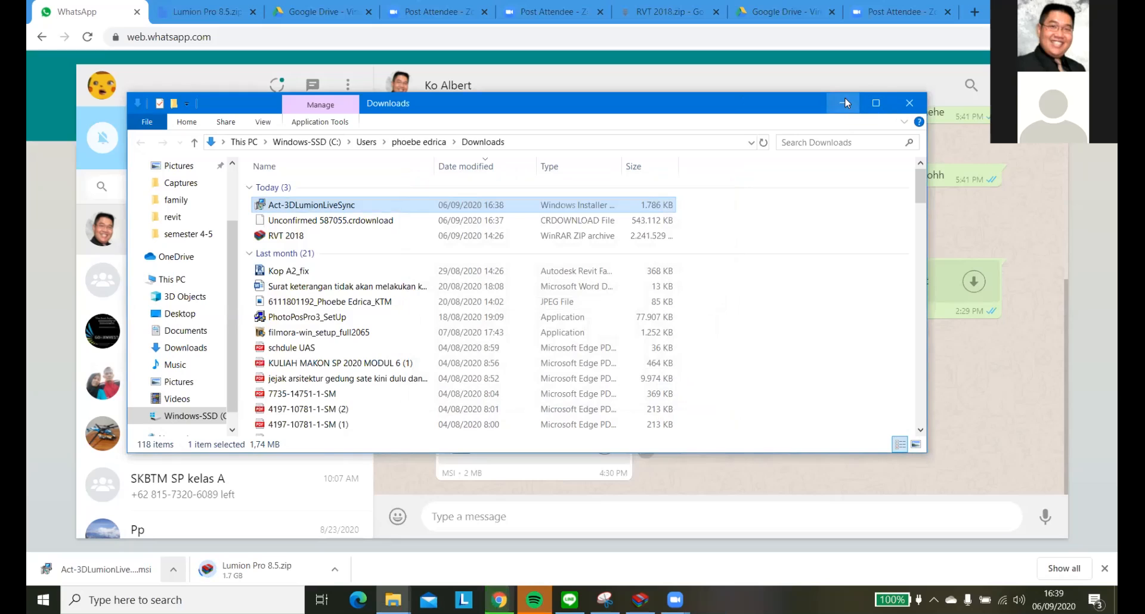
Minimize the Downloads folder, show the desktop and reopen the 200906_SKBTM project in Revit.
left_click(846, 103)
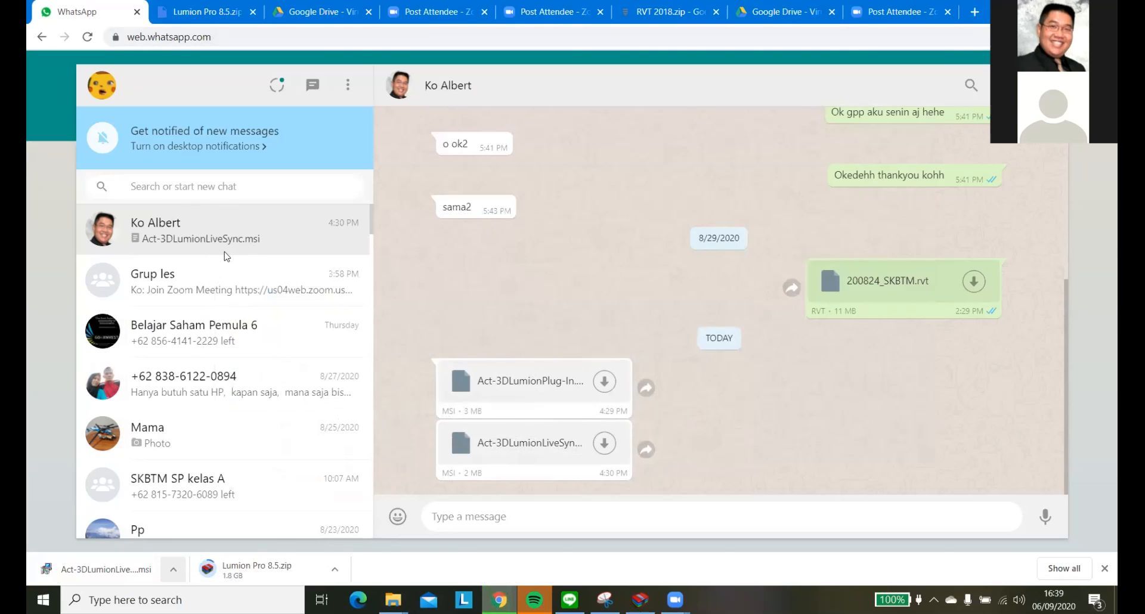
key("super+d")
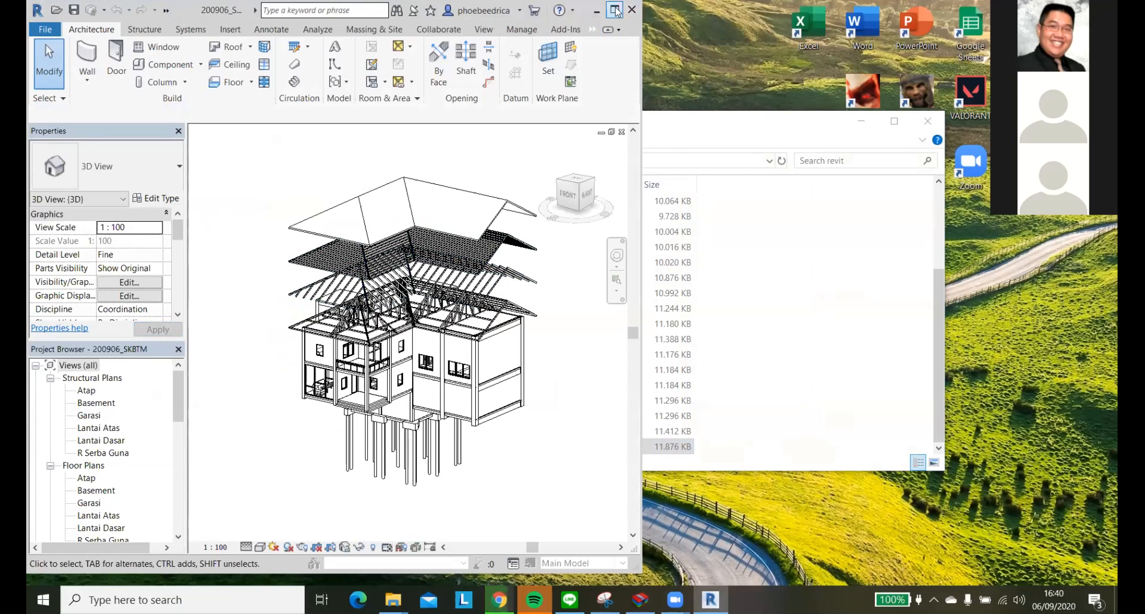
Maximize the Revit window to show the Lumion LiveSync tools, and switch to the WhatsApp window in Chrome.
left_click(616, 10)
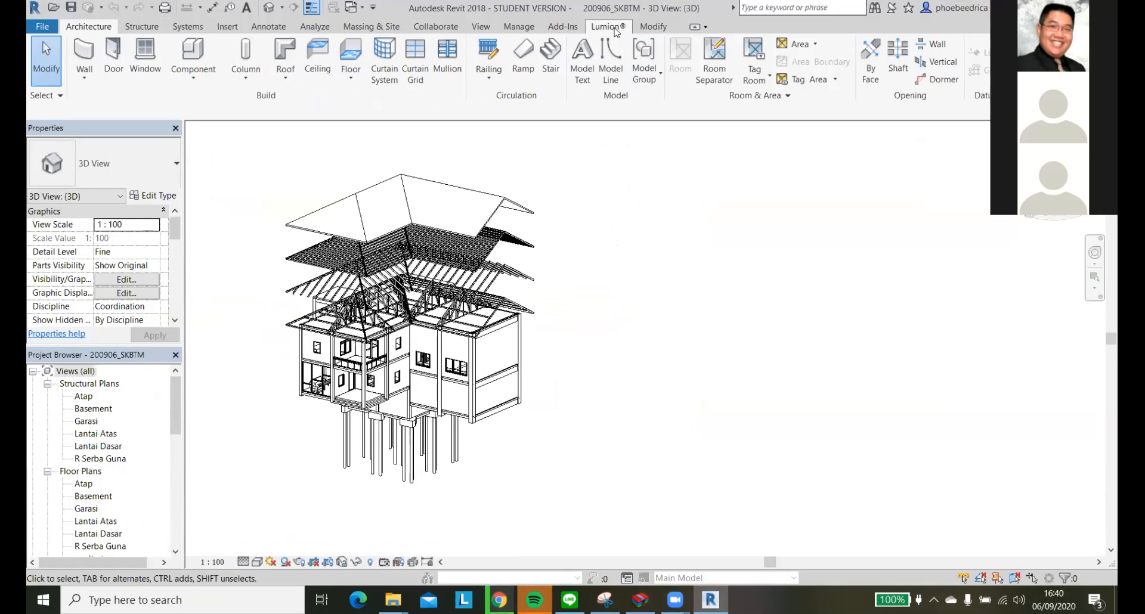
left_click(608, 27)
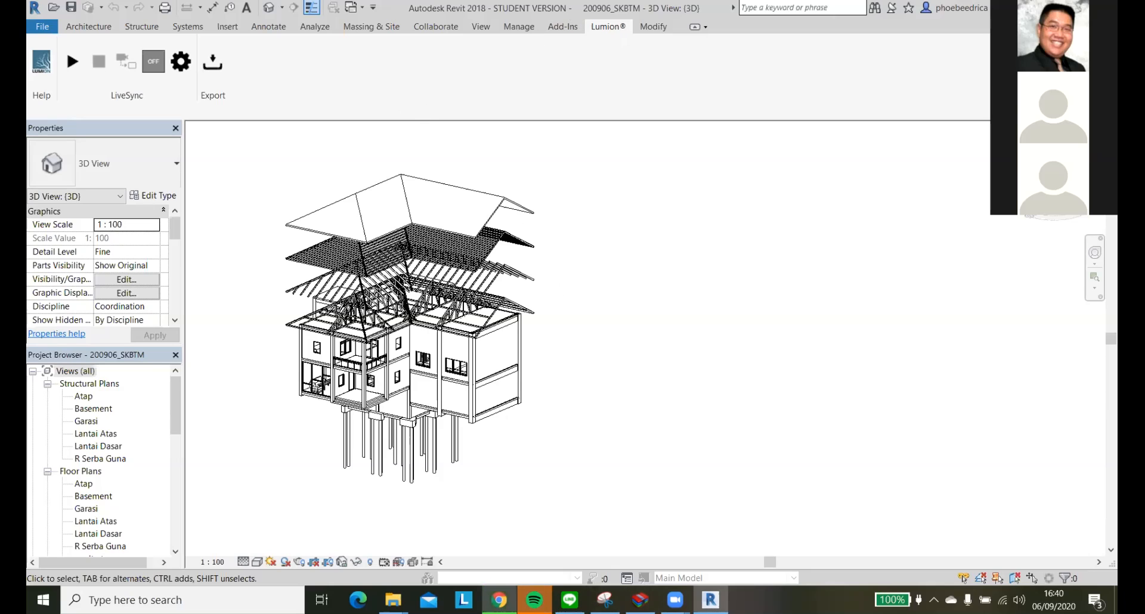
mouse_move(675, 600)
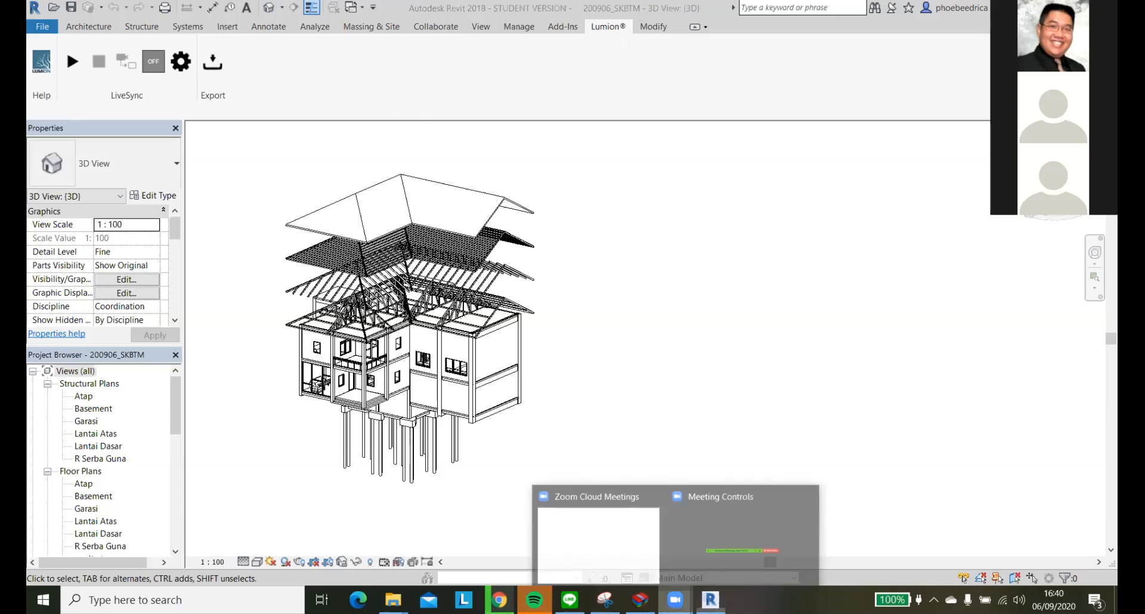
mouse_move(645, 516)
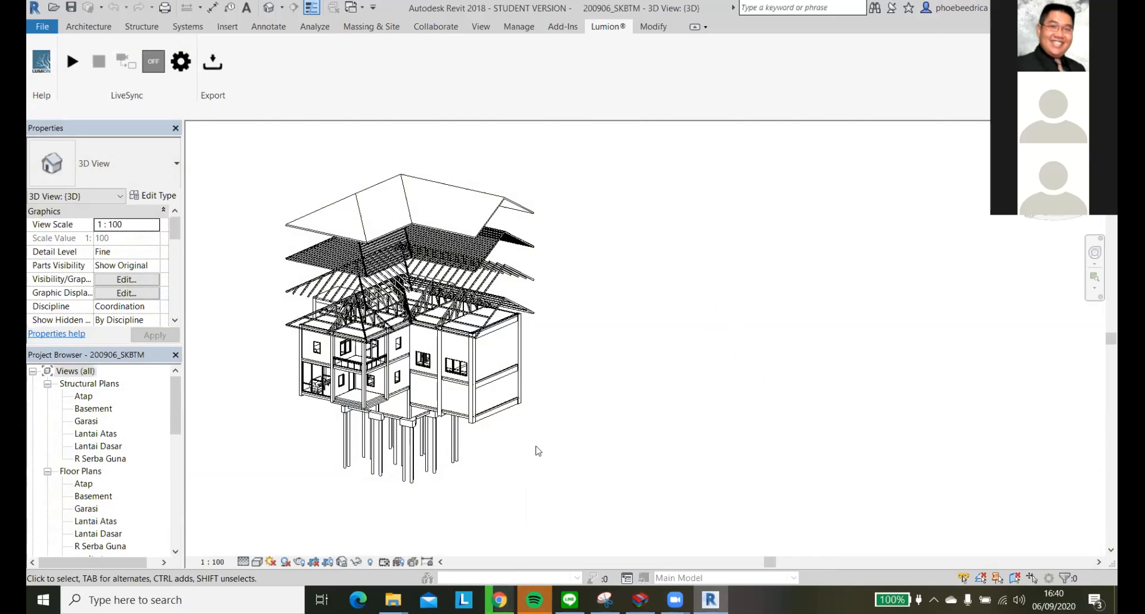
mouse_move(500, 600)
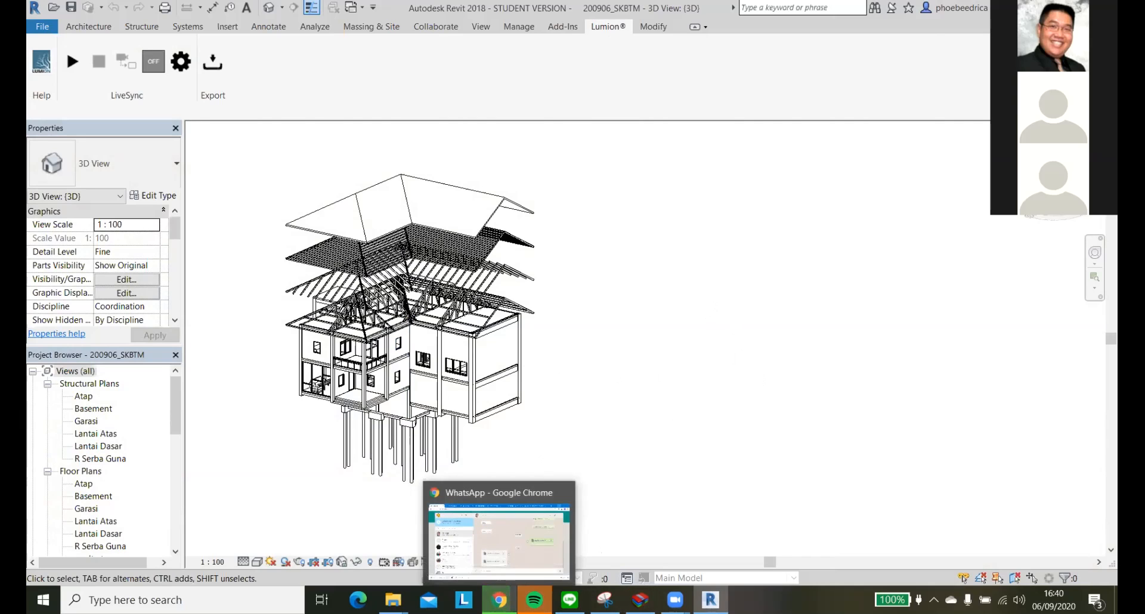
left_click(500, 528)
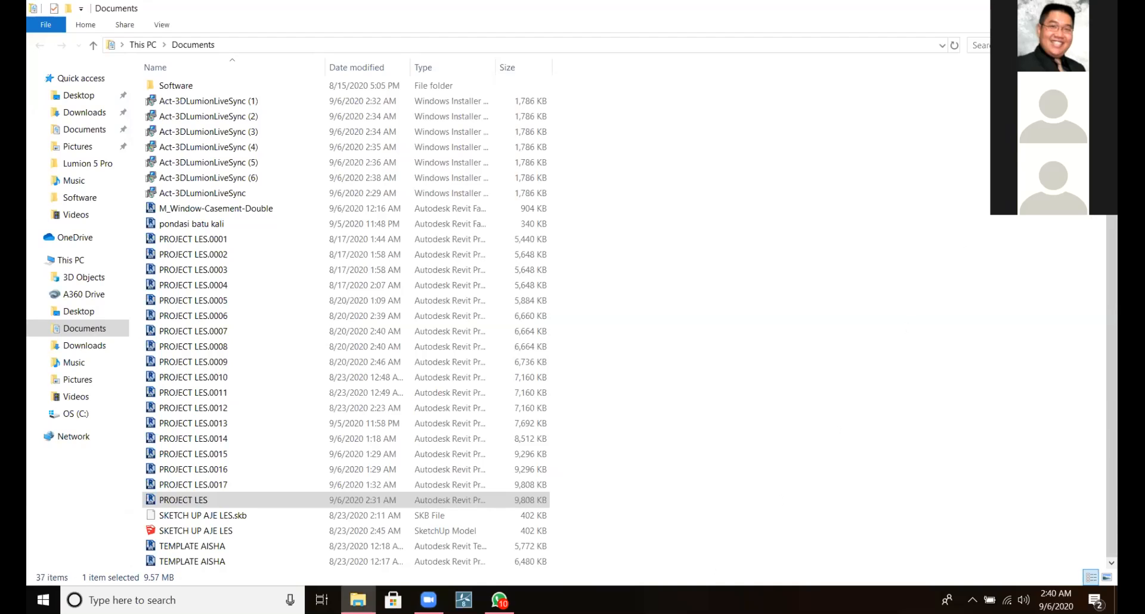
left_click(1100, 8)
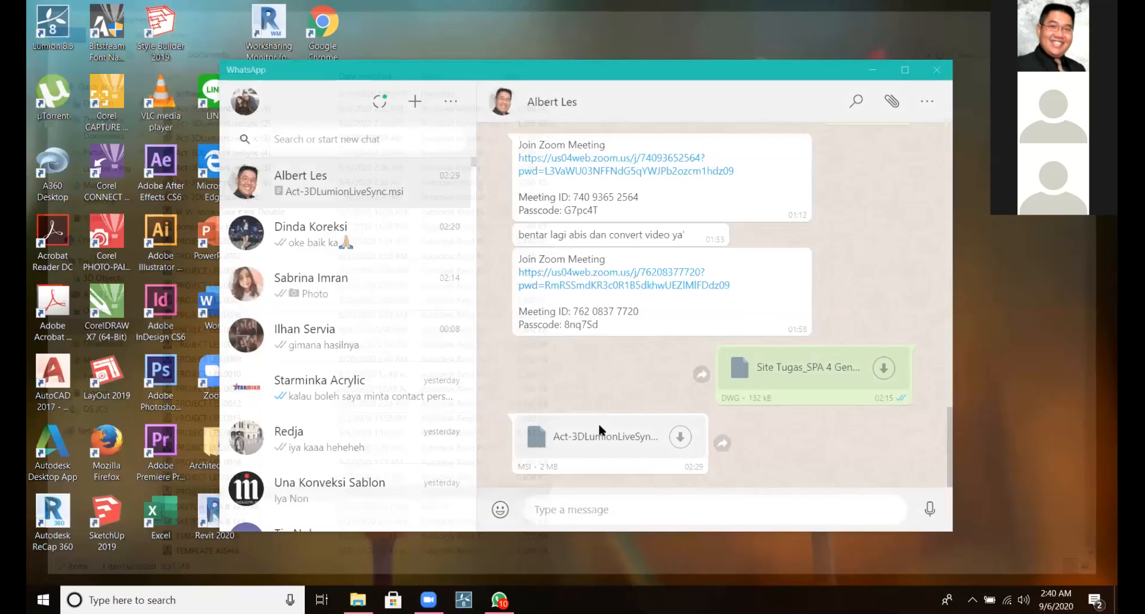
left_click(599, 429)
left_click(646, 377)
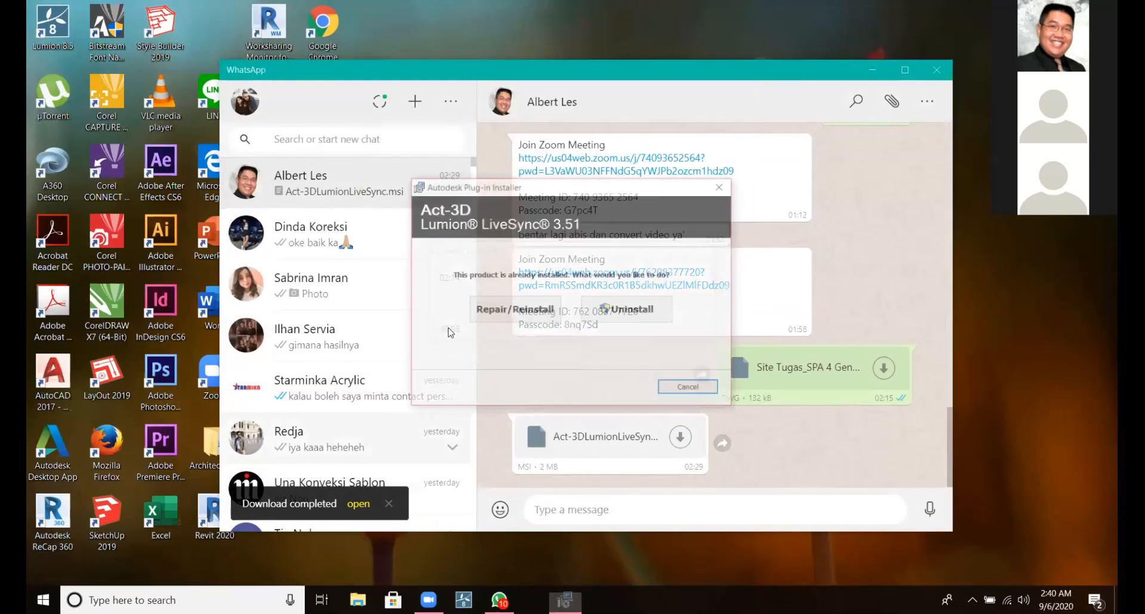
left_click(724, 186)
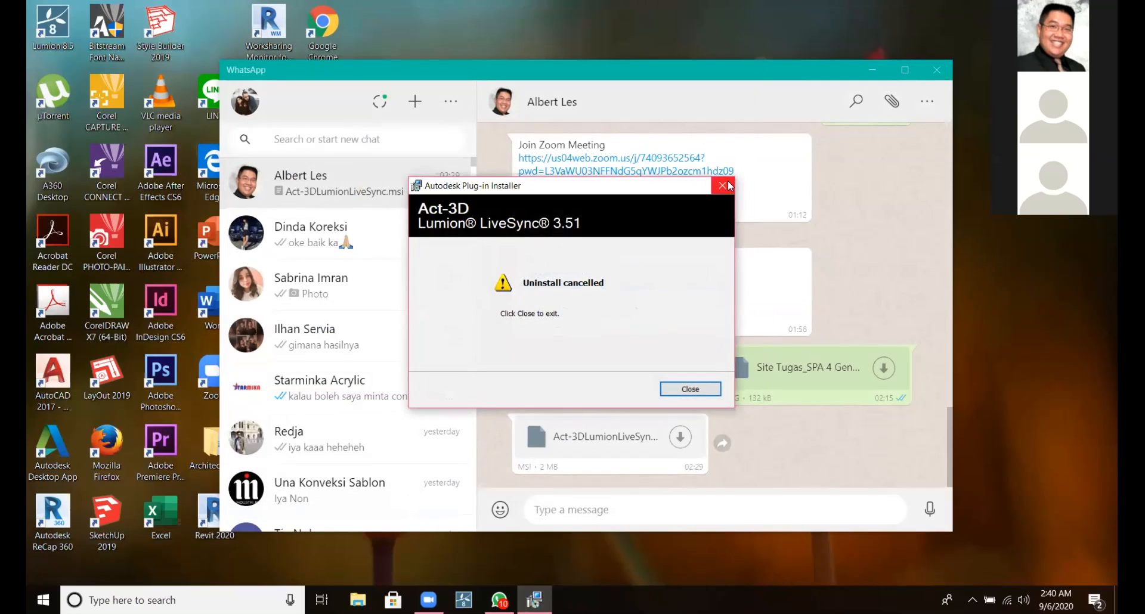
left_click(723, 186)
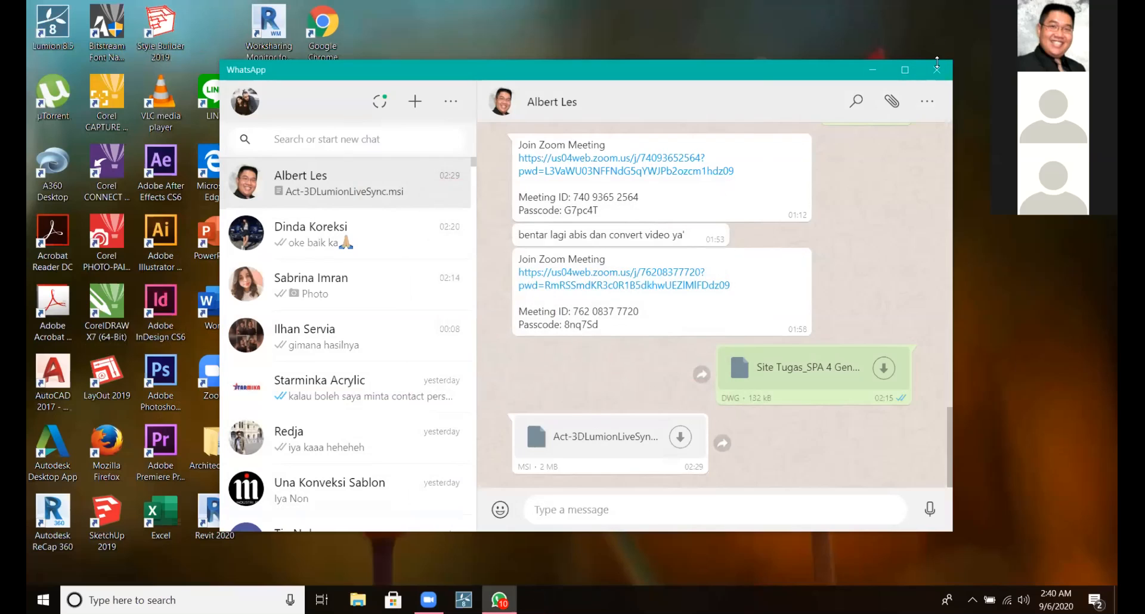
left_click(884, 76)
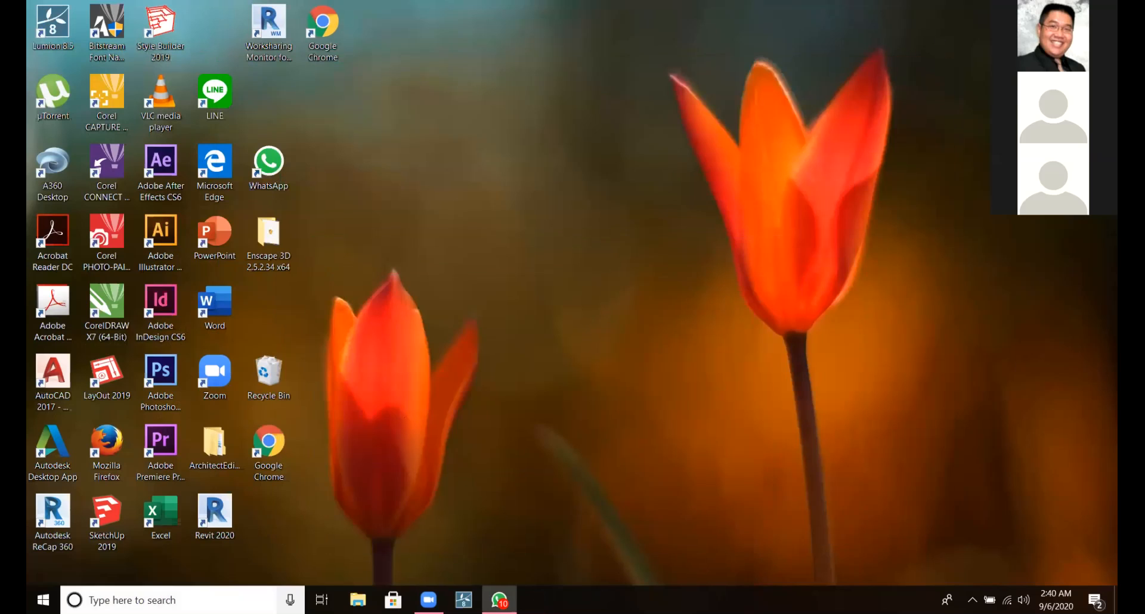
Open the Documents folder and delete the duplicate installers Act-3DLumionLiveSync (1) through (7), keeping the unnumbered Act-3DLumionLiveSync.
key("super")
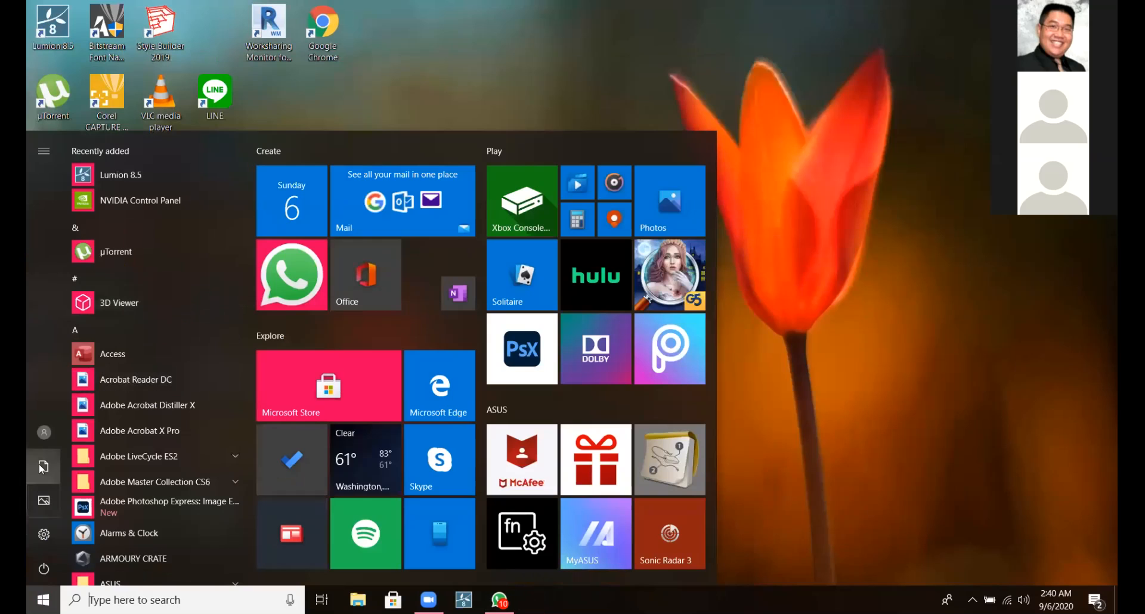
left_click(44, 467)
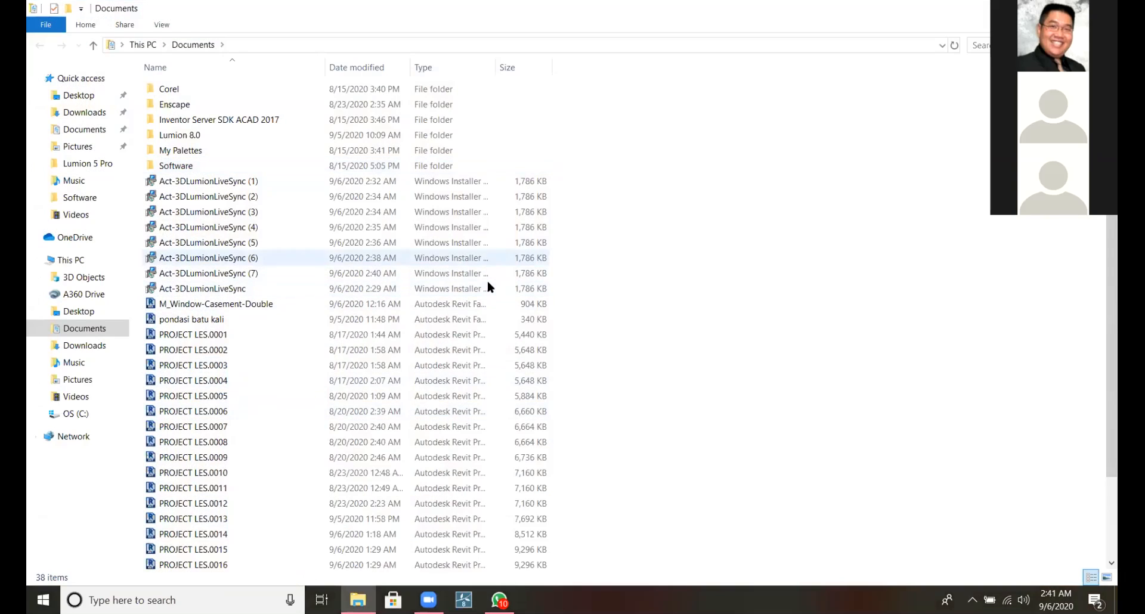
left_click_drag(485, 275, 493, 296)
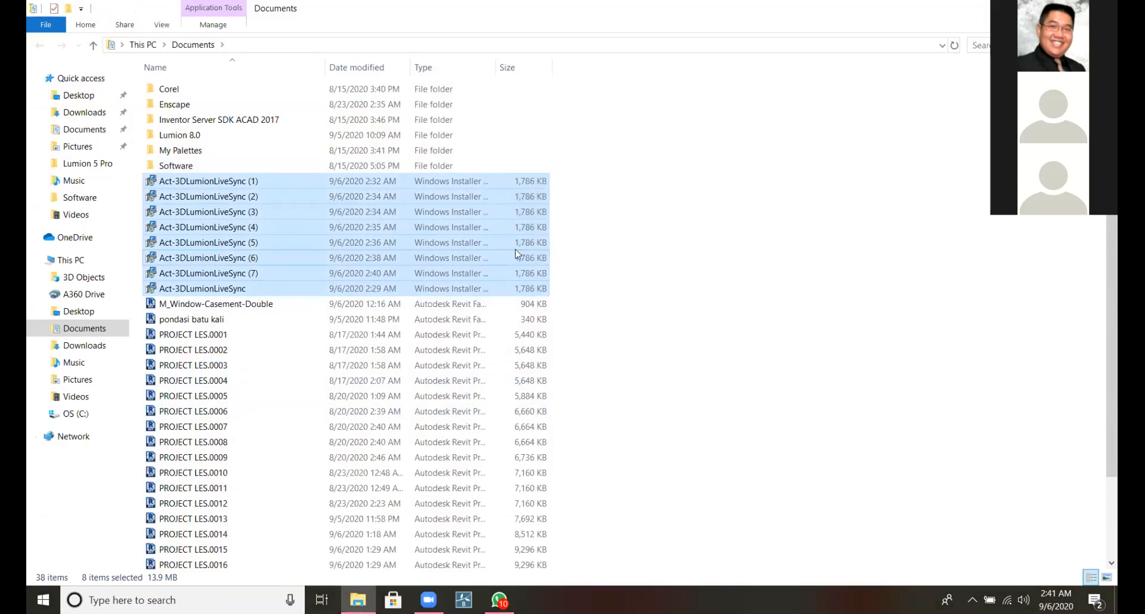
left_click(566, 180)
left_click_drag(565, 174, 531, 269)
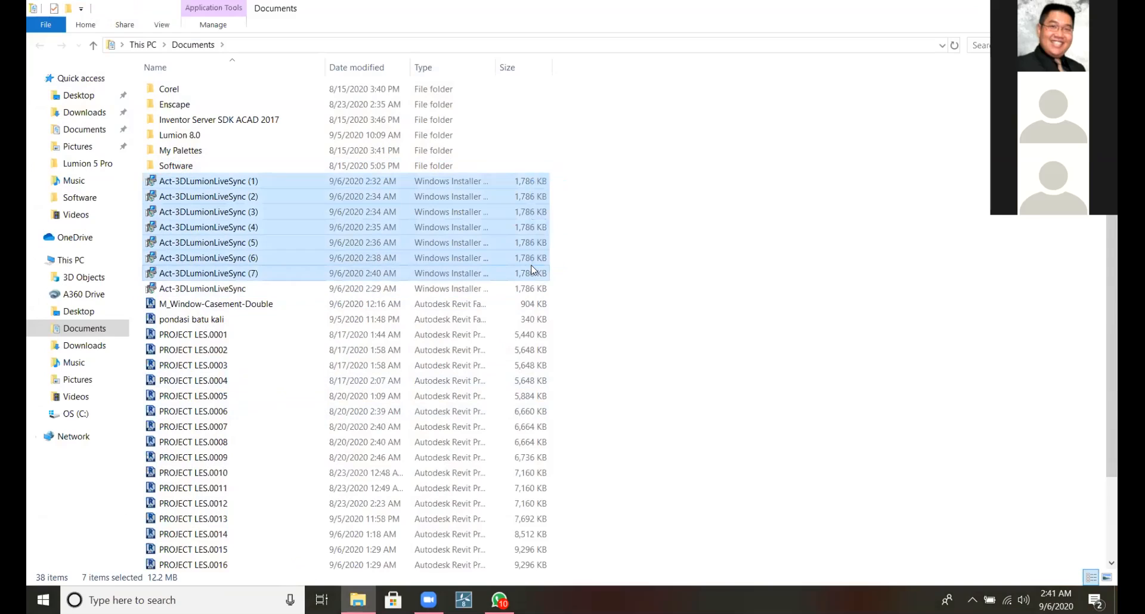
key("alt+Up")
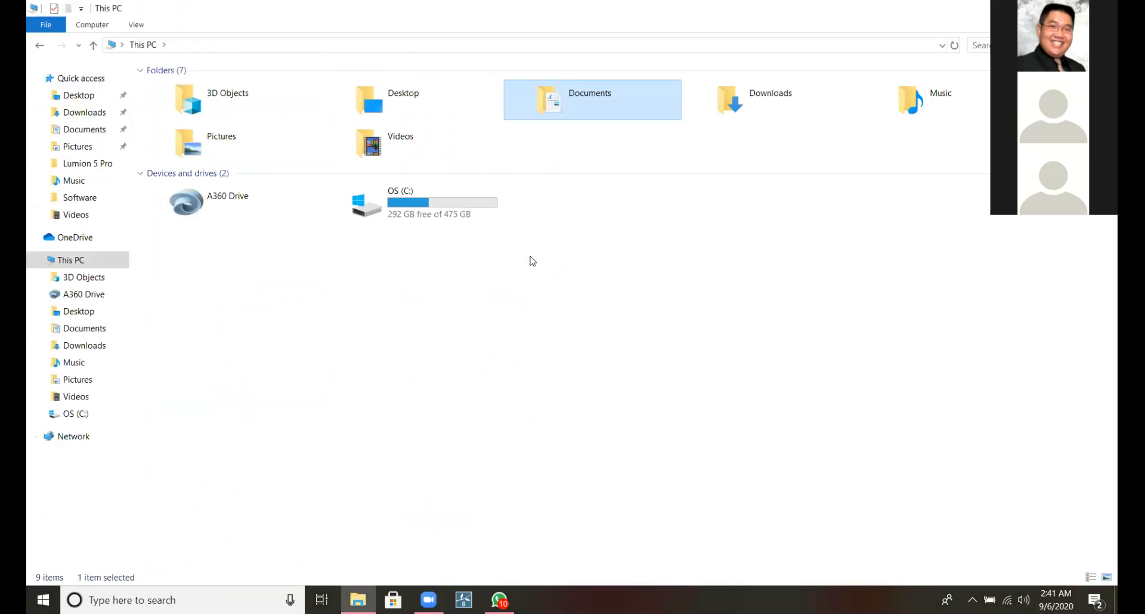
double_click(580, 97)
left_click_drag(565, 182, 284, 269)
right_click(285, 273)
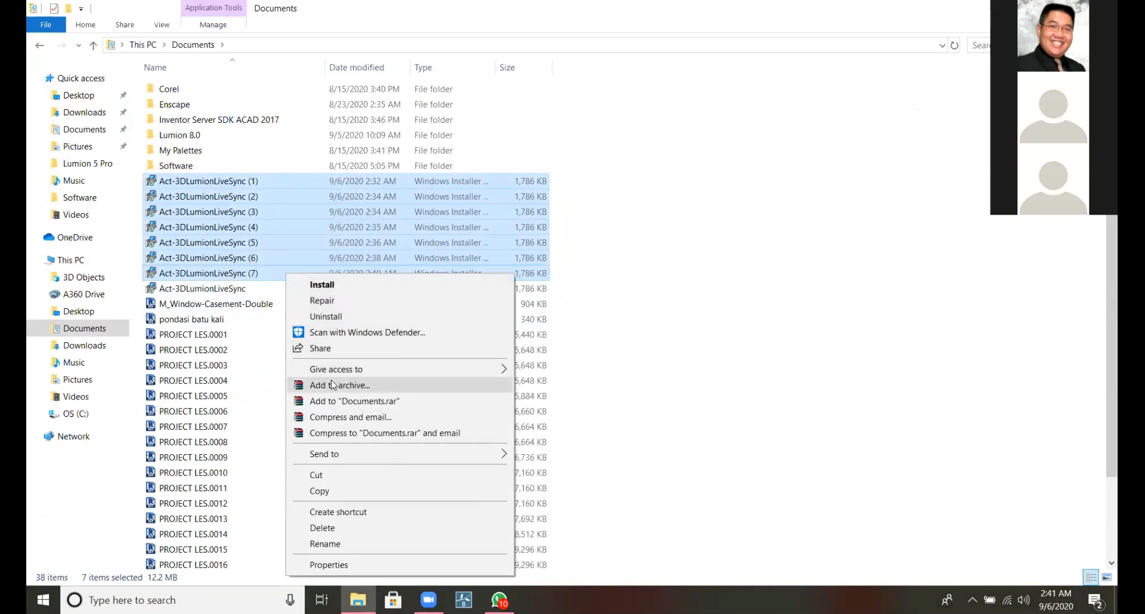
left_click(346, 529)
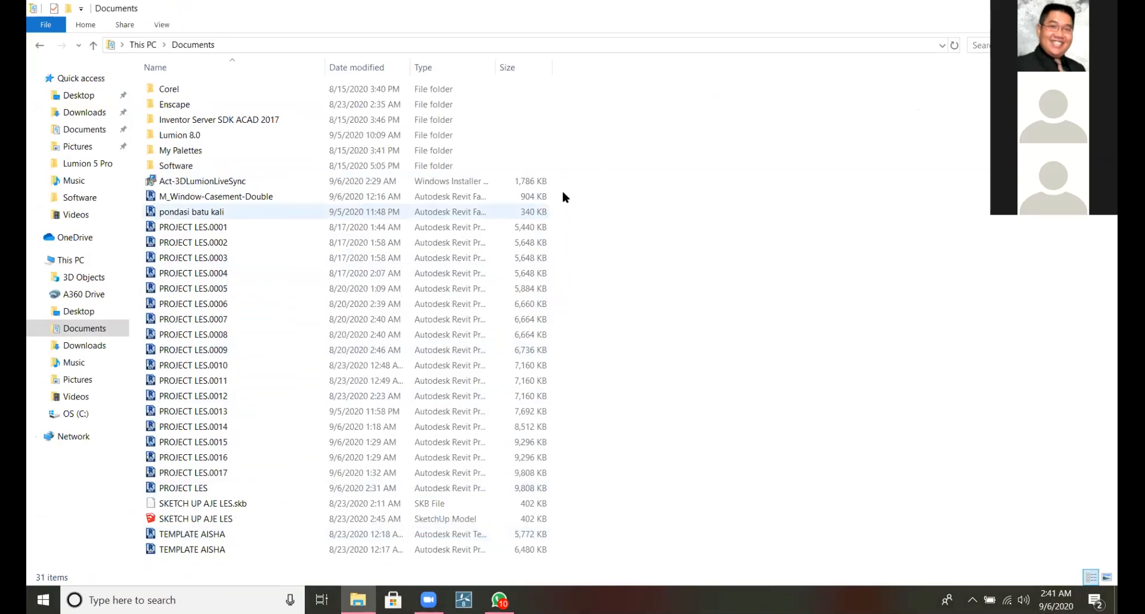
Run the remaining Act-3DLumionLiveSync installer and uninstall Lumion LiveSync 3.51.
left_click(415, 186)
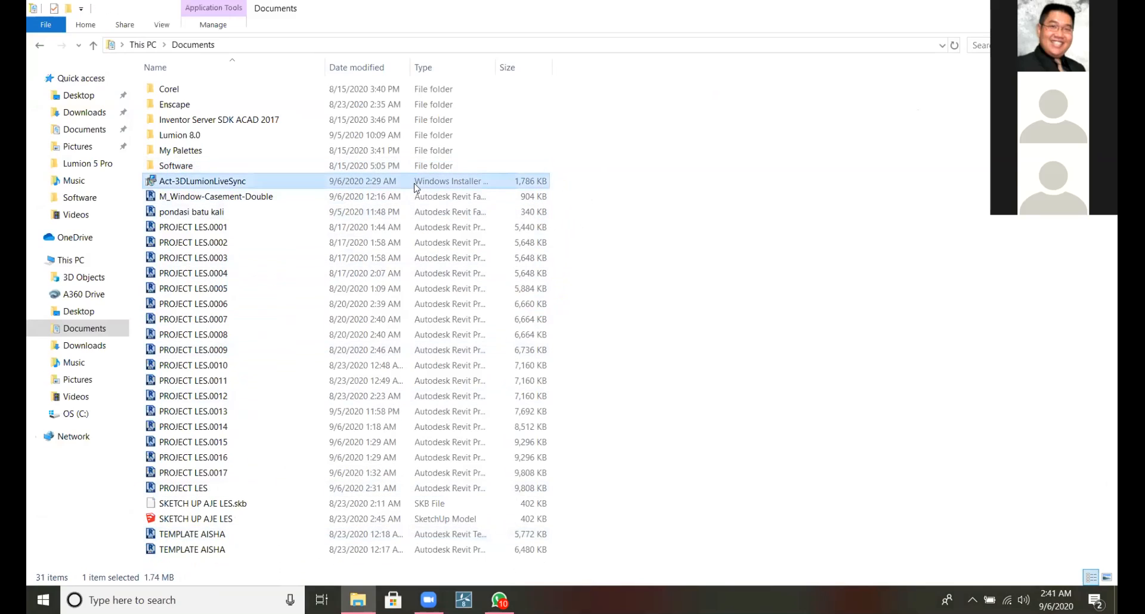
double_click(415, 187)
left_click(416, 186)
left_click(629, 213)
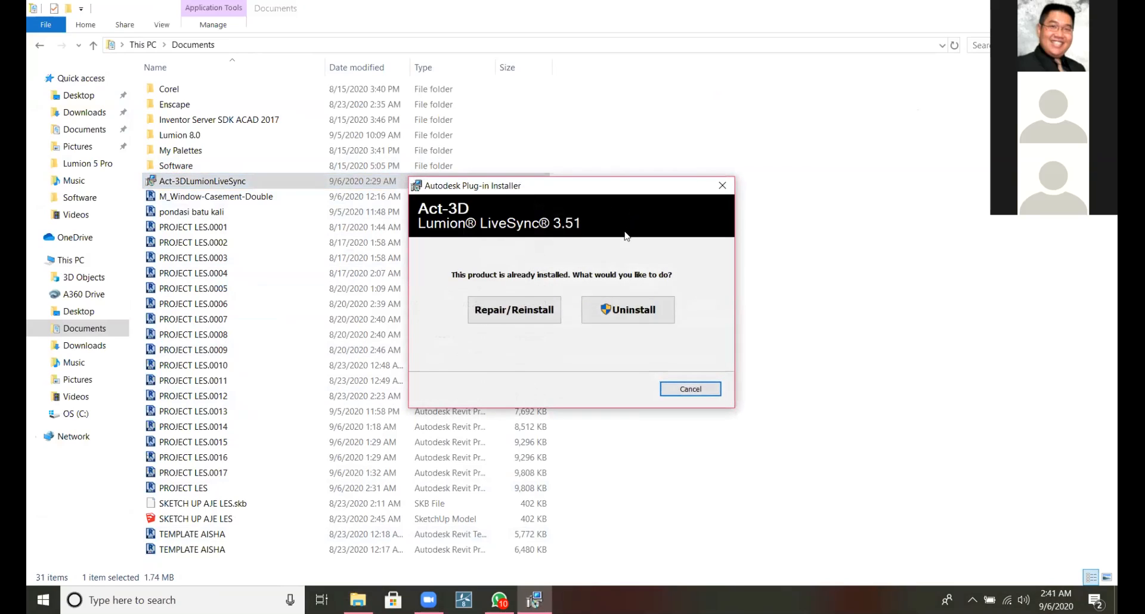
left_click(595, 310)
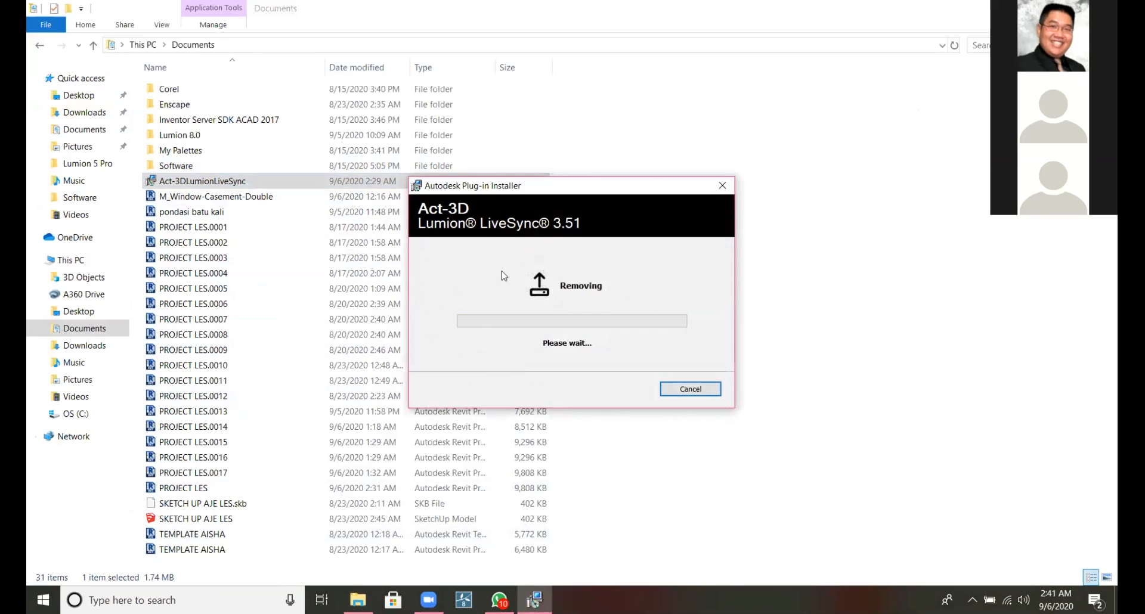
left_click(675, 395)
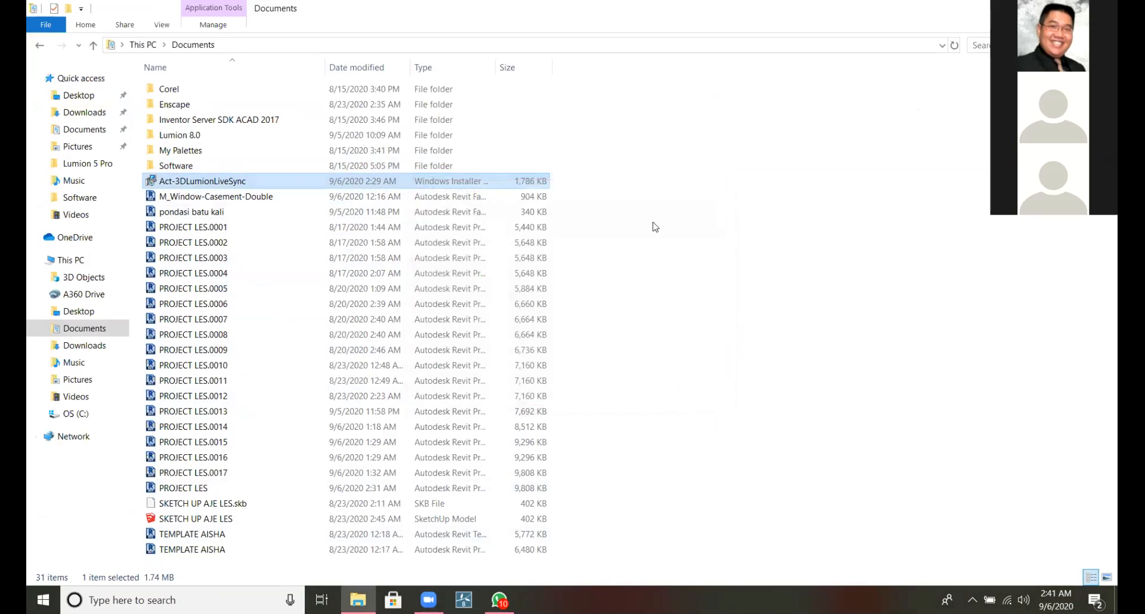
Install Lumion LiveSync 3.51 again from the Act-3DLumionLiveSync installer and close the installer.
double_click(526, 185)
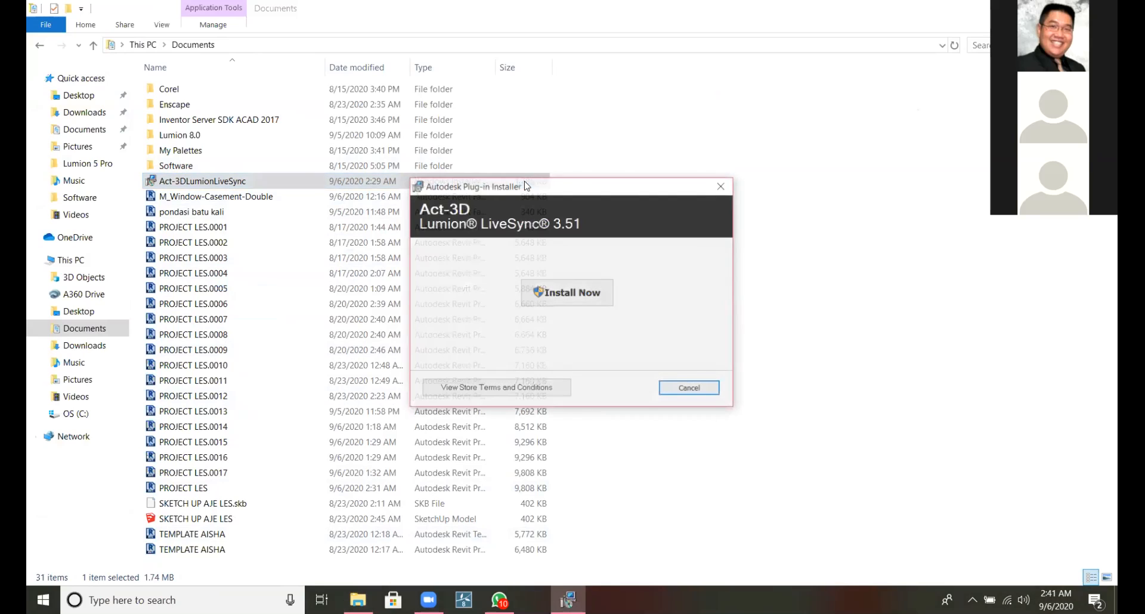
left_click(589, 291)
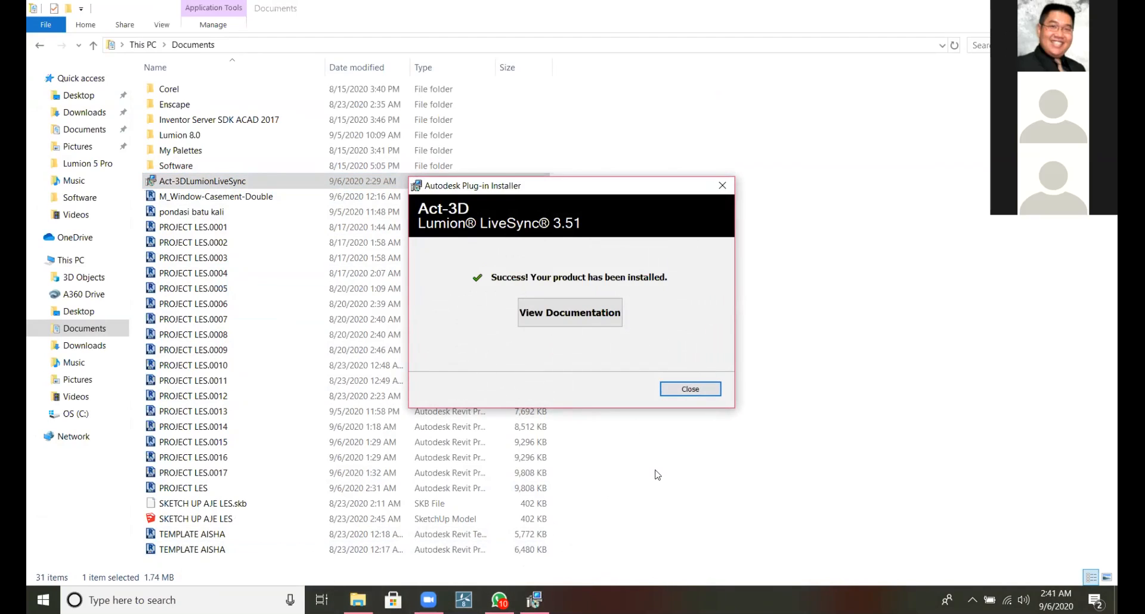
left_click(690, 389)
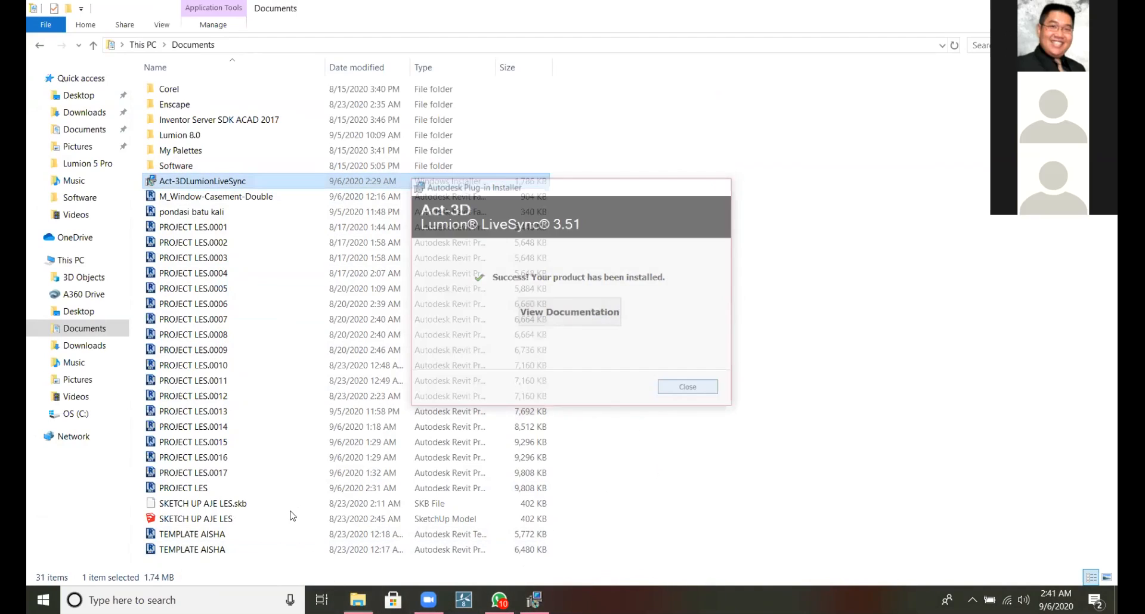
Open the PROJECT LES project in Revit 2020 to check for the Lumion add-in, and close Revit.
double_click(260, 493)
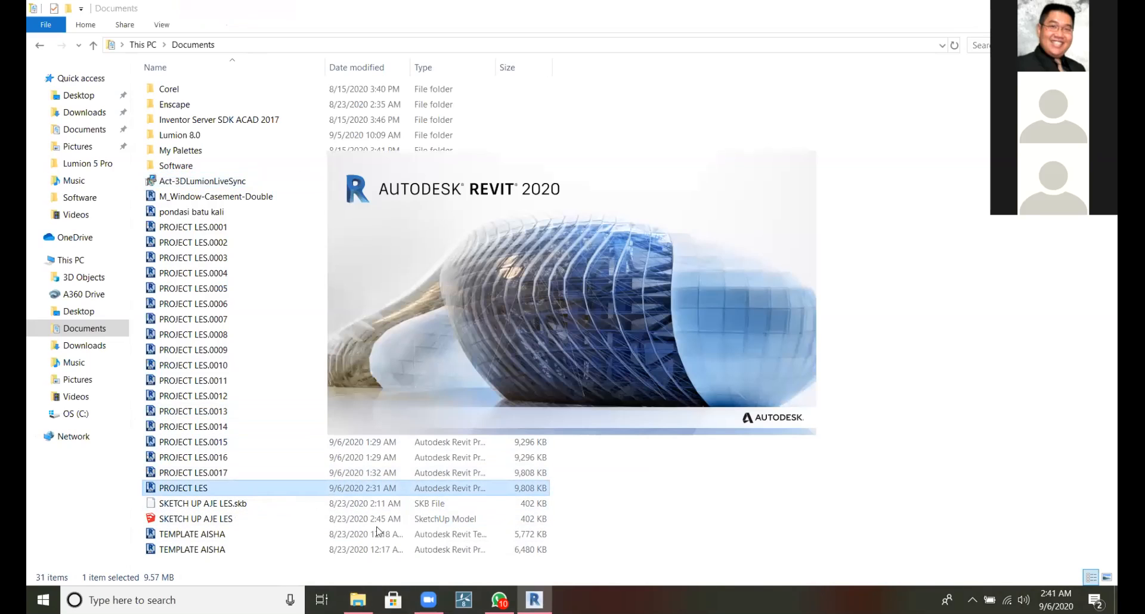
key("alt+Left")
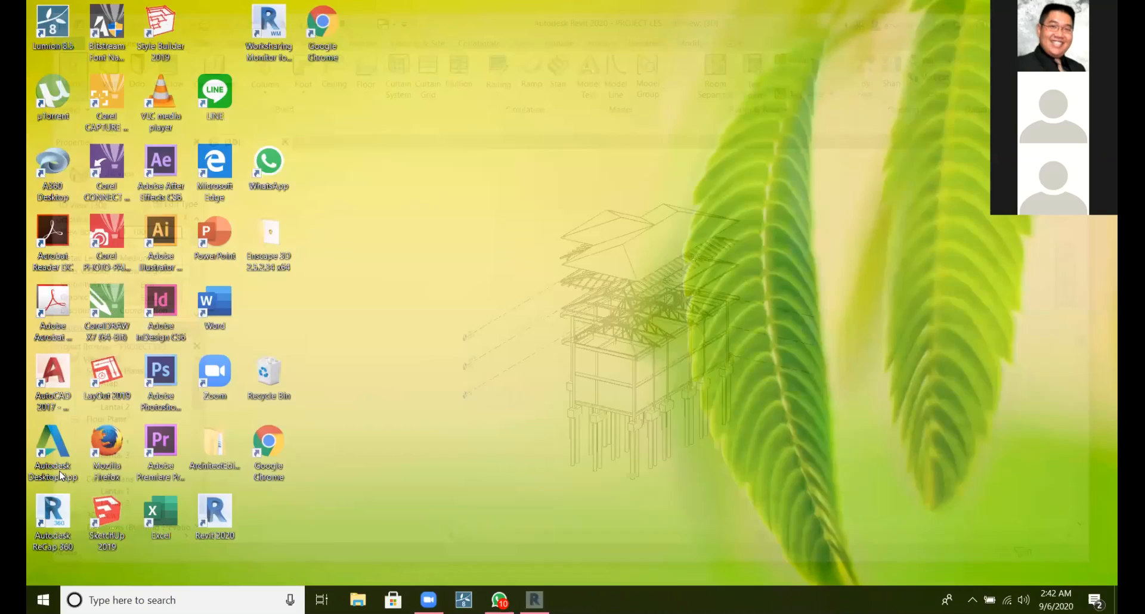
Reopen the Documents folder and remove Lumion LiveSync 3.51 with the Act-3DLumionLiveSync installer.
key("super")
left_click(58, 472)
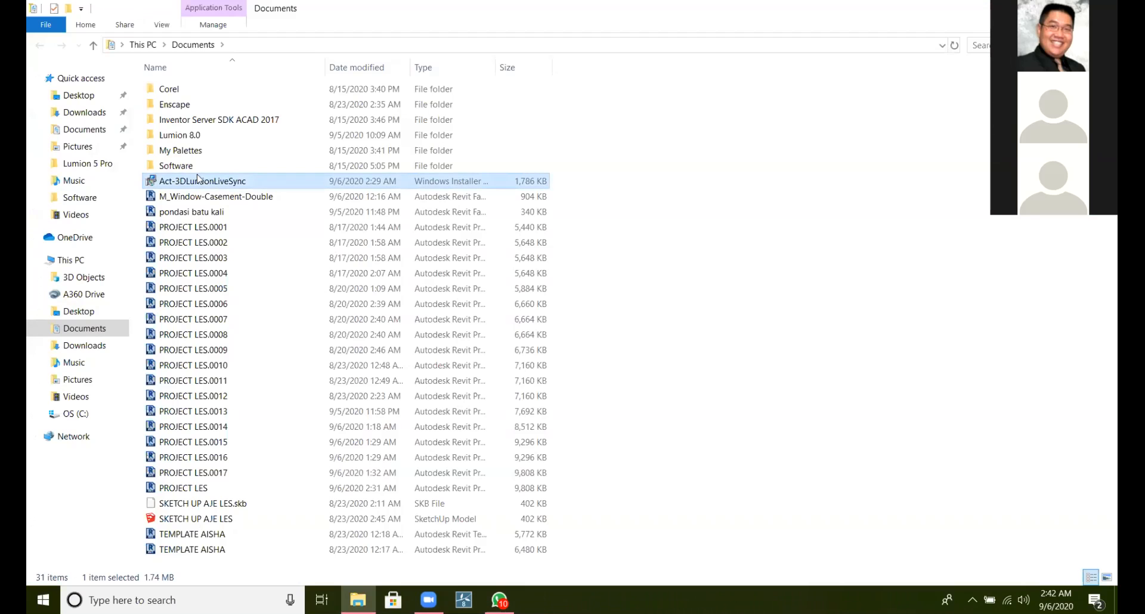
right_click(189, 182)
left_click(206, 186)
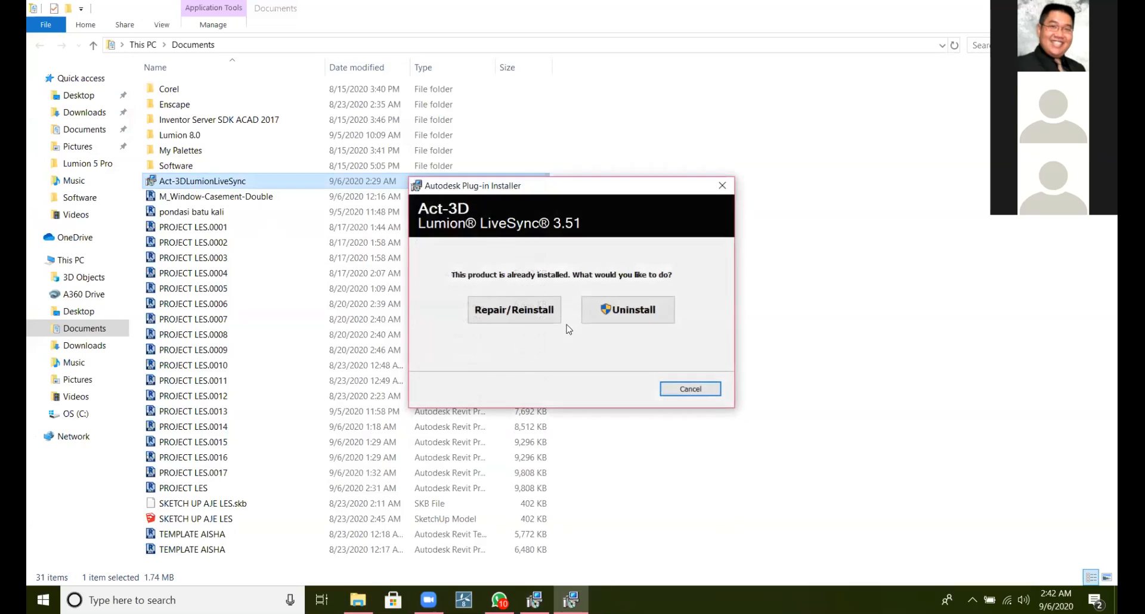
left_click(602, 320)
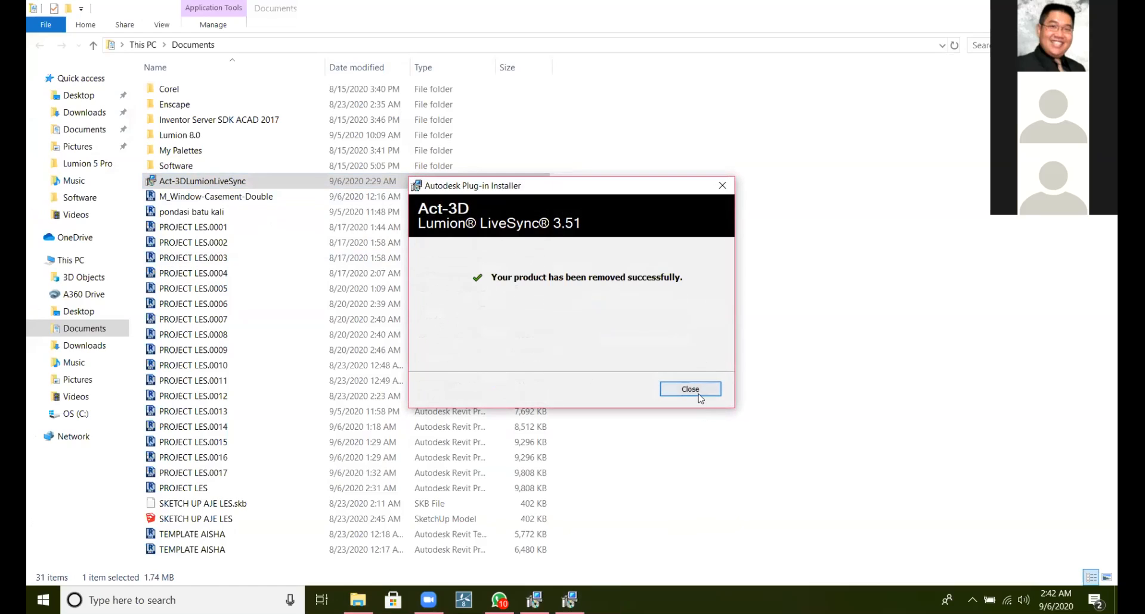
left_click(699, 395)
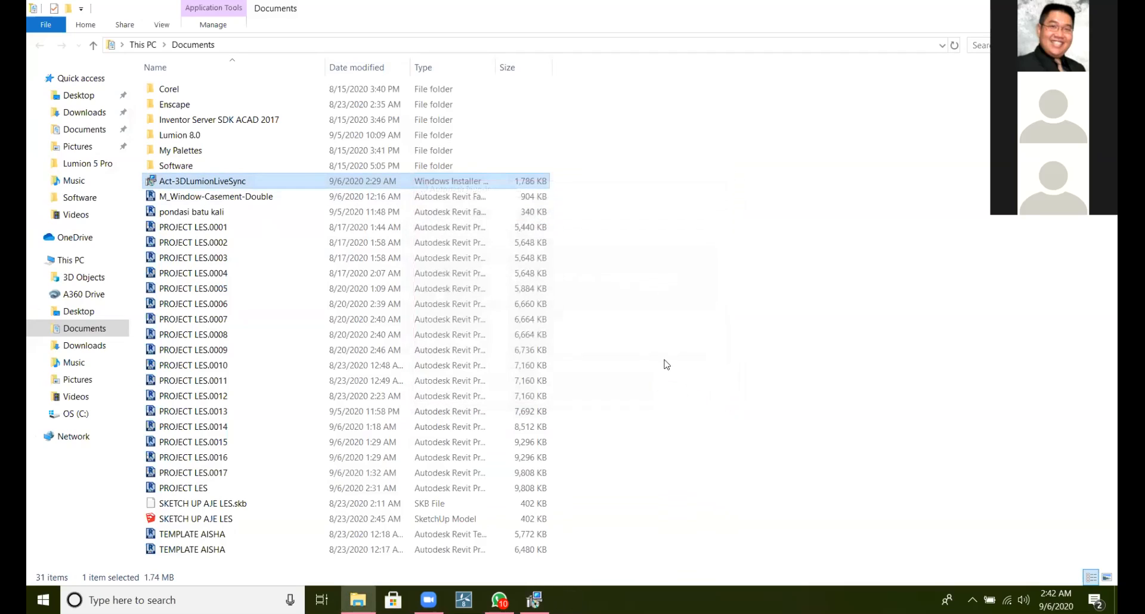
right_click(533, 186)
left_click(560, 153)
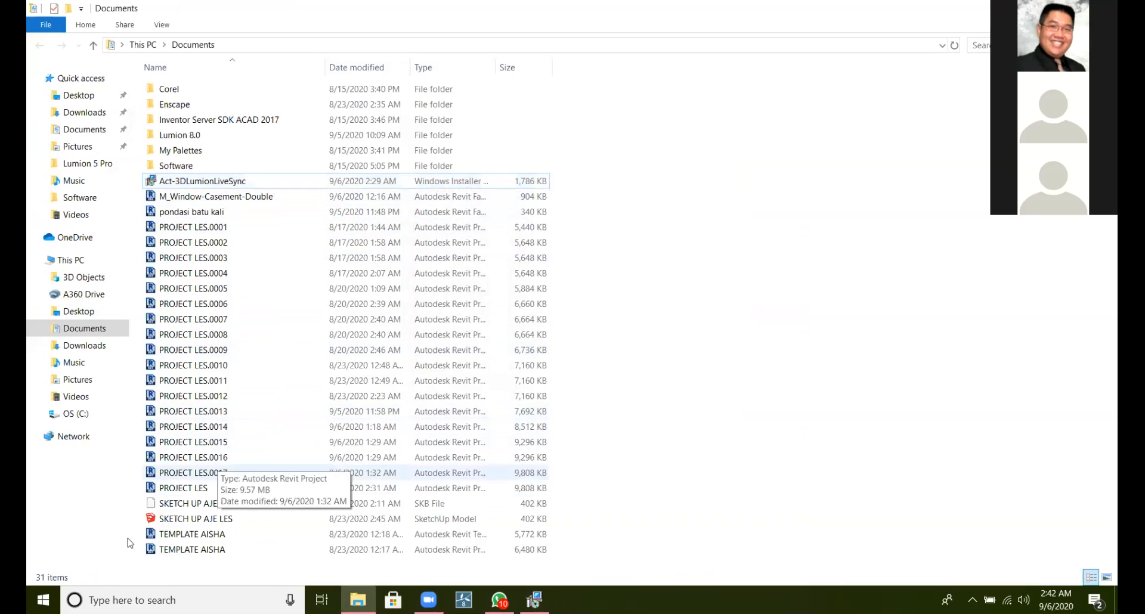
Open the Windows power options.
left_click(43, 600)
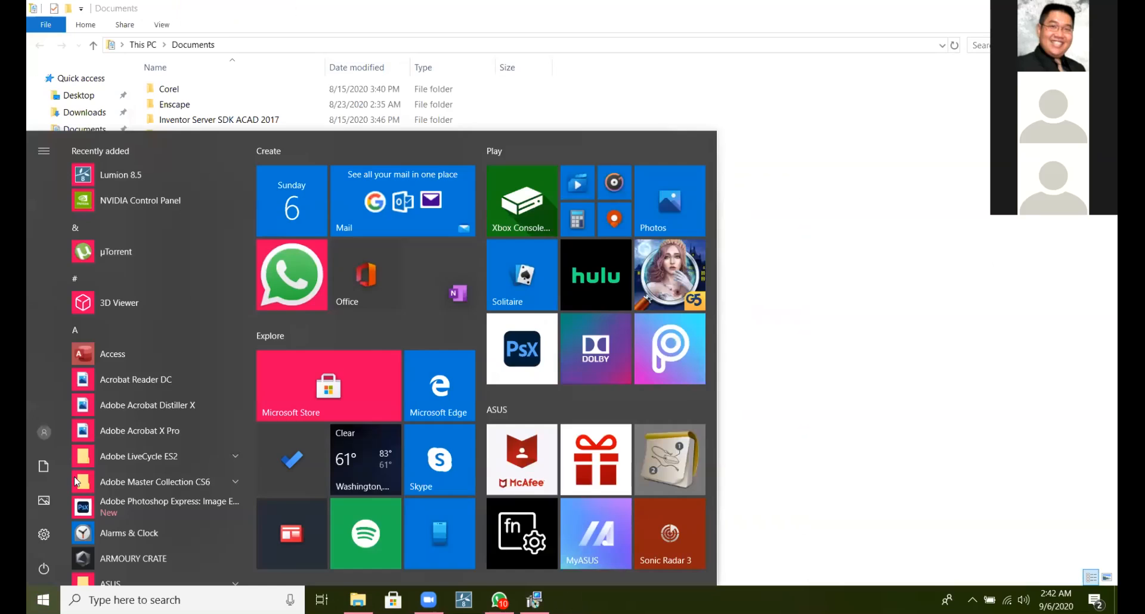
left_click(37, 570)
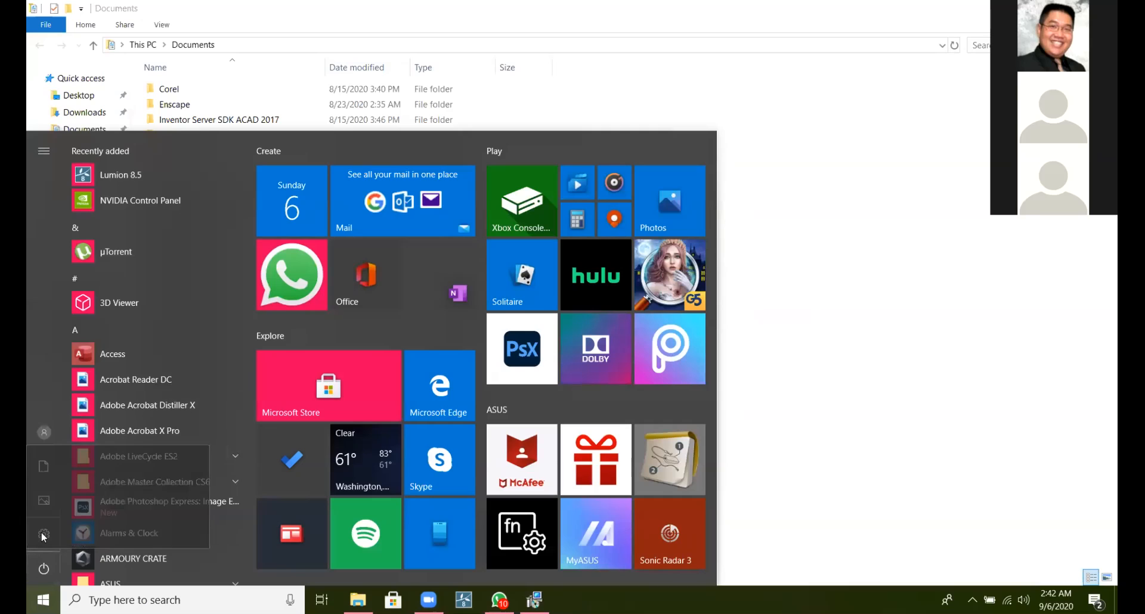